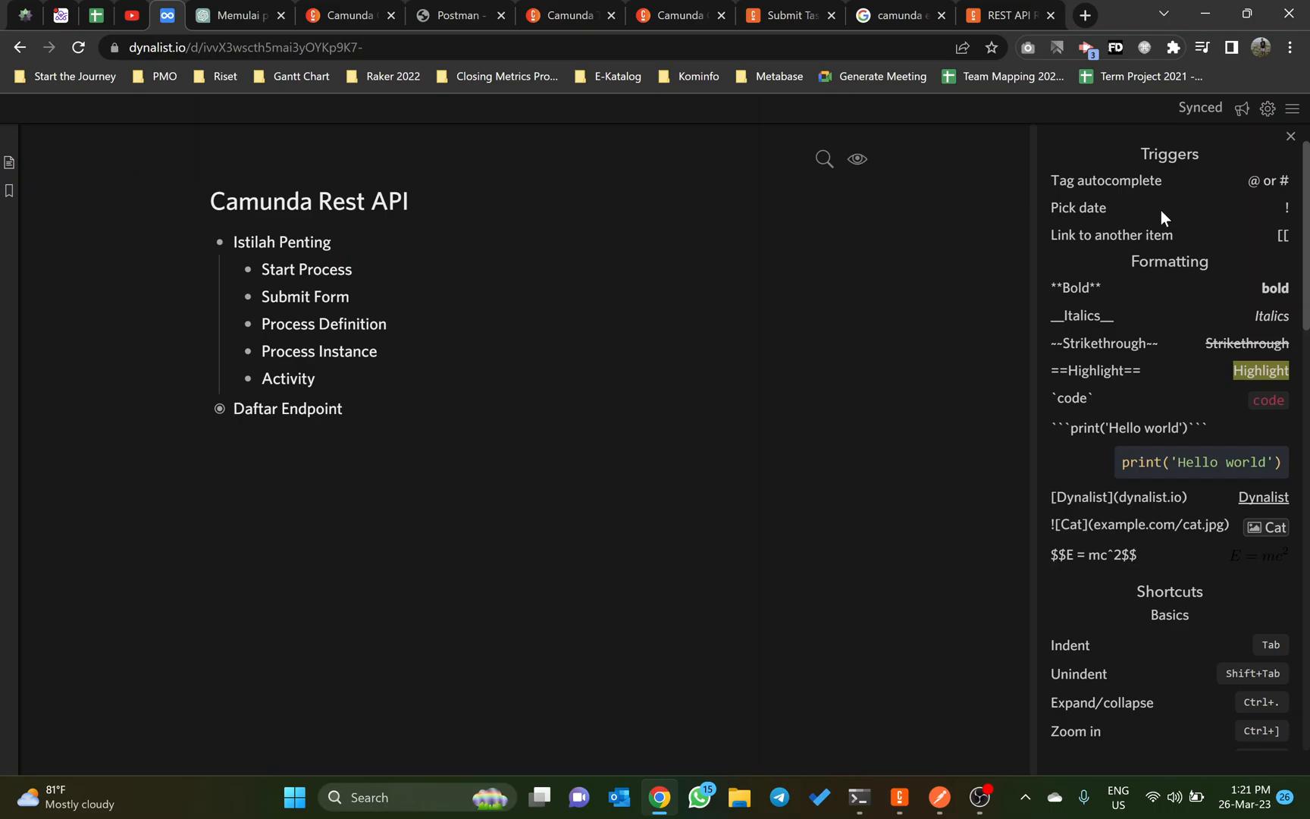
Step: Bring up the Camunda 7 Docs page on submitting a task form and look through the REST API reference categories
left_click(372, 7)
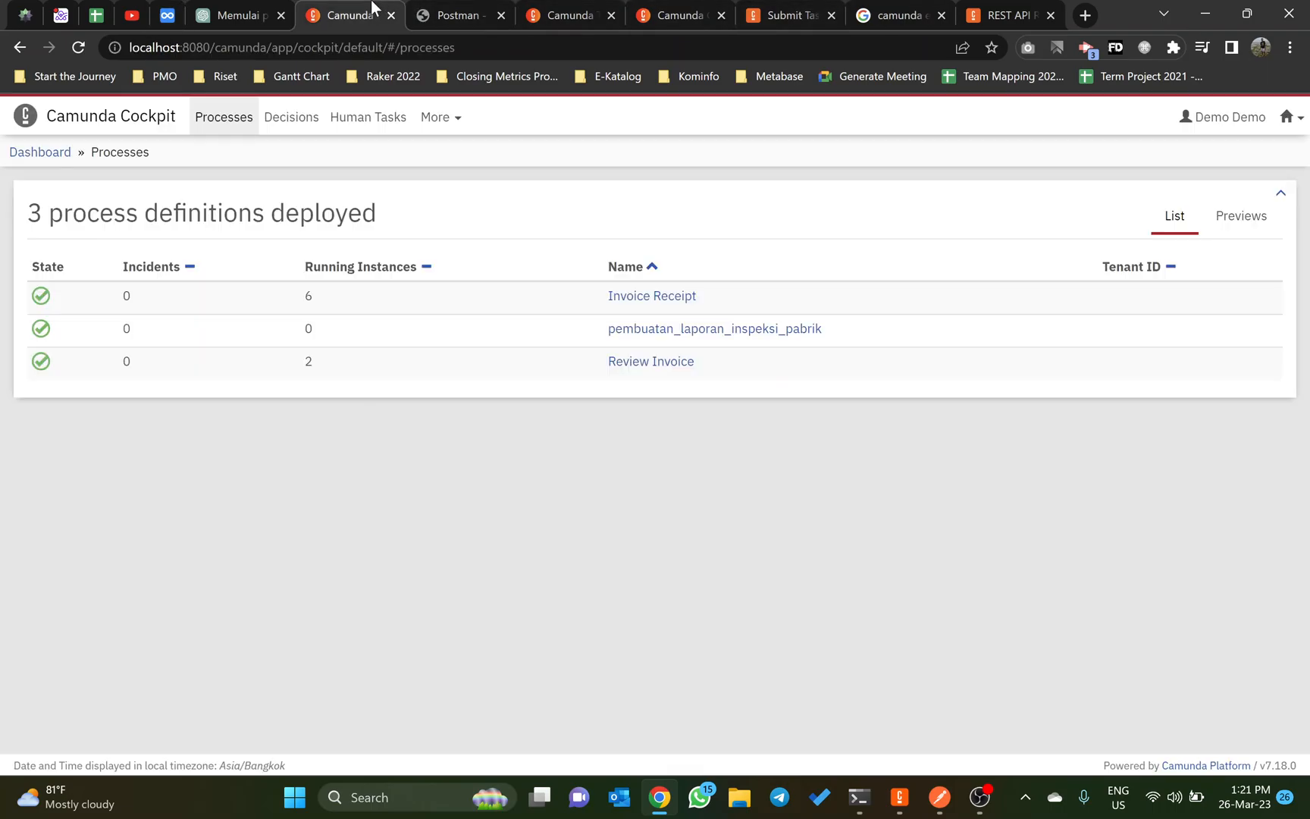
left_click(564, 15)
left_click(677, 15)
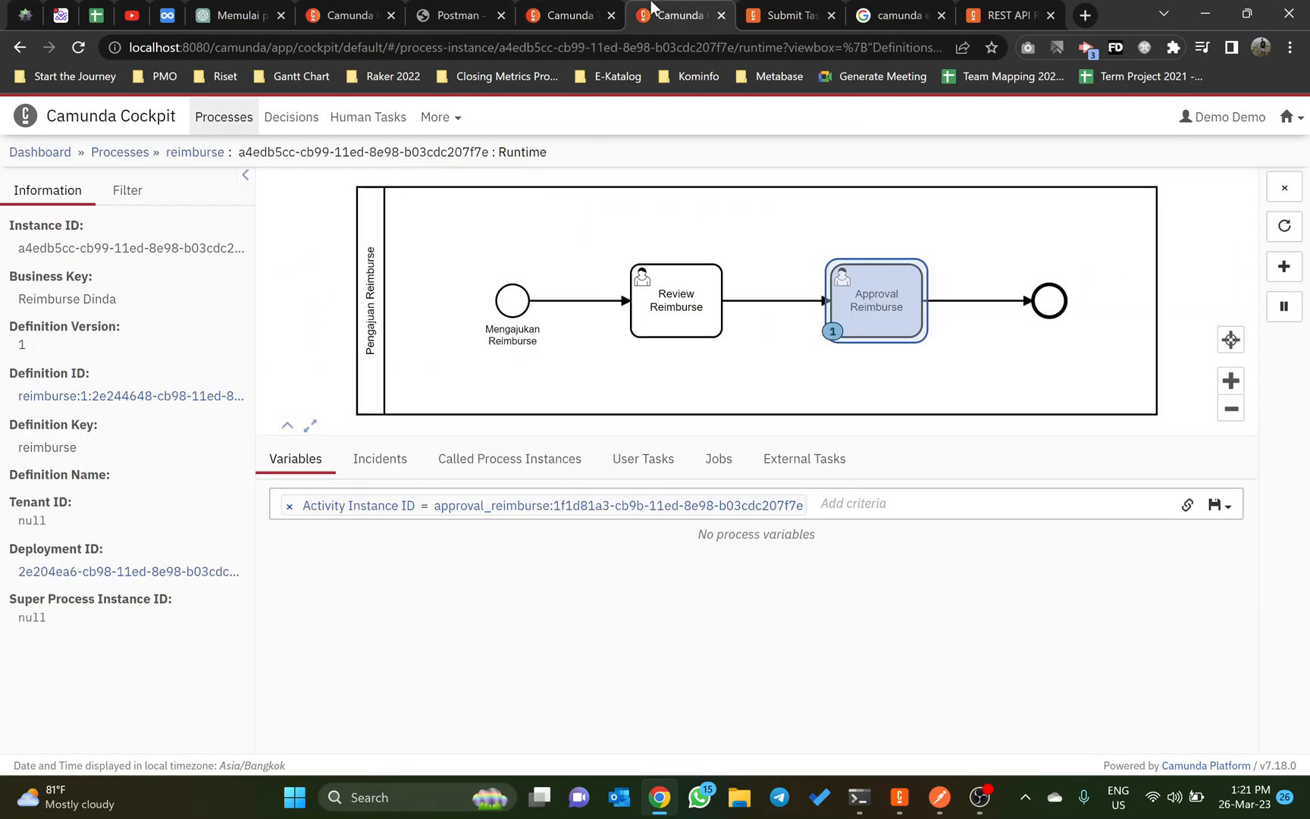
left_click(780, 15)
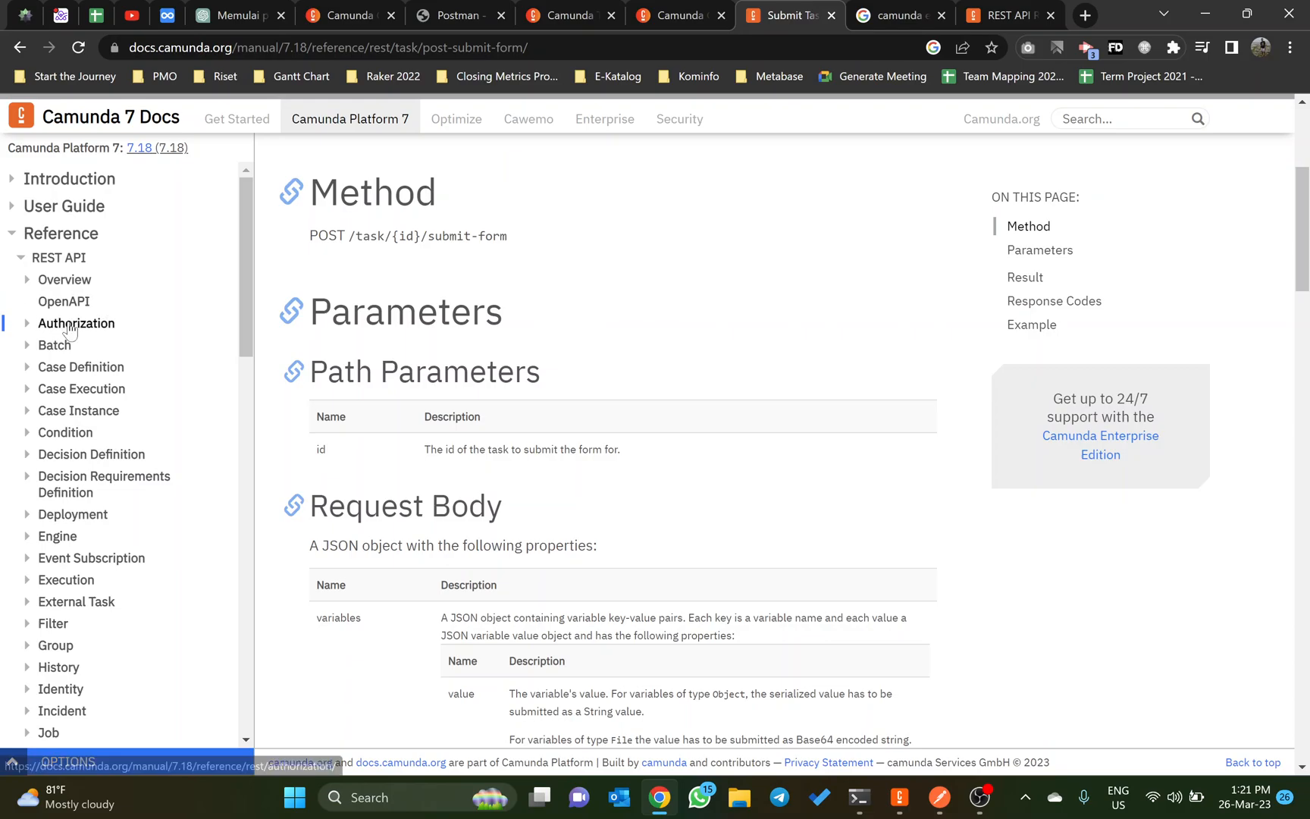
scroll(76, 327, "down", 1)
scroll(113, 303, "up", 1)
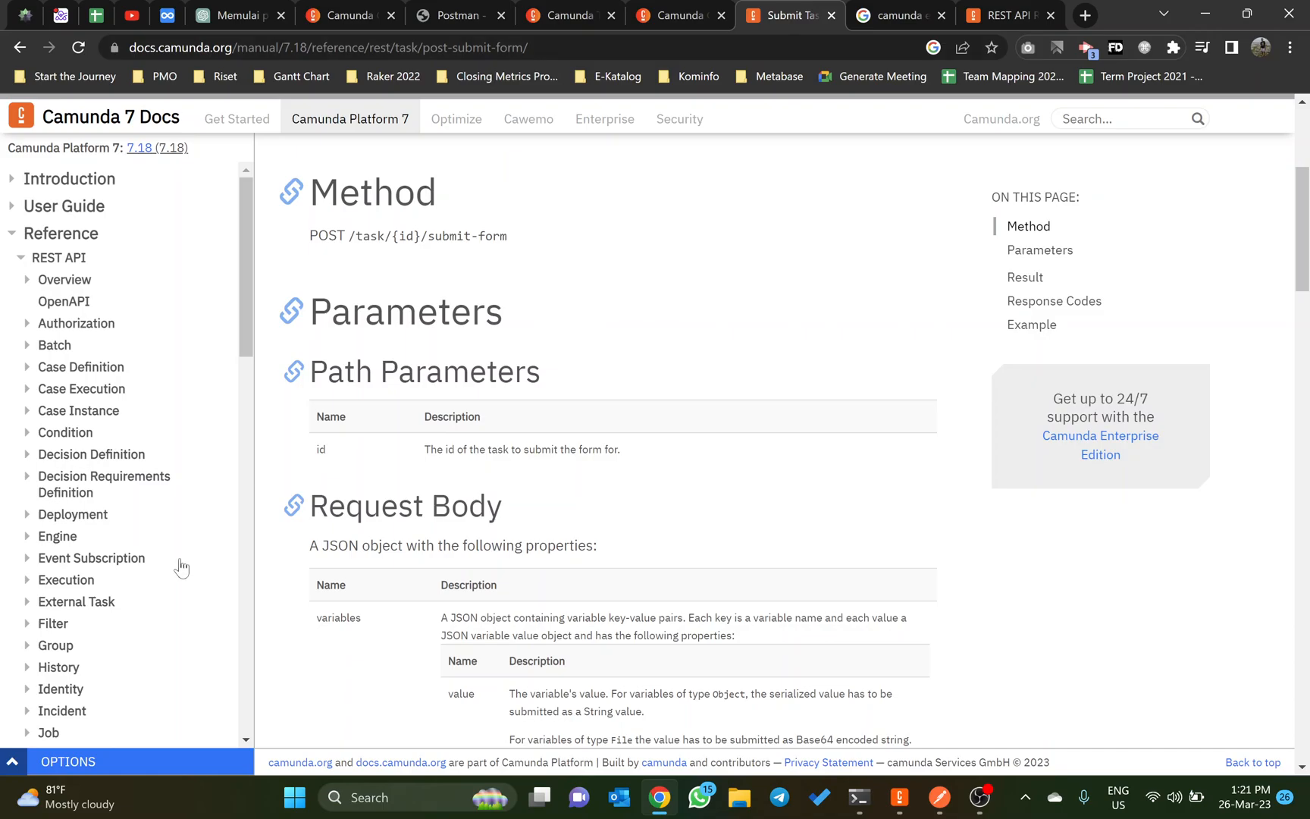
scroll(58, 582, "down", 4)
scroll(60, 587, "down", 1)
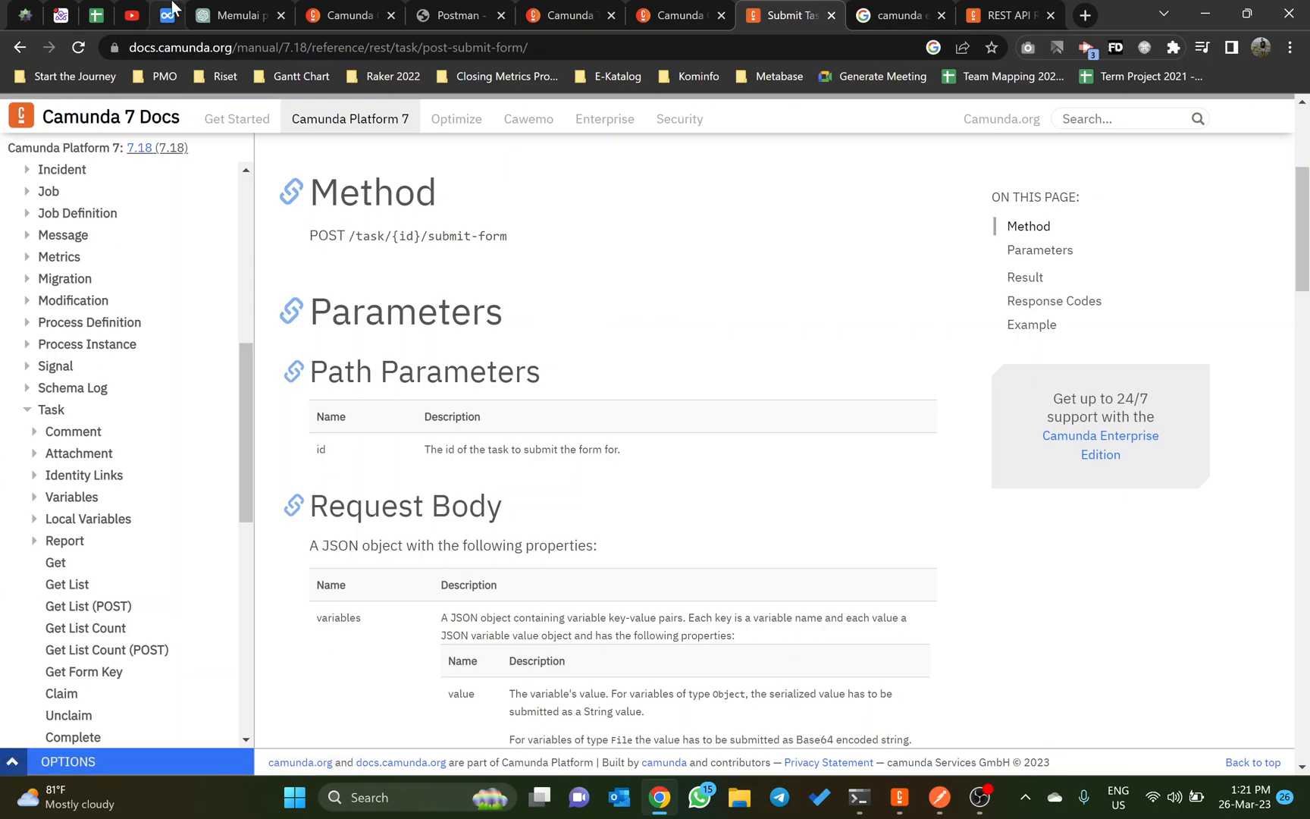
Step: Switch to the Camunda Rest API outline in Dynalist, expand Daftar Endpoint and review the endpoints under it
left_click(167, 16)
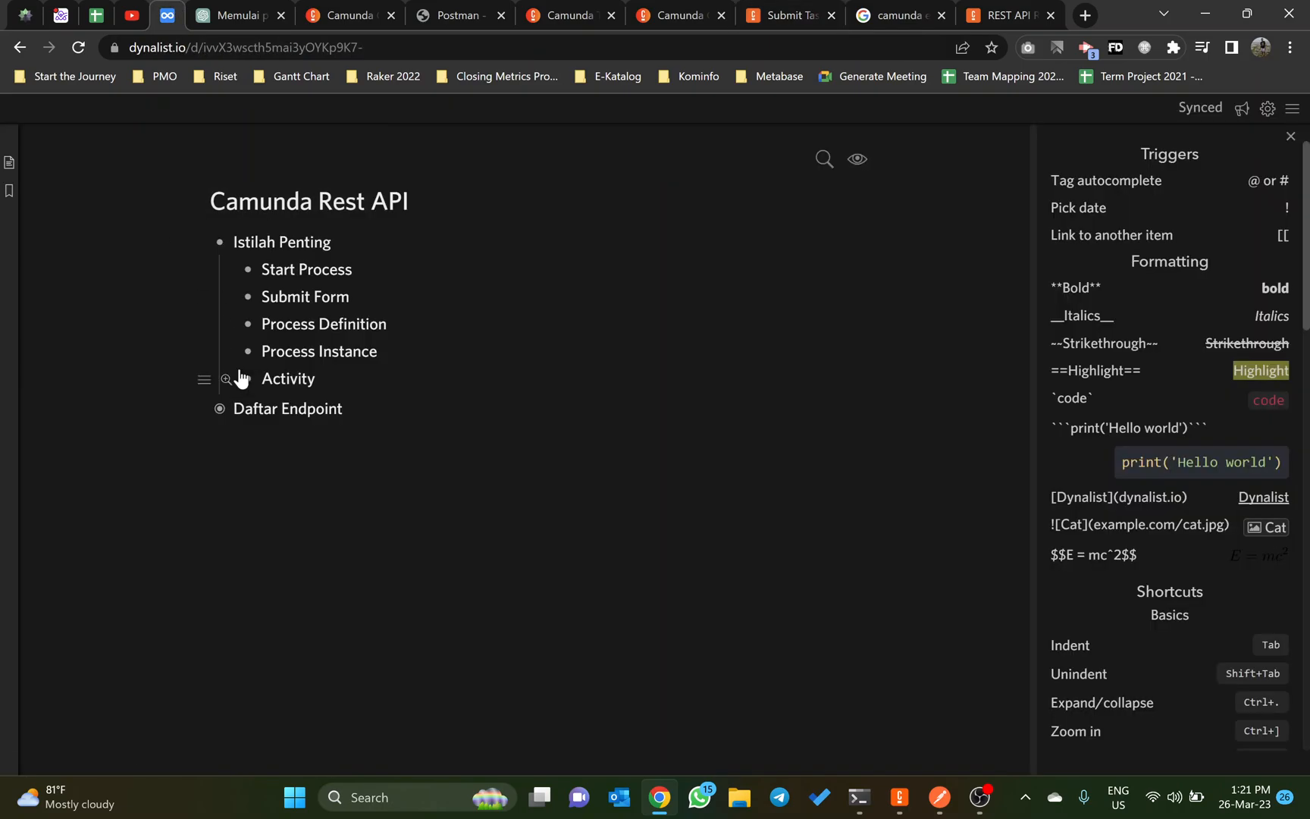
left_click(218, 411)
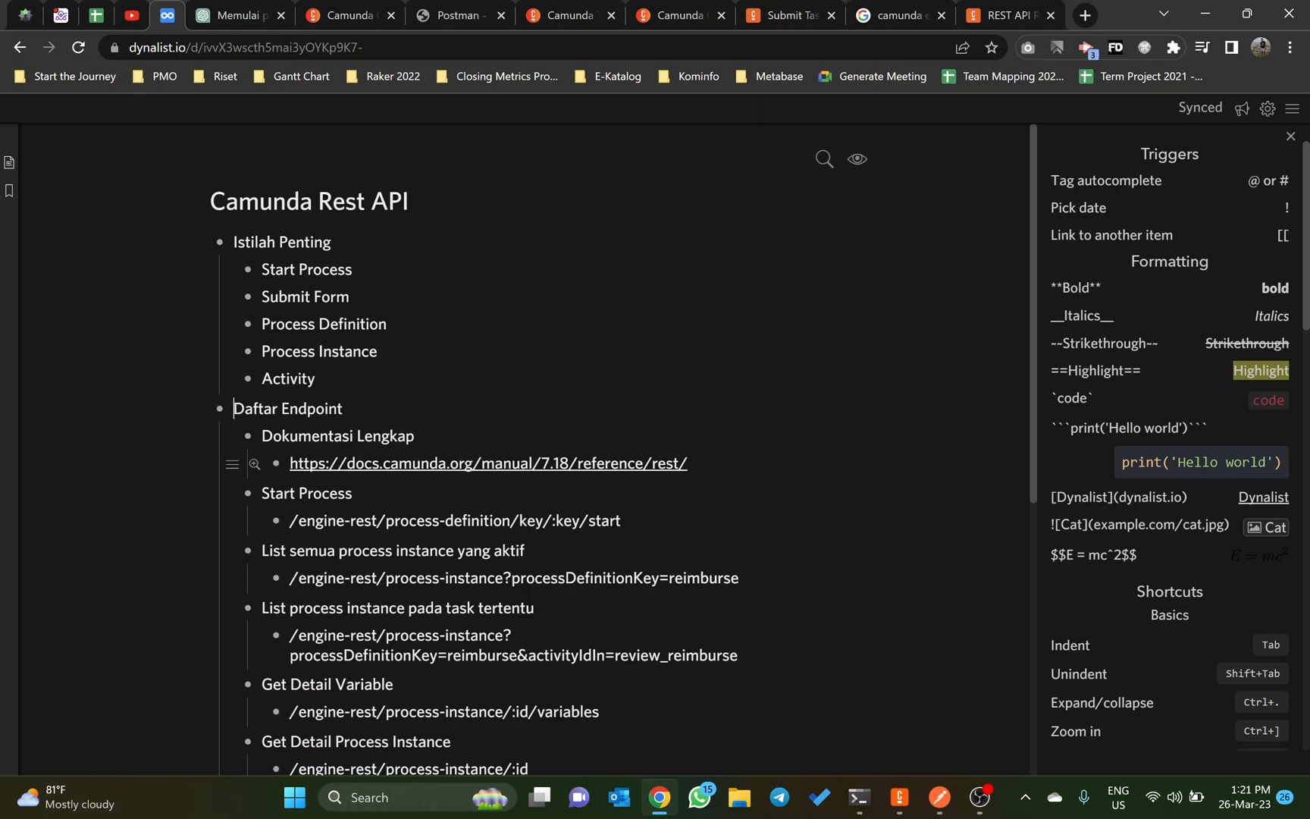
scroll(436, 474, "down", 1)
scroll(433, 475, "down", 1)
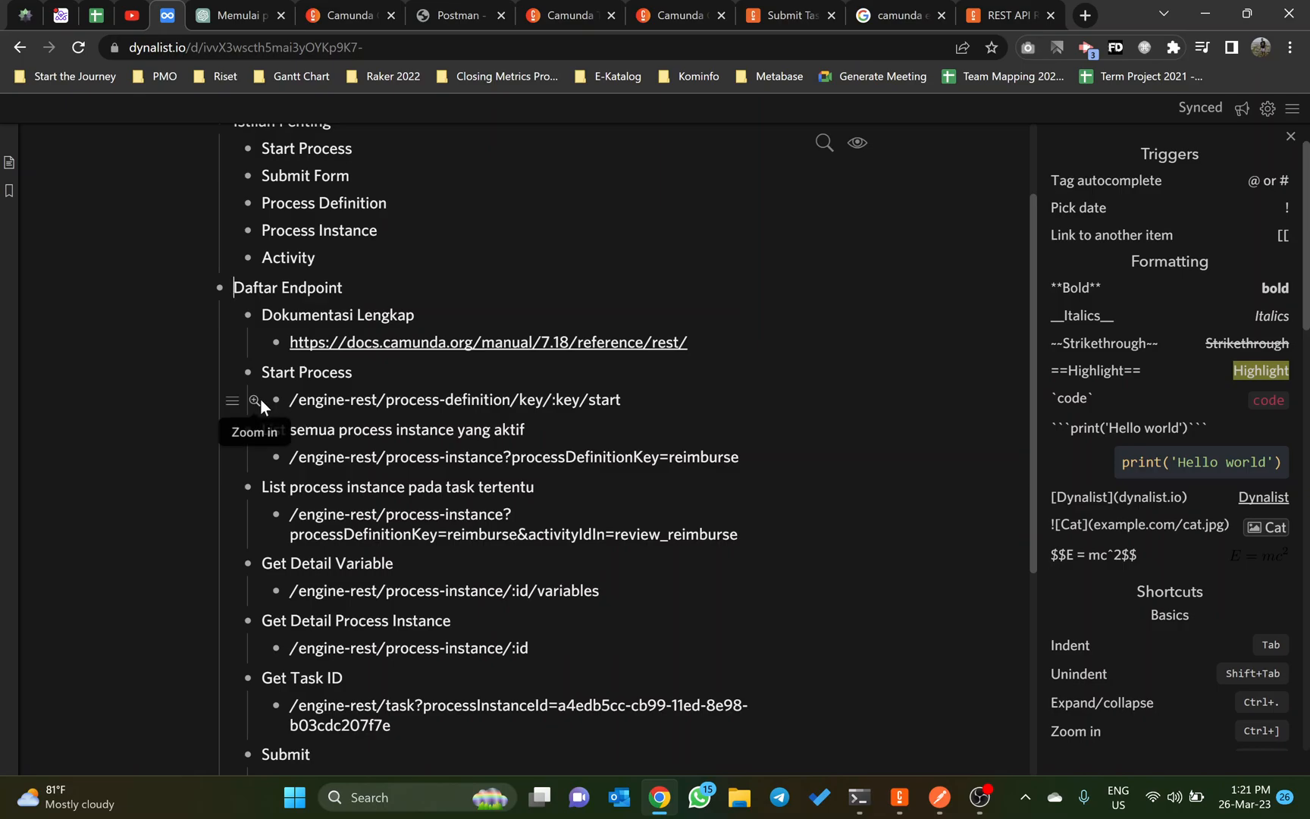
Step: Collapse every item under Daftar Endpoint, from Dokumentasi Lengkap through Submit, so only the endpoint titles are listed
left_click(248, 371)
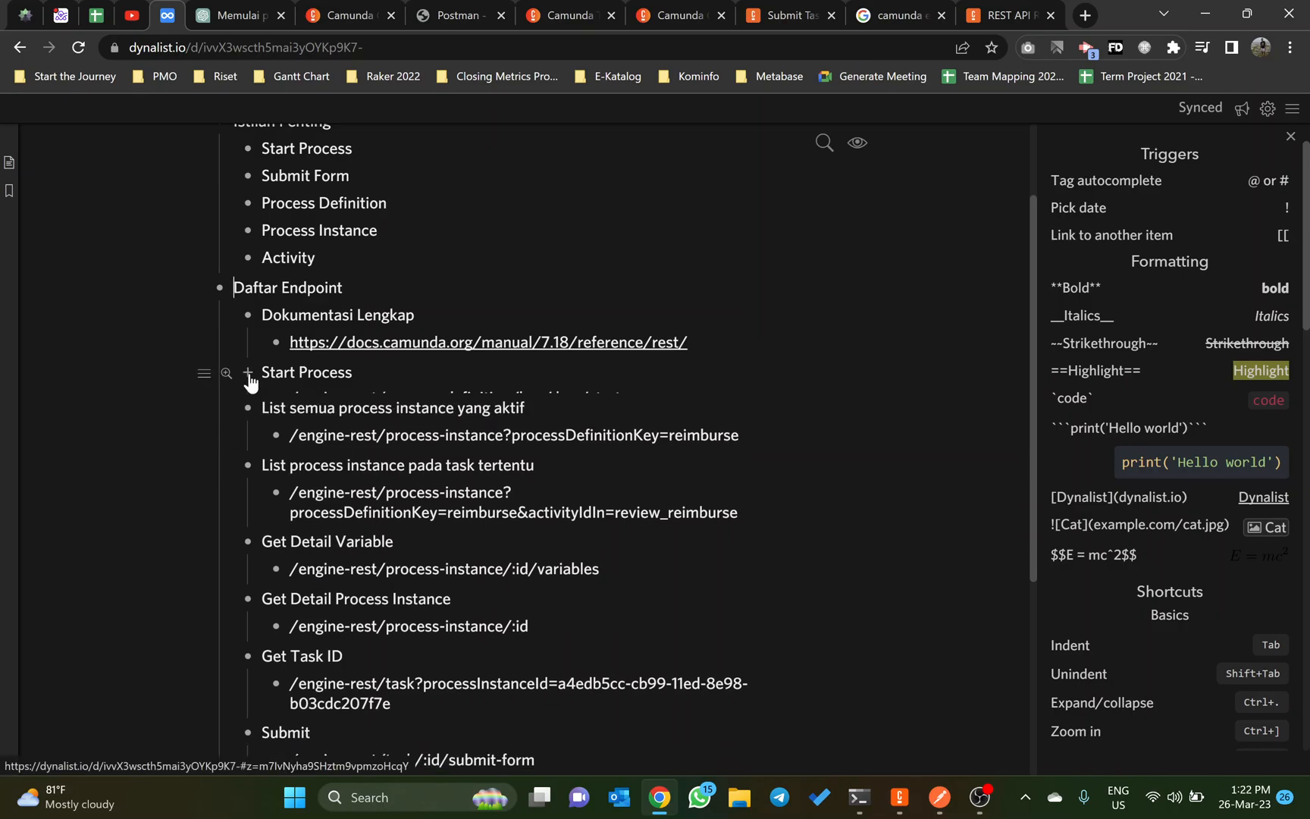
left_click(248, 400)
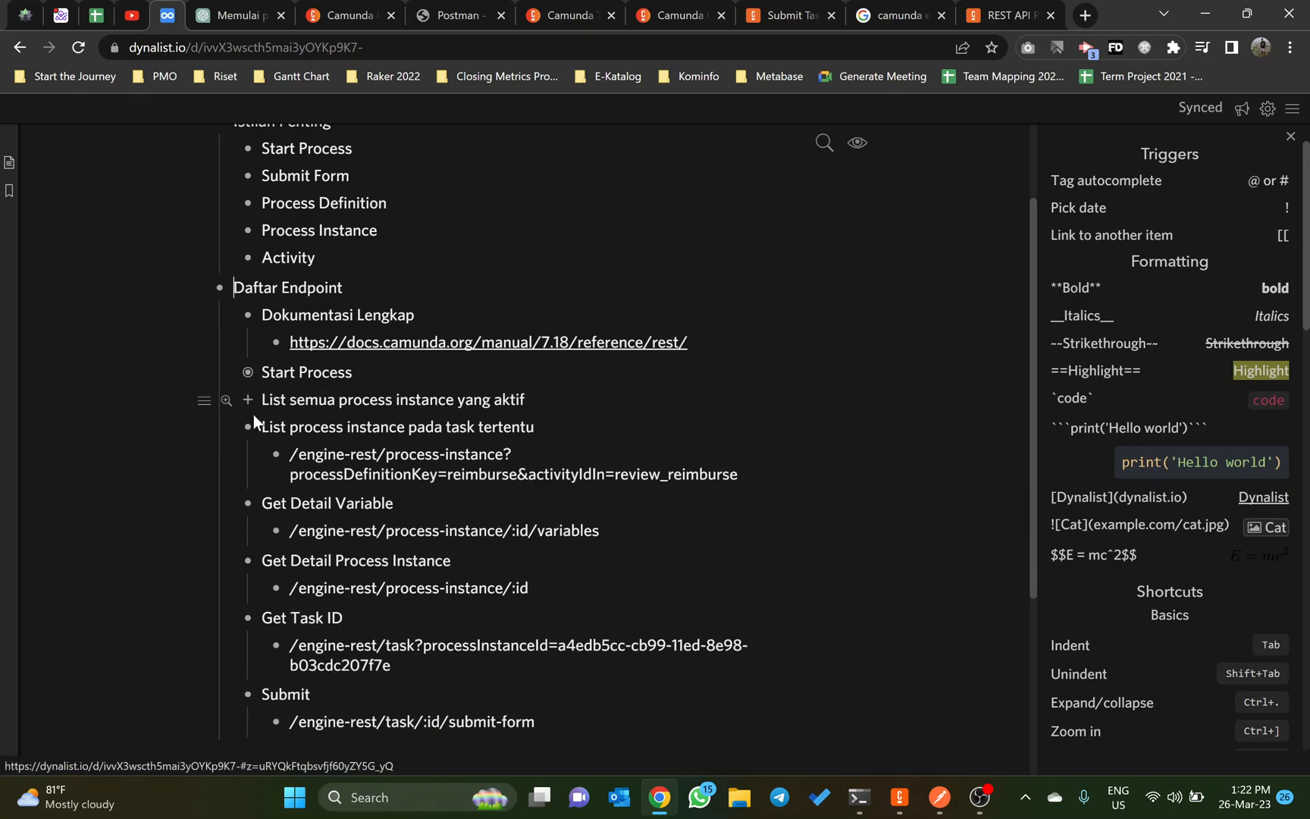
left_click(249, 428)
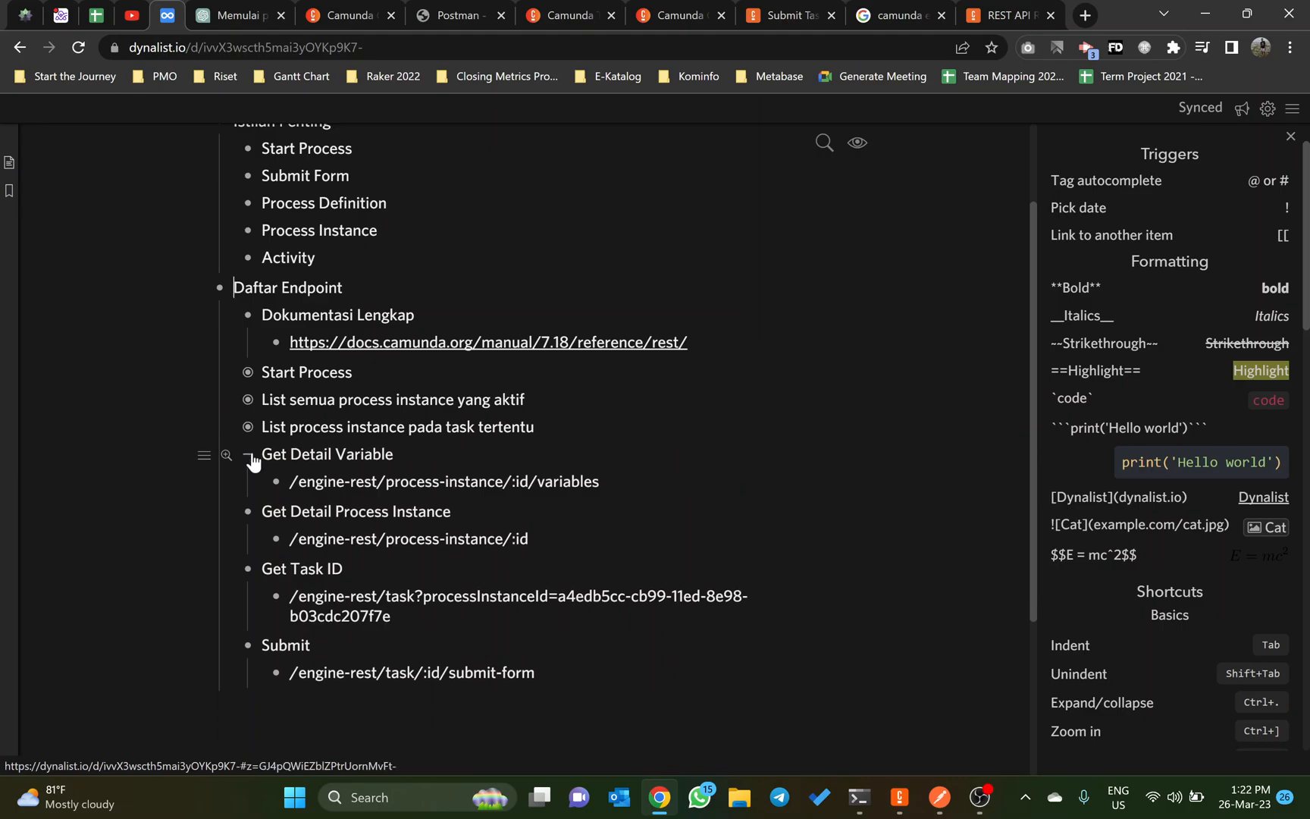
left_click(248, 455)
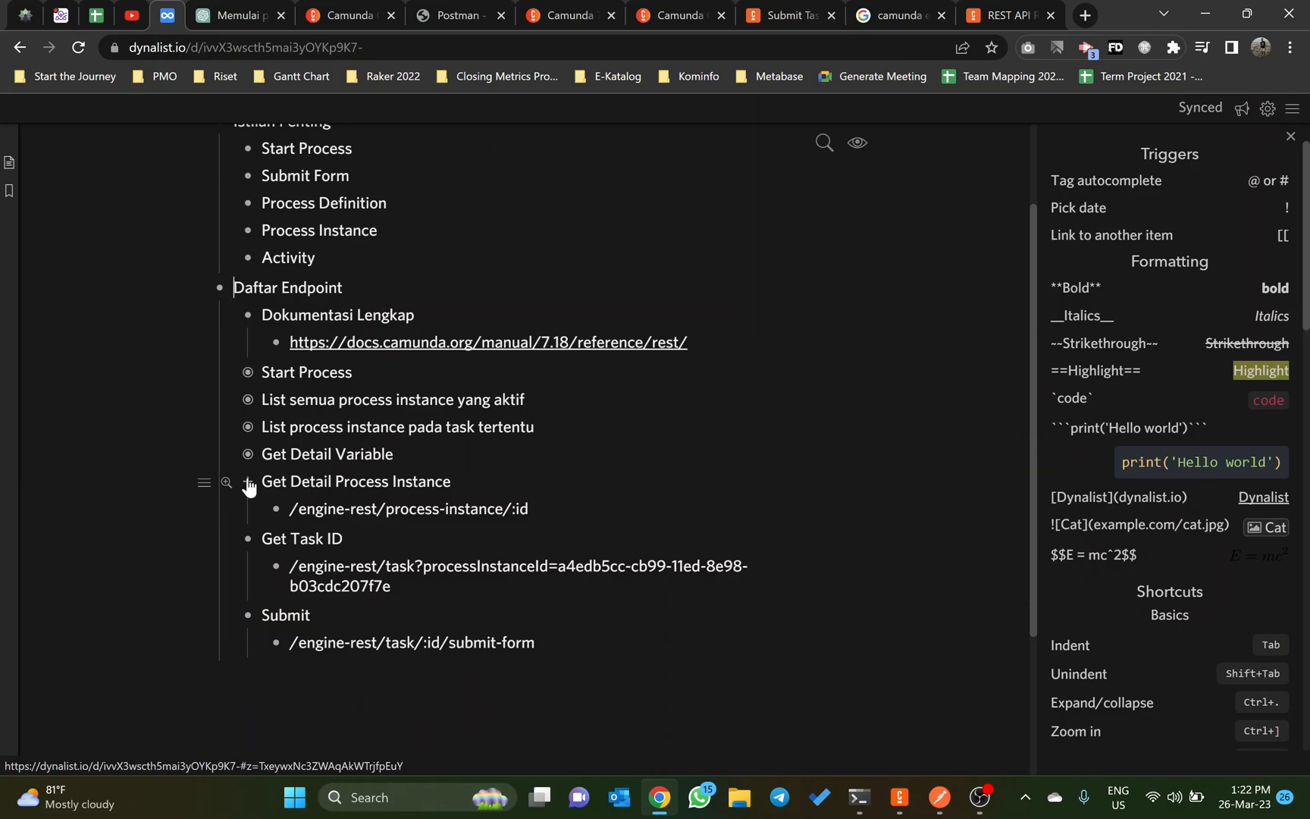
left_click(248, 483)
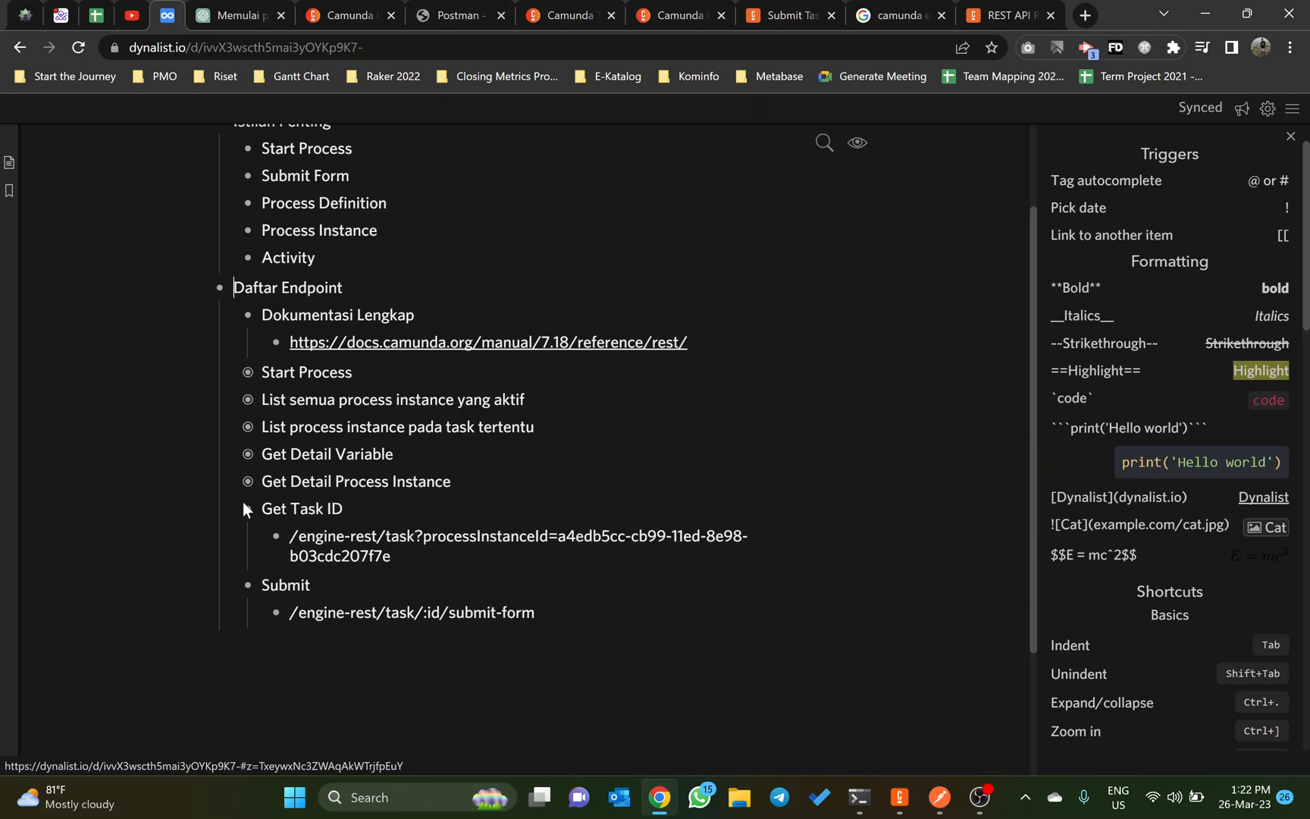
left_click(247, 509)
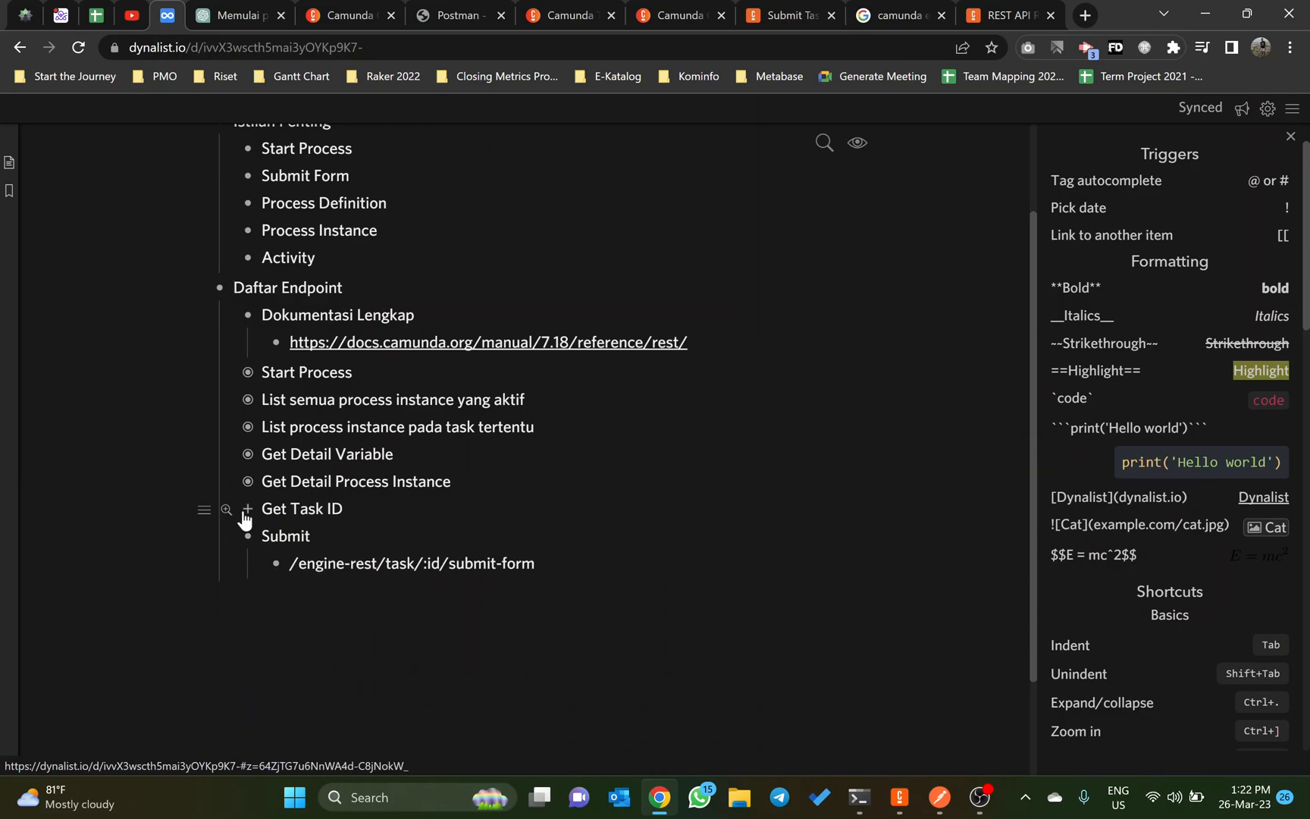
left_click(248, 535)
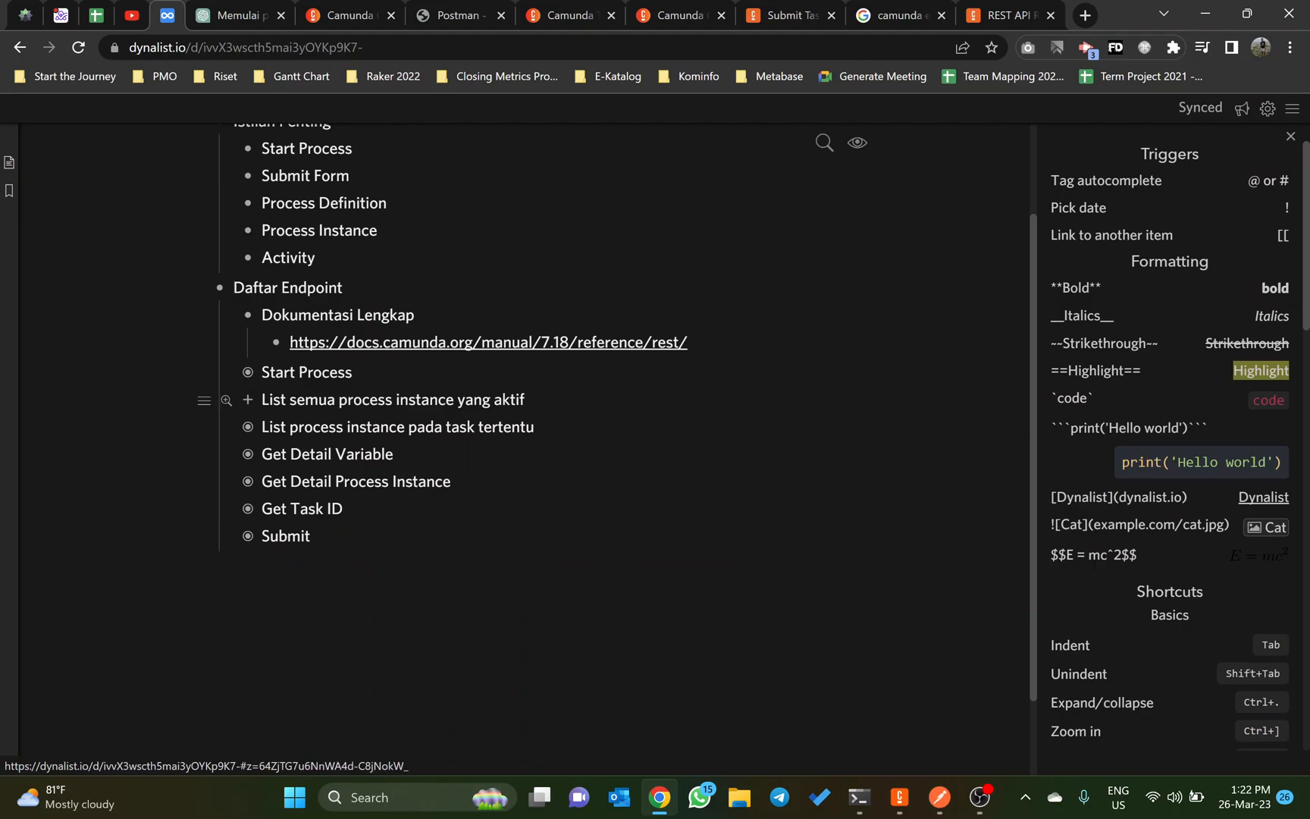
left_click(247, 317)
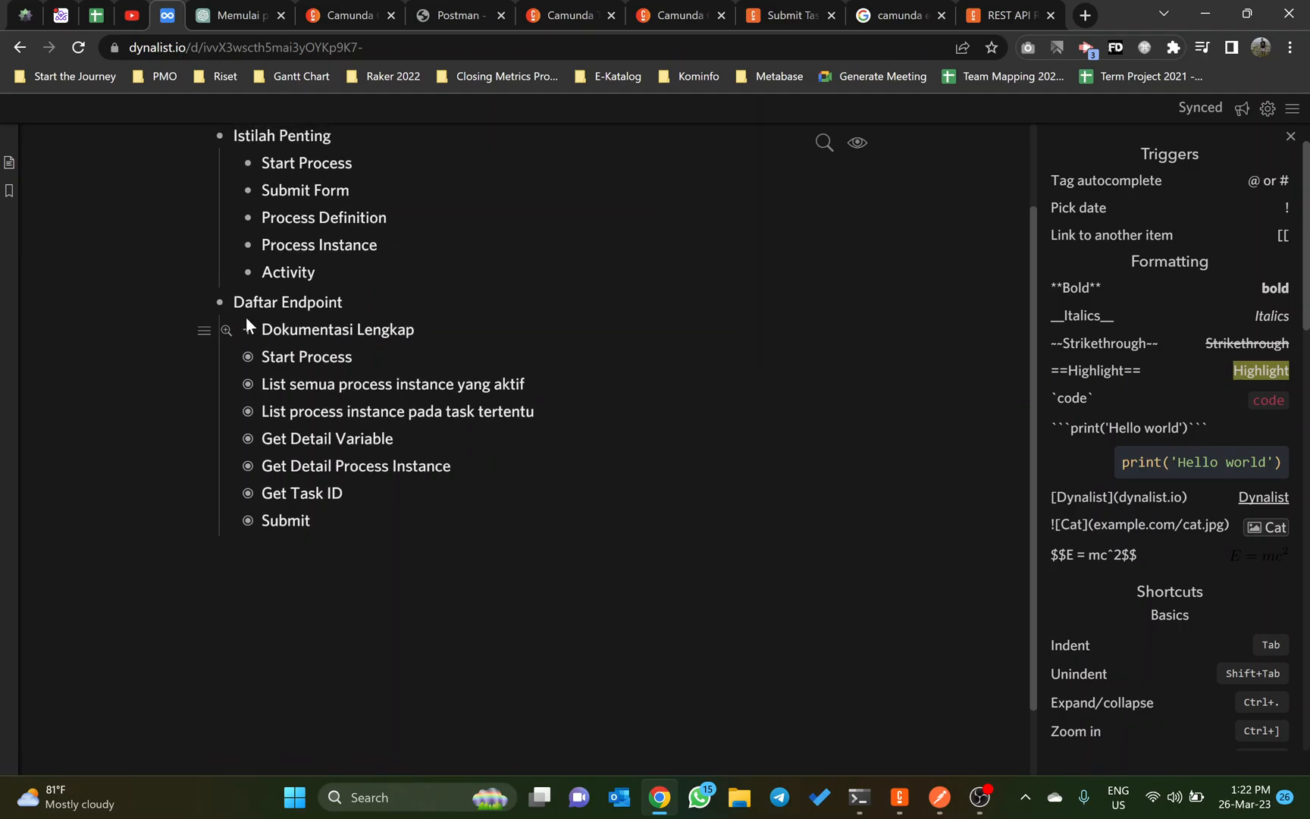
scroll(246, 319, "up", 1)
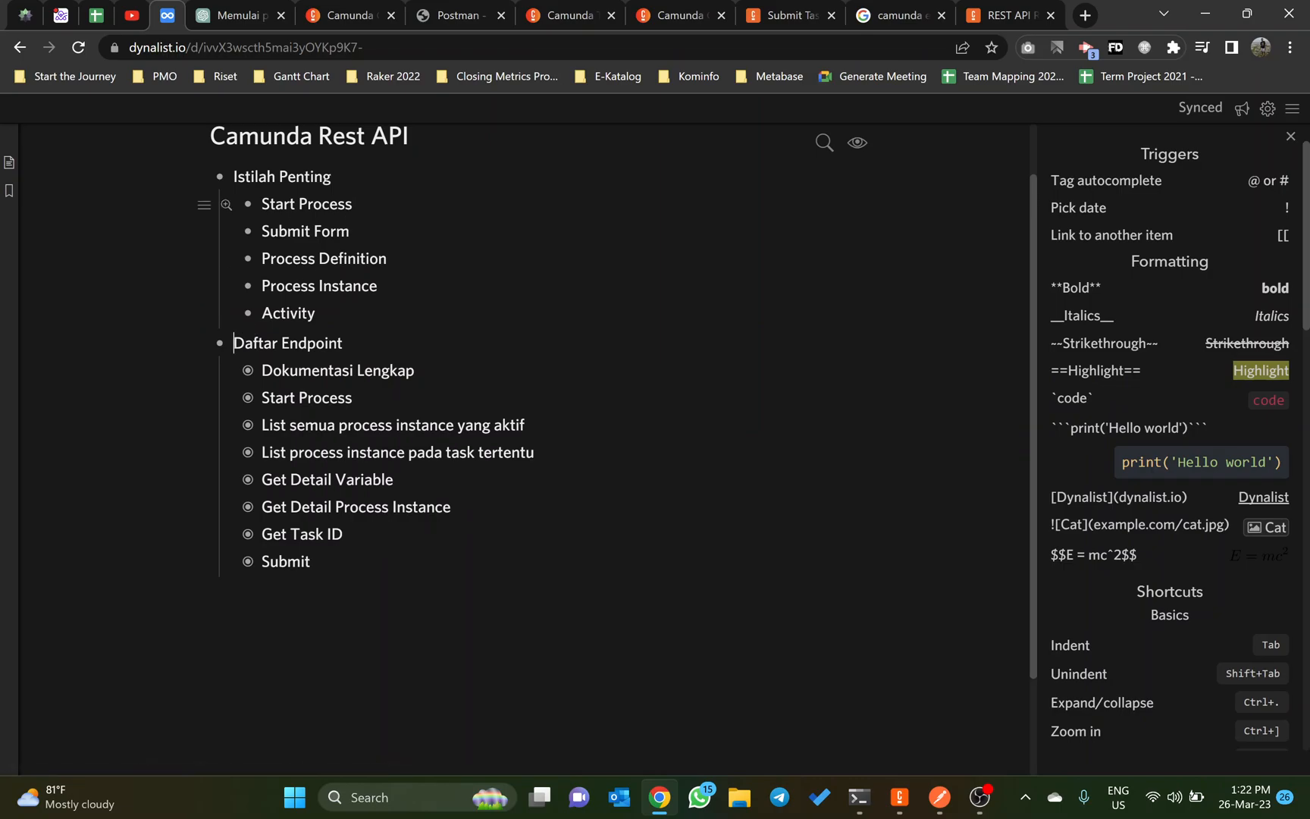
Step: Switch to Camunda Cockpit, reload the list of deployed process definitions and open the reimburse process
left_click(328, 8)
left_click(560, 6)
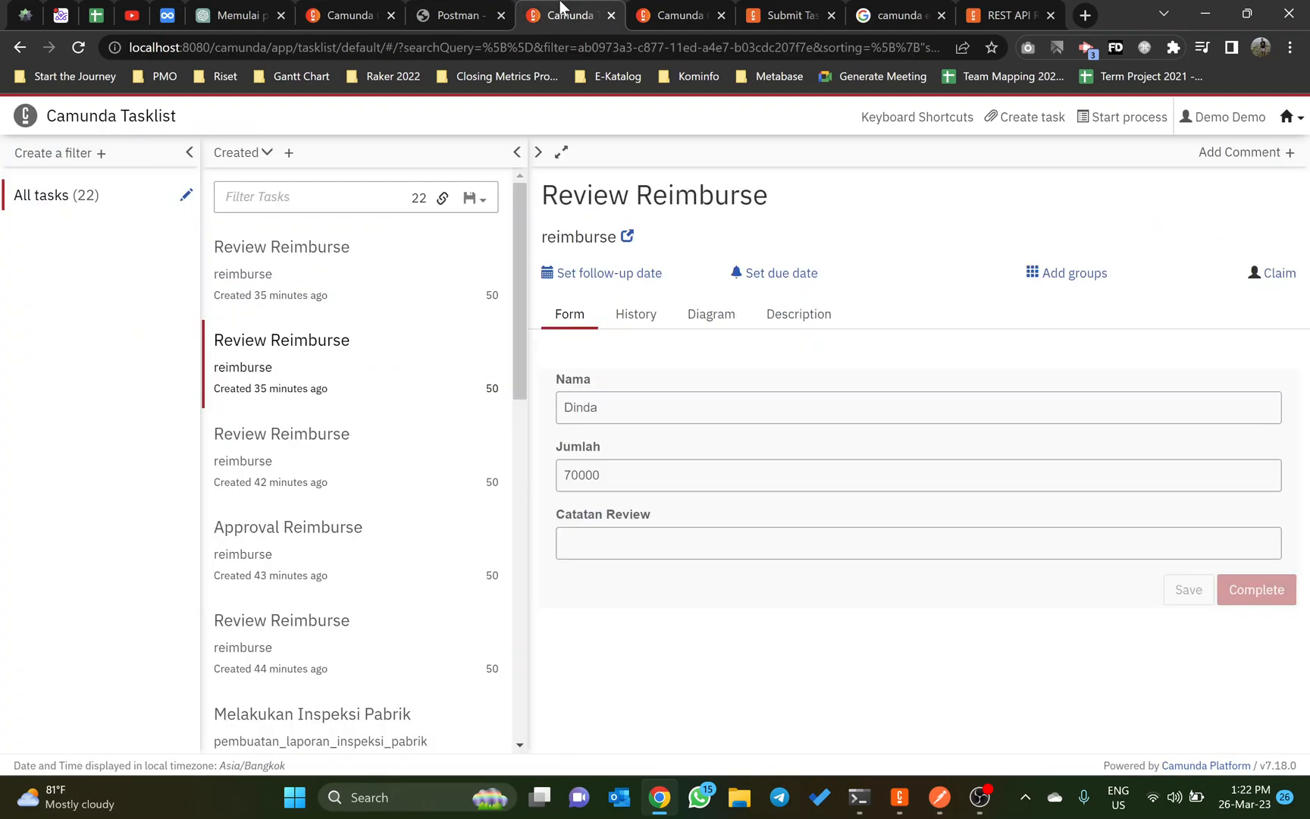
left_click(327, 11)
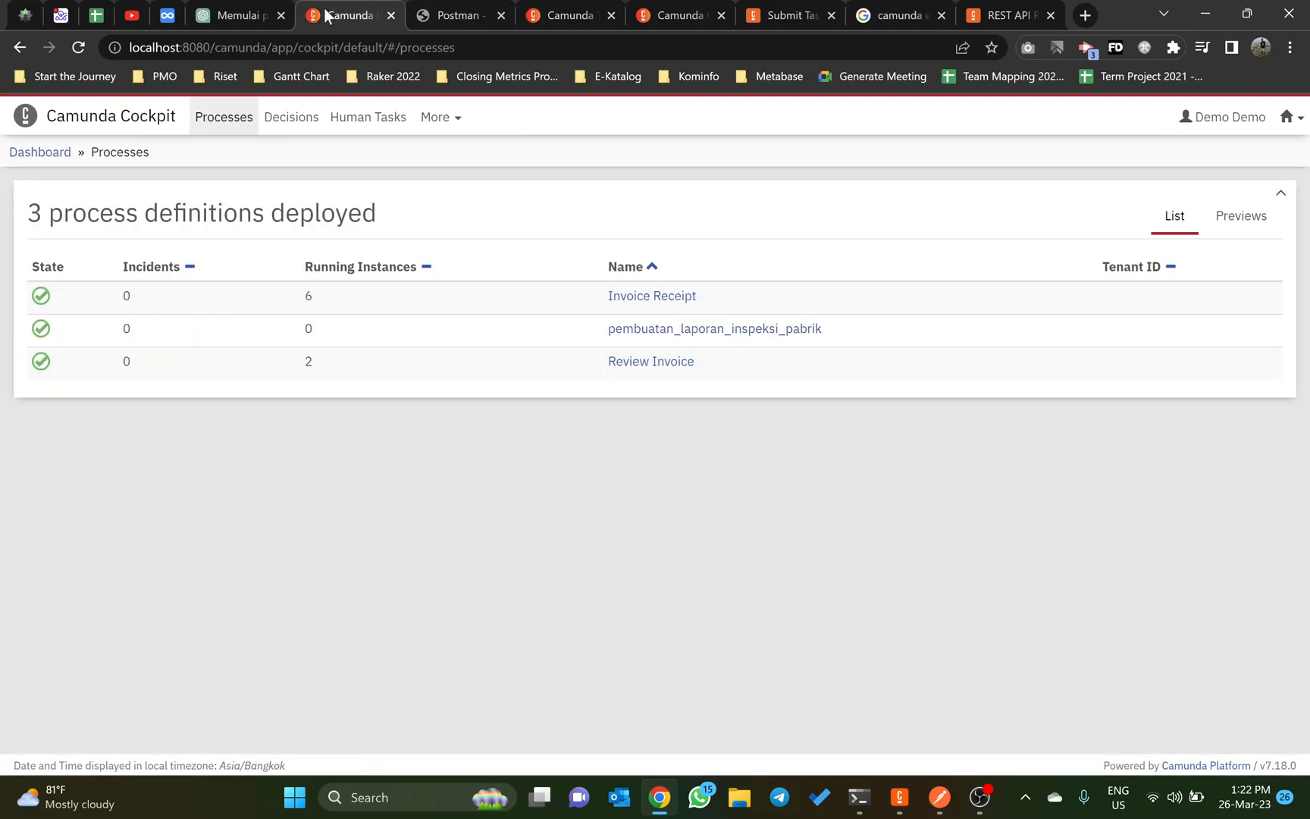
left_click(1290, 117)
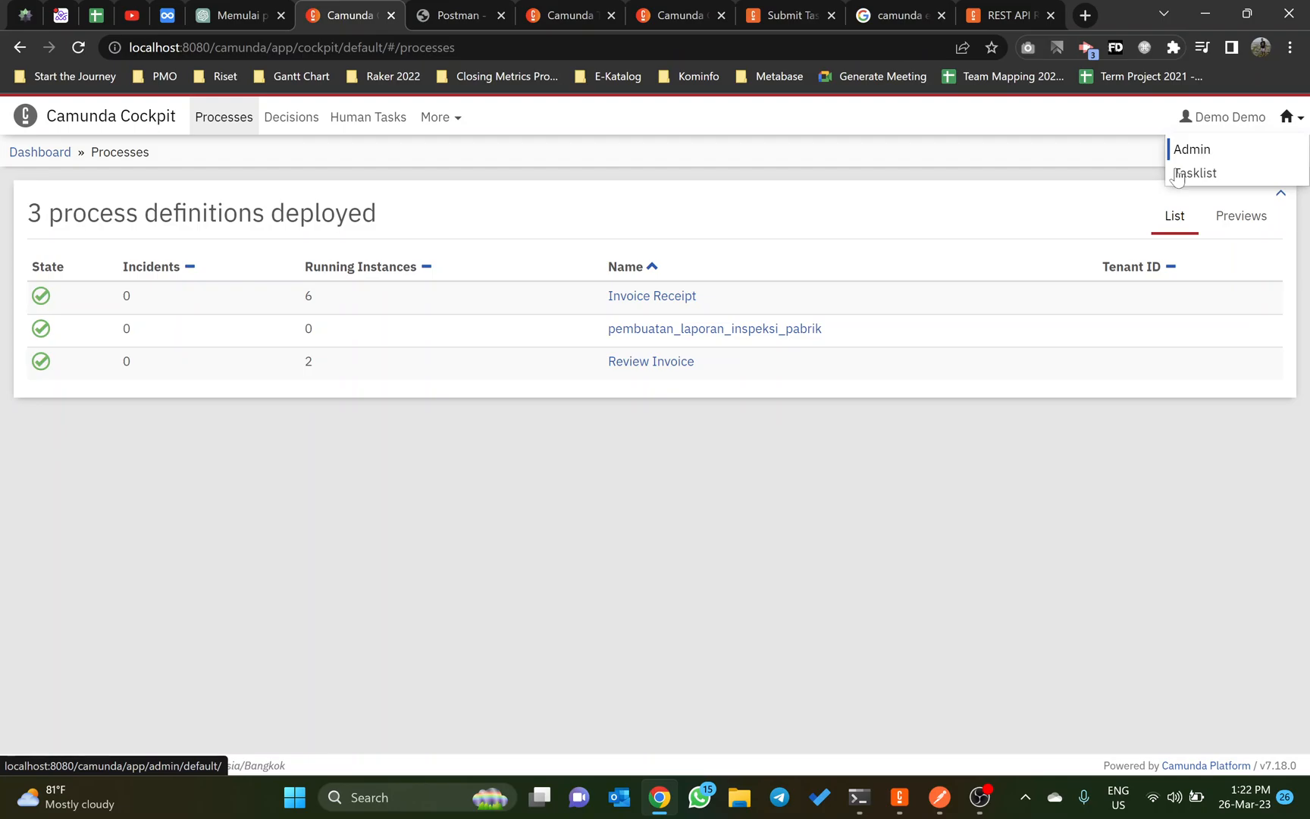
key("F5")
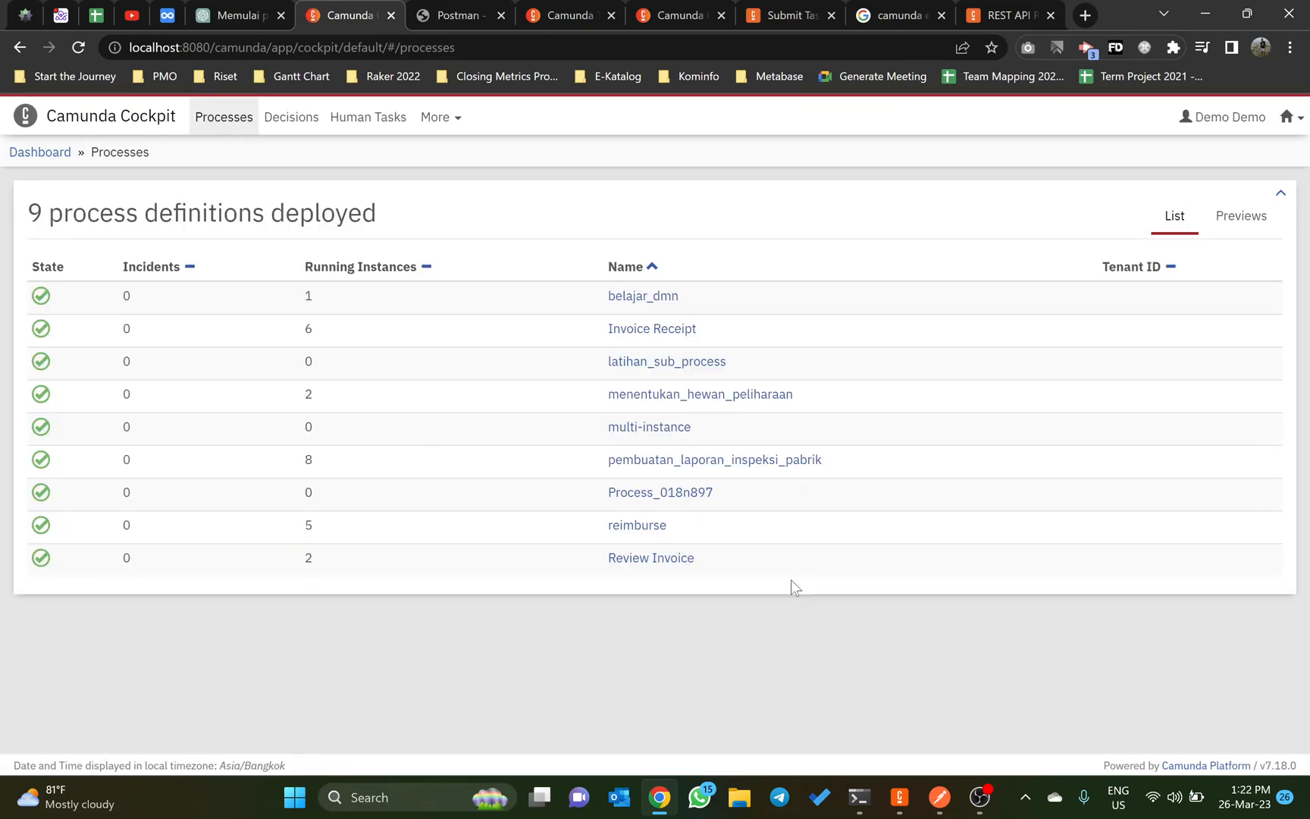
left_click(655, 528)
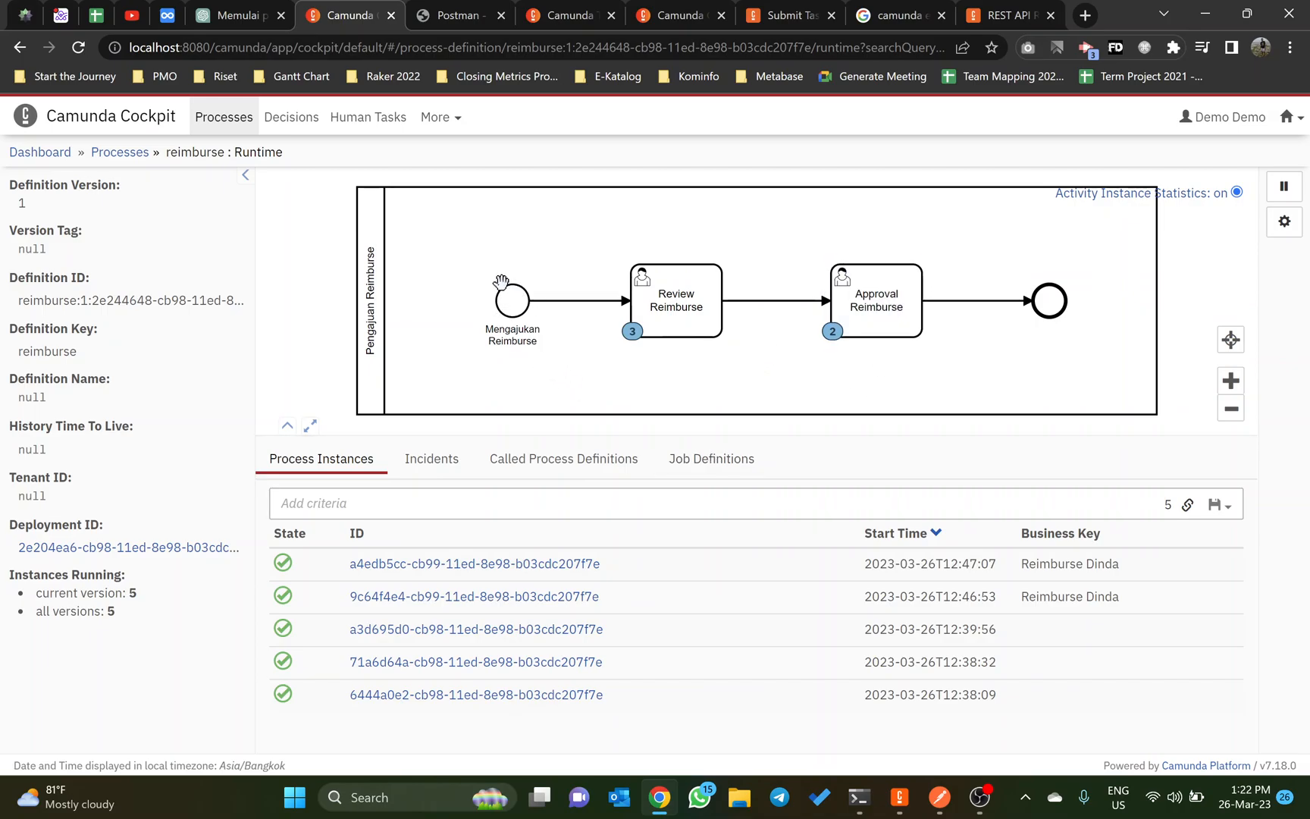
Step: Compare the Istilah Penting terms in the Dynalist outline with the reimburse process diagram and instances in Camunda Cockpit
left_click(167, 15)
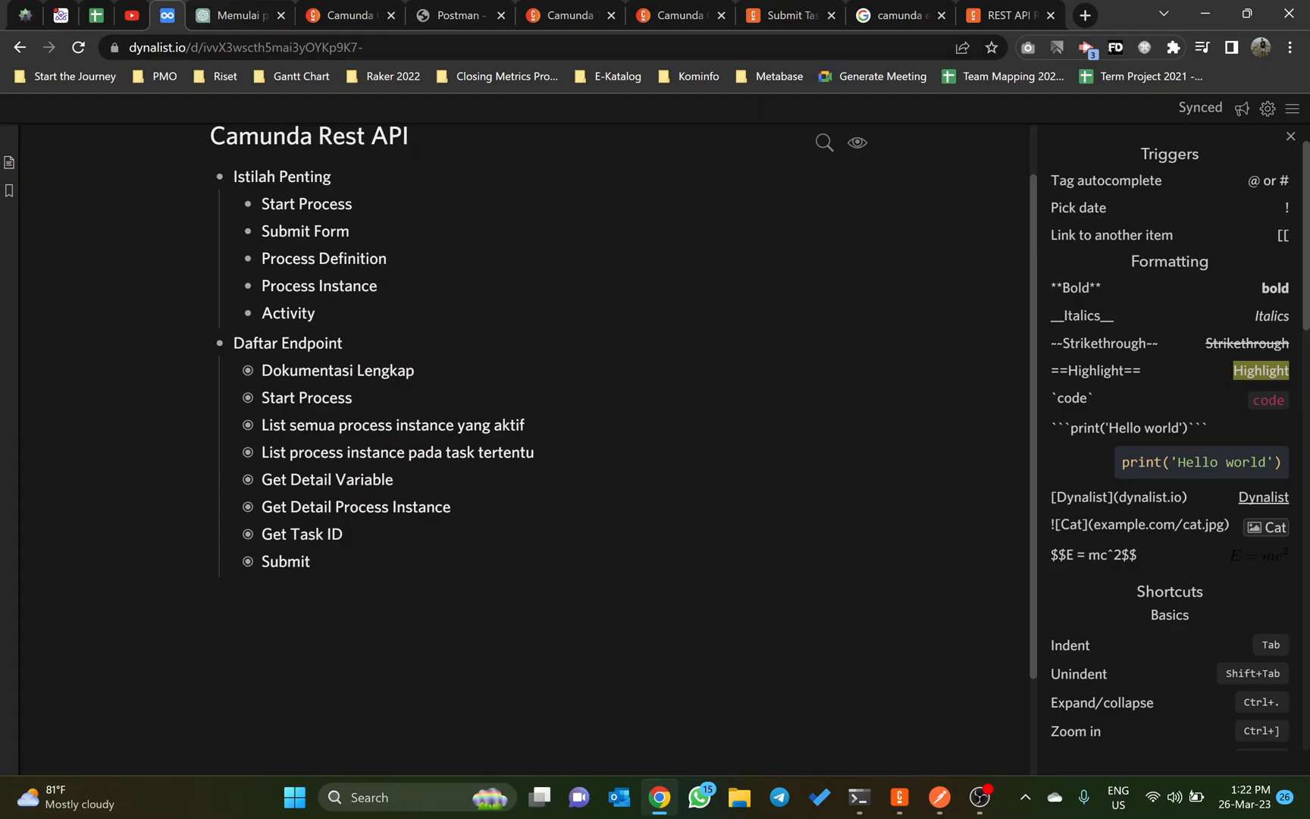
left_click(345, 16)
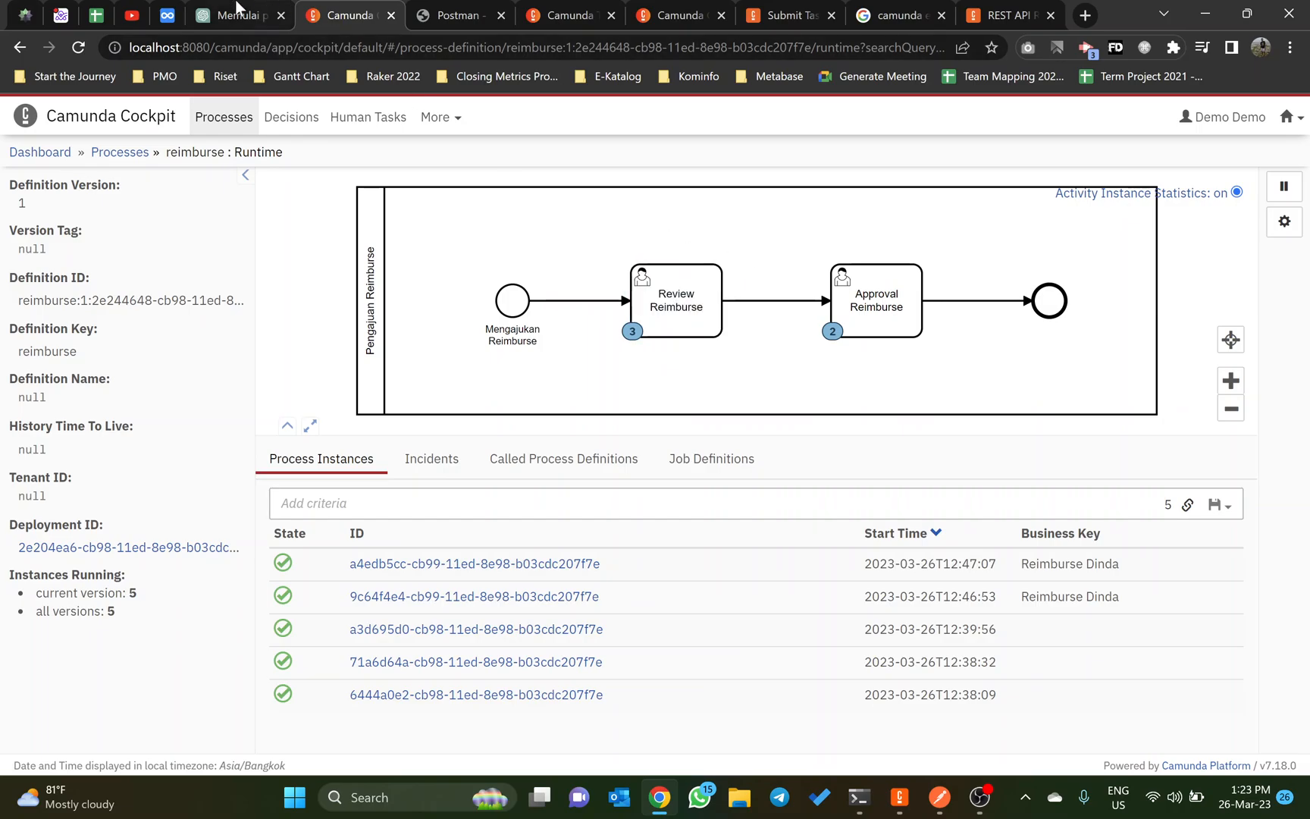
left_click(168, 15)
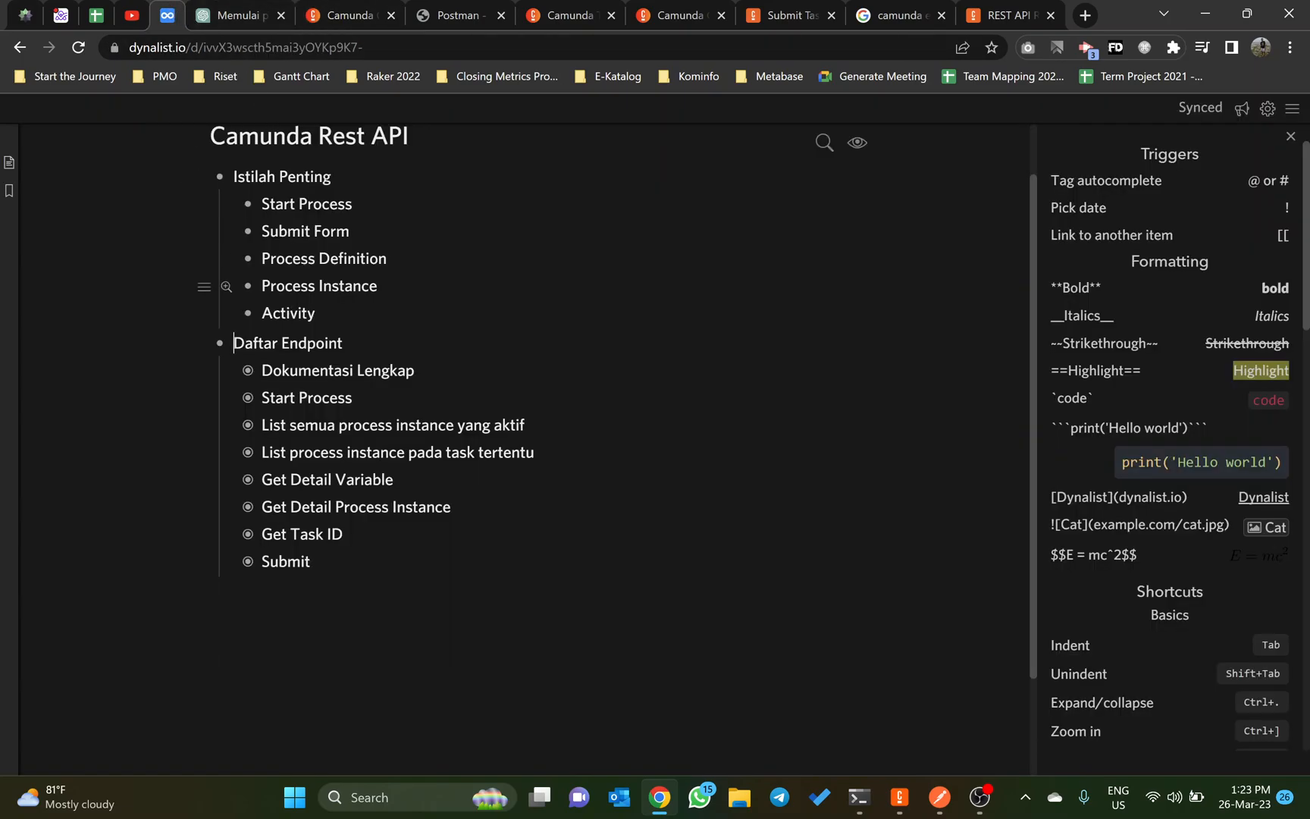
left_click(350, 15)
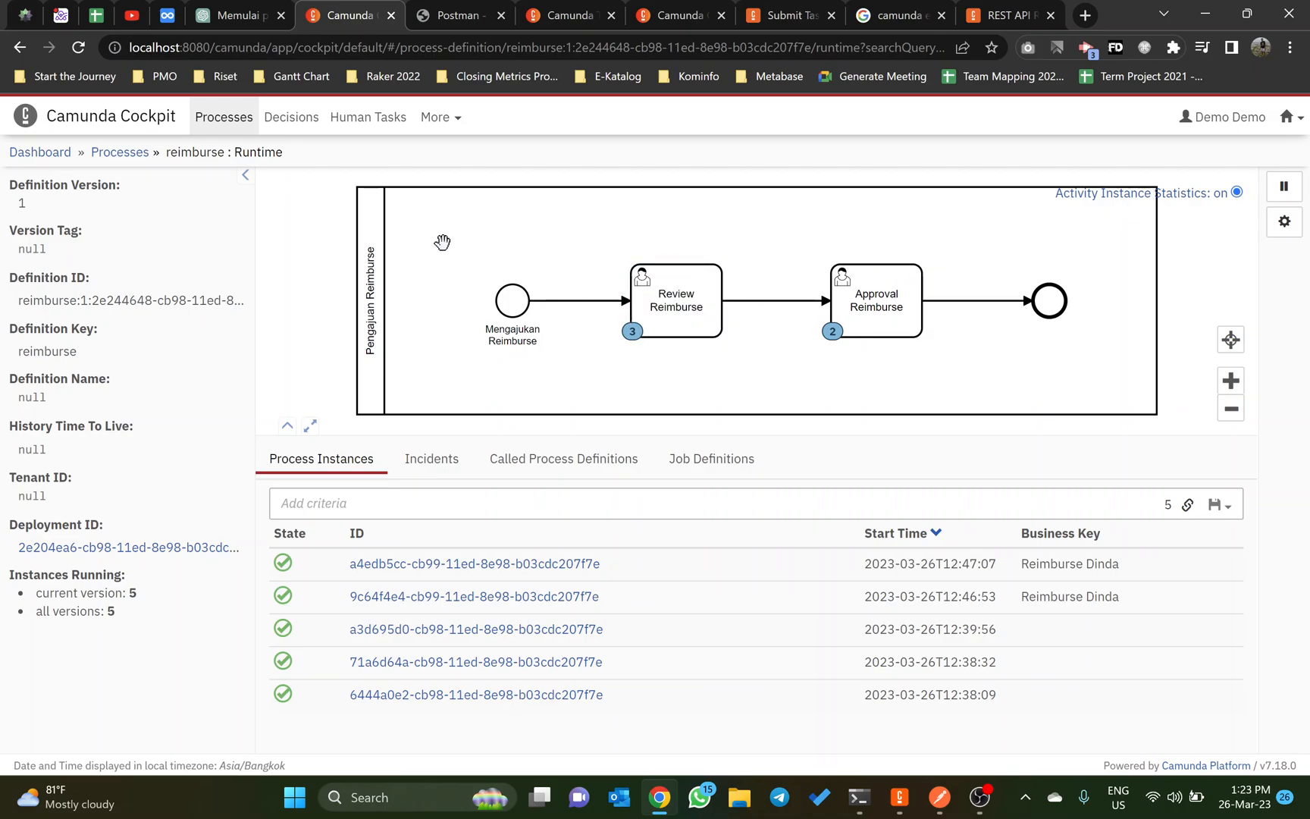
left_click(177, 9)
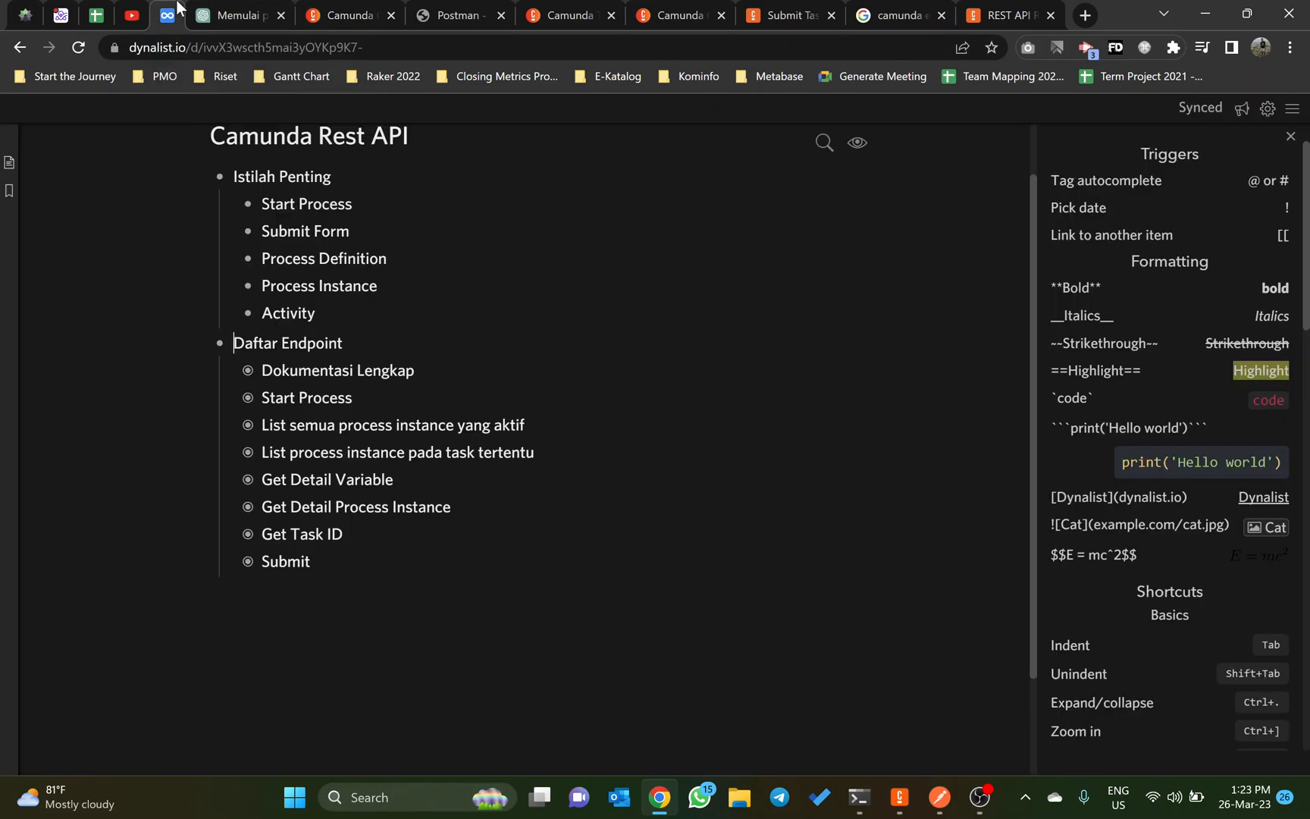
left_click(349, 9)
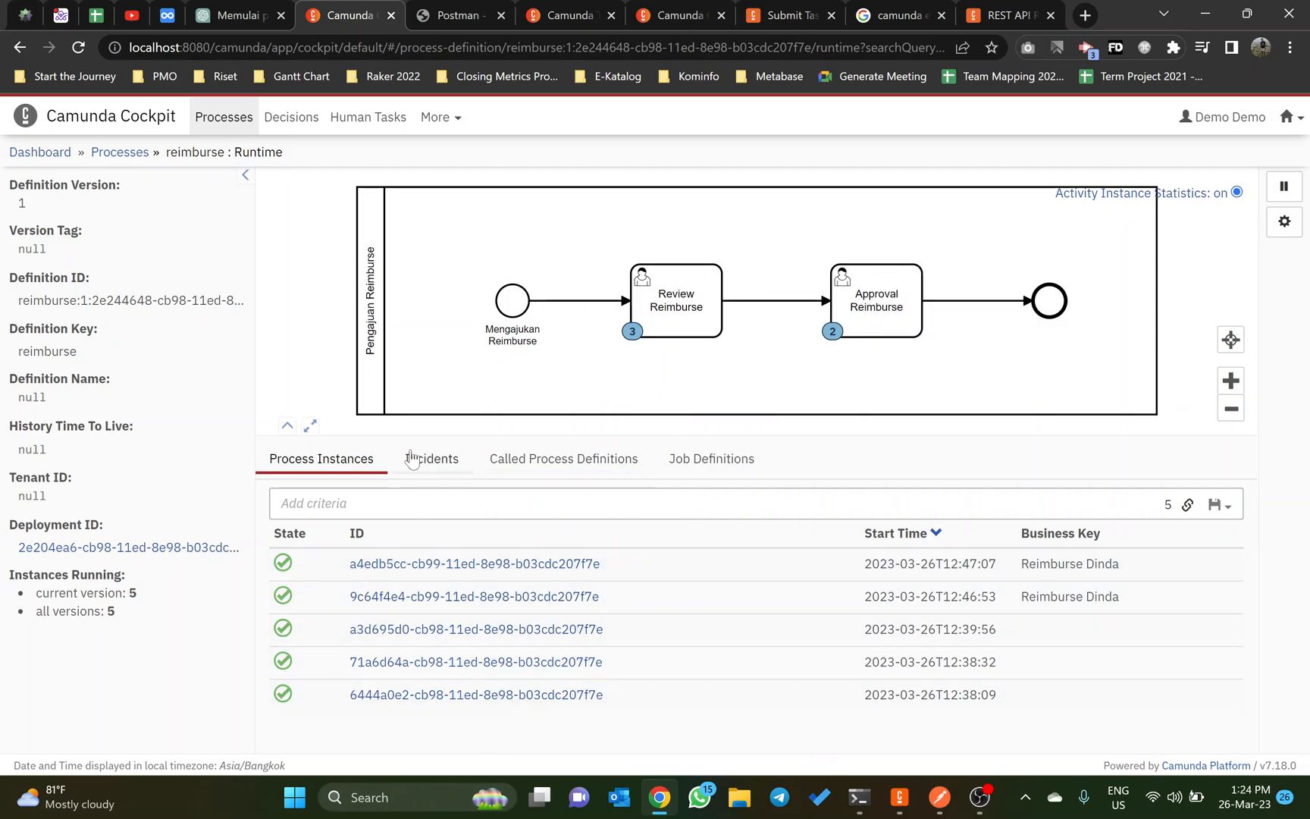
left_click(177, 10)
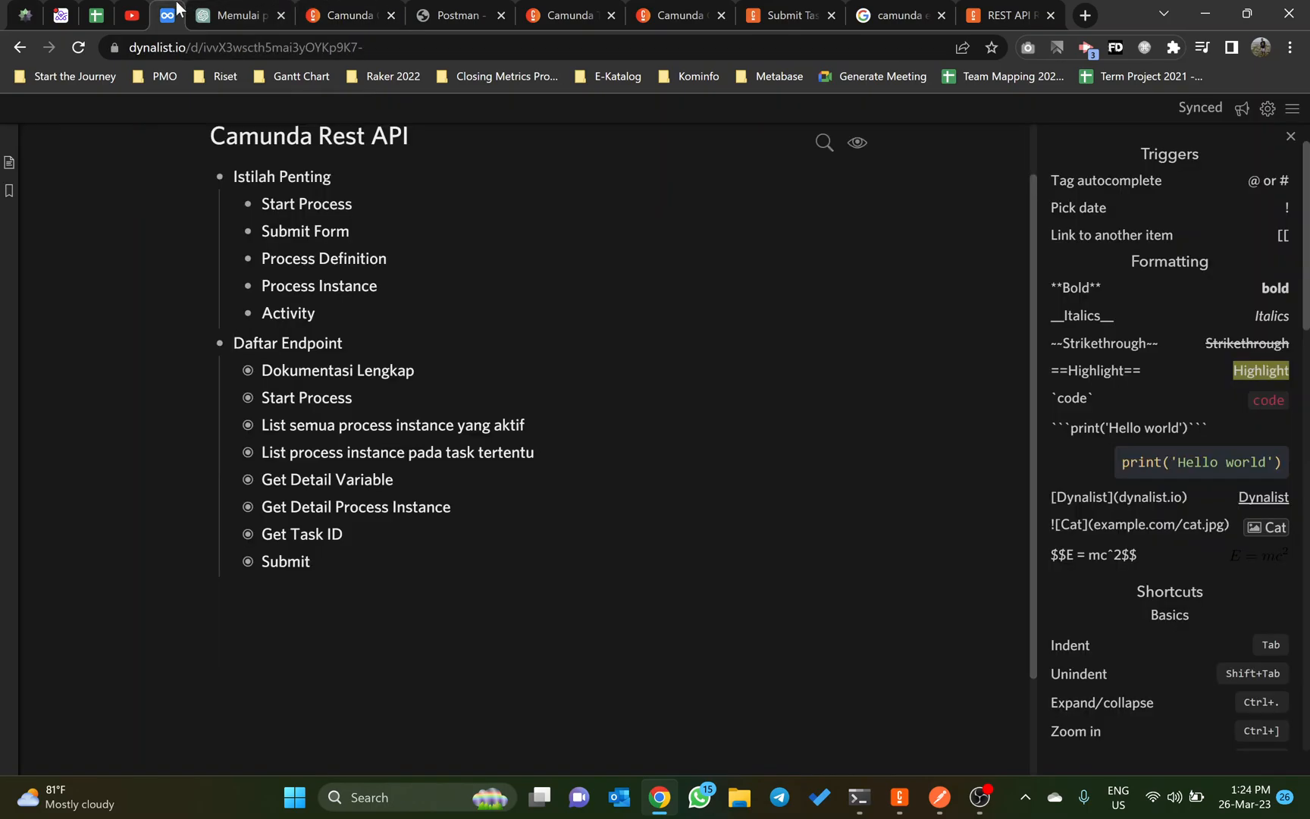
left_click(347, 15)
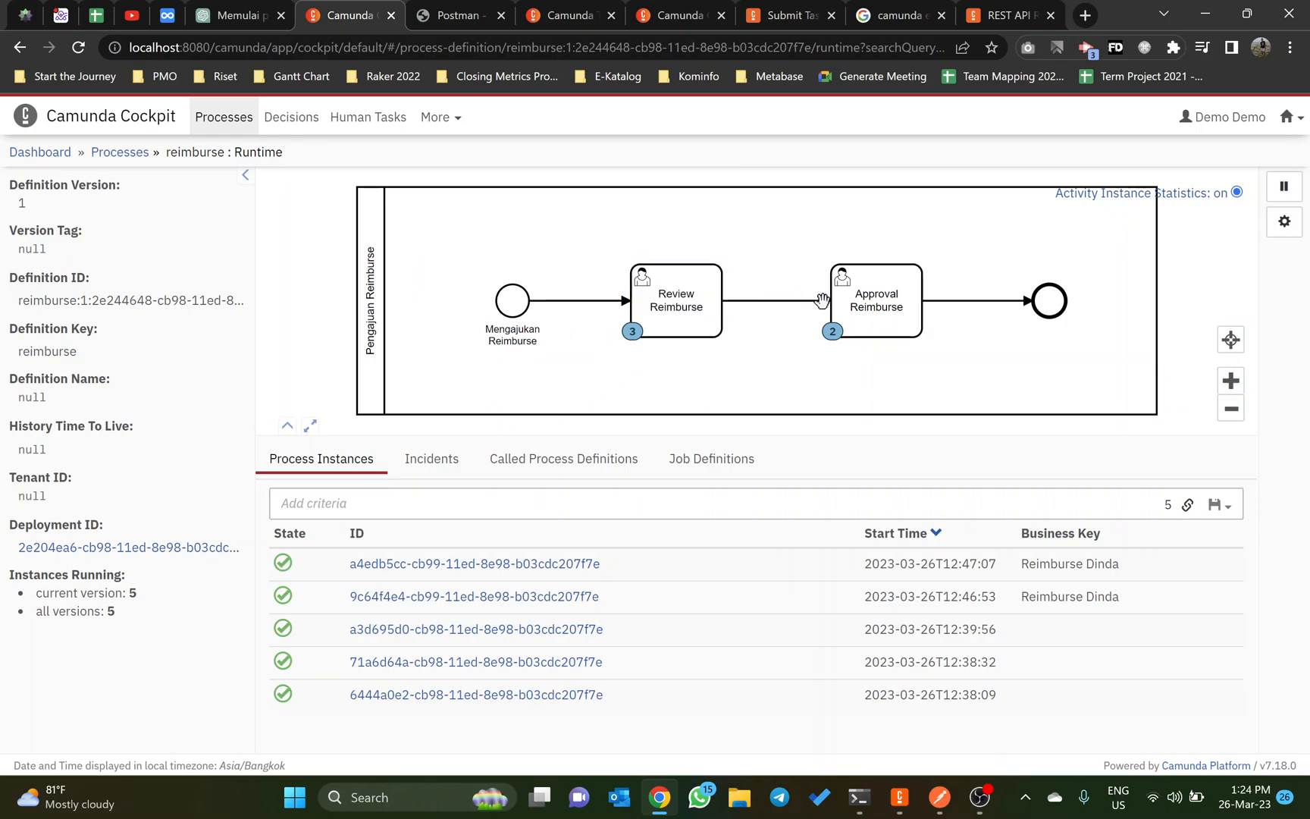
Step: Examine the reimburse process instances filtered by the Review Reimburse activity and by the Approval Reimburse activity
left_click(718, 292)
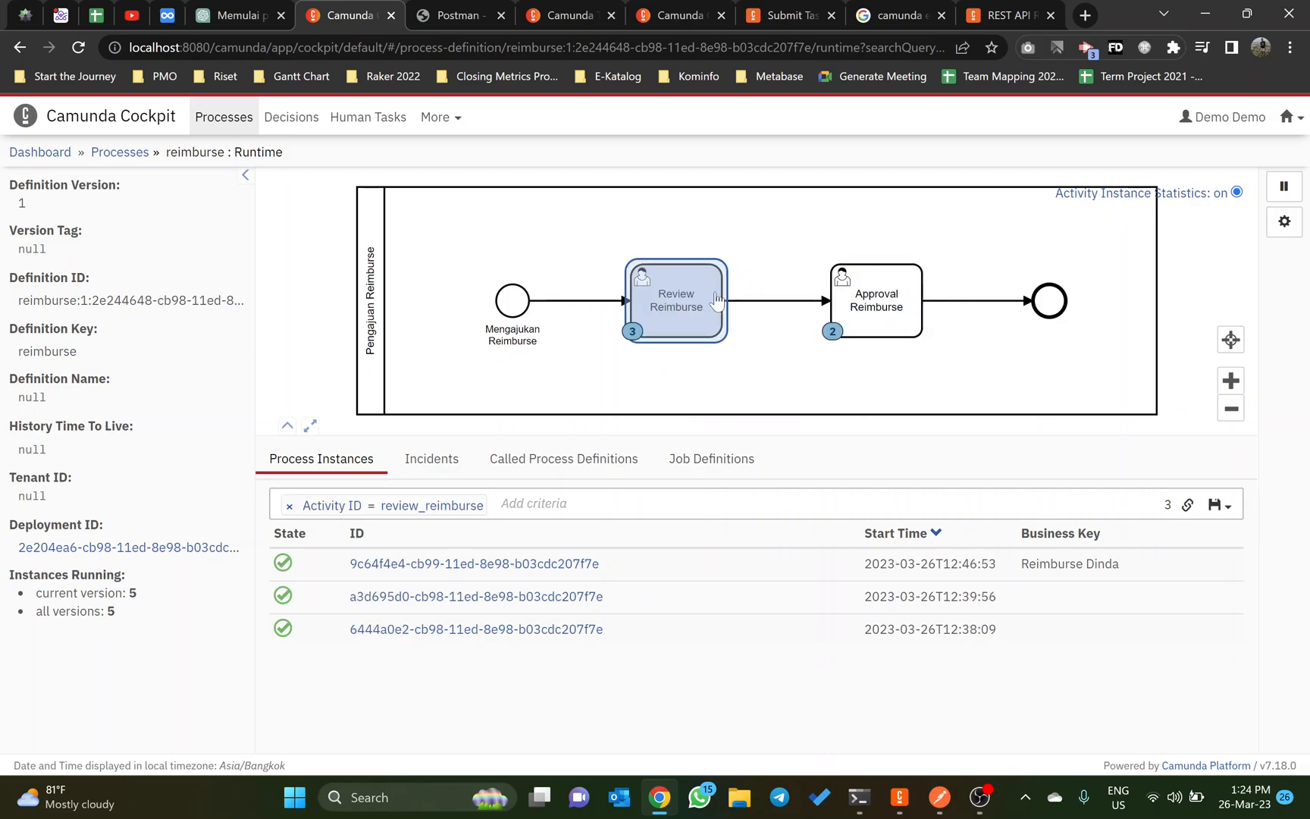
left_click(438, 506)
left_click(500, 680)
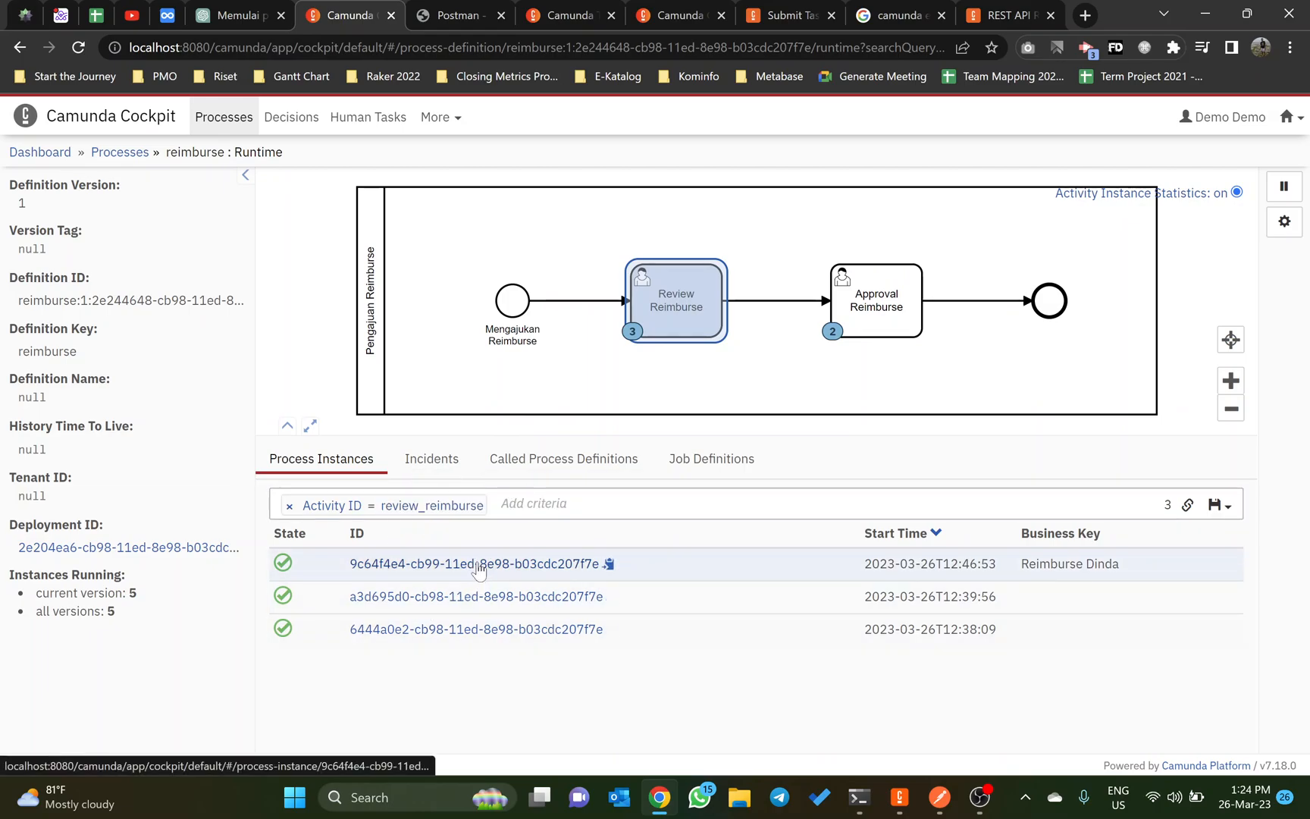
left_click(860, 312)
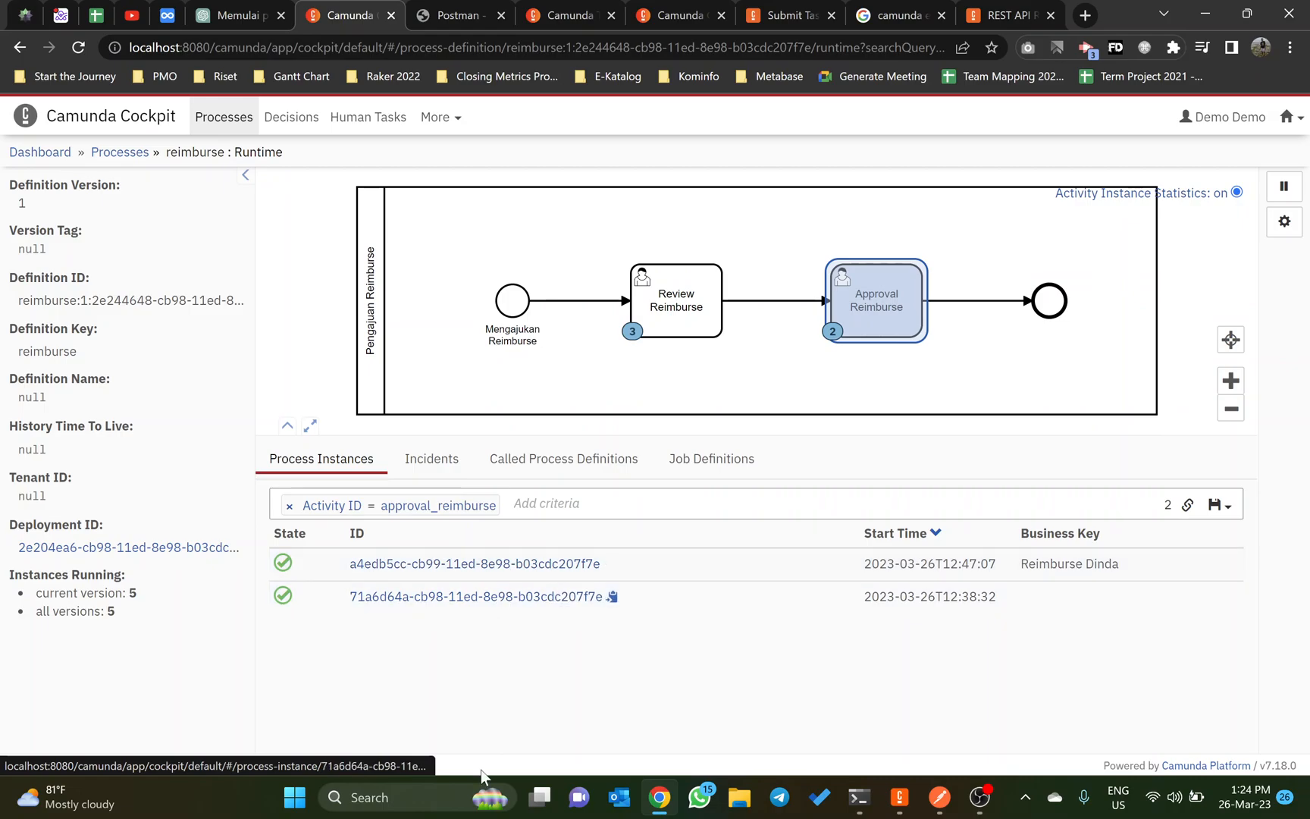
Step: Filter the instances by the Review Reimburse activity and open the most recently started one
left_click(641, 325)
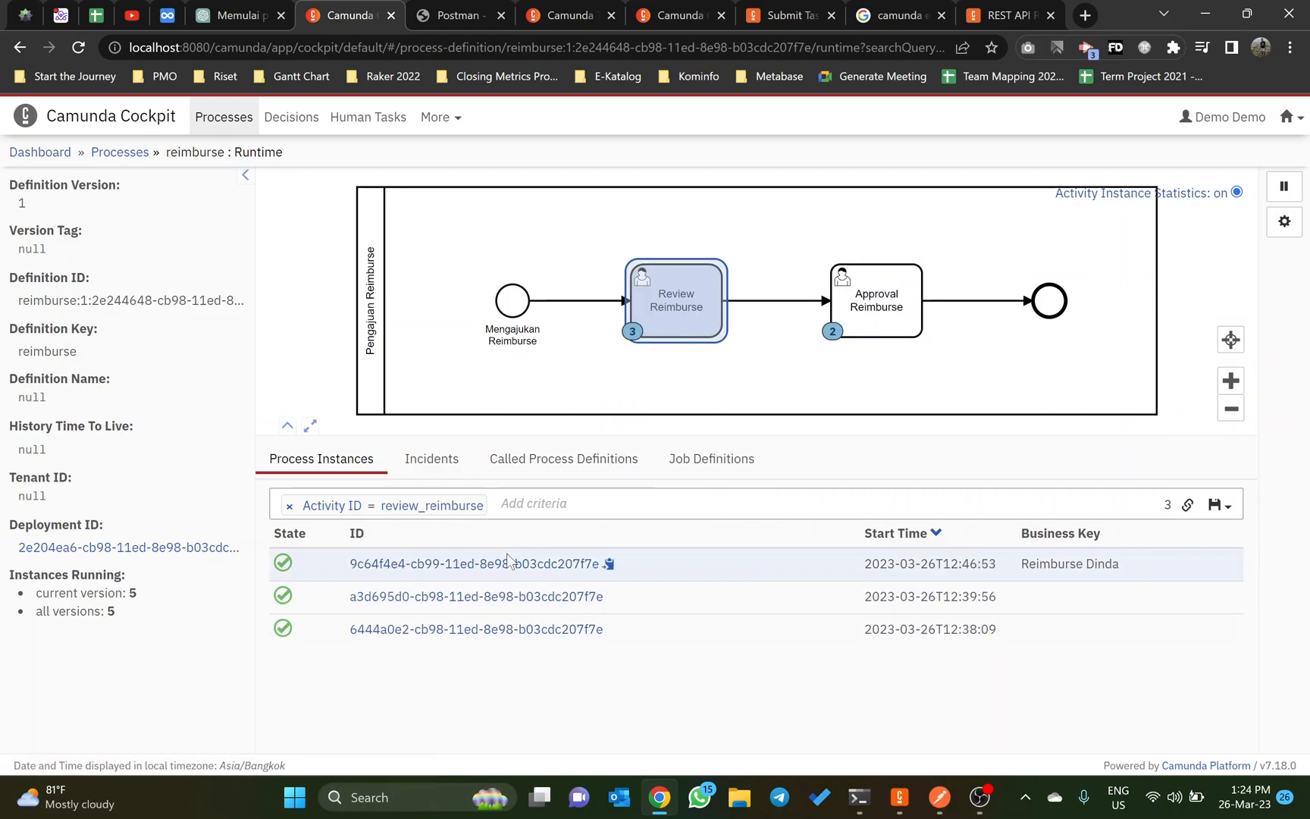
left_click(508, 563)
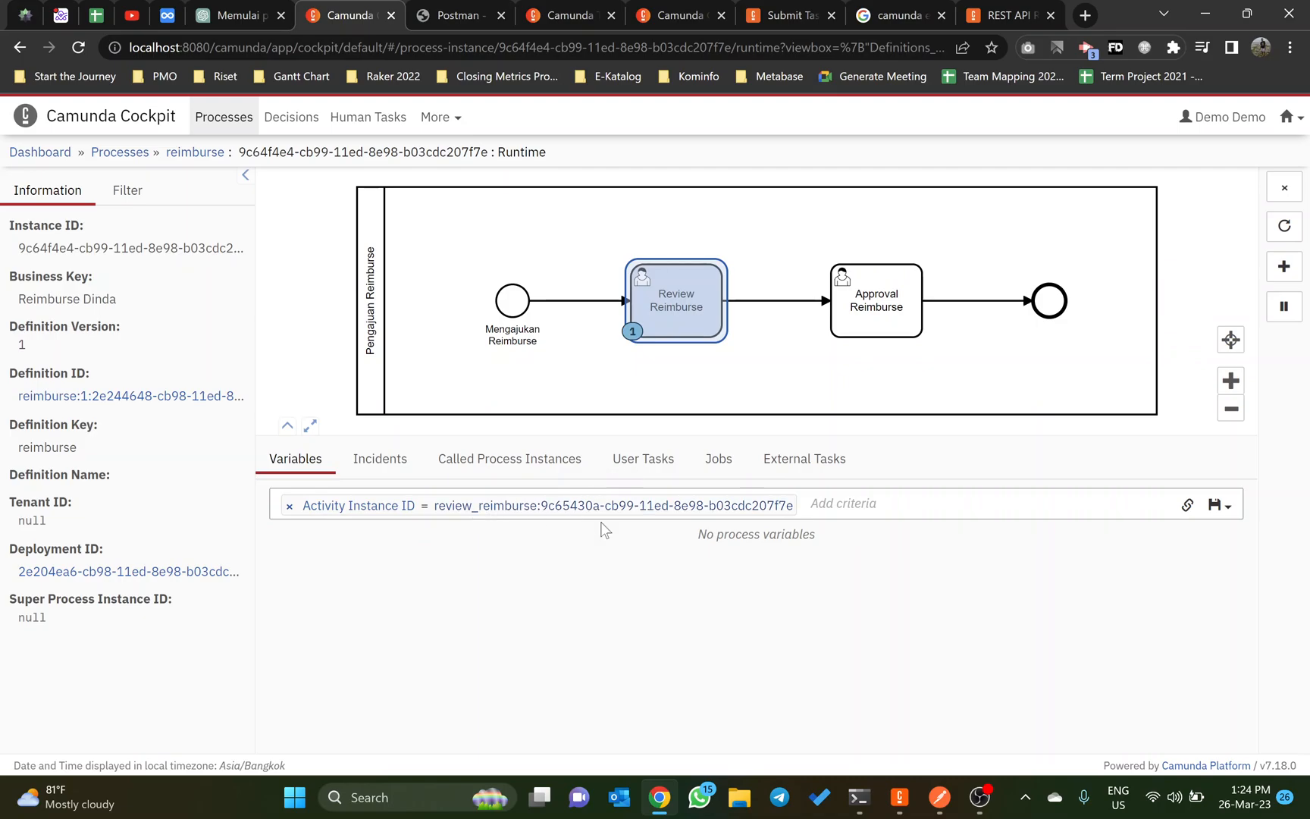
Step: Switch to the Dynalist outline and expand Start Process, List semua process instance yang aktif and List process instance pada task tertentu
mouse_move(231, 8)
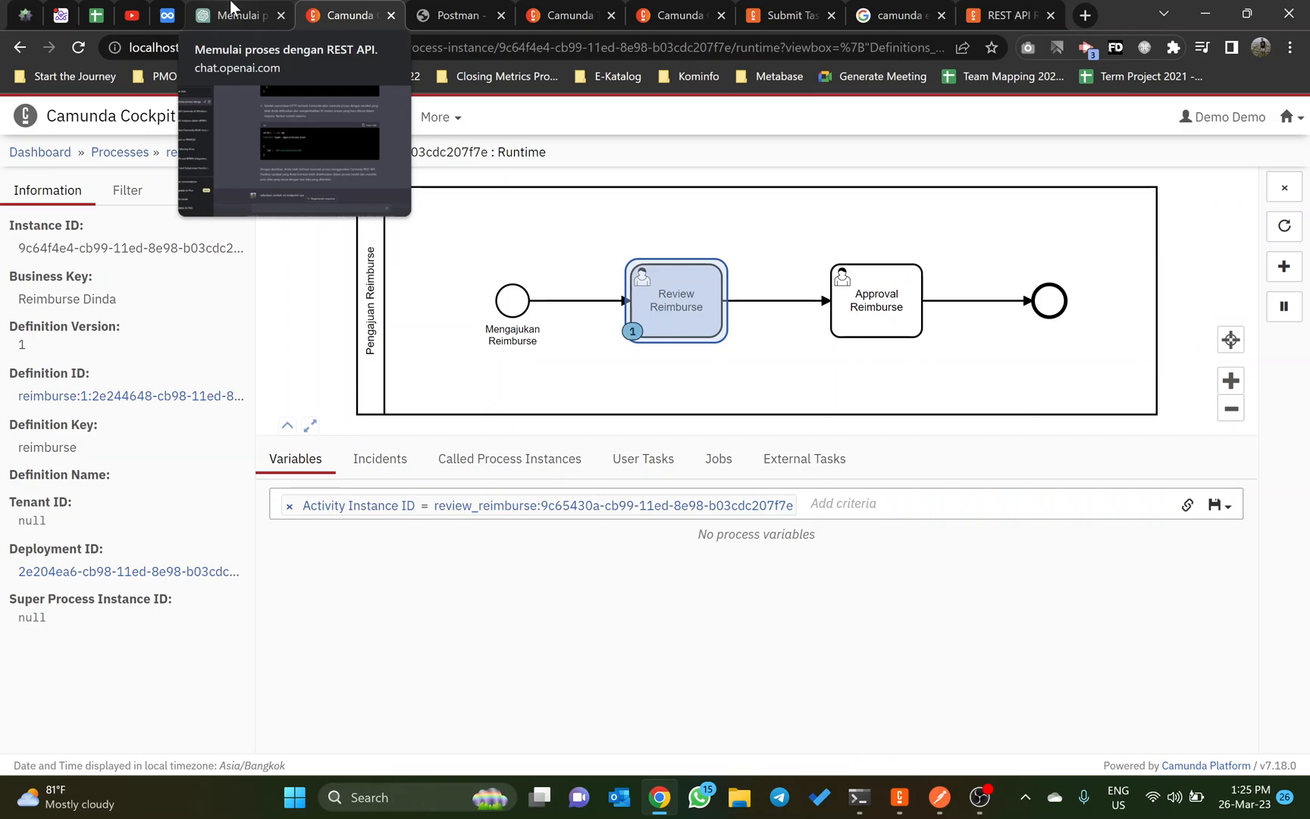
left_click(166, 15)
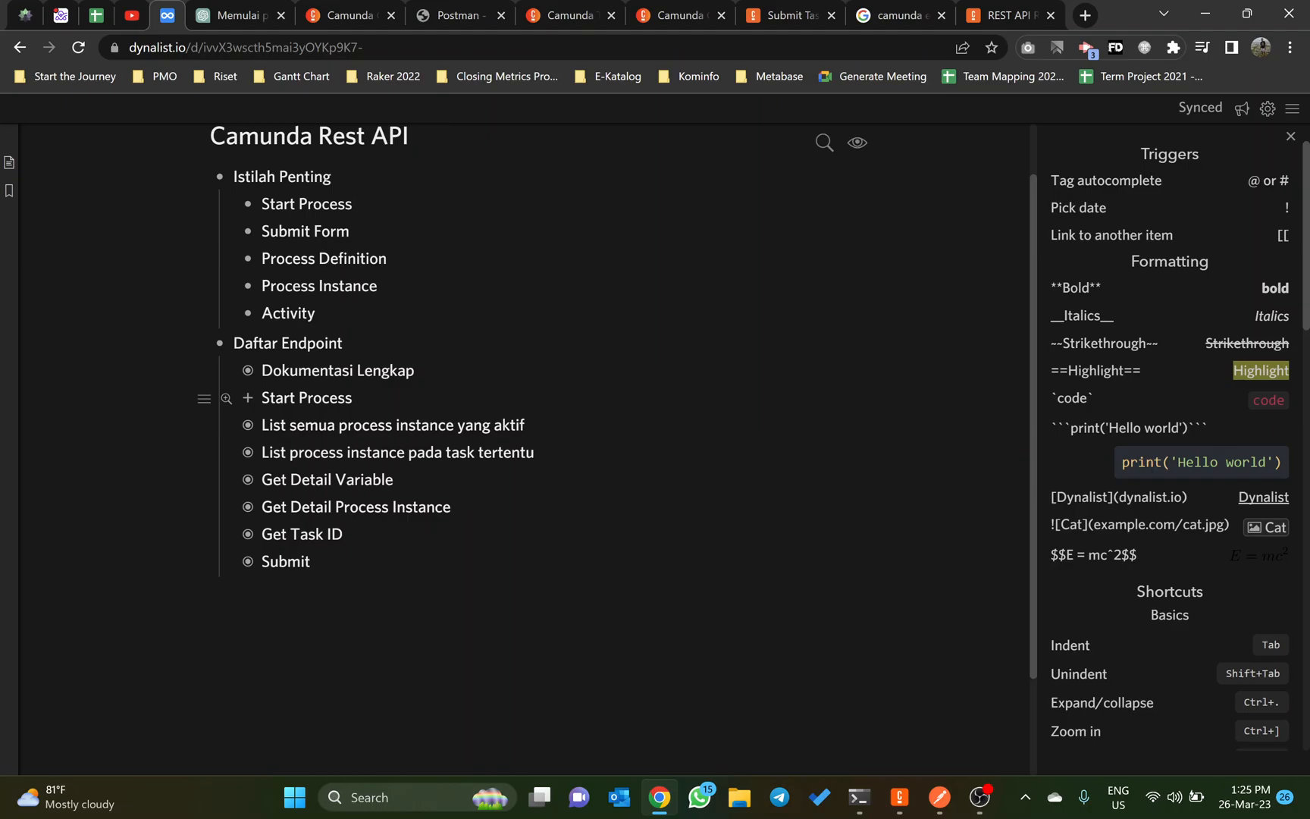
left_click(244, 400)
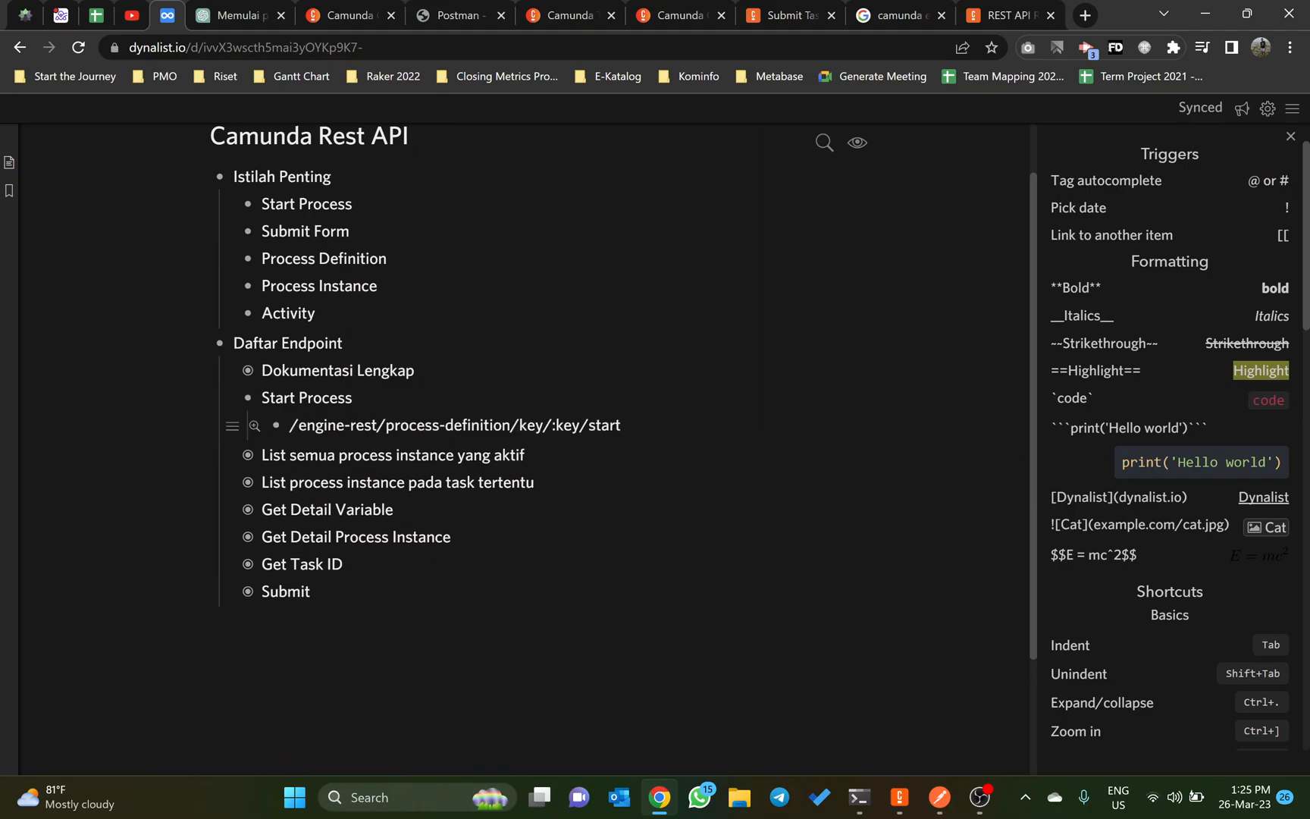
left_click(247, 455)
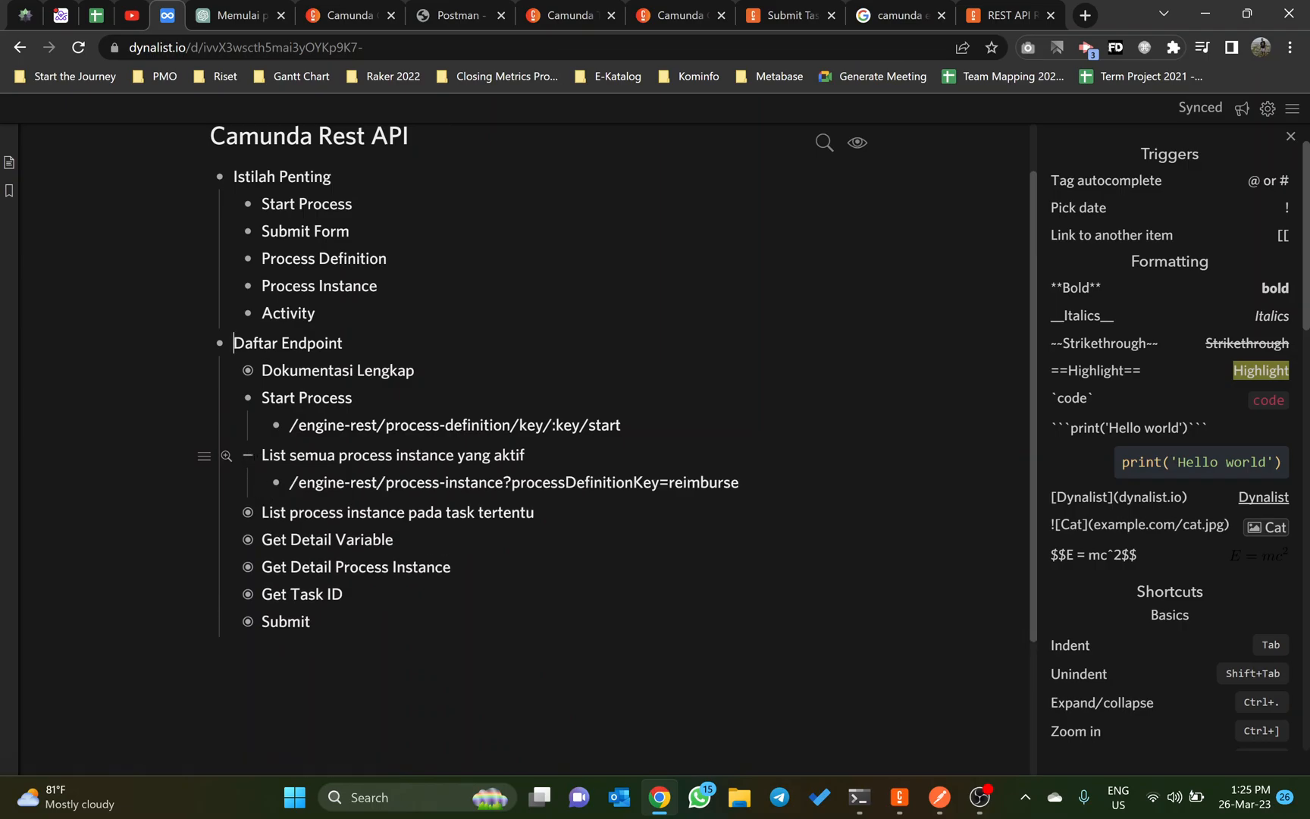
left_click(247, 512)
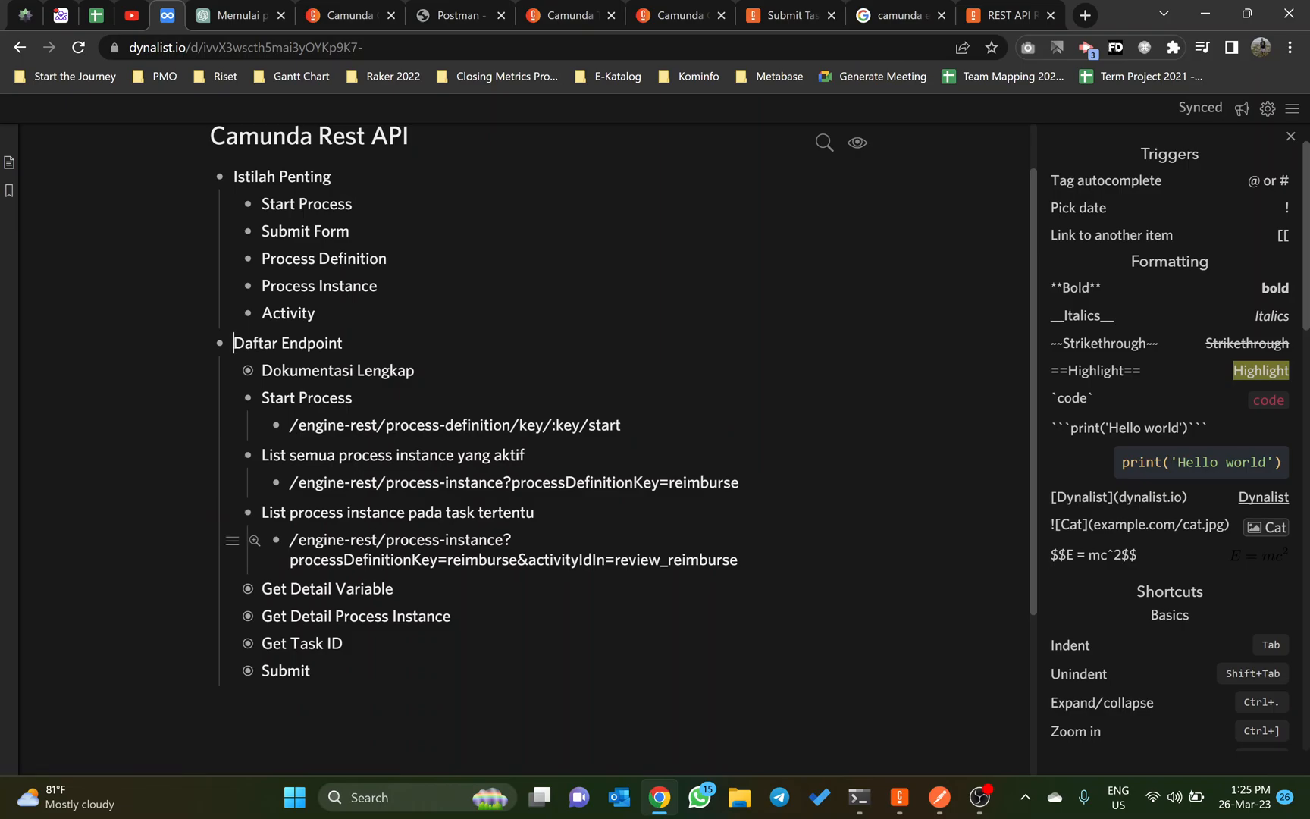
Step: Switch to Camunda Cockpit, return to the reimburse process and filter its instances by Review Reimburse, followed by Approval Reimburse
left_click(595, 12)
left_click(713, 12)
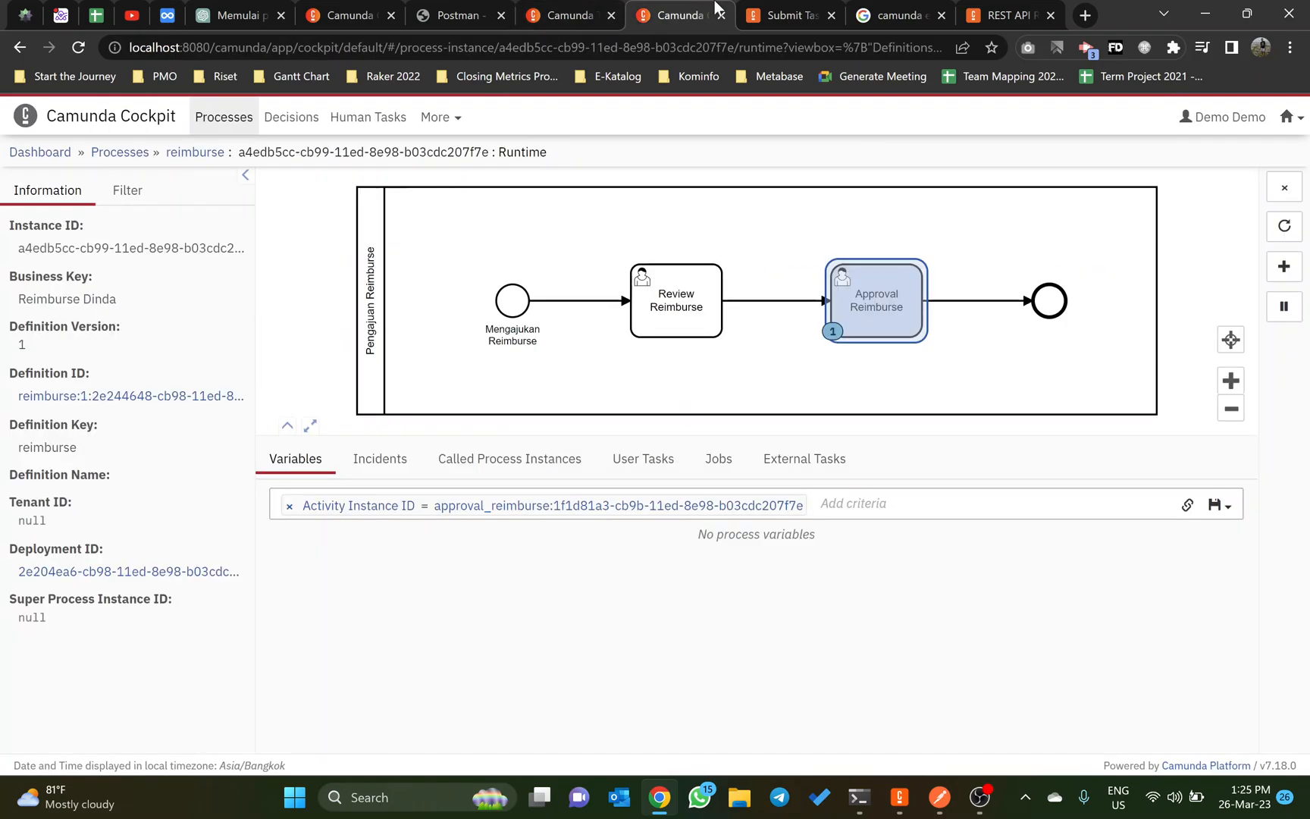
left_click(128, 154)
left_click(647, 530)
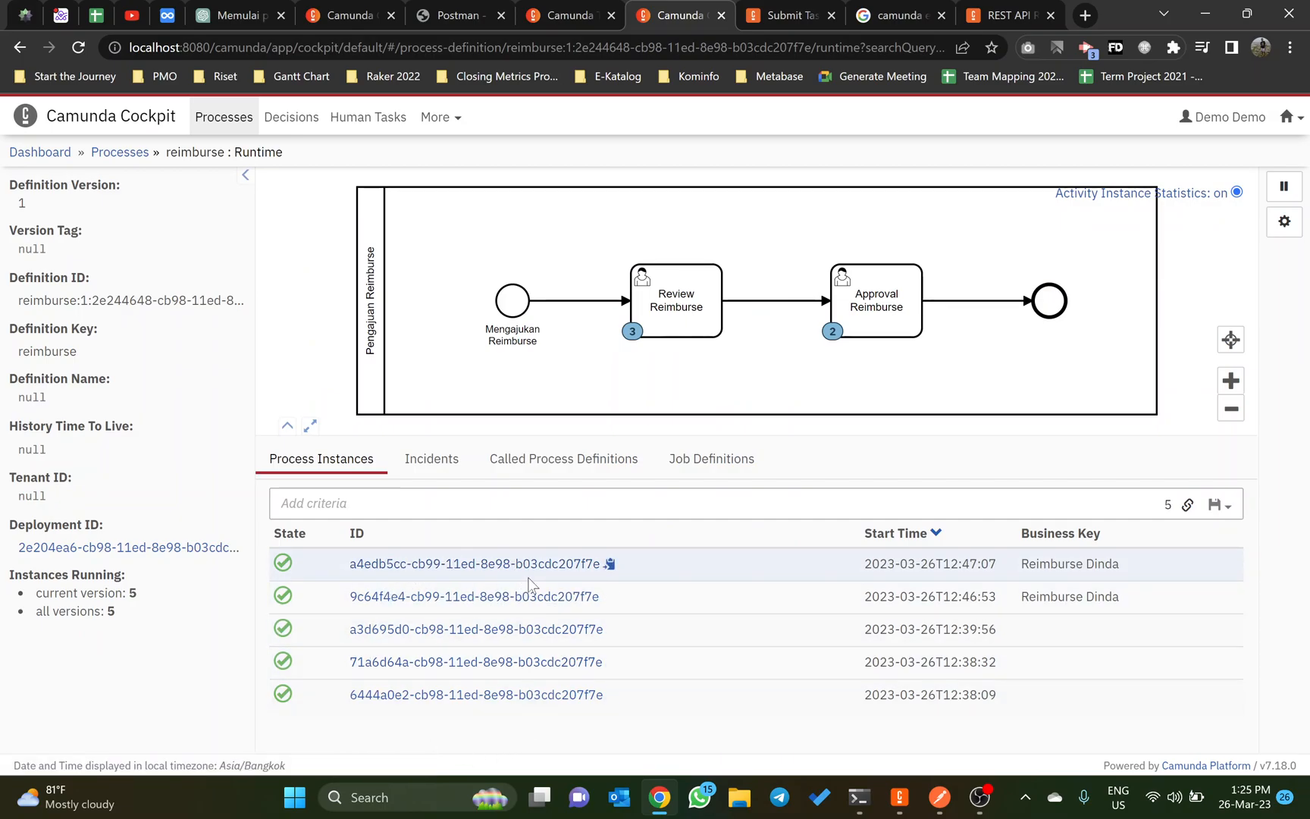
left_click(651, 328)
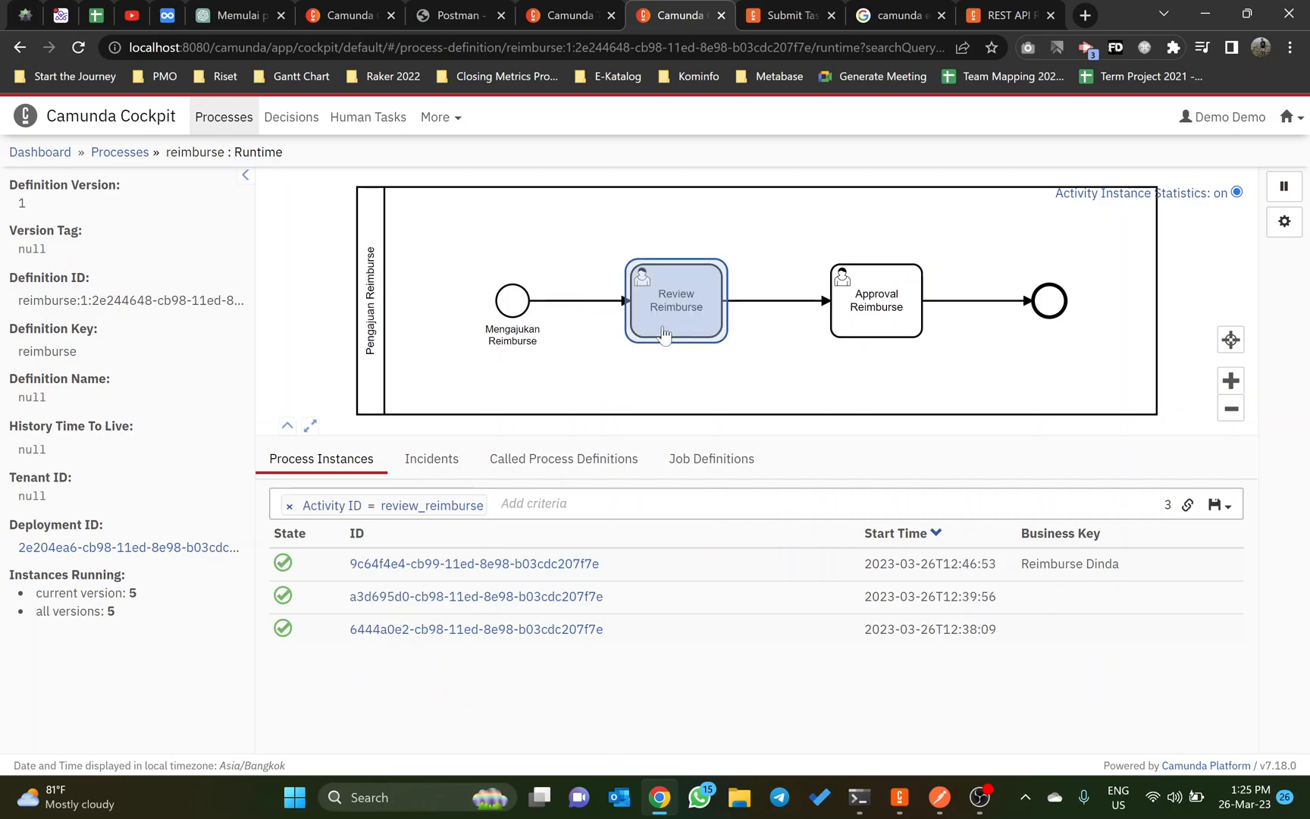
left_click(870, 338)
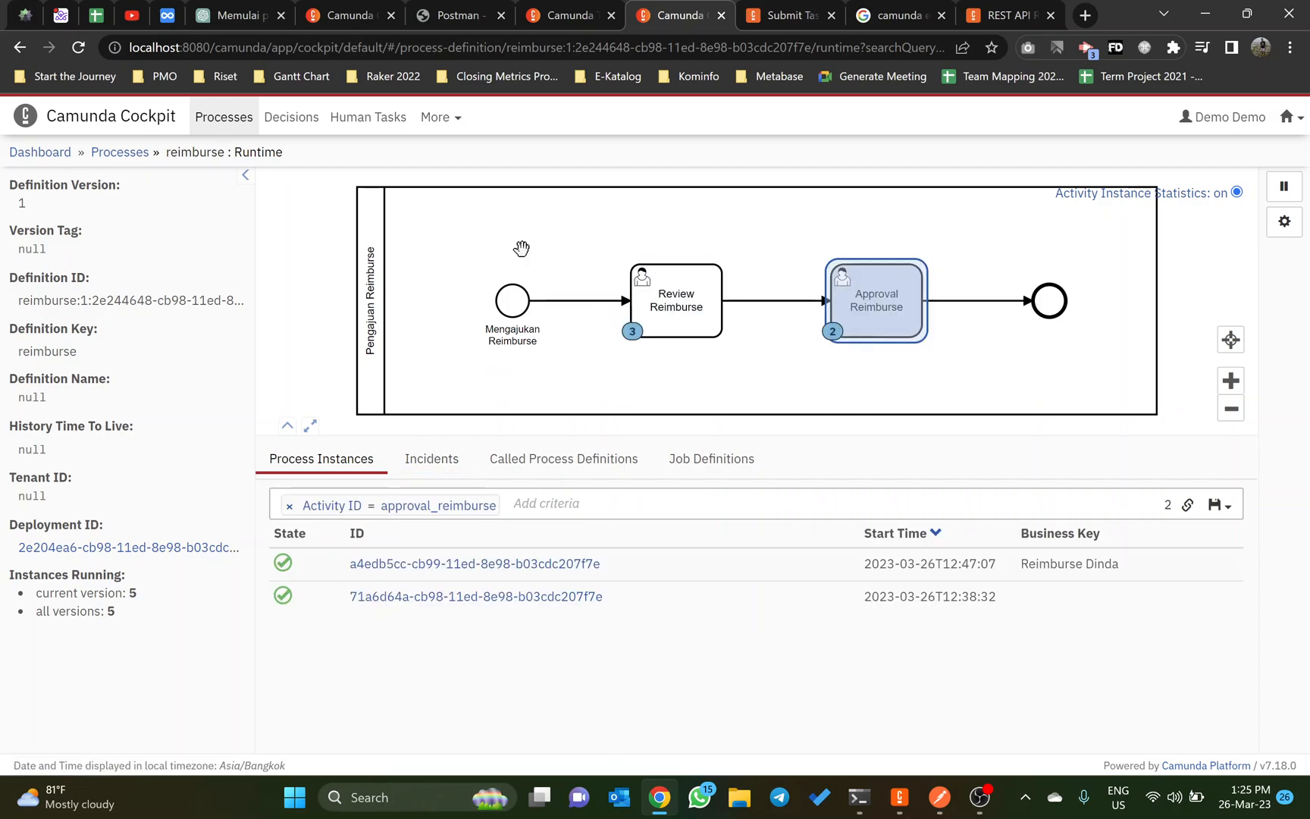
Step: Expand Get Detail Variable in the Dynalist outline and show the unfiltered variables of the open reimburse instance in Camunda Cockpit
left_click(165, 16)
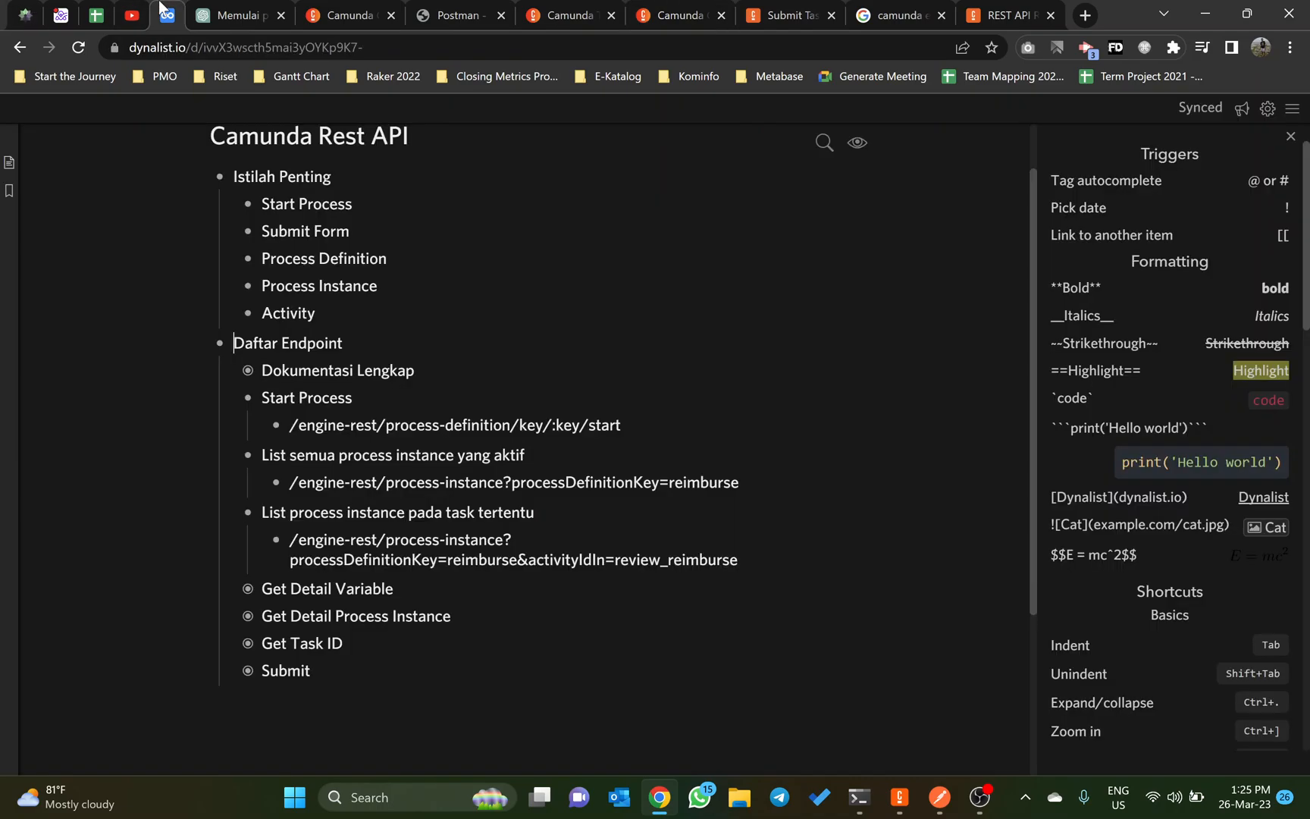
left_click(242, 590)
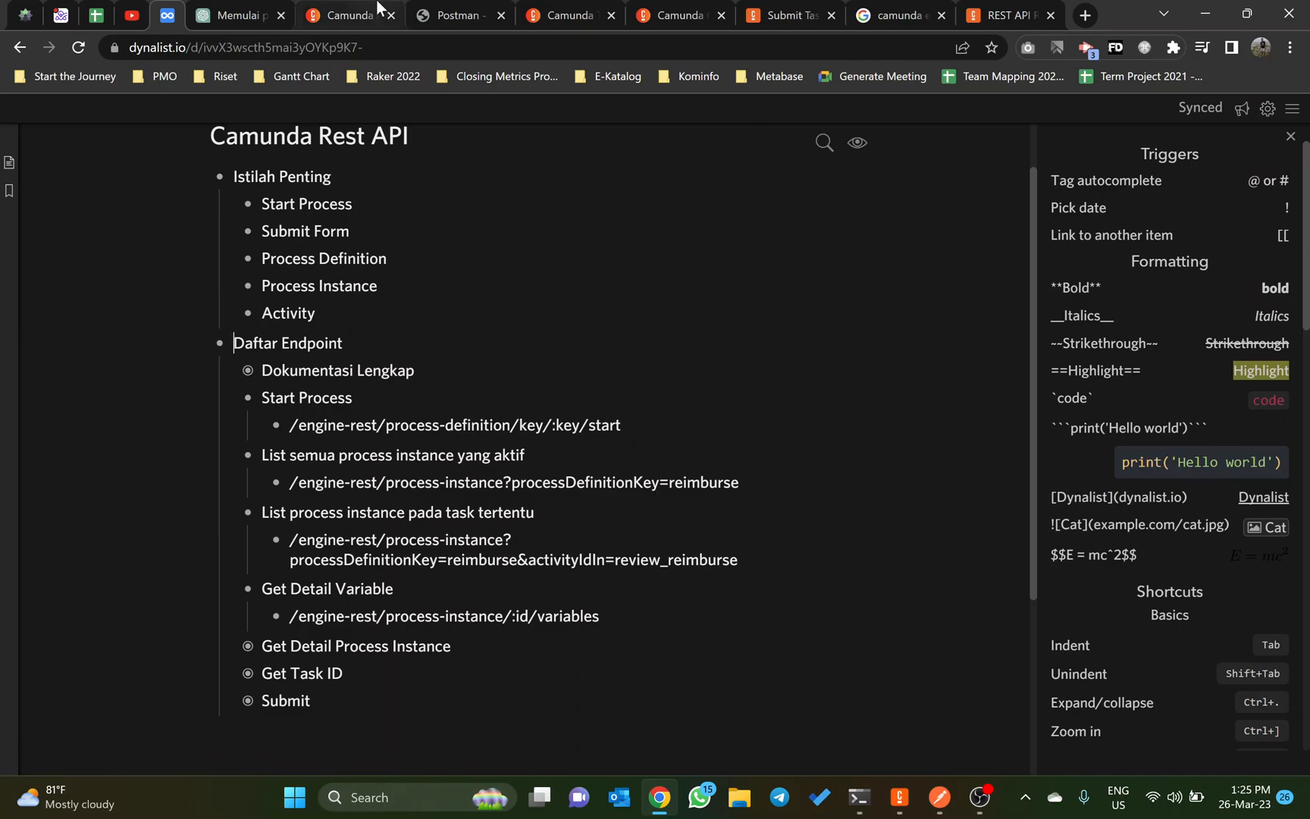
left_click(375, 3)
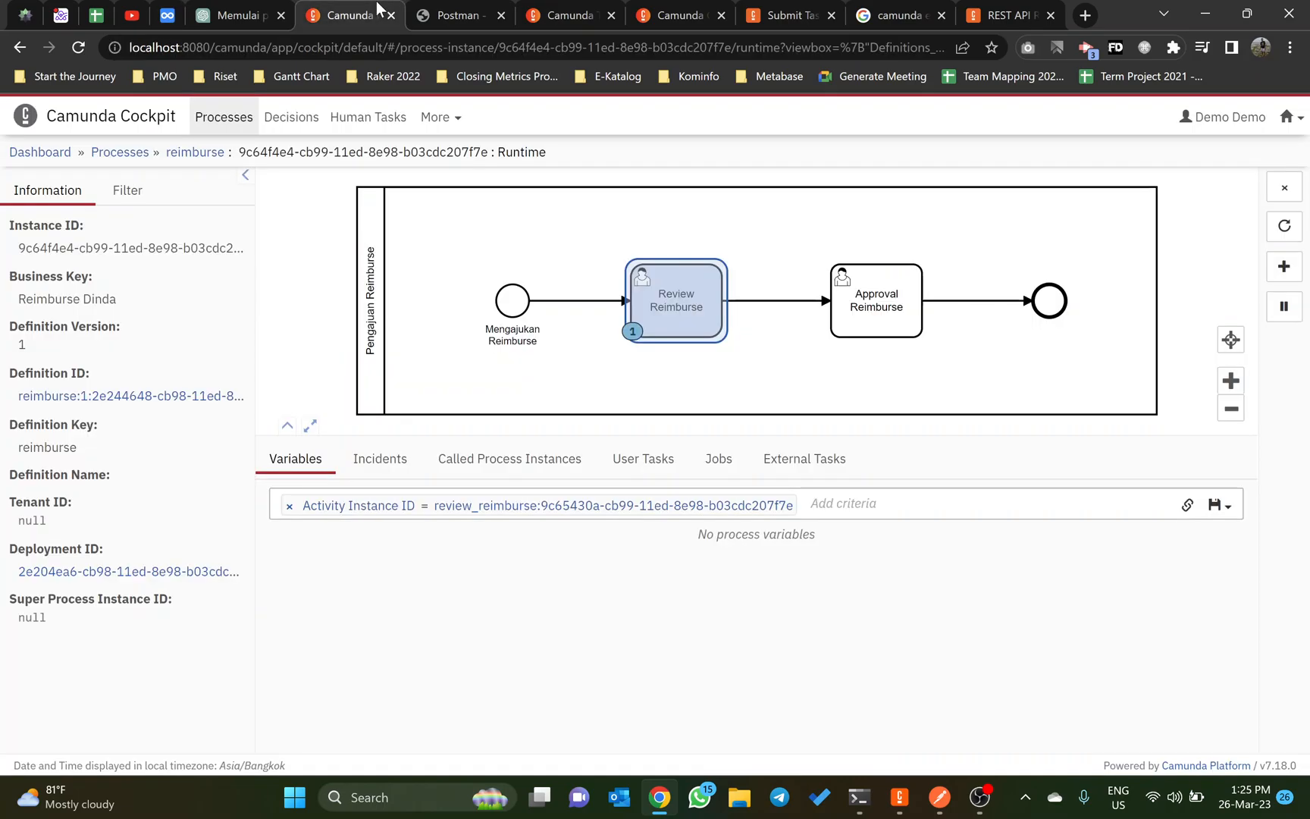
left_click(554, 505)
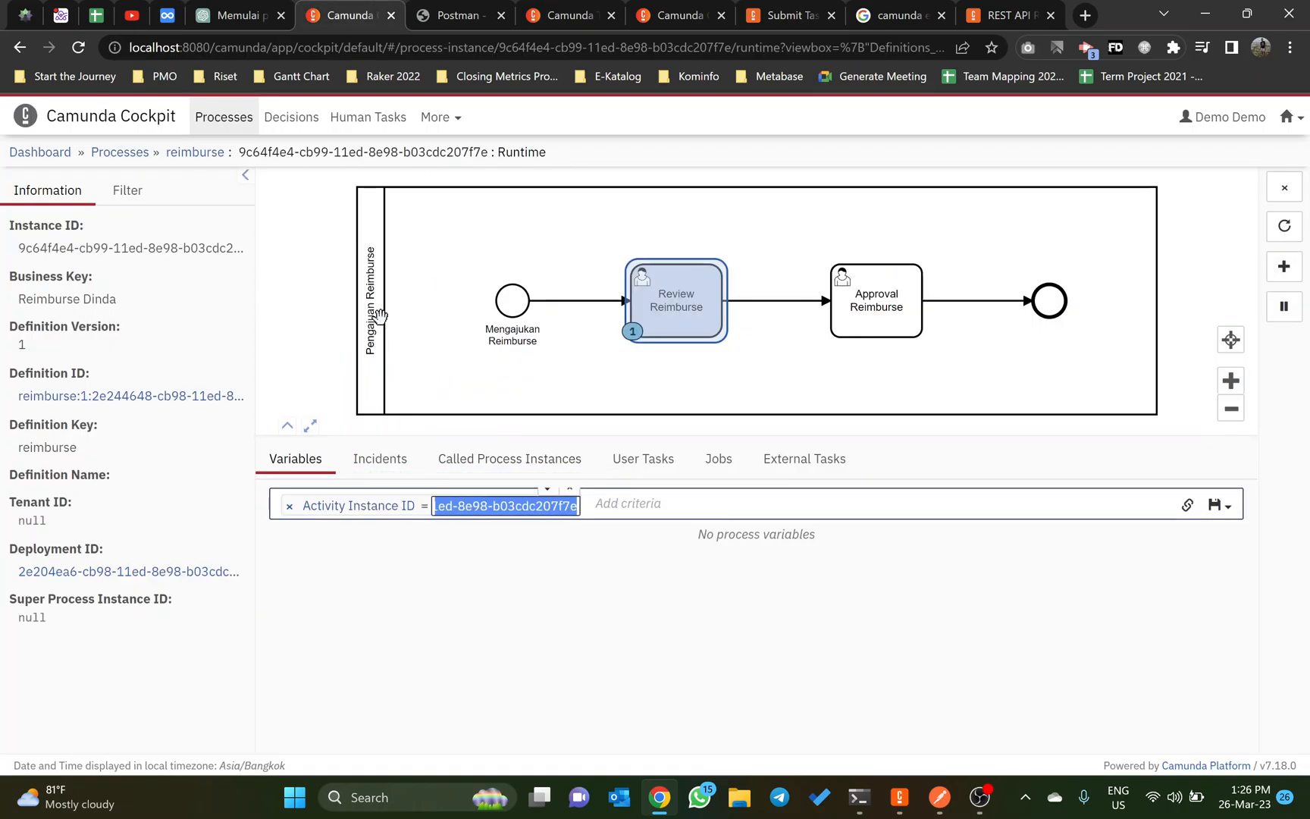
left_click(20, 47)
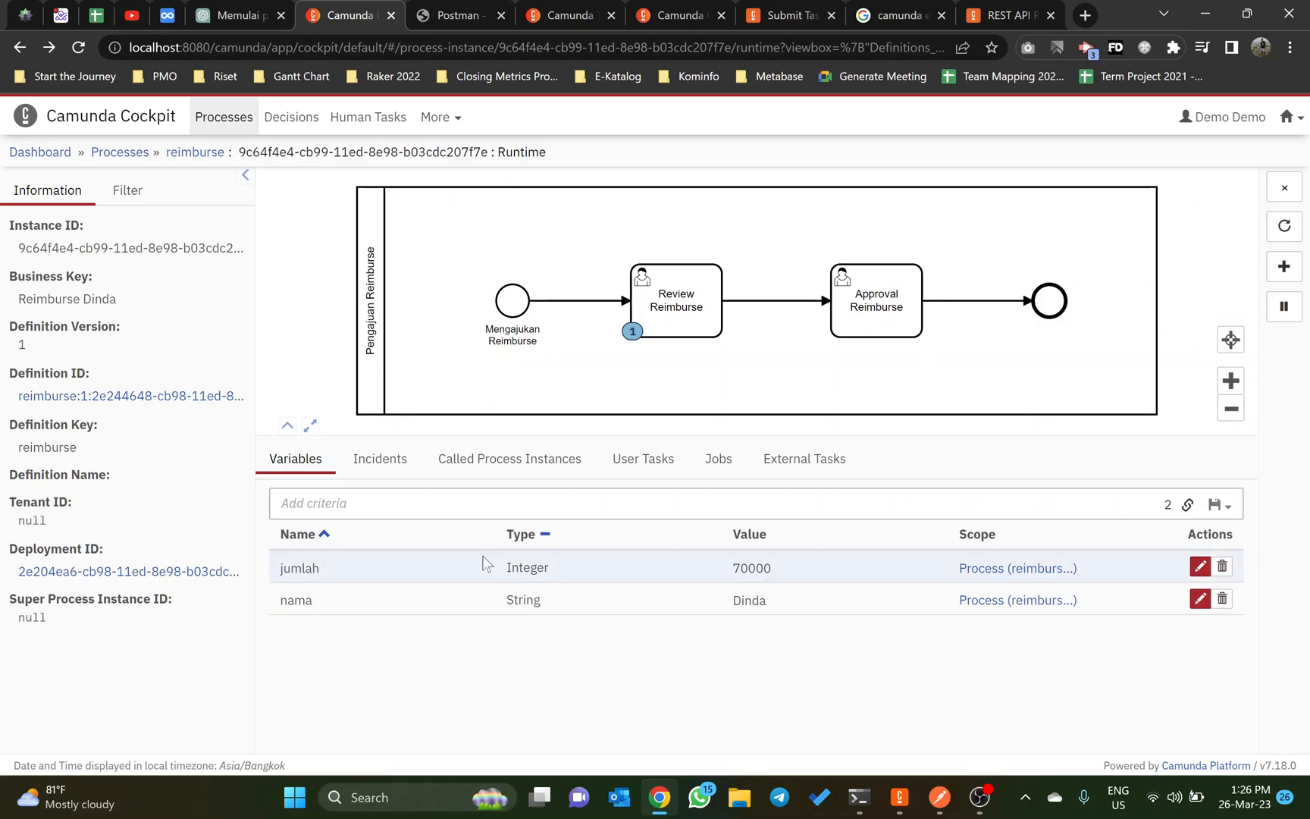
Step: Expand the Get Detail Process Instance, Get Task ID and Submit endpoints in the Dynalist outline
left_click(171, 13)
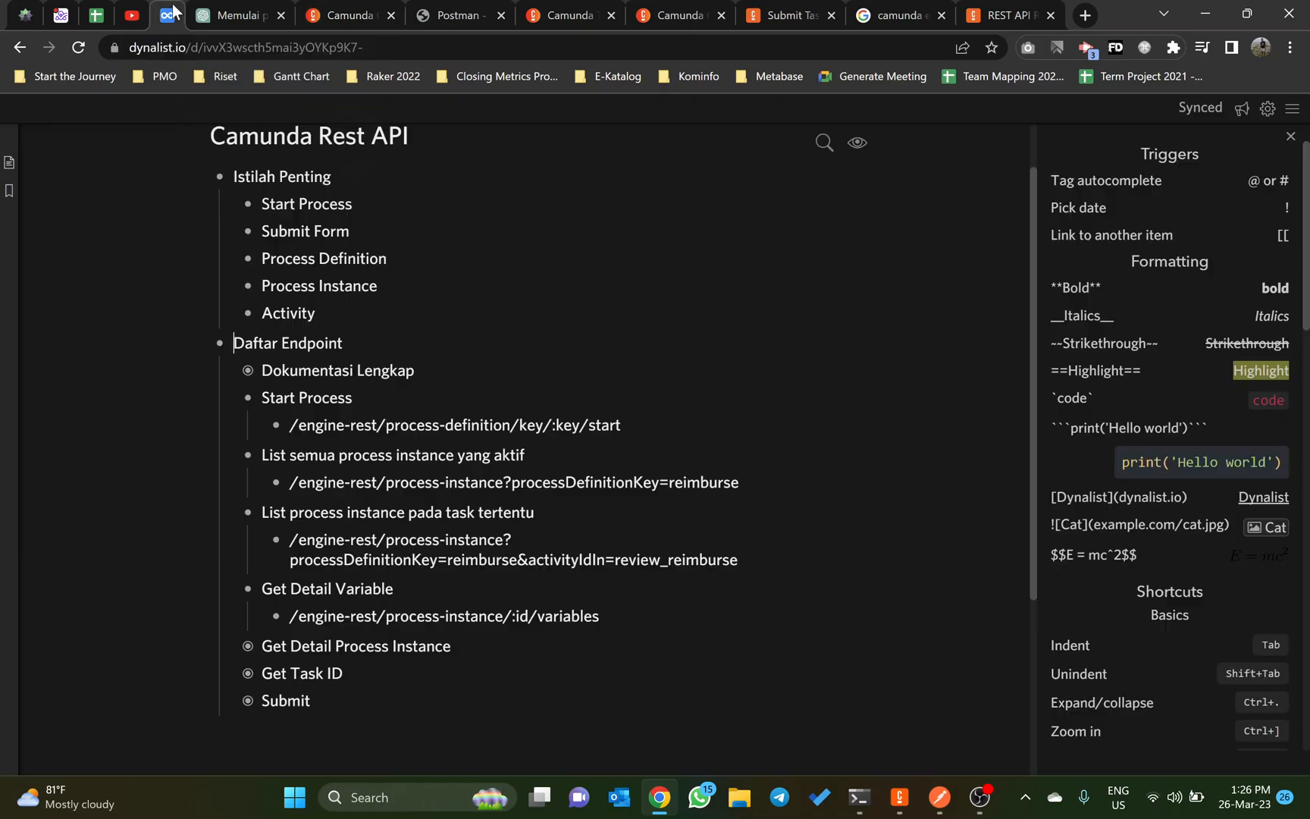
left_click(246, 649)
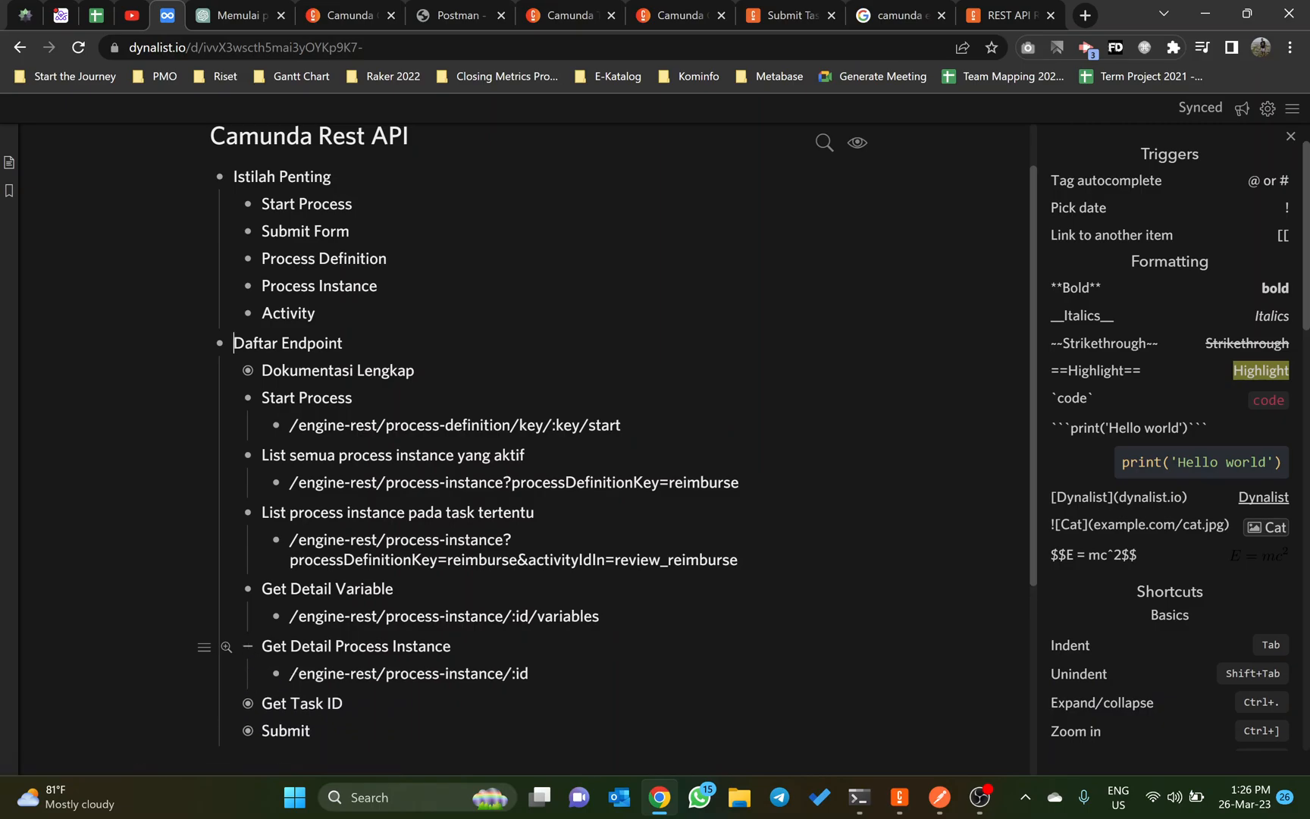
scroll(403, 682, "down", 2)
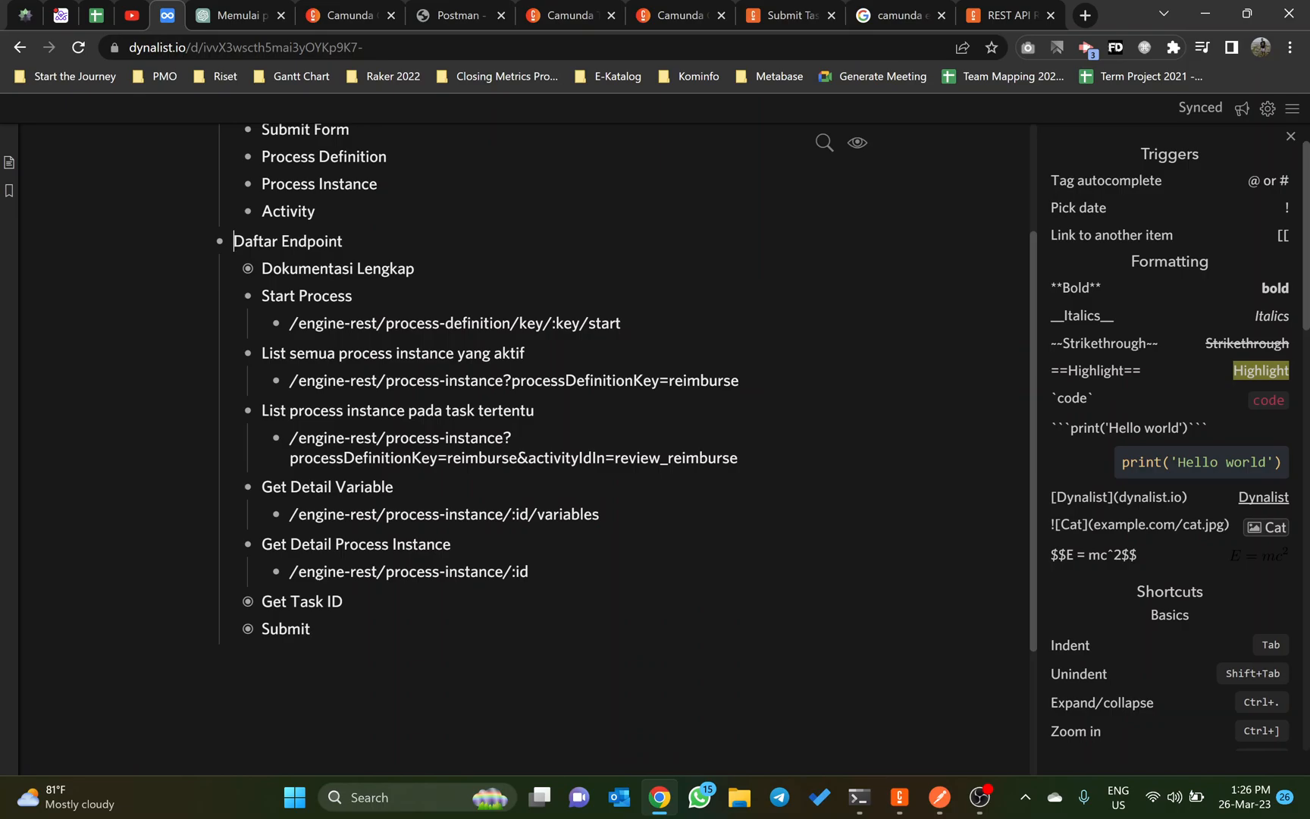
left_click(247, 601)
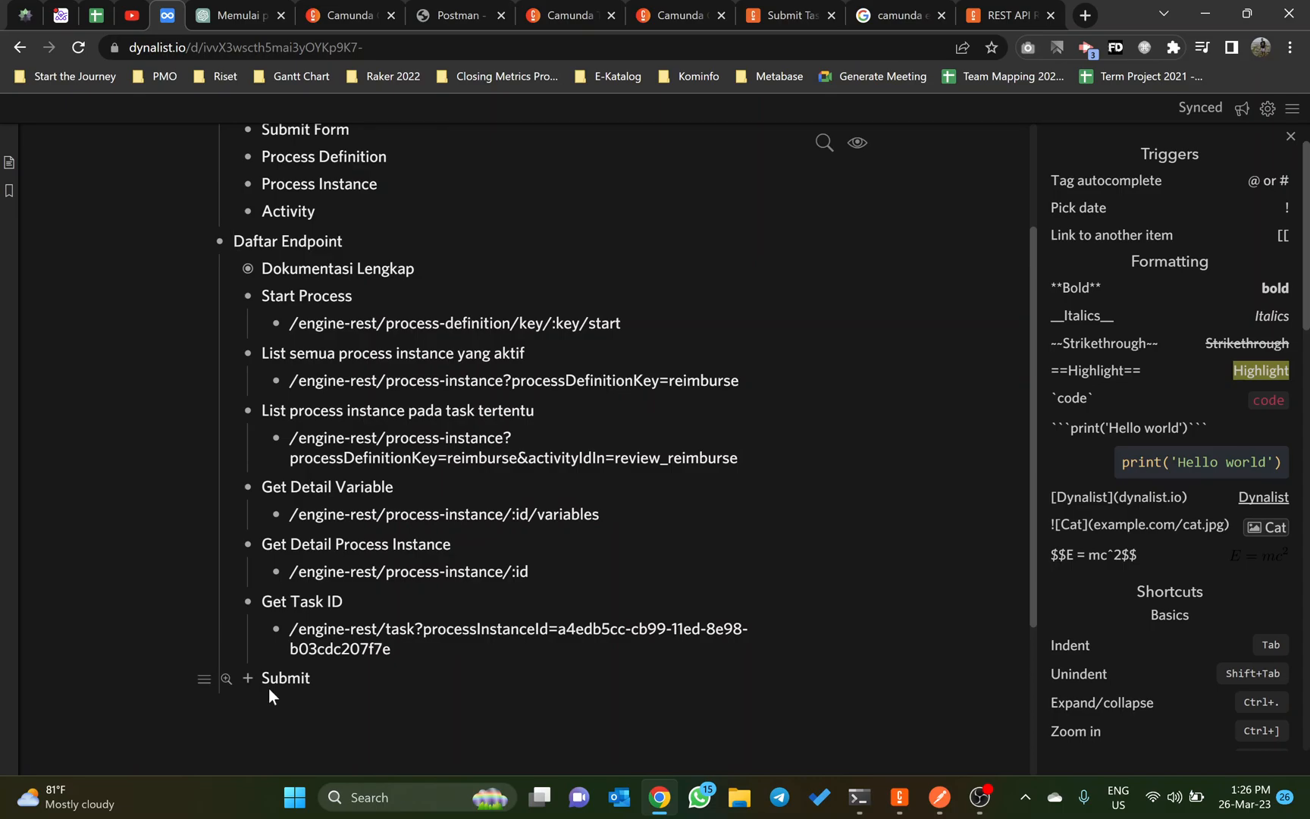
left_click(247, 677)
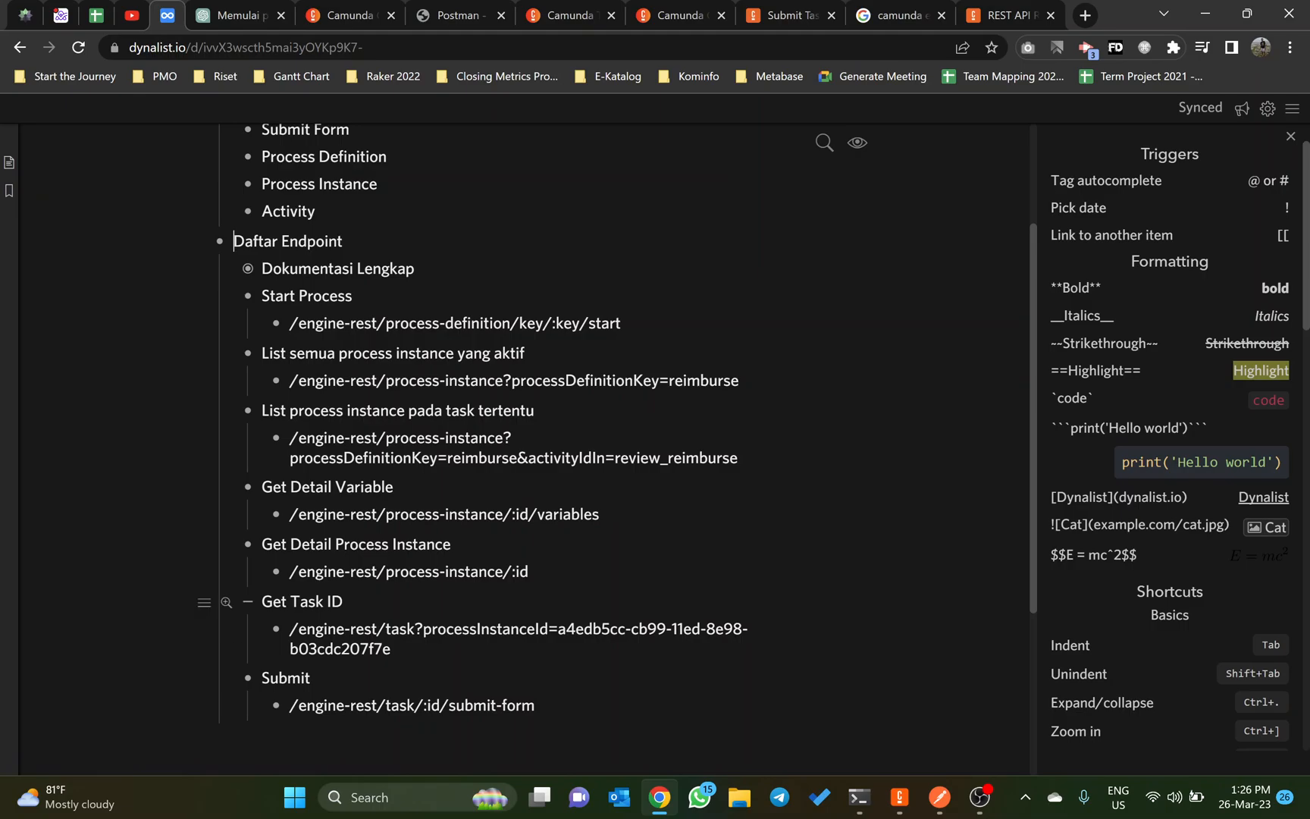
key("alt+Tab")
key("alt+Tab")
key("alt+Tab")
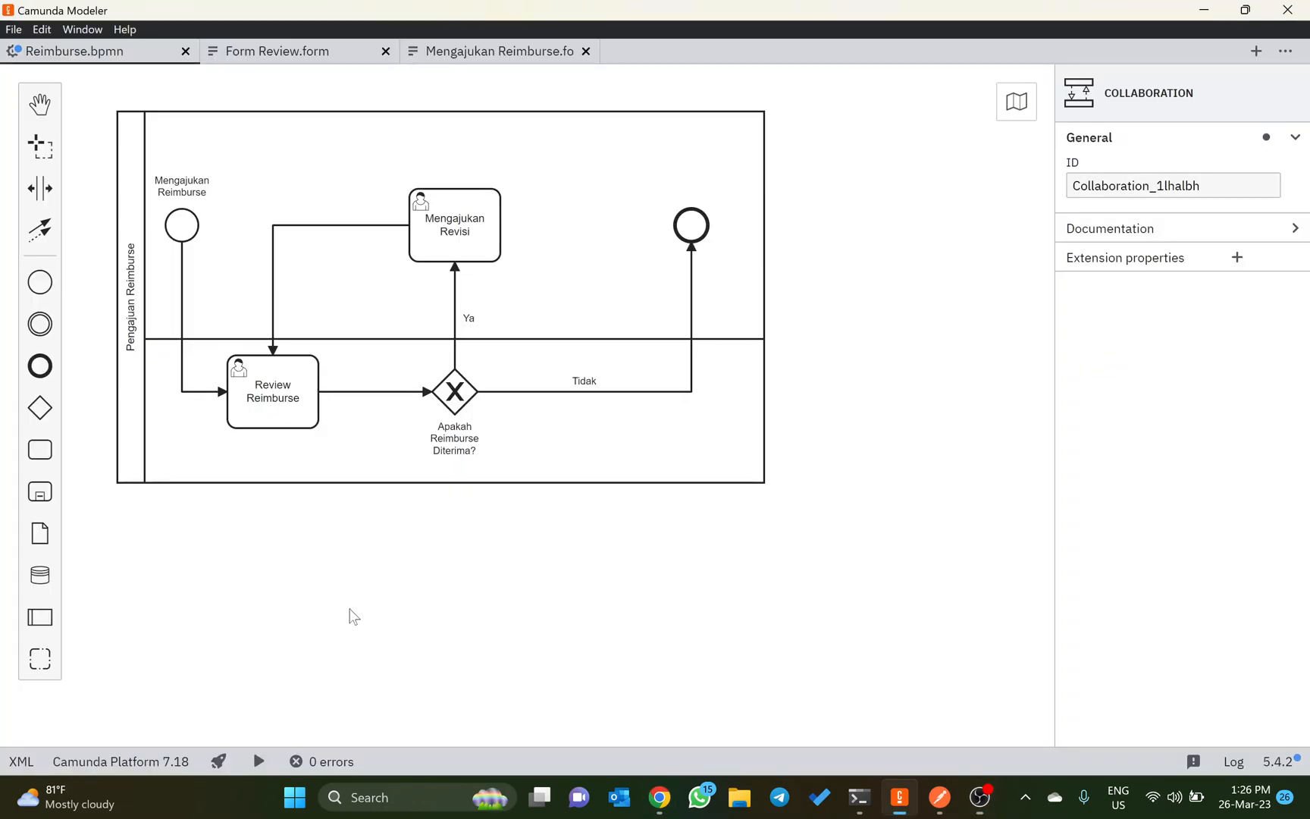
key("alt+Tab")
key("alt+Tab")
key("alt+Tab")
key("alt+Tab")
key("alt+Tab")
key("alt+Tab")
key("alt+Tab")
key("alt+Tab")
Step: Select the Review Reimburse activity of the open instance in Camunda Cockpit and inspect its Activity Instance ID
left_click(366, 6)
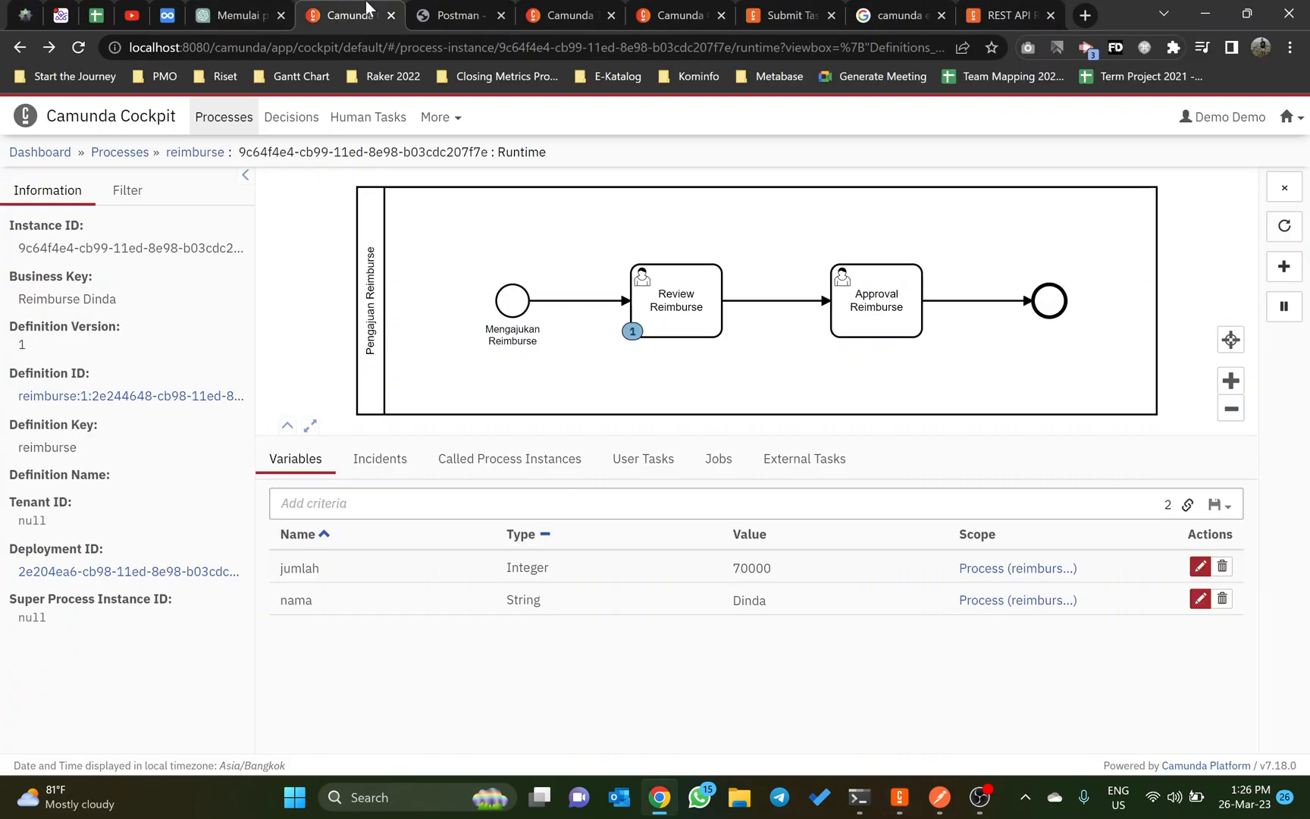
left_click(653, 311)
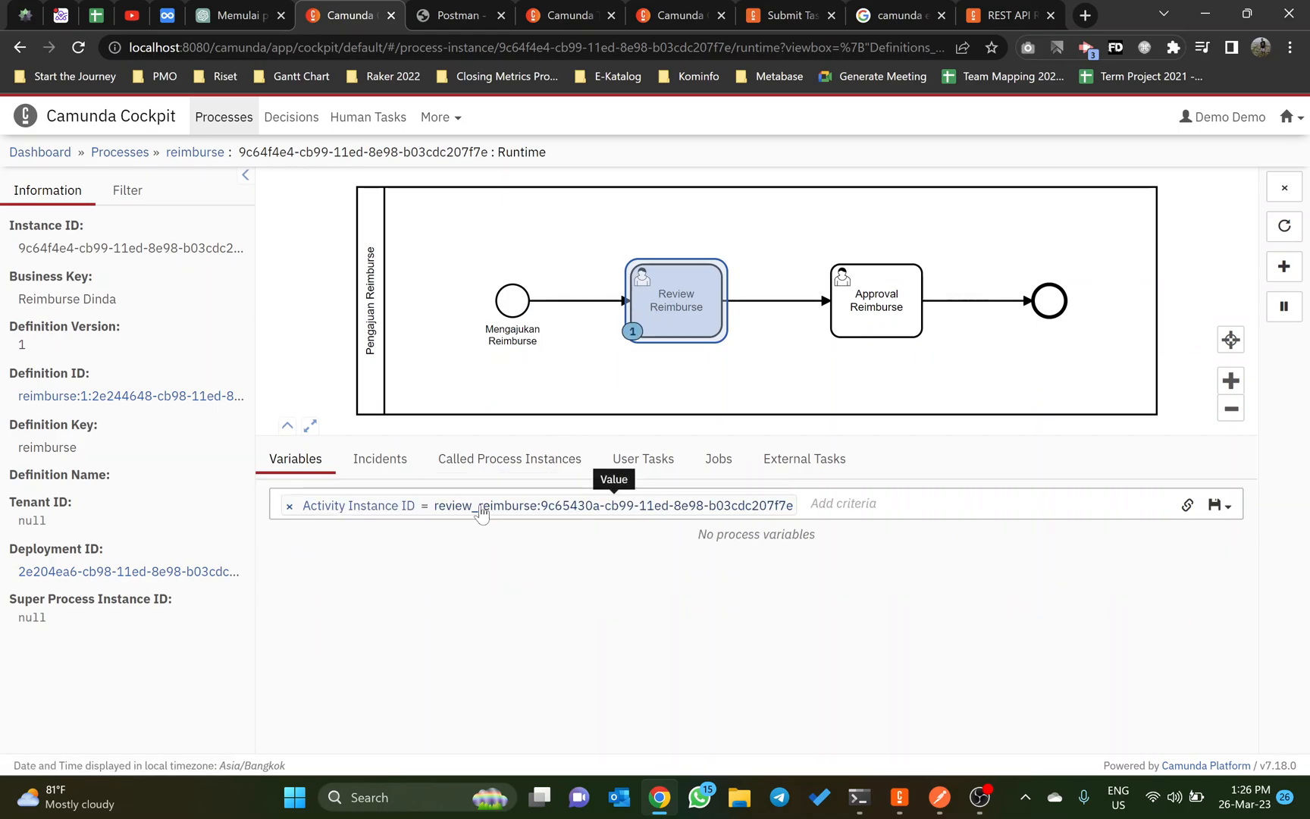
left_click(594, 513)
double_click(557, 506)
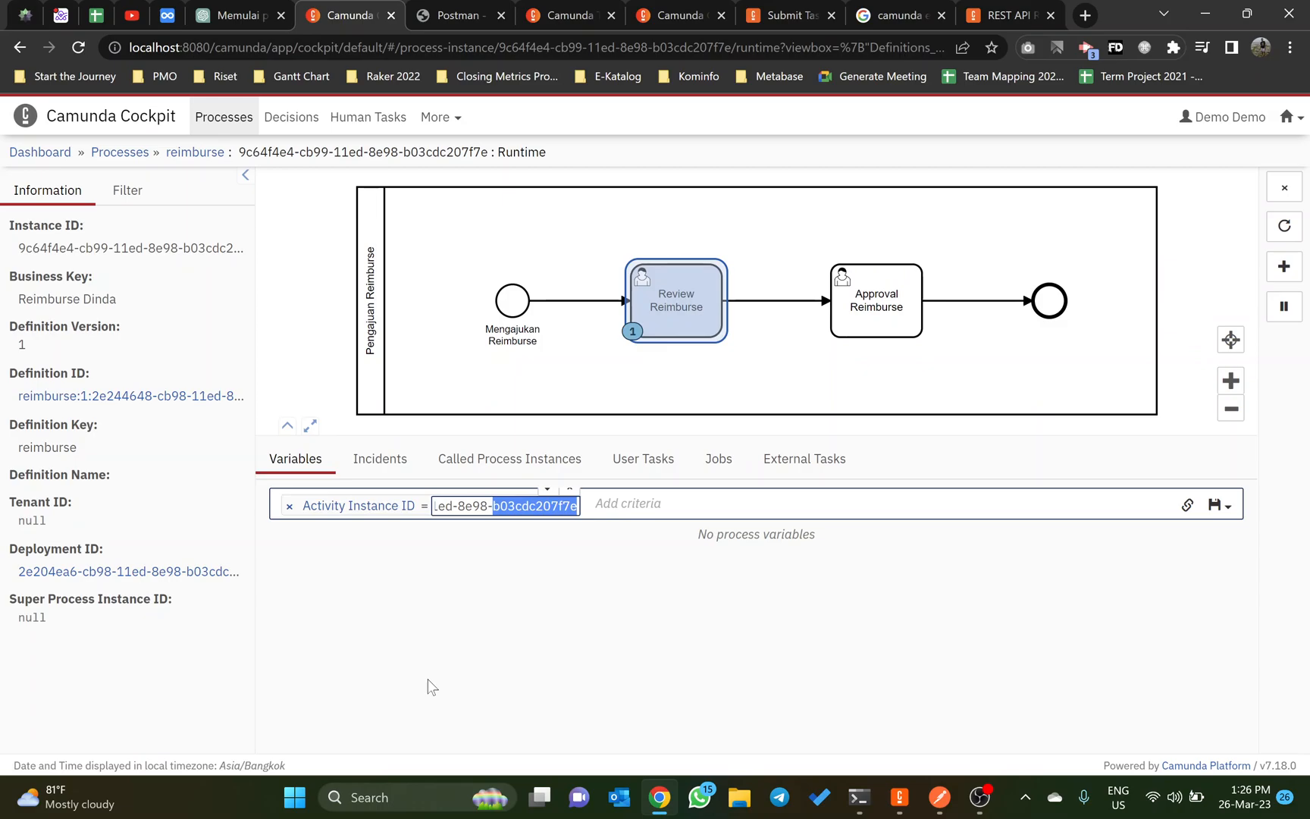
Step: Switch to Camunda Modeler and inspect the properties of the Mengajukan Reimburse start event, Review Reimburse task and Apakah Reimburse Diterima? gateway
key("alt+Tab")
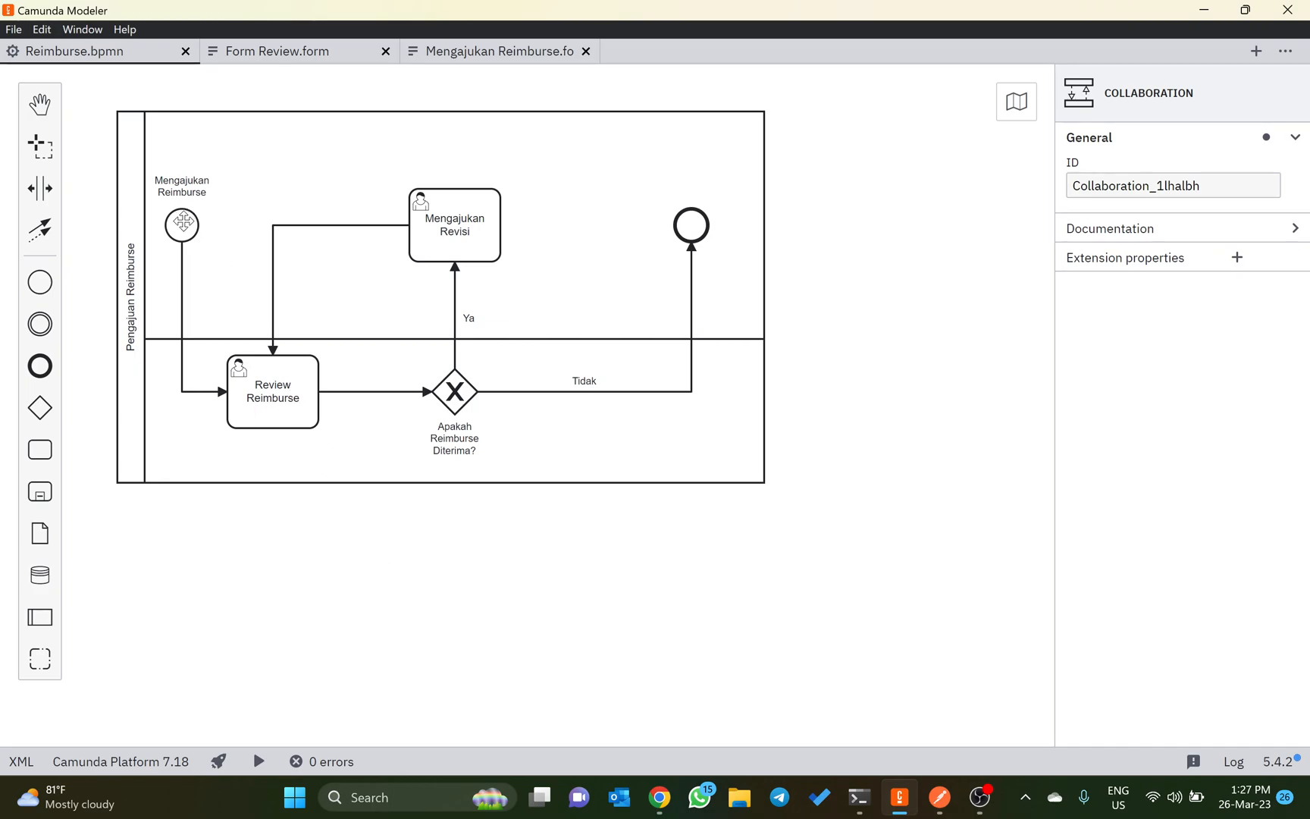
left_click(181, 221)
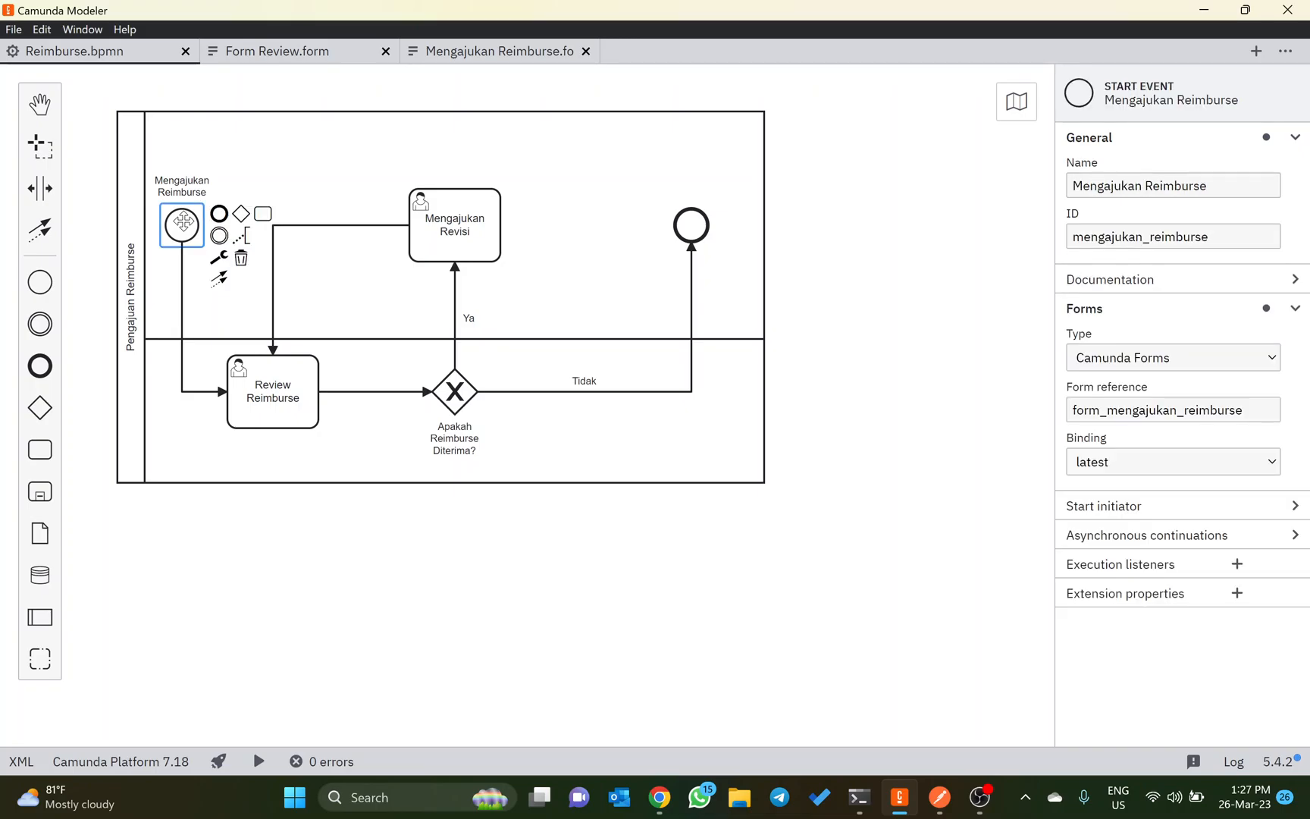
left_click(261, 390)
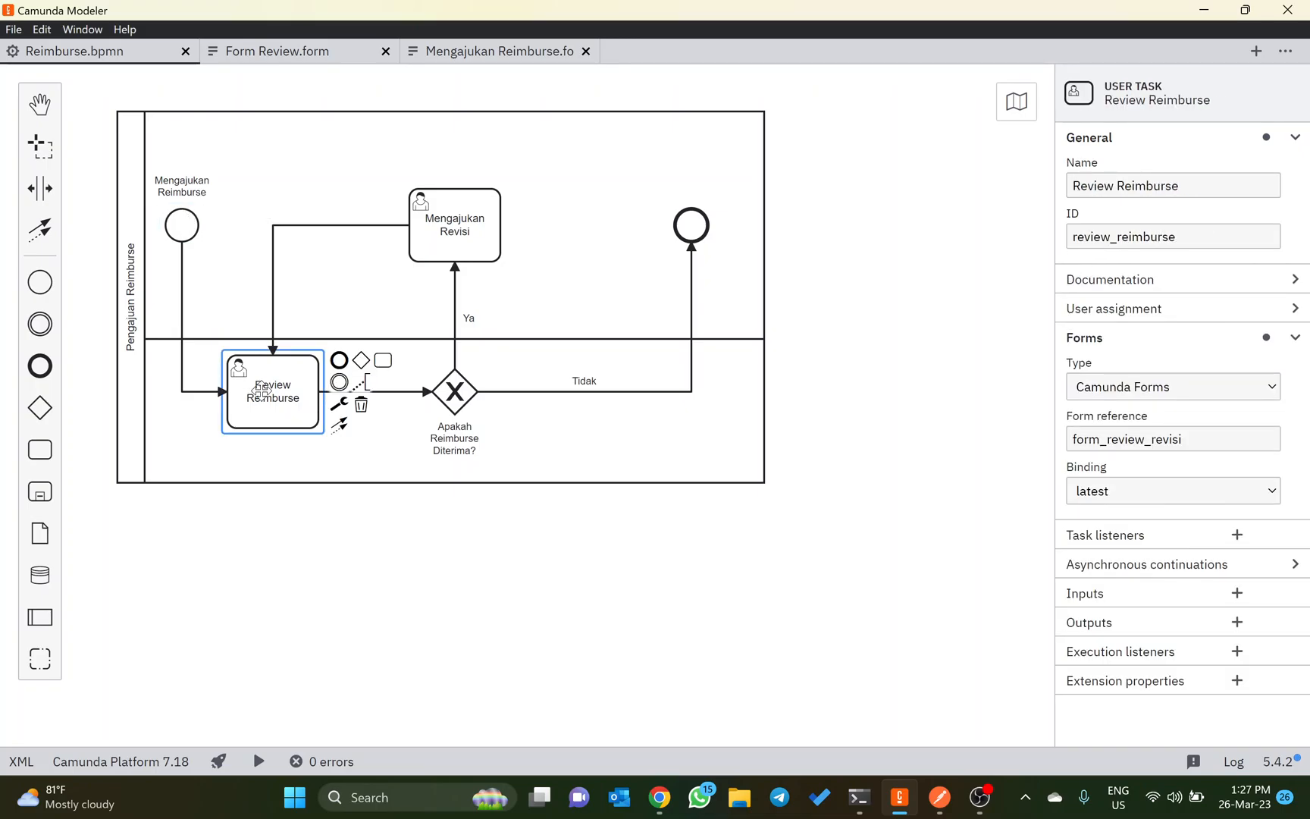
left_click(456, 396)
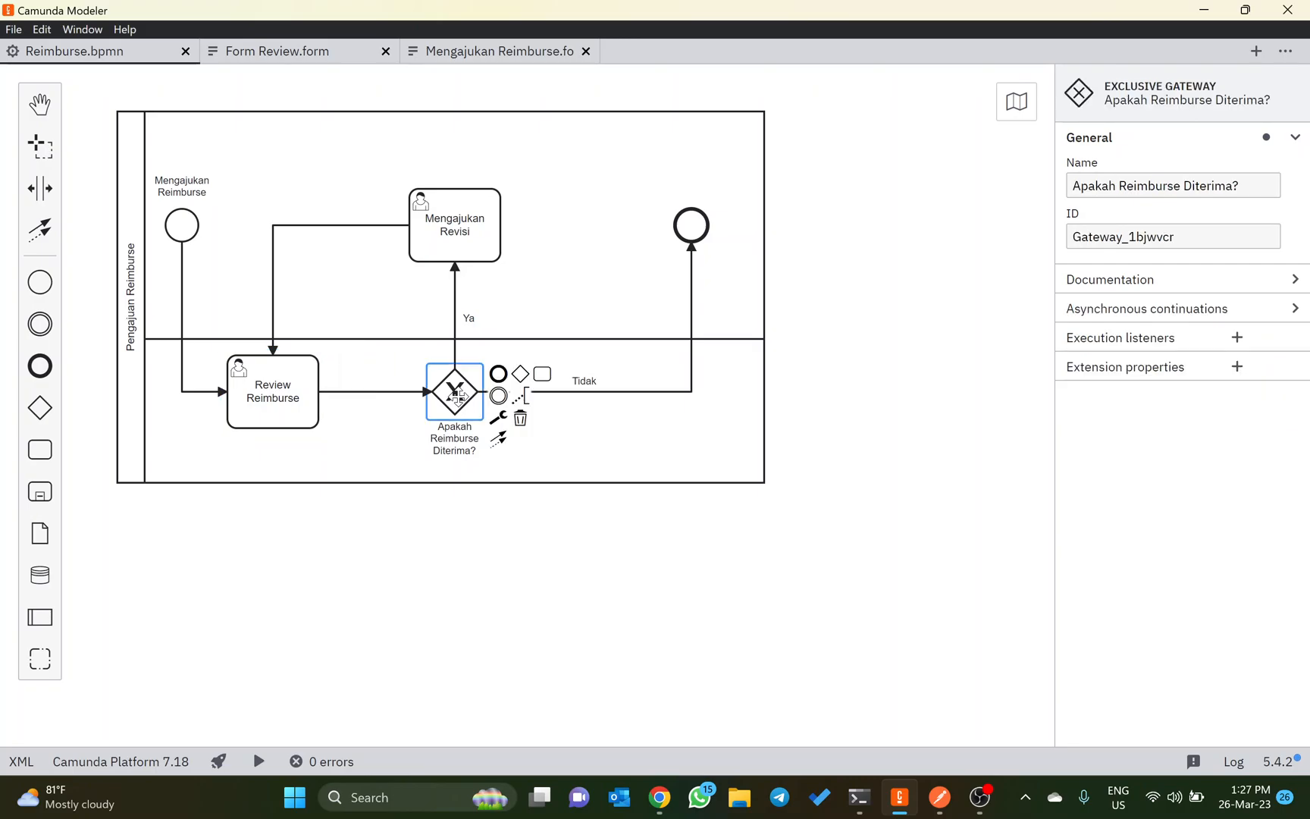
left_click(434, 529)
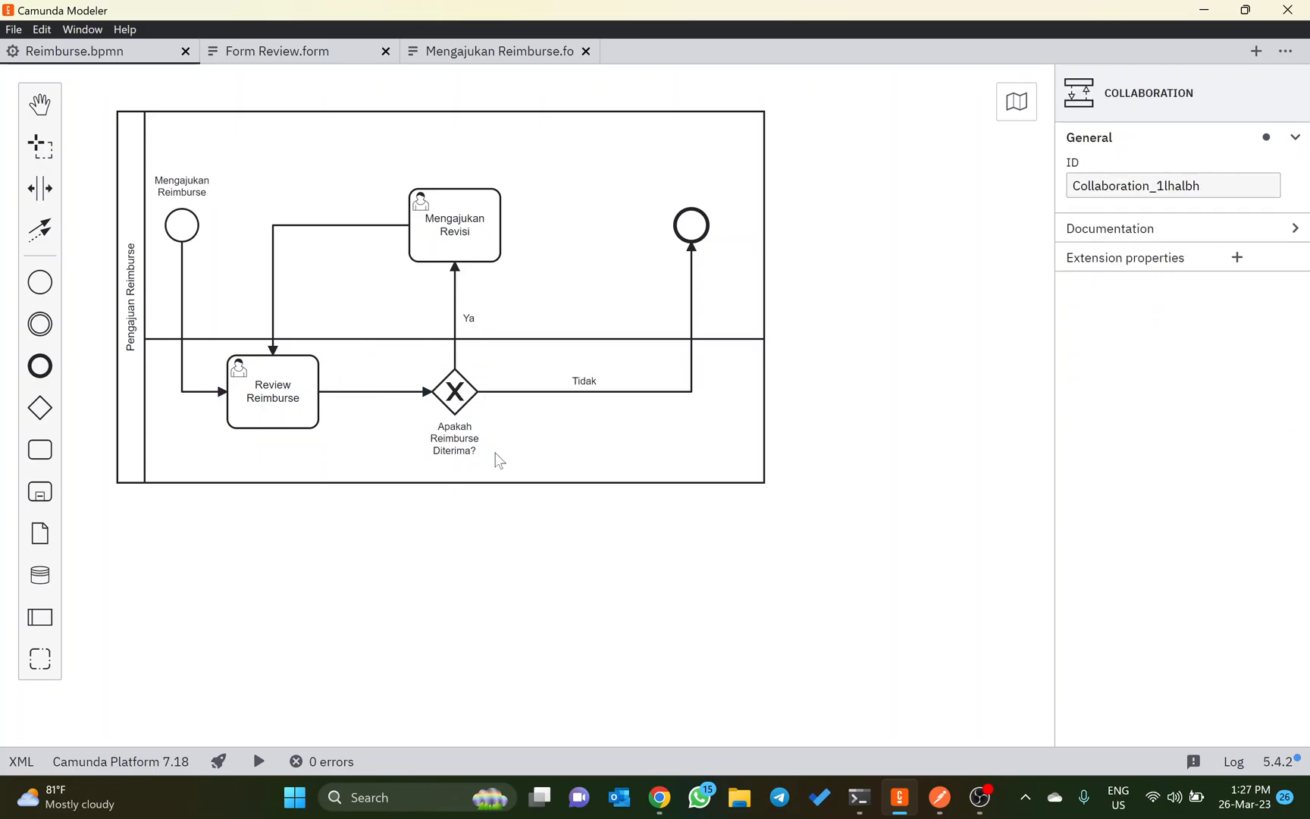
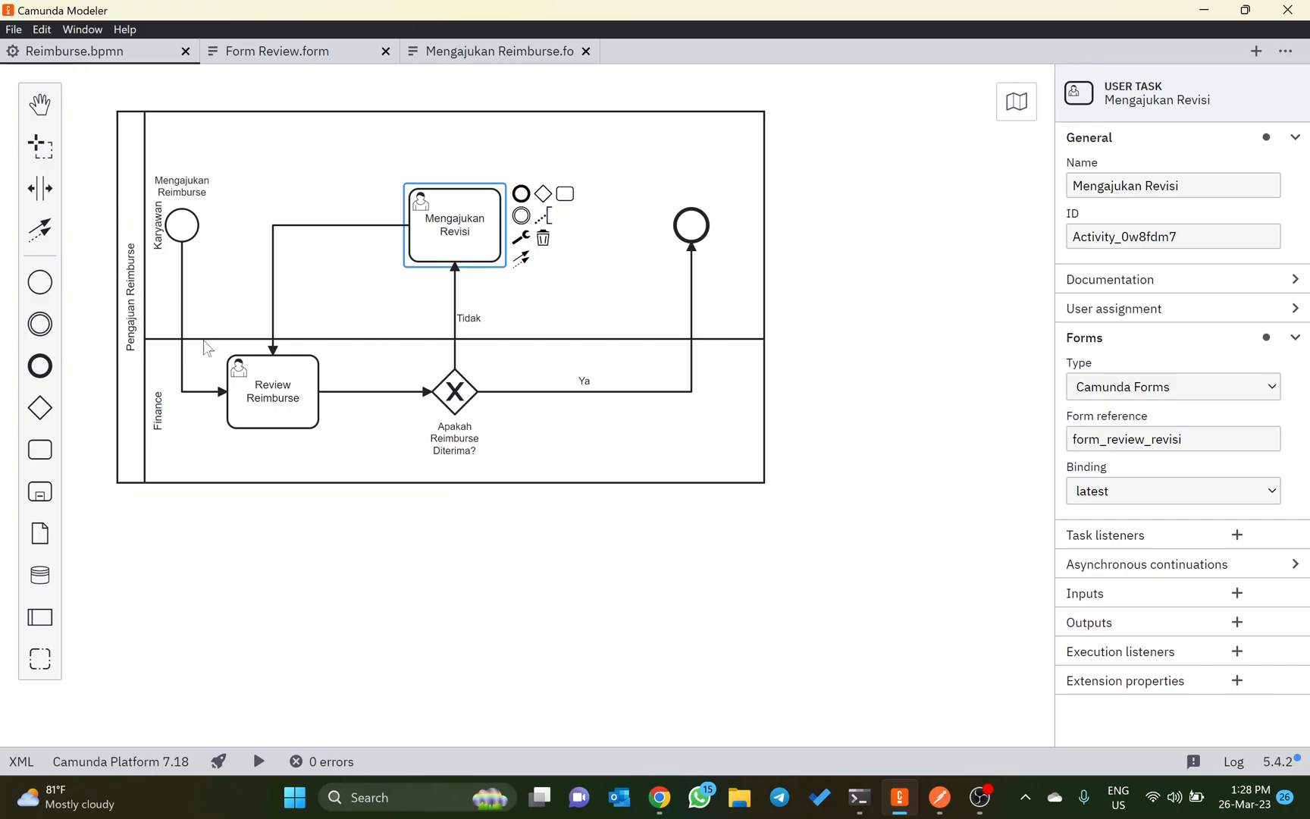
Step: Examine the Mengajukan Reimburse and Form Review forms, including the Apakah Diterima? checkbox key, and return to the Reimburse.bpmn diagram
left_click(474, 54)
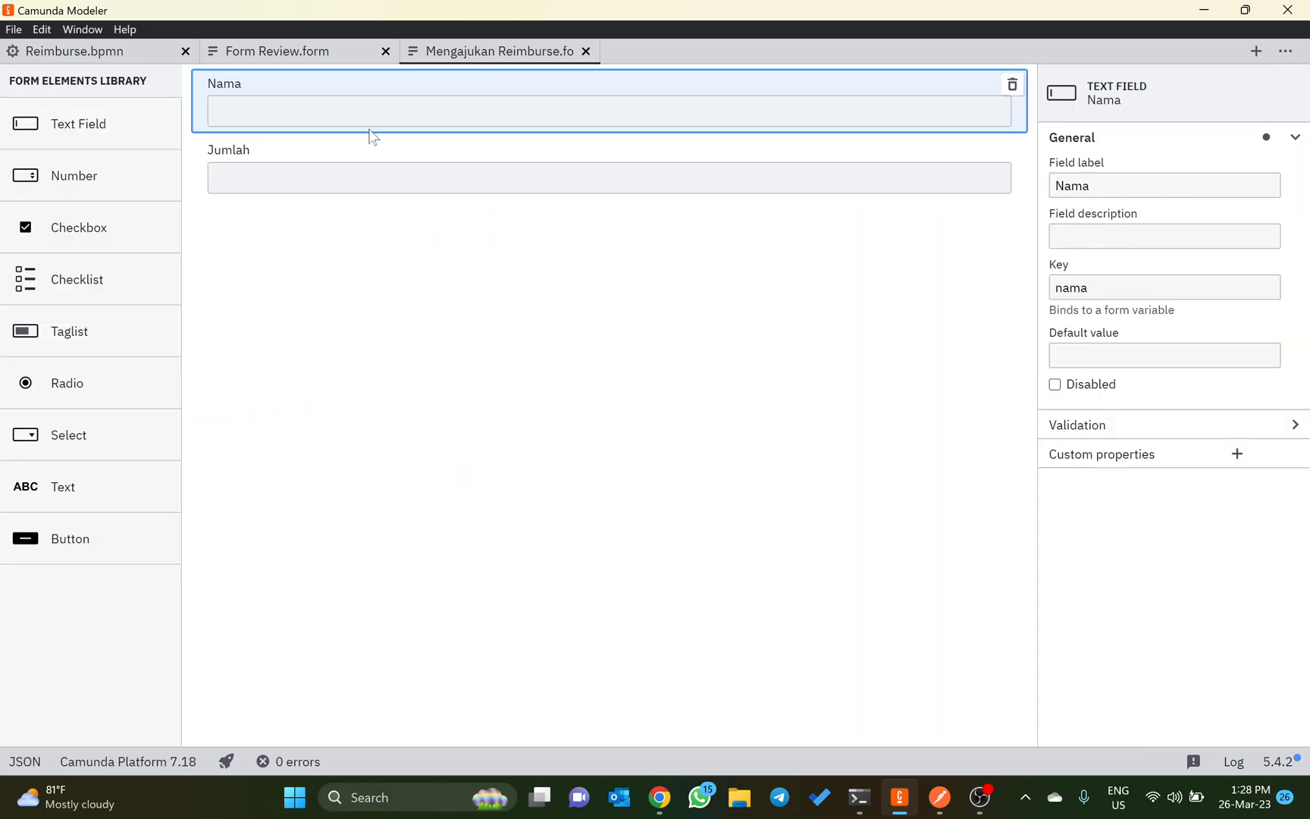
left_click(270, 52)
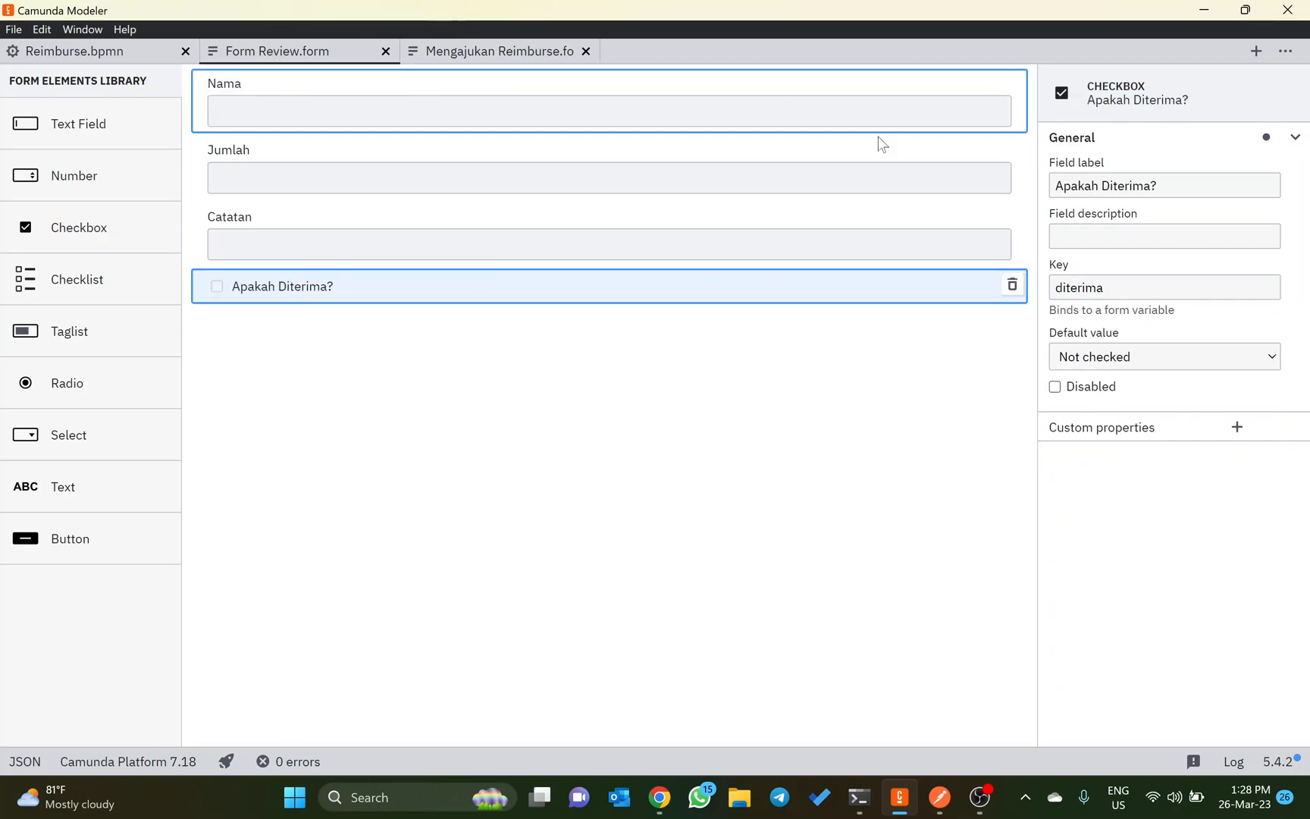
left_click(109, 47)
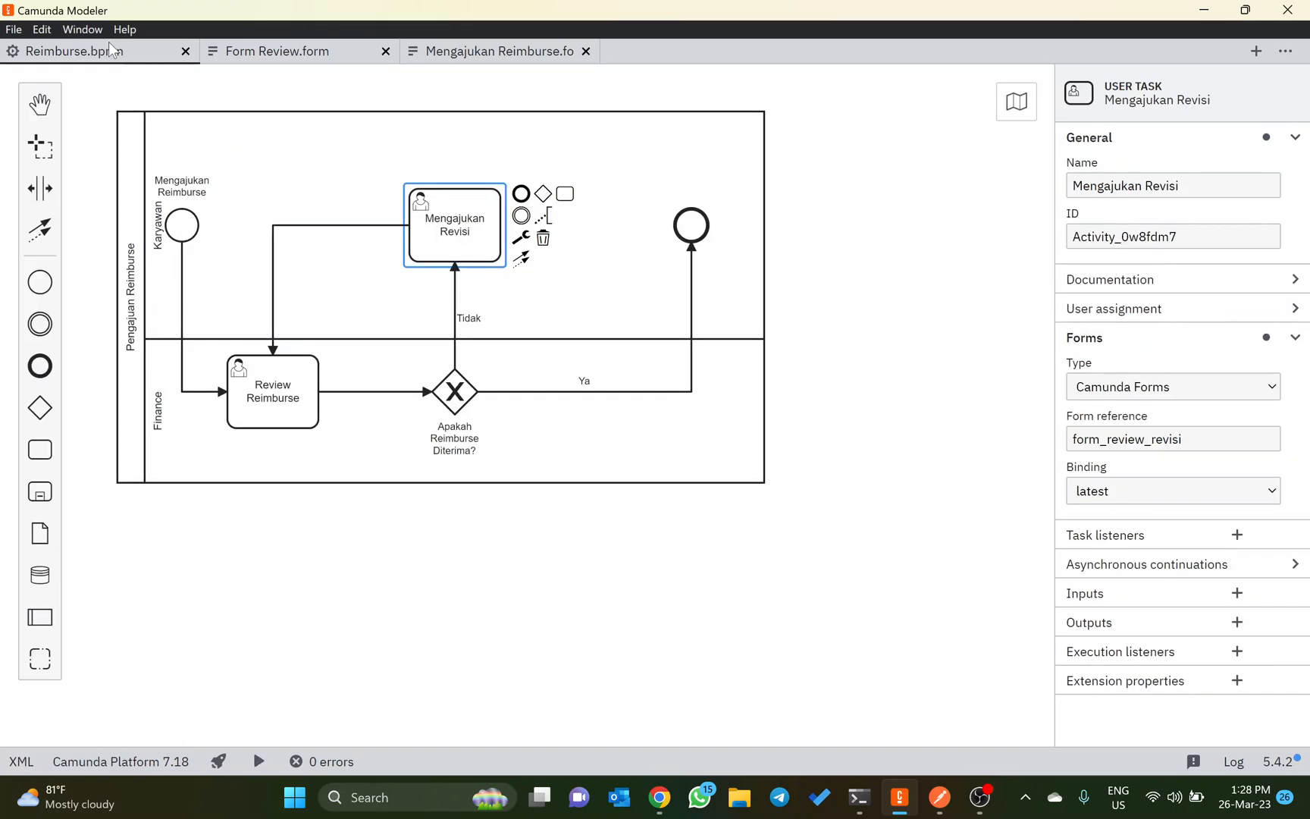
Step: Give the Ya sequence flow an Expression condition of ${diterima}
left_click(527, 391)
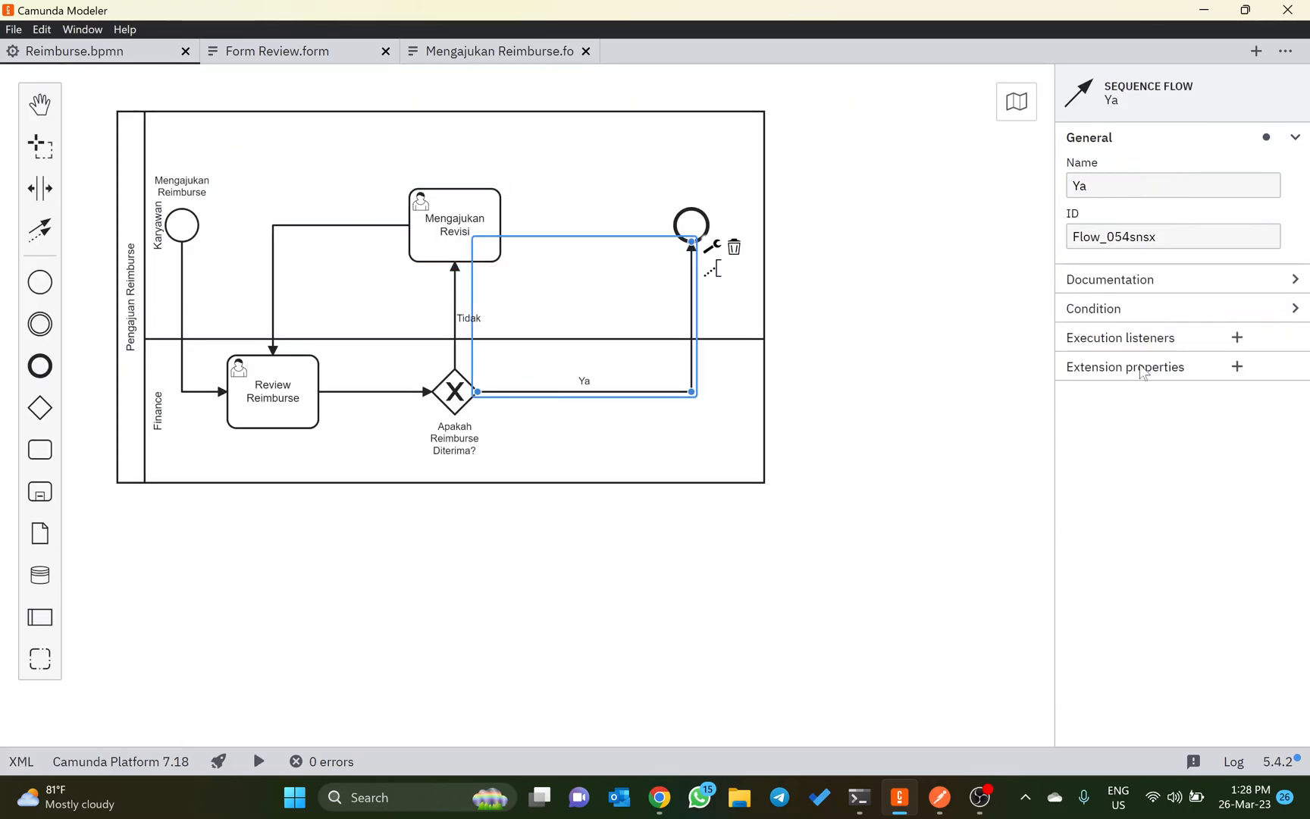
left_click(1187, 310)
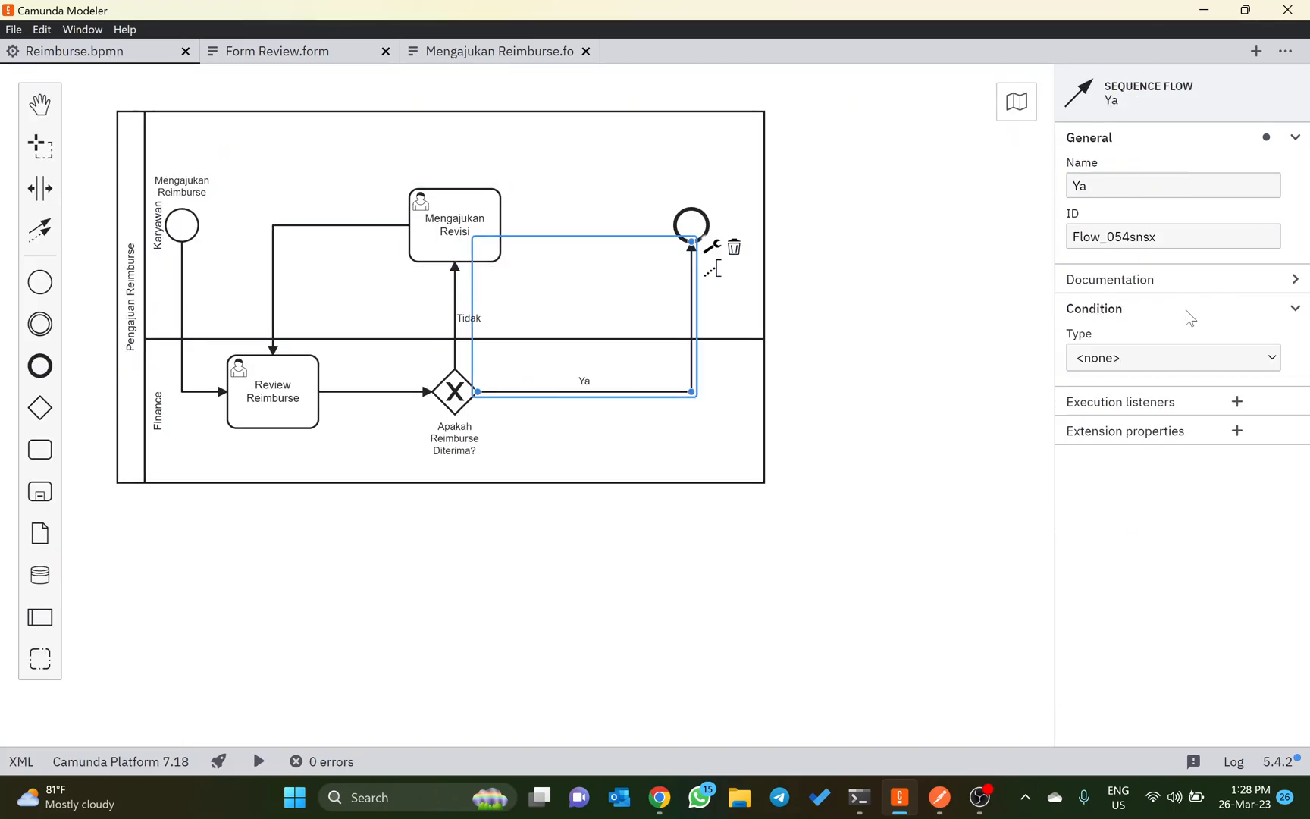
left_click(1180, 293)
left_click(1180, 293)
left_click(1154, 357)
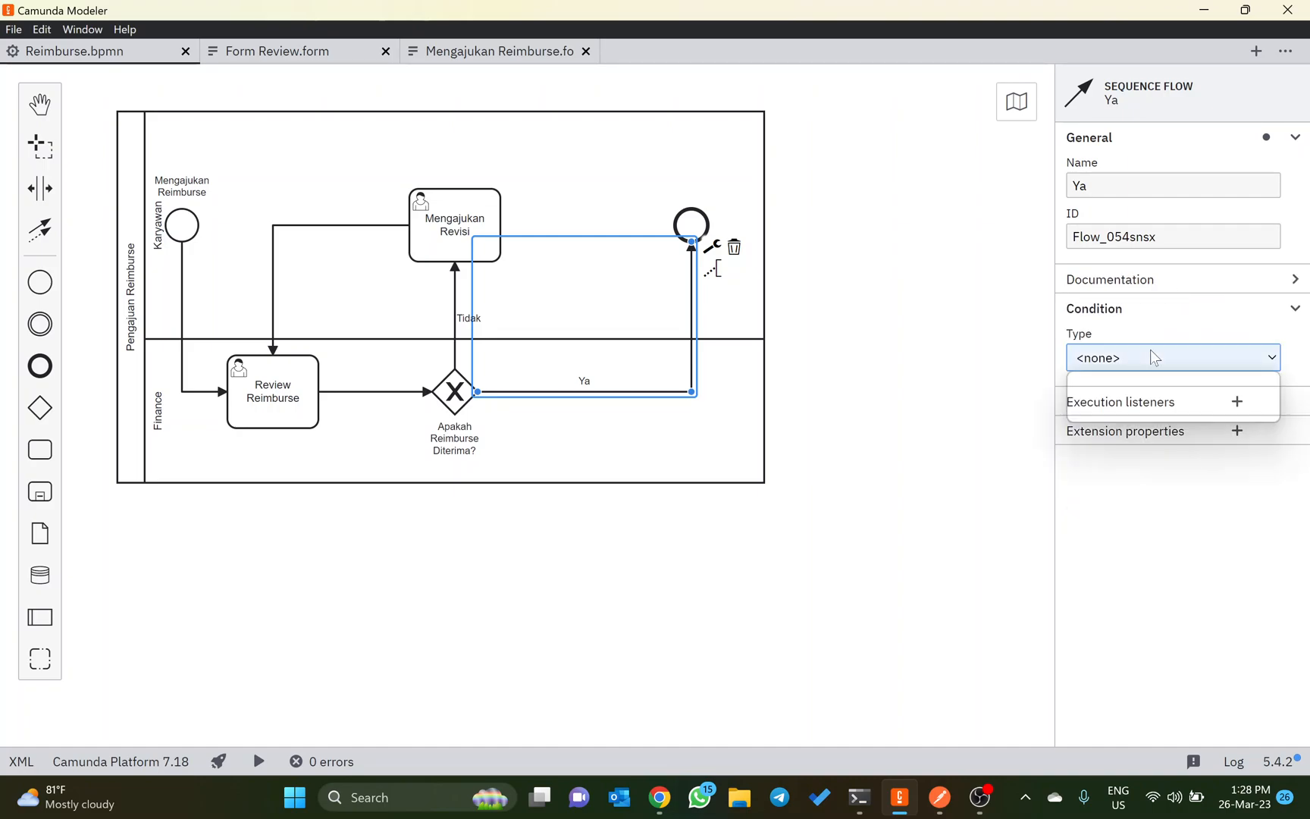
left_click(1130, 414)
left_click(1130, 413)
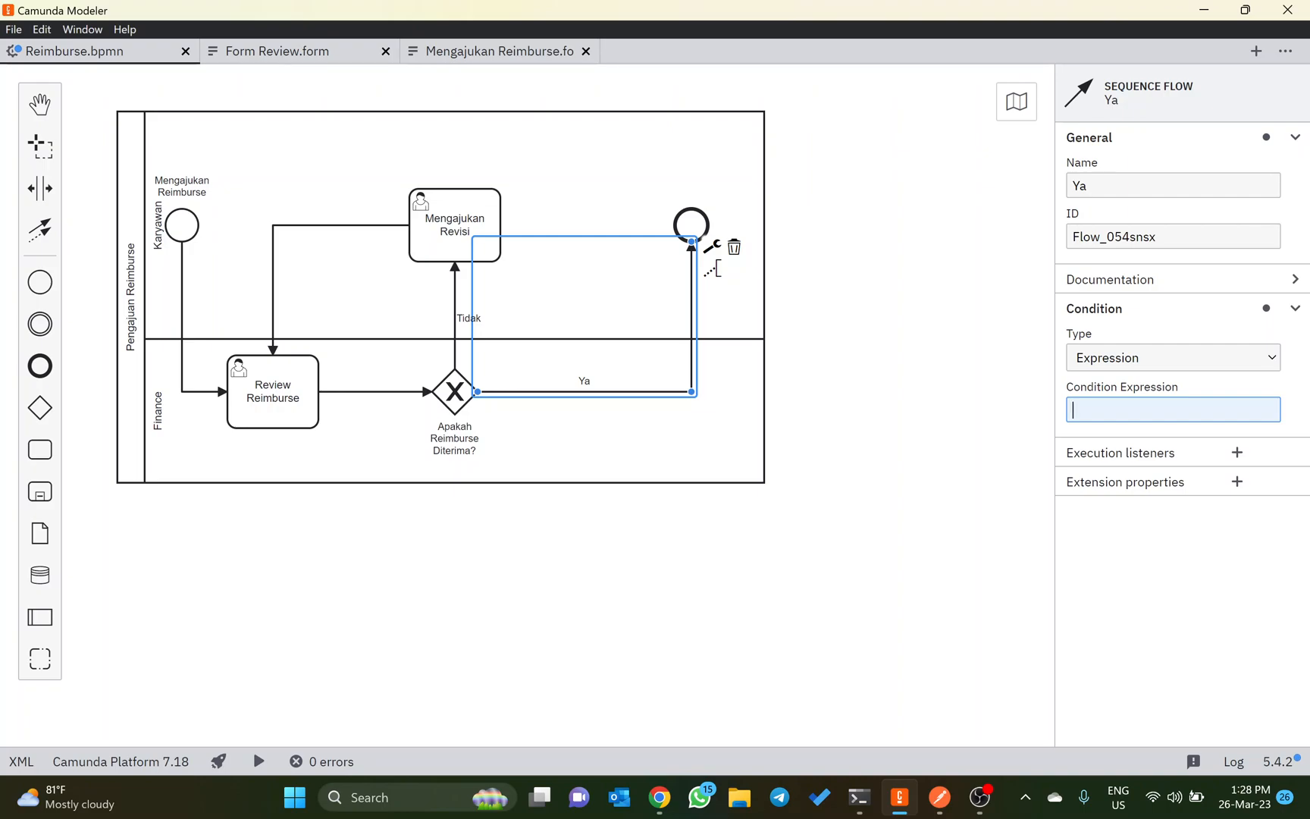
type("${diterima}")
Step: Give the Tidak sequence flow an Expression condition of ${!diterima}
left_click(454, 326)
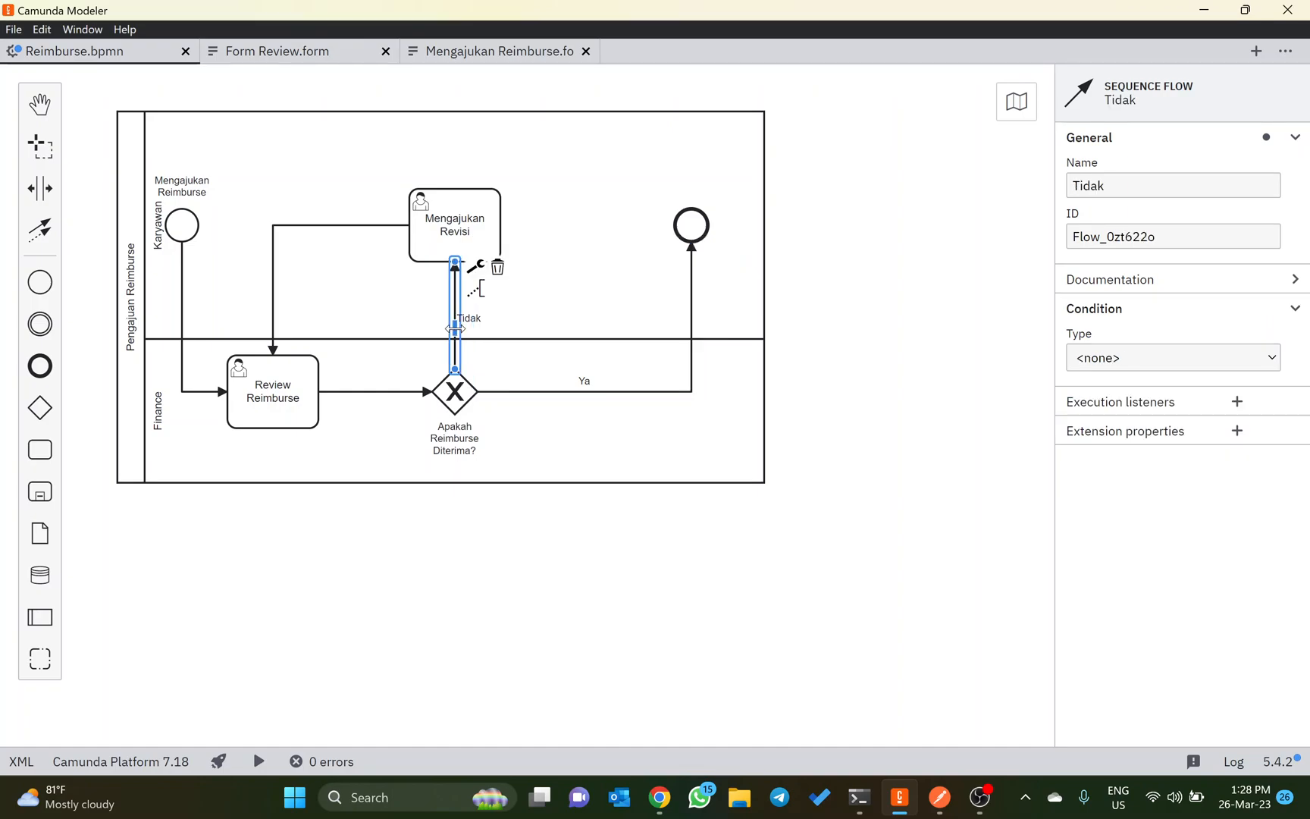
left_click(1169, 370)
left_click(1149, 412)
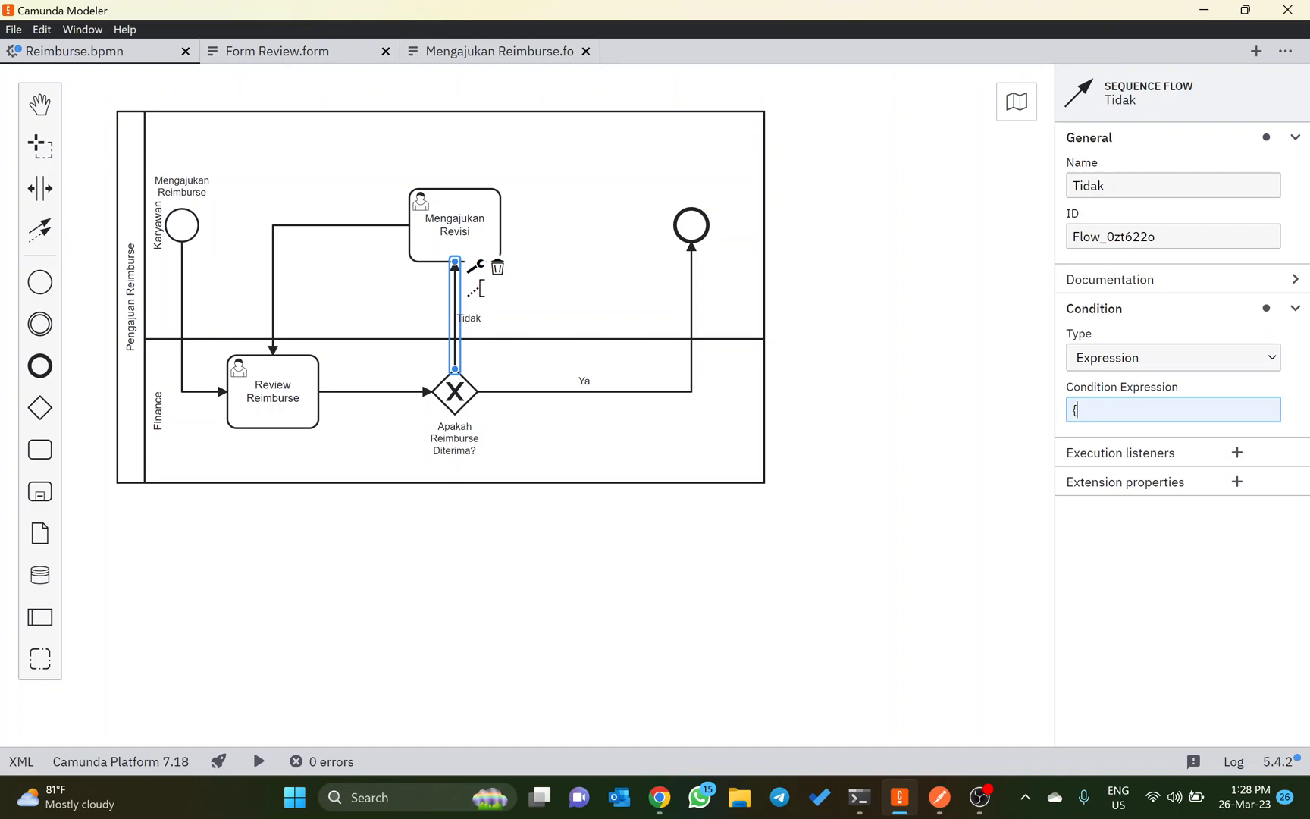
type("${I")
key("BackSpace")
type("!diterima}")
Step: Deploy the Reimburse process diagram and the Form Review form to the Camunda engine
left_click(219, 761)
left_click(272, 731)
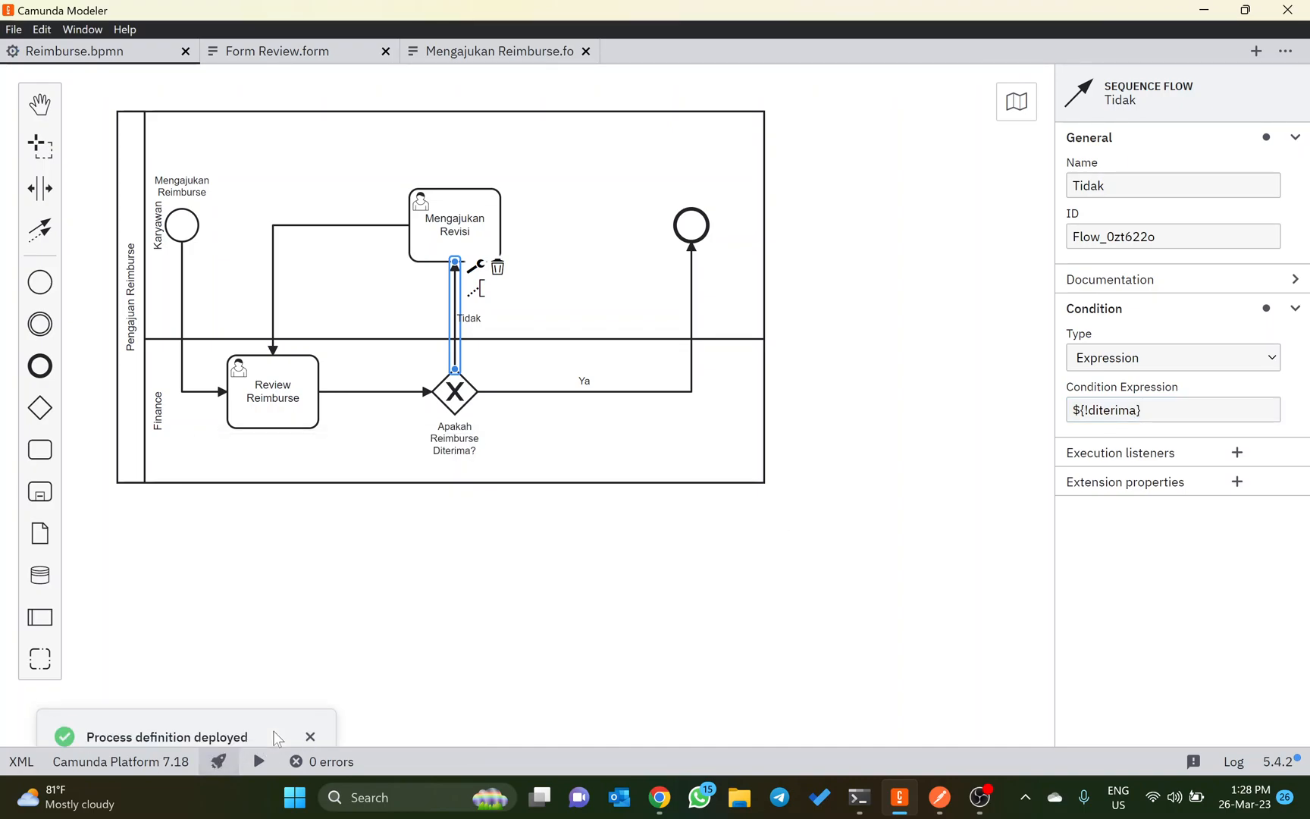
left_click(239, 53)
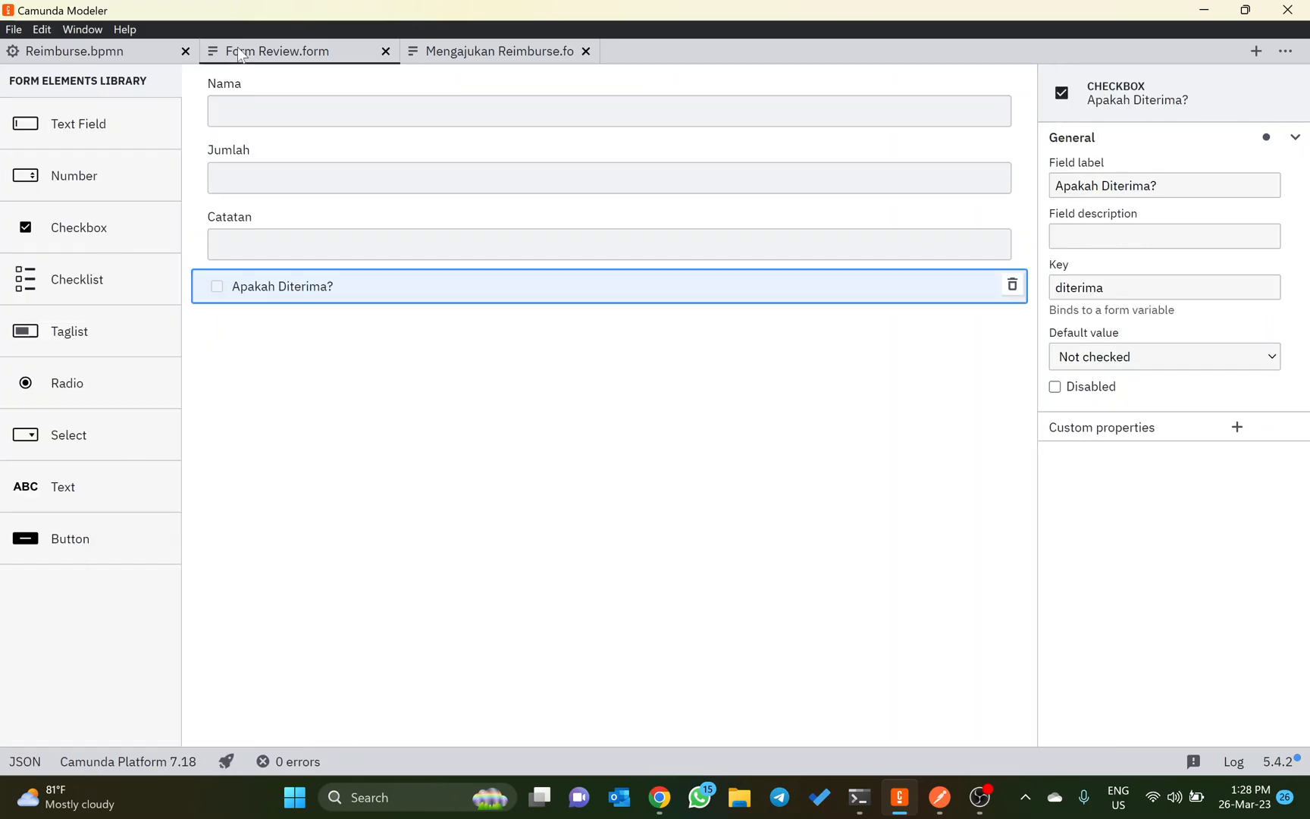
left_click(225, 761)
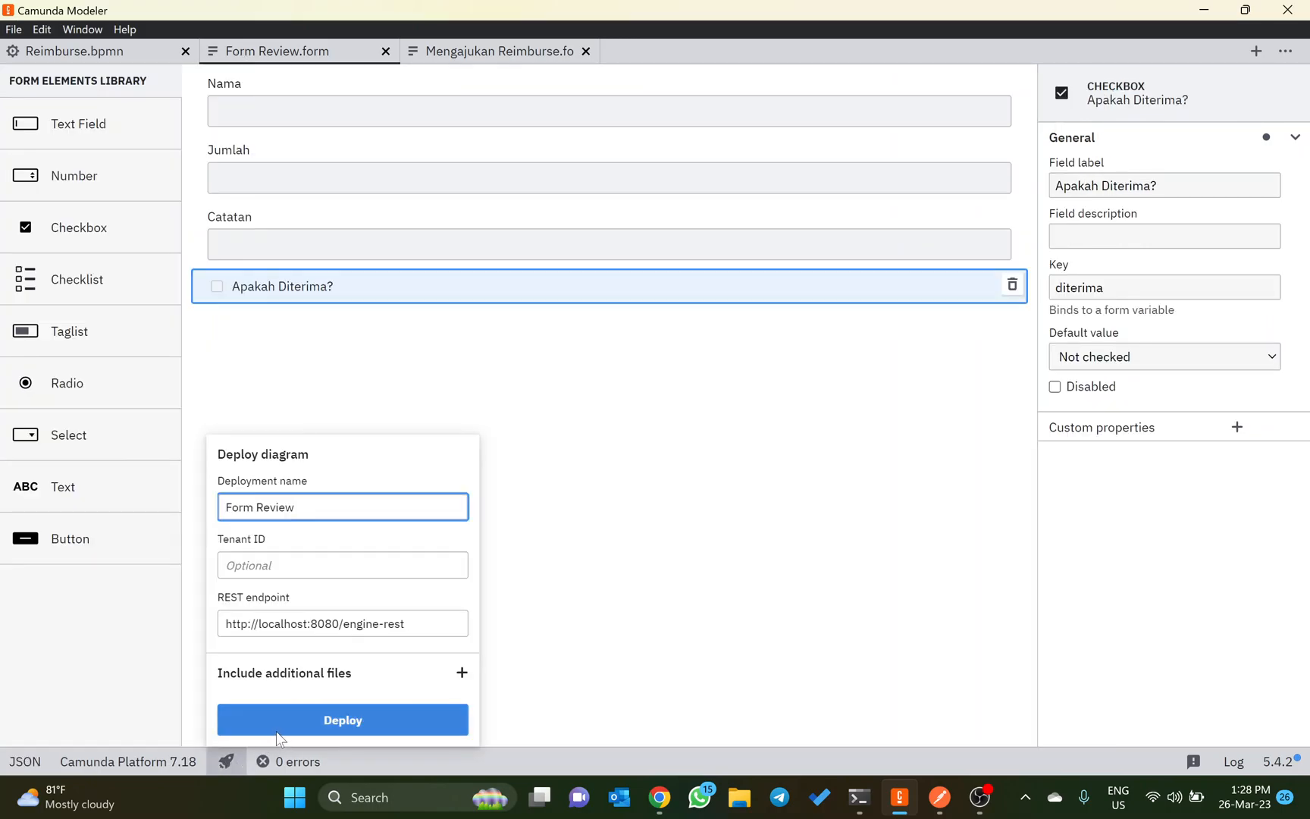
left_click(277, 731)
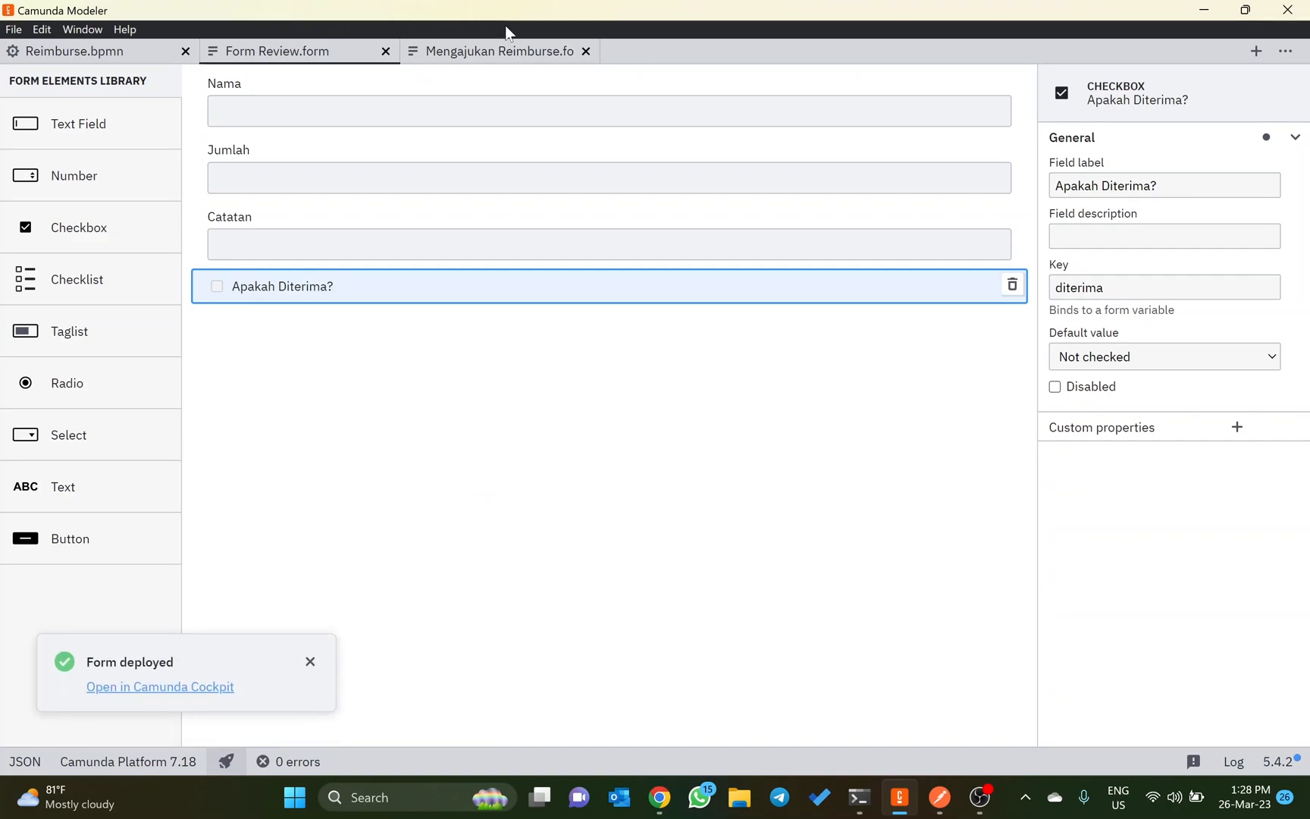
left_click(497, 55)
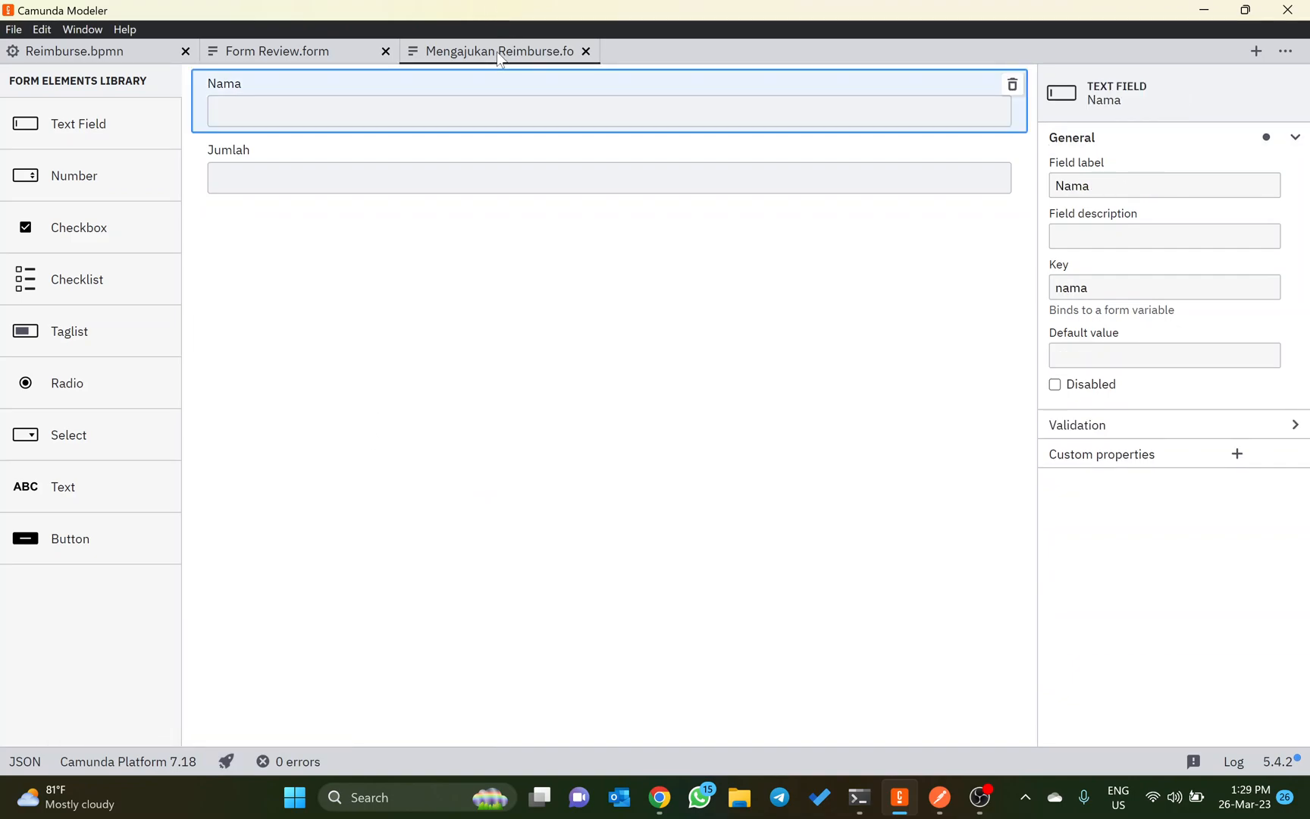
left_click(210, 743)
left_click(223, 758)
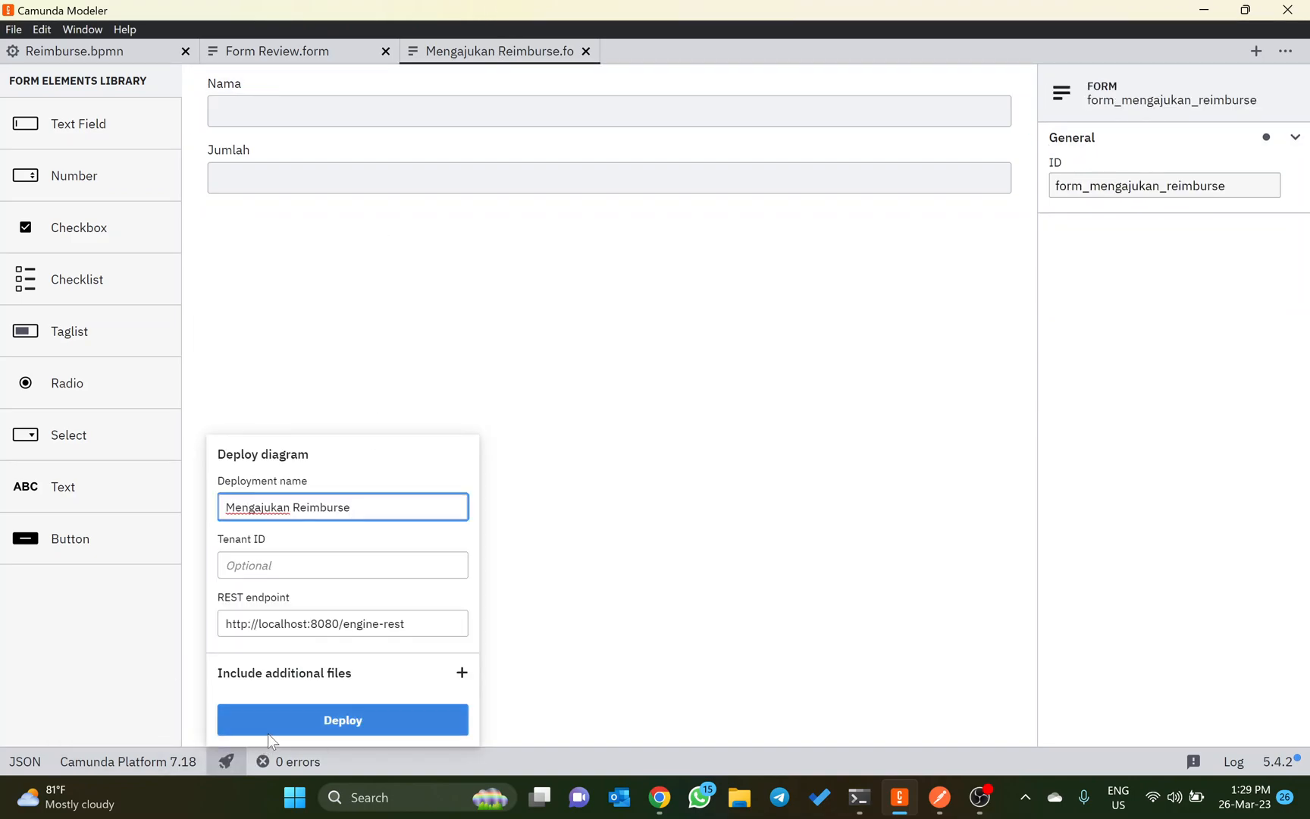
left_click(267, 731)
Step: Switch to Postman and review the requests in the existing Reimburse collection, leaving it collapsed
key("alt+Tab")
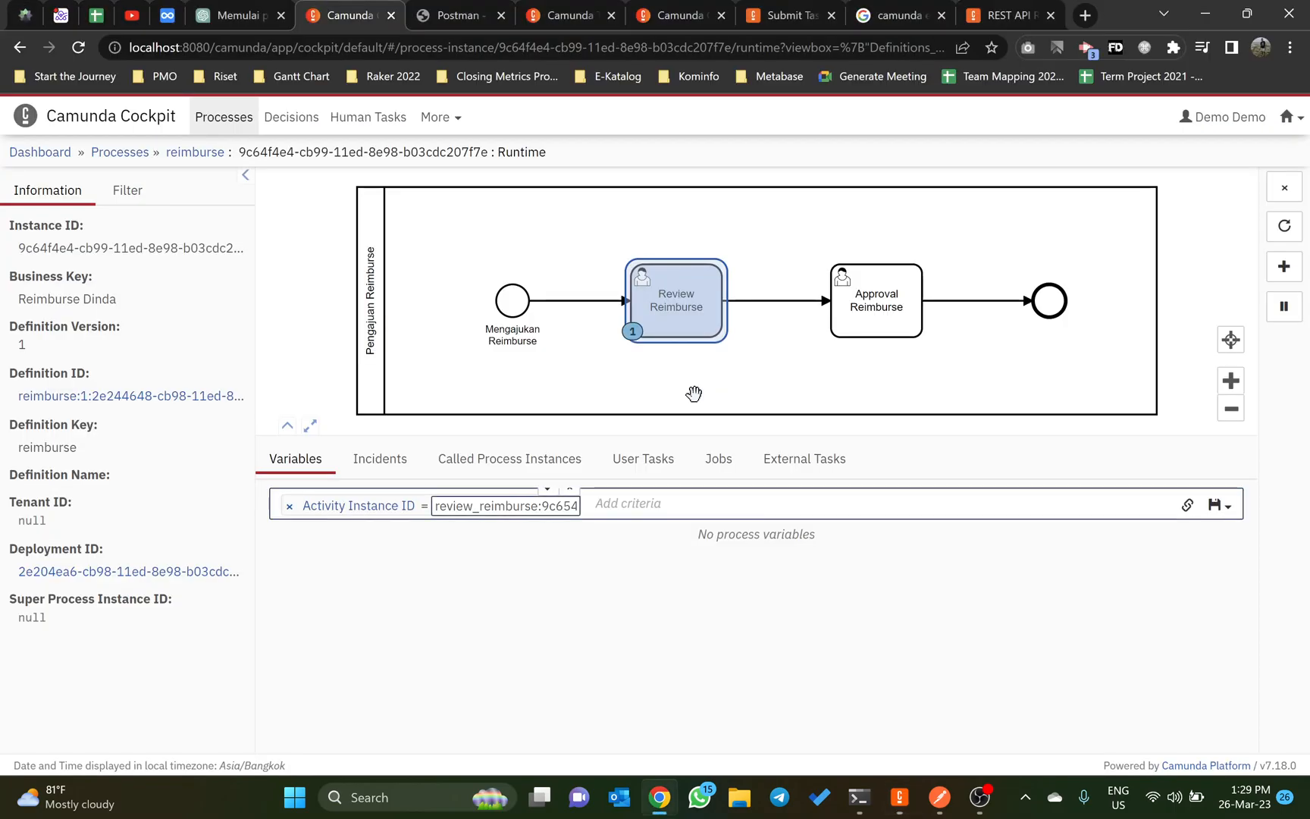
key("alt+Tab")
key("alt+Tab")
key("alt+Tab")
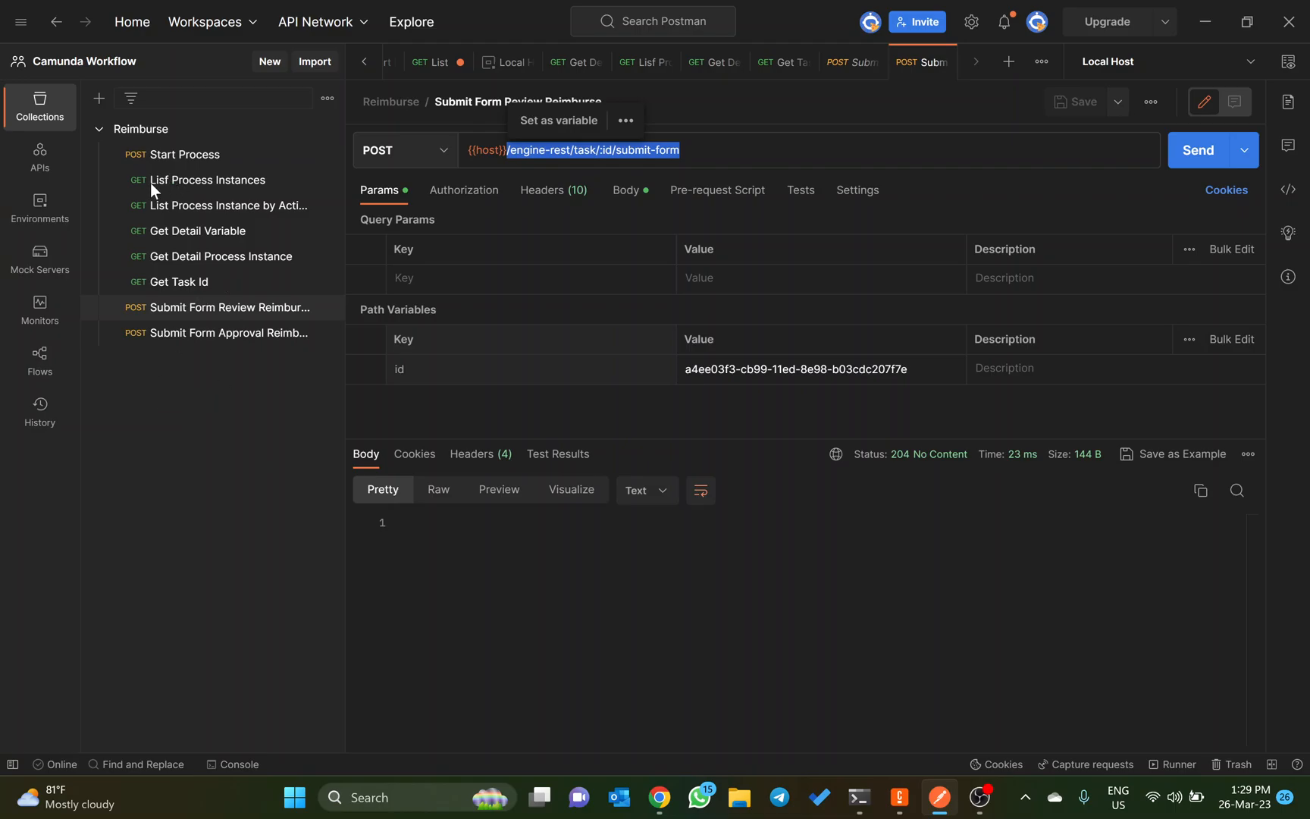
left_click(101, 132)
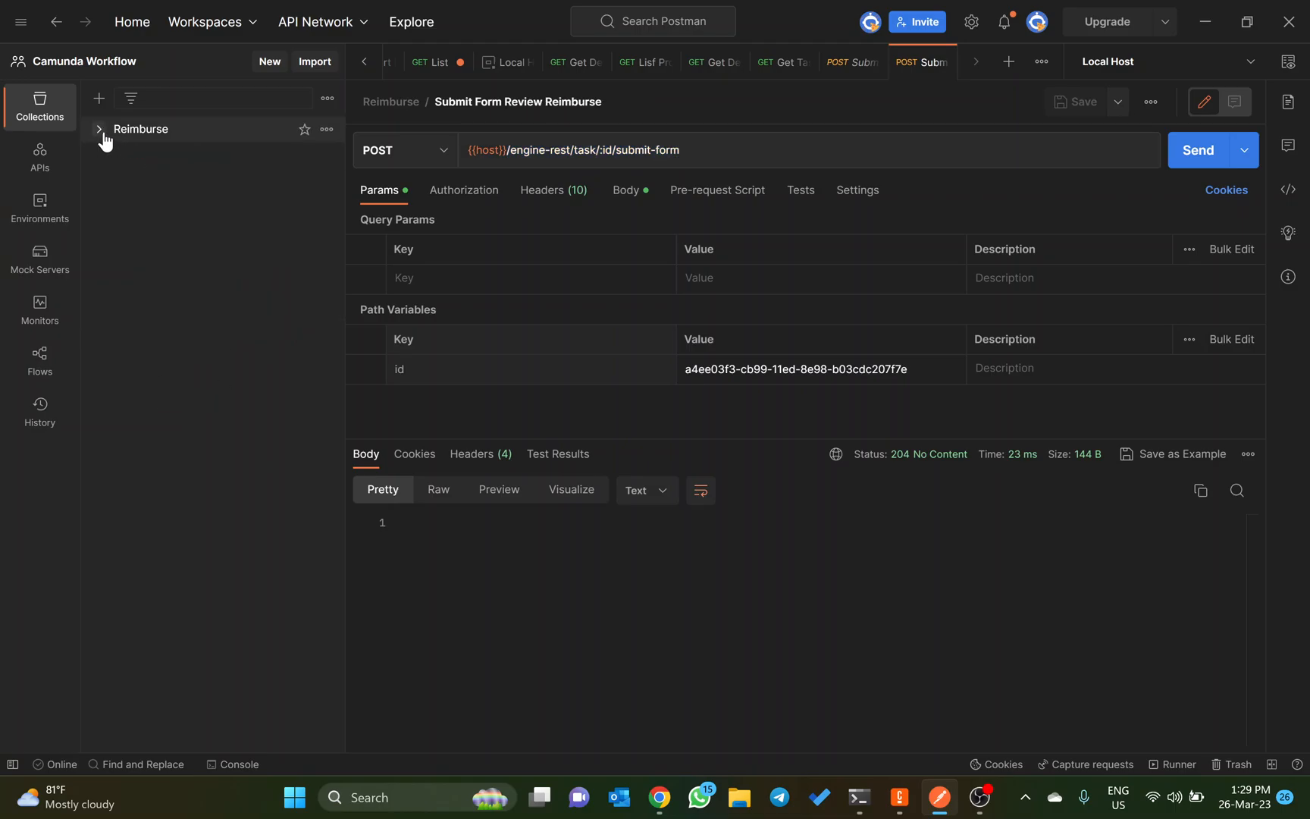
left_click(101, 130)
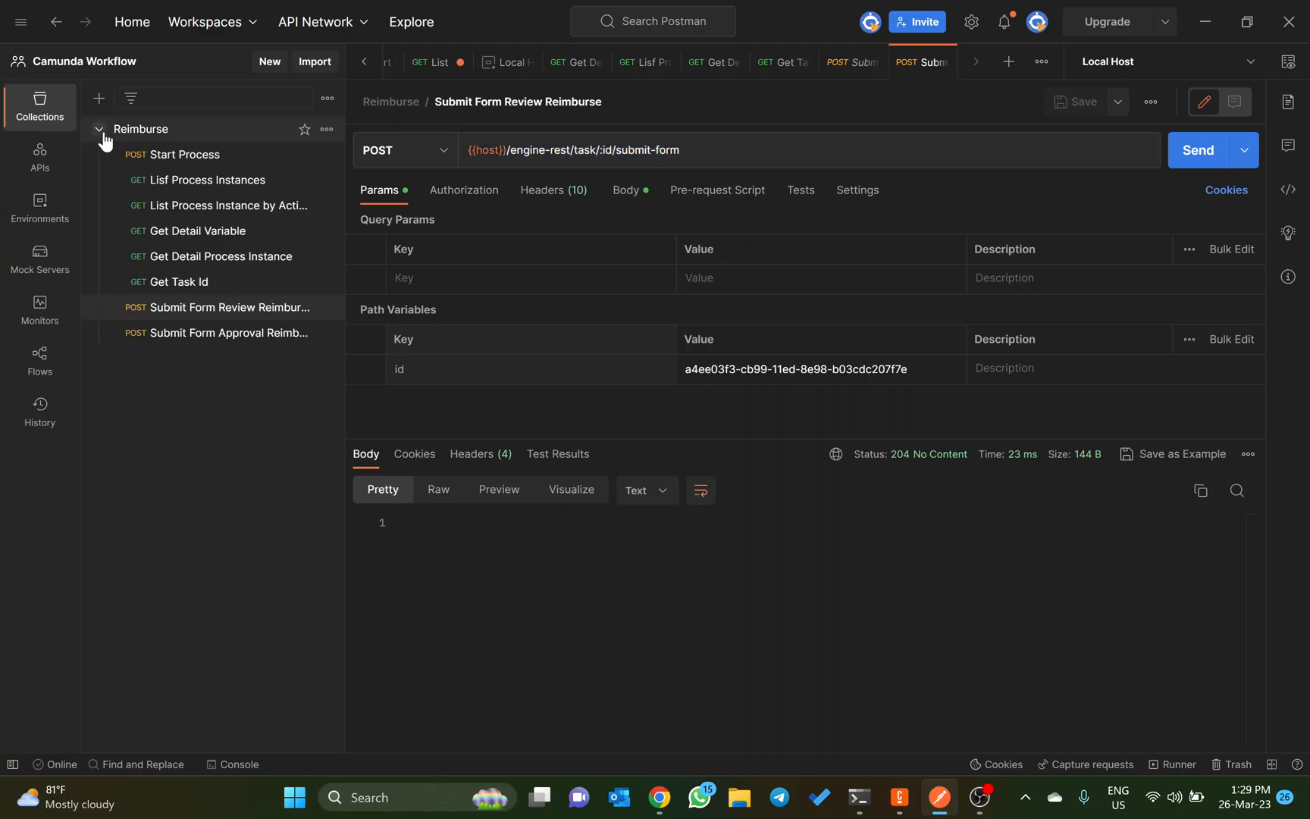
left_click(103, 135)
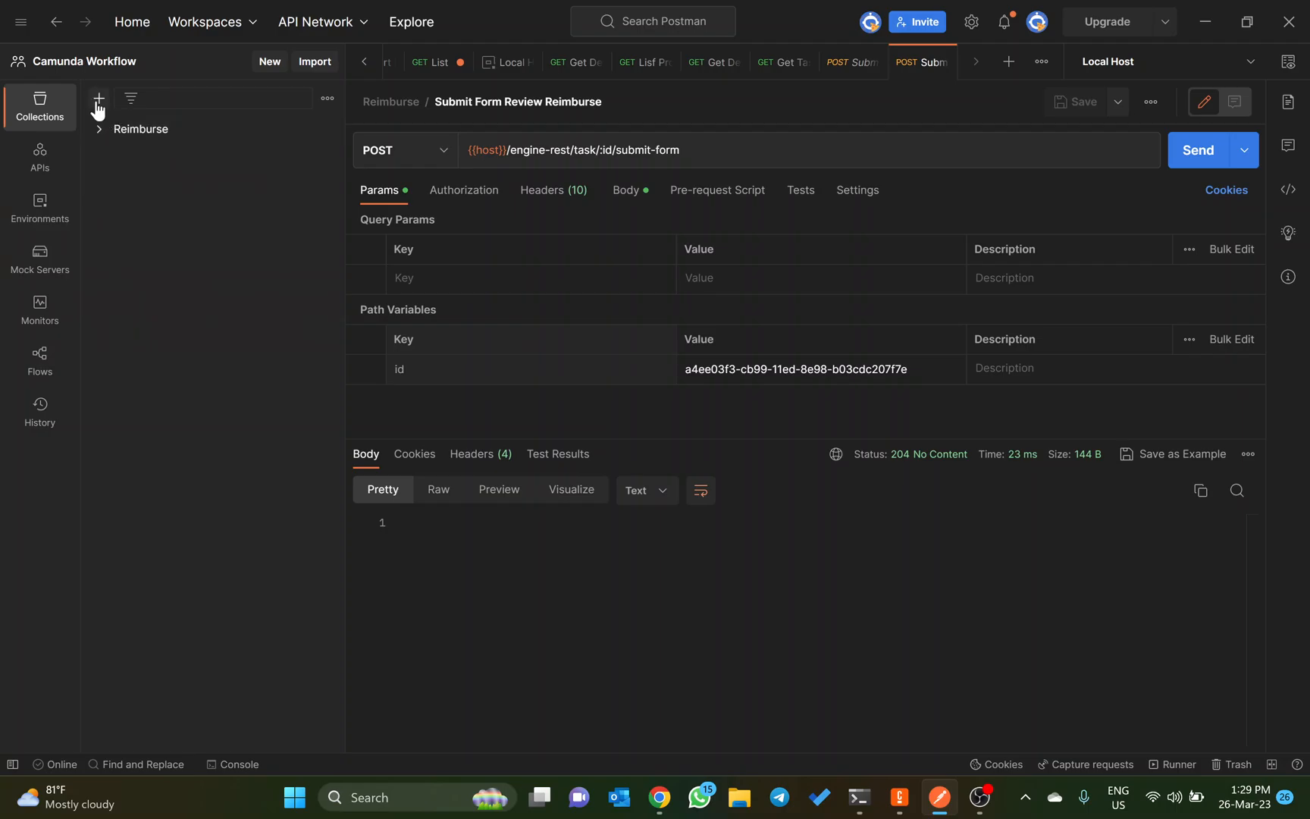
Step: Create a new collection named Tutorial Reimburse in the Camunda Workflow workspace
left_click(97, 103)
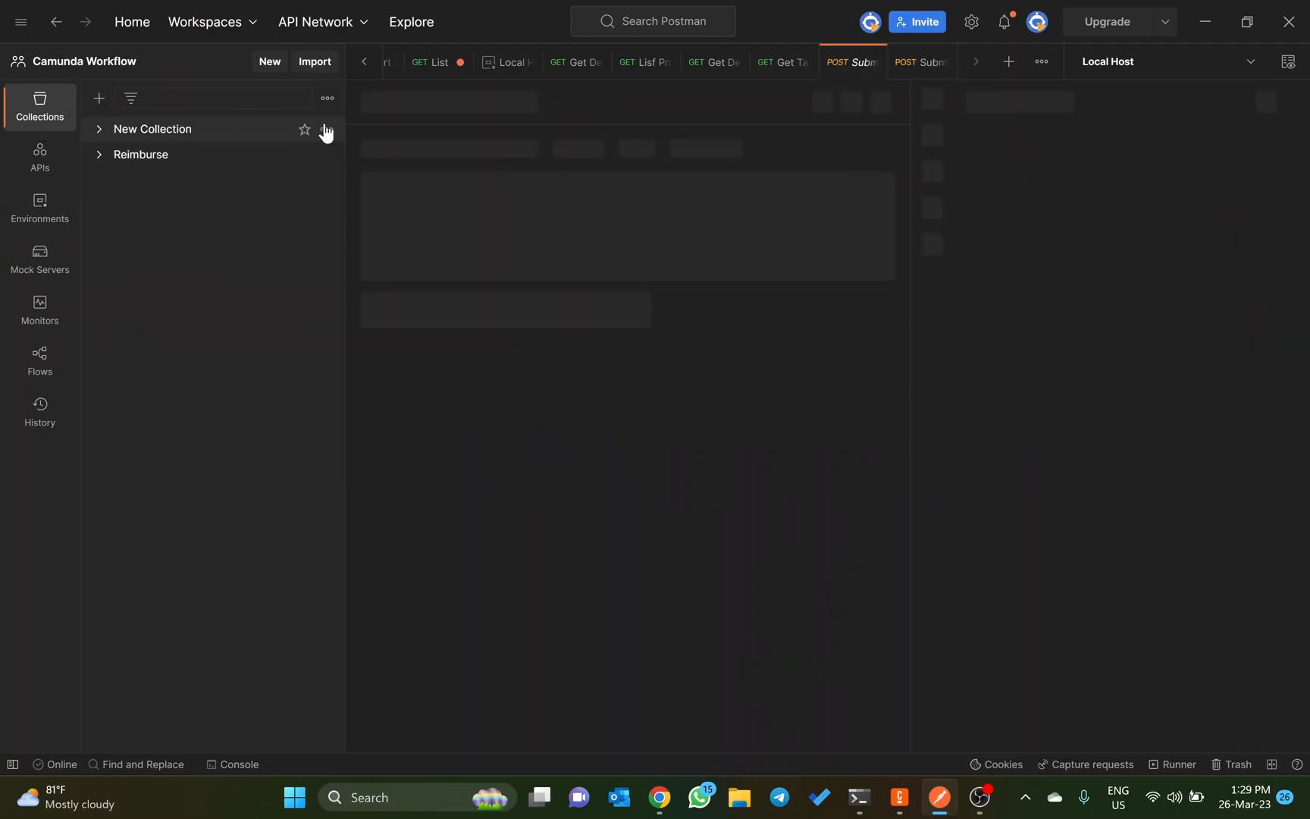
left_click(327, 131)
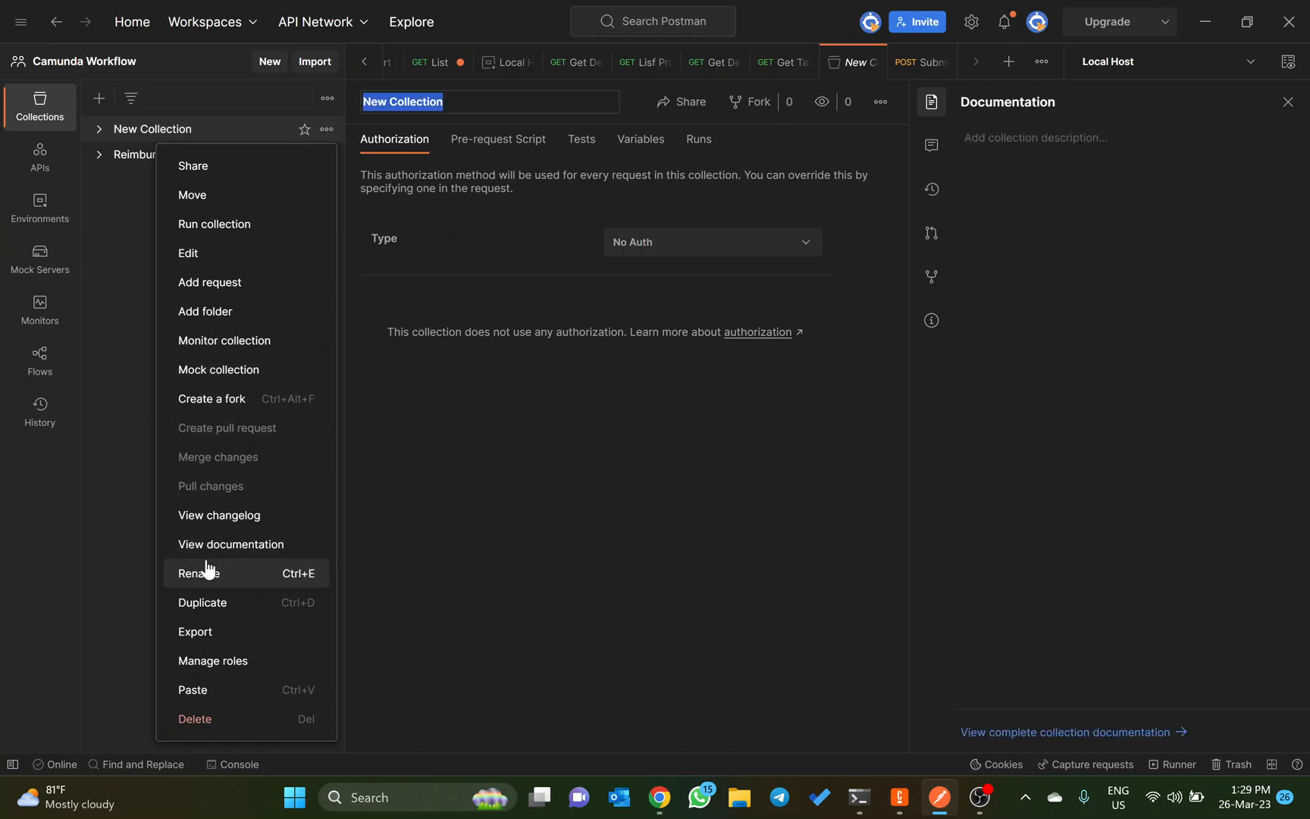
left_click(209, 573)
type("Tut")
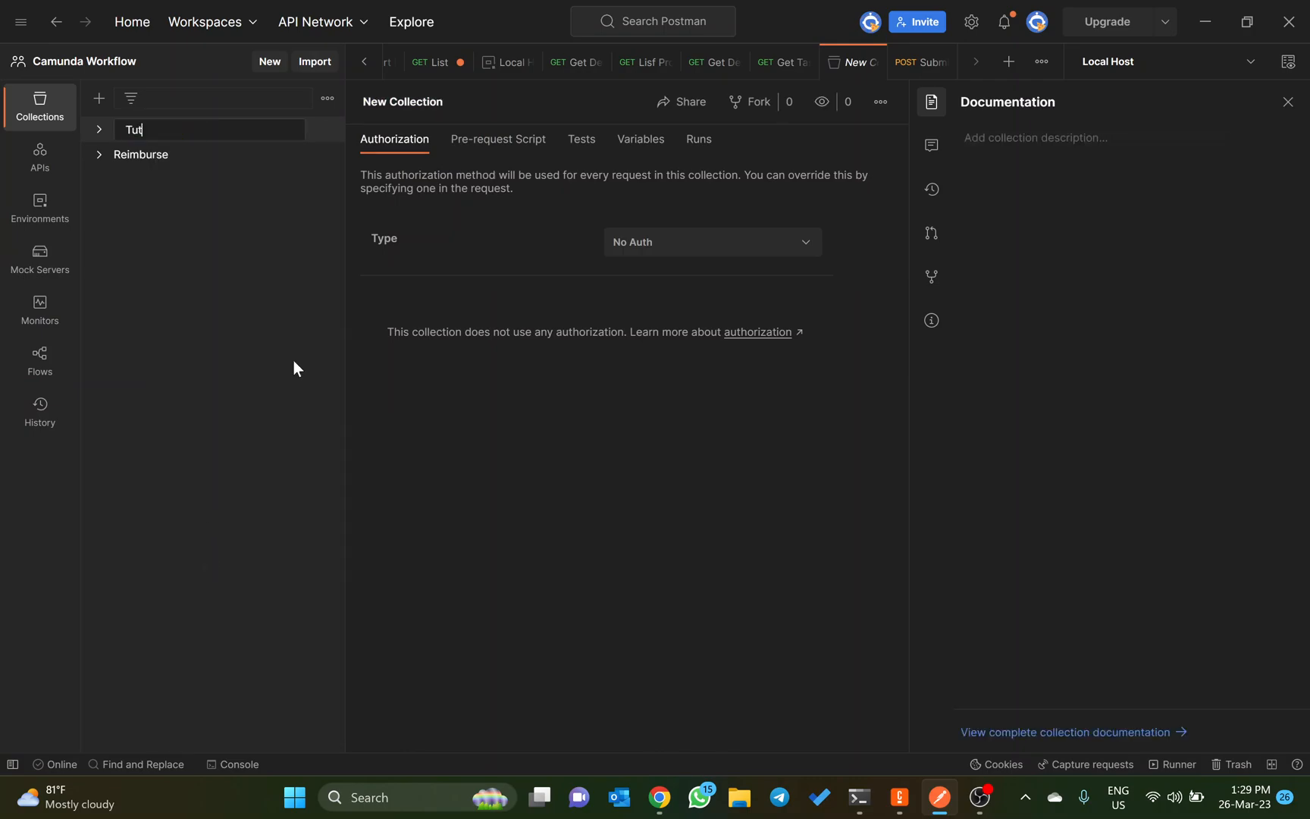
type("orial Reimburse")
key("Return")
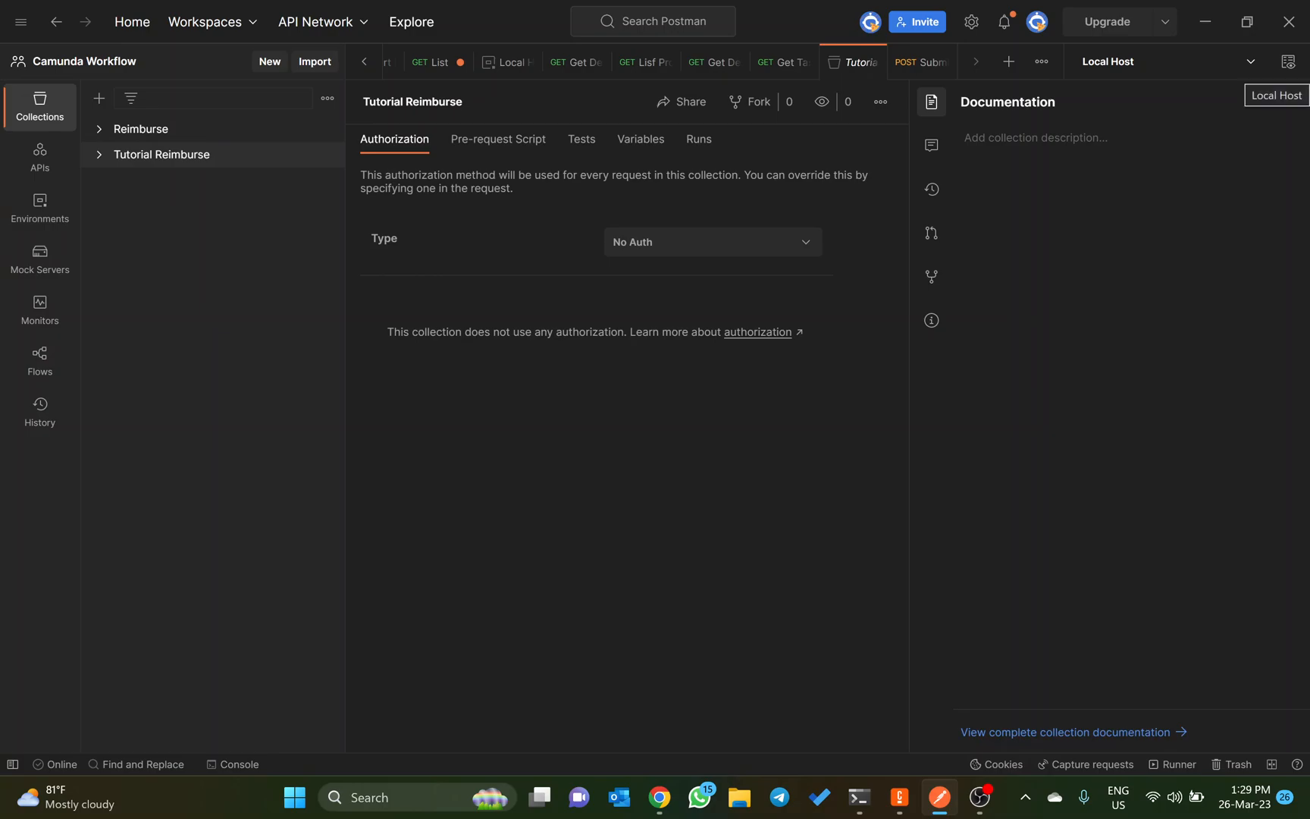
Step: Inspect the Local Host environment variables and the request list of the Reimburse collection
left_click(1289, 64)
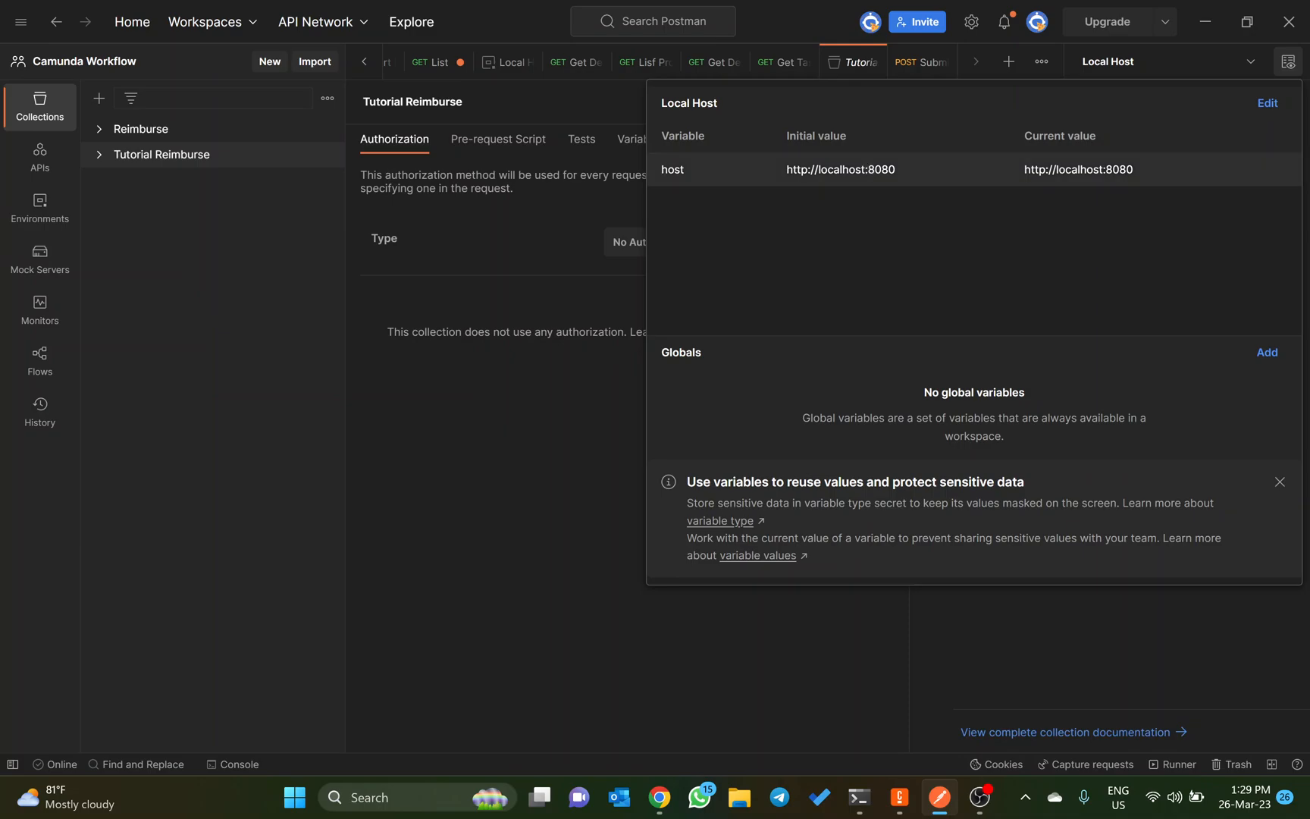
key("Escape")
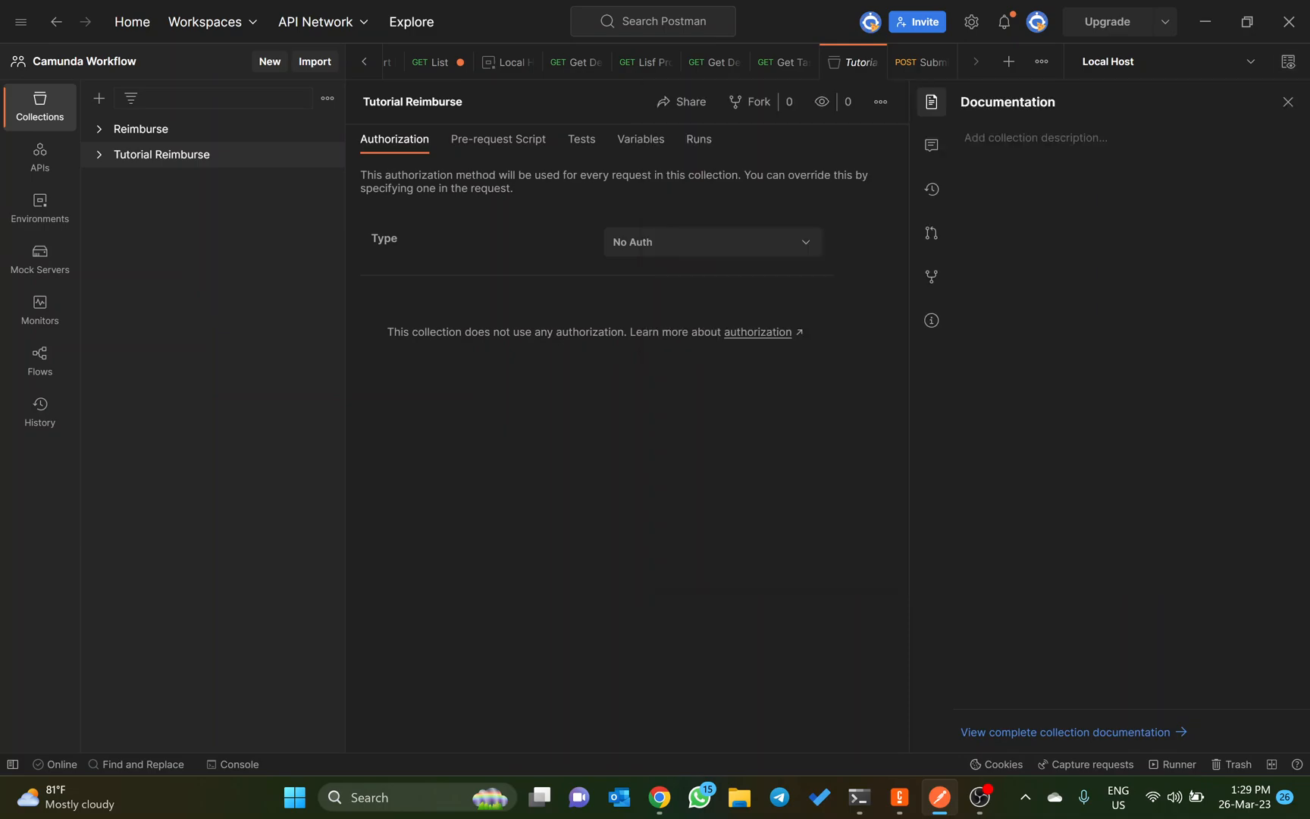
left_click(98, 130)
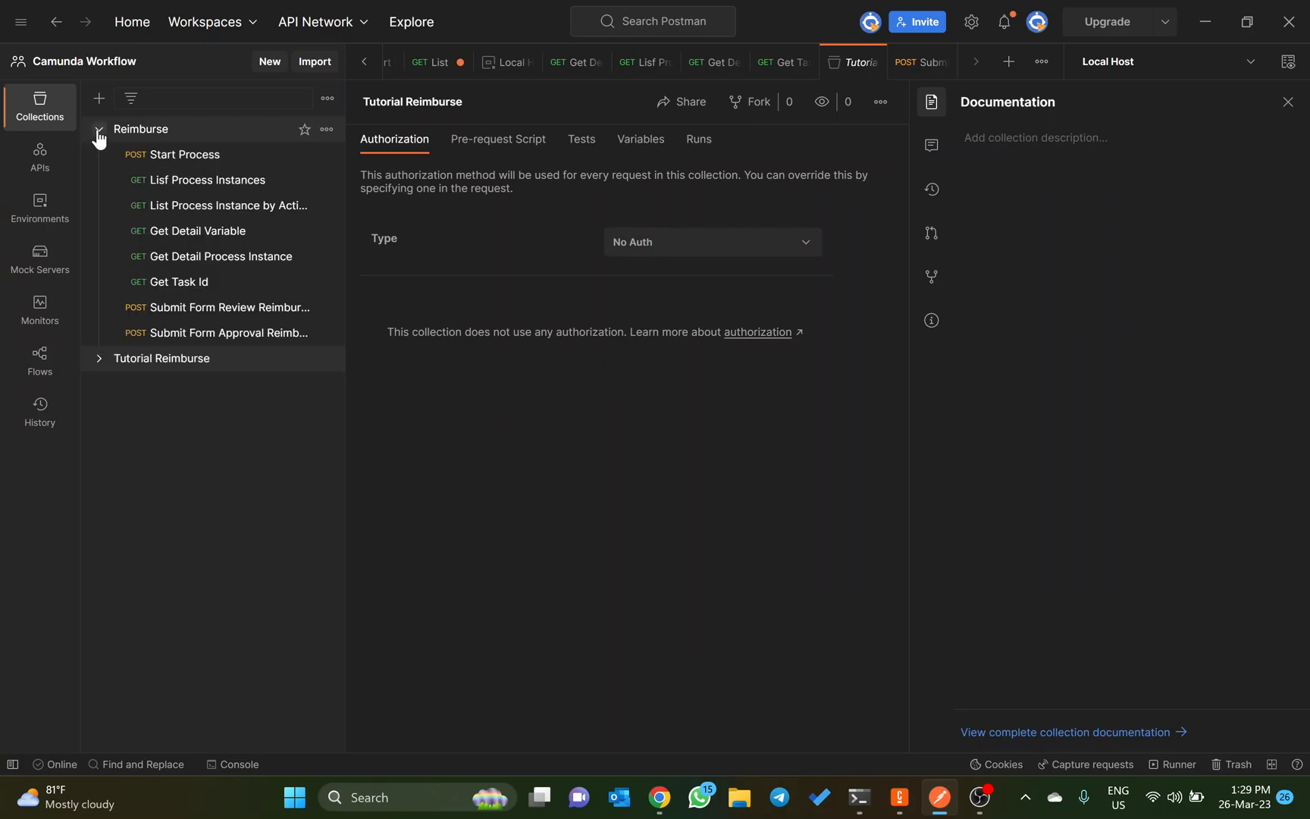
left_click(99, 133)
Step: Add a new request to the empty Tutorial Reimburse collection
left_click(96, 155)
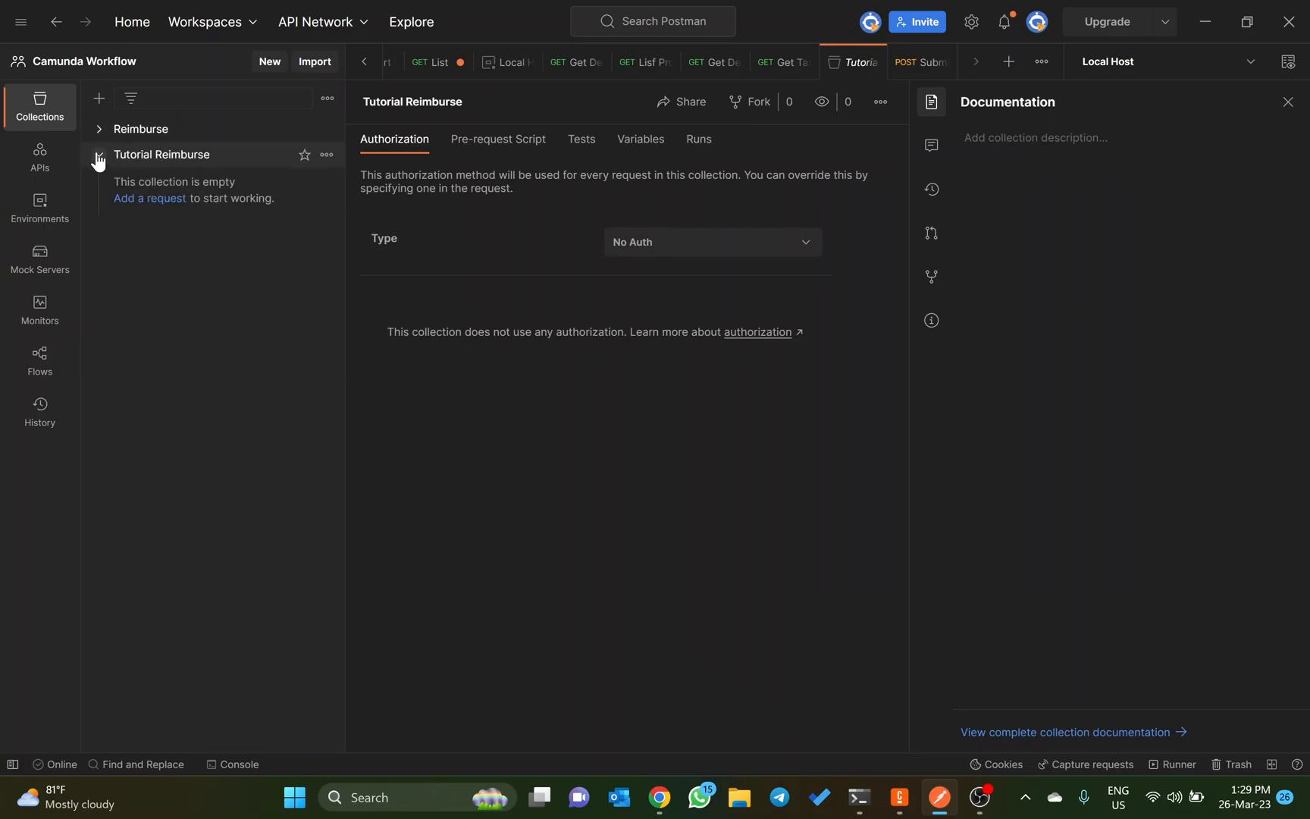
left_click(144, 199)
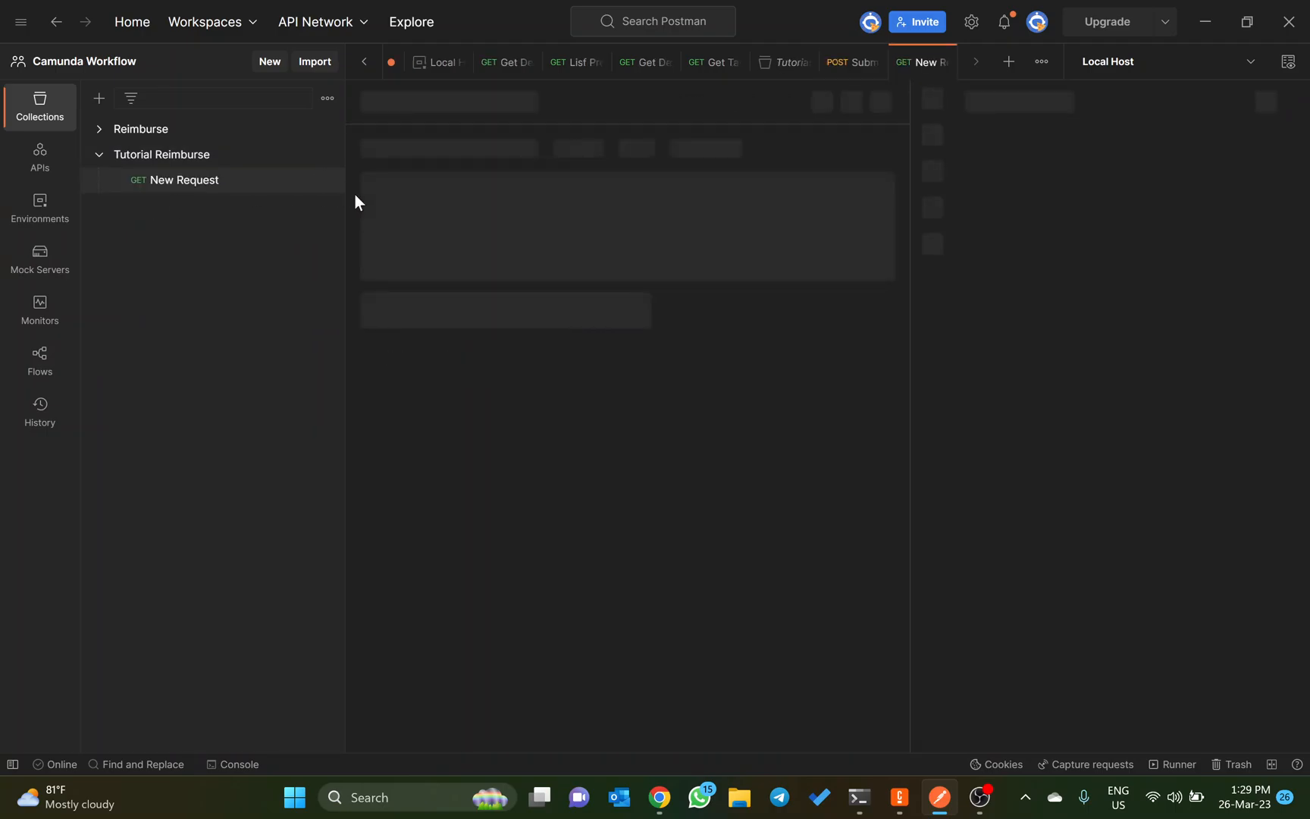
Step: Switch to the Dynalist outline and select the Start Process endpoint path /engine-rest/process-definition/key/:key/start
key("alt+Tab")
left_click(164, 12)
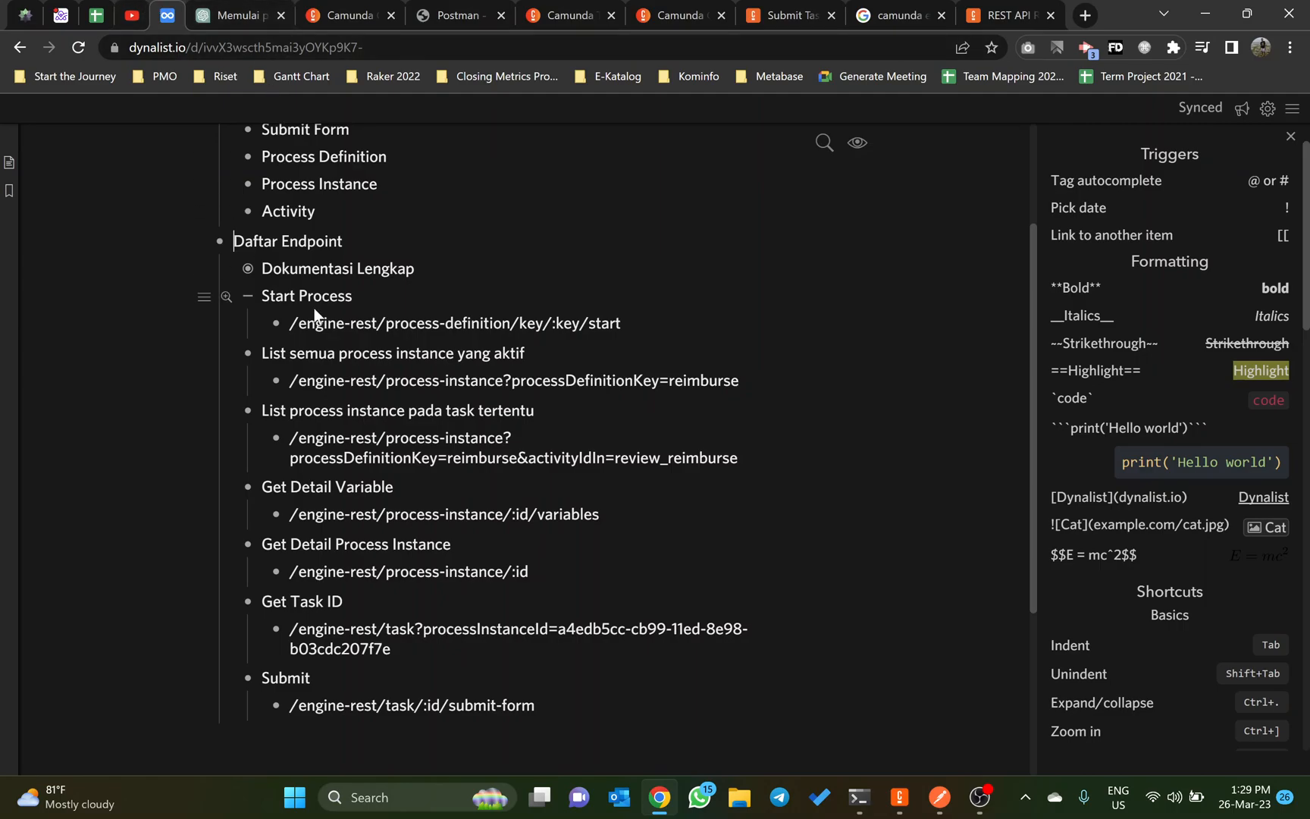
left_click(288, 322)
left_click_drag(290, 322, 621, 325)
key("ctrl+c")
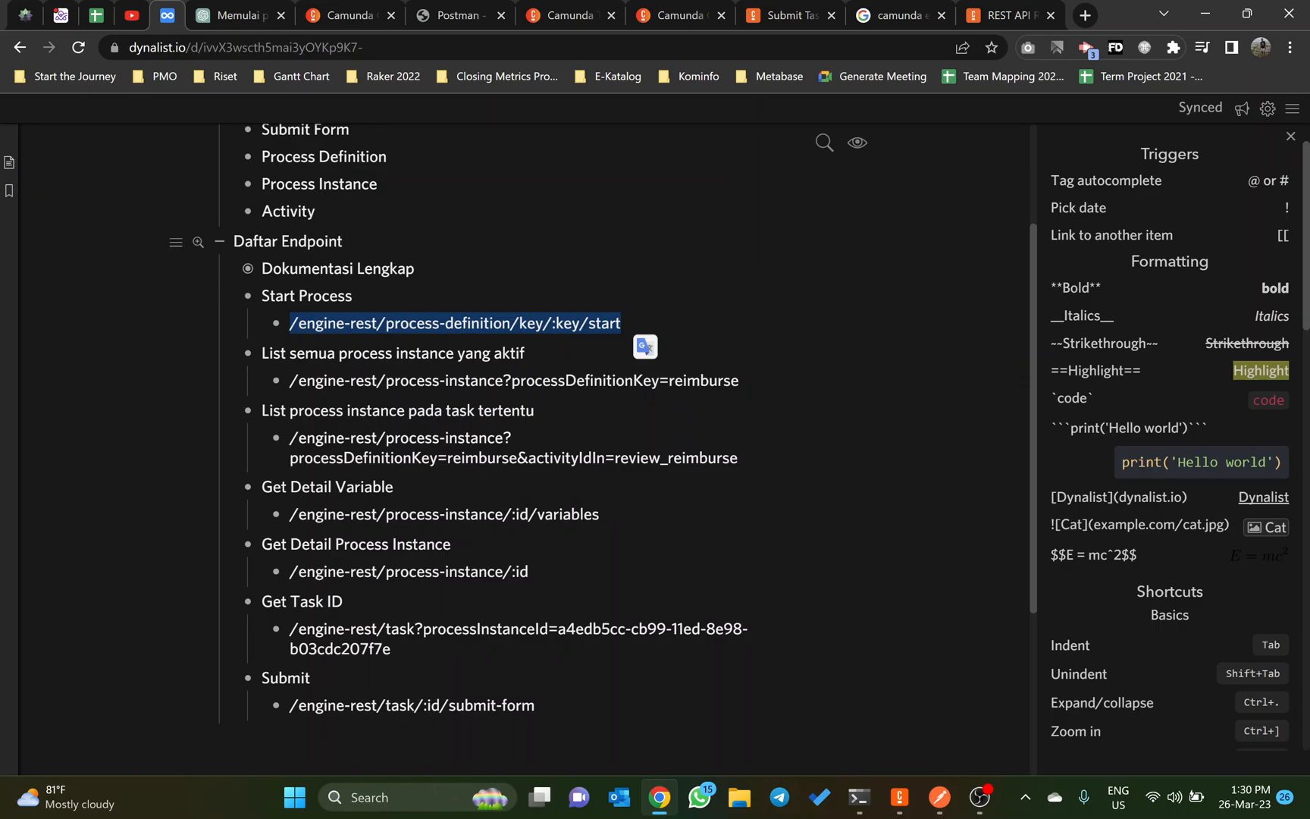
Step: Return to Postman and name the new request Start Process
key("alt+Tab")
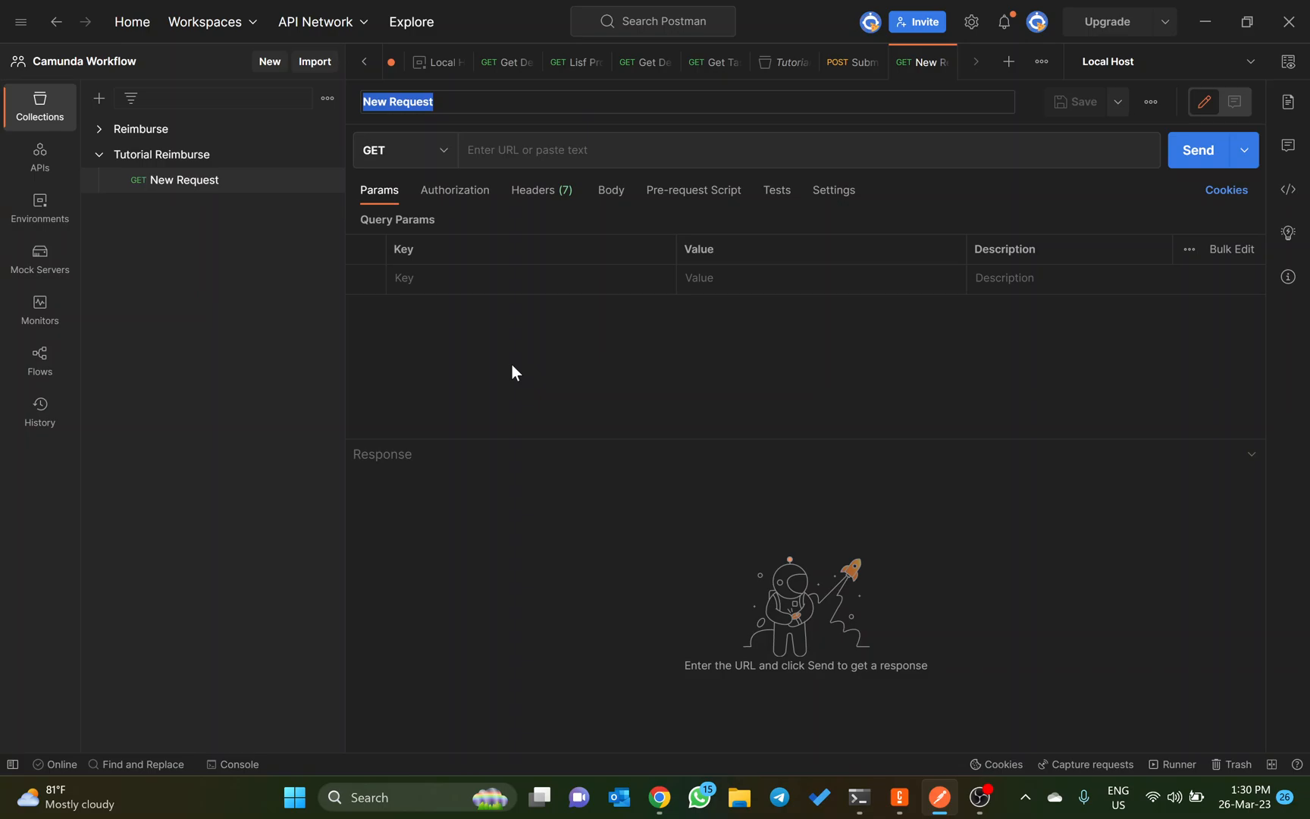
type("Start P")
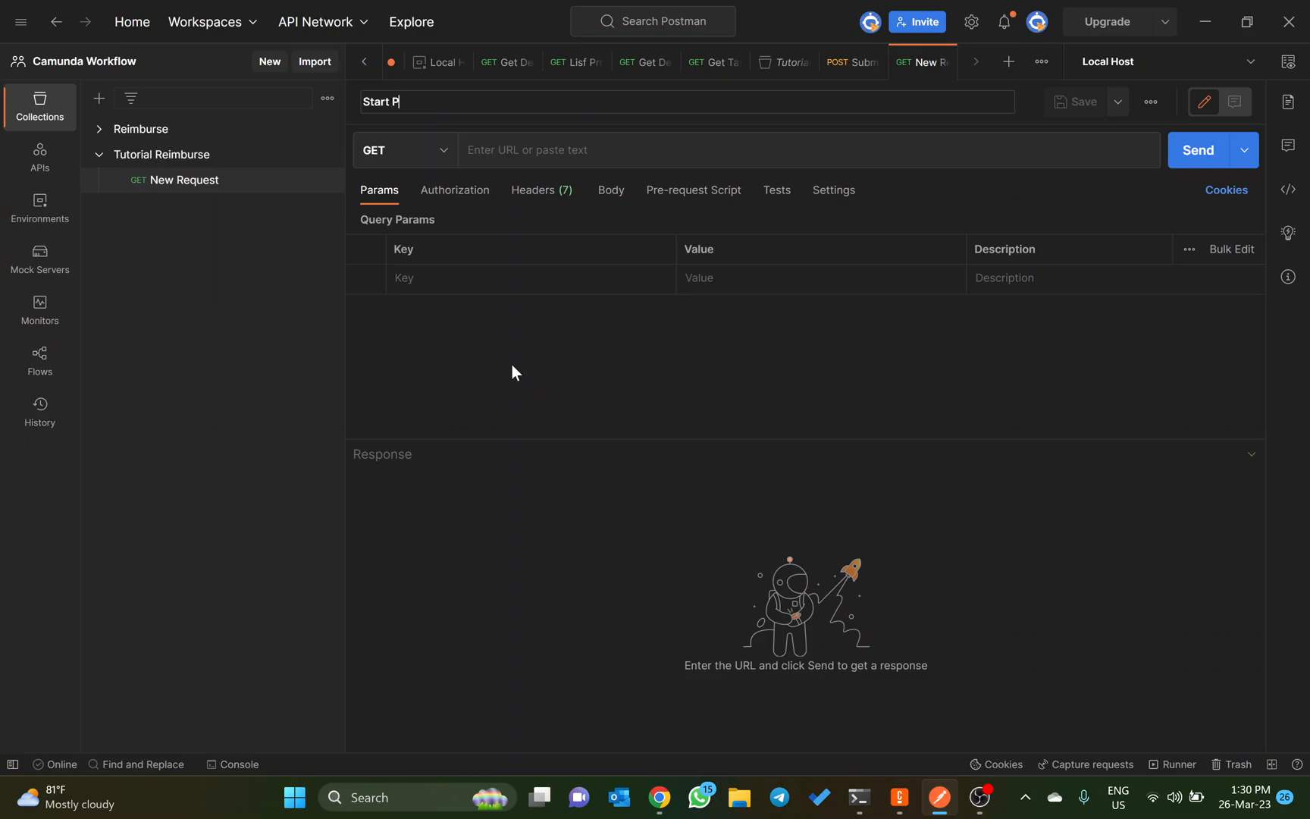
type("rocess")
key("Return")
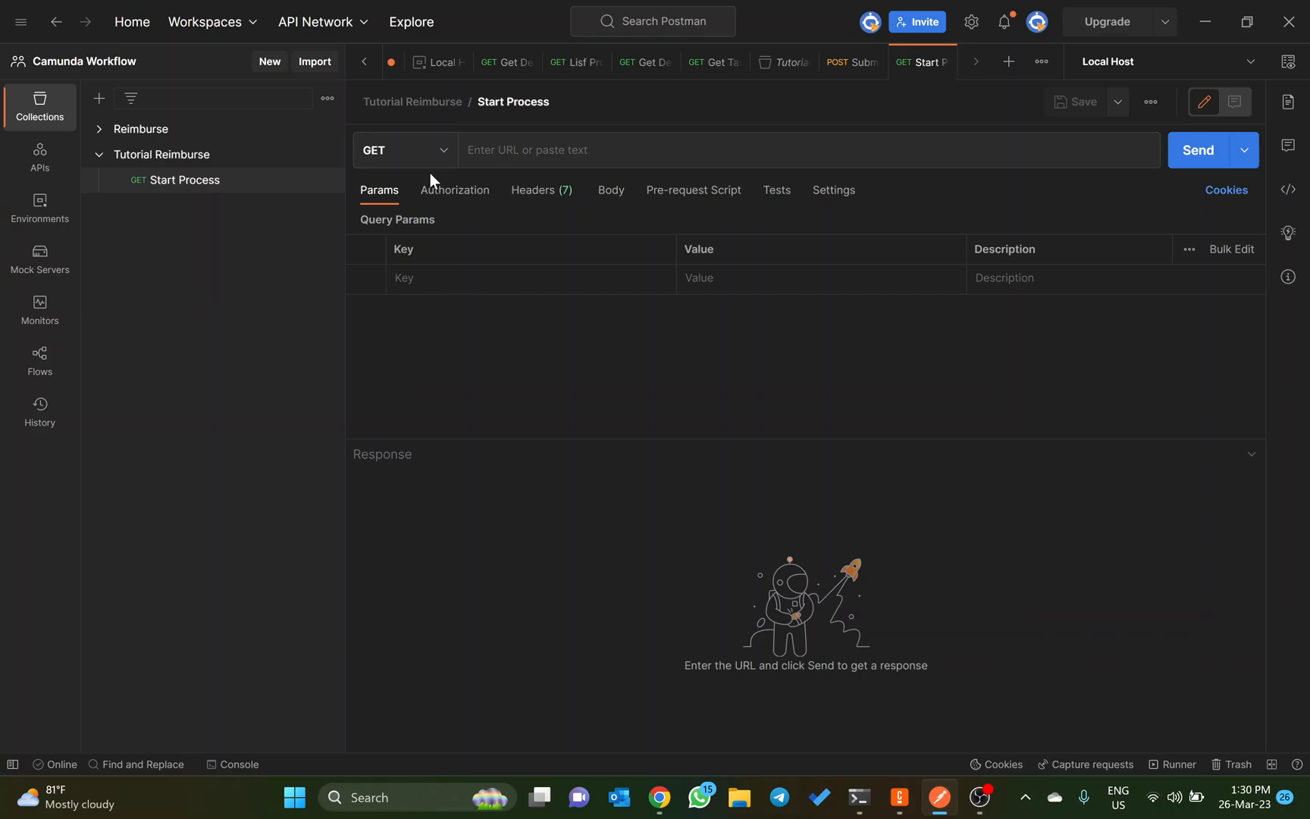
Step: Set the Start Process request method to POST and its URL to {{host}}/engine-rest/process-definition/key/:key/start
left_click(443, 164)
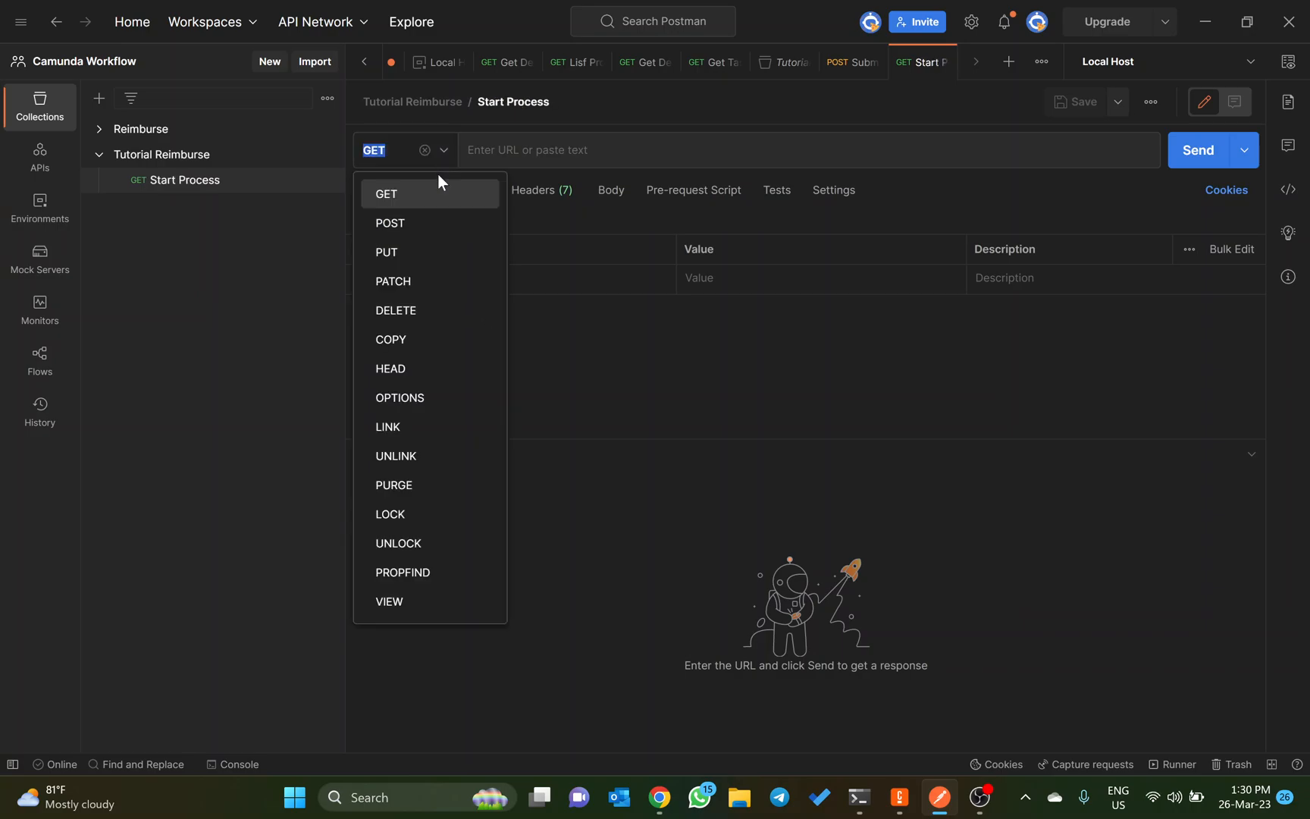
left_click(416, 229)
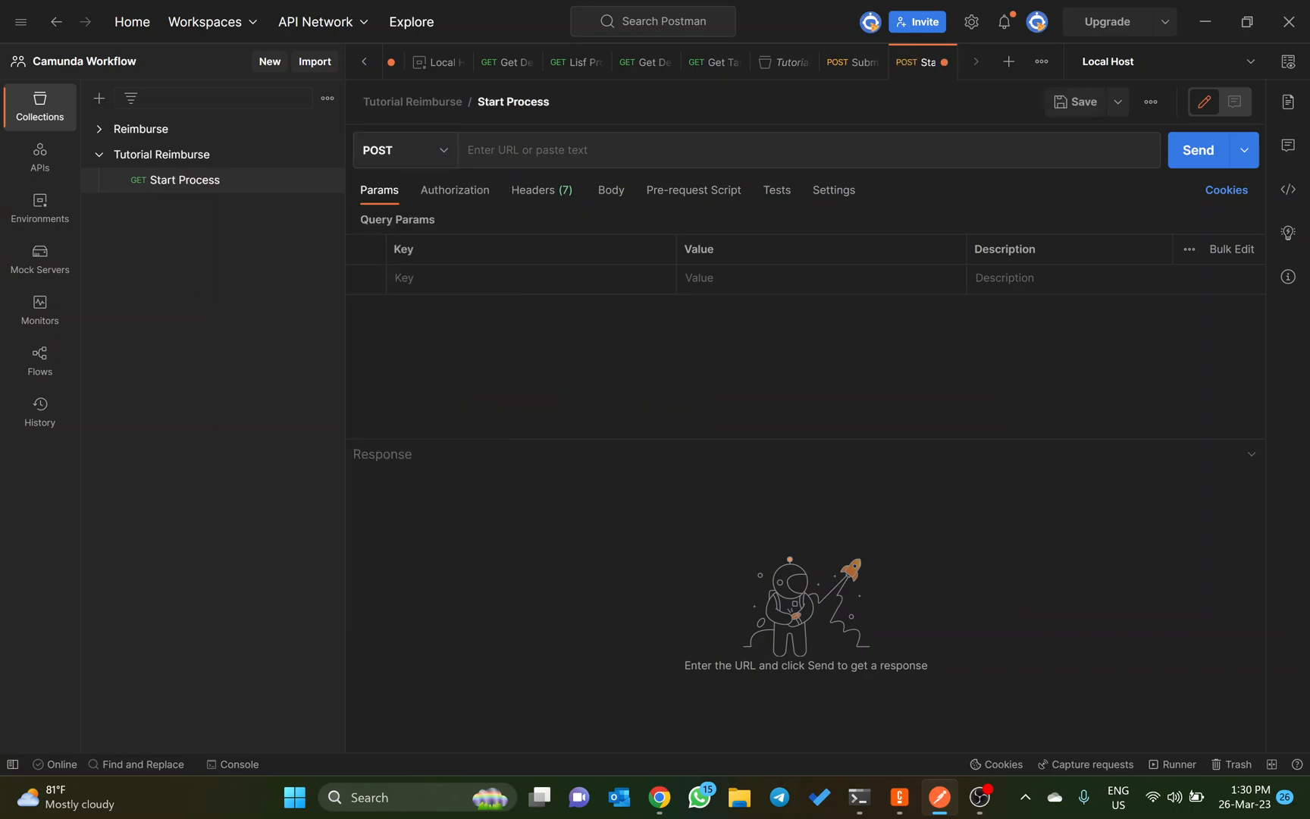
left_click(505, 160)
type("{{host")
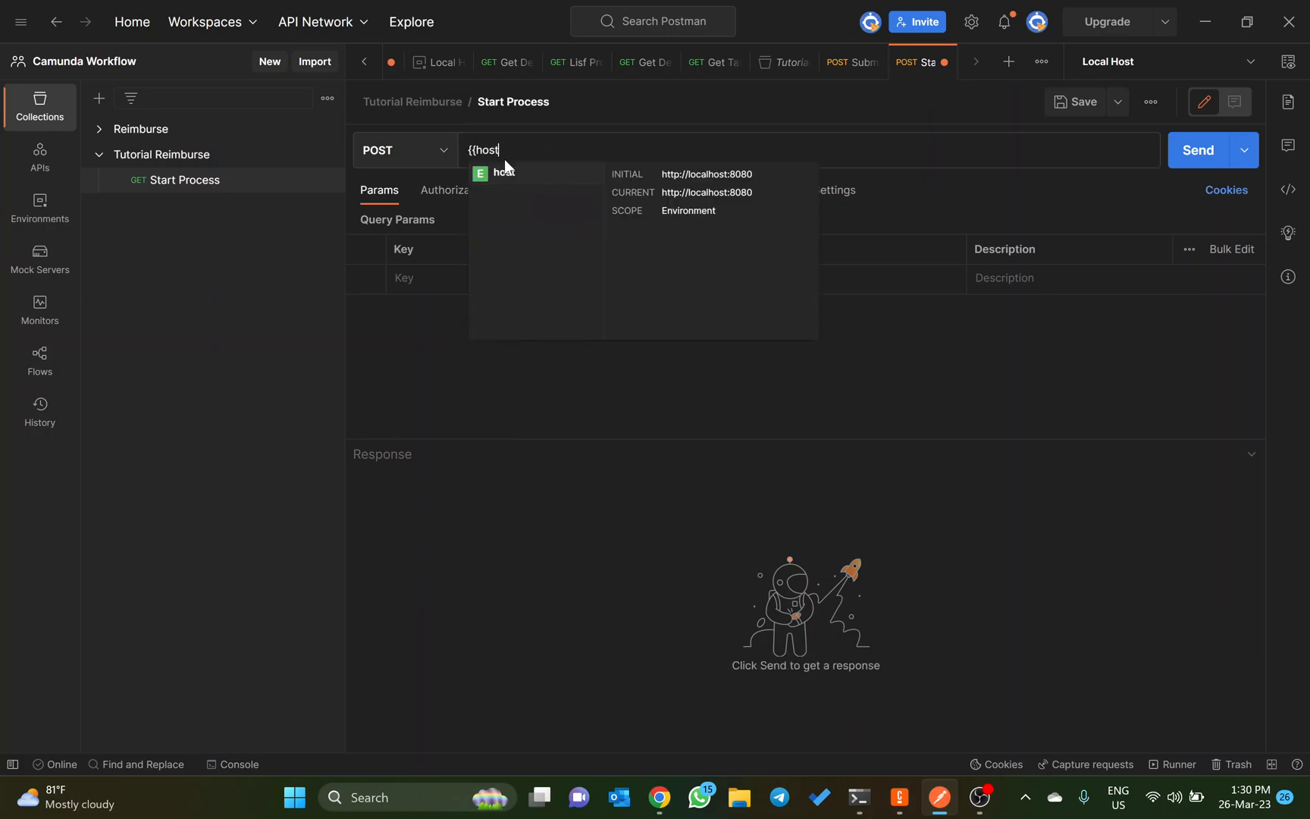
key("Return")
type("/")
key("ctrl+v")
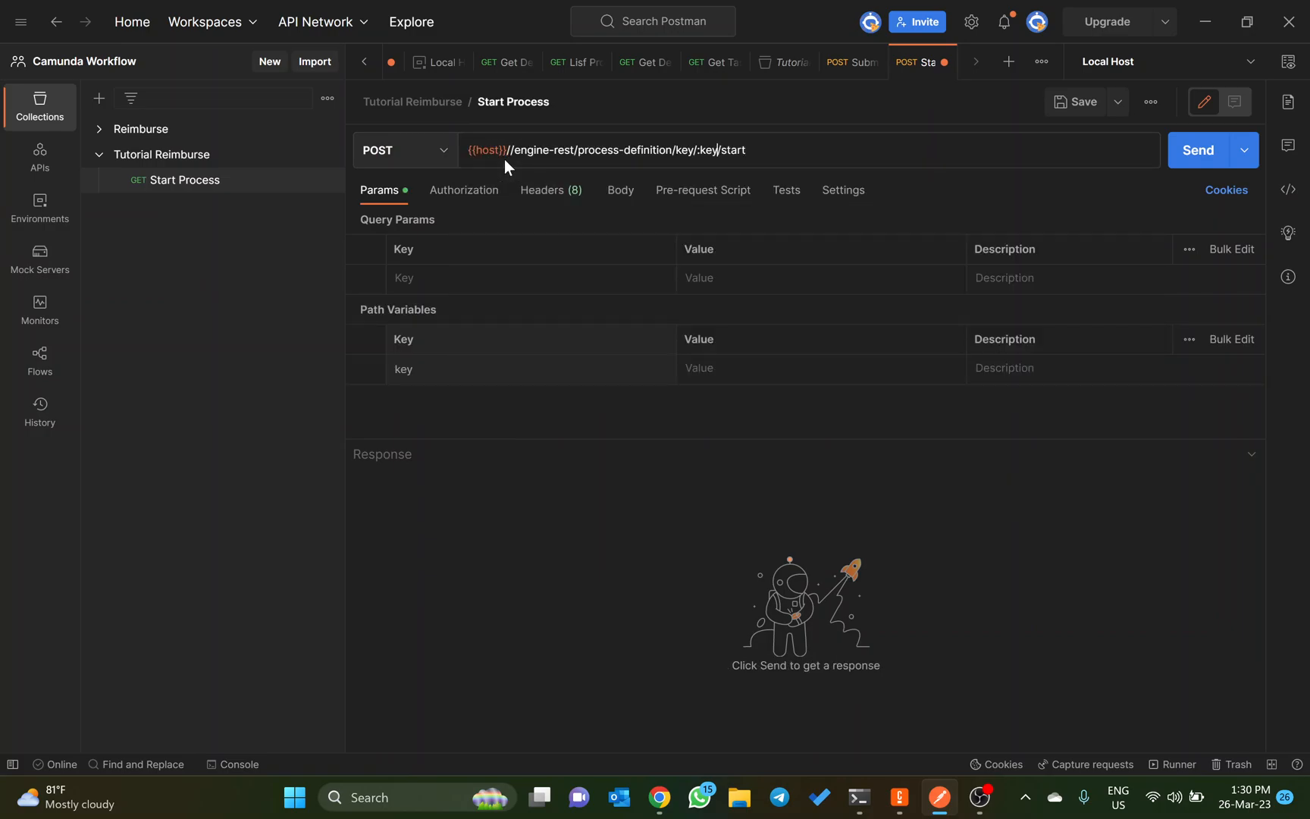
key("ctrl+Left")
key("ctrl+Left")
key("ctrl+Left")
key("ctrl+Left")
key("ctrl+Left")
key("ctrl+Left")
key("BackSpace")
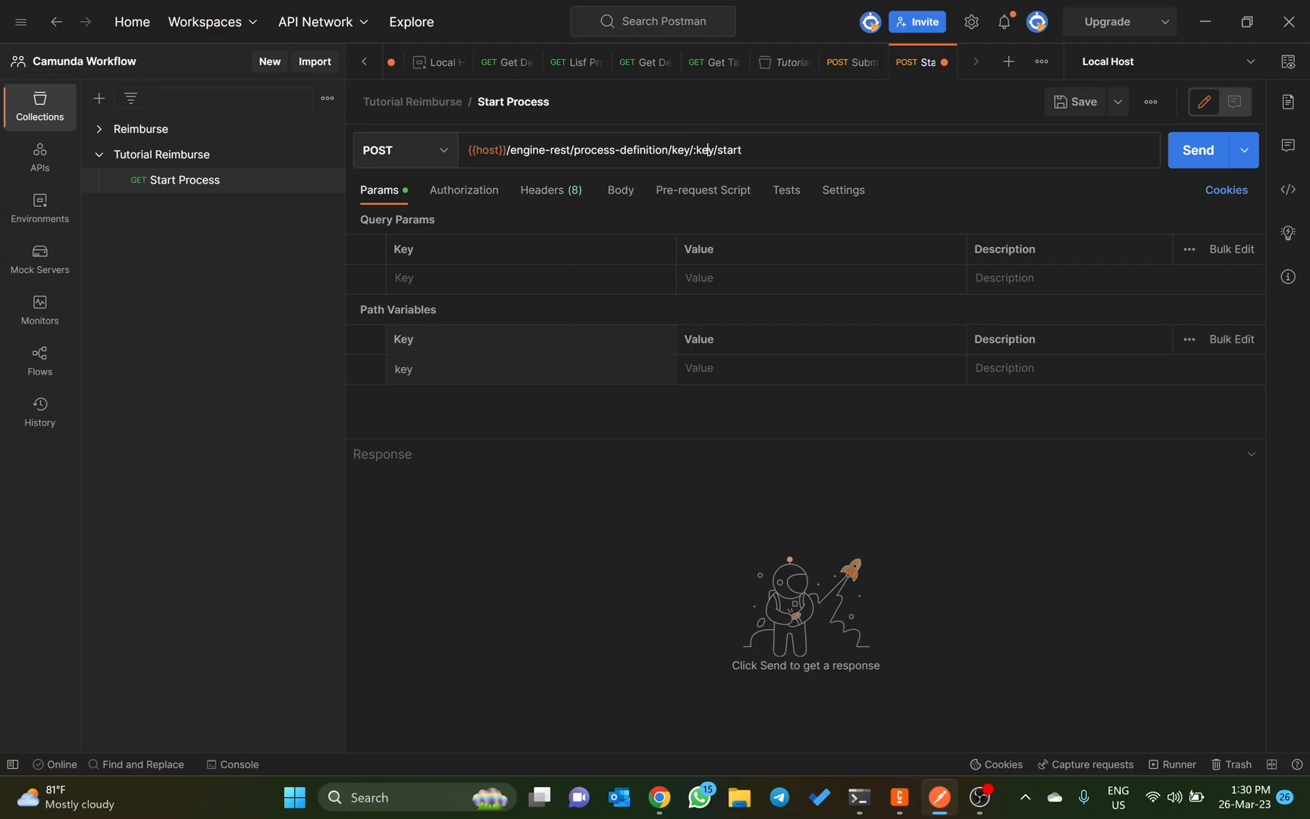
Step: Switch to Camunda Modeler and select the process ID of the Pengajuan Reimburse participant in Reimburse.bpmn for copying
key("alt+Tab")
key("alt+Tab")
key("alt+Tab")
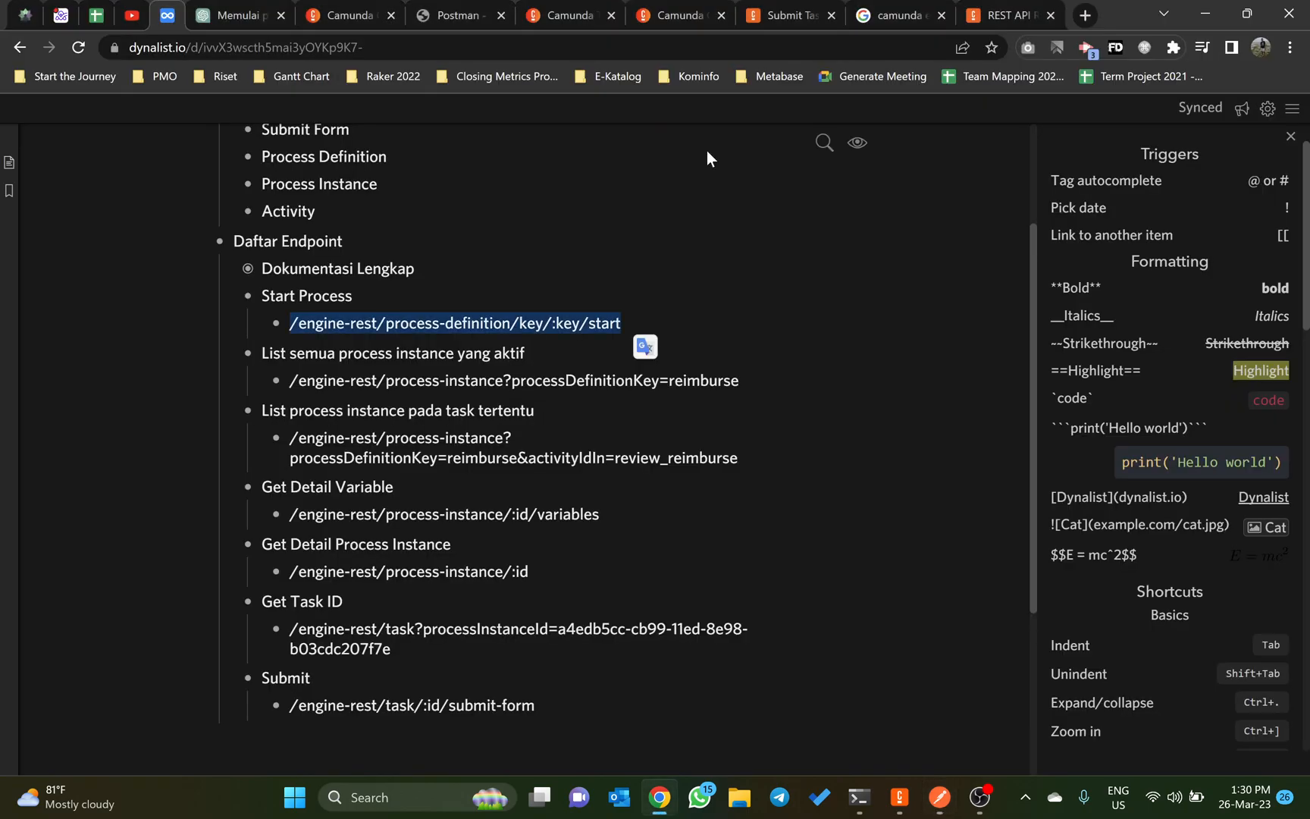
key("alt+space")
key("alt+Tab")
key("alt+Tab")
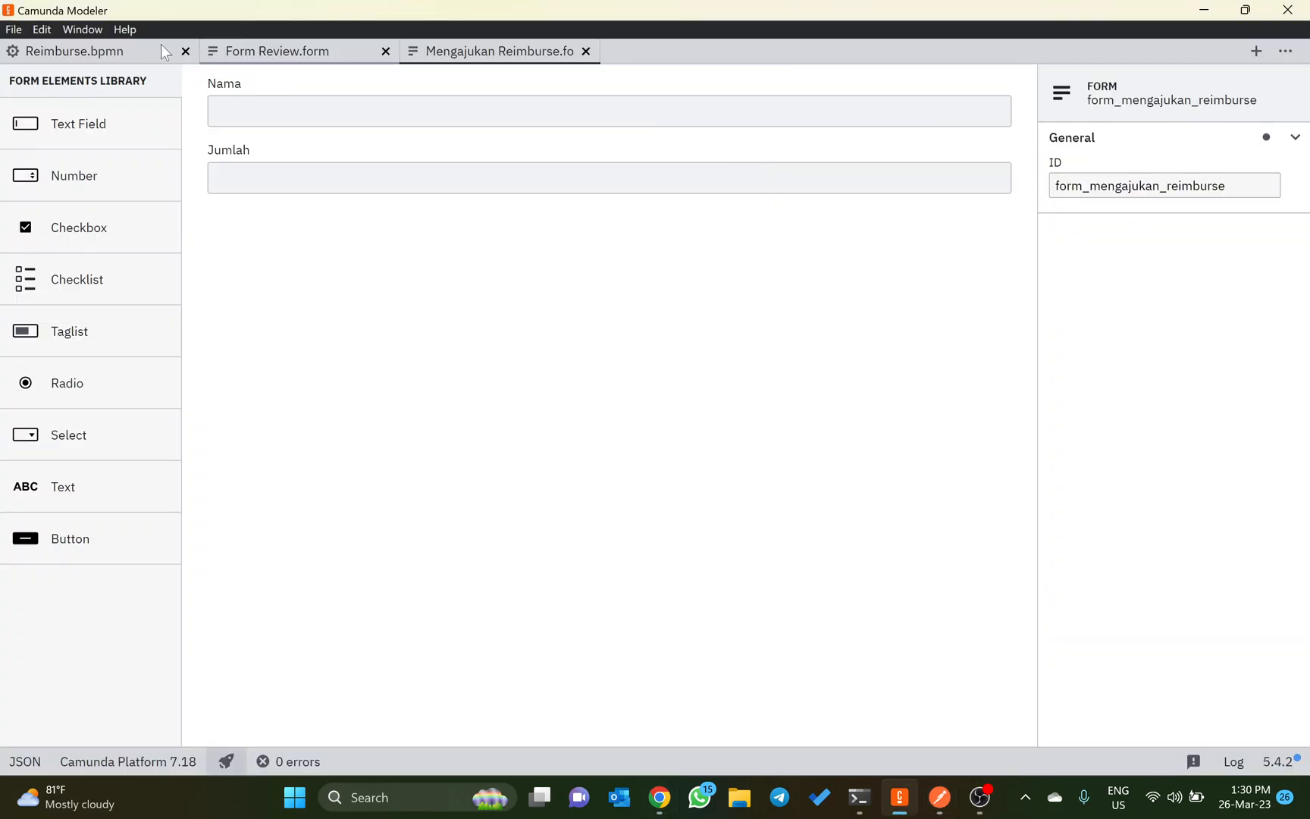
left_click(163, 52)
left_click(141, 154)
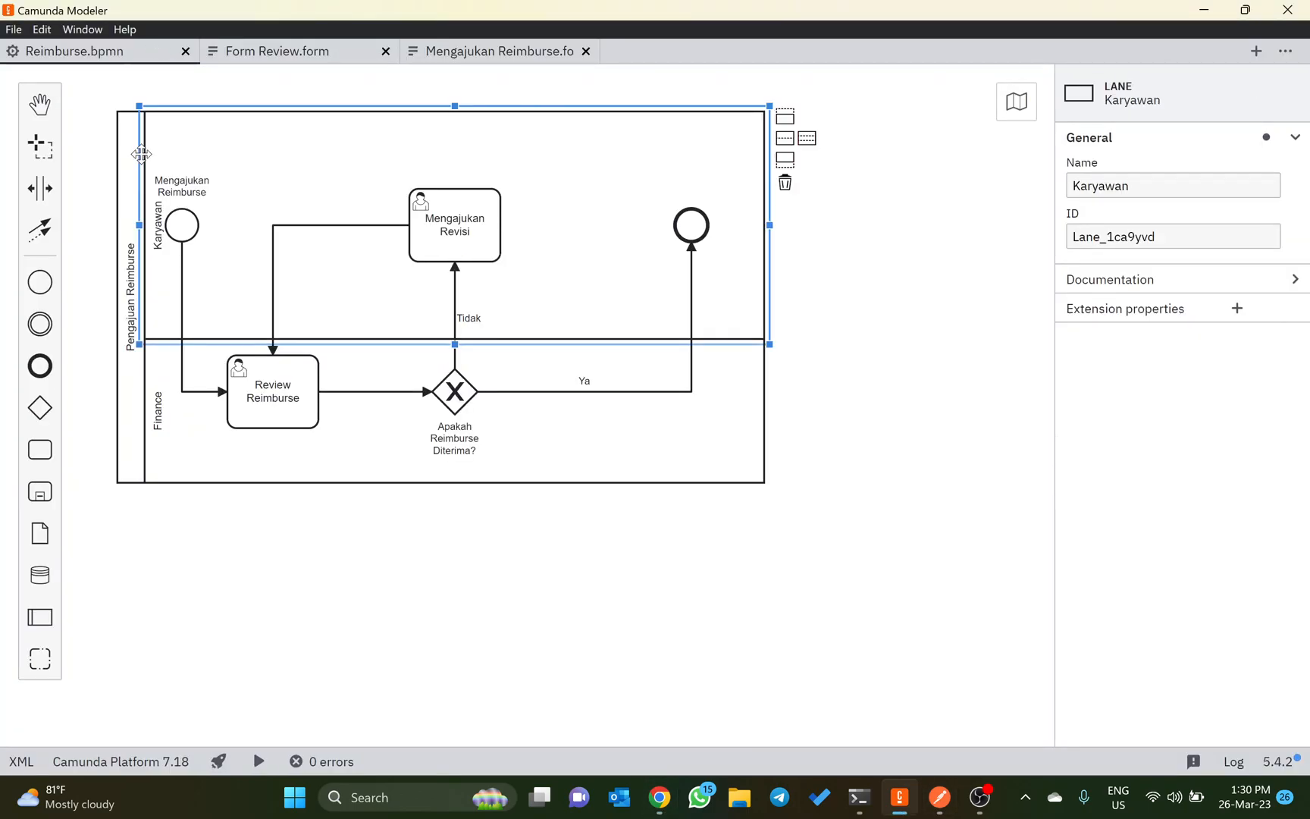
left_click(129, 142)
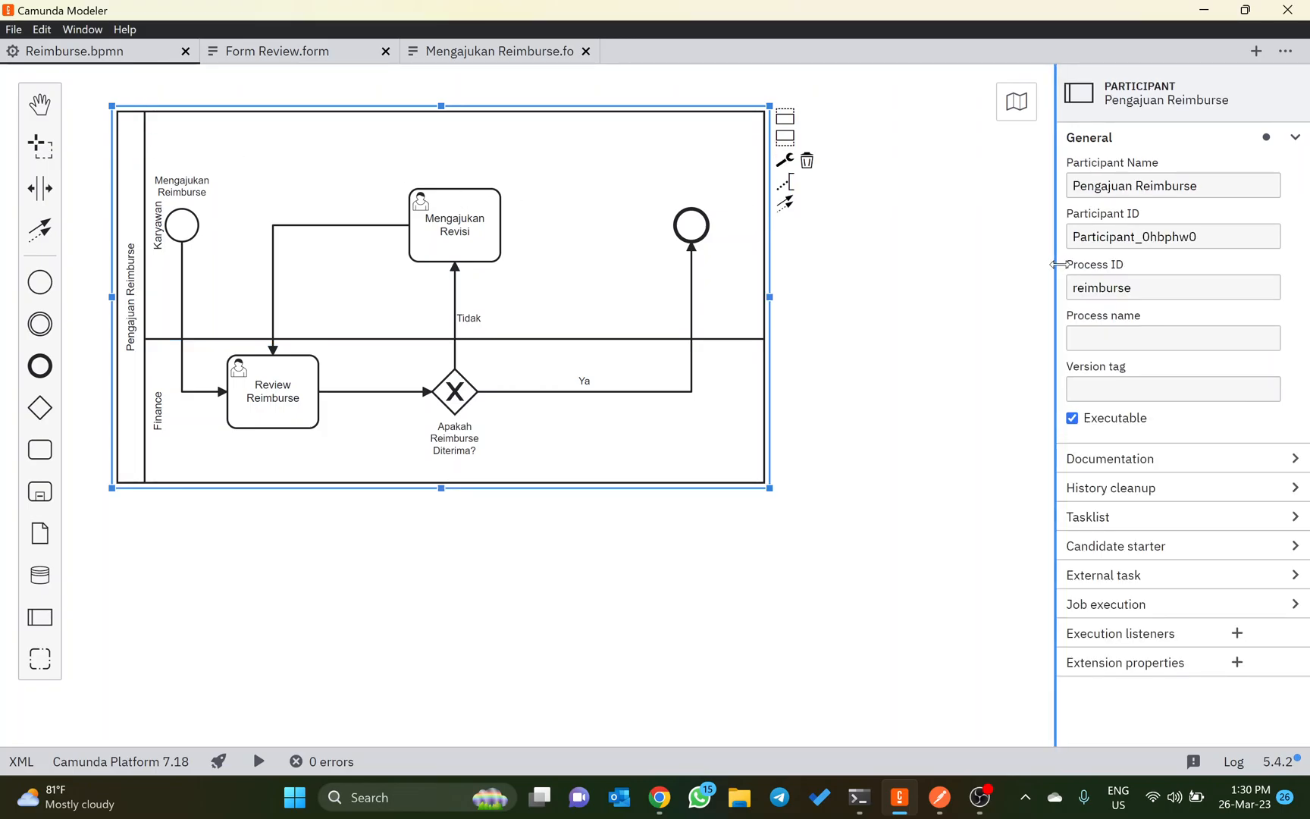
left_click(1100, 296)
key("ctrl+a")
key("ctrl+c")
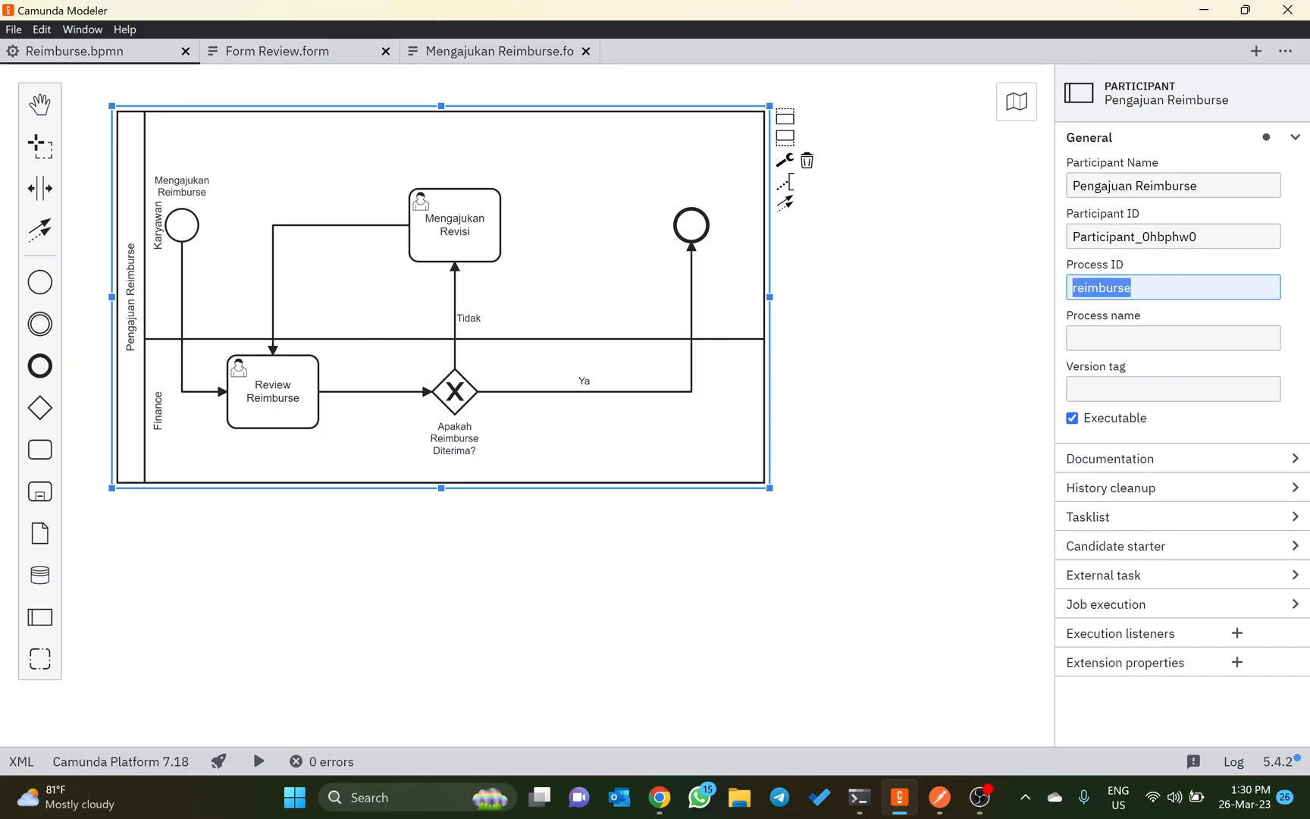
Step: Return to Postman, set the path variable key to reimburse, and save the Start Process request
key("alt+Tab")
key("alt+Tab")
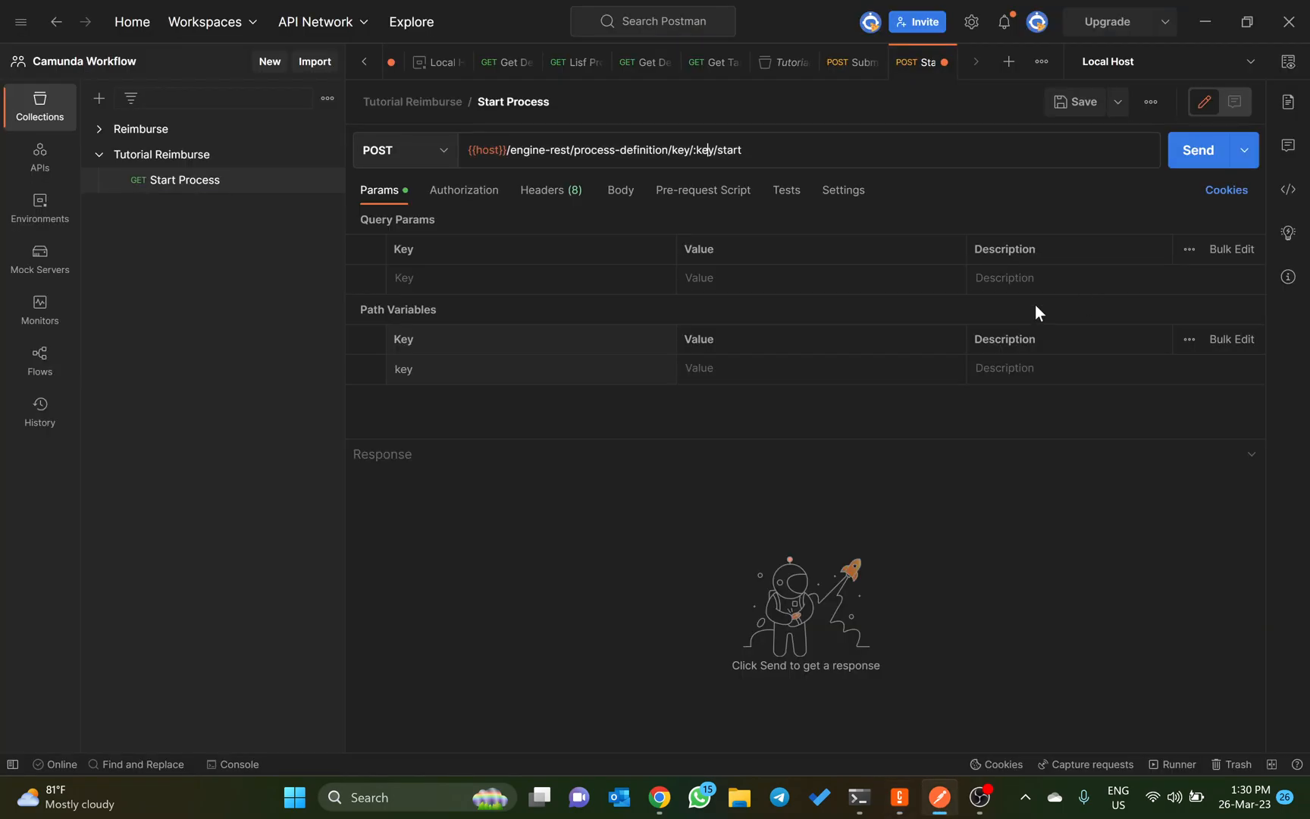
left_click(745, 368)
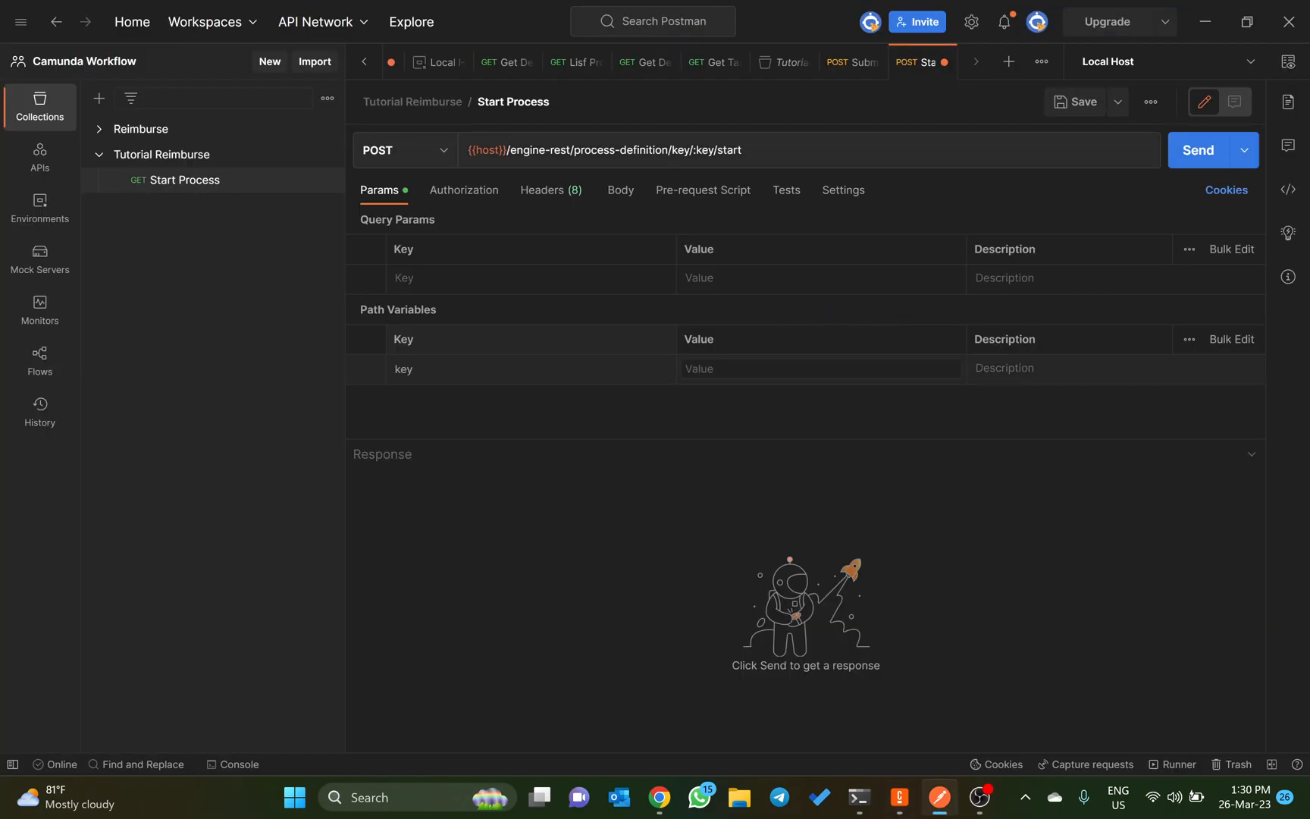
key("ctrl+v")
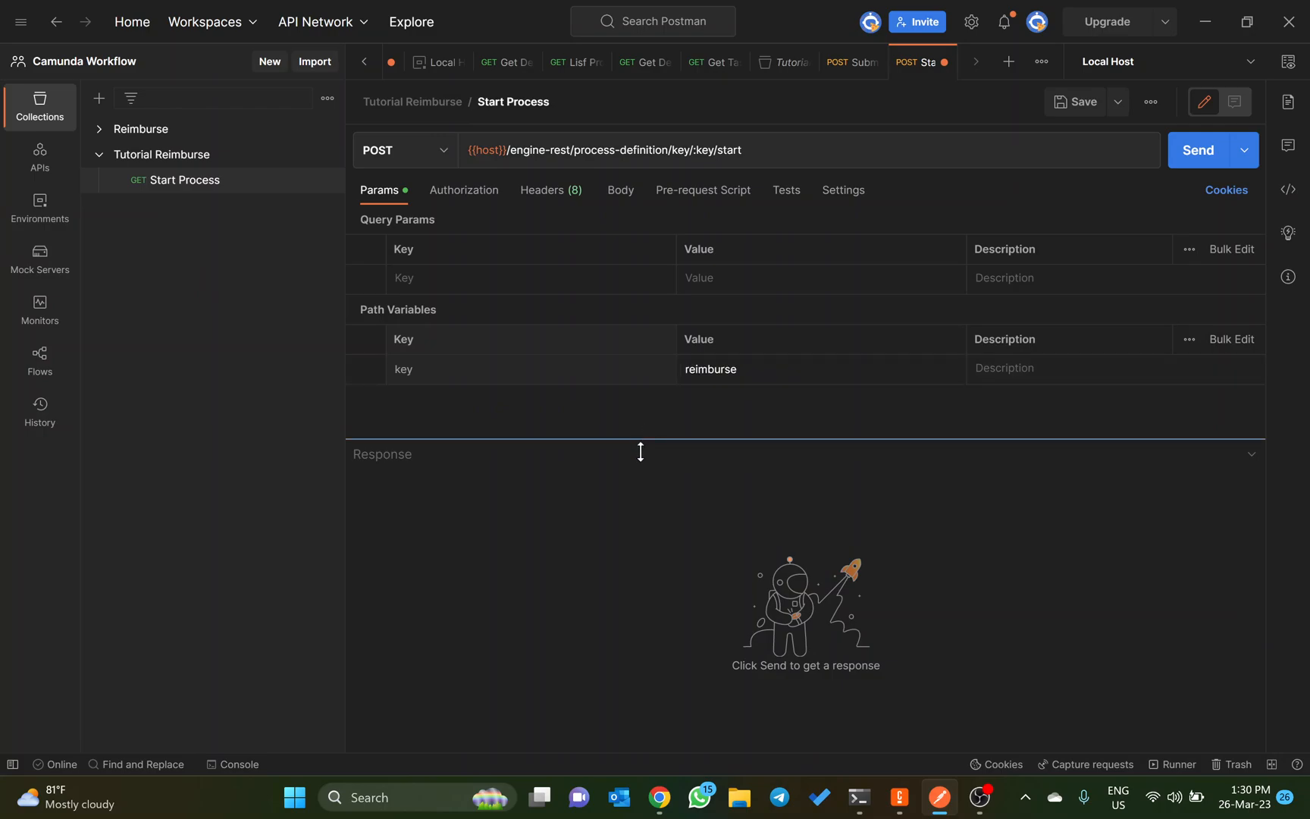
key("ctrl+s")
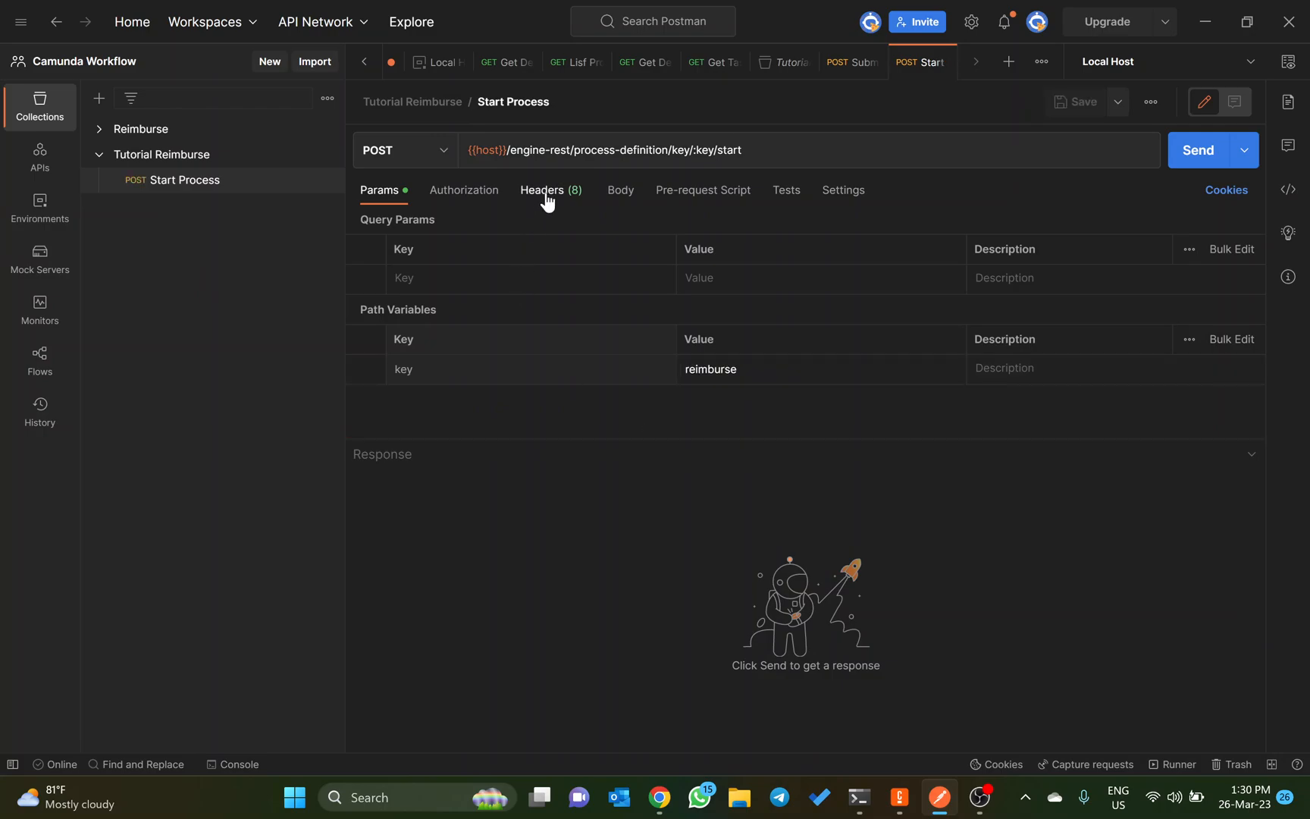
Step: Add a Content-Type header with the value application/json and set the request body format to raw JSON
left_click(546, 191)
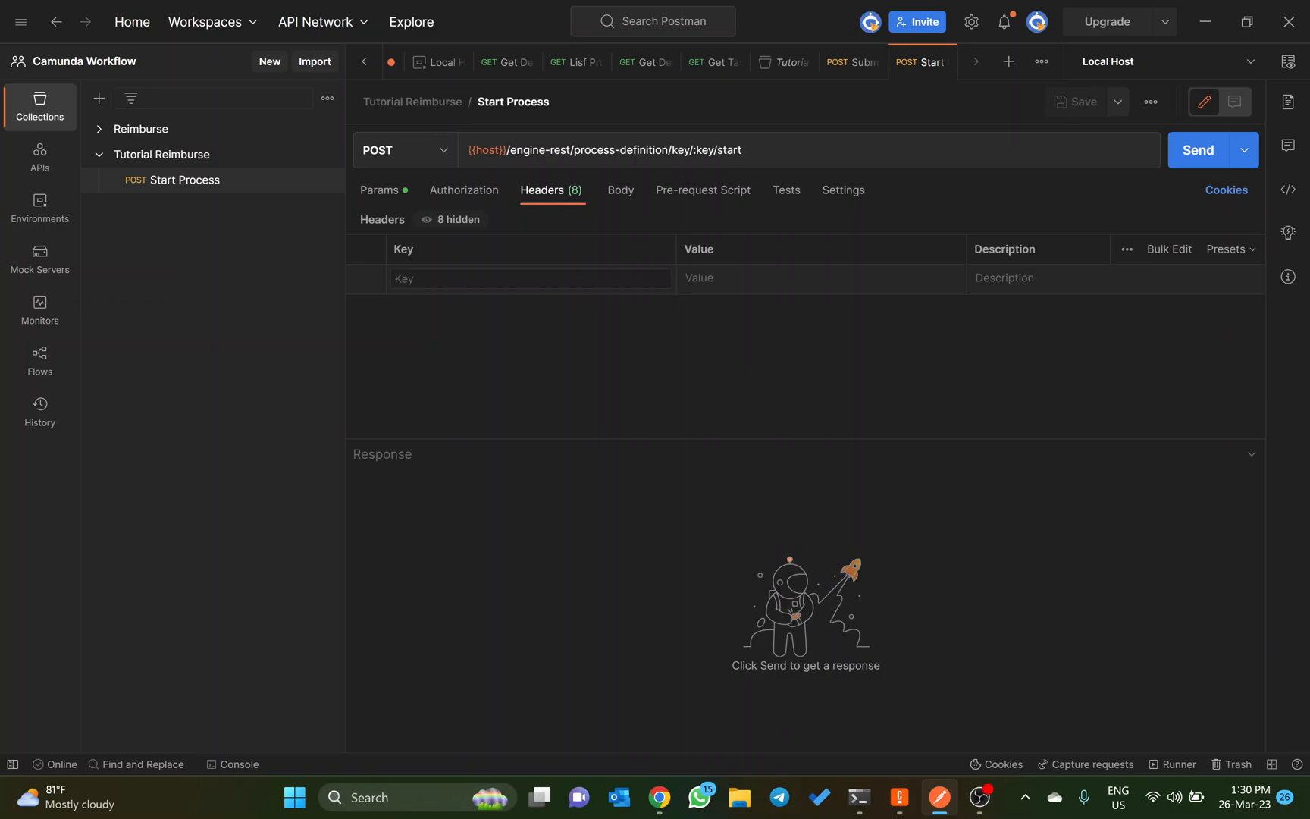
type("Cont")
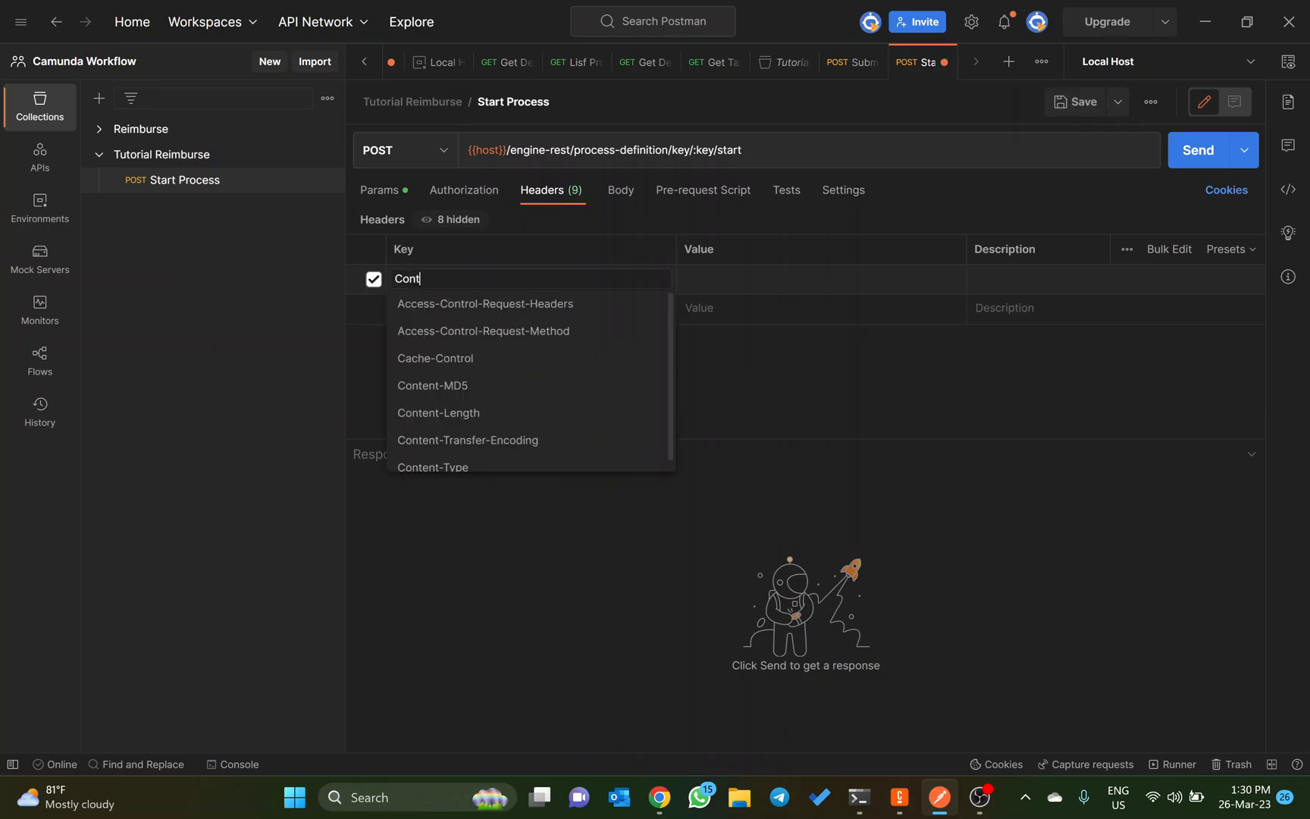
key("Down")
key("Down")
key("Down")
key("Down")
key("Down")
key("Down")
key("Down")
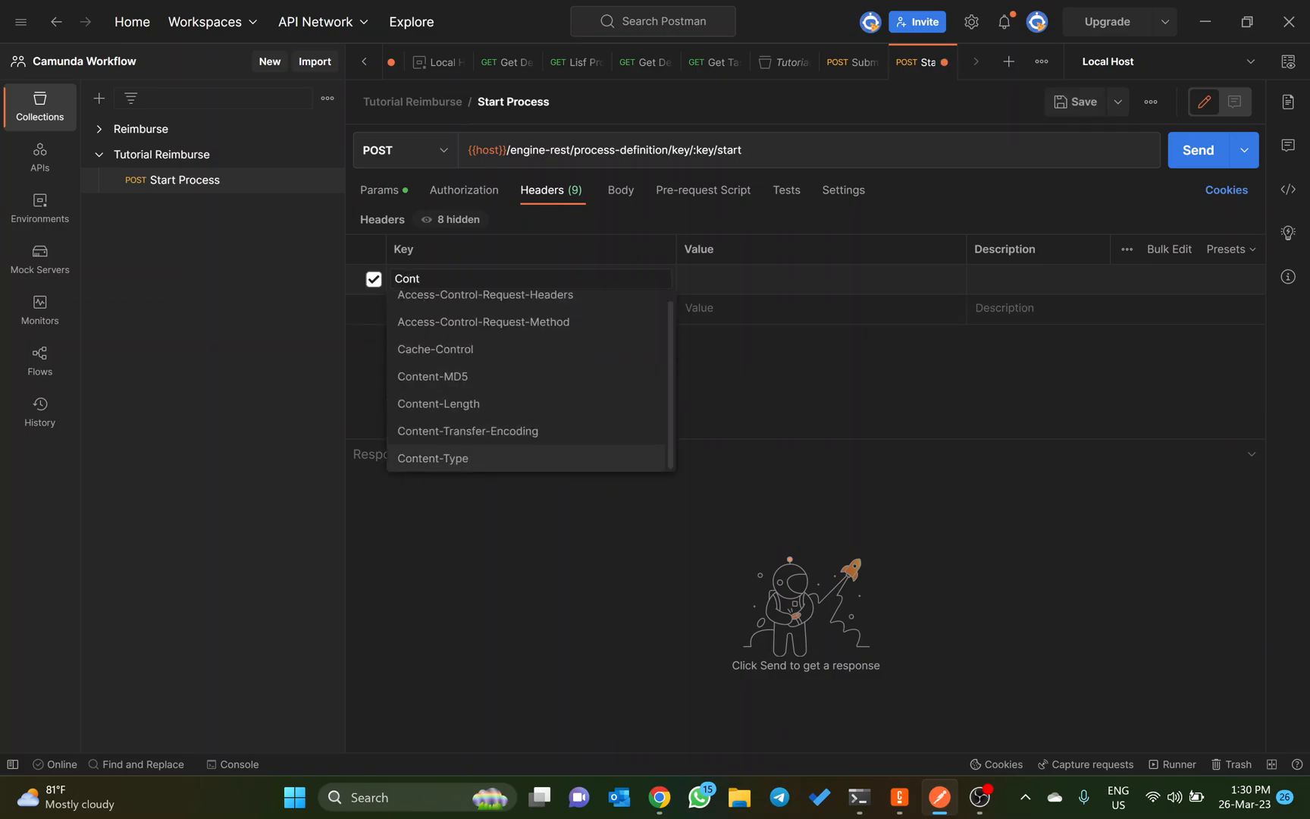
key("Return")
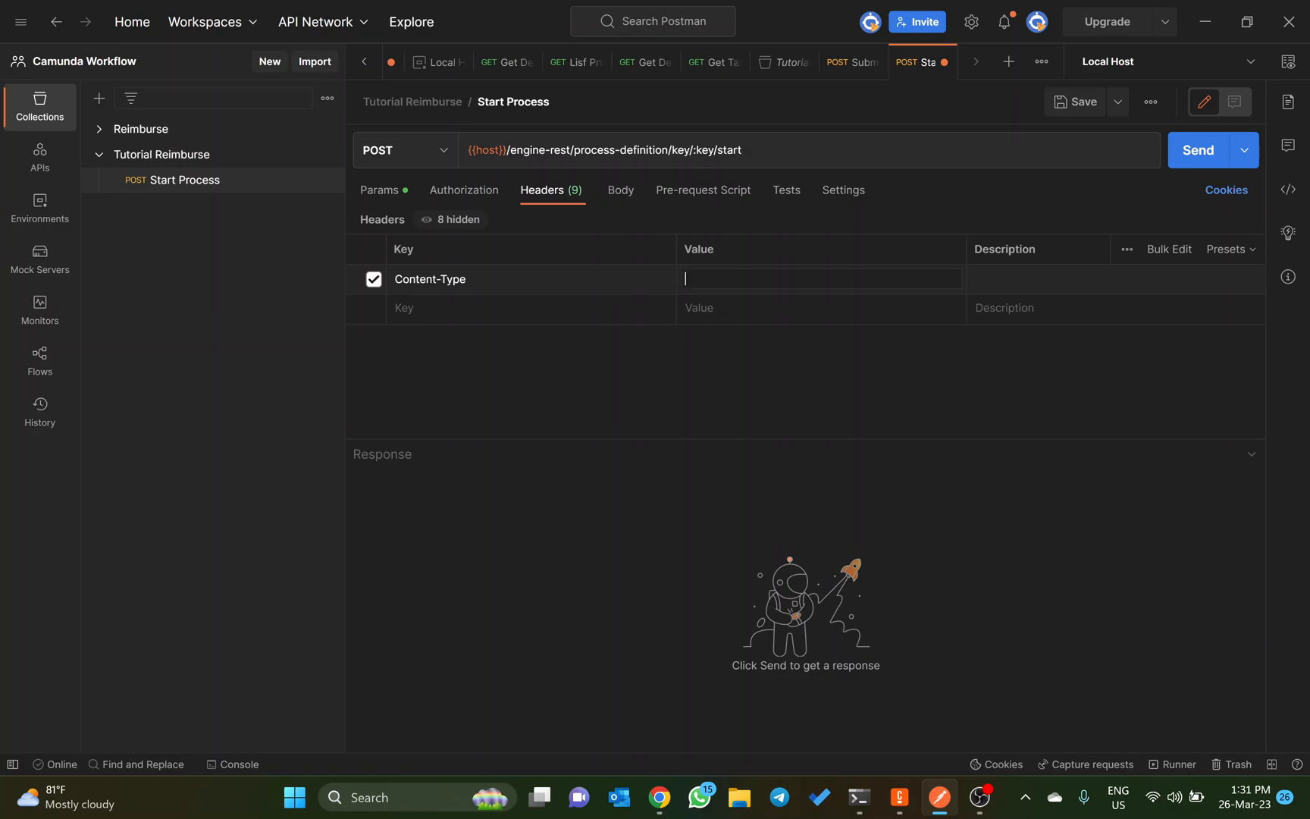
type("app")
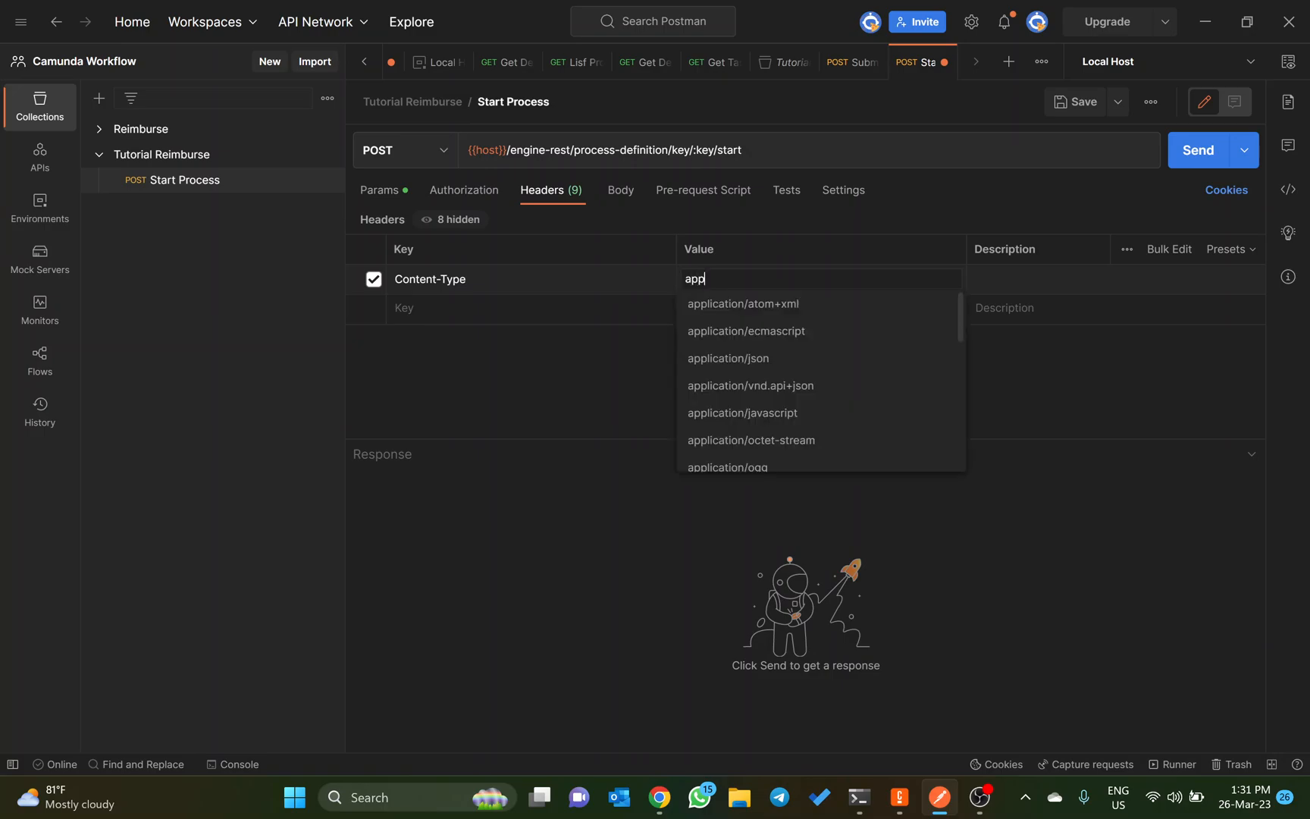
key("Down")
key("Down")
key("Down")
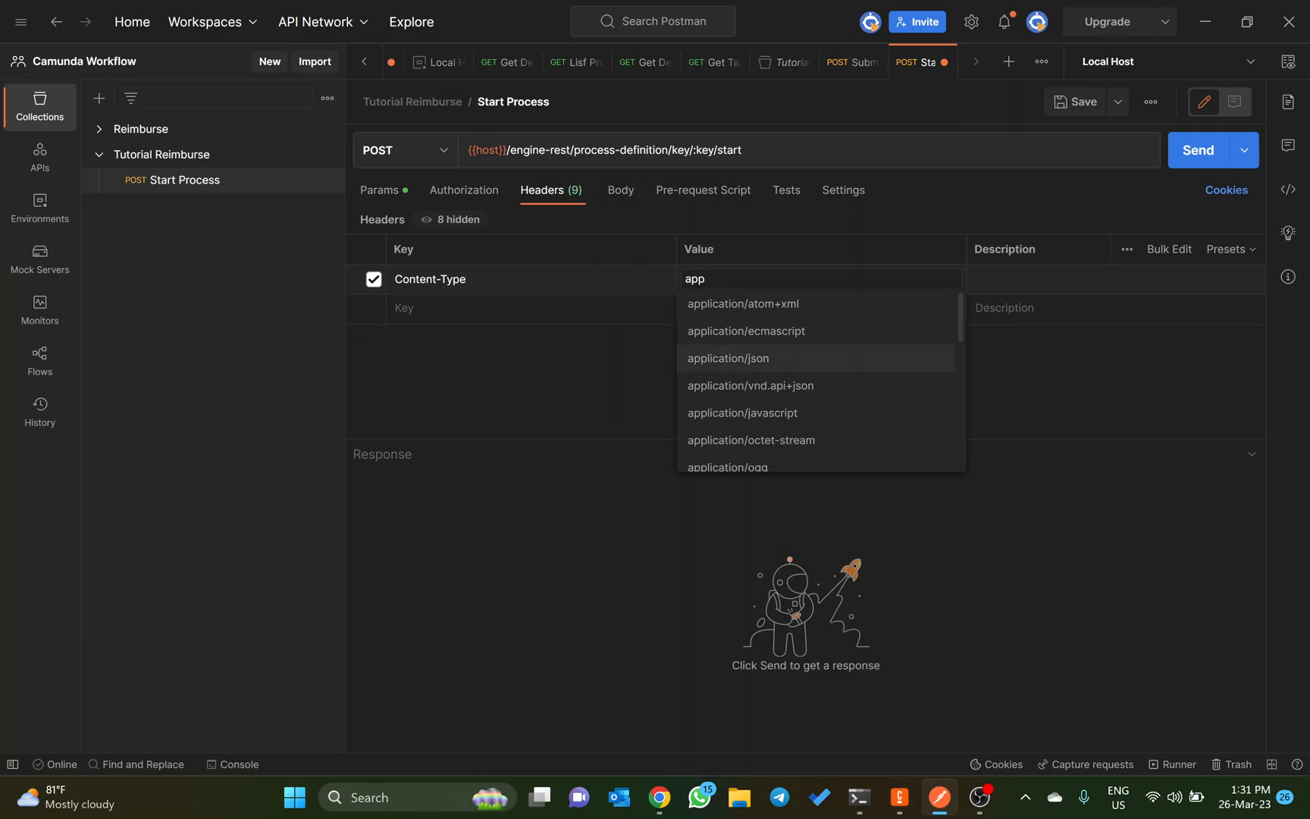
key("Return")
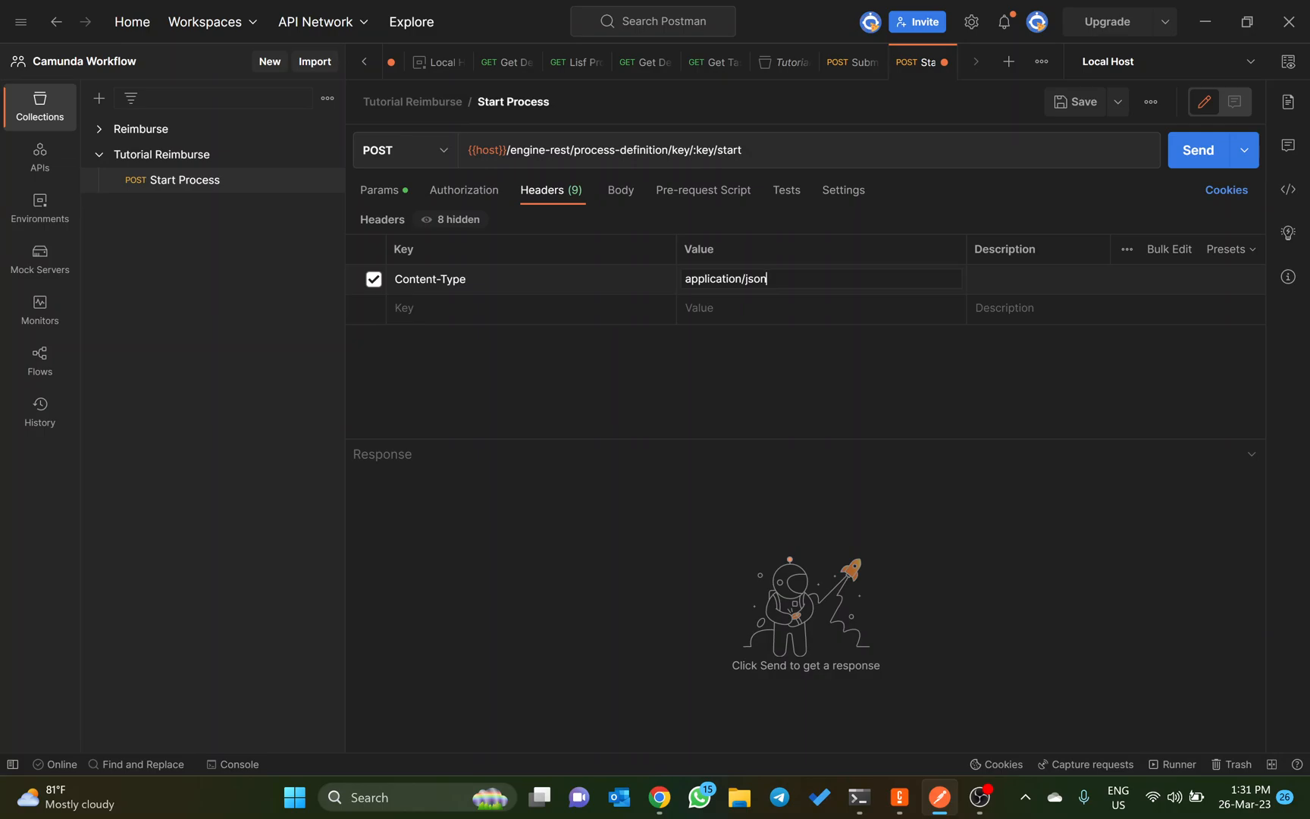
left_click(610, 200)
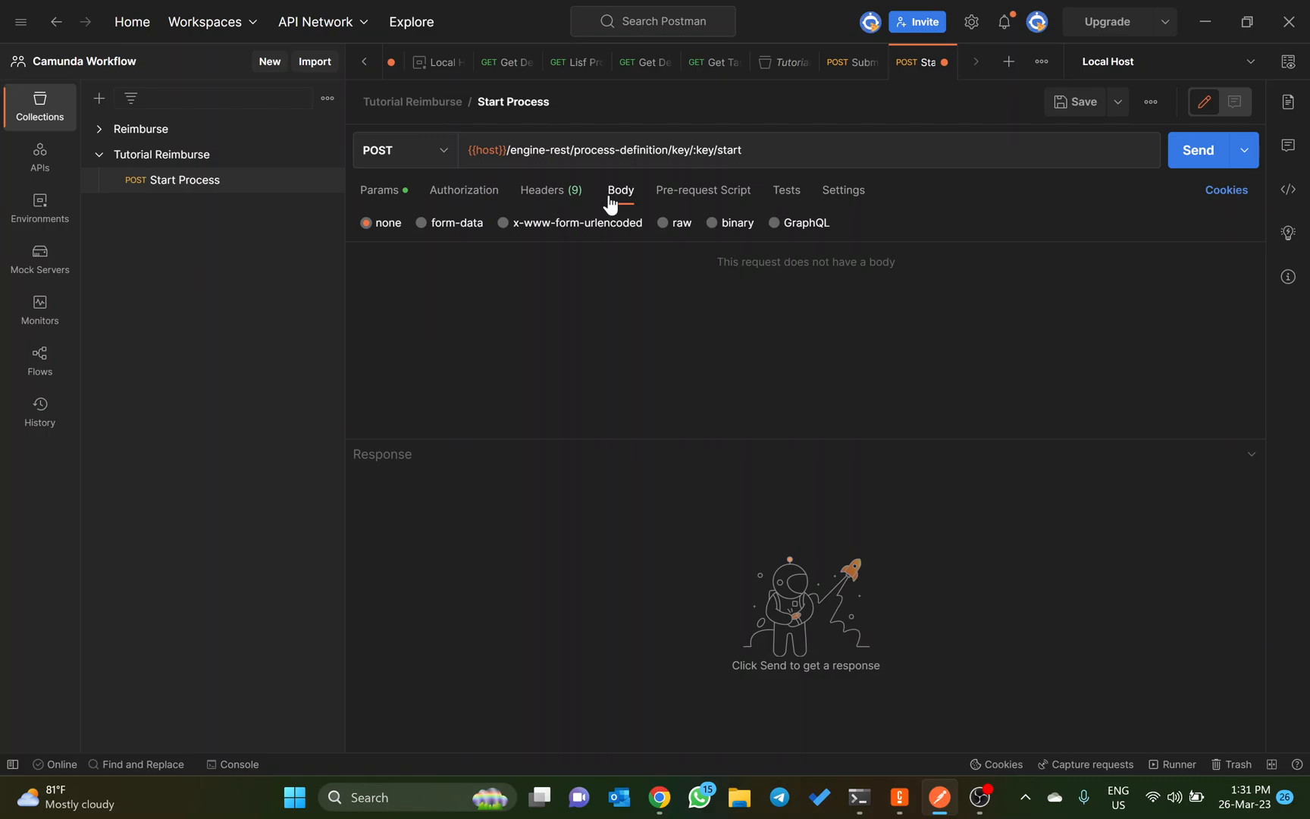
left_click(669, 220)
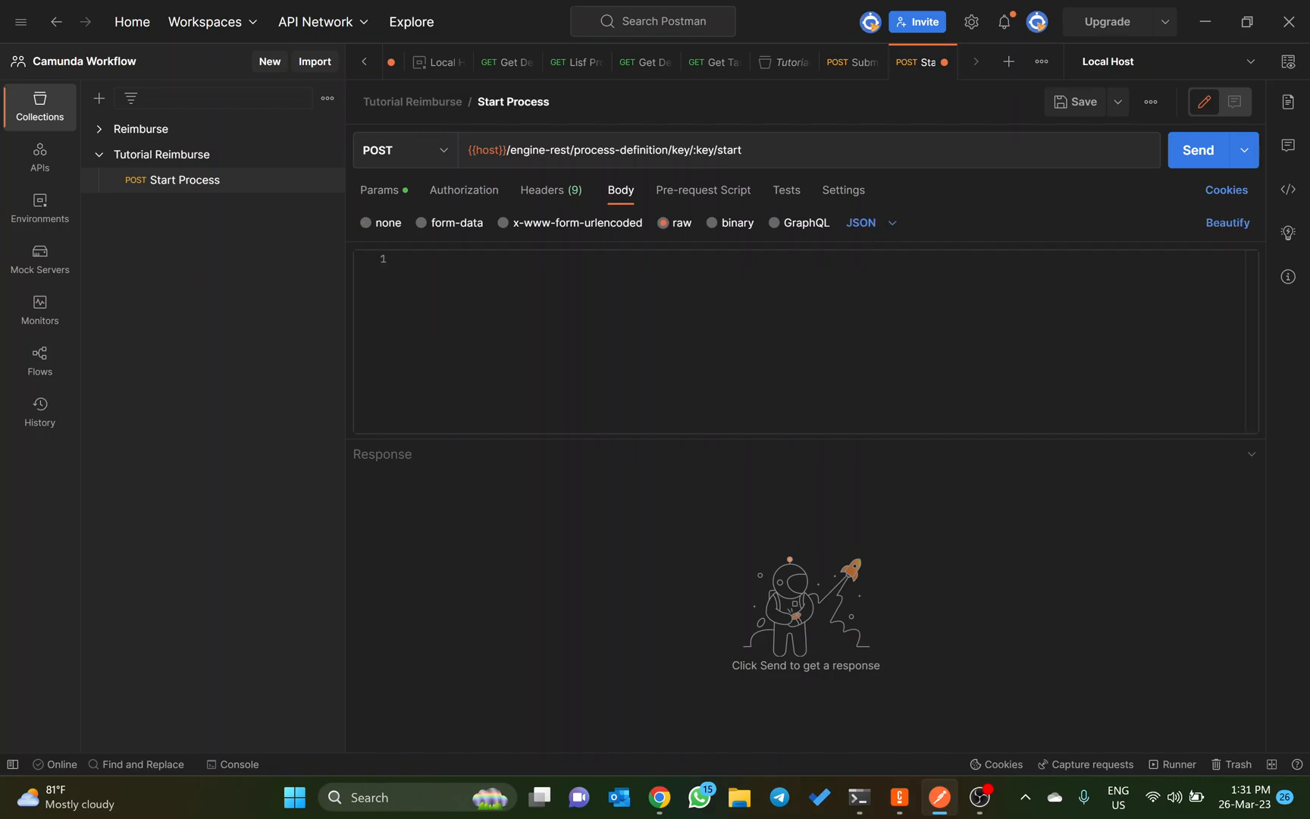
Step: Switch to the Camunda 7 documentation in Chrome and open the Start Instance page of the Process Definition REST reference
key("alt+Tab")
key("alt+Tab")
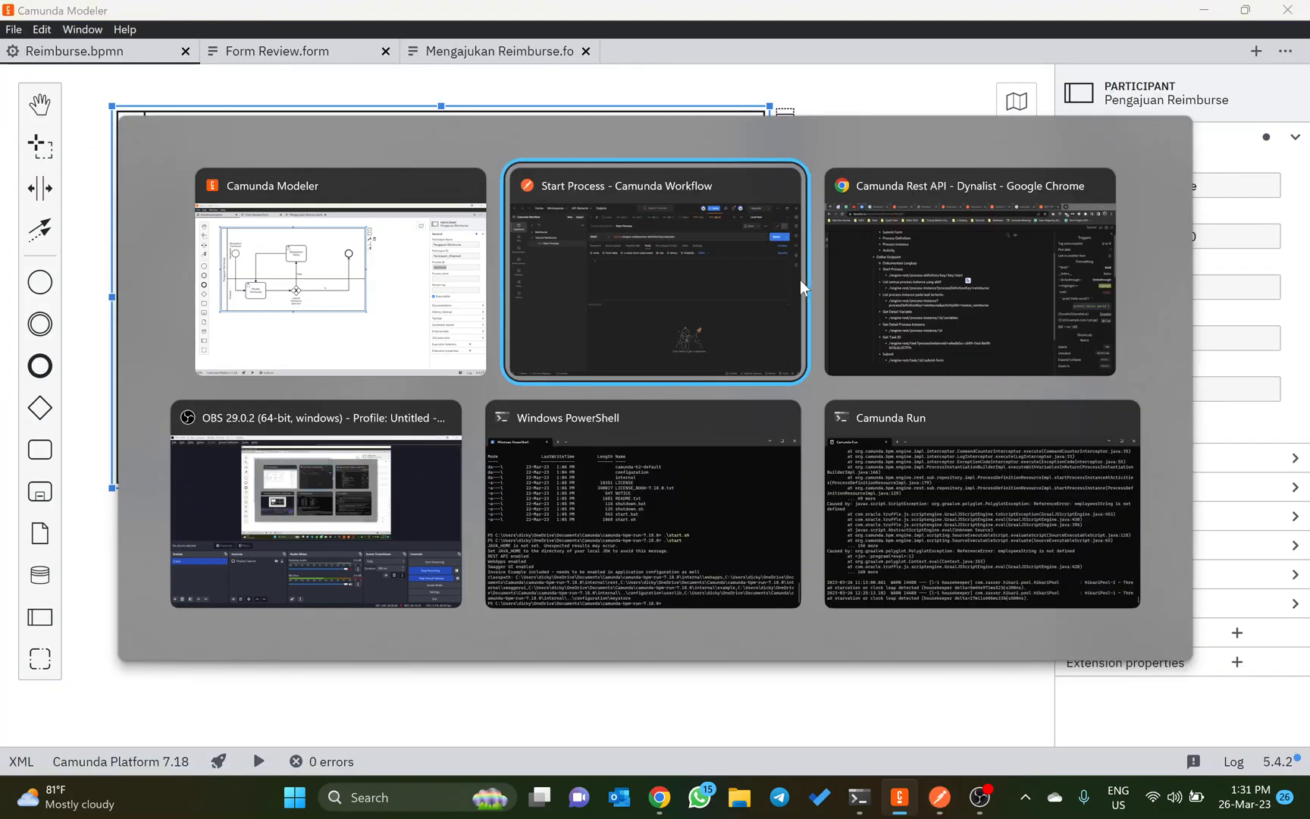
key("alt+Tab")
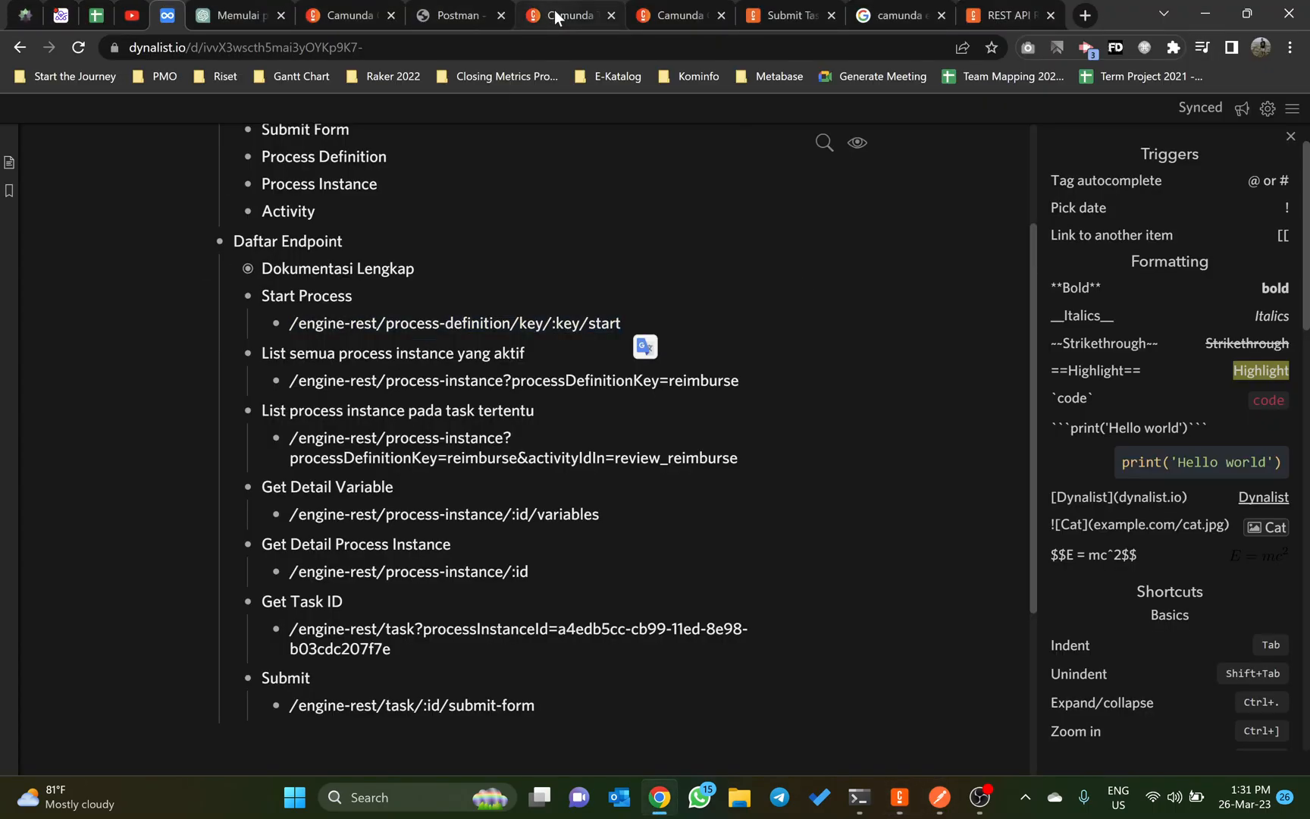
left_click(556, 17)
left_click(674, 15)
left_click(751, 16)
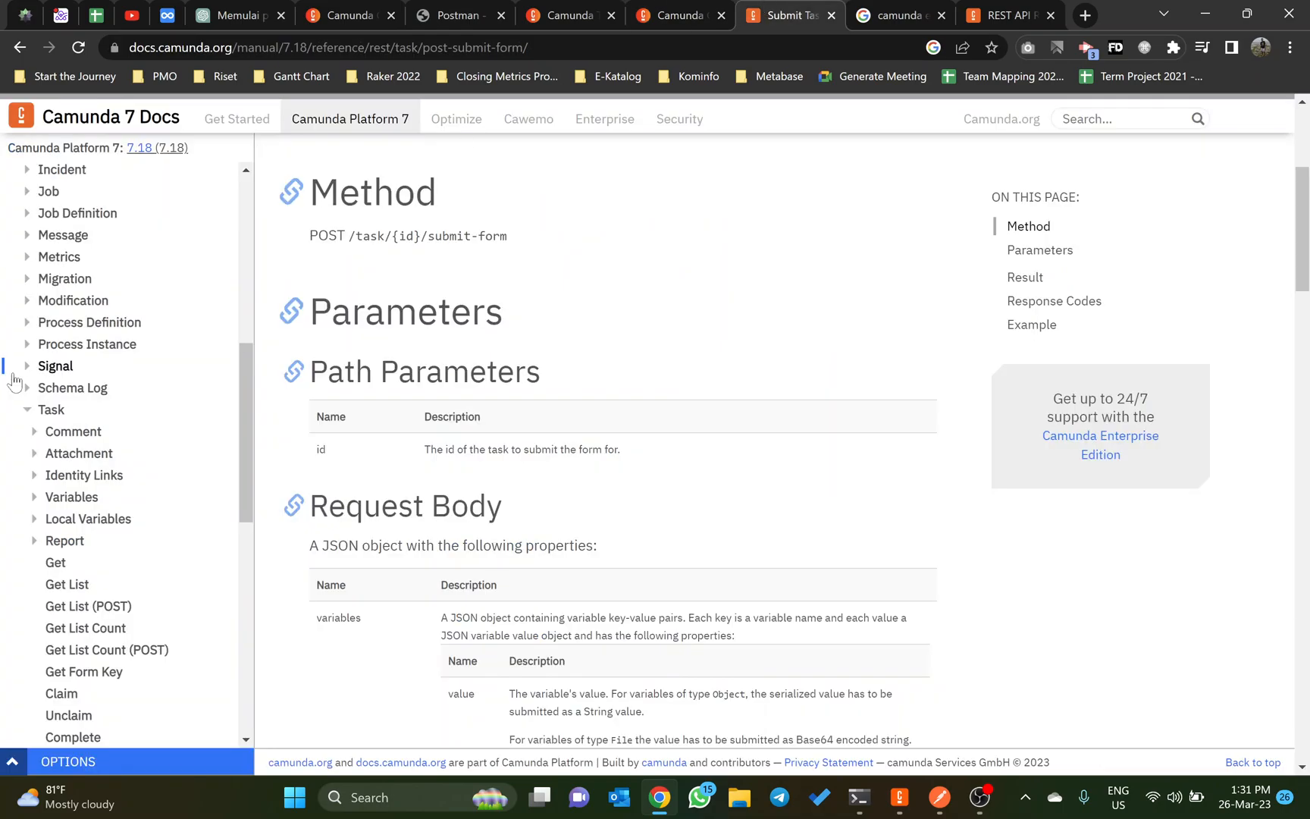
scroll(46, 372, "up", 5)
scroll(59, 363, "down", 6)
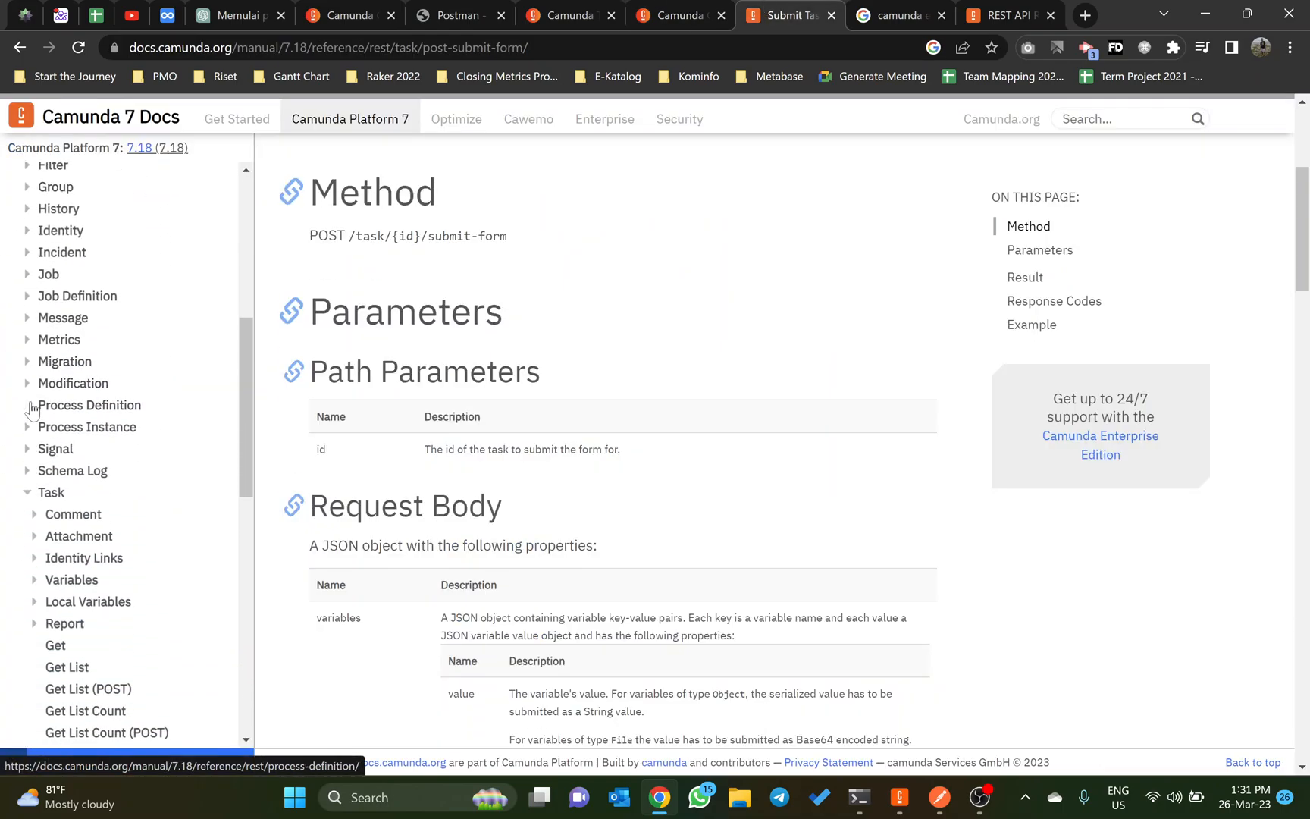
left_click(31, 406)
scroll(94, 449, "down", 1)
scroll(93, 448, "down", 1)
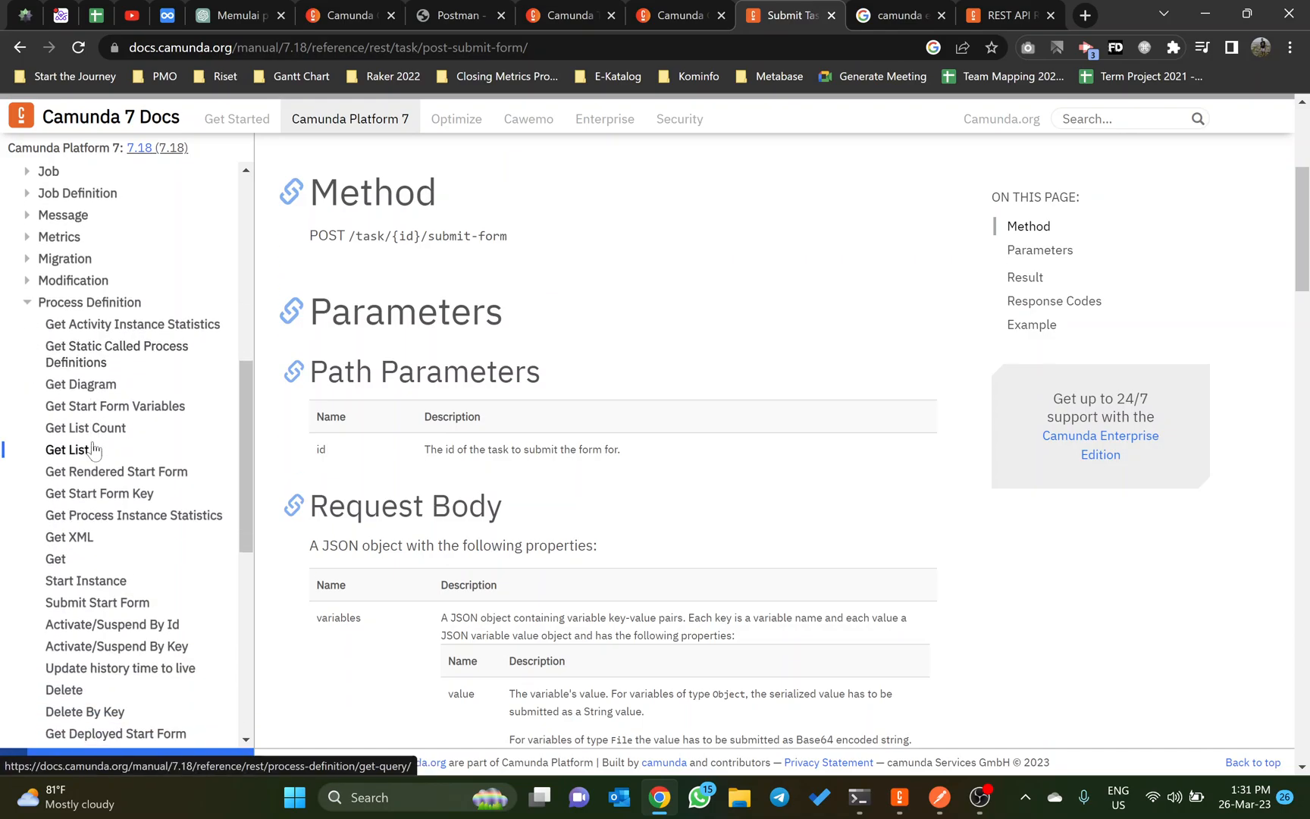
left_click(90, 580)
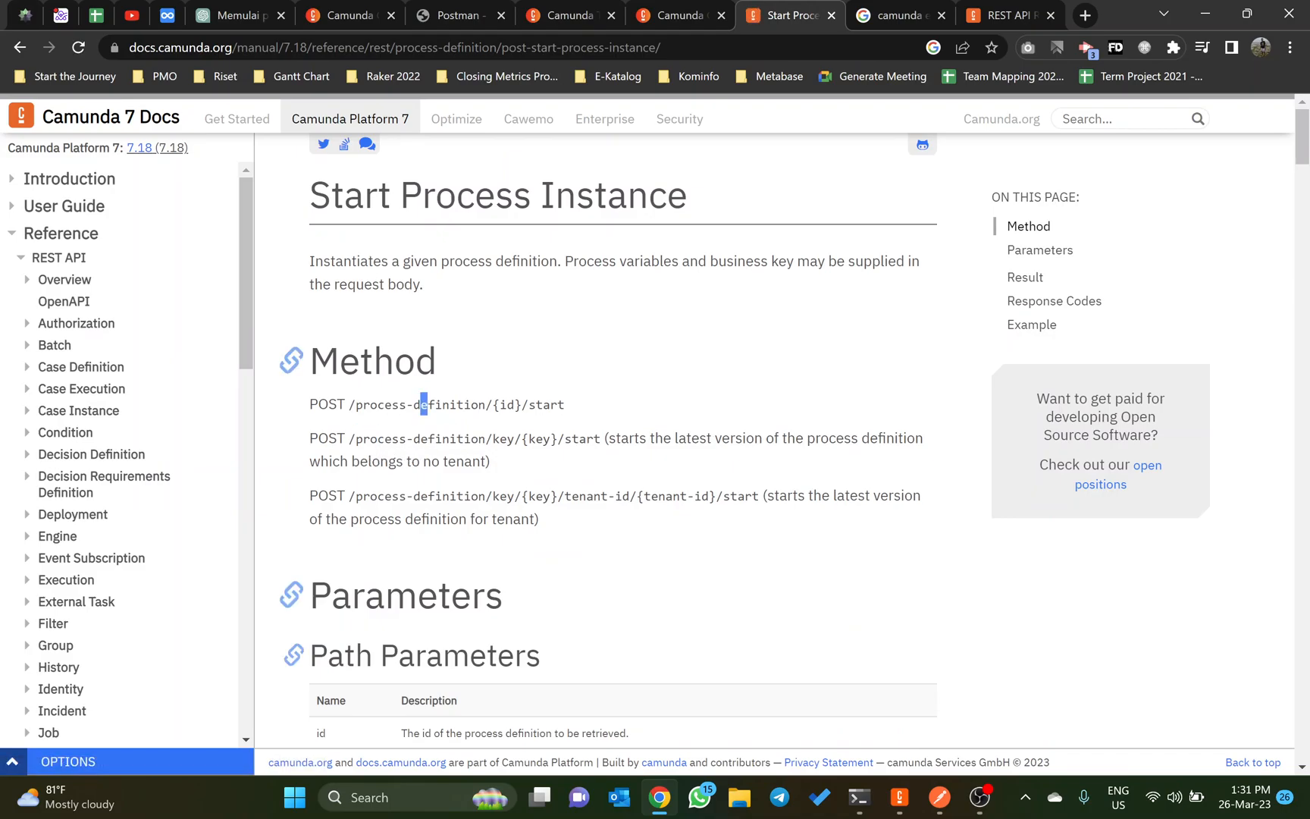
Step: Review the POST methods, path parameters and request body properties documented for starting a process instance
left_click_drag(425, 404, 457, 438)
scroll(499, 444, "down", 7)
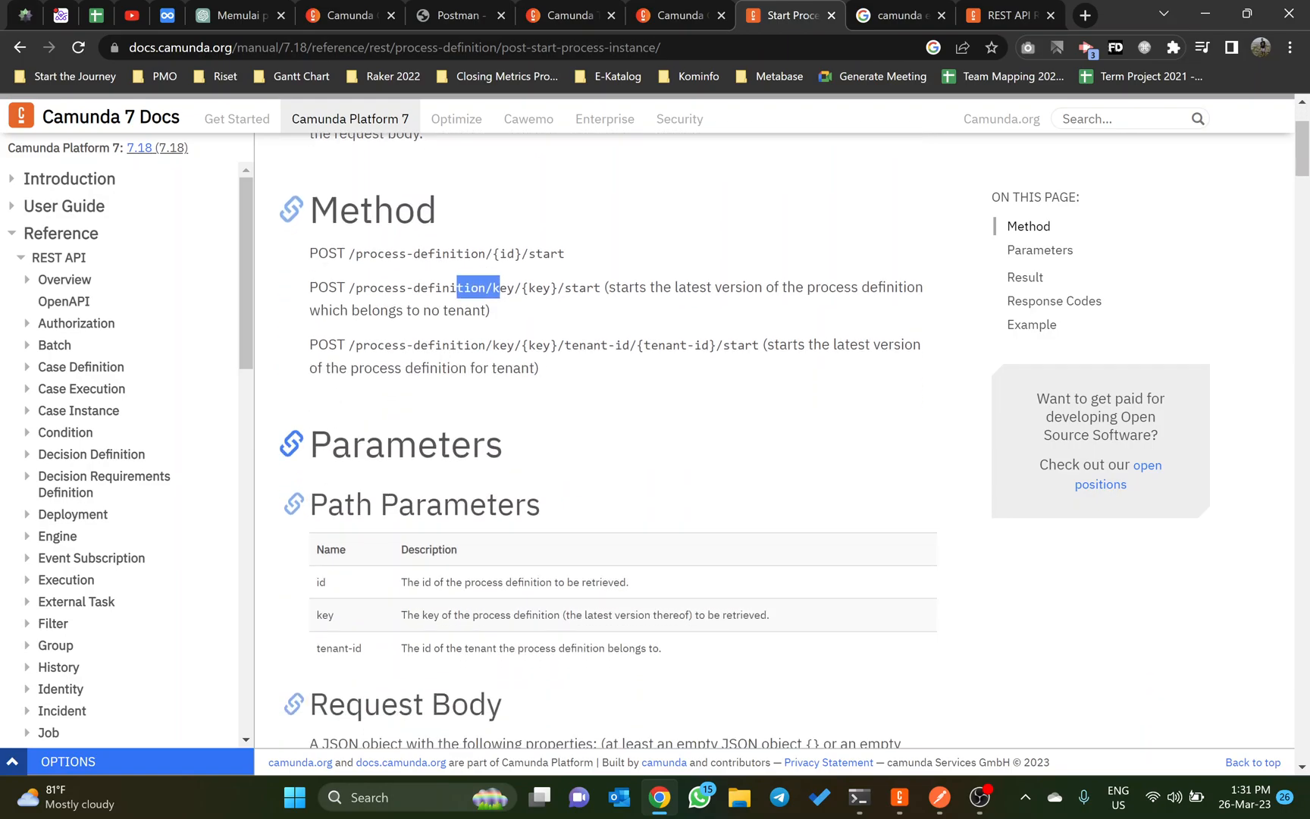
scroll(500, 443, "down", 1)
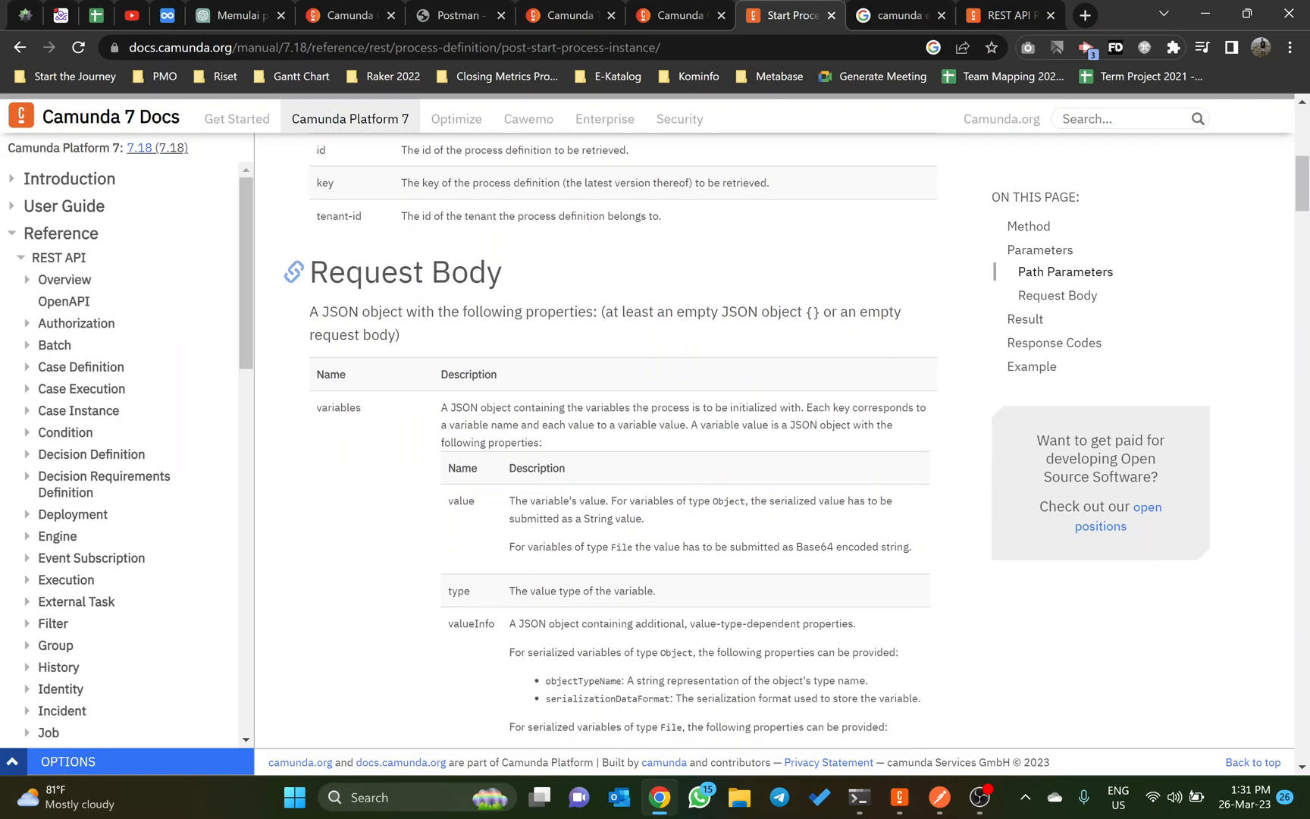
scroll(442, 500, "down", 2)
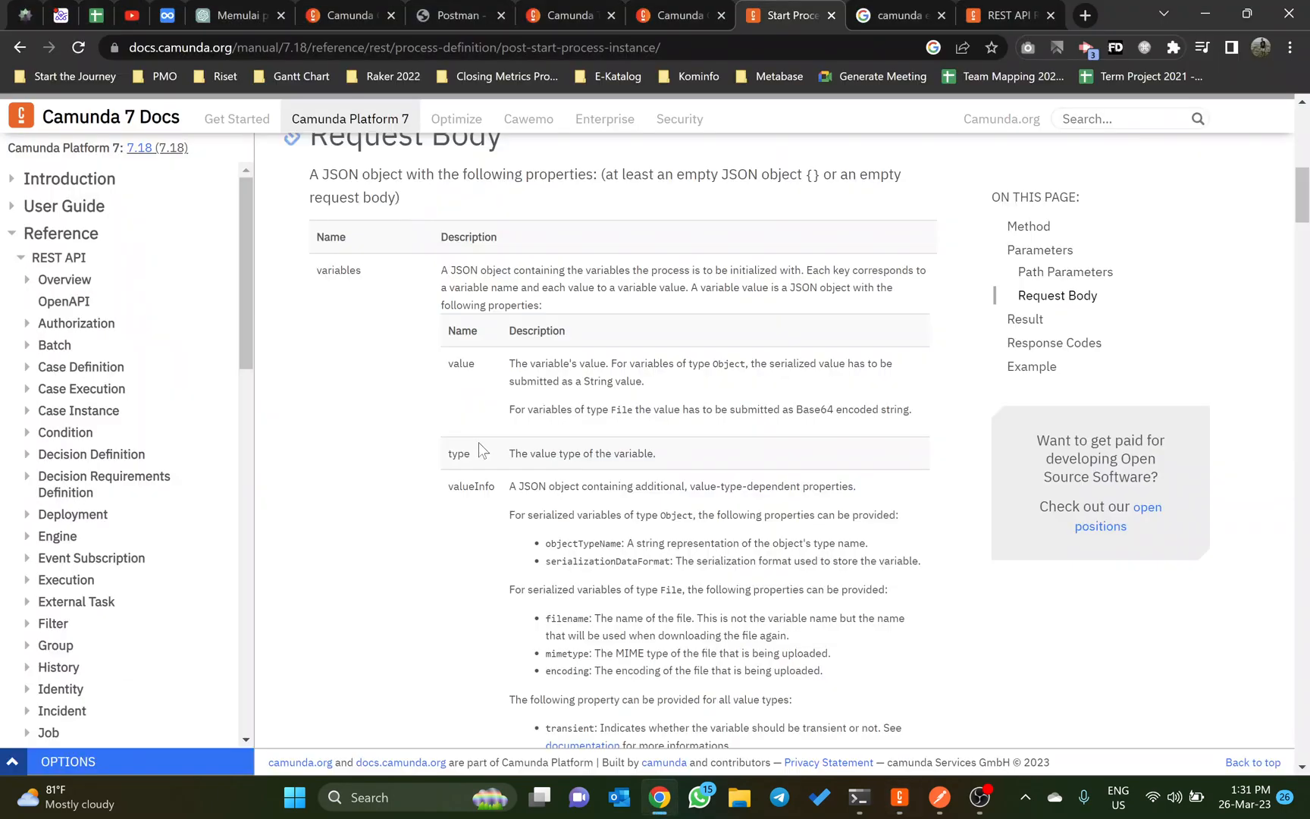
Step: Switch to Camunda Modeler and check the Mengajukan Reimburse start event and the key of its form's Nama field
key("alt+Tab")
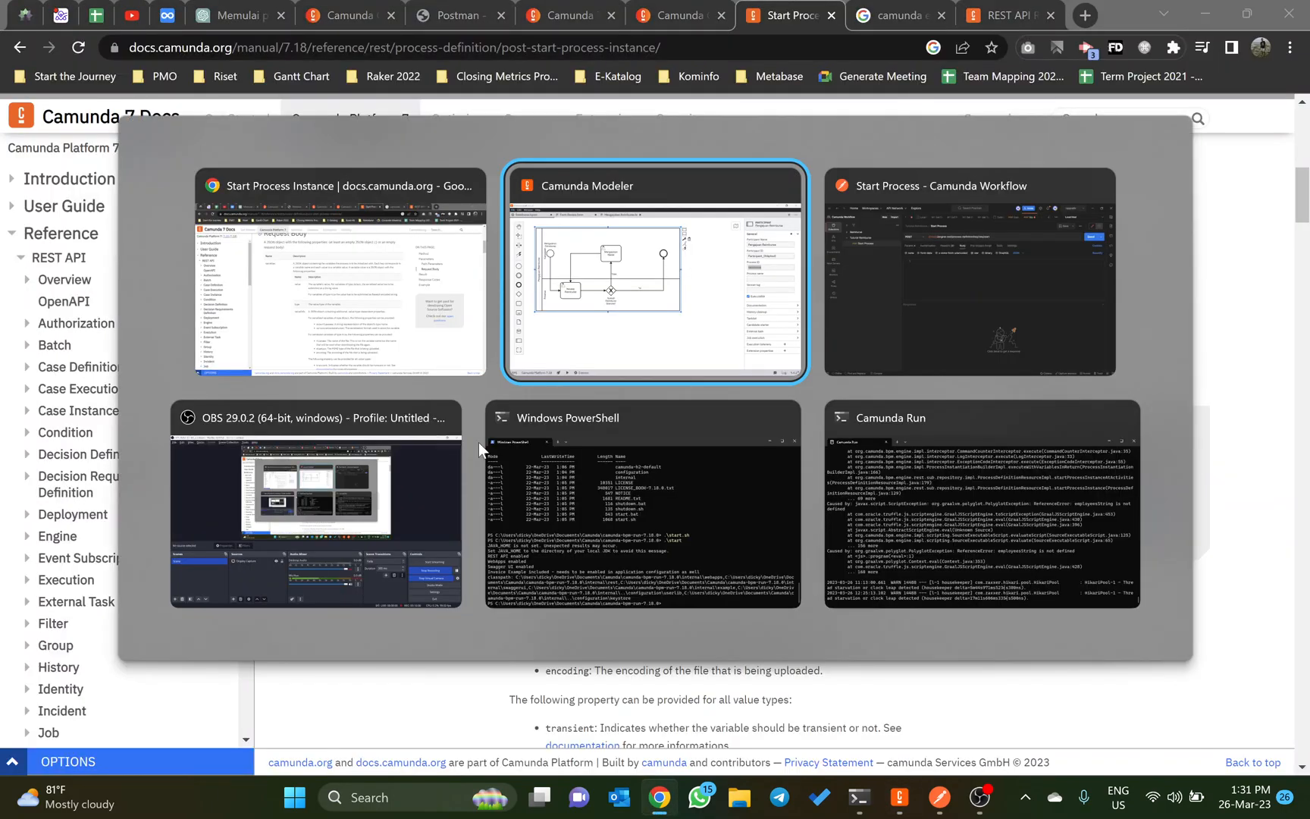
key("alt+Tab")
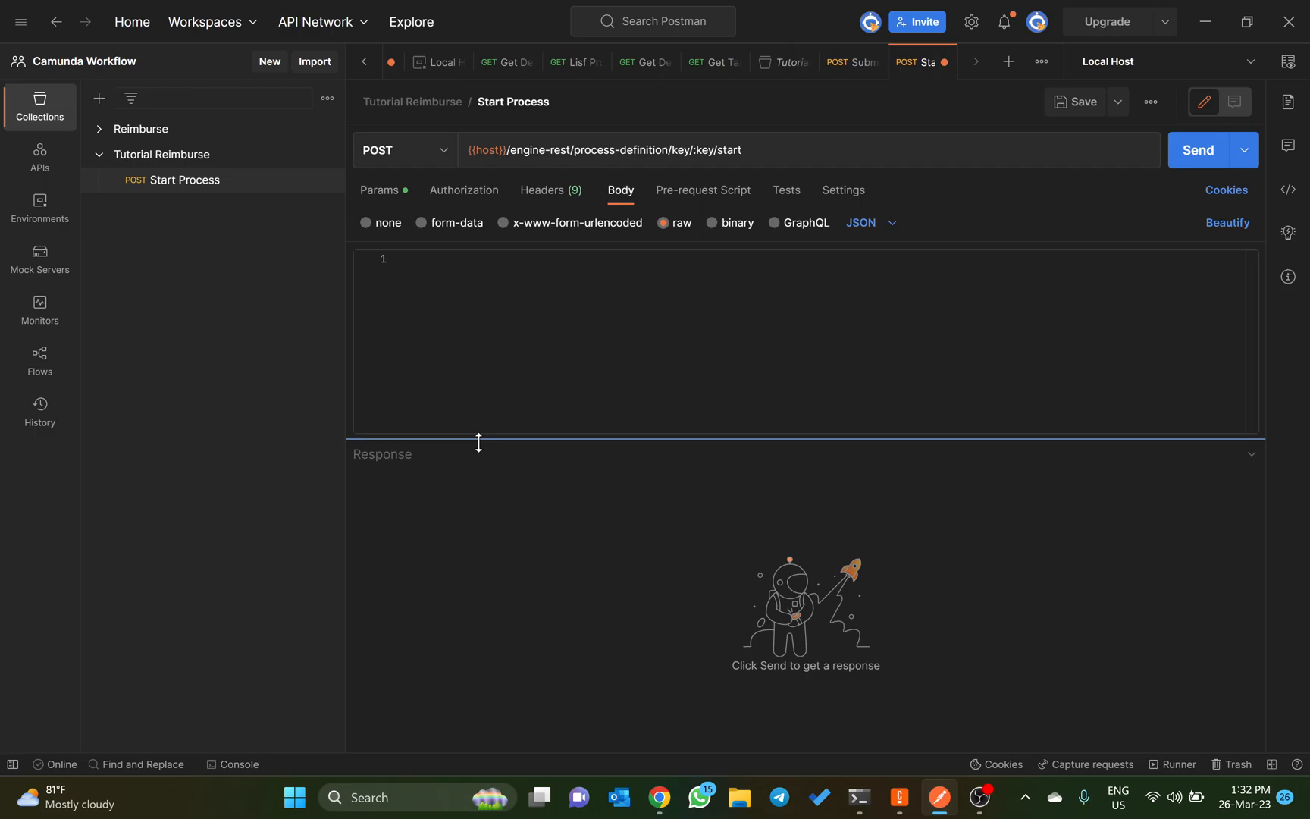
key("alt+Tab")
key("alt+Tab")
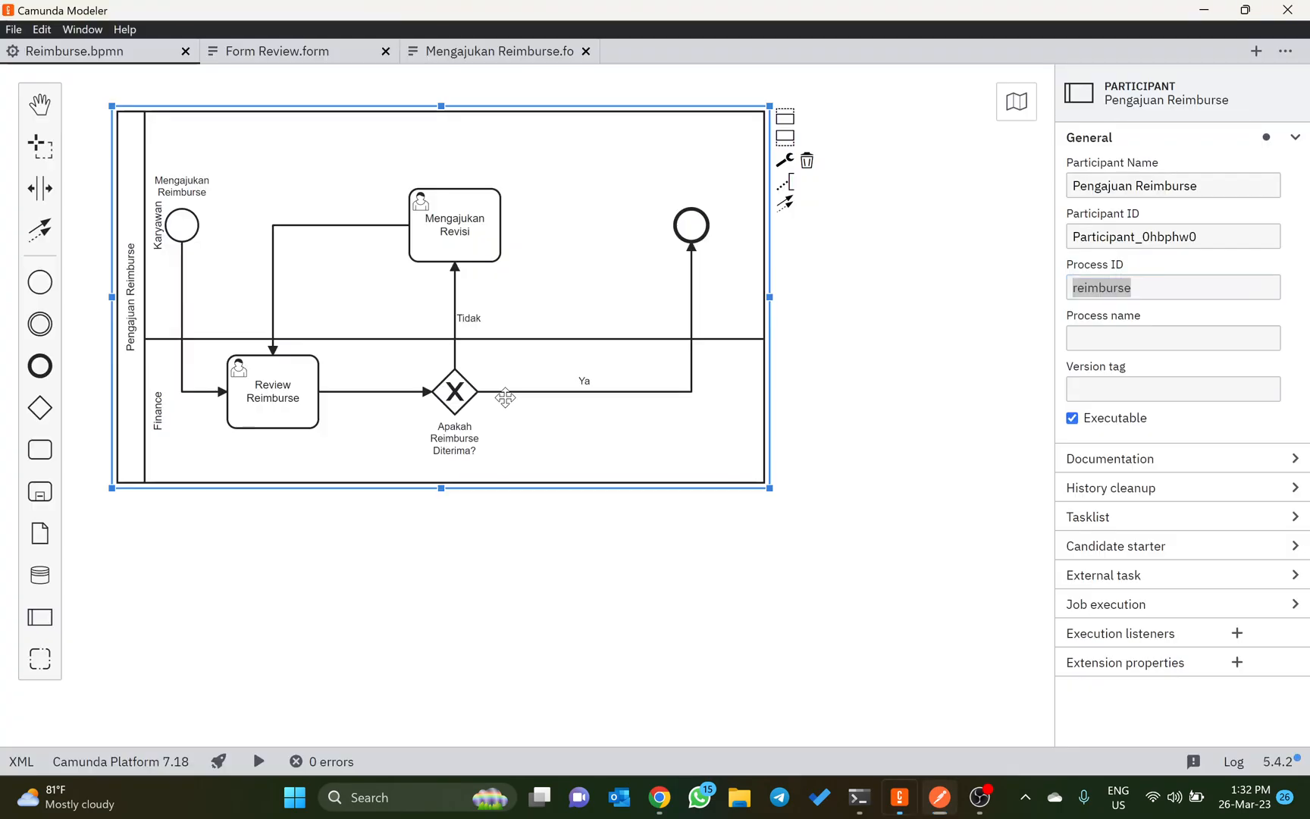
left_click(181, 221)
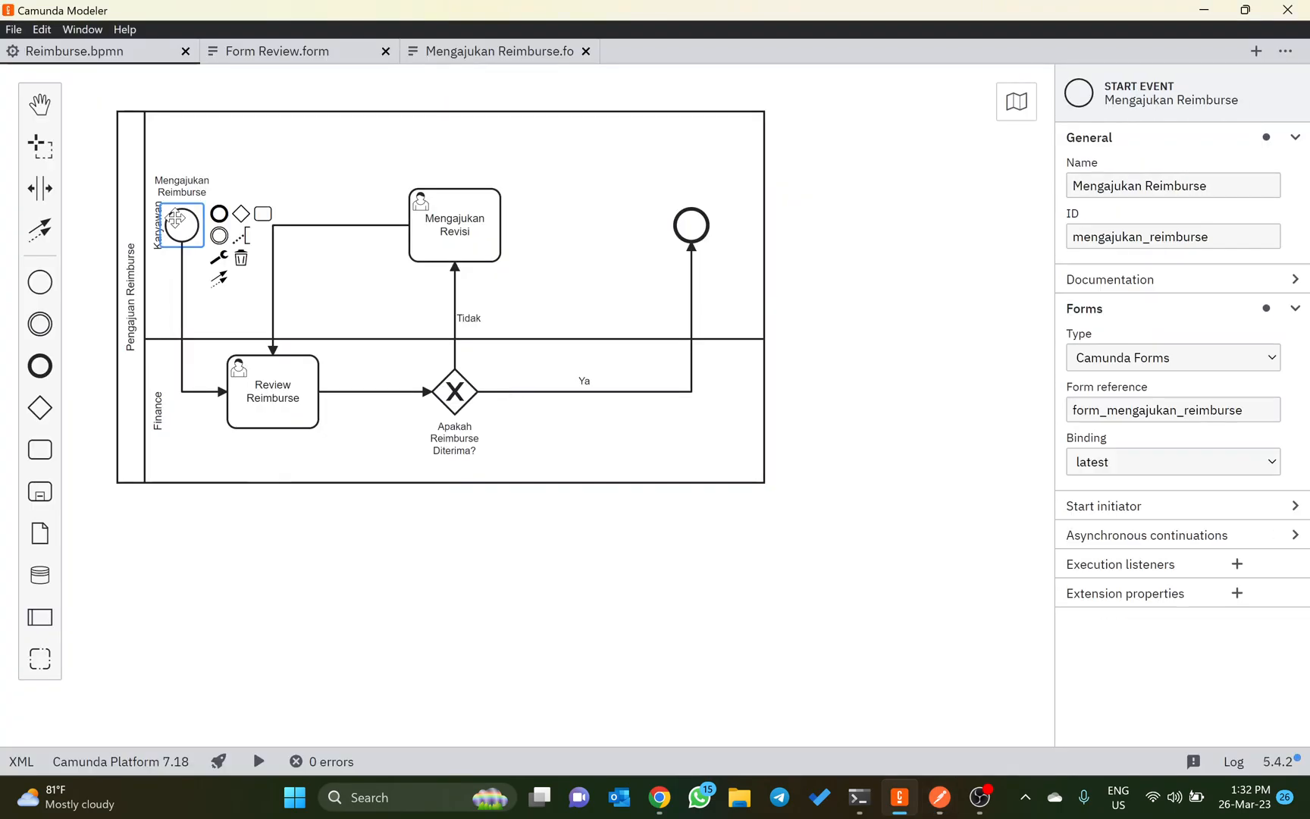
left_click(263, 58)
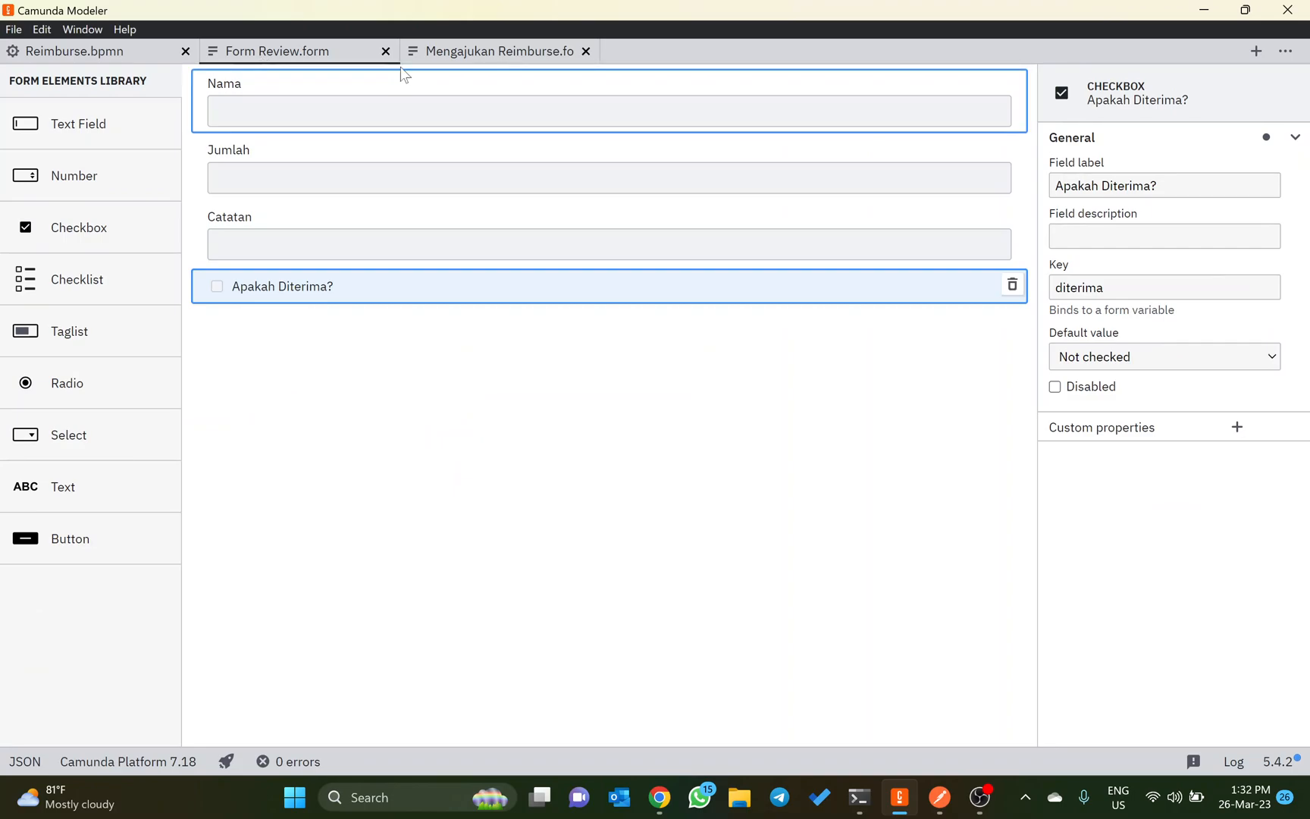
left_click(425, 55)
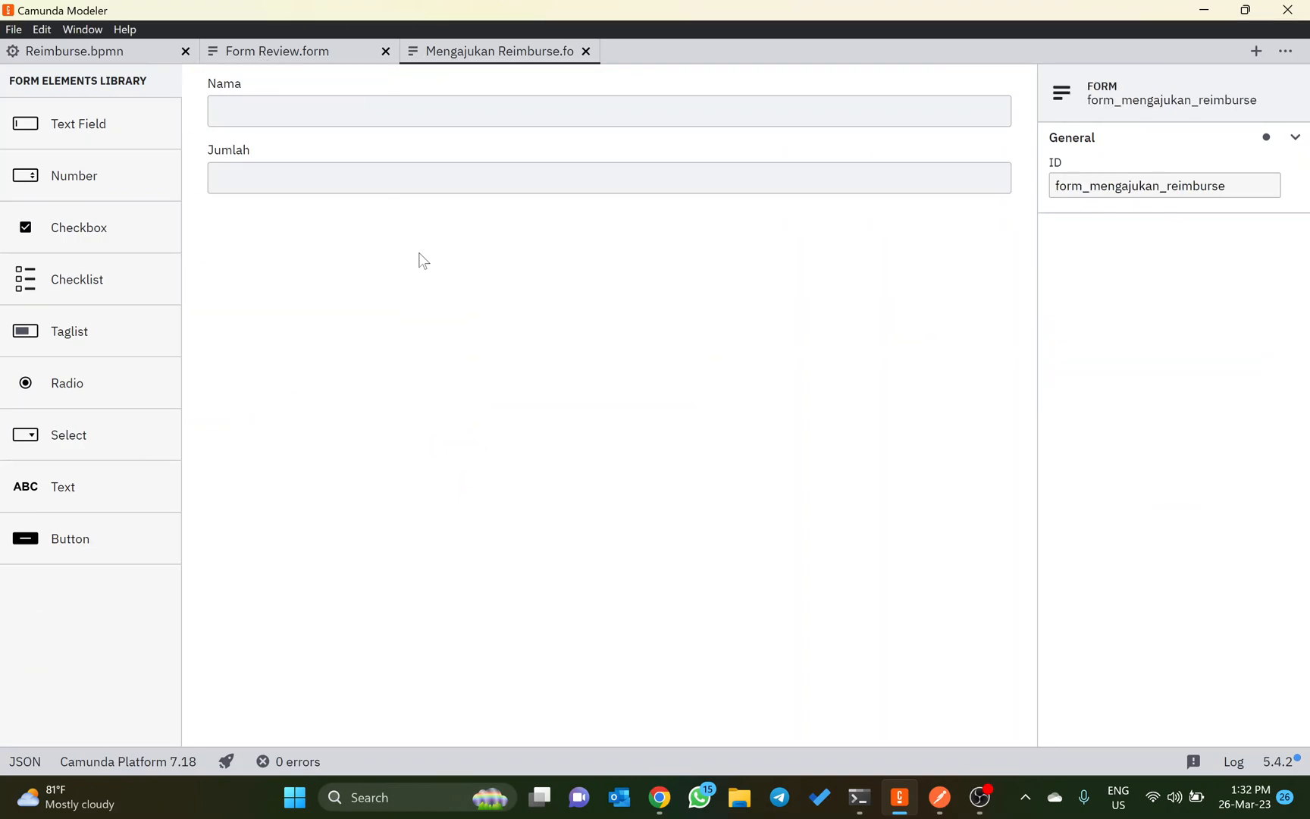
left_click(400, 112)
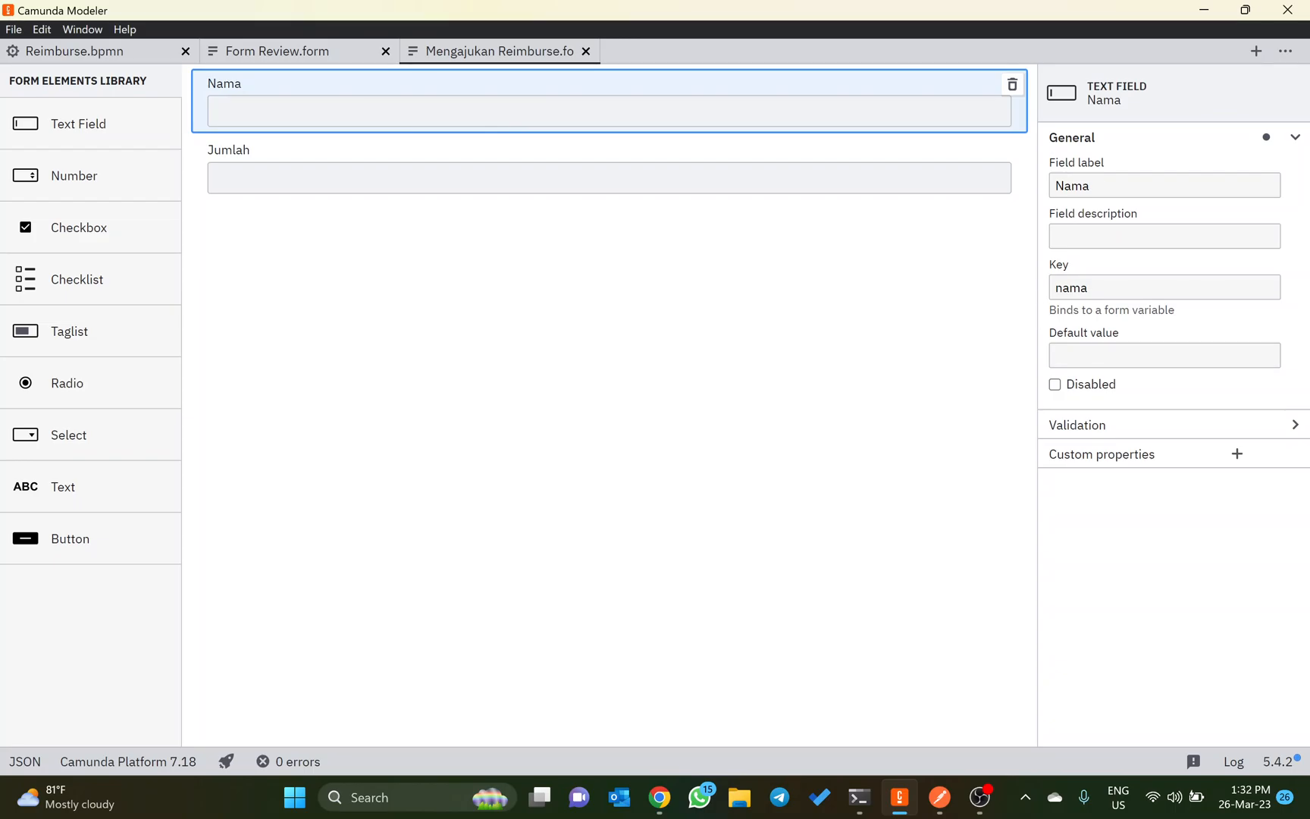
Step: Return to Postman and copy the JSON body from the Reimburse collection's Start Process request into the Tutorial Reimburse one
key("alt+Tab")
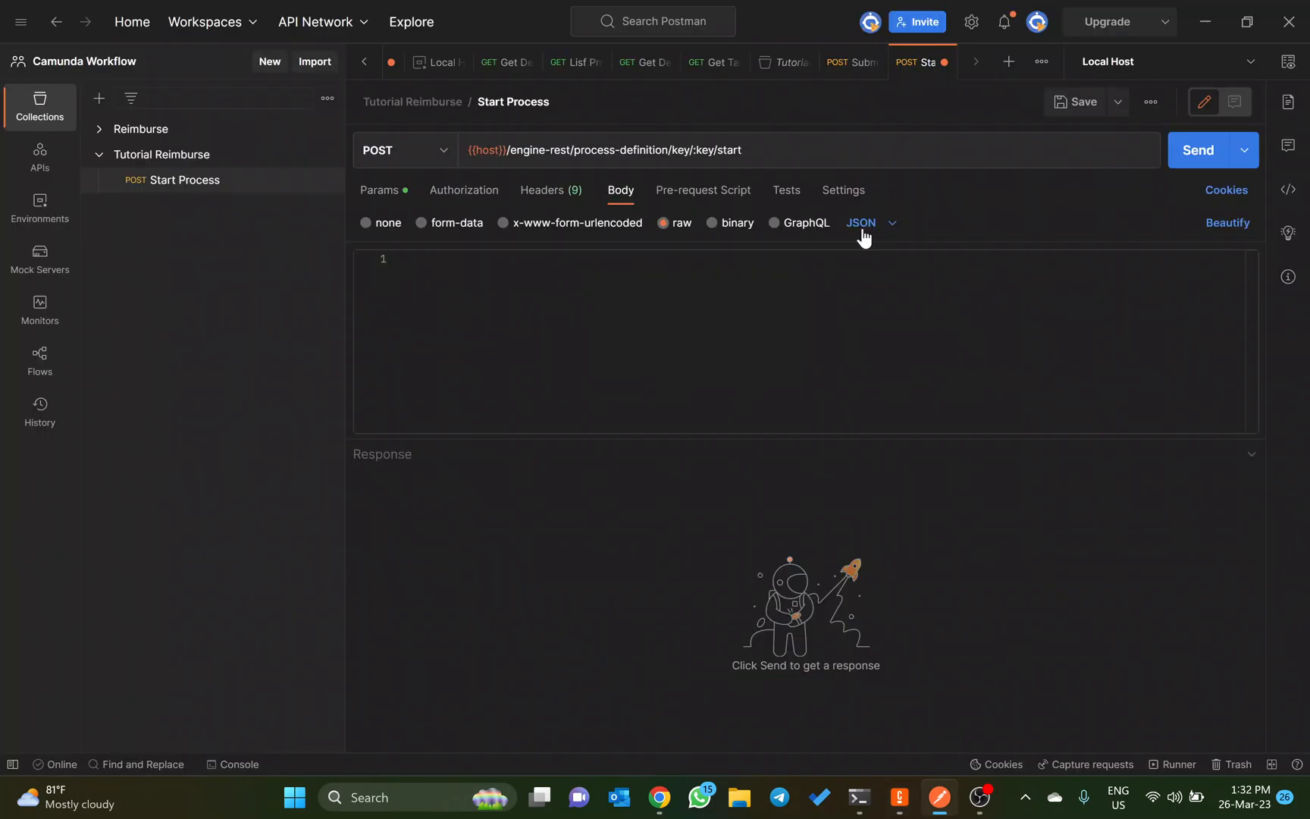
left_click(100, 131)
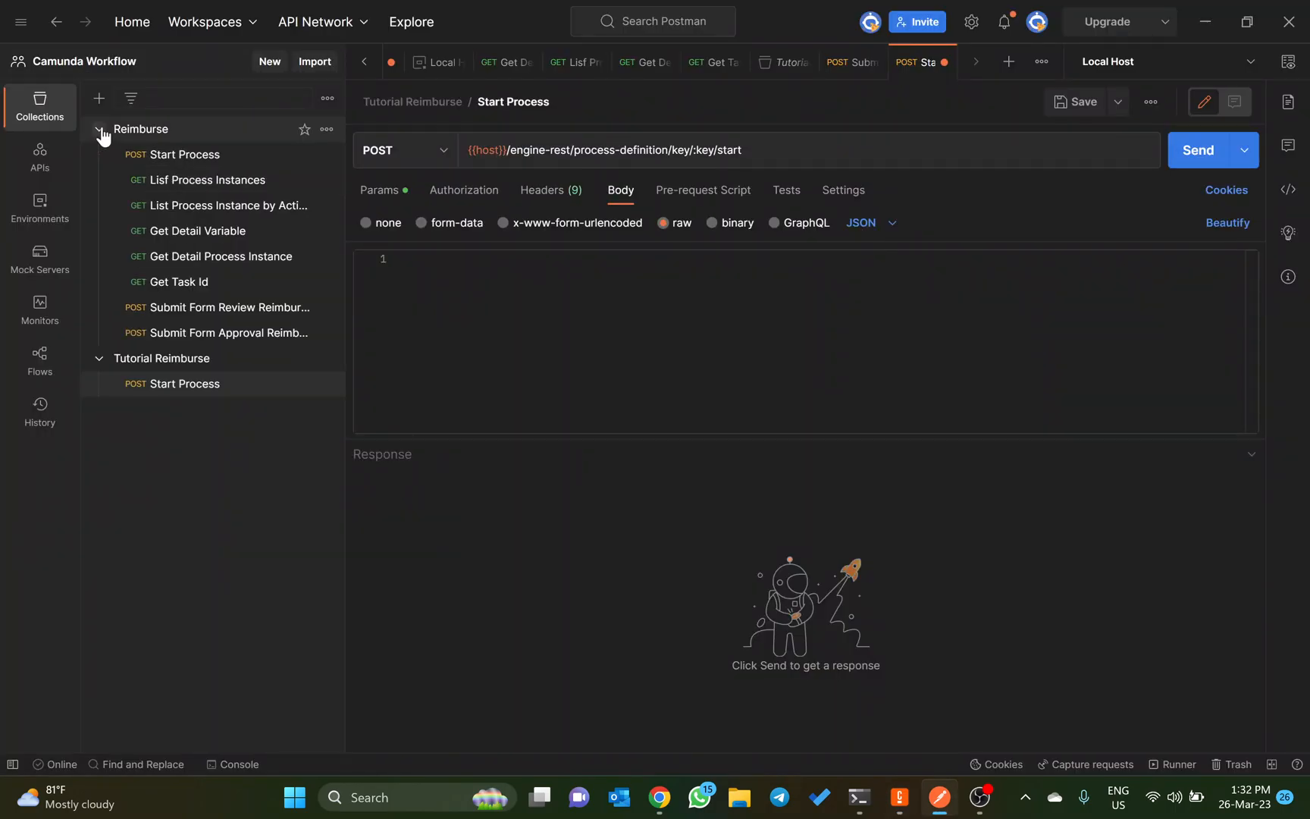
left_click(191, 161)
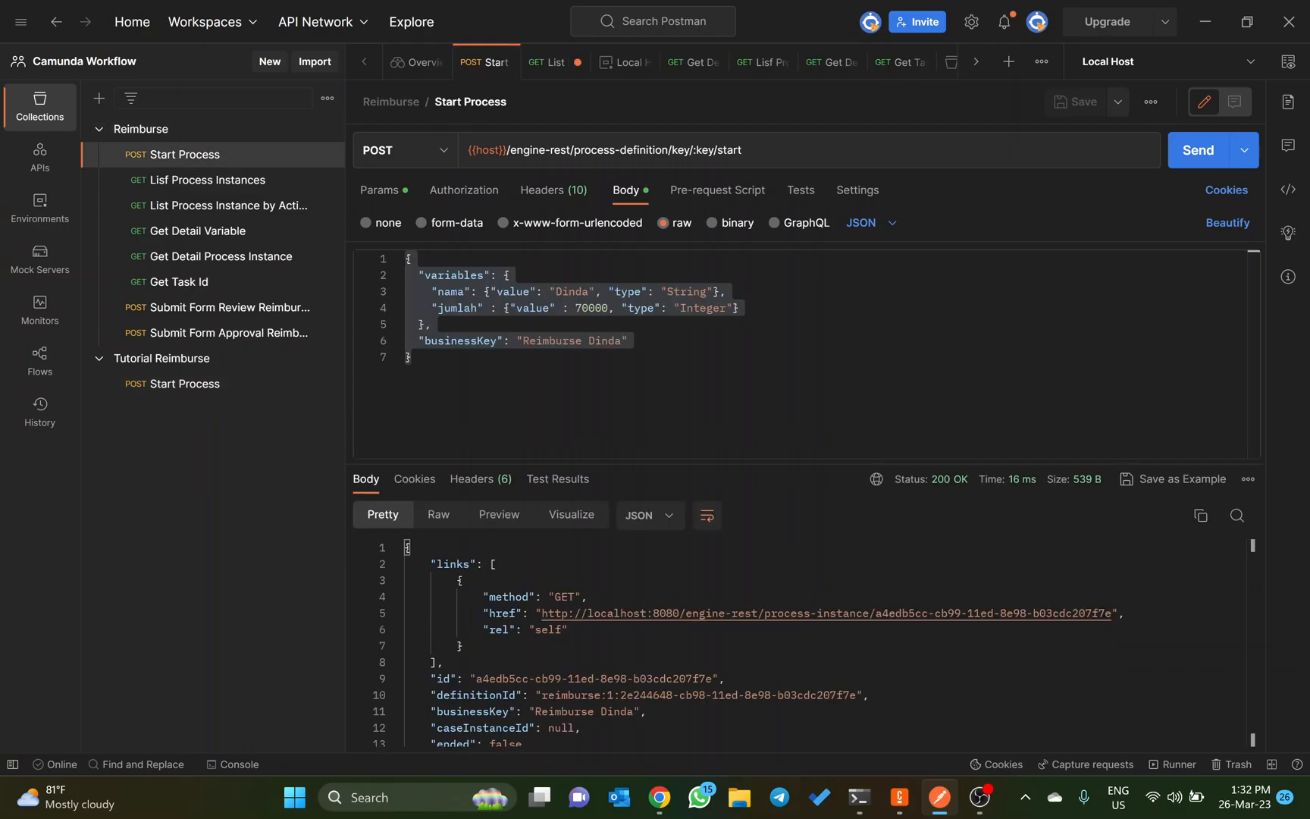
left_click(631, 341)
key("ctrl+a")
key("ctrl+c")
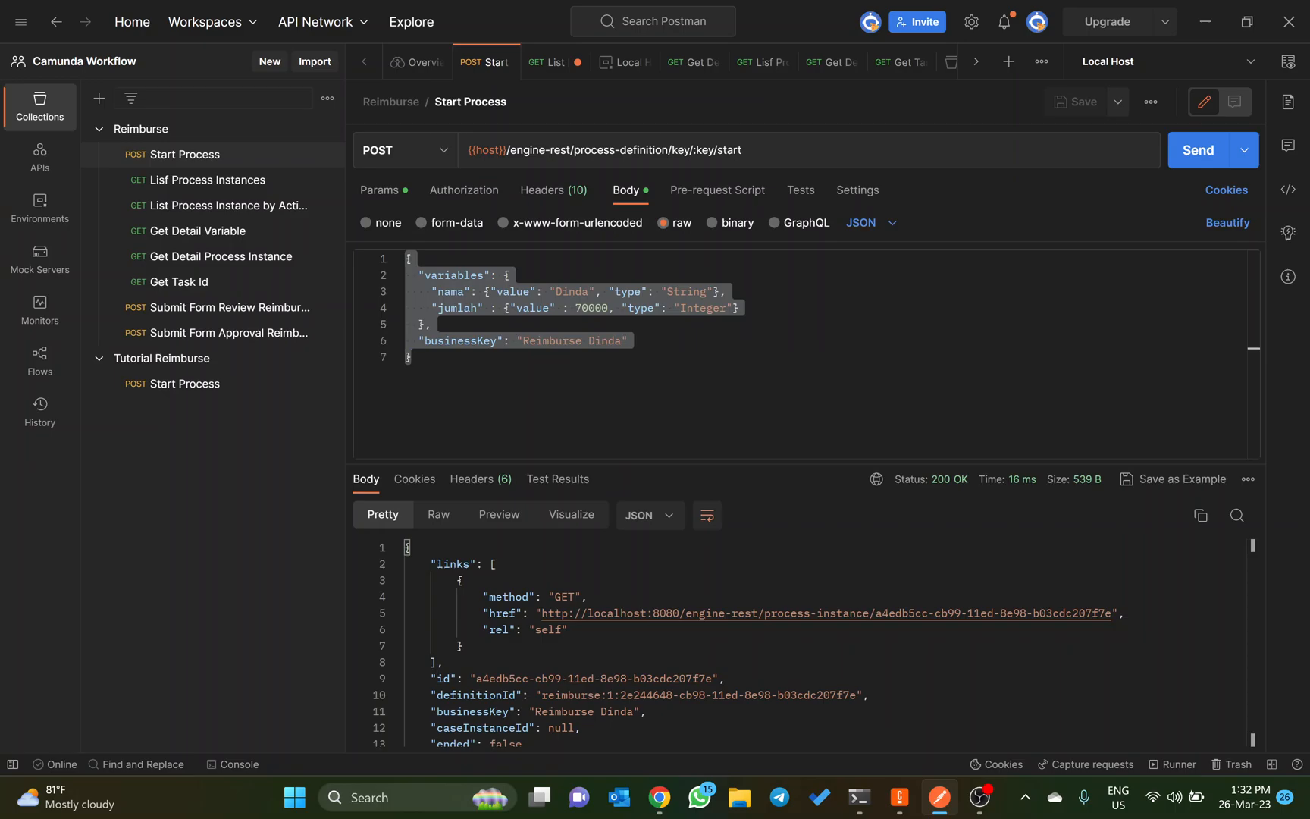
left_click(201, 386)
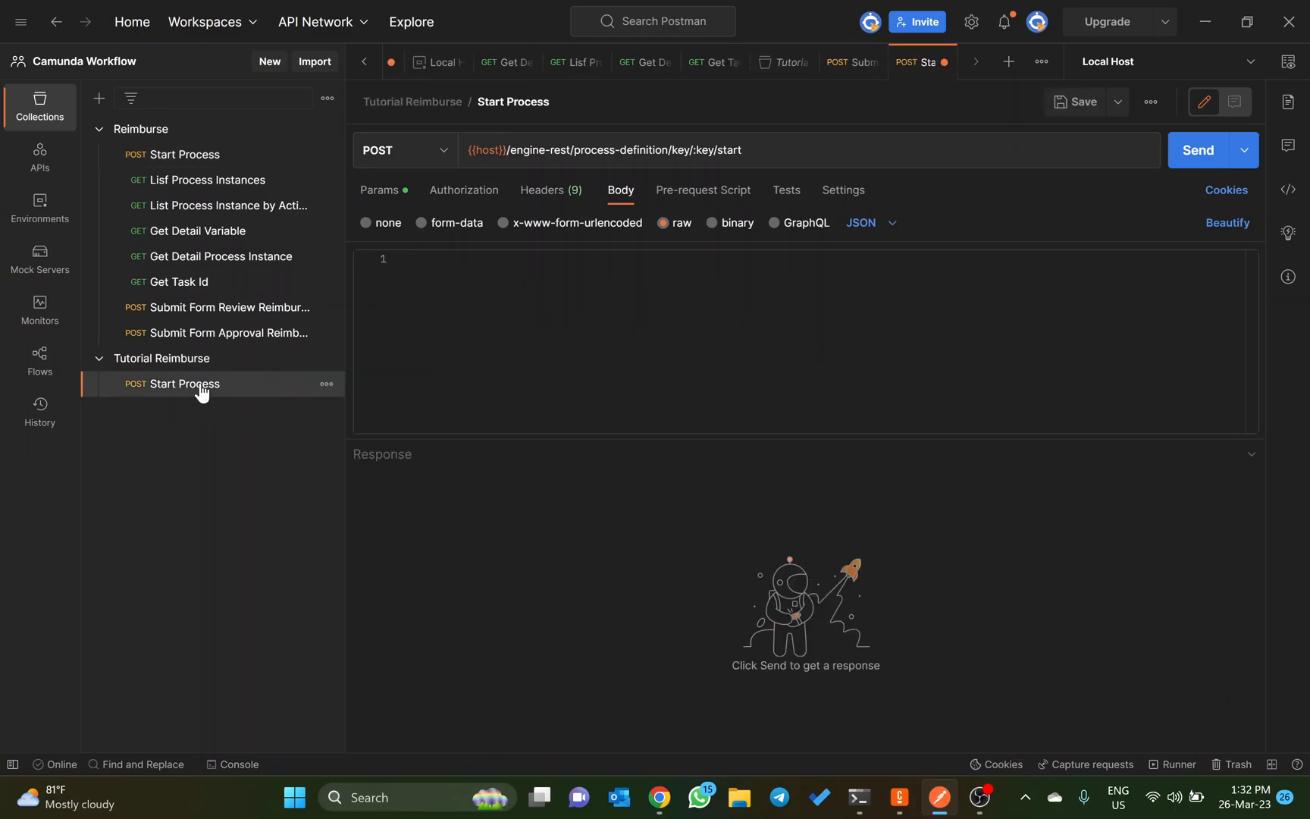
left_click(1251, 356)
key("ctrl+v")
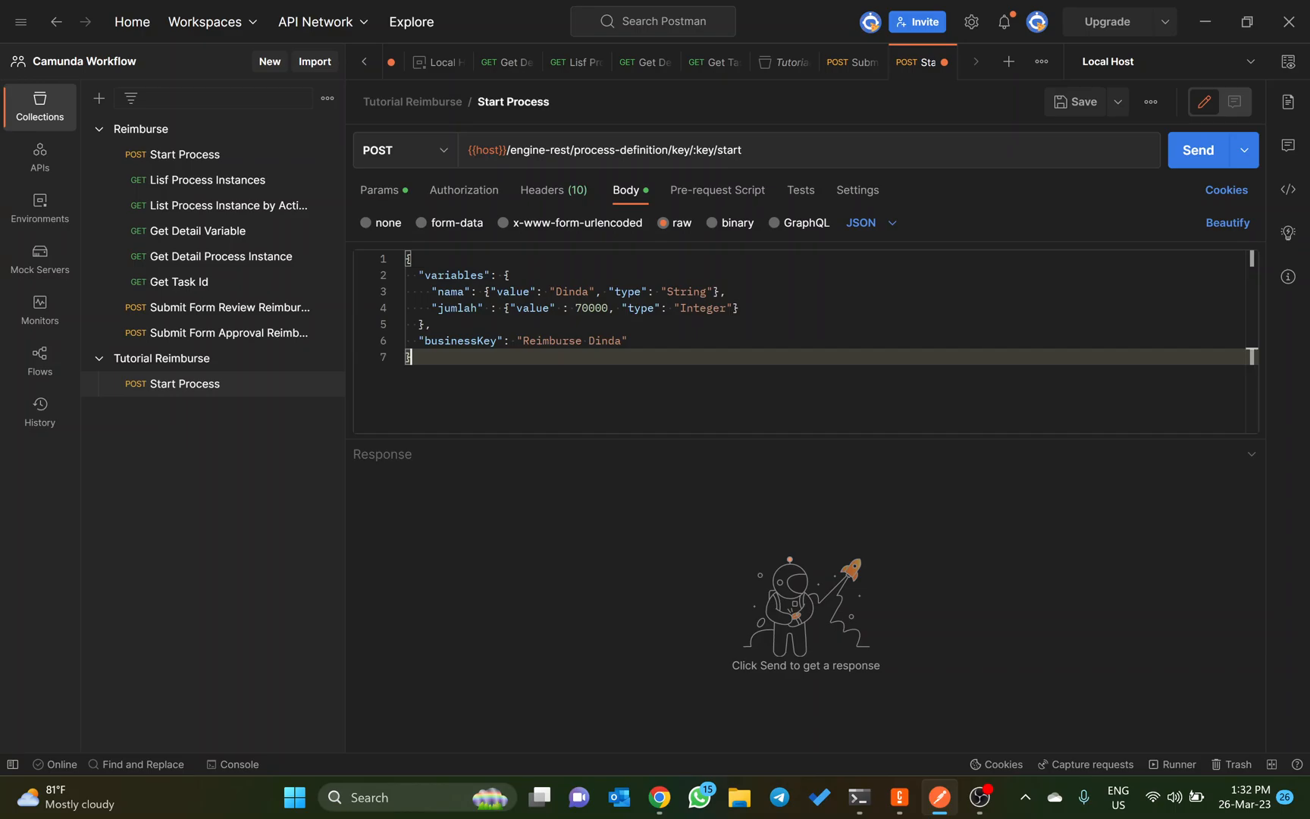
Step: Review the variables object, the nama and jumlah values and types, and the businessKey in the request body
left_click_drag(419, 275, 464, 275)
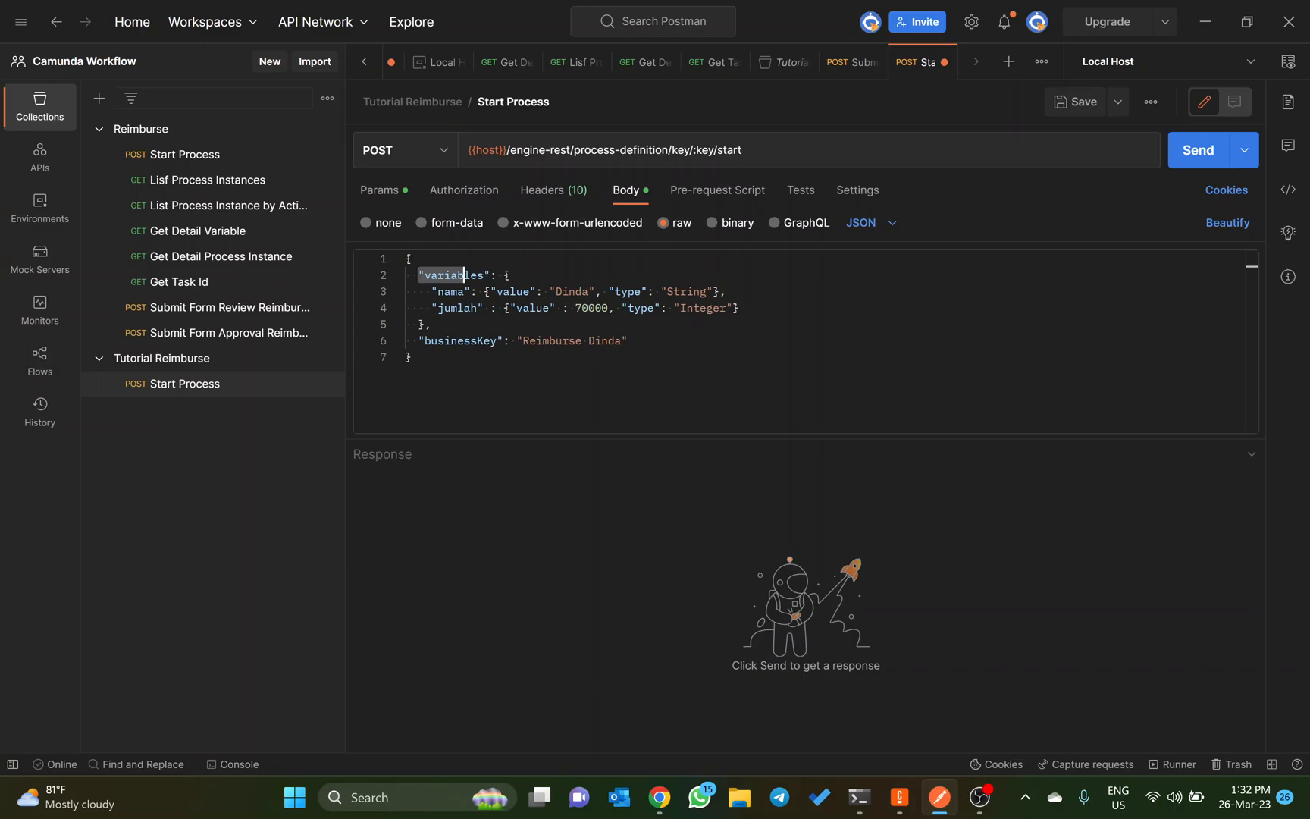
left_click(448, 291)
left_click(509, 291)
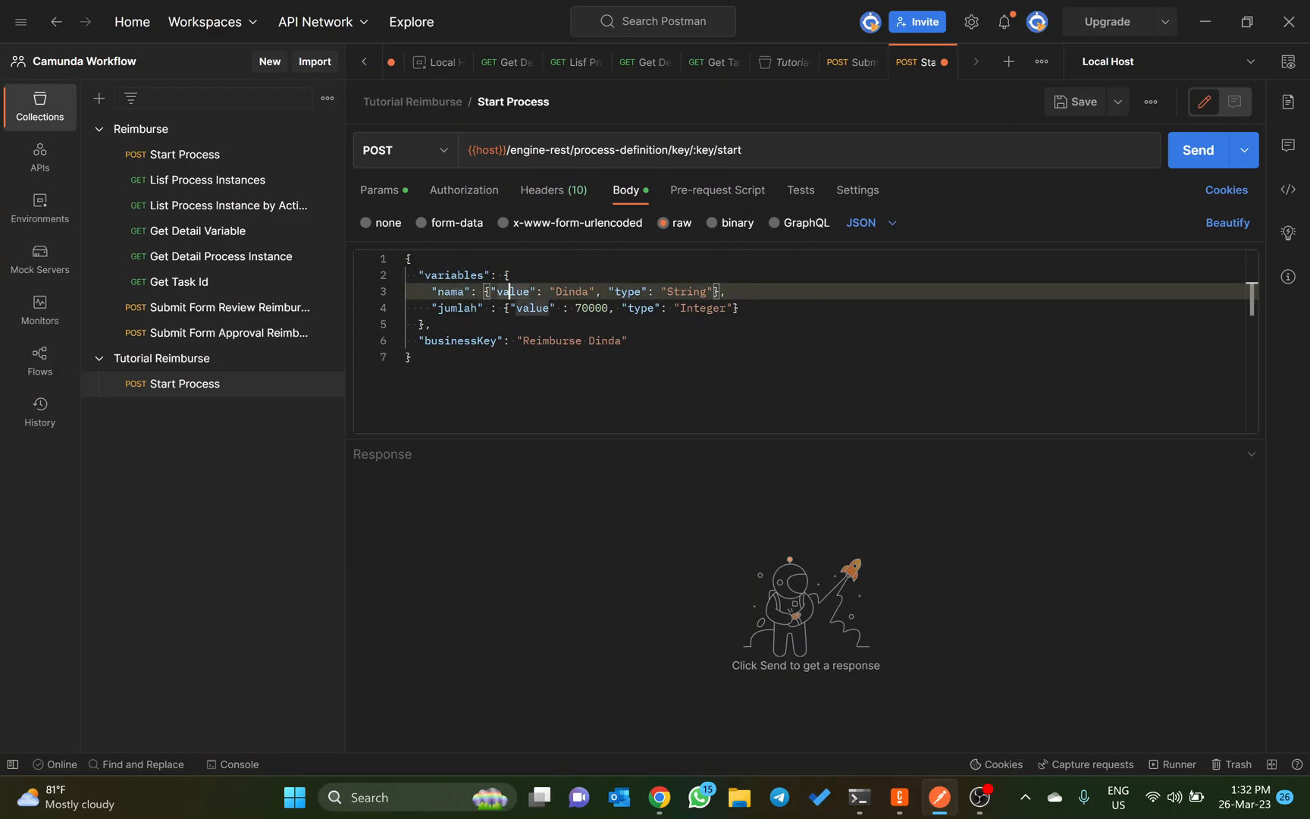
left_click(562, 291)
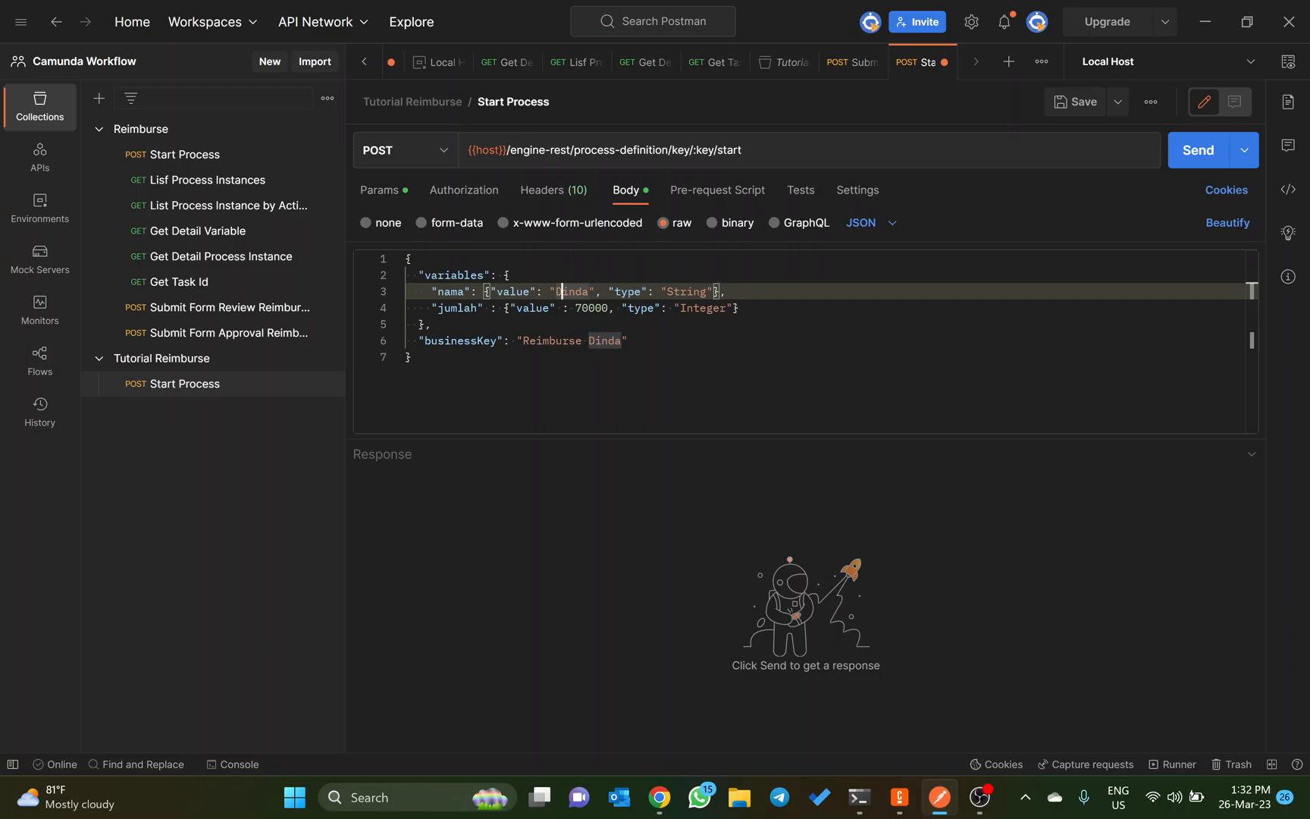
left_click(687, 291)
left_click(464, 307)
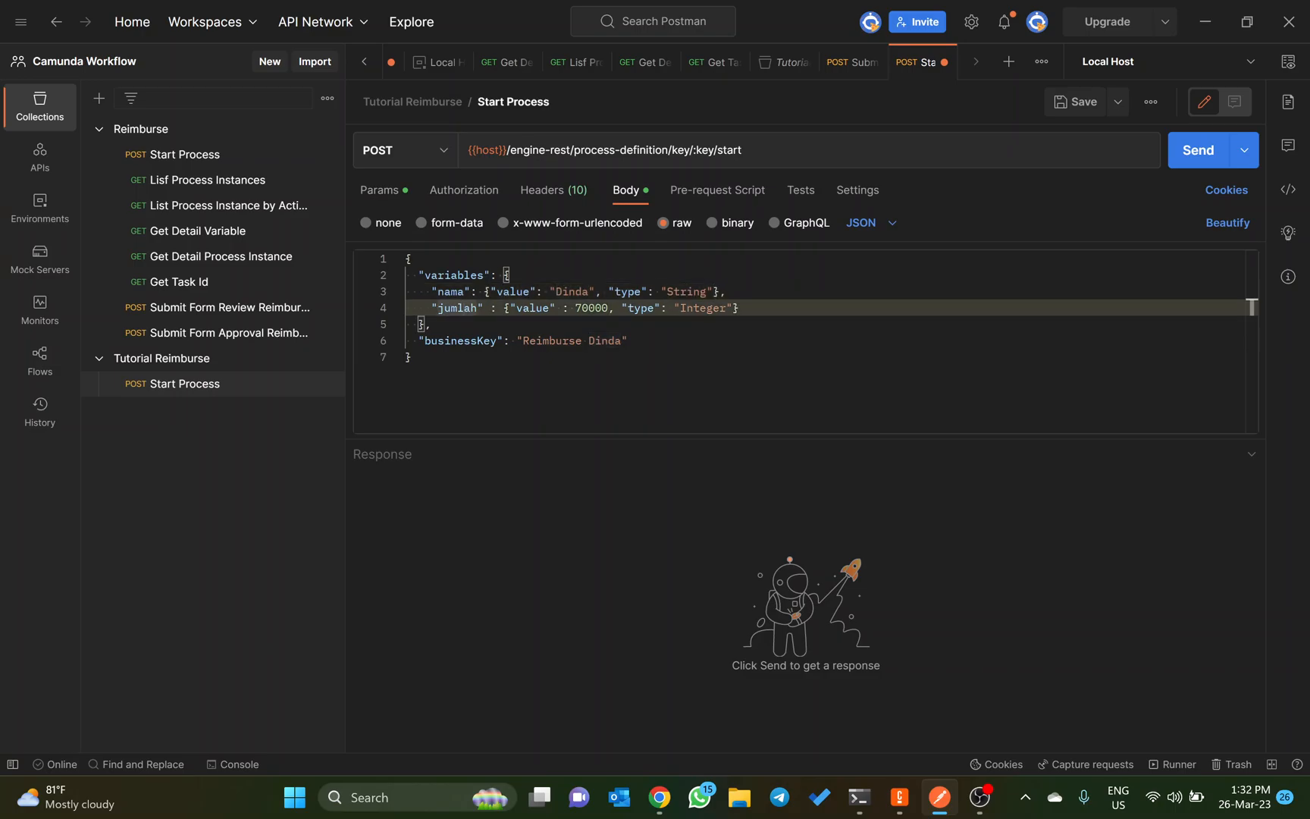
left_click(530, 308)
left_click(589, 307)
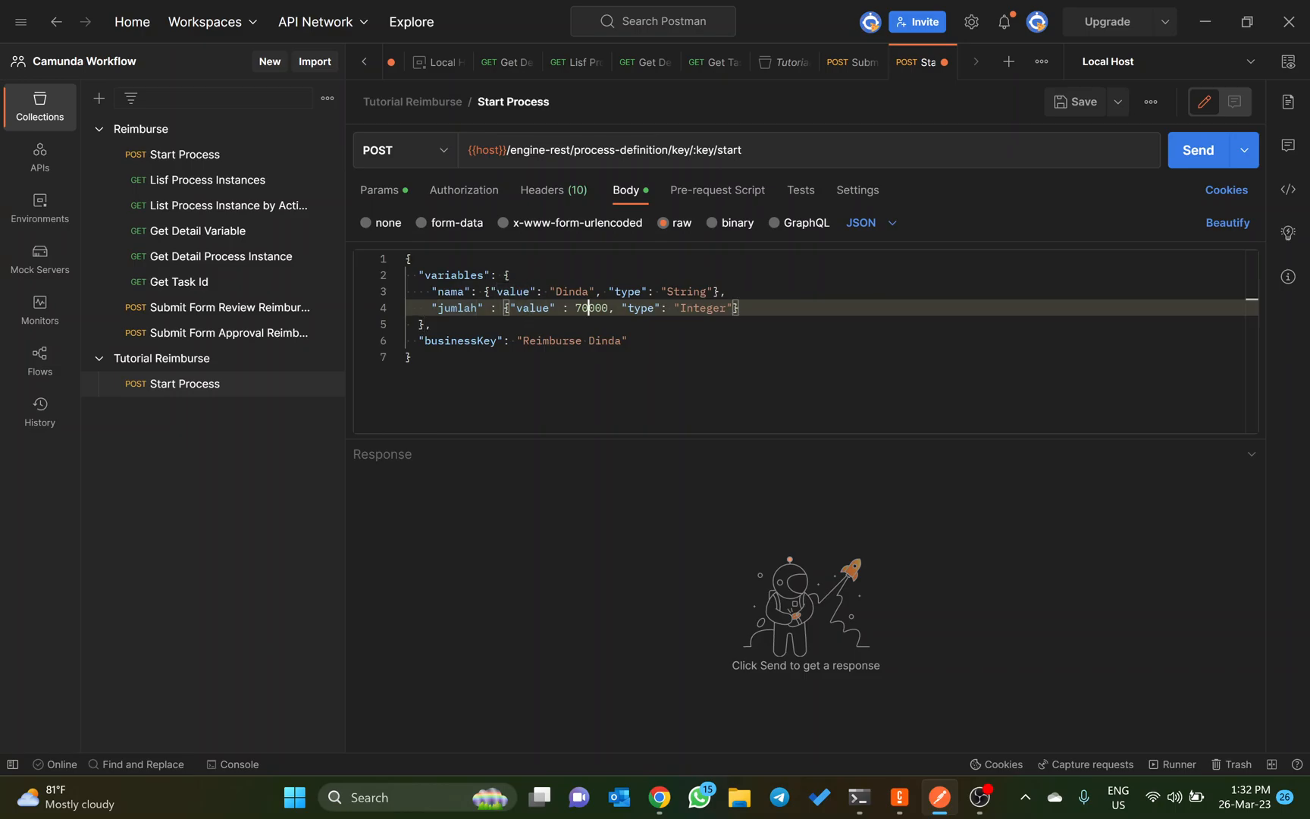
left_click(686, 308)
left_click(622, 341)
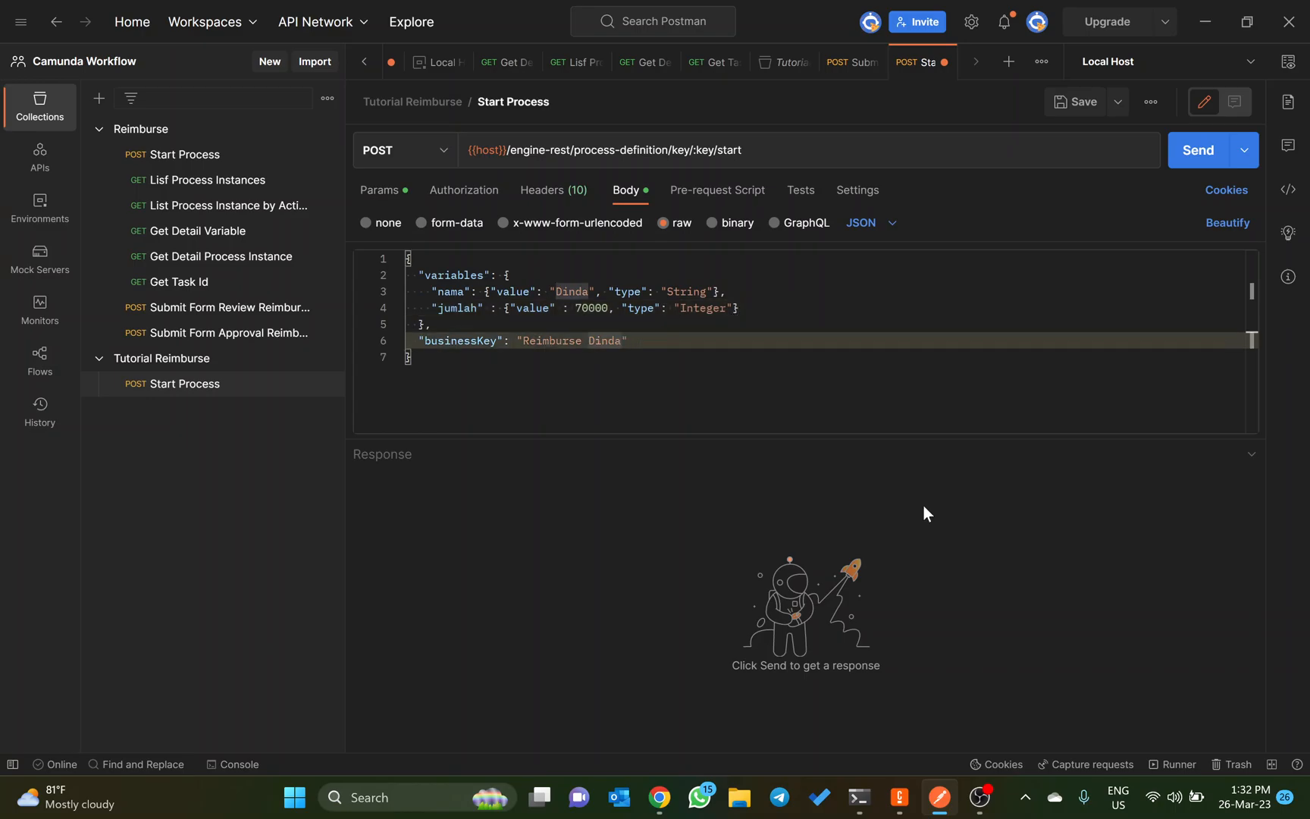
Step: Set the value of the jumlah variable in the request body to 1000000
key("Up")
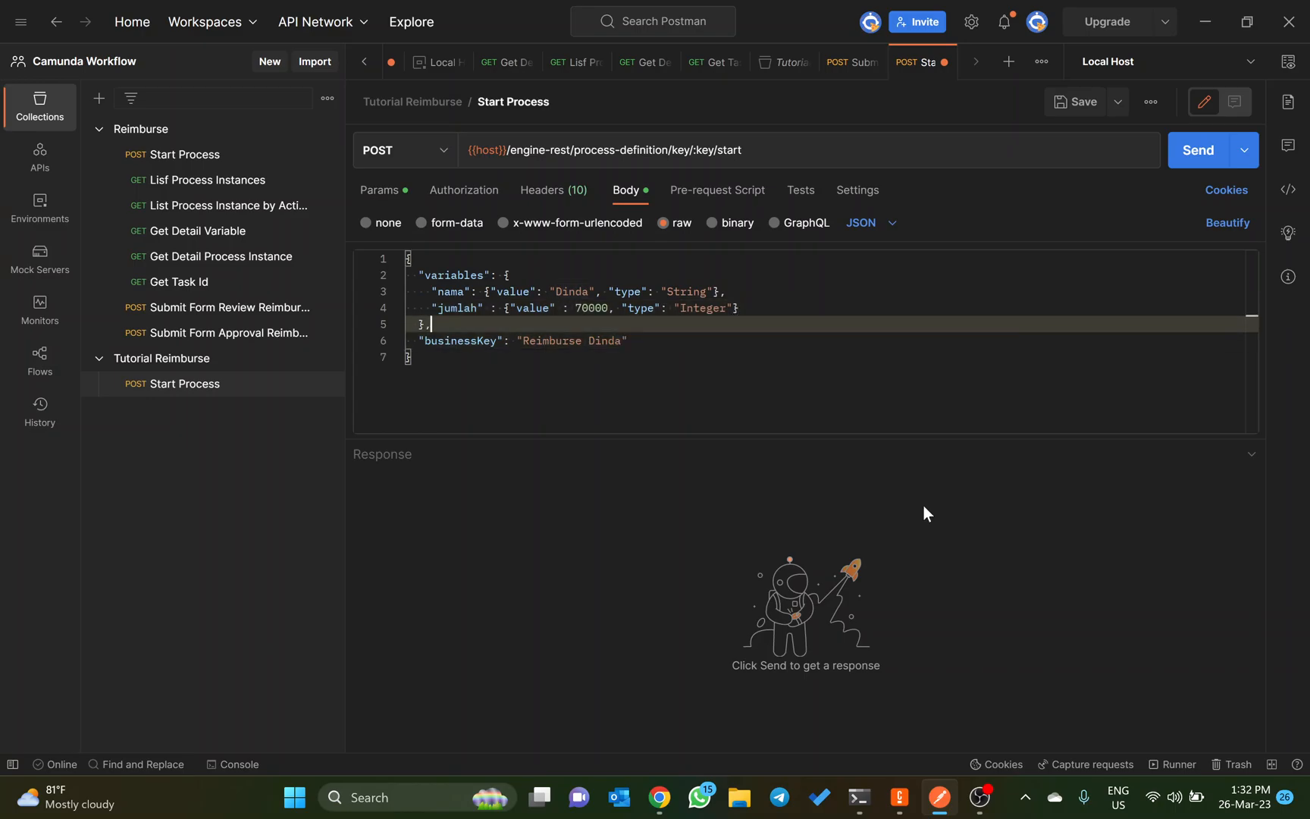
key("Down")
key("Up")
key("Up")
key("Up")
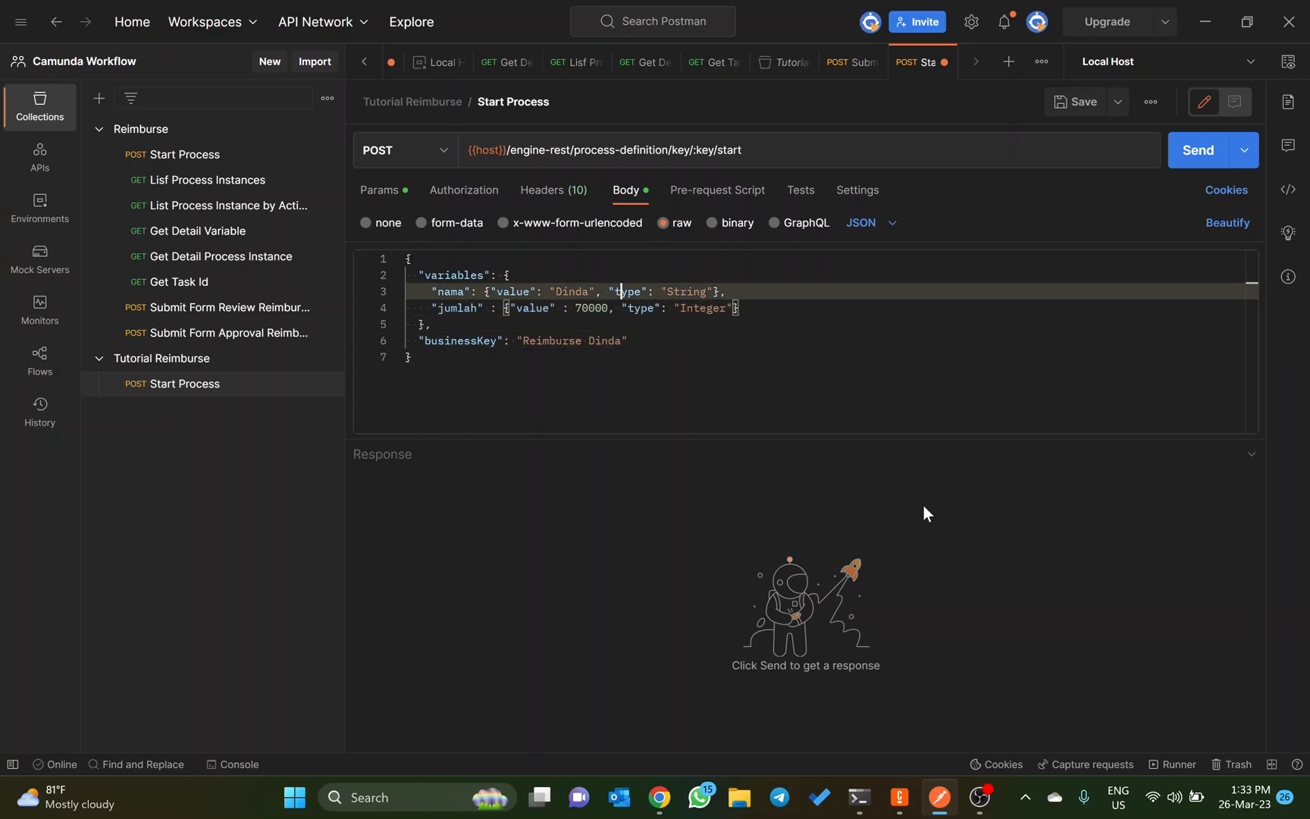
key("Left")
key("Left")
key("Left")
key("Down")
key("Right")
key("ctrl+BackSpace")
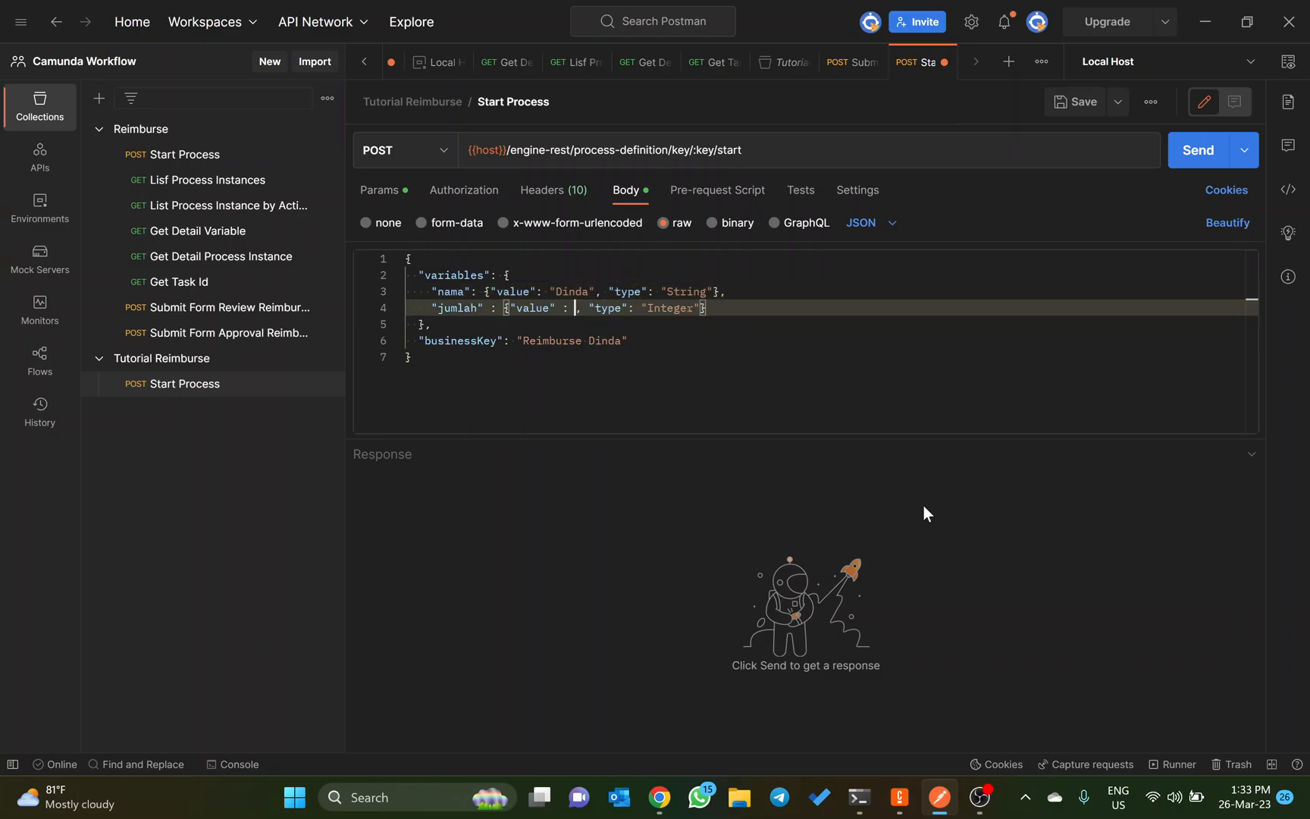
type("10")
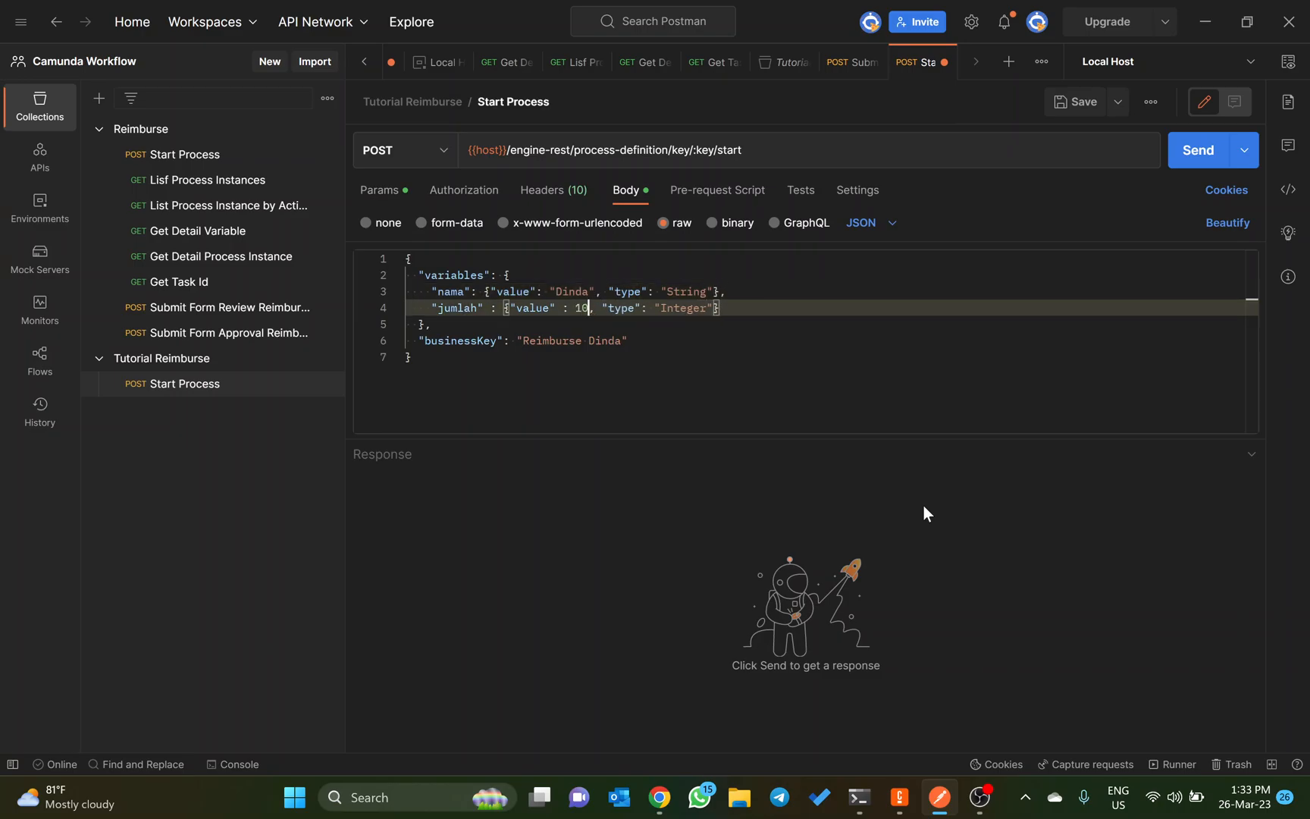
type("00000")
key("Down")
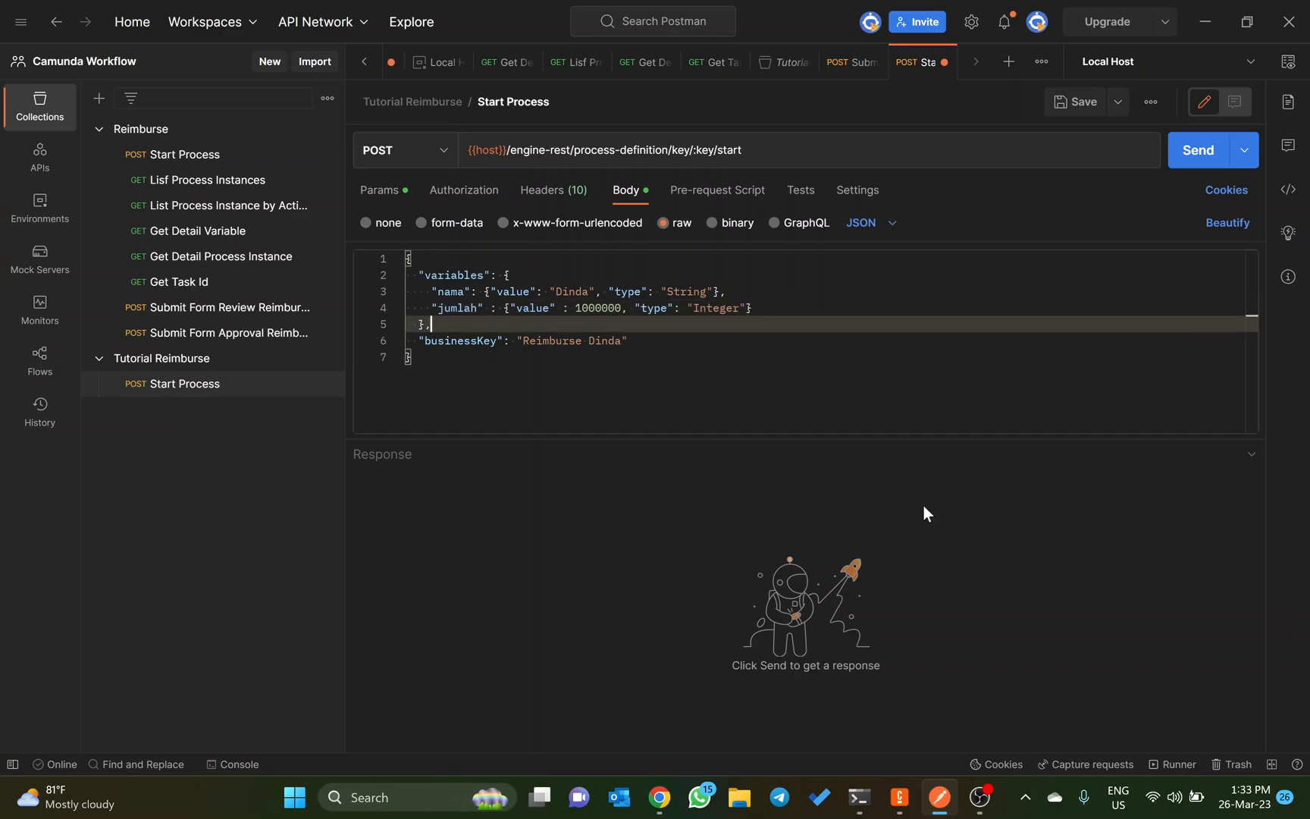
Step: Append "Satu Juta Rupiah" to the businessKey text in the request body
key("Down")
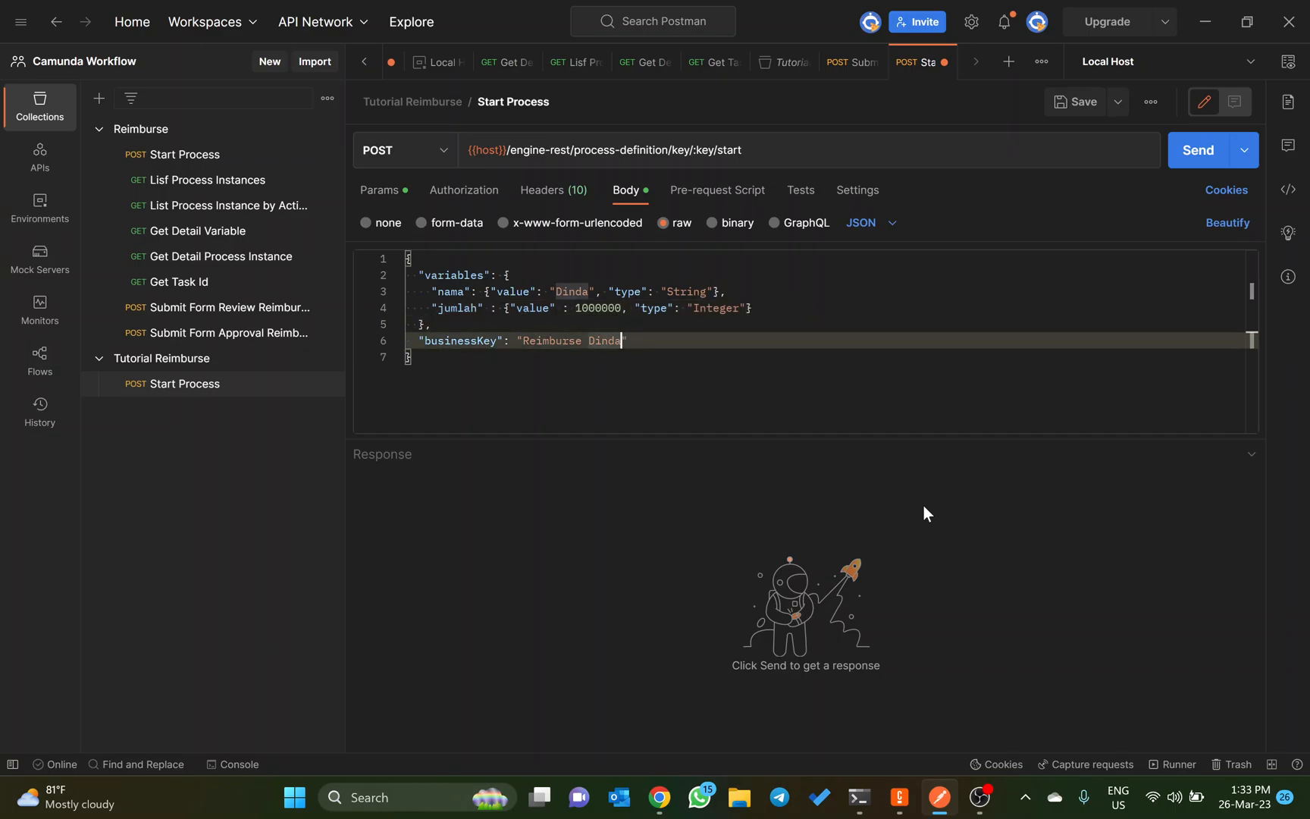
type("Satu Jura")
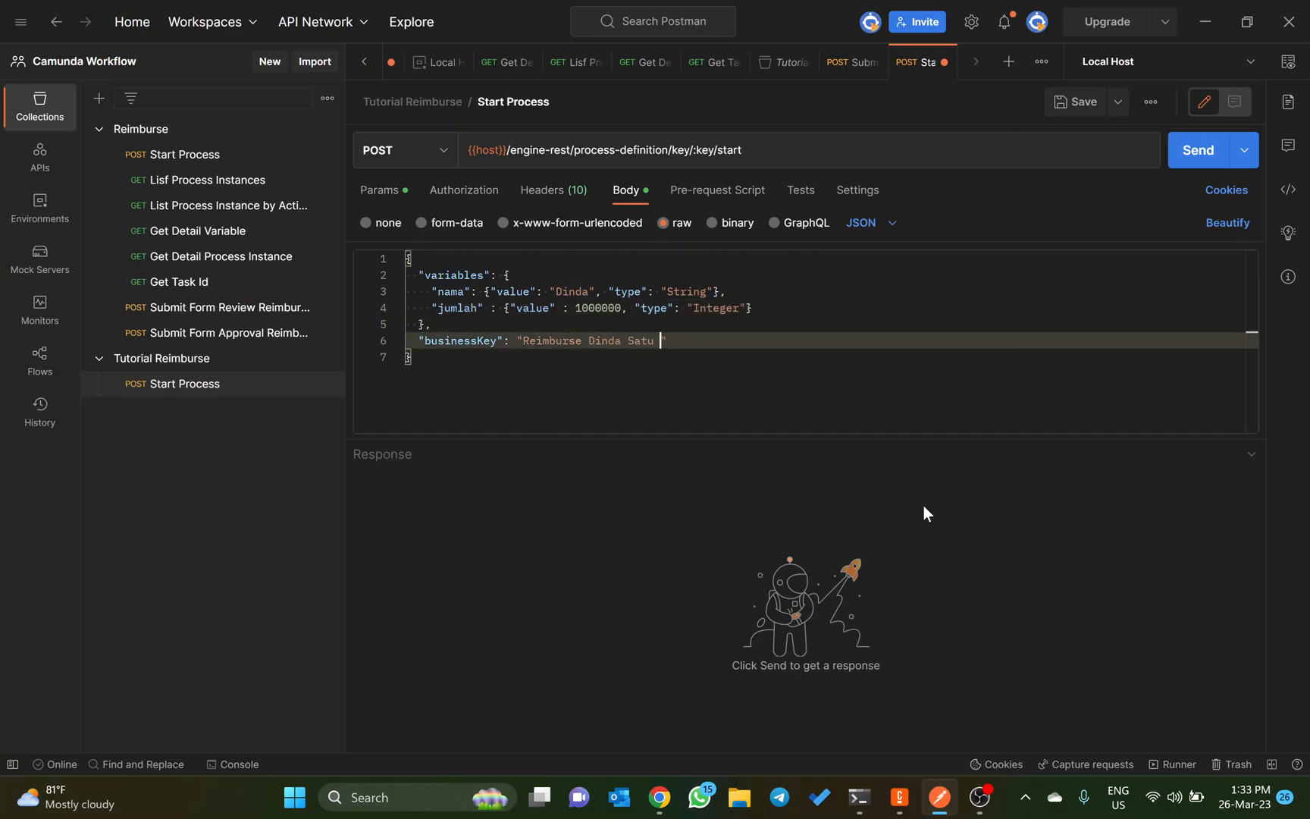
key("BackSpace")
type("ta Rupiah")
Step: Save the Tutorial Reimburse Start Process request and send it, looking through the response body
key("ctrl+s")
left_click(1251, 356)
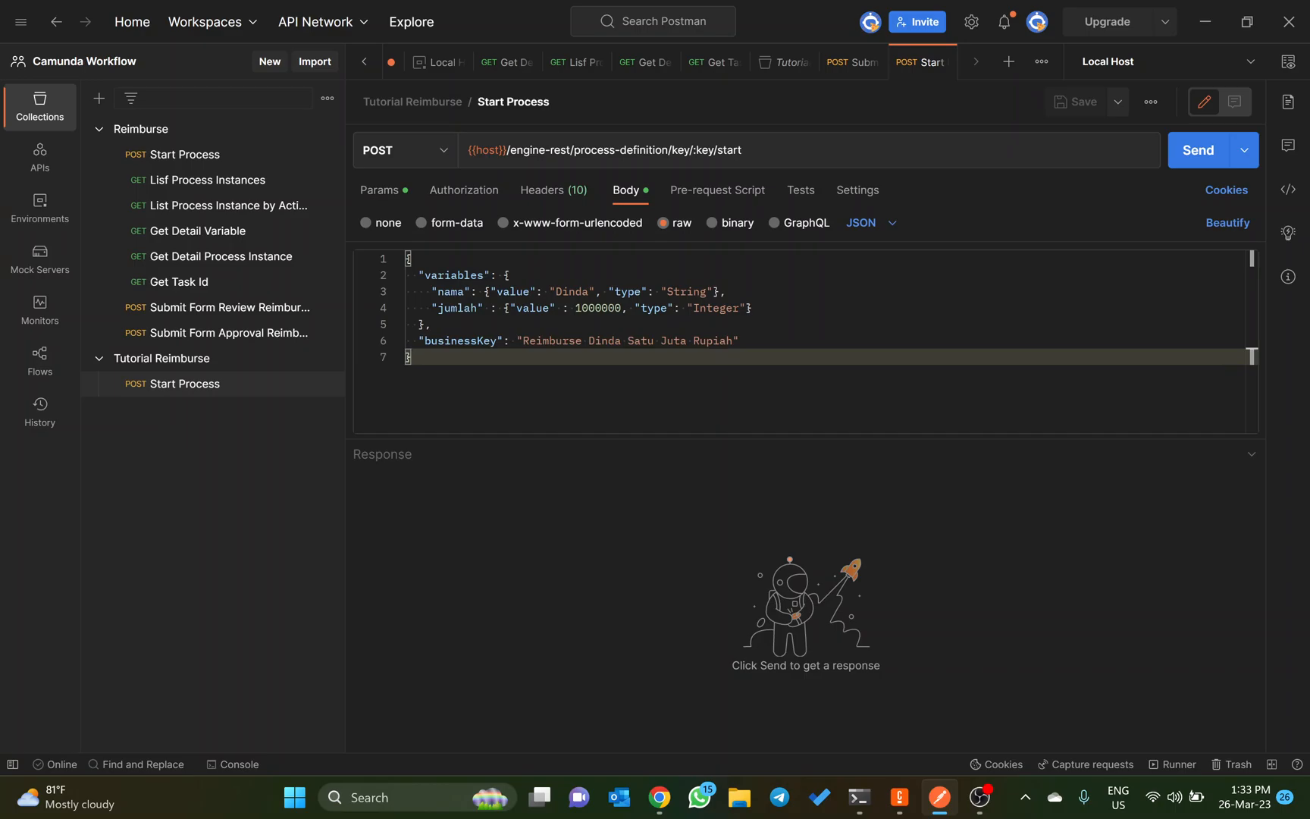
left_click(1200, 146)
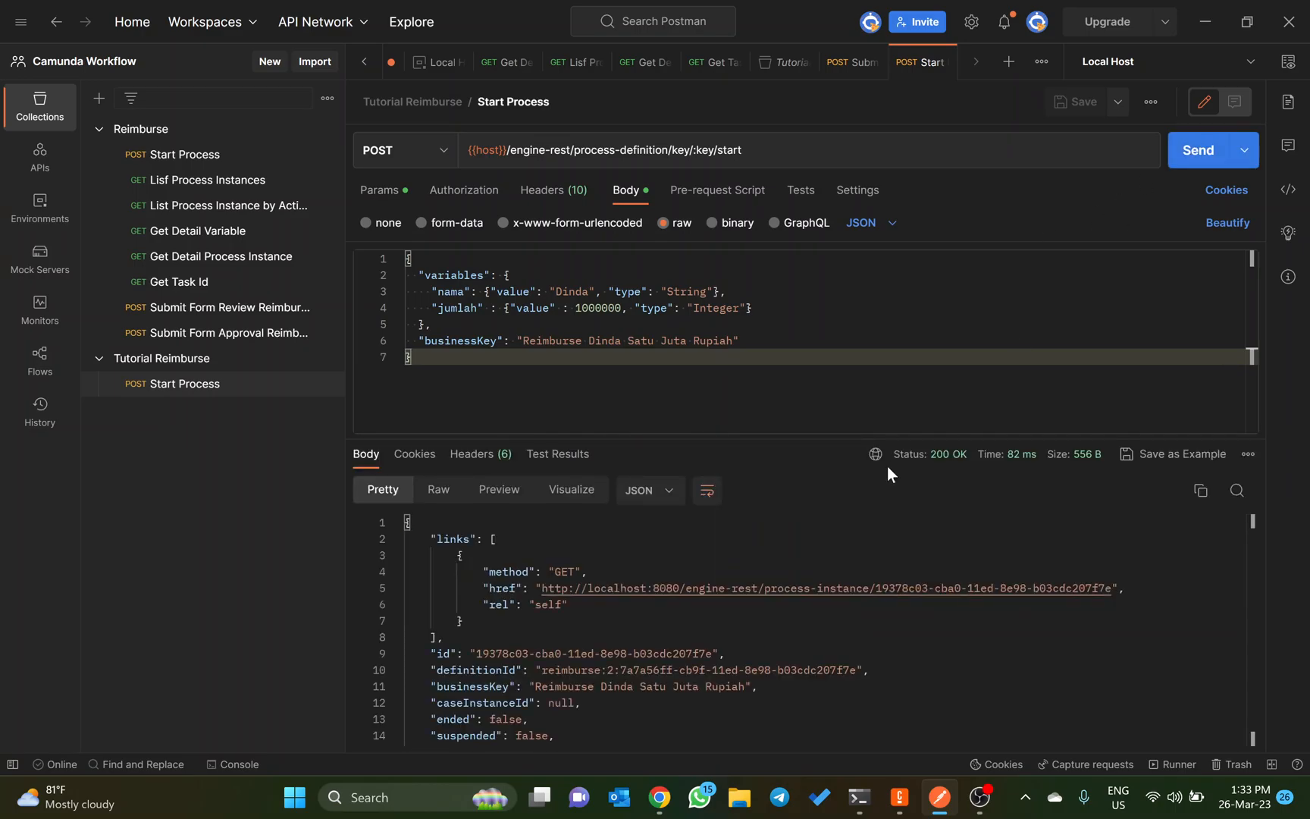
scroll(841, 576, "down", 1)
Step: Switch to Camunda Cockpit in Chrome, go to the Tasklist and open the newest Review Reimburse task
key("alt+Tab")
key("alt+Tab")
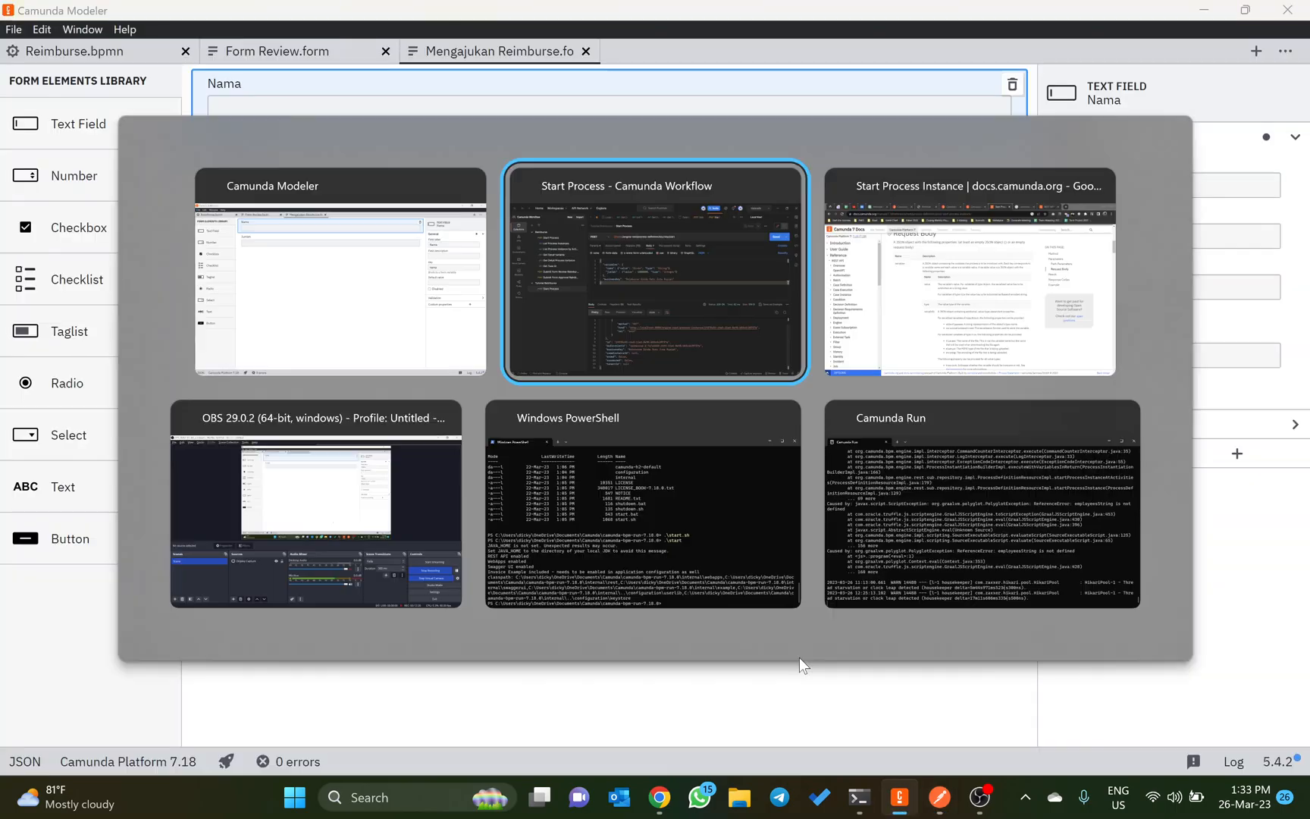
key("alt+Tab")
left_click(340, 11)
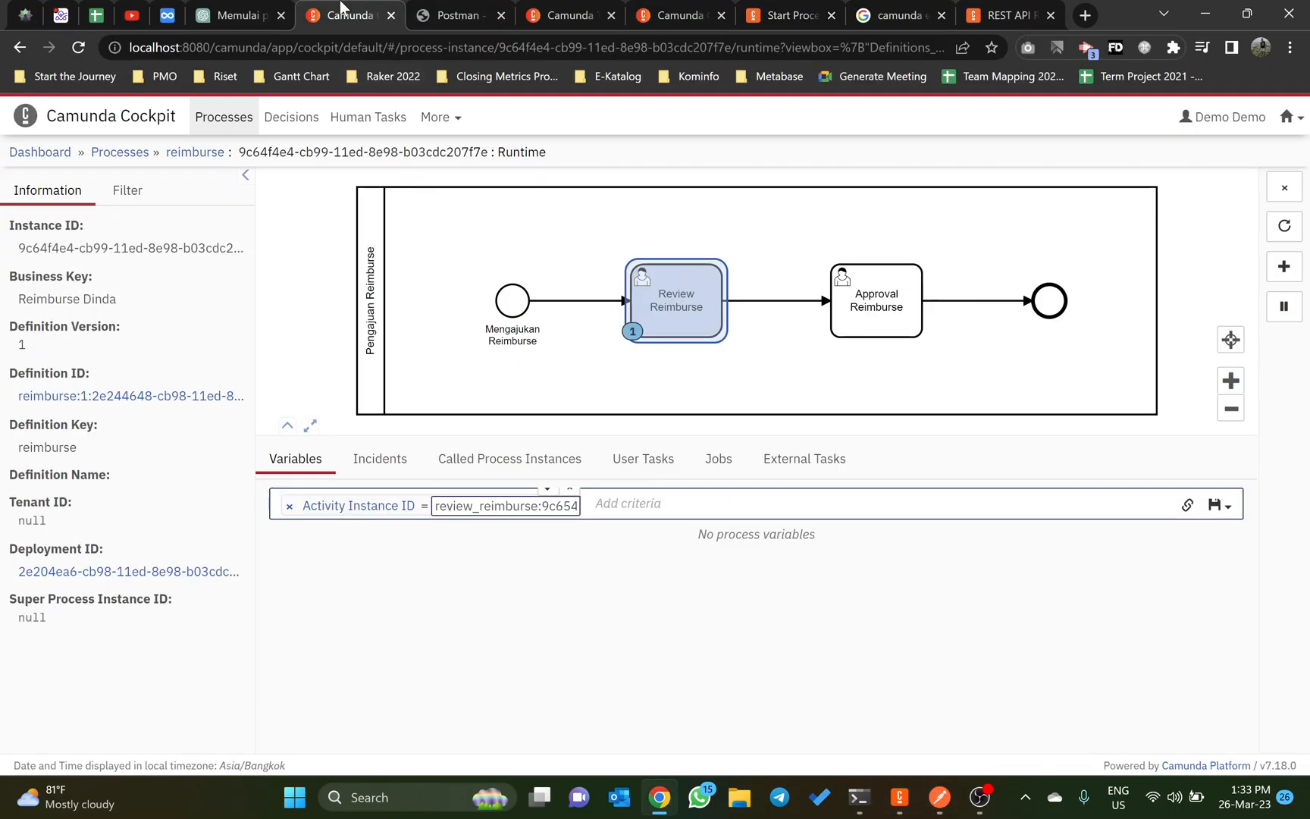
left_click(1289, 117)
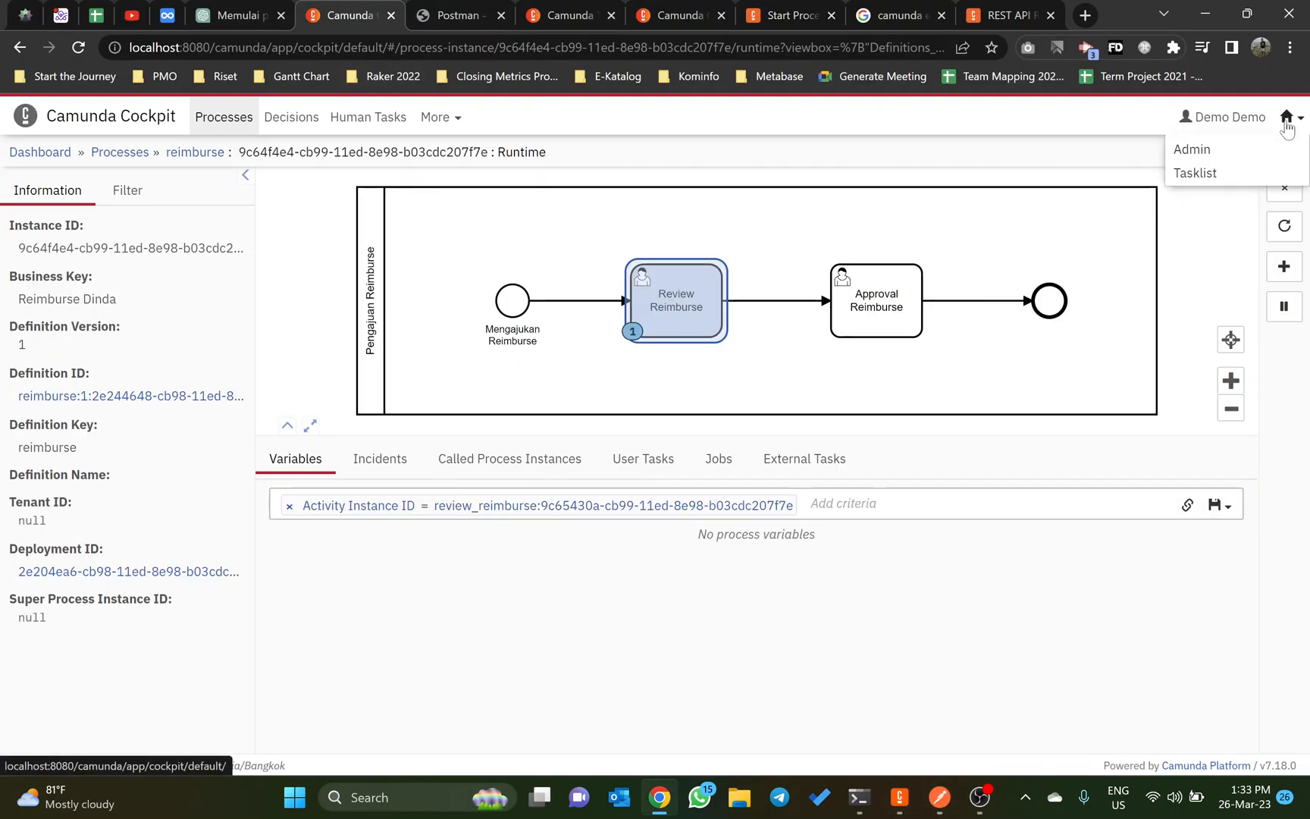
left_click(1211, 174)
left_click(303, 247)
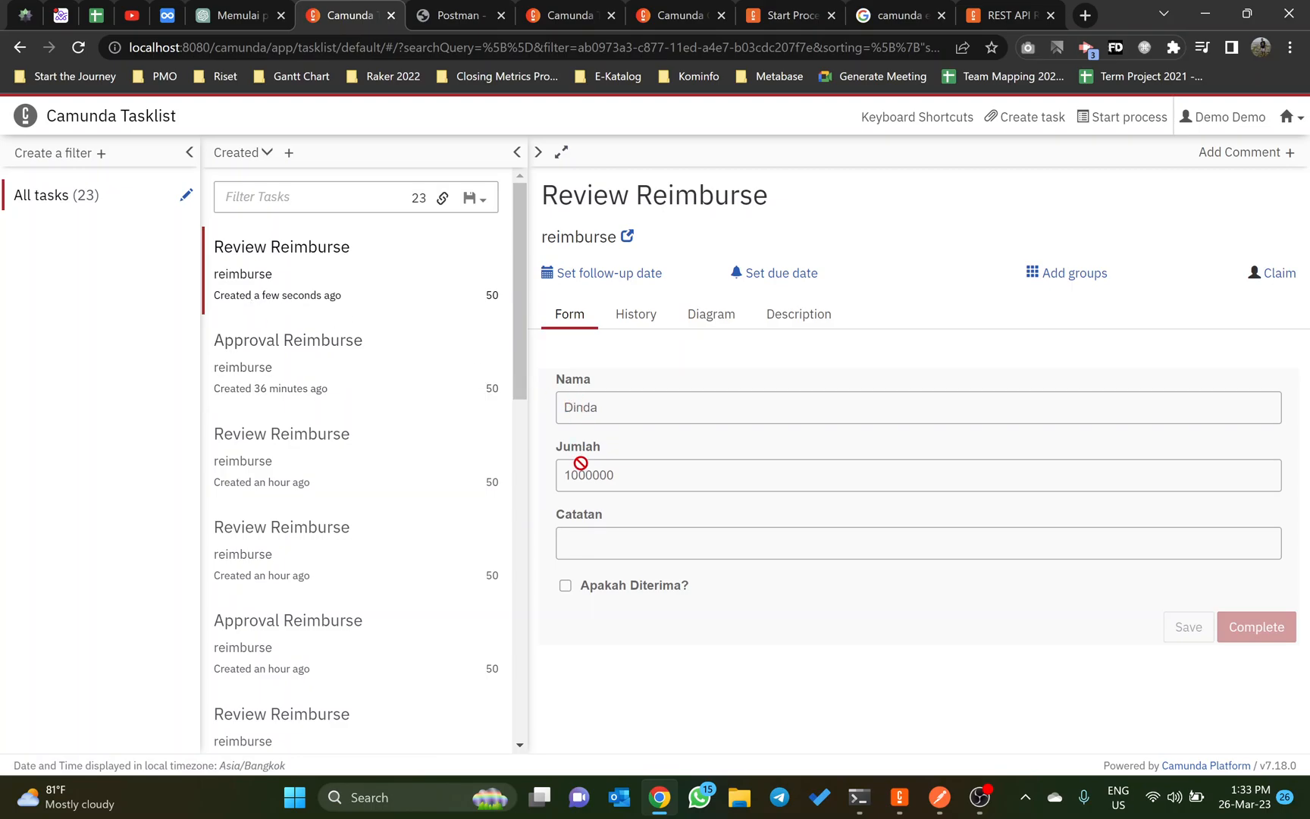
Step: Inspect the Review Reimburse task's history and process diagram, and return to Postman
left_click(633, 322)
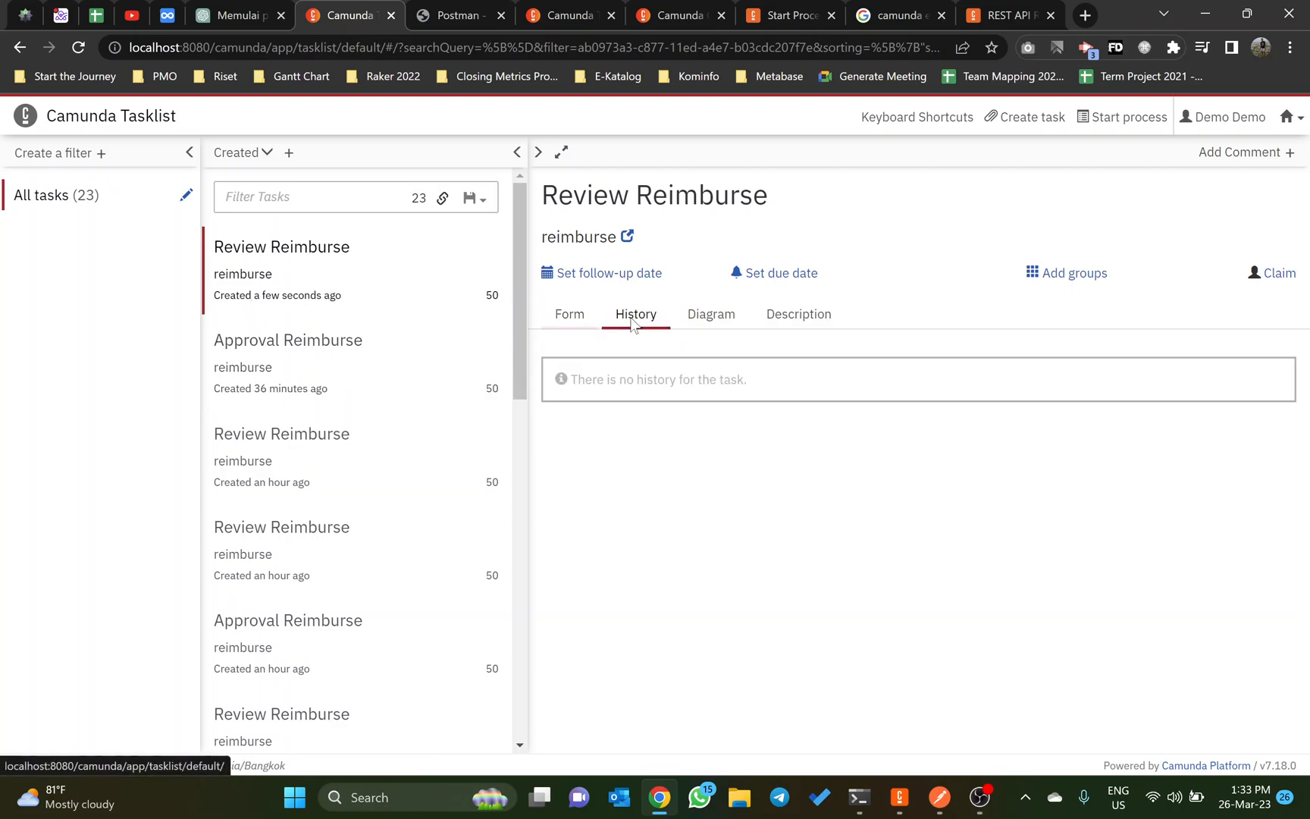
left_click(691, 314)
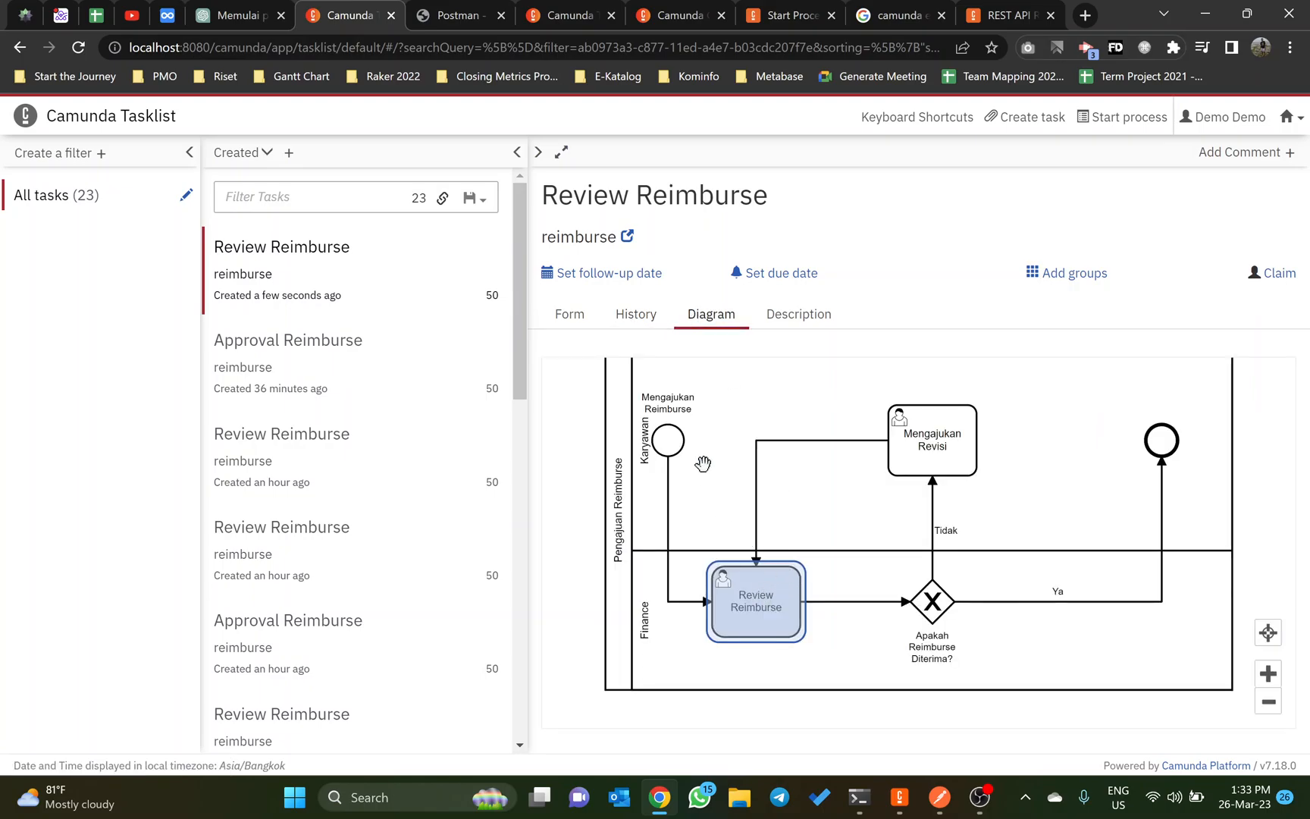
key("alt+Tab")
key("alt+Tab")
key("alt+Tab")
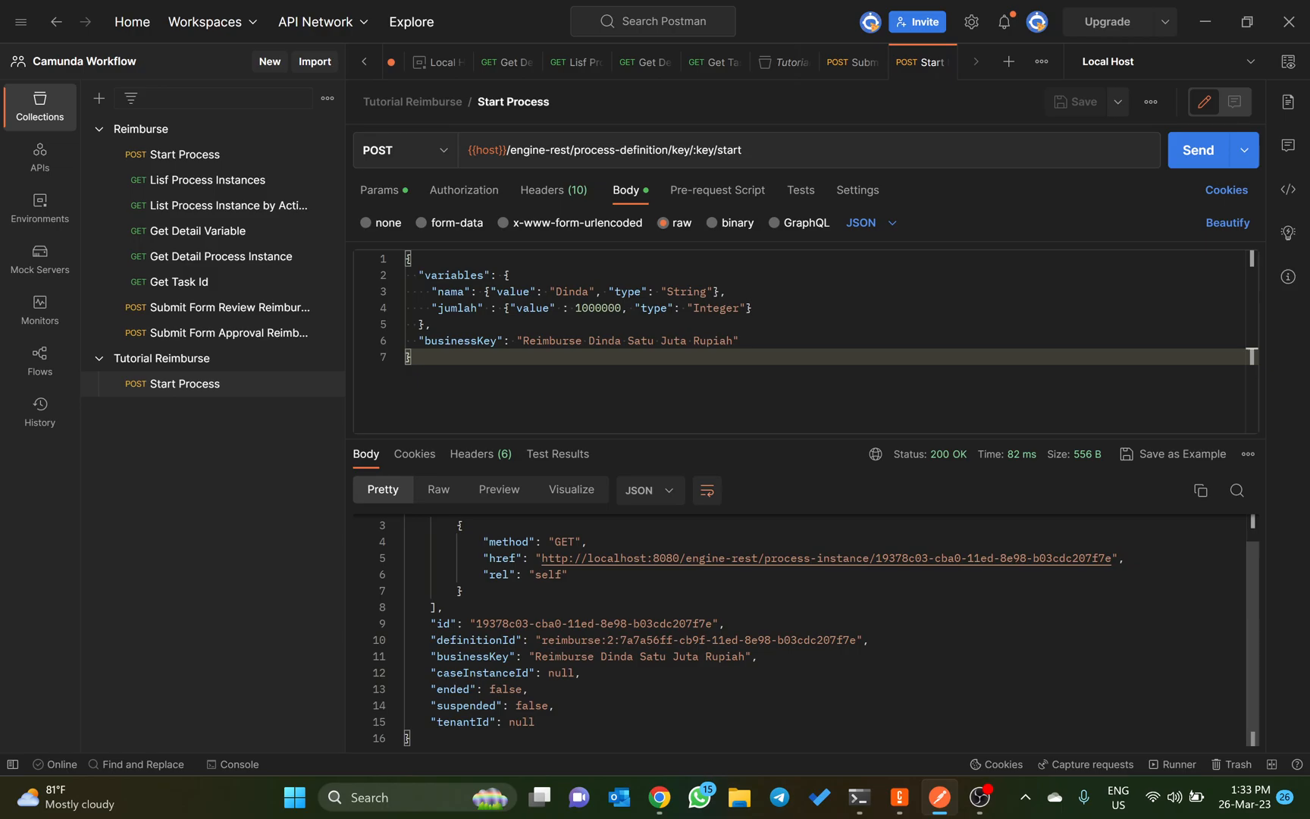
Step: Replace the nama value in the request body with a different first name and set the jumlah value to 1500000
double_click(570, 291)
key("BackSpace")
type("Dicky")
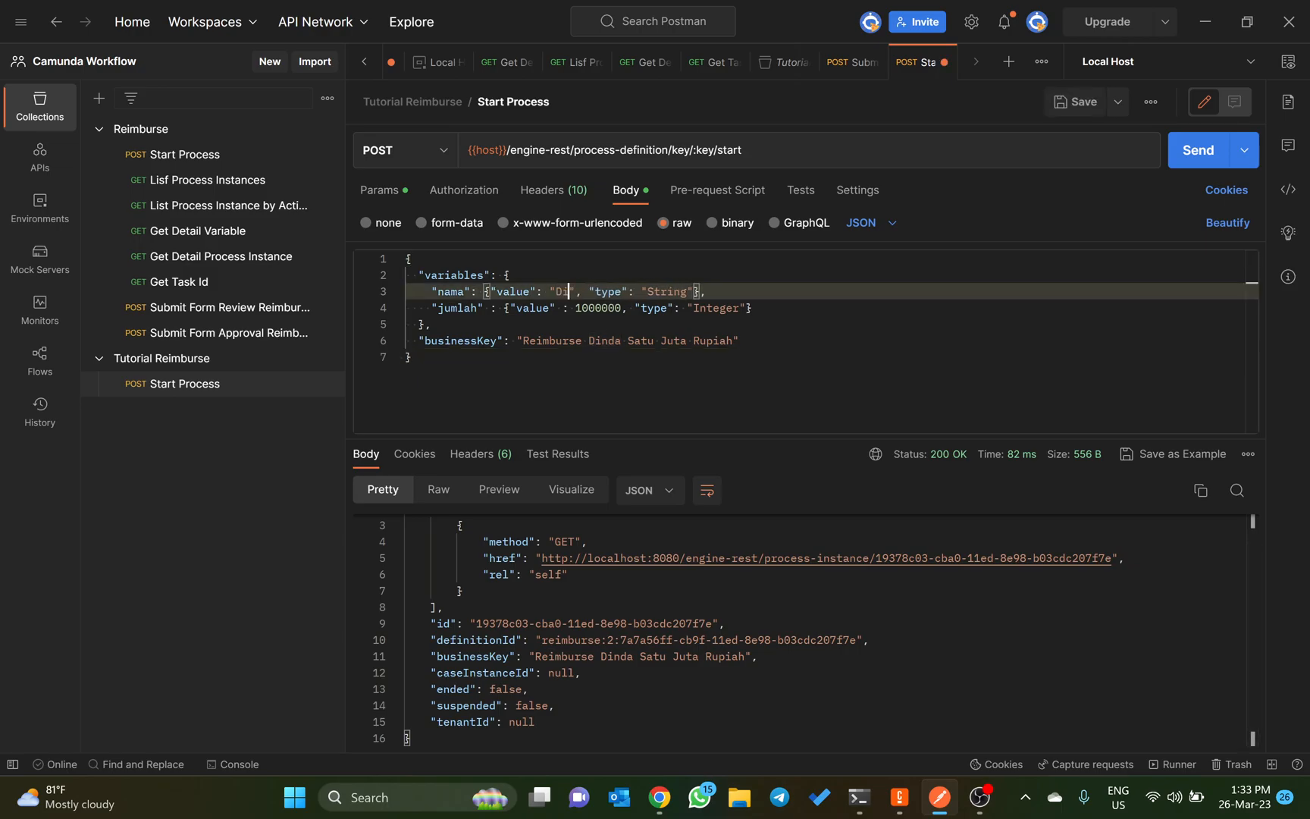
key("Down")
key("BackSpace")
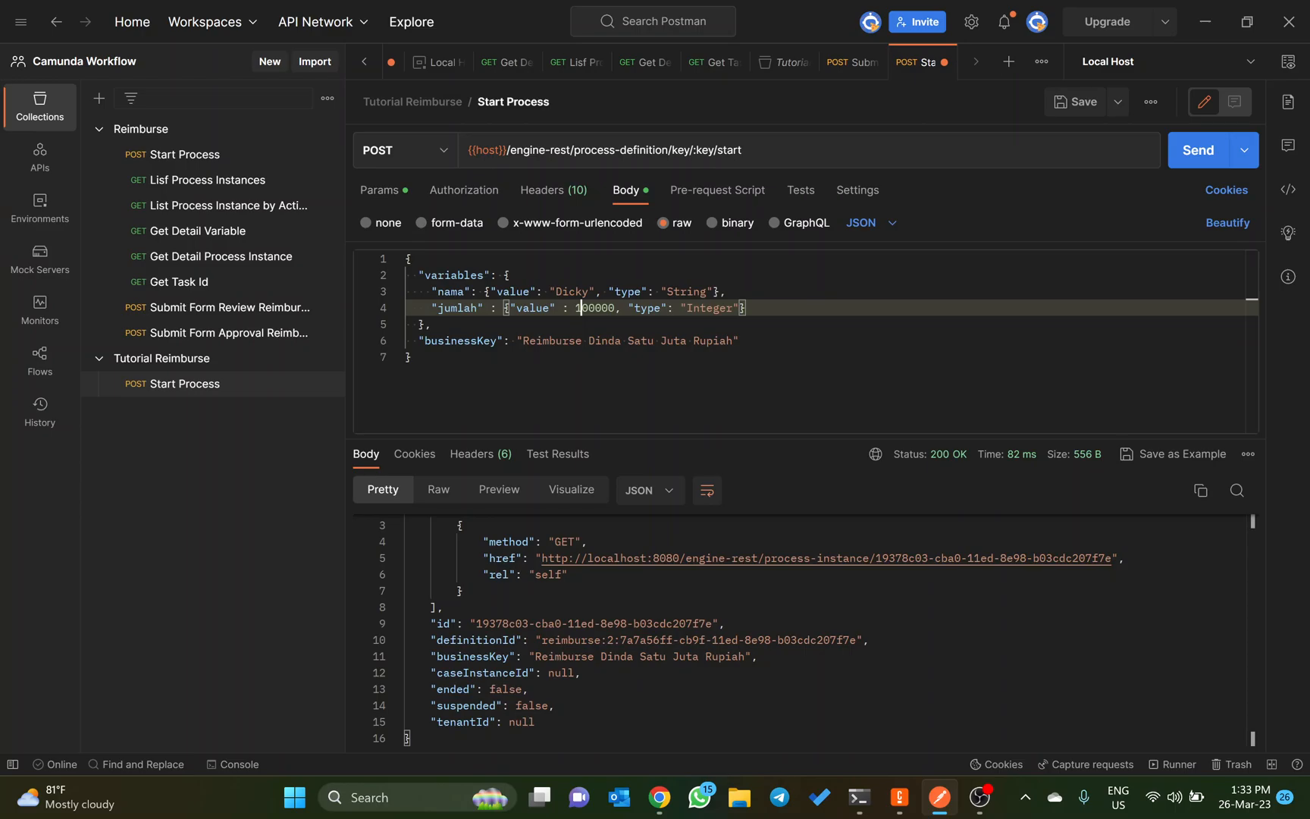
type("5")
Step: Update the first name in the businessKey, insert "Lima Ratus Ribu" before "Rupiah", and send the Start Process request
key("Down")
key("Down")
key("ctrl+shift+Right")
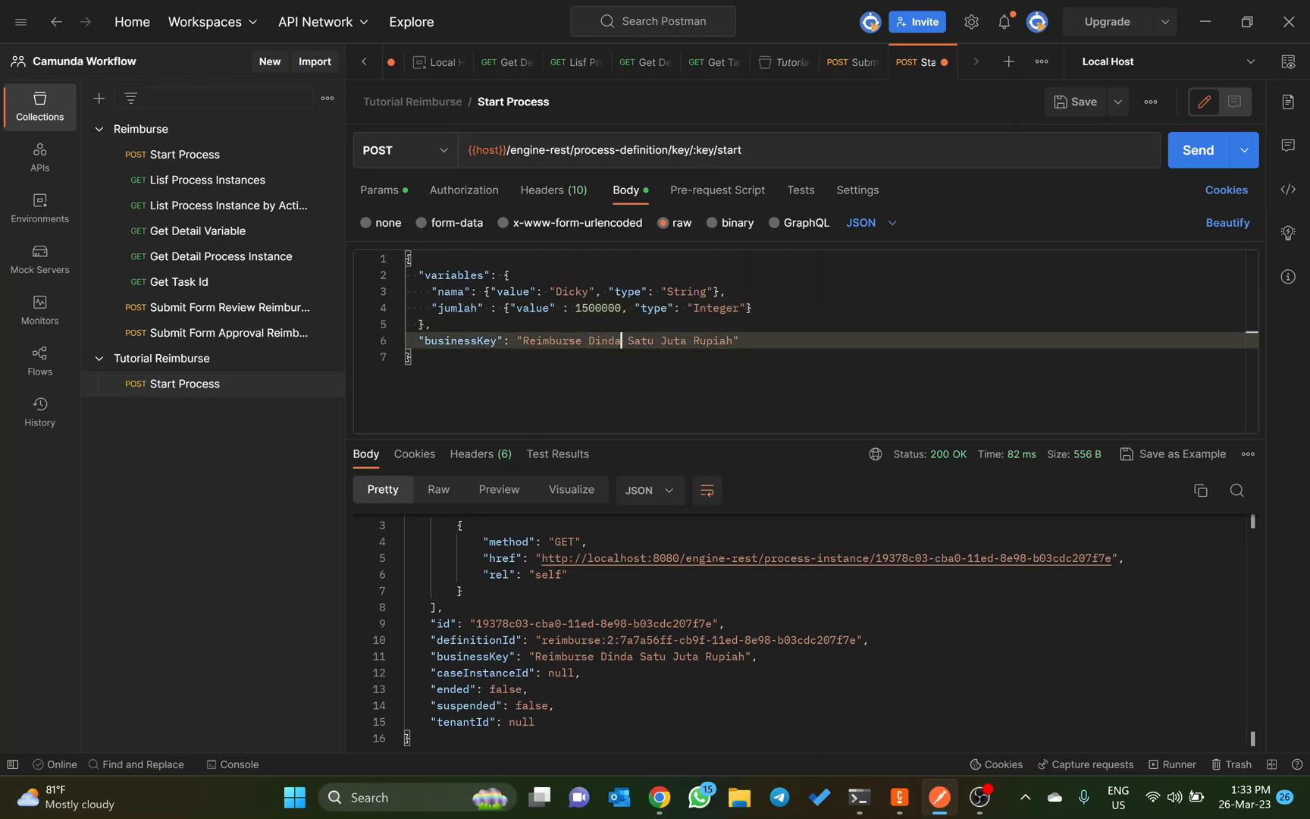
type("Dicky")
key("ctrl+Right")
type("Lima Ratus Ribu")
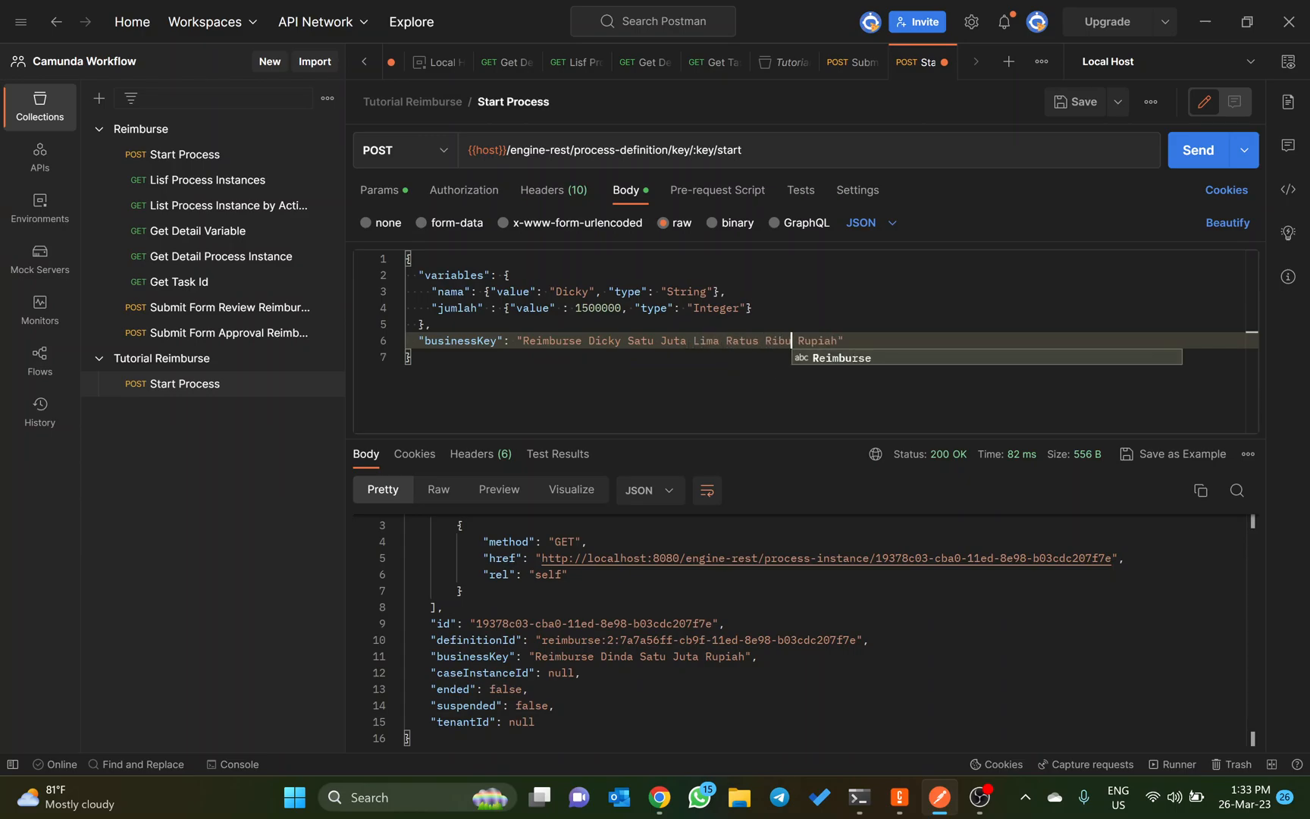
left_click(1190, 155)
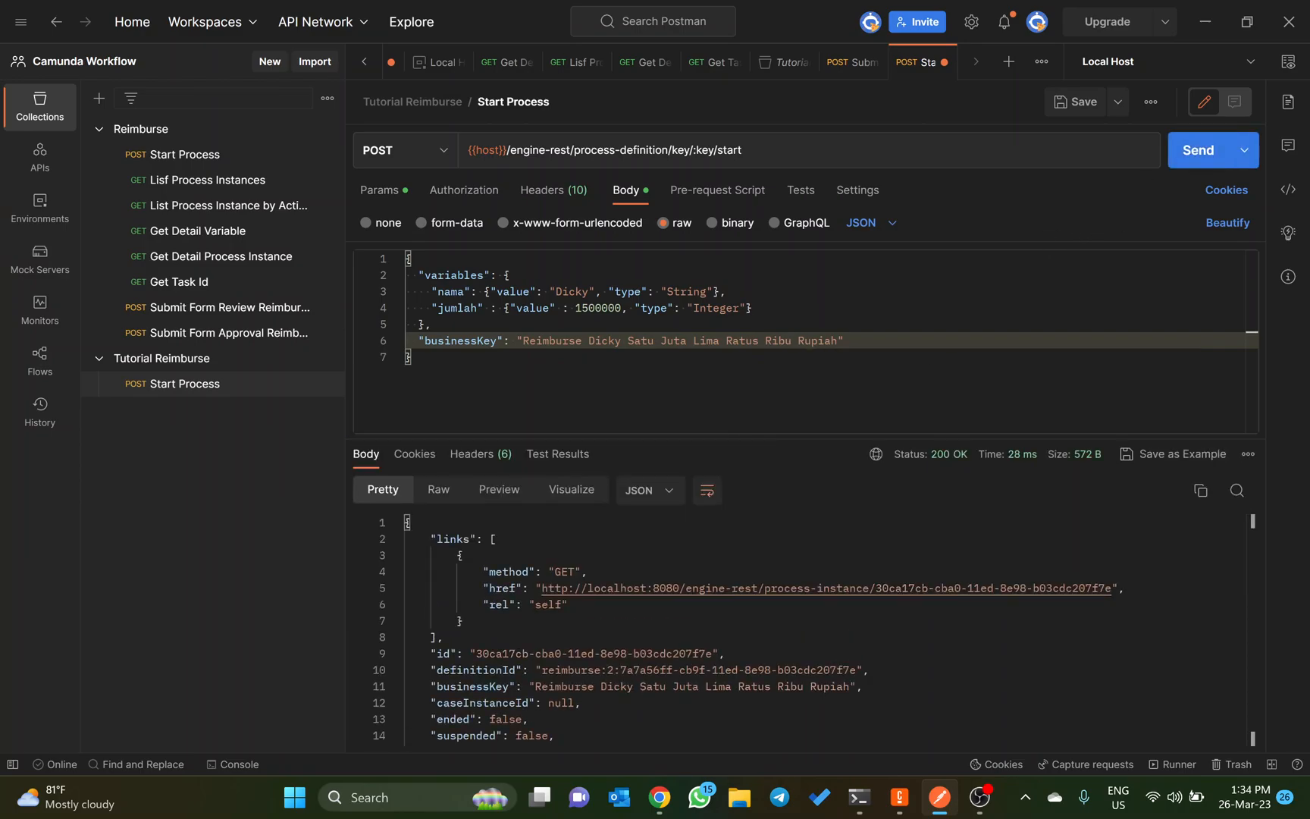
Step: Switch to Camunda Tasklist in Chrome, reload the task list and examine the newest Review Reimburse task's process diagram
key("alt+Tab")
key("alt+Tab")
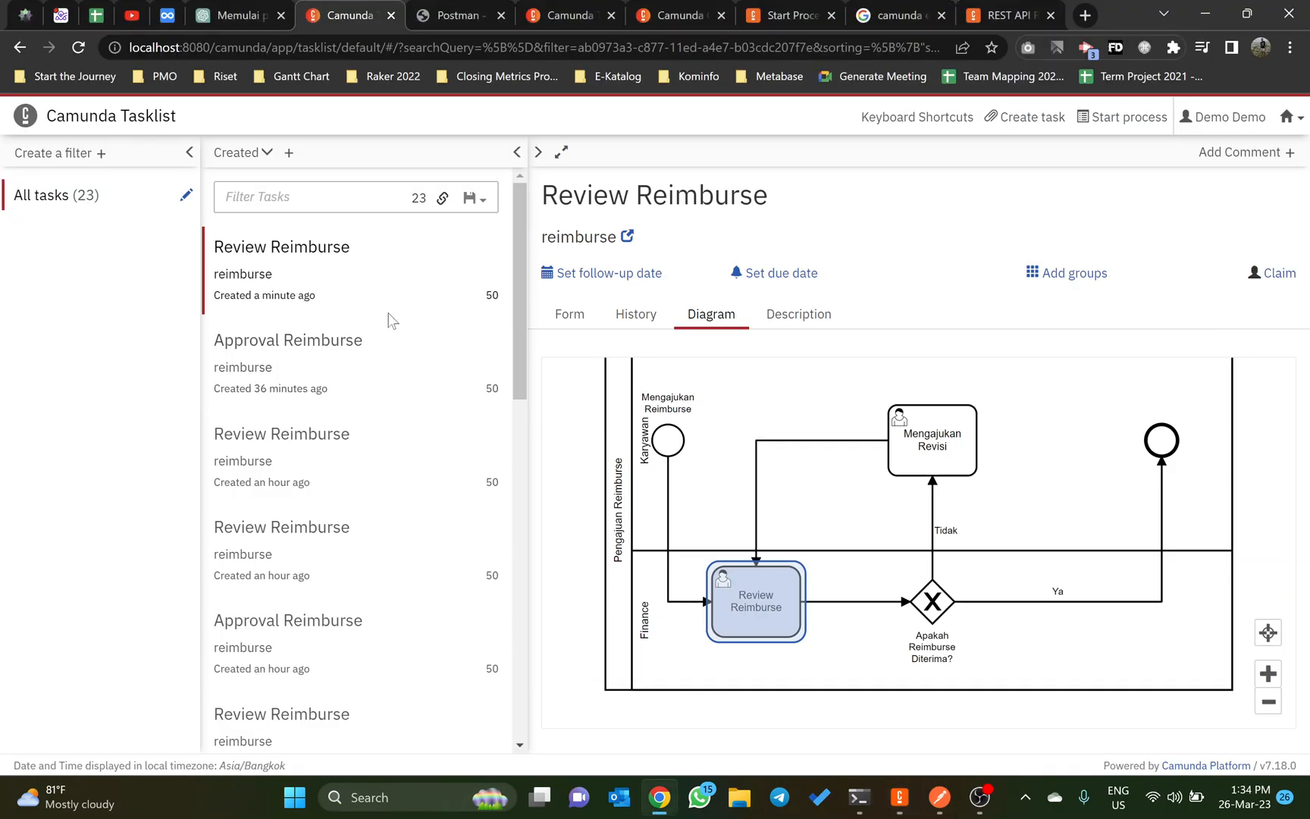
key("F5")
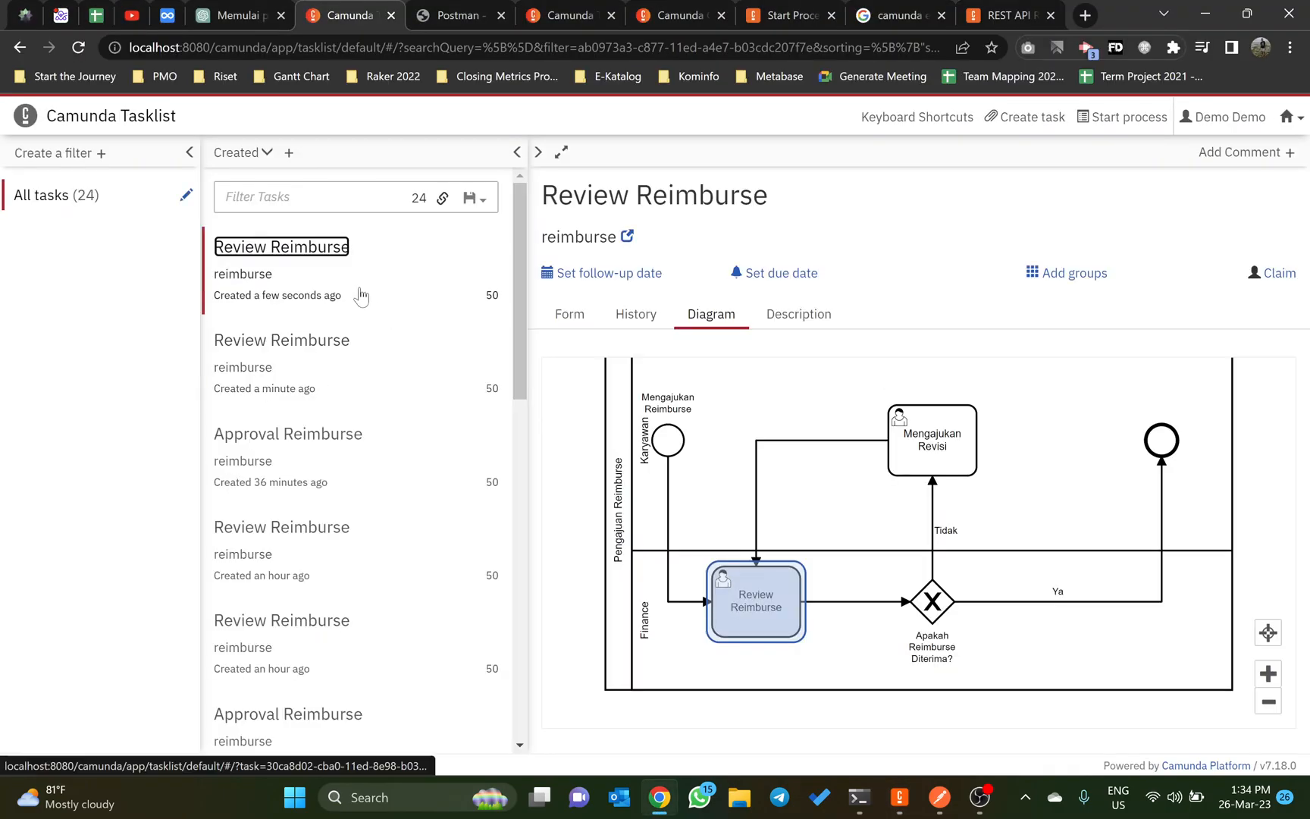
left_click(761, 581)
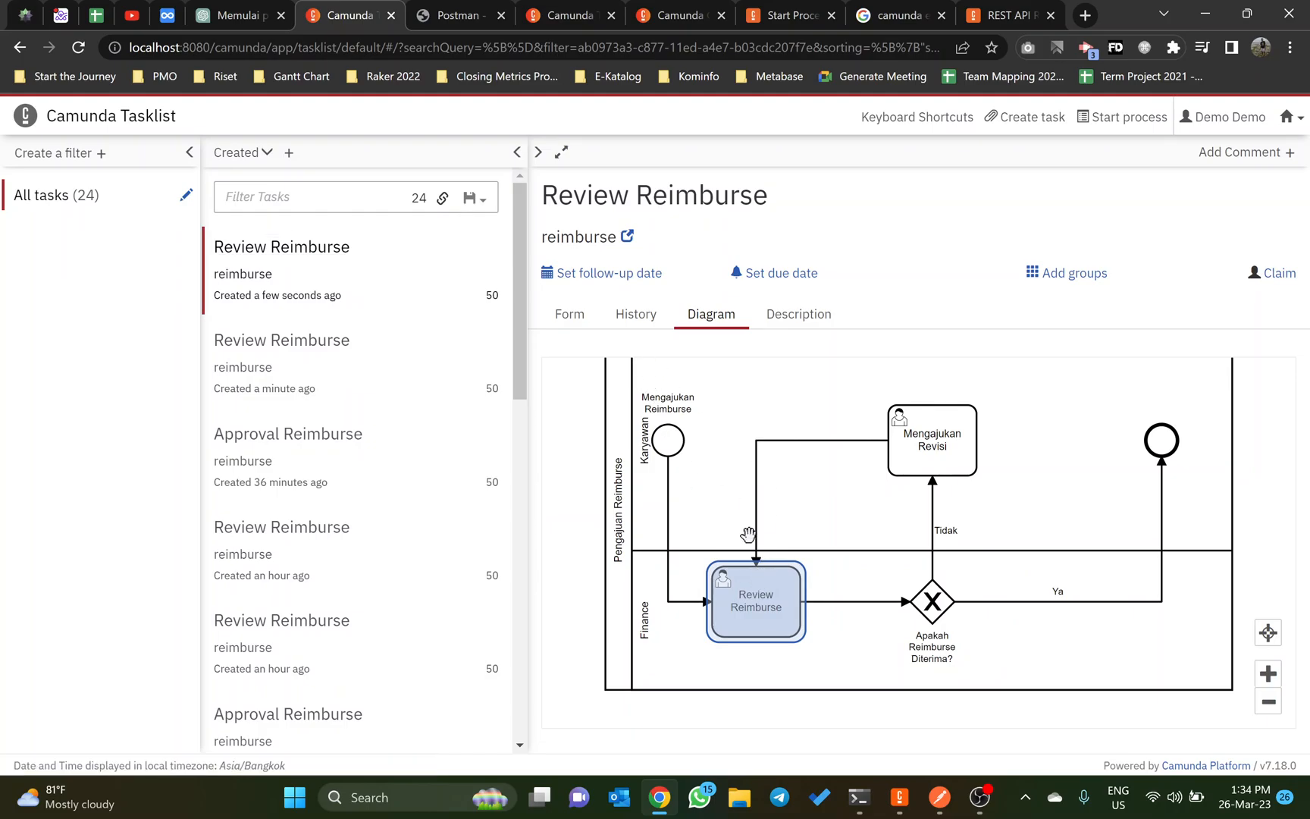
scroll(748, 535, "down", 3)
scroll(754, 529, "up", 2)
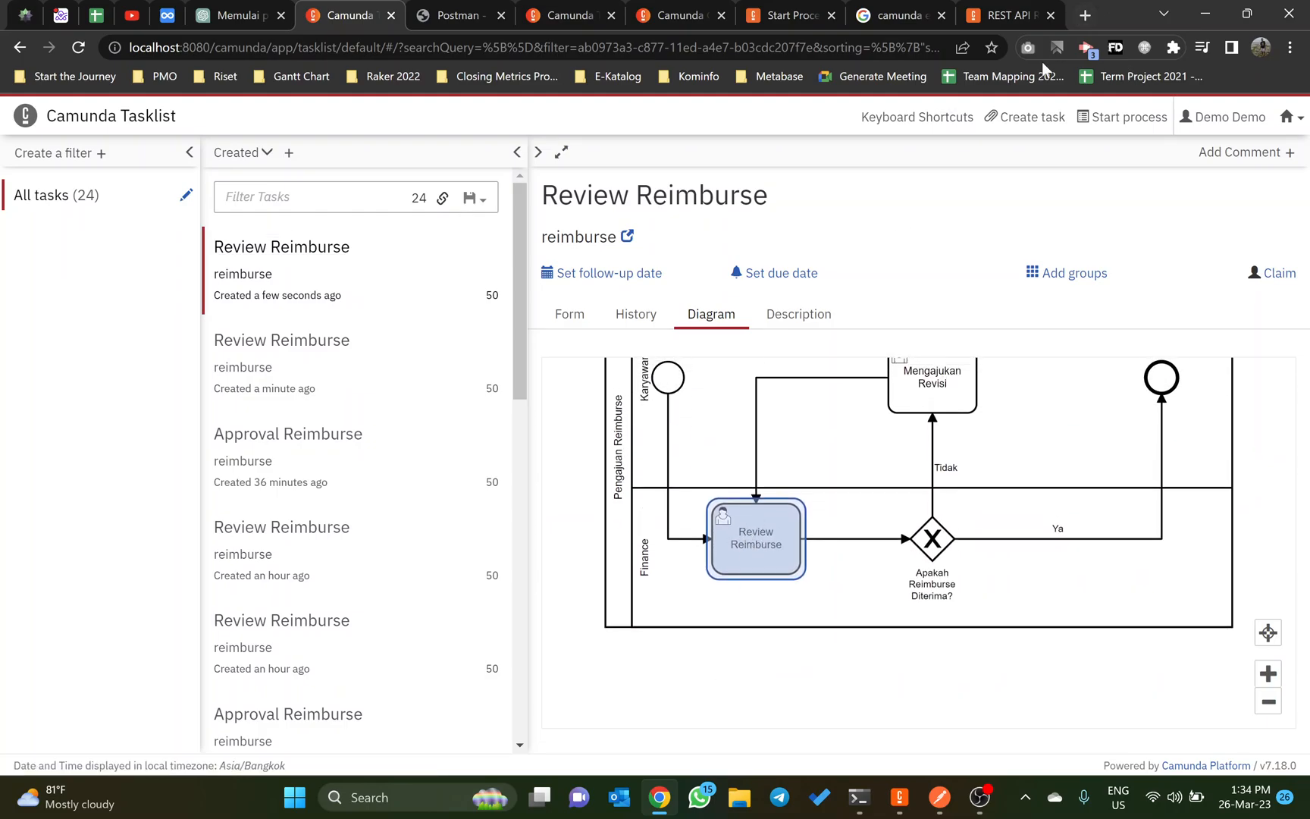
Step: Open Camunda Cockpit in a separate browser tab and view the running instances of the reimburse process definition
left_click(1288, 118)
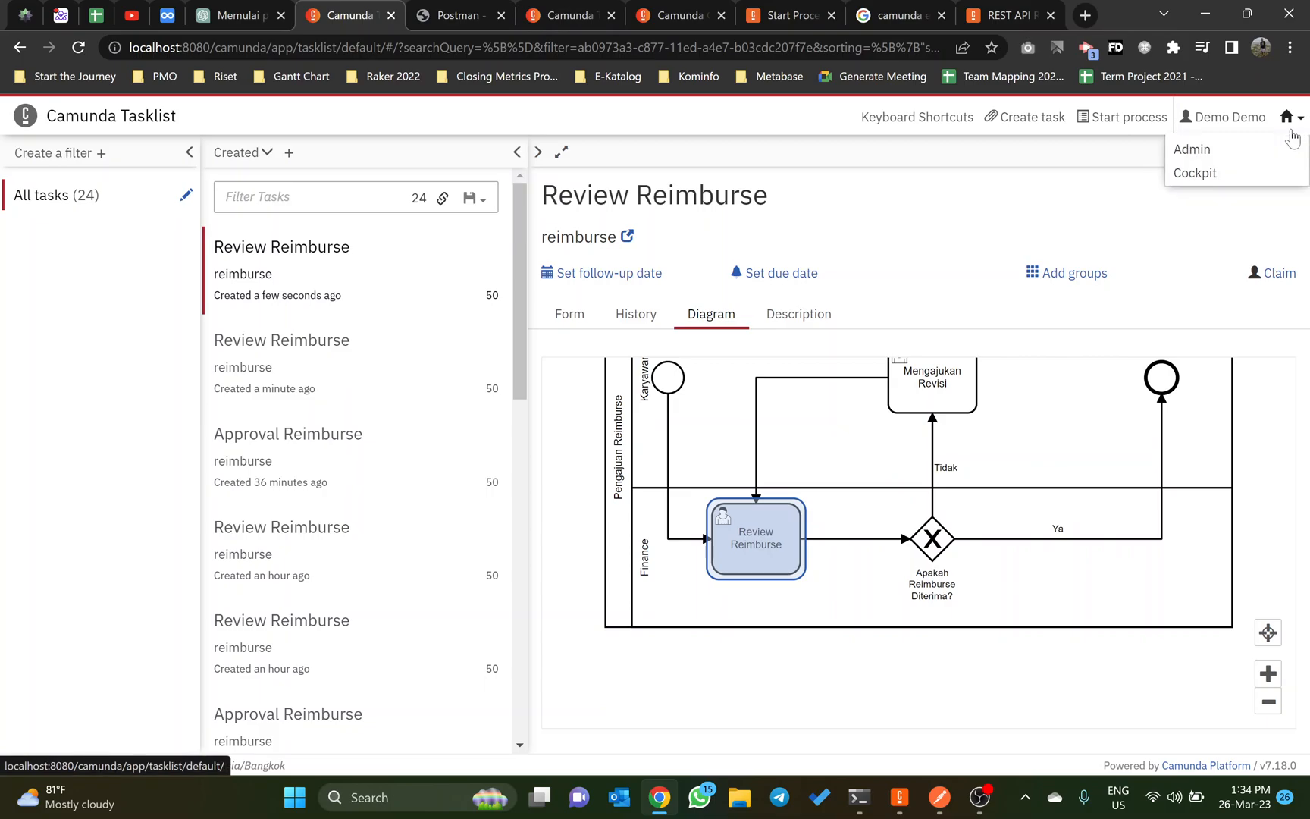
middle_click(1194, 173)
left_click(413, 13)
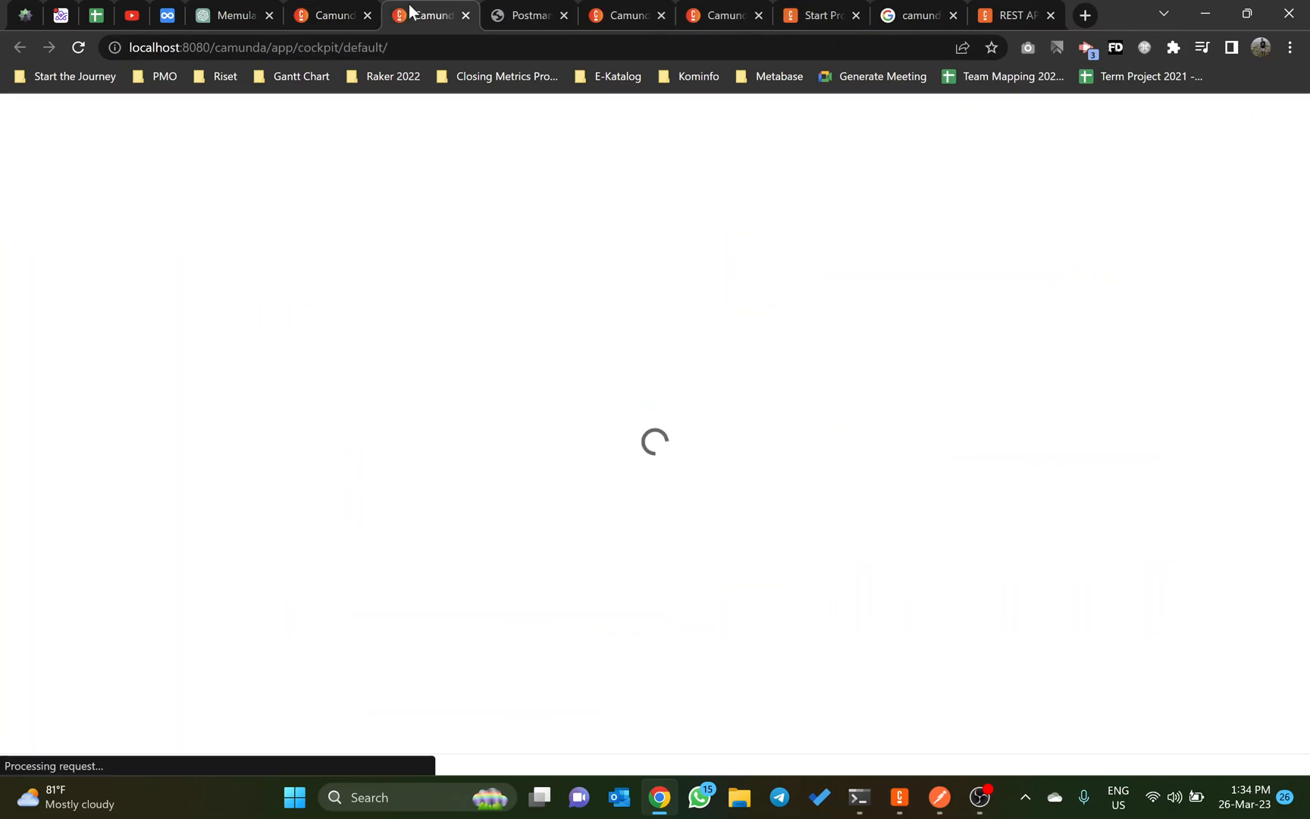
left_click(36, 554)
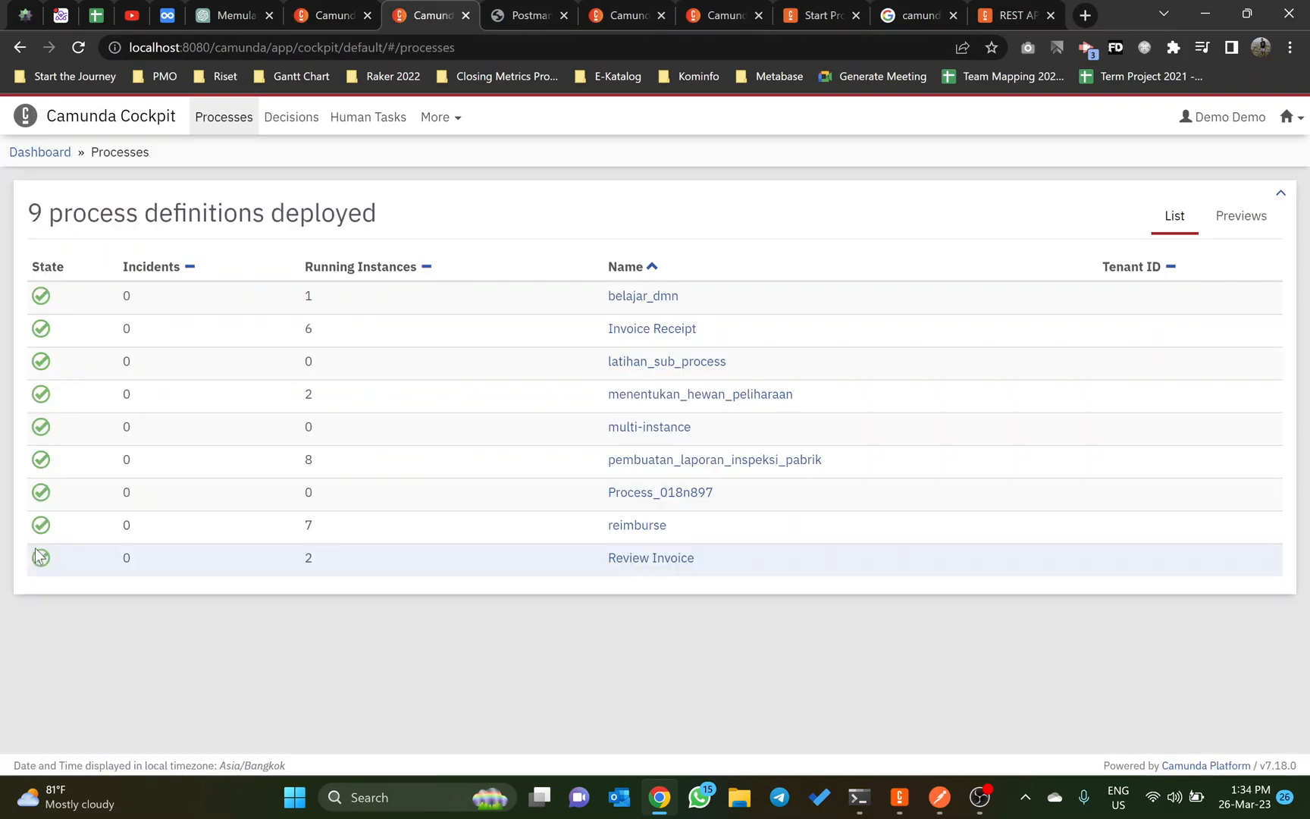
left_click(618, 528)
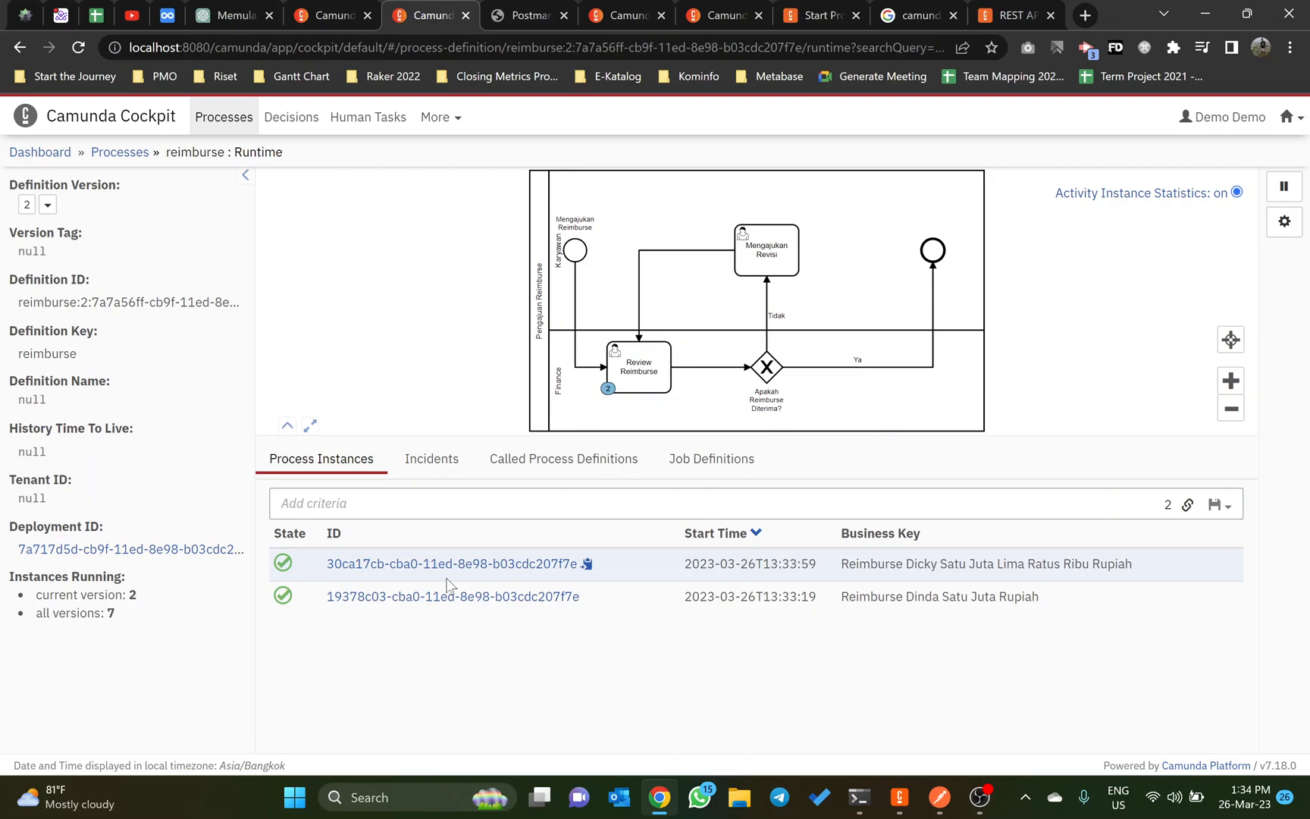
Step: Go to the Dynalist notes and highlight the active-instances endpoint /engine-rest/process-instance?processDefinitionKey=reimburse
left_click(167, 11)
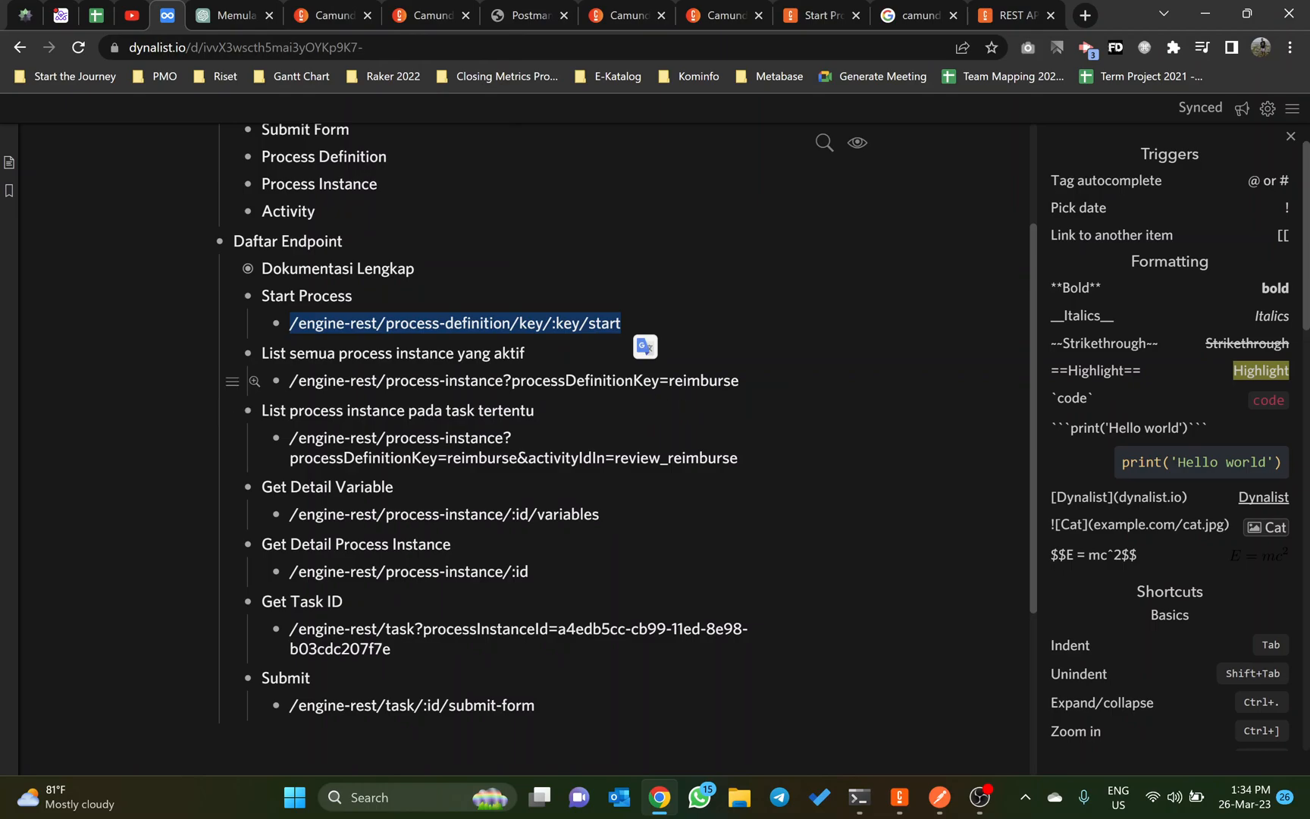
left_click_drag(740, 382, 289, 382)
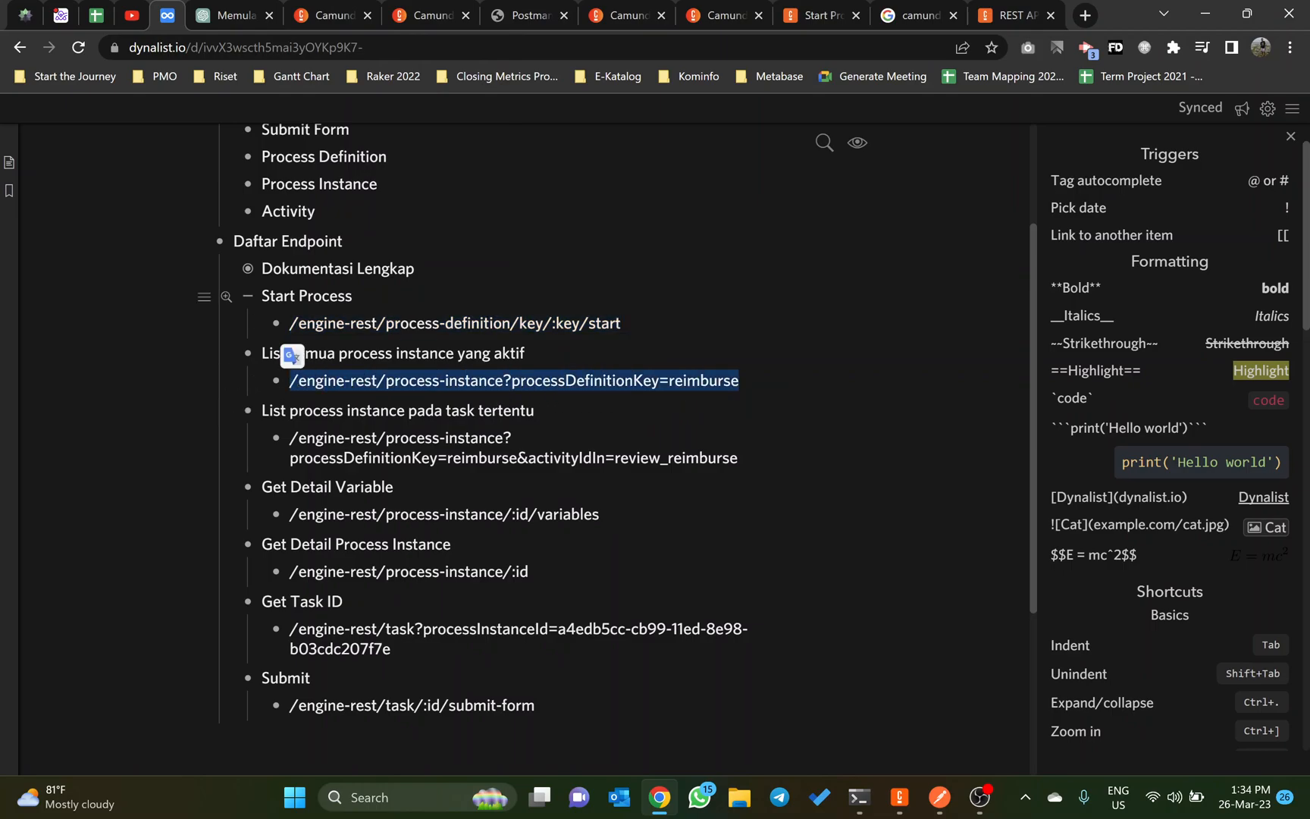
Step: Find the open Camunda 7 Docs page and go to the Process Instance Get List entry of the REST API reference
left_click(326, 9)
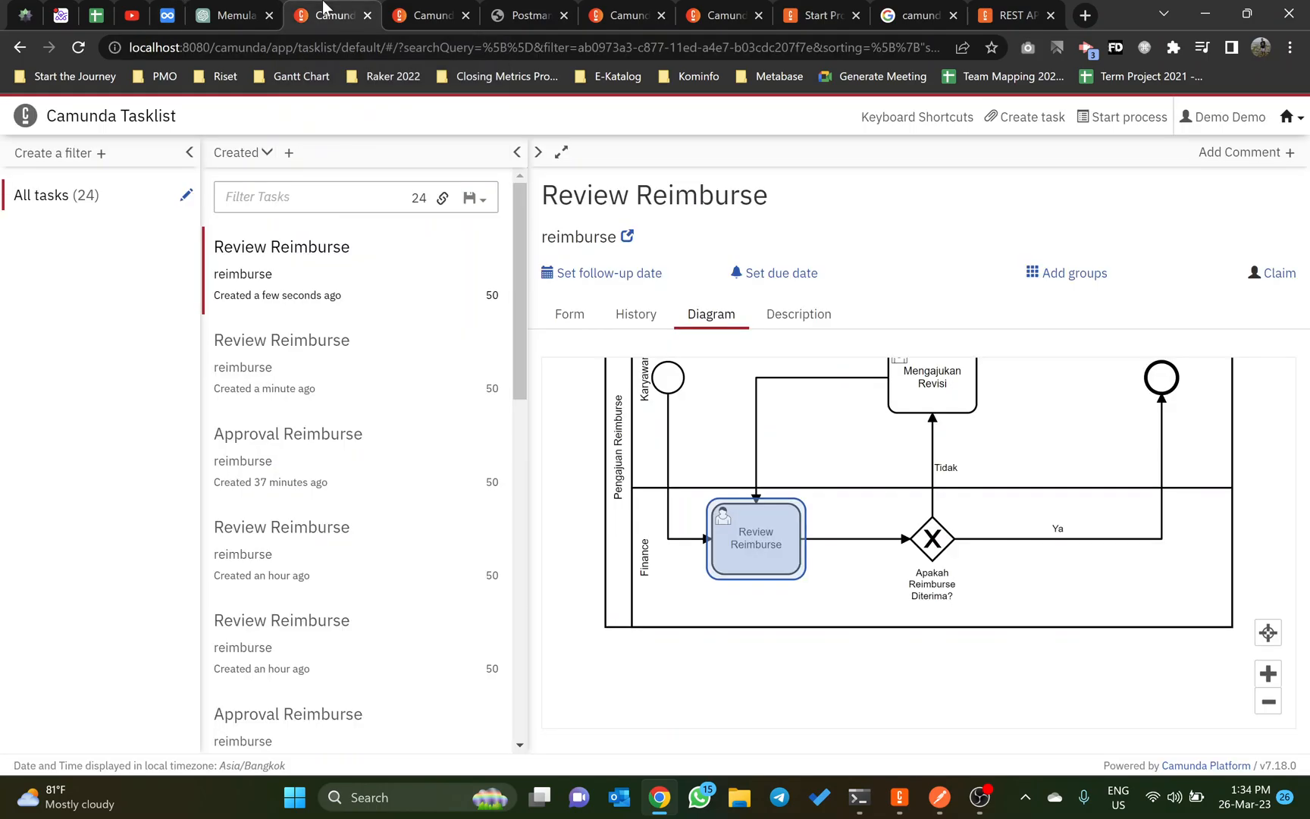
left_click(416, 12)
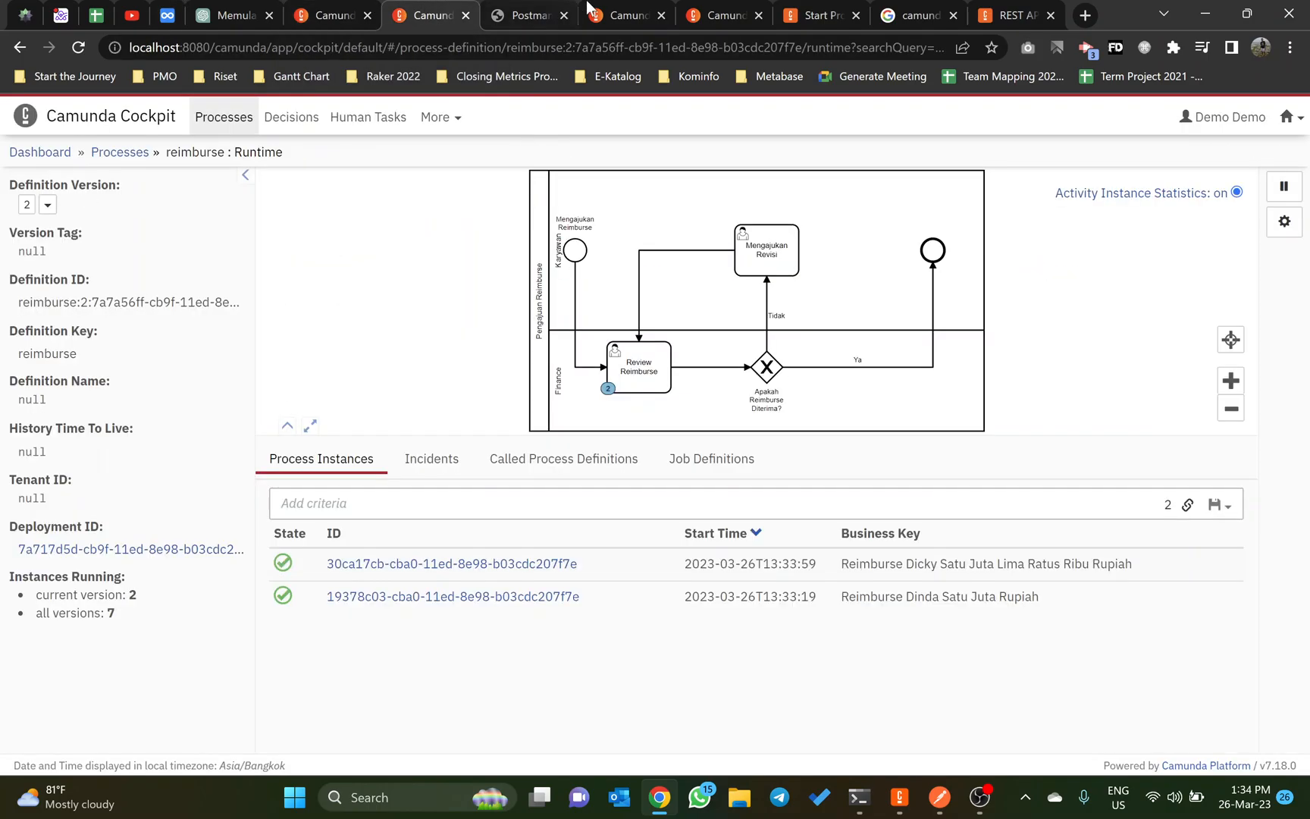
left_click(599, 14)
left_click(720, 13)
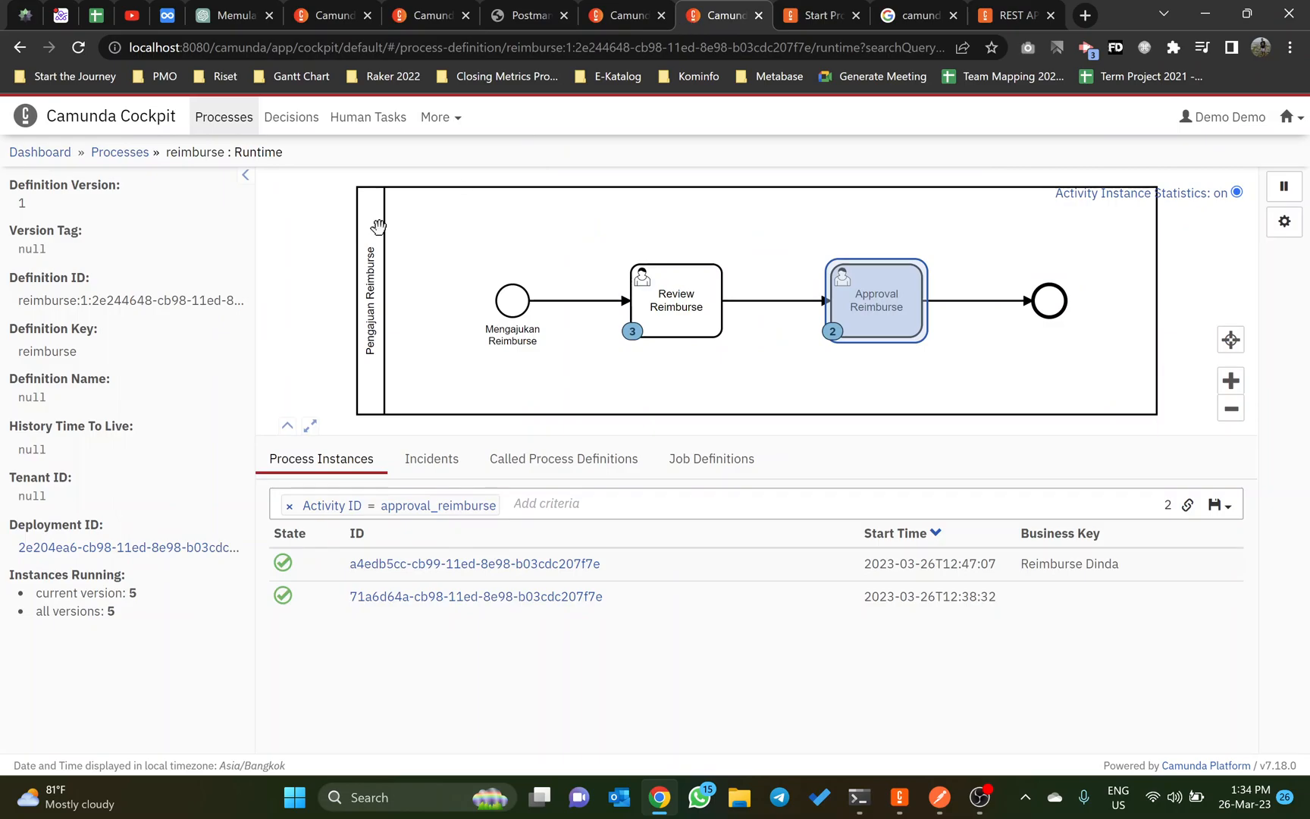
left_click(818, 14)
scroll(97, 475, "down", 4)
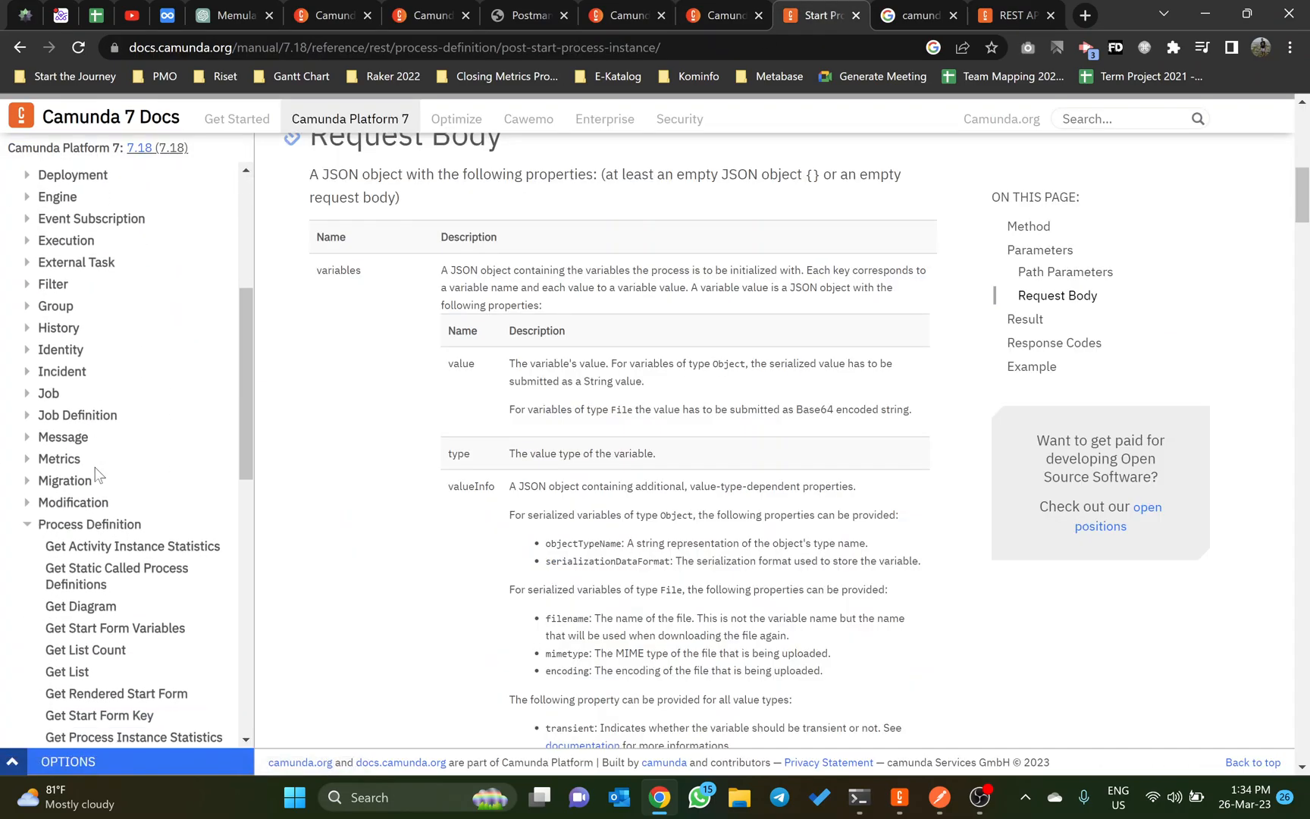
scroll(80, 432, "down", 1)
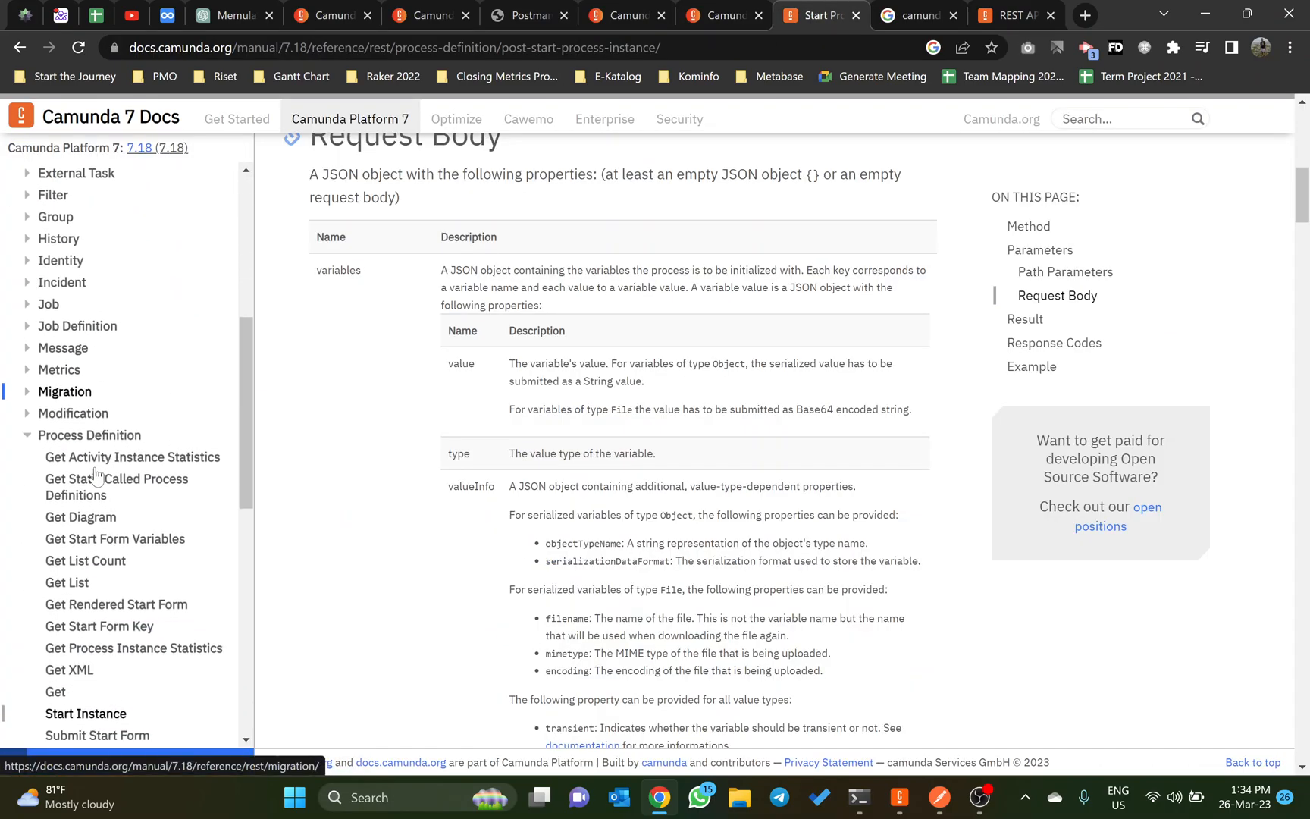
left_click(26, 438)
left_click(27, 455)
scroll(79, 502, "down", 2)
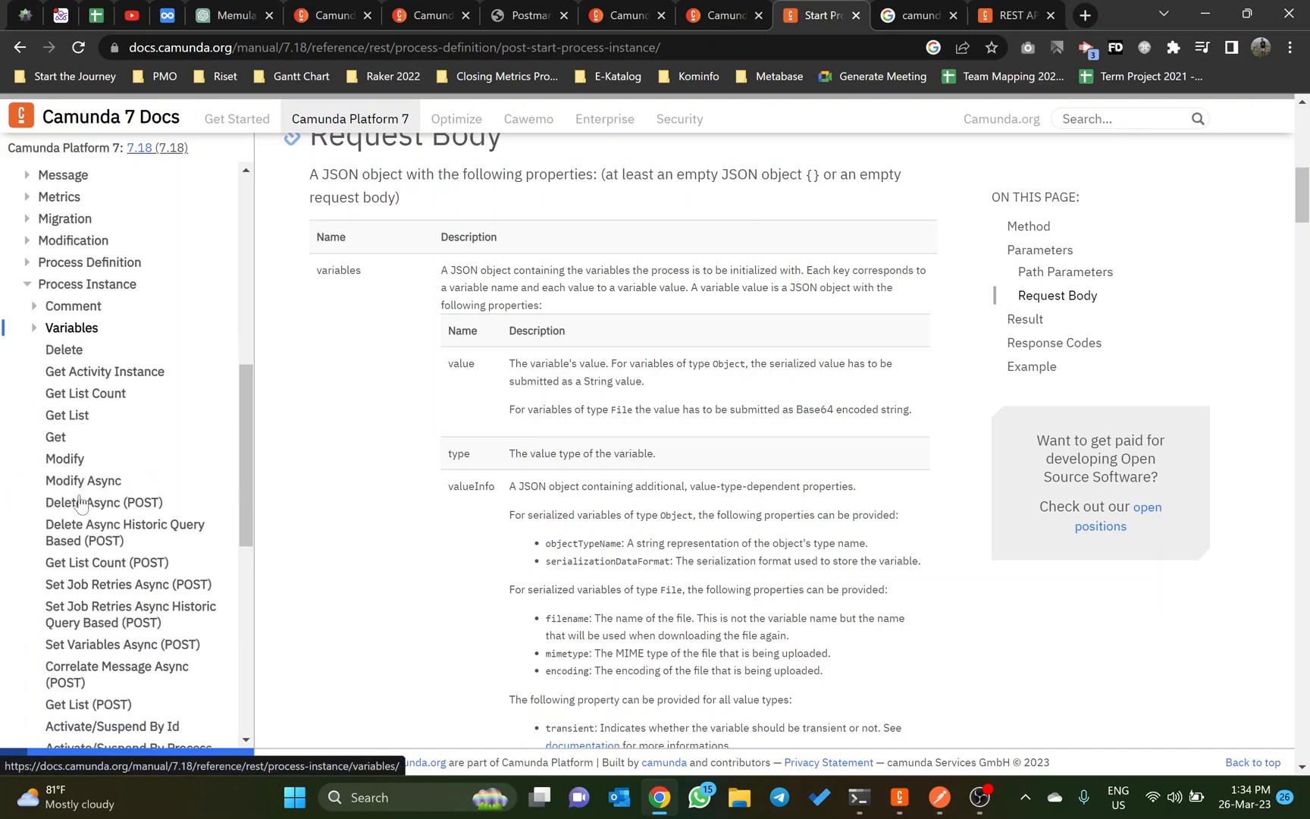
left_click(75, 416)
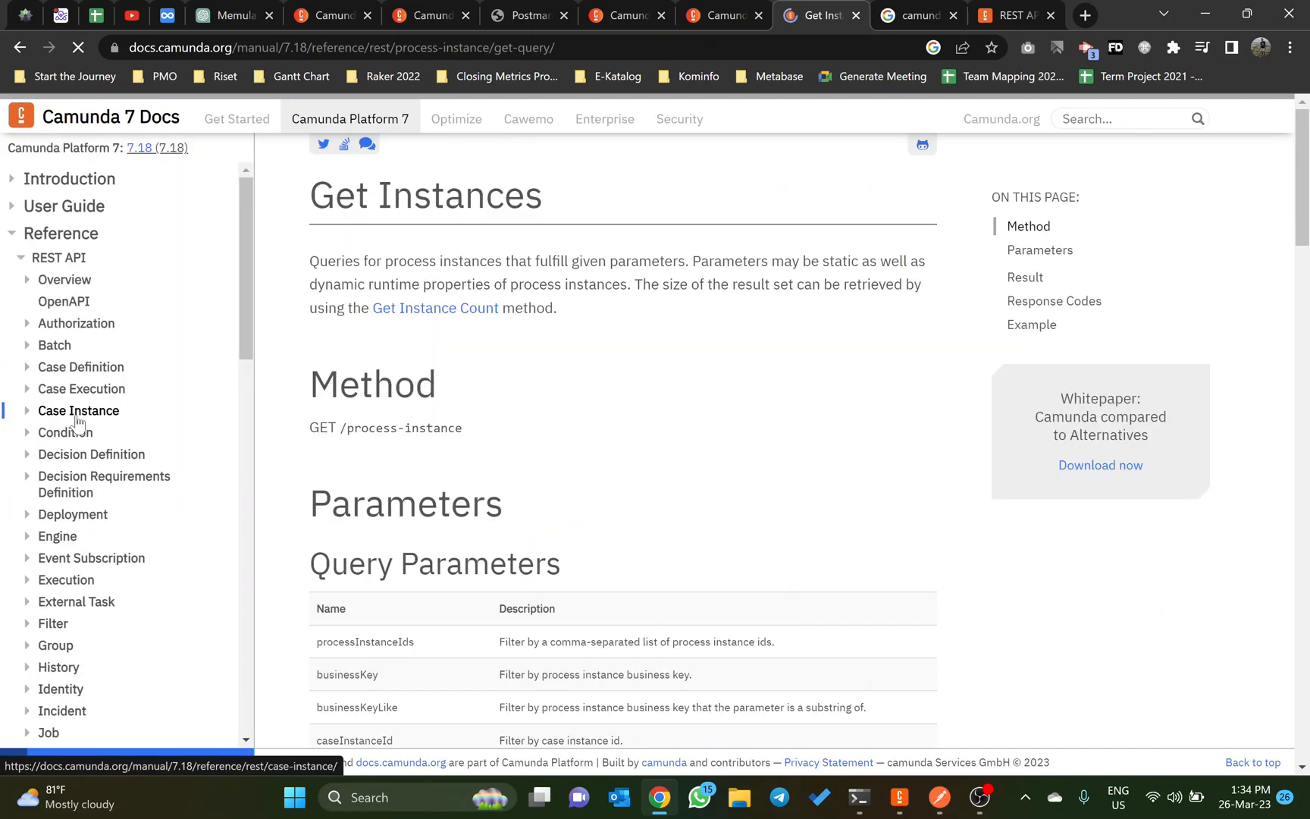
Step: Read through the method and query parameters of the Get Instances endpoint, highlighting the activityIdIn parameter
scroll(566, 396, "down", 1)
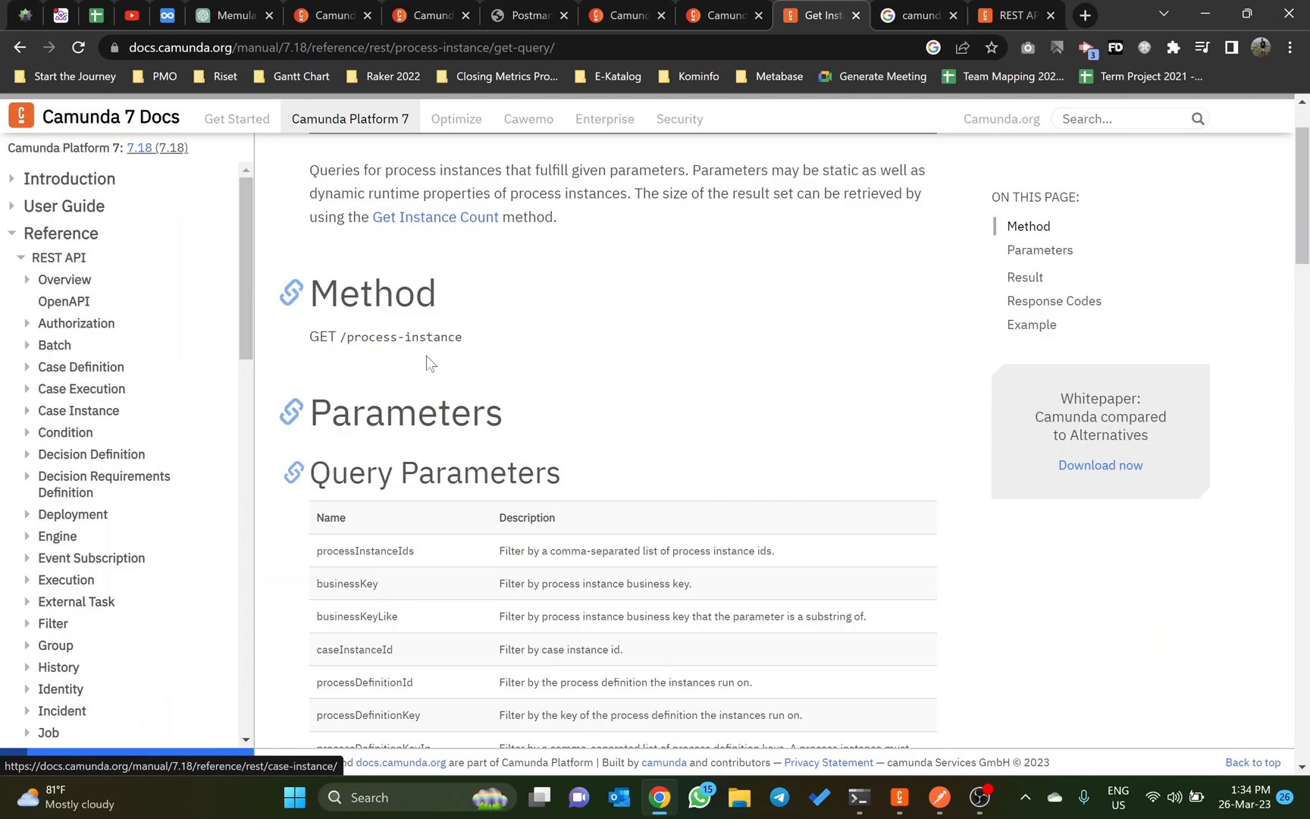
scroll(434, 365, "down", 1)
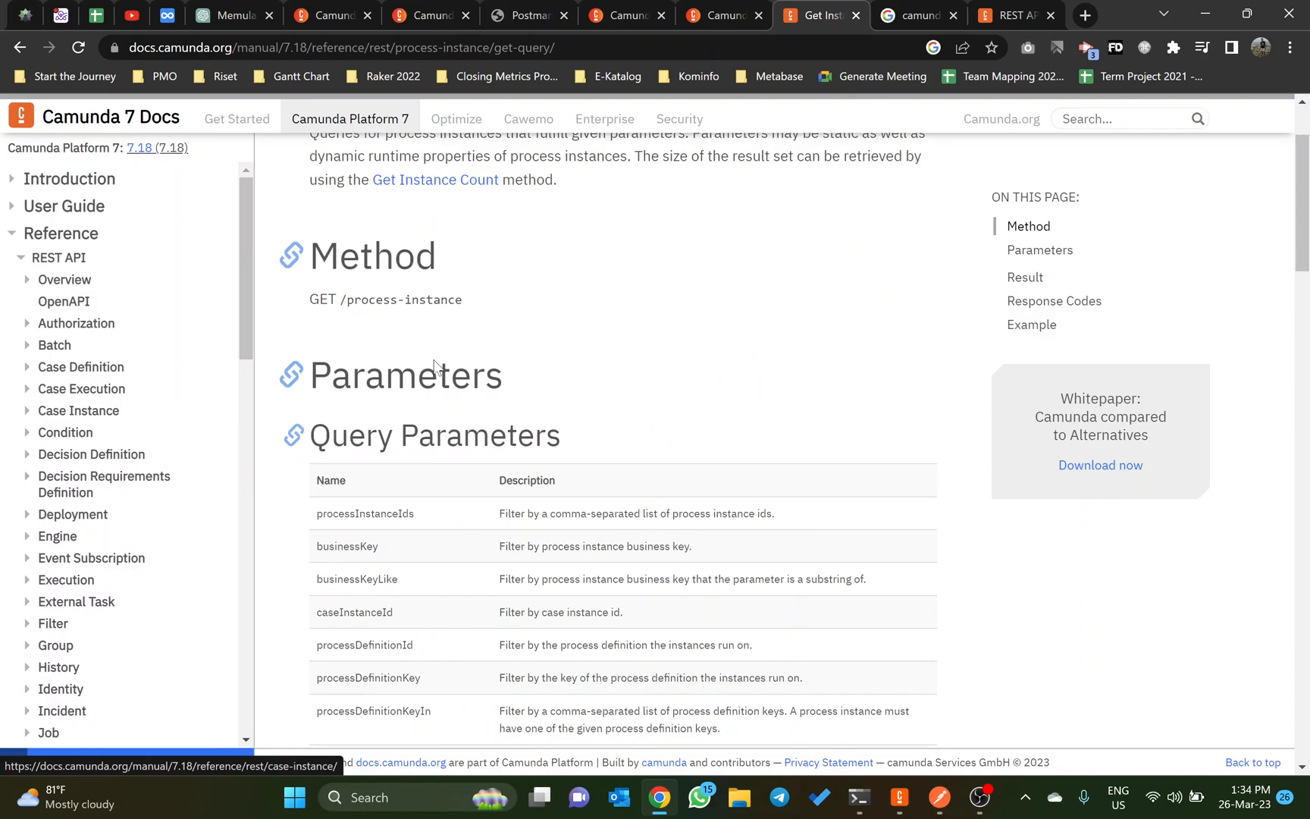
scroll(435, 365, "up", 1)
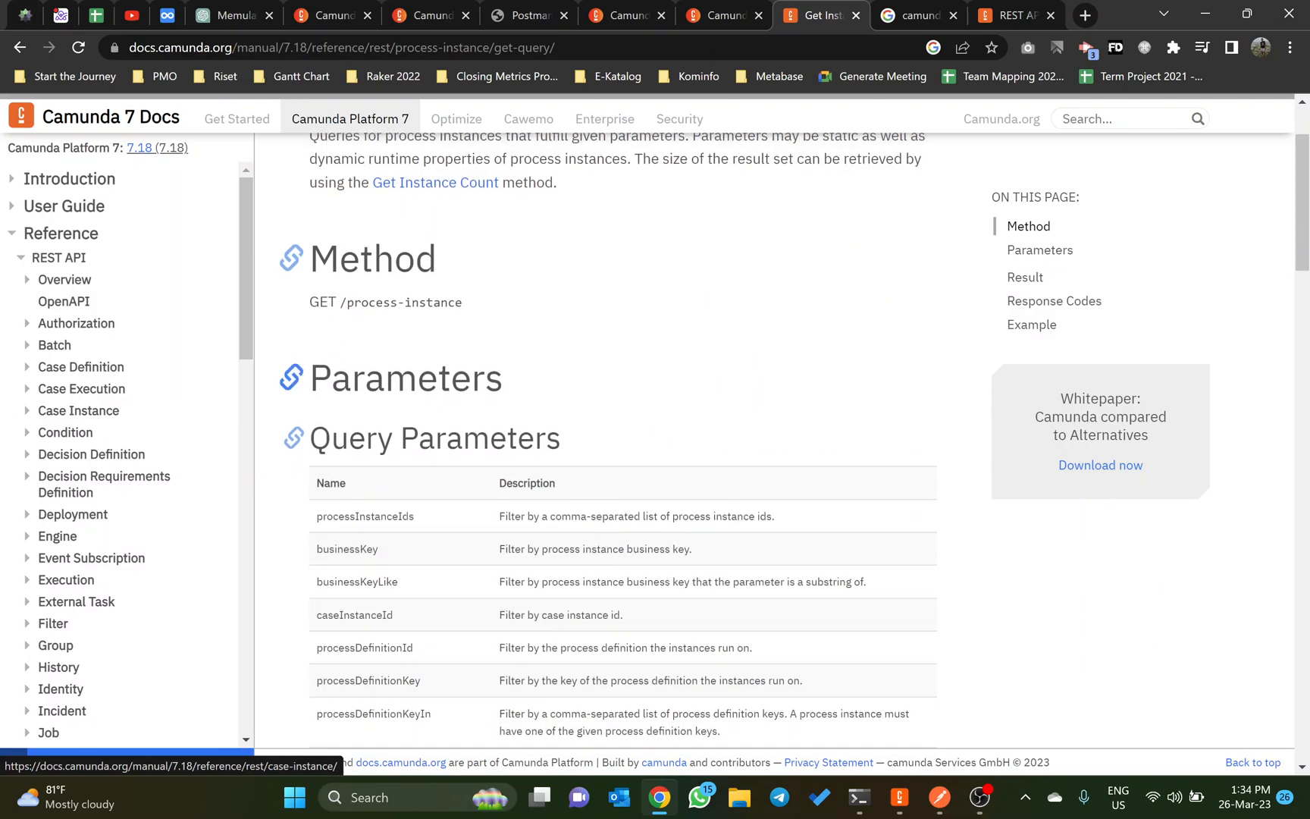
scroll(434, 364, "down", 6)
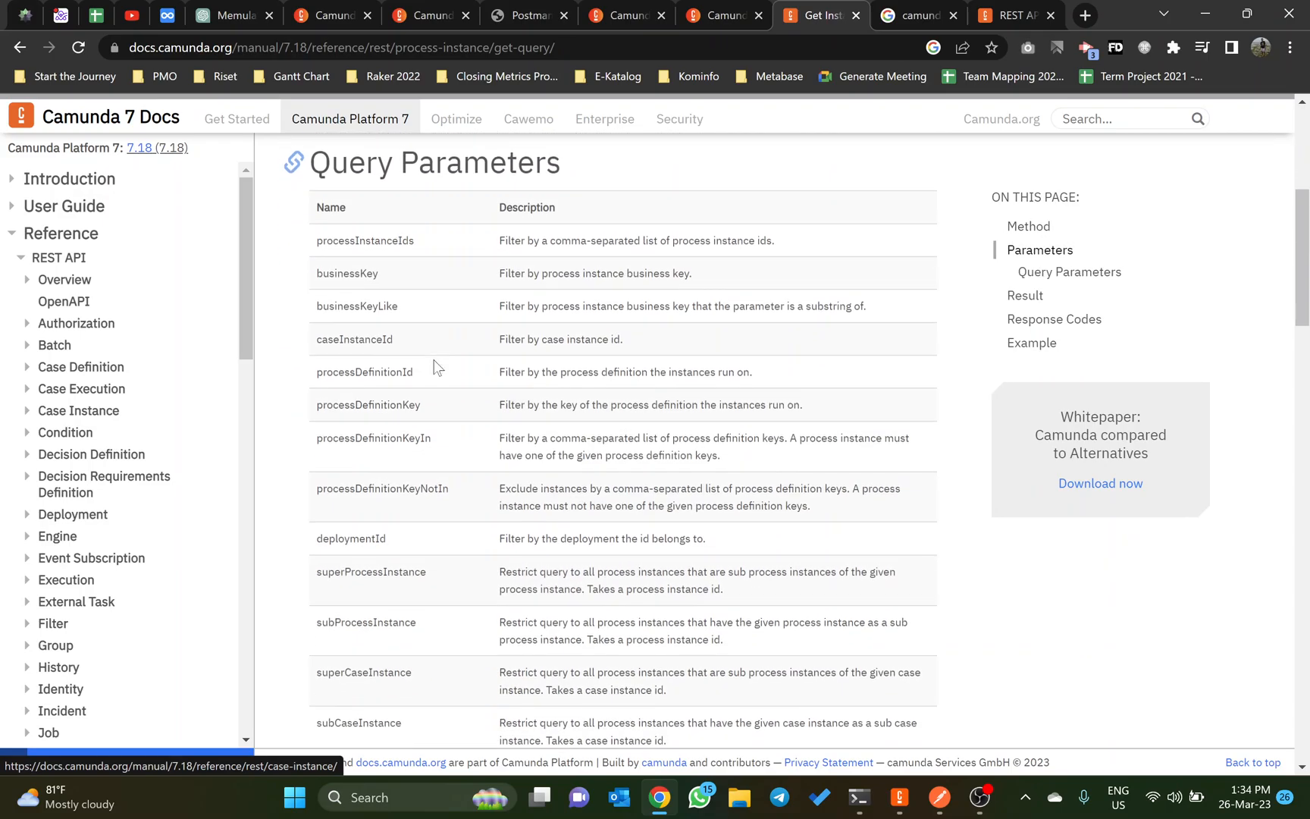
scroll(434, 365, "down", 2)
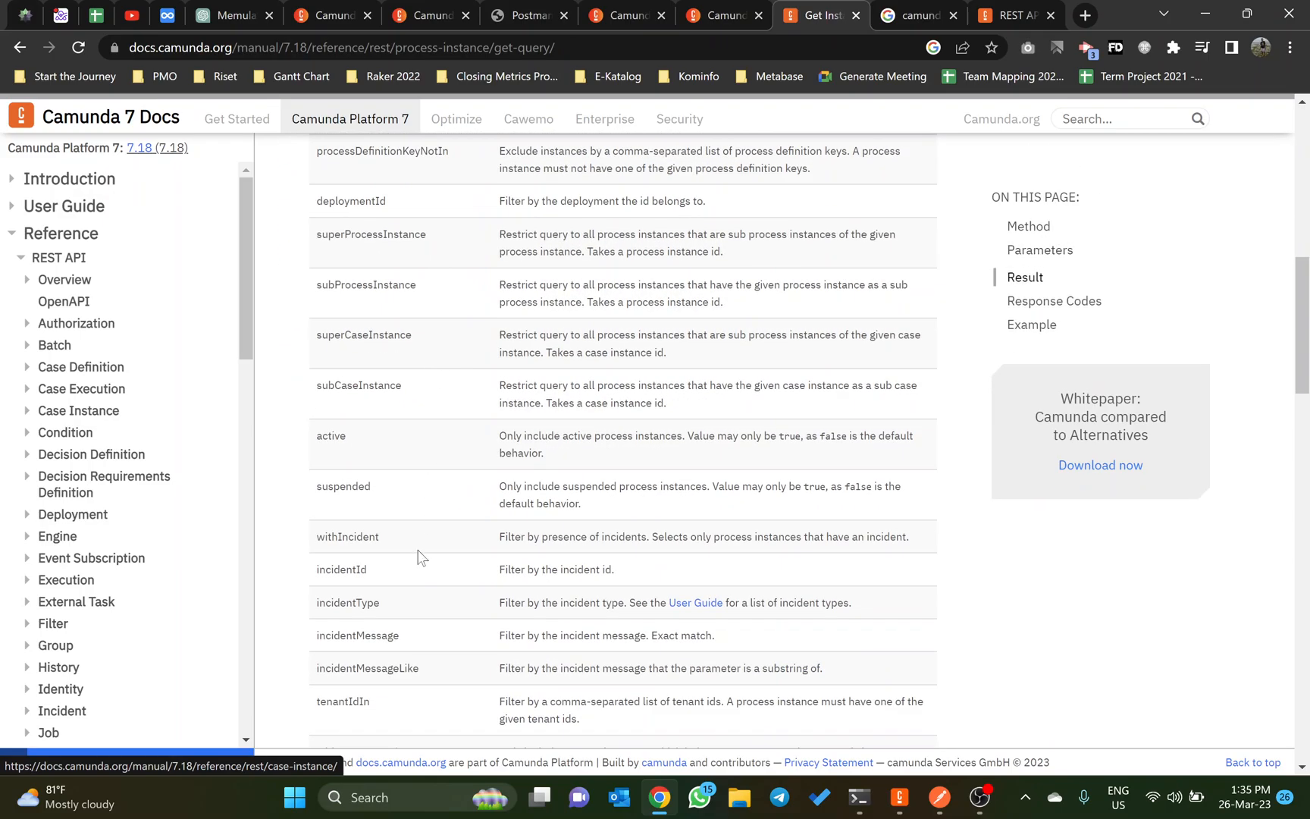
scroll(422, 558, "down", 1)
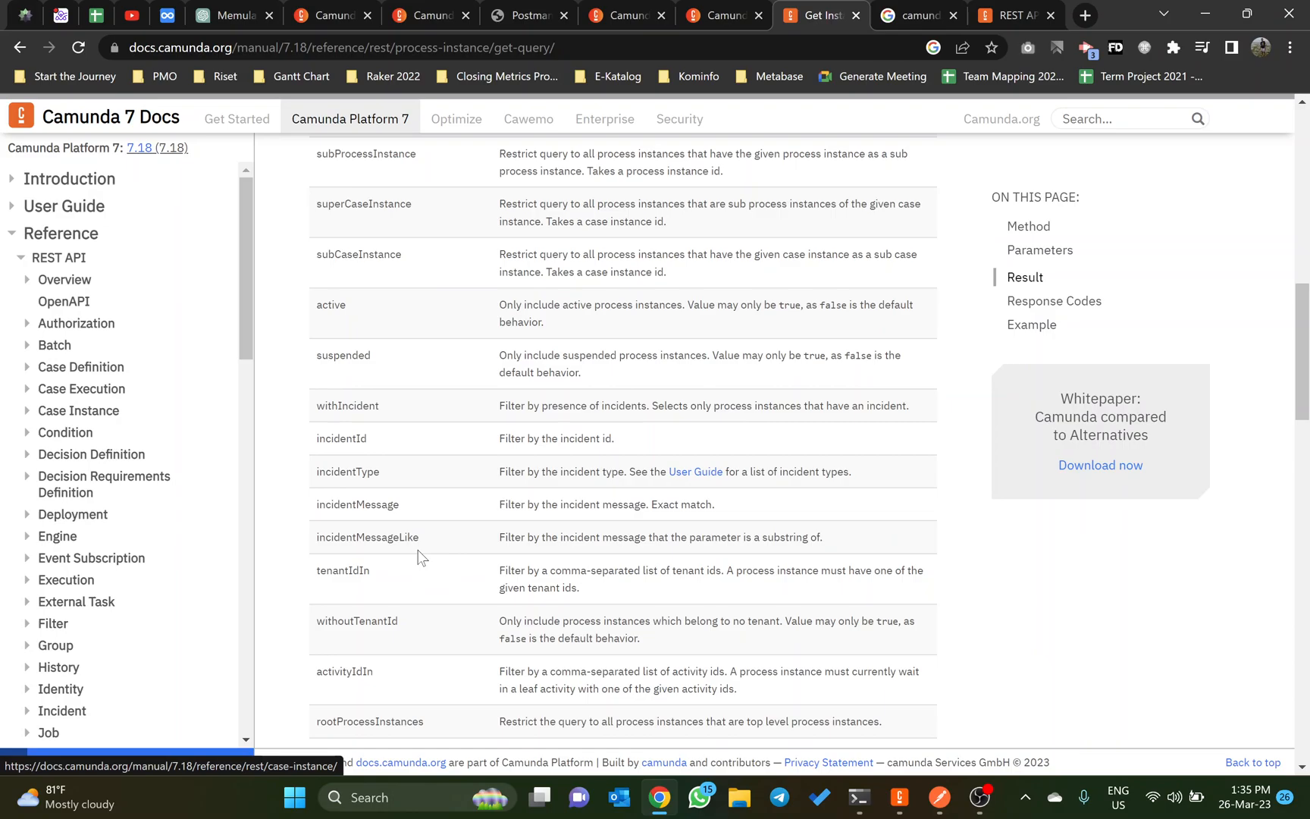
scroll(422, 558, "down", 1)
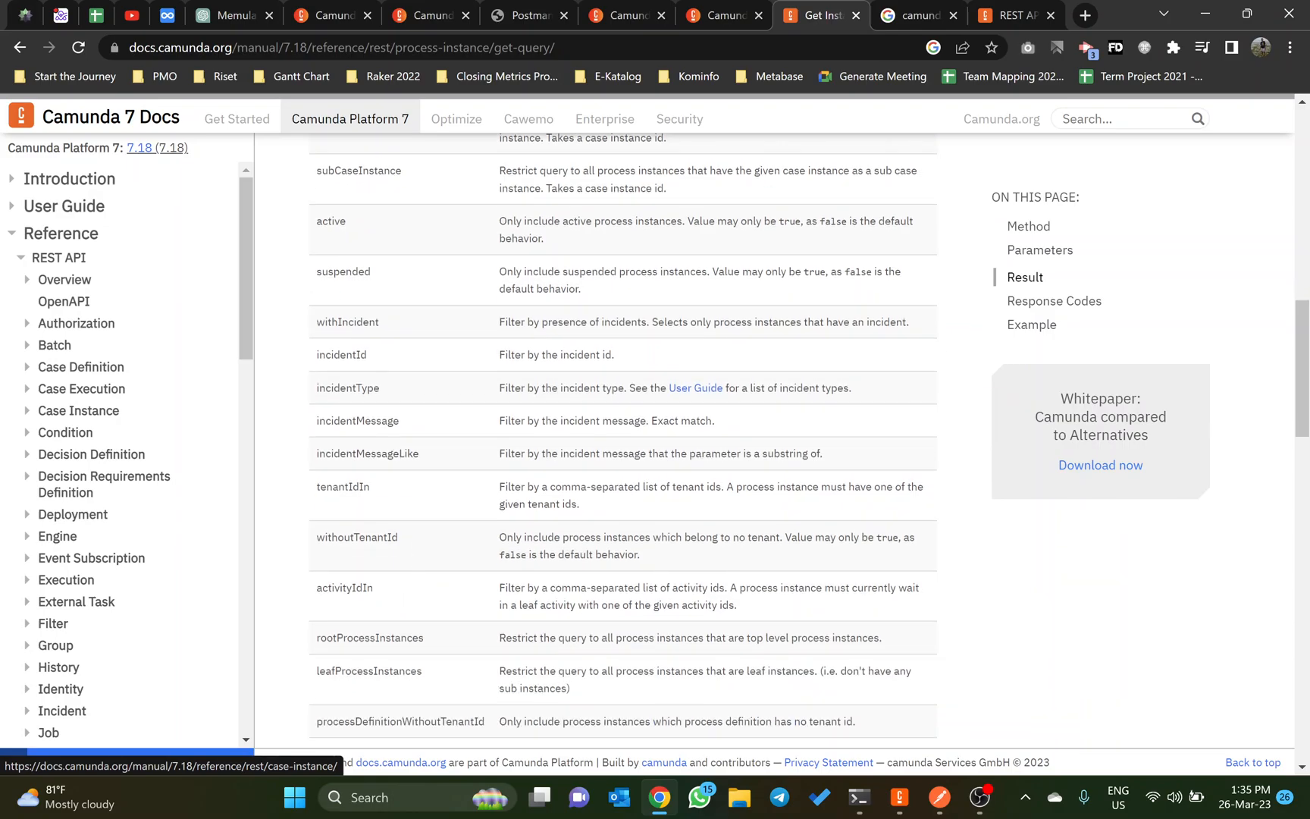
double_click(345, 588)
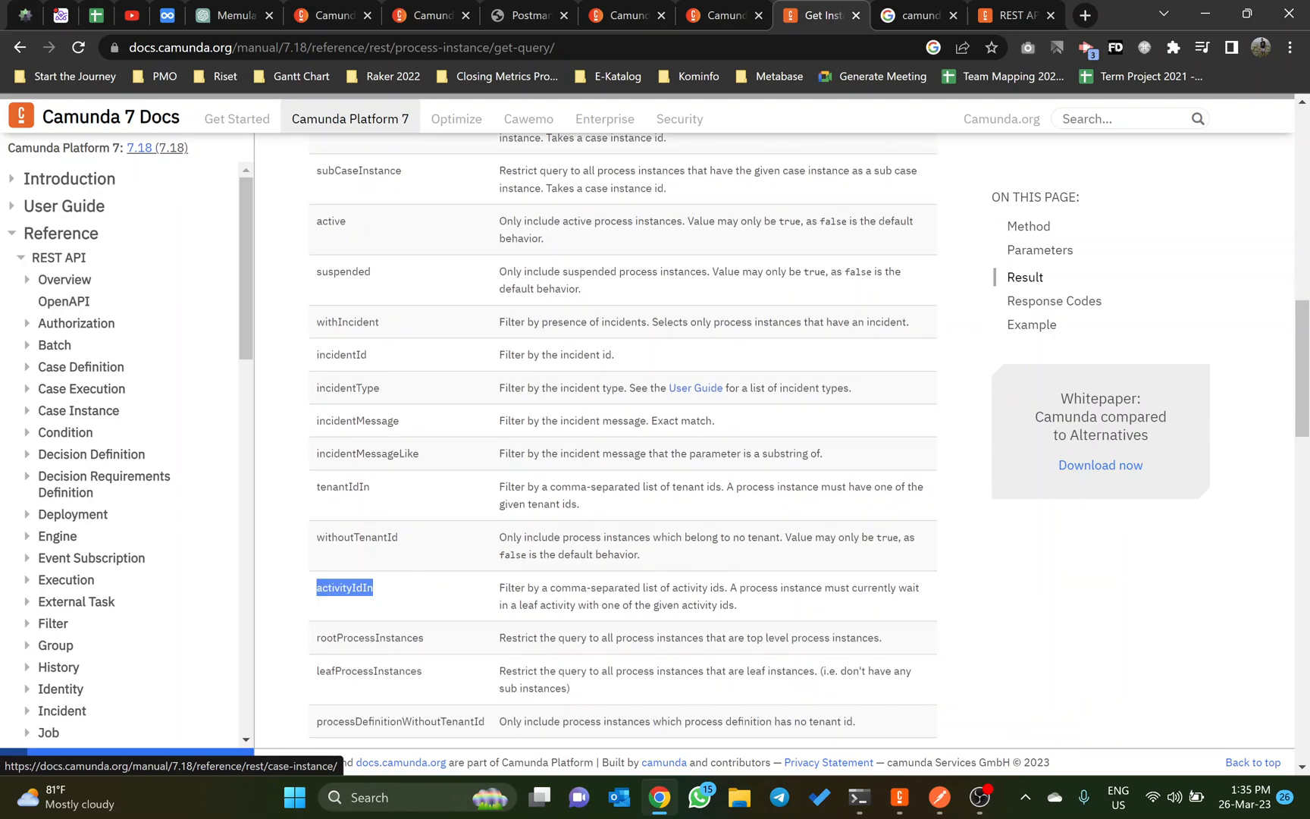
scroll(622, 614, "up", 2)
Step: Return to Postman and collapse the Reimburse collection, leaving the Tutorial Reimburse collection expanded
key("alt+Tab")
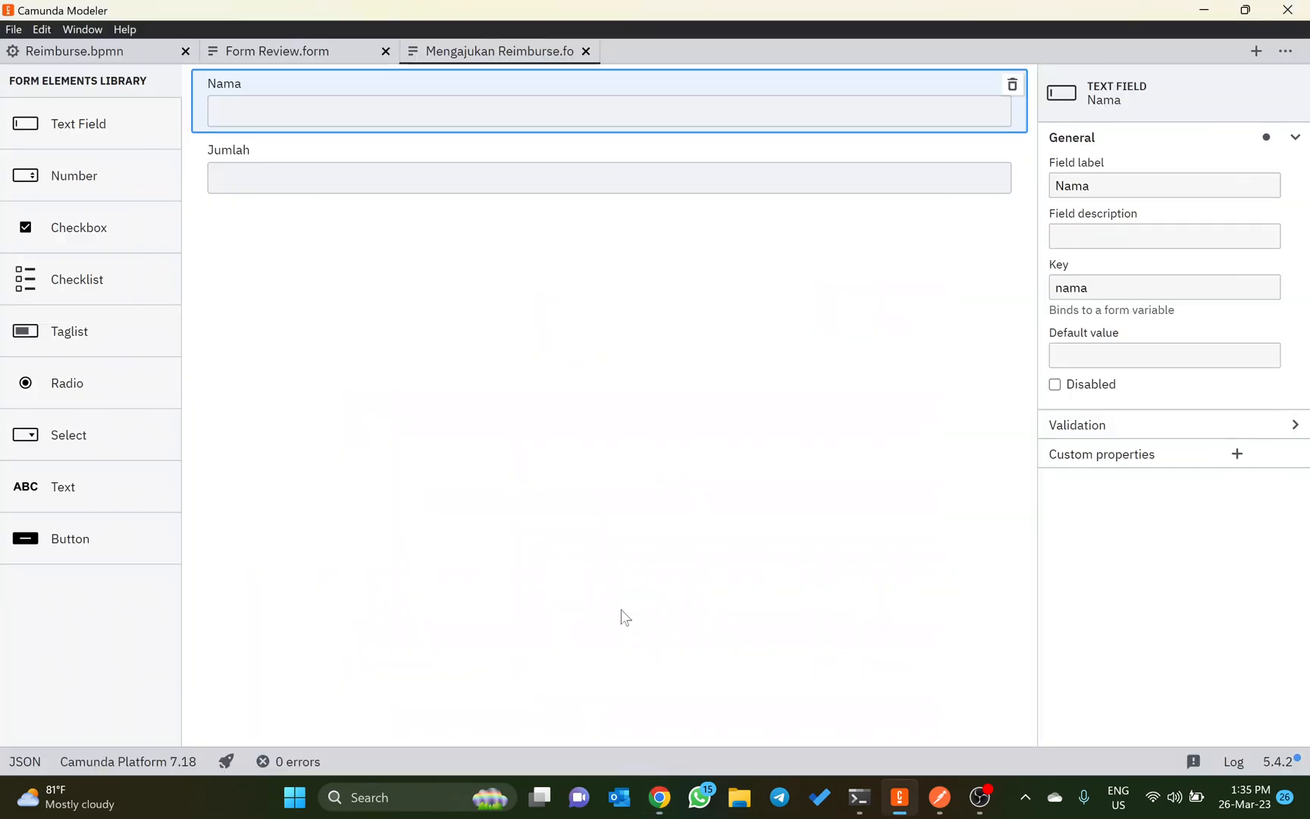
key("alt+Tab")
key("alt+Tab")
key("alt+Tab")
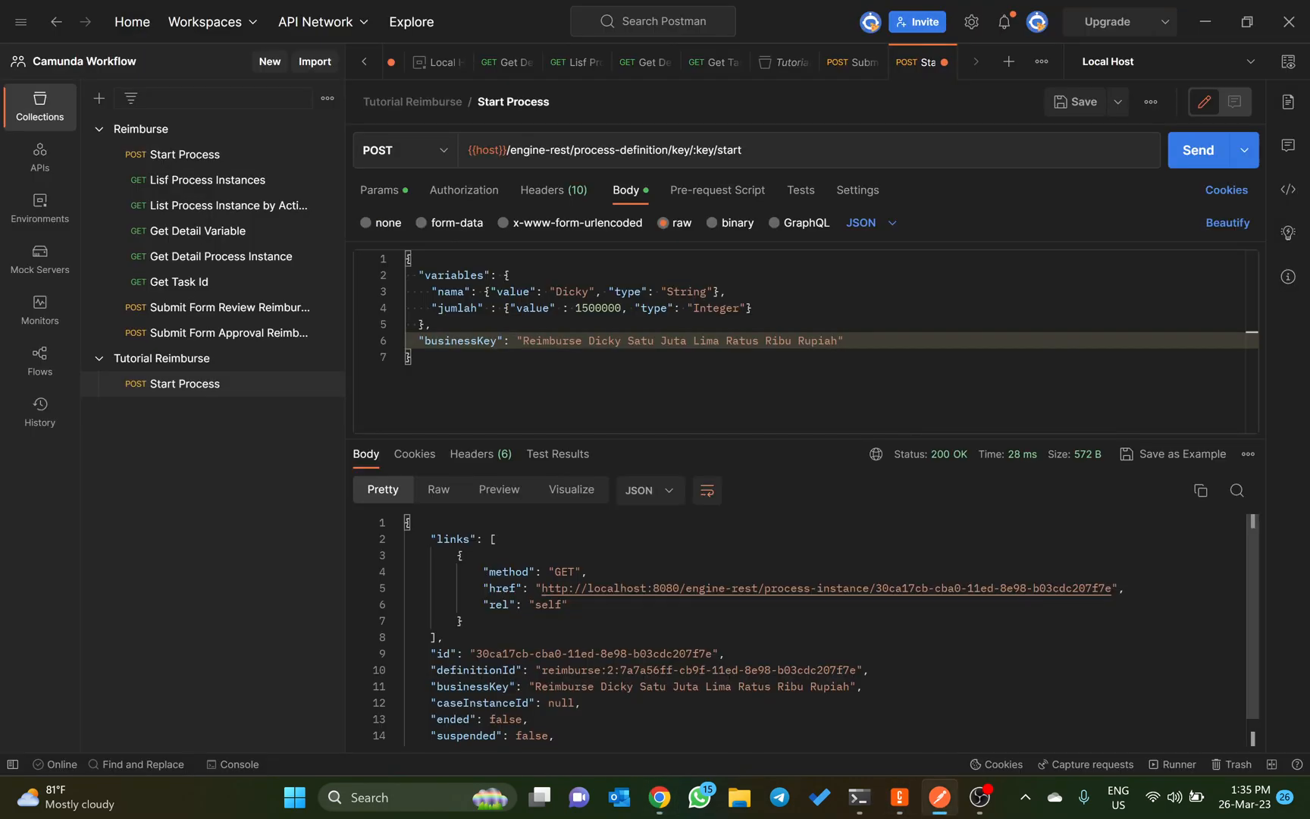
left_click(99, 130)
left_click(99, 133)
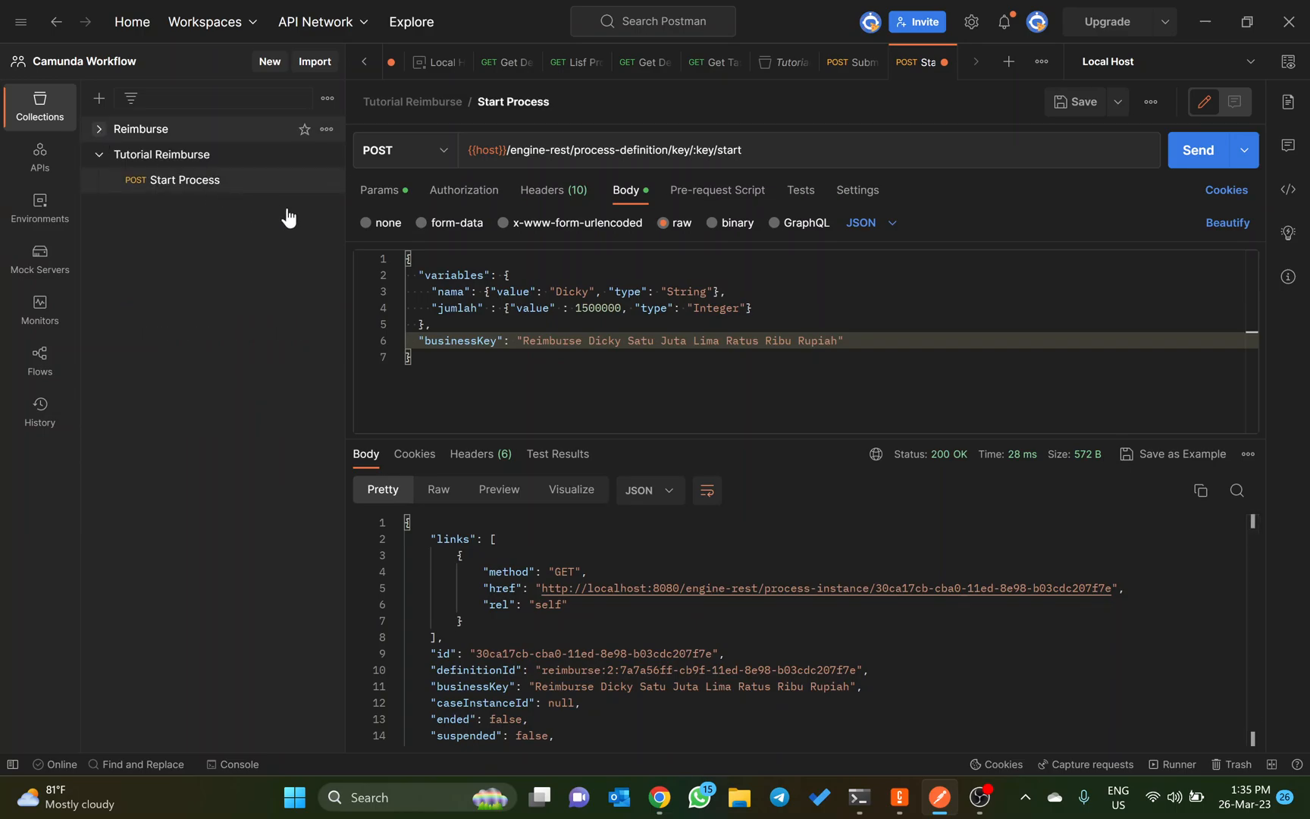
left_click(211, 155)
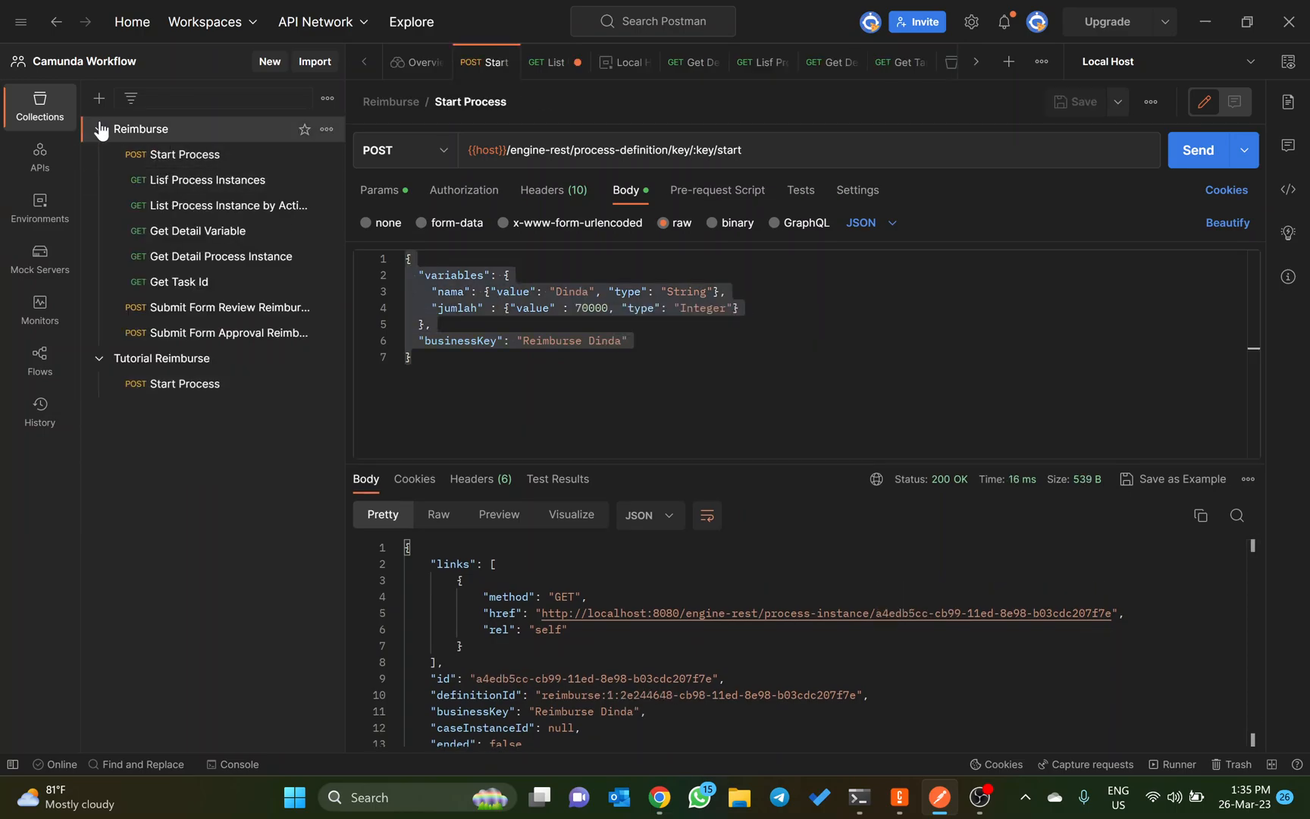
left_click(99, 130)
left_click(100, 133)
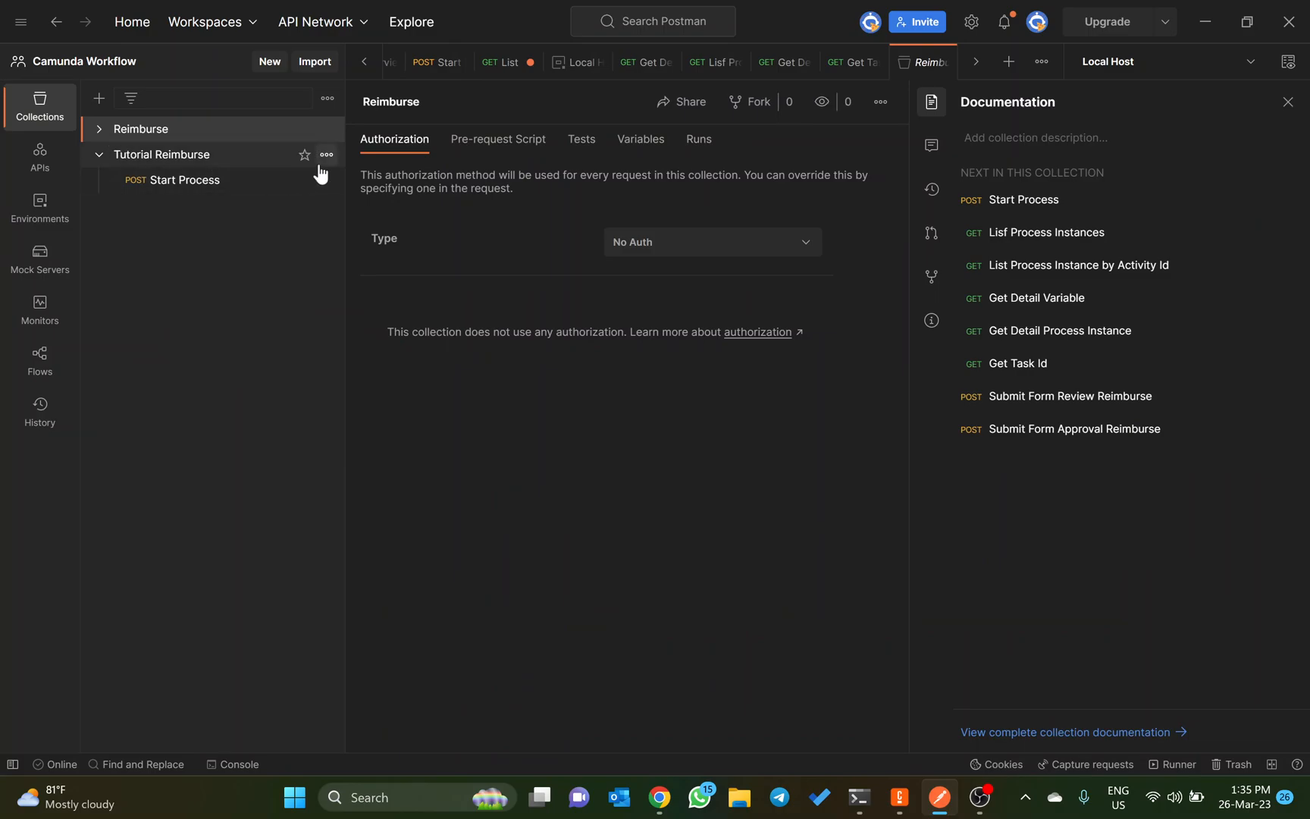
Step: Add a new request to the Tutorial Reimburse collection and check the GET method on the Camunda docs page for Get Instances
left_click(327, 156)
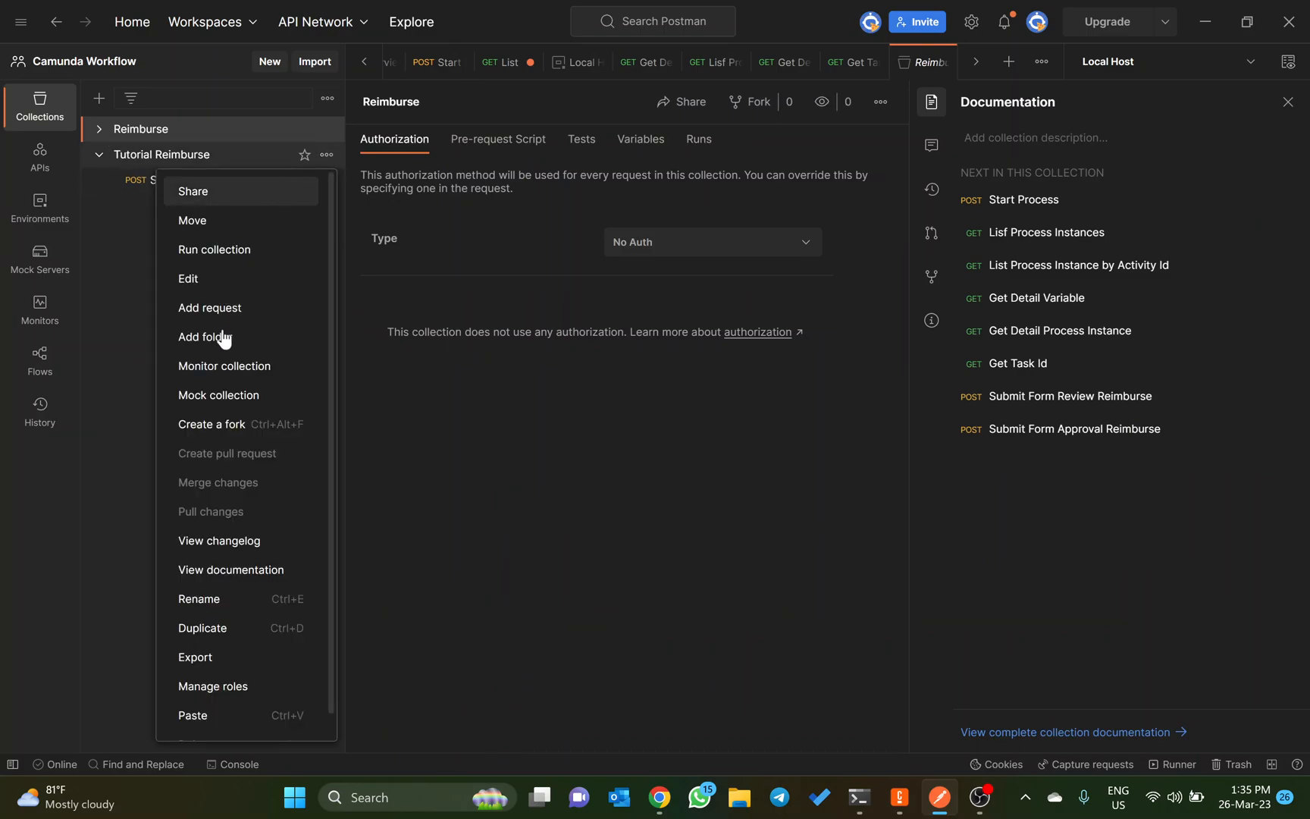
left_click(219, 308)
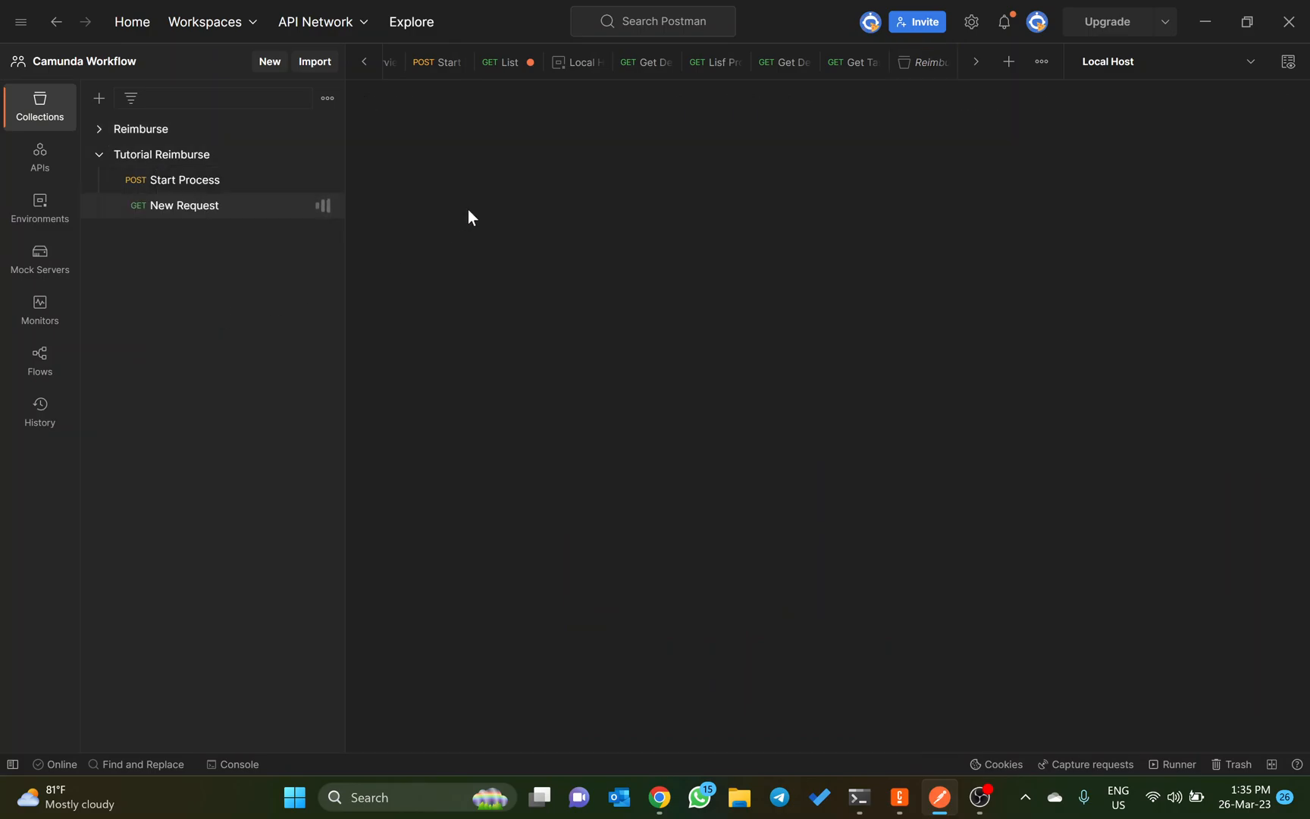
key("alt+Tab")
scroll(469, 267, "up", 10)
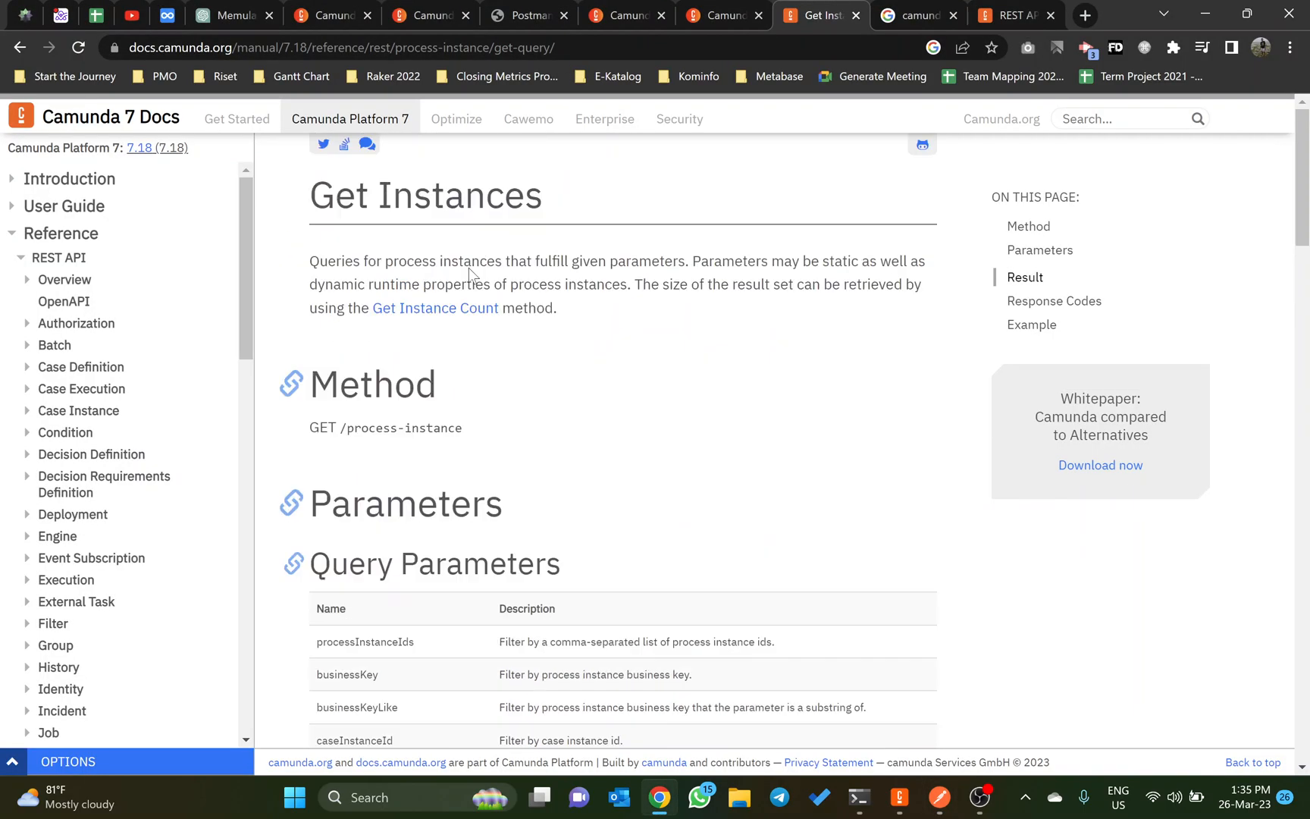
double_click(341, 195)
double_click(323, 428)
key("alt+Tab")
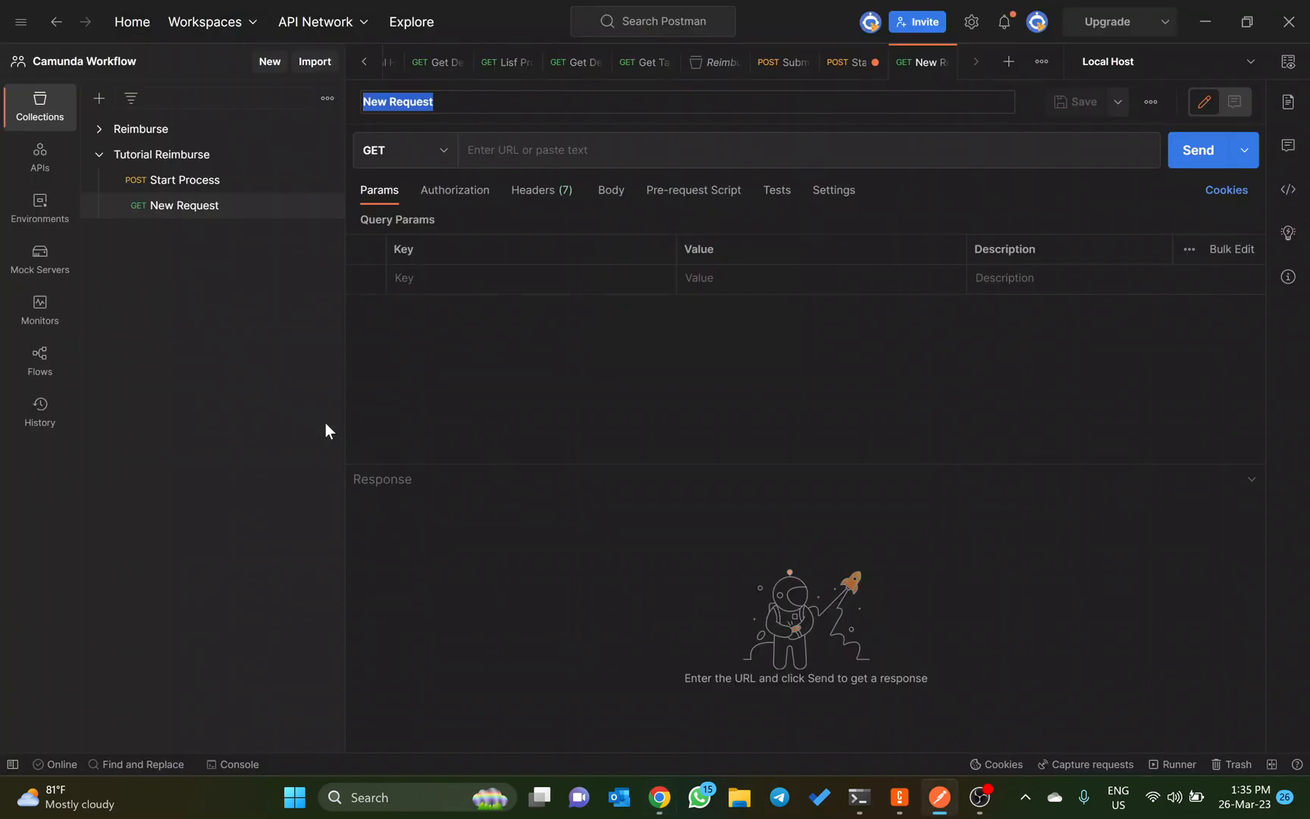
Step: Set the new request's URL to {{host}}/engine-rest/process-instance?processDefinitionKey=reimburse
left_click(492, 153)
type("{{h")
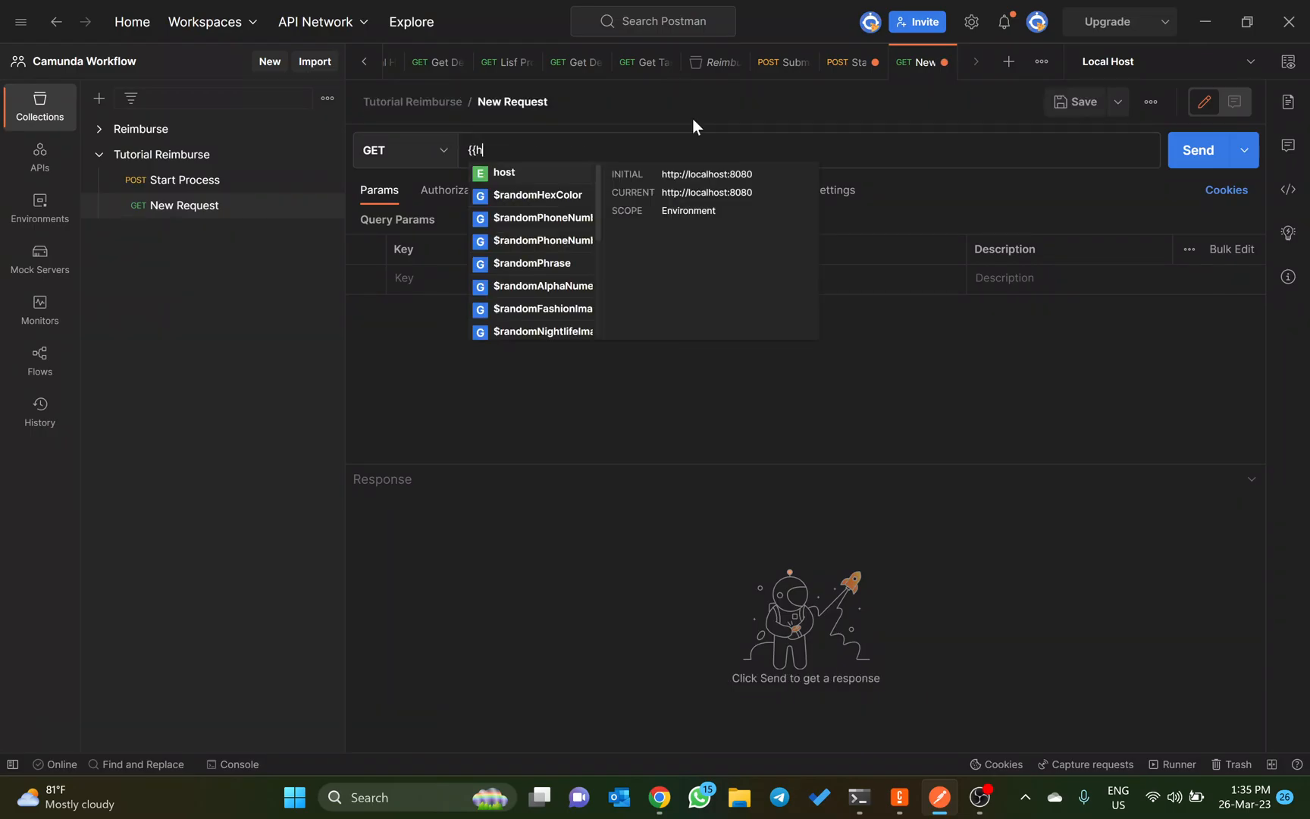
type("ost")
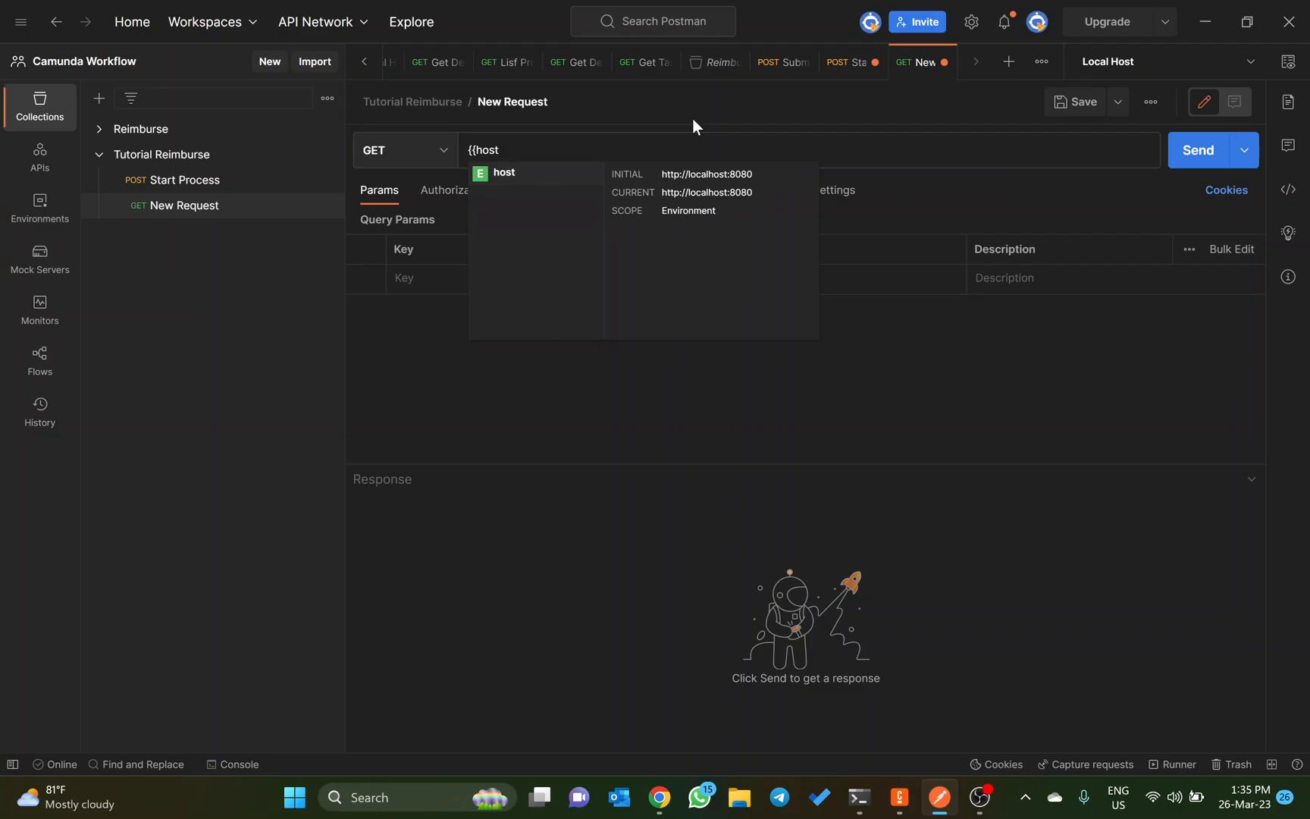
key("Return")
type("//engine-rest/process-instance?processDefinitionKey=reimburse")
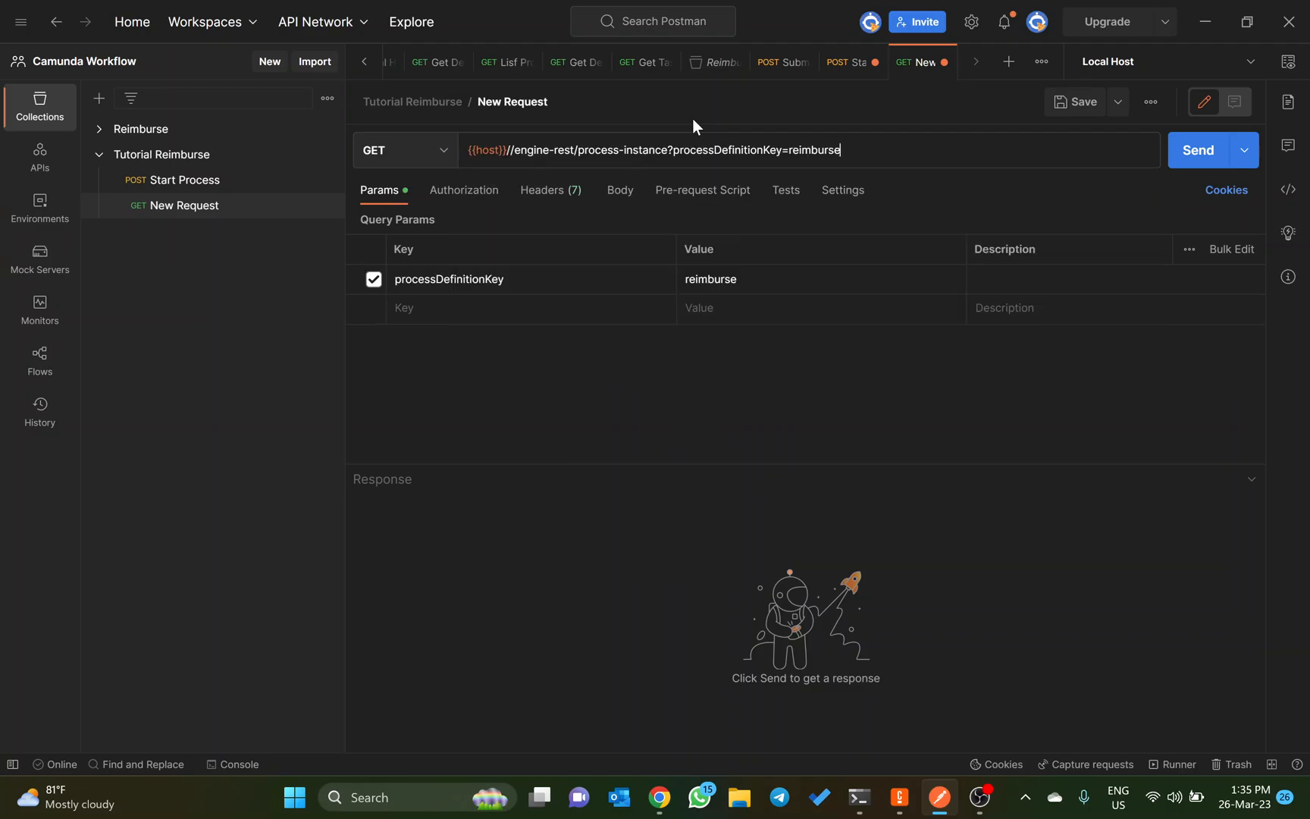
key("ctrl+Left")
key("ctrl+Left")
key("ctrl+Left")
key("ctrl+Left")
key("ctrl+Left")
key("ctrl+Left")
key("ctrl+Left")
key("BackSpace")
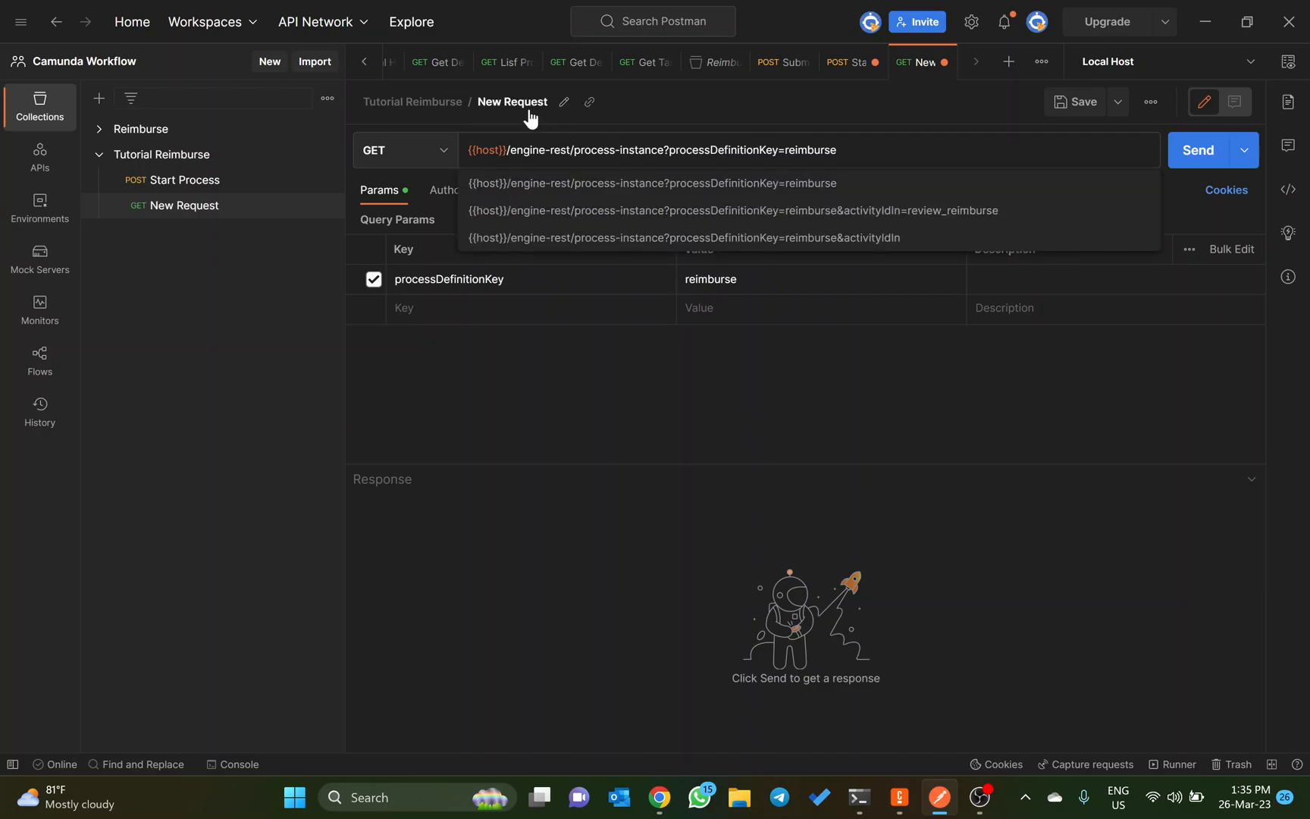
Step: Rename the new request as List All Process Instance and save it
left_click(563, 103)
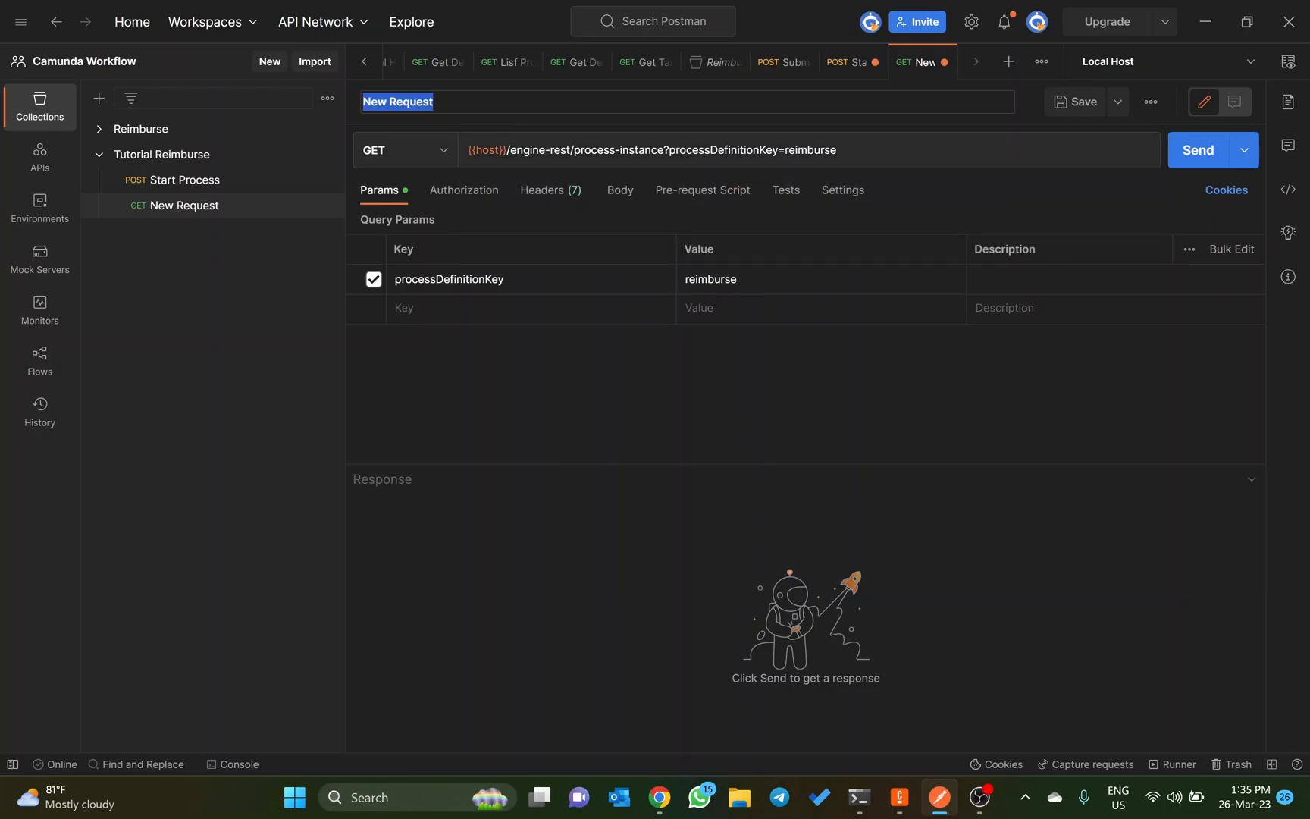
key("BackSpace")
type("Los")
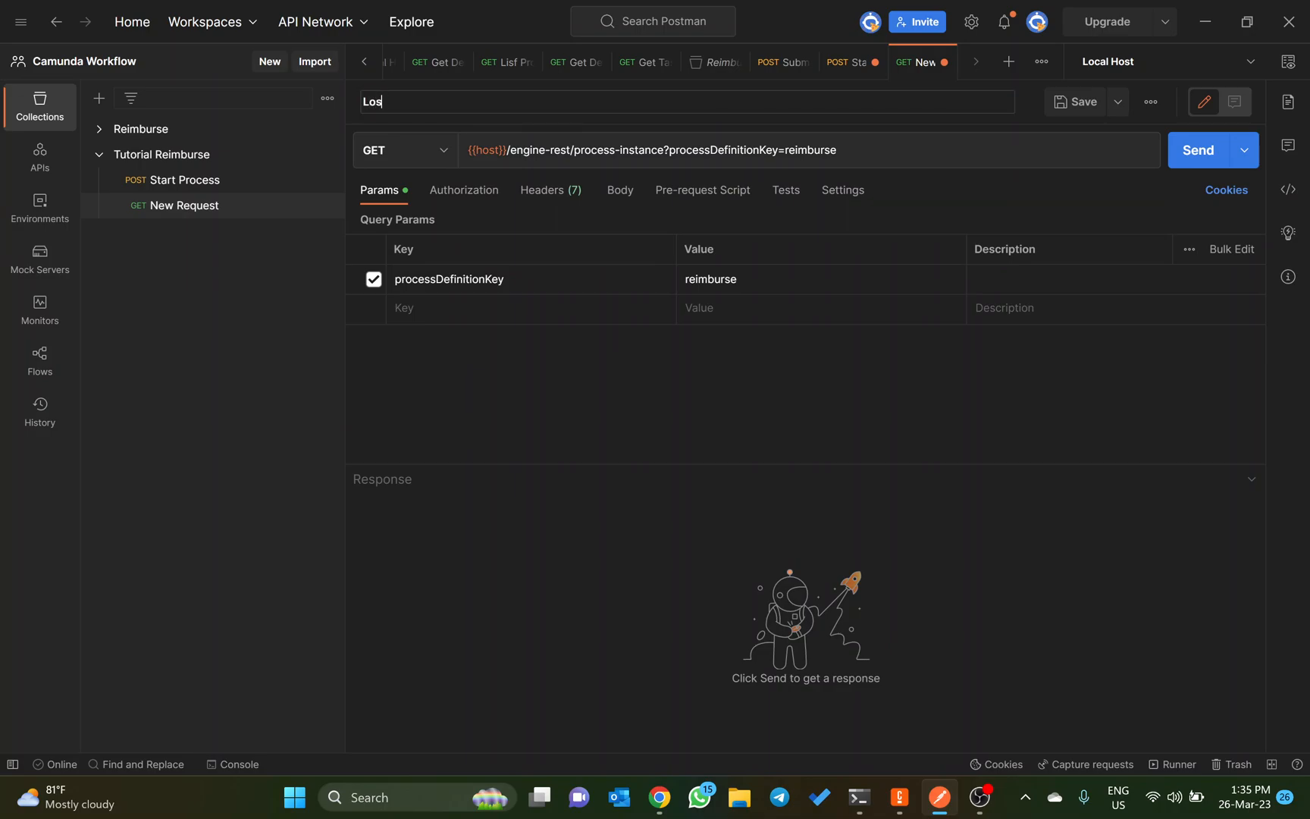
key("BackSpace")
key("BackSpace")
type("ist All Process Instance")
key("Return")
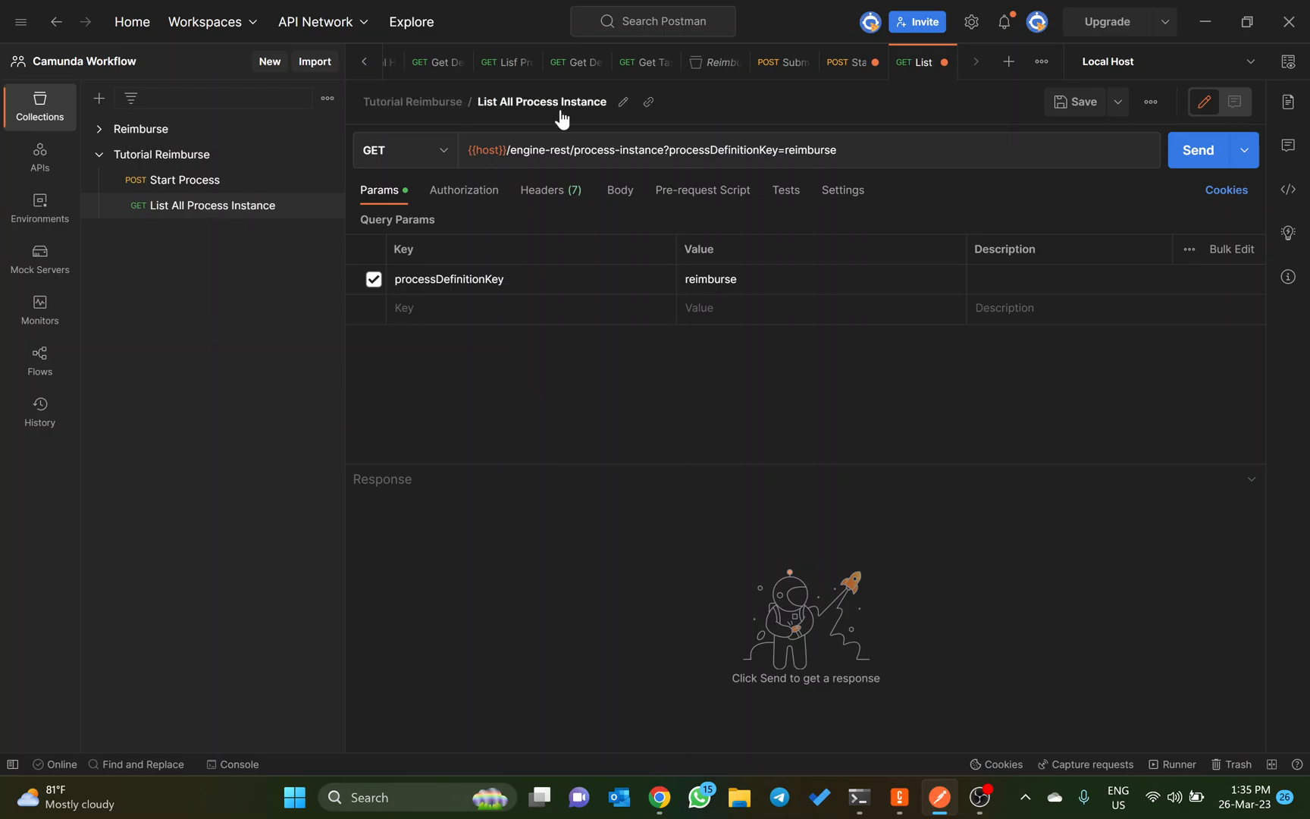
key("ctrl+s")
Step: Highlight the processDefinitionKey query parameter in the Camunda docs and return to Postman
key("alt+Tab")
scroll(612, 409, "down", 3)
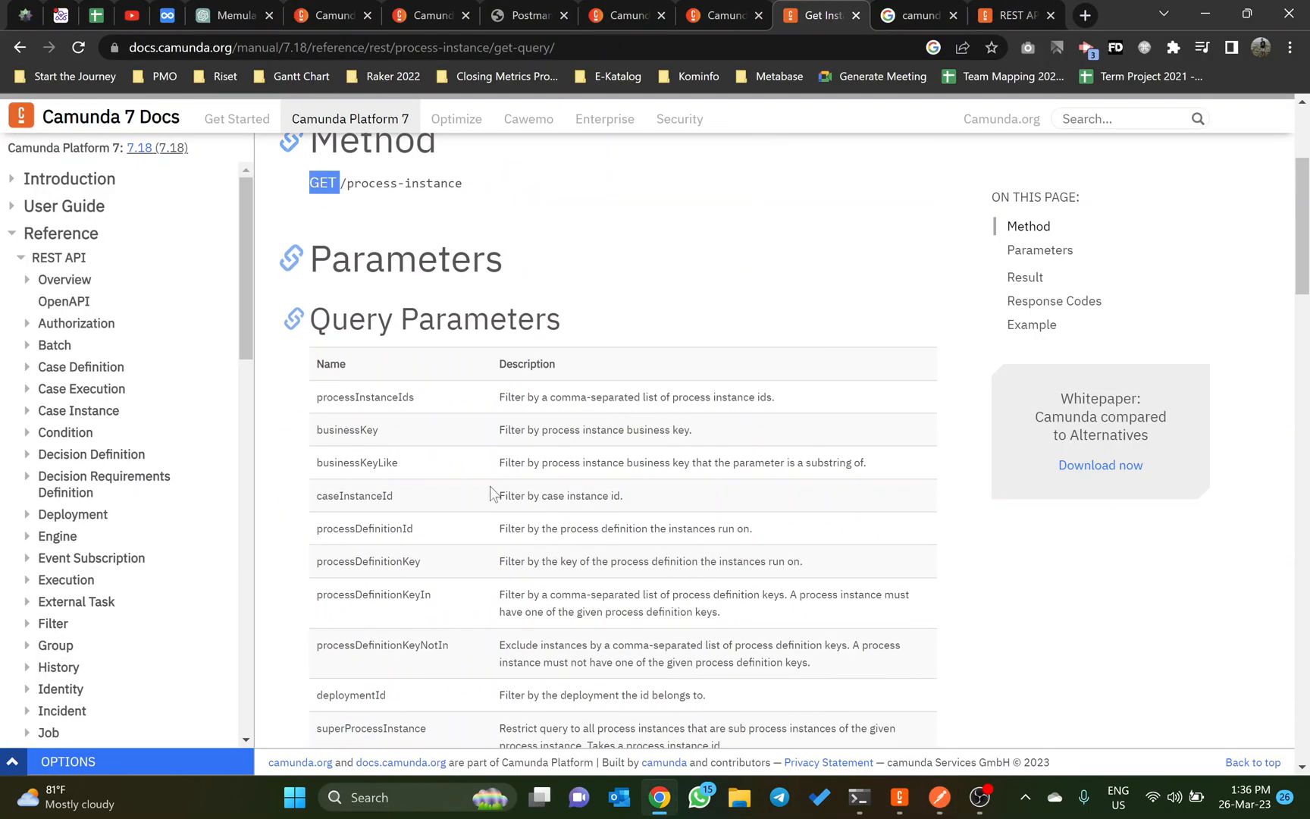
double_click(368, 561)
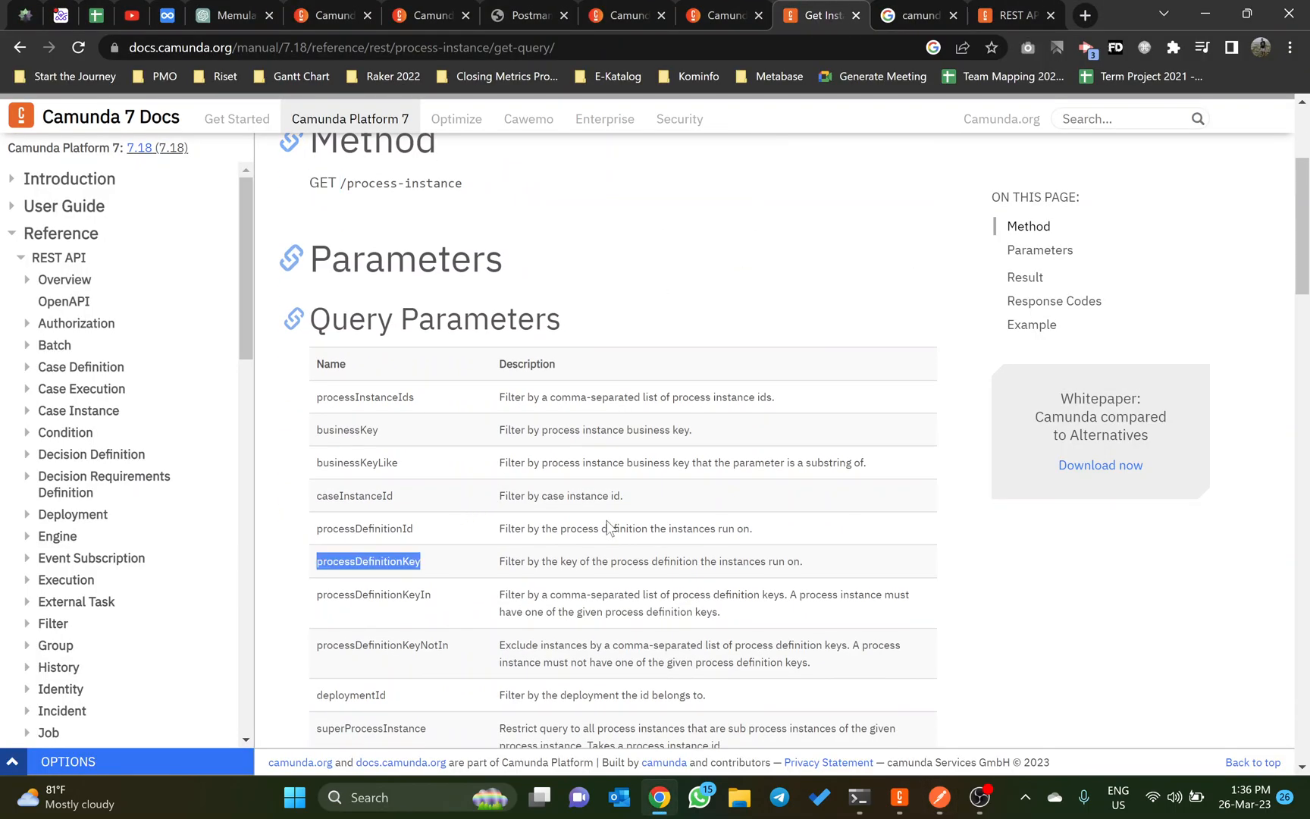
key("alt+Tab")
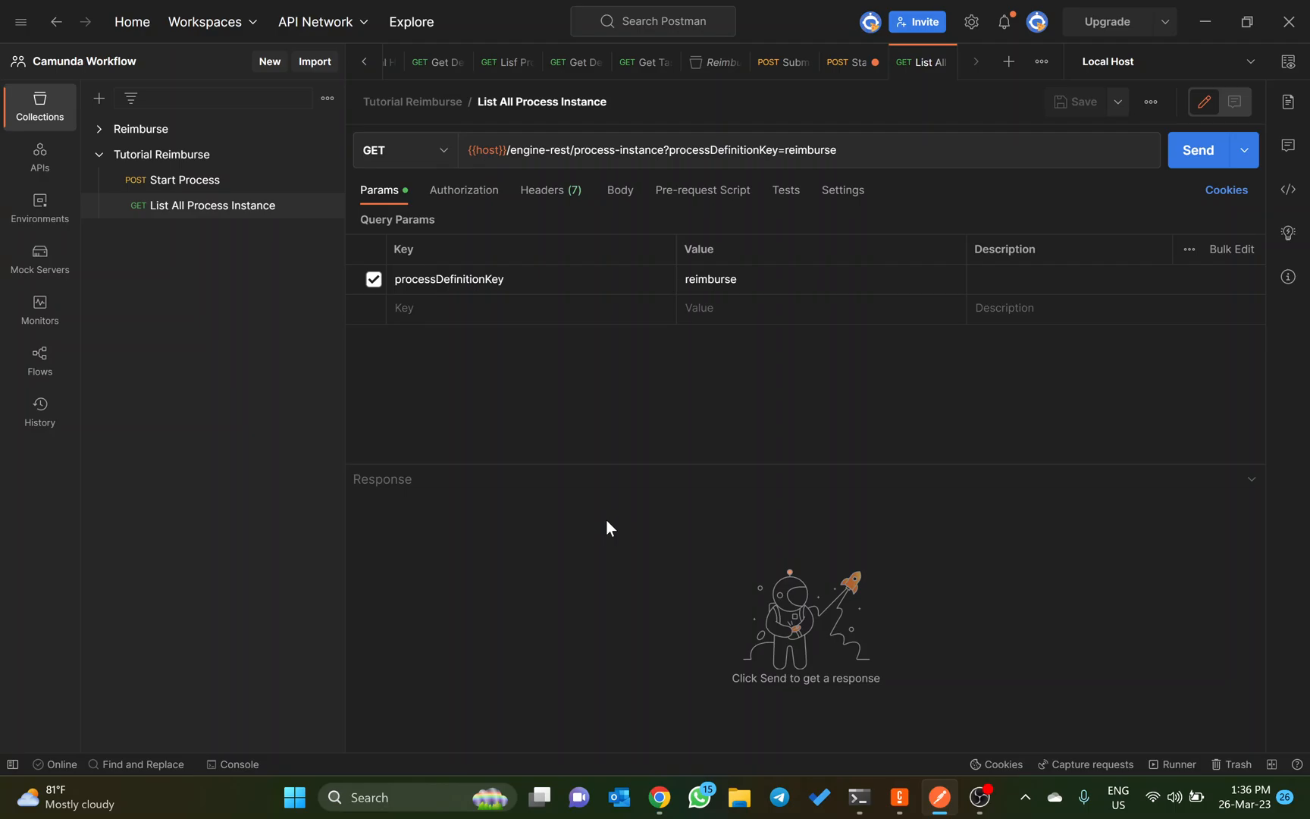
Step: Look at the reimburse process definition in Camunda Cockpit and return to Postman
key("alt+Tab")
left_click(455, 6)
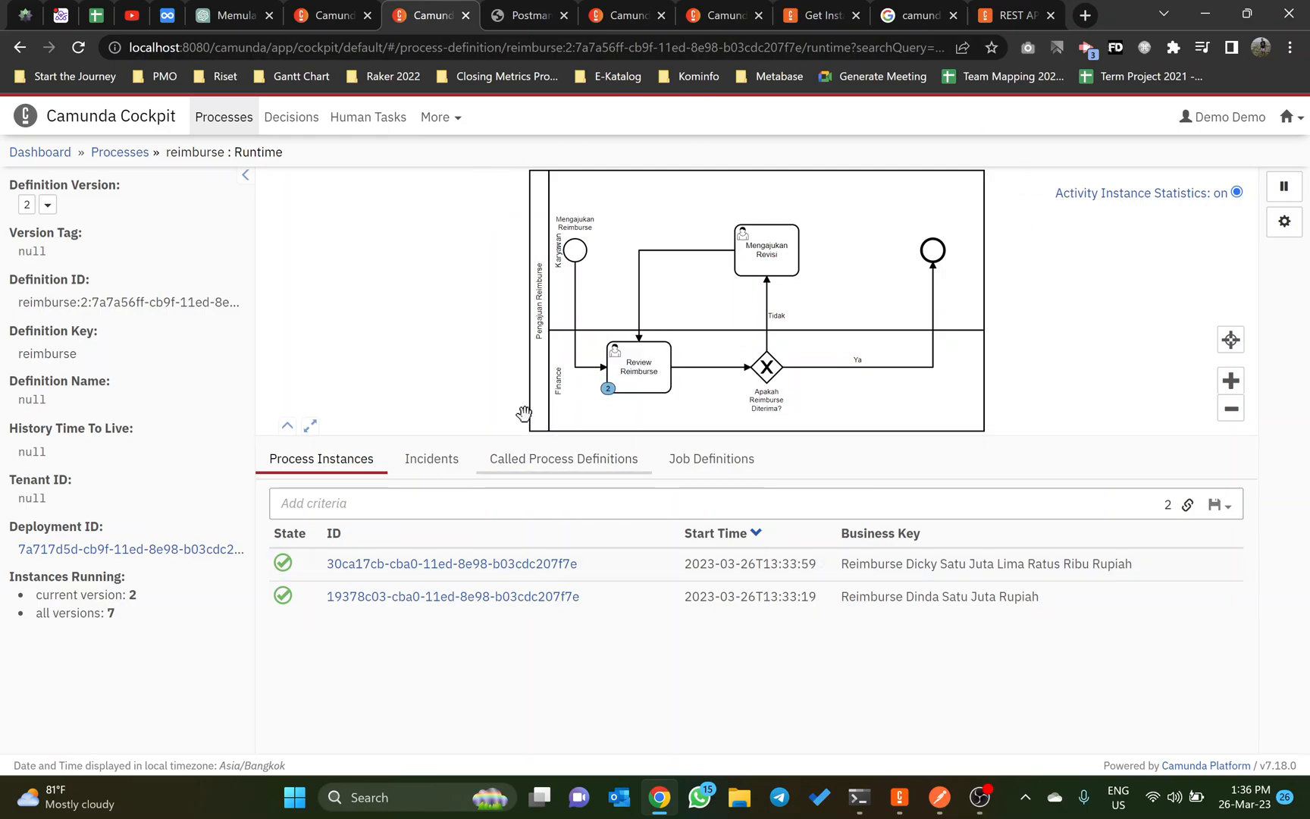
key("alt+Tab")
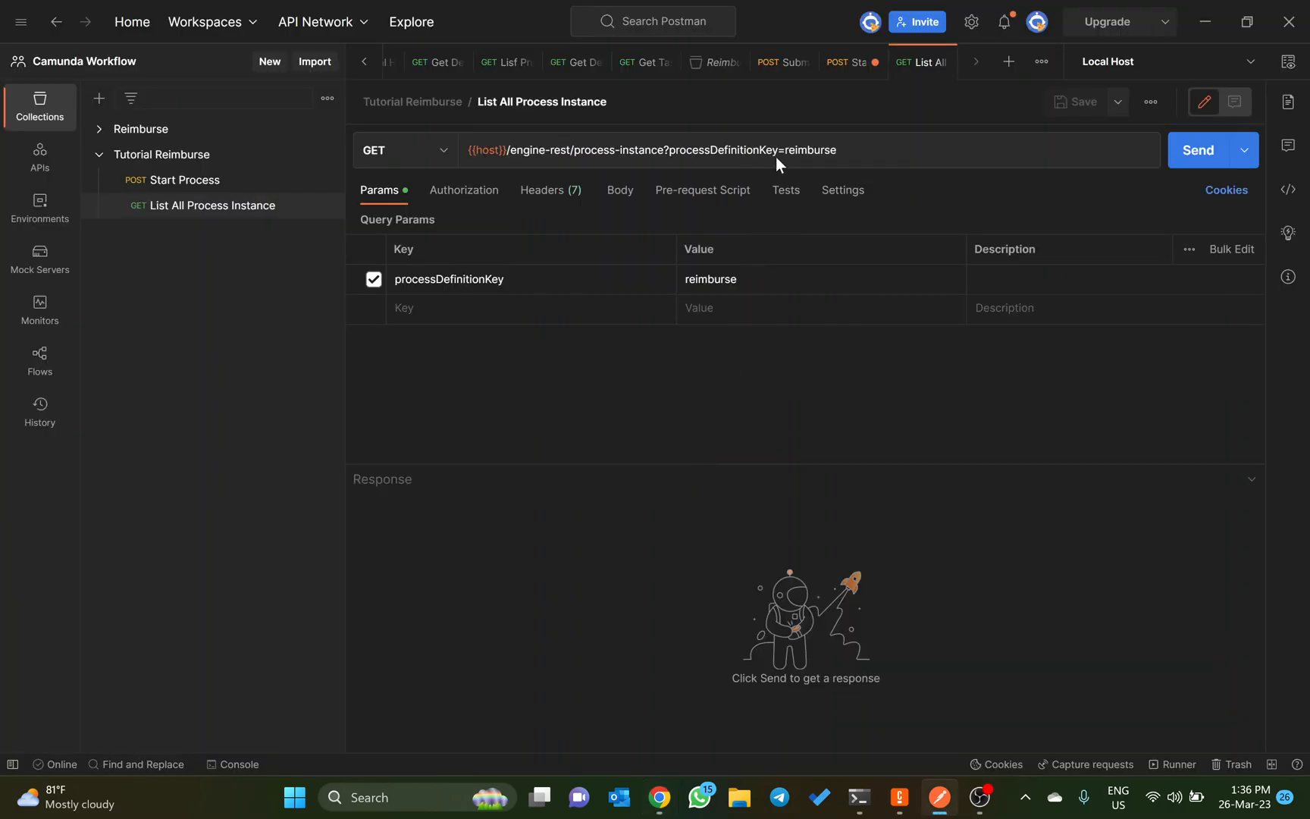
Step: Switch to Reimburse.bpmn in Camunda Modeler, select the Pengajuan Reimburse pool to view its process ID, and return to Postman
key("alt+Tab")
key("alt+Tab")
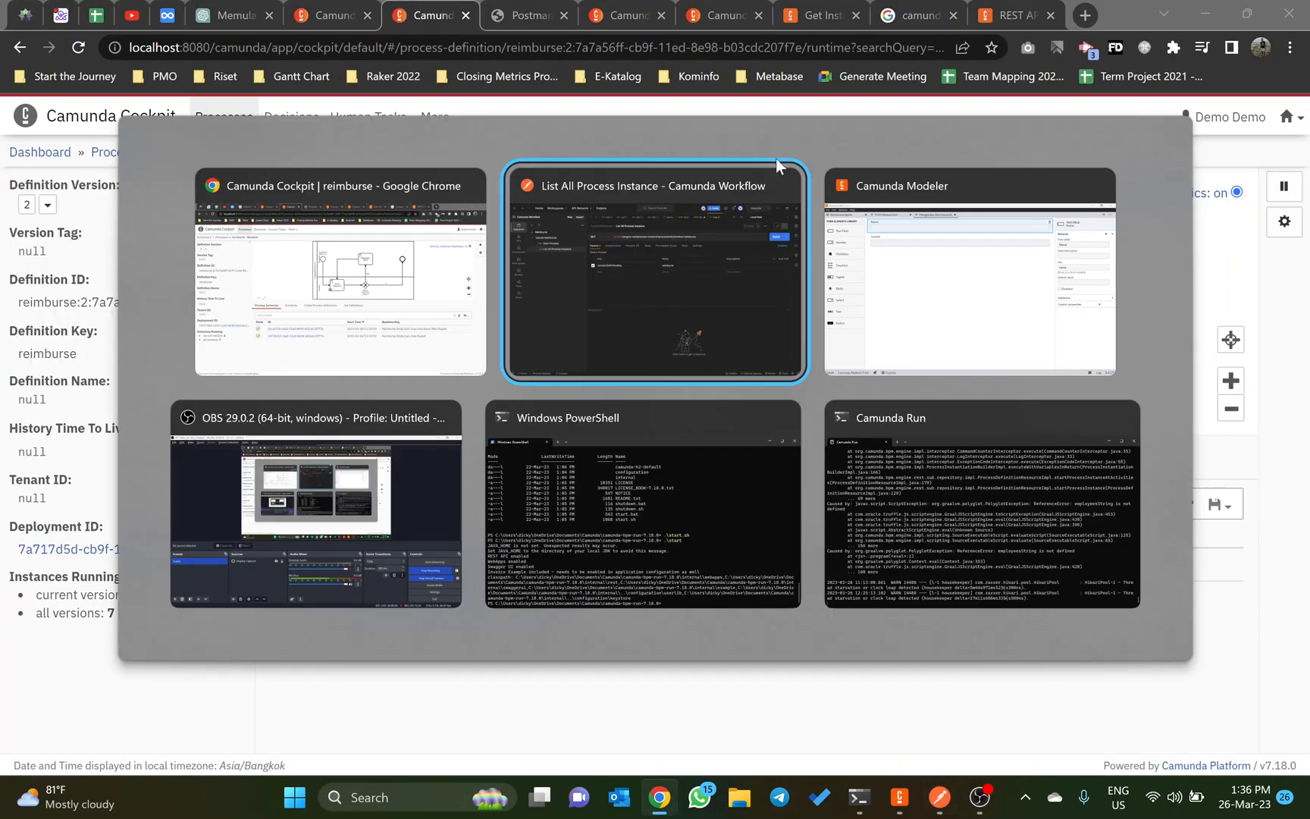
key("alt+Tab")
left_click(57, 59)
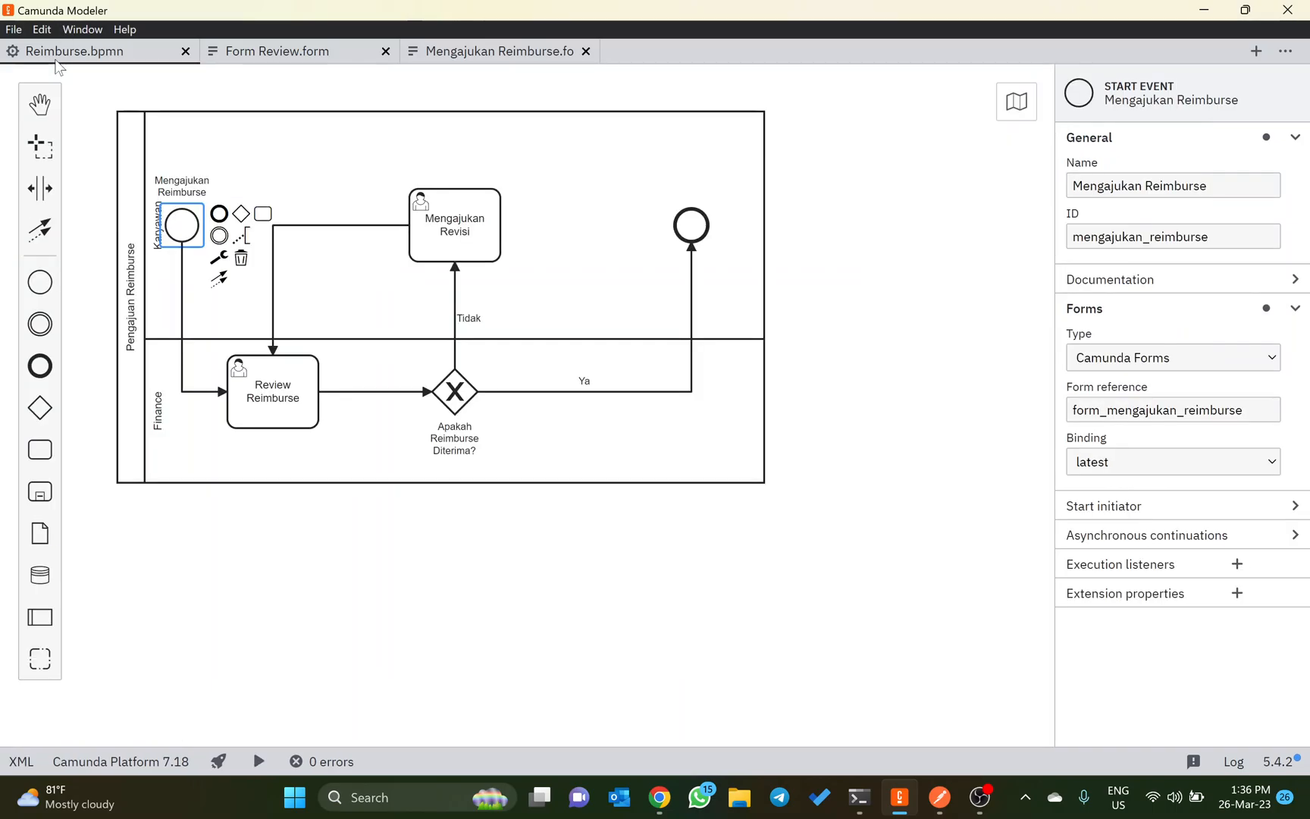
left_click(136, 134)
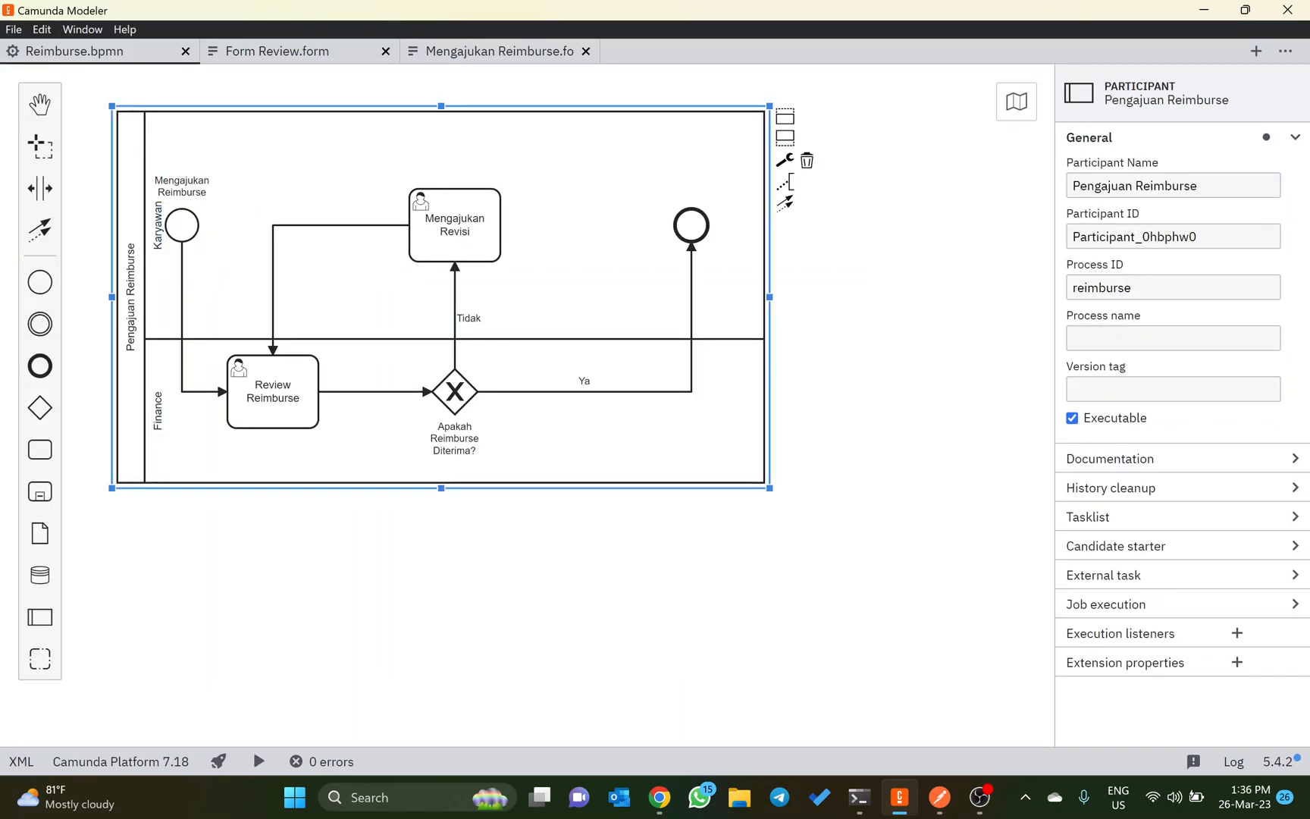
key("alt+Tab")
key("alt+Tab")
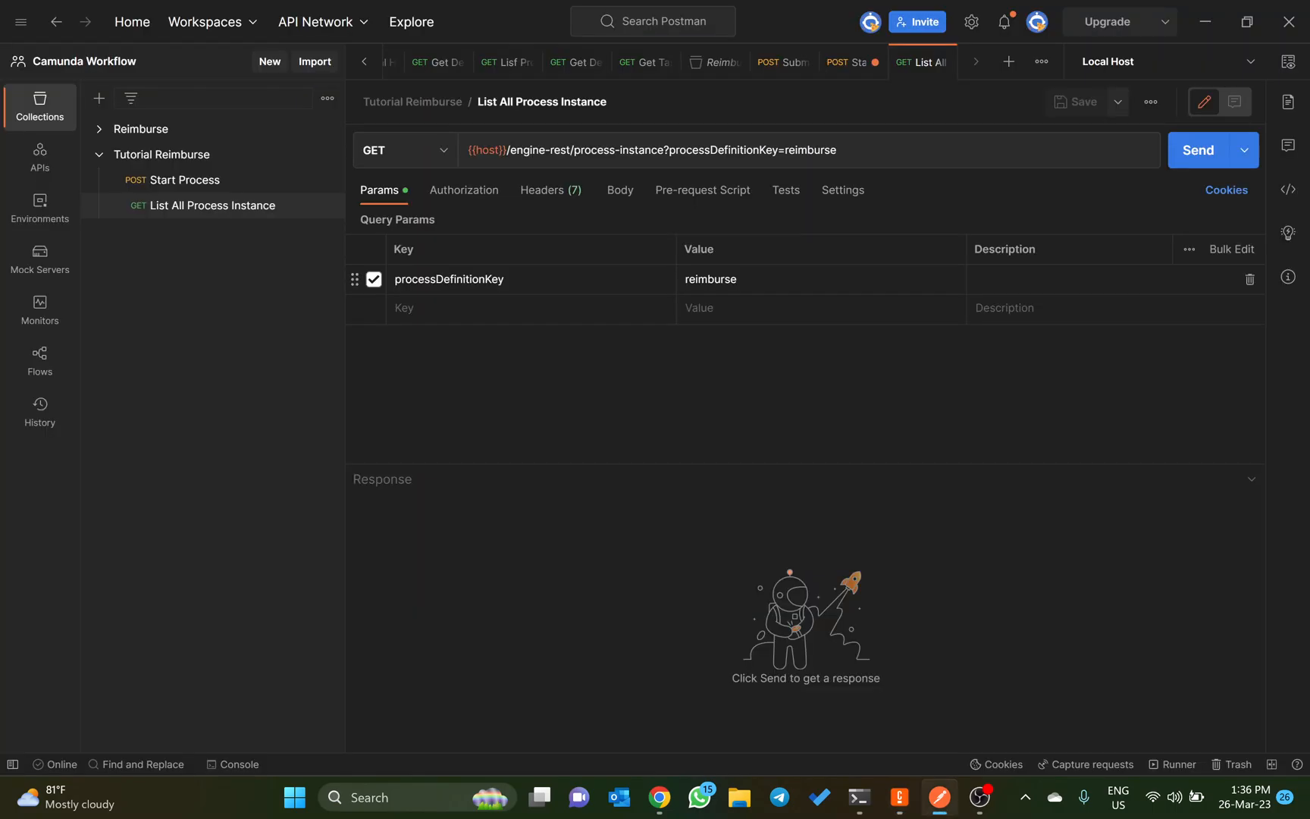
Step: Send the List All Process Instance request and review the process instances in the JSON response
left_click(1181, 152)
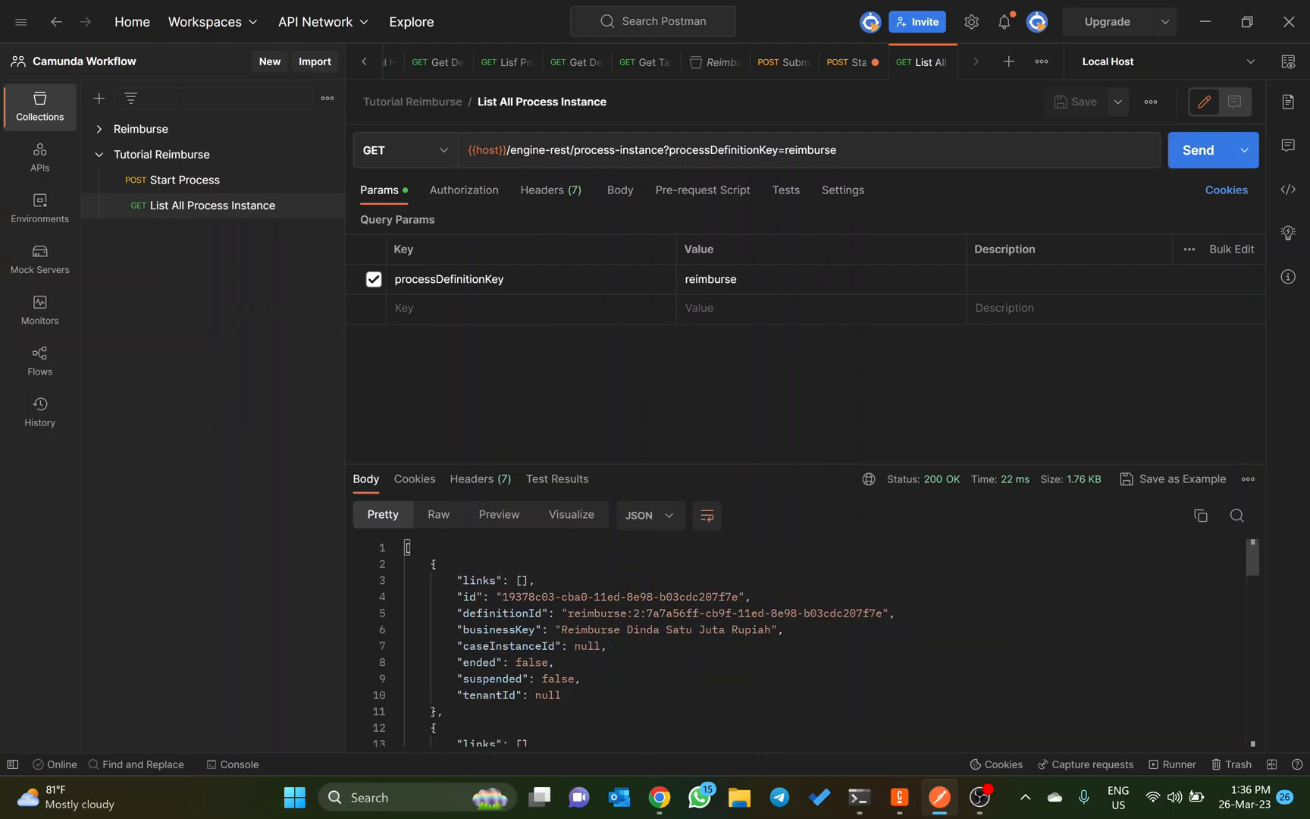
scroll(810, 643, "down", 6)
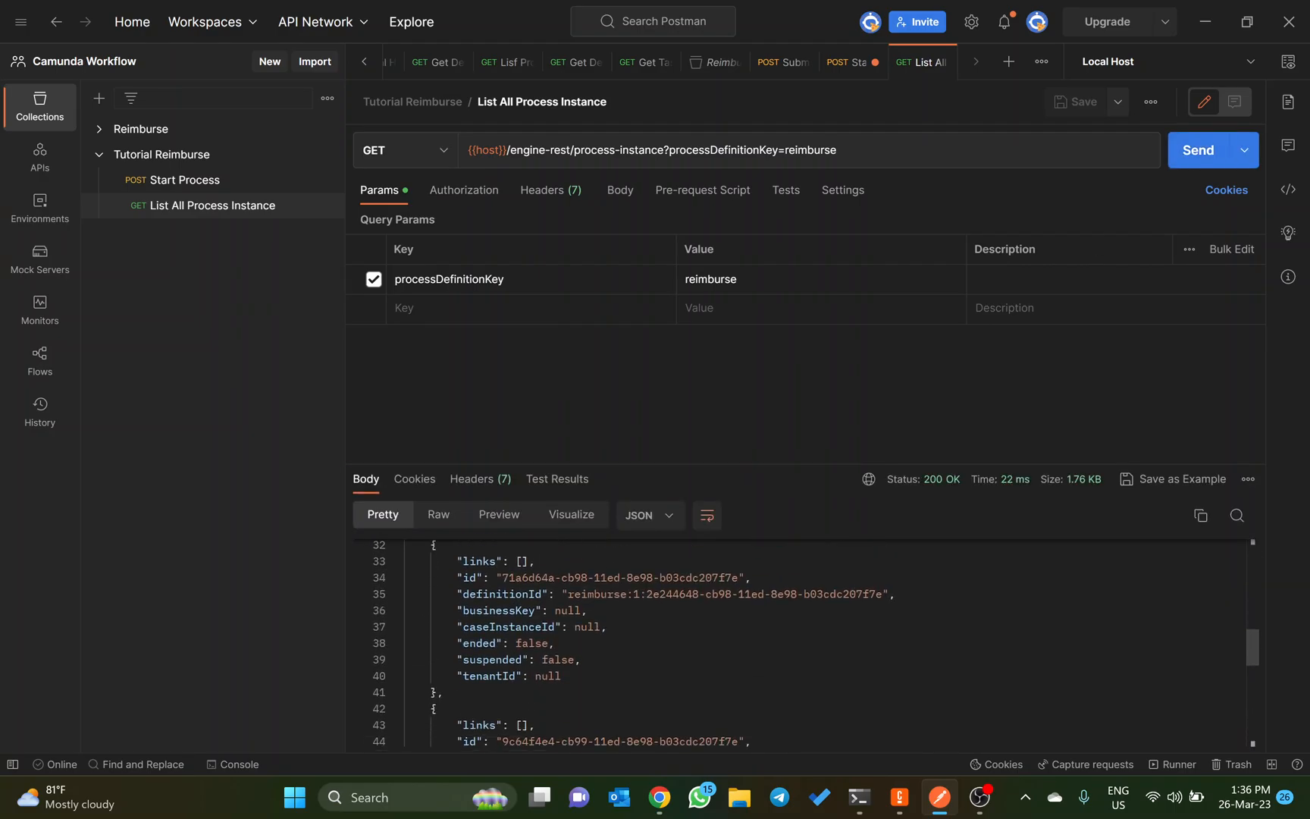
scroll(809, 643, "down", 5)
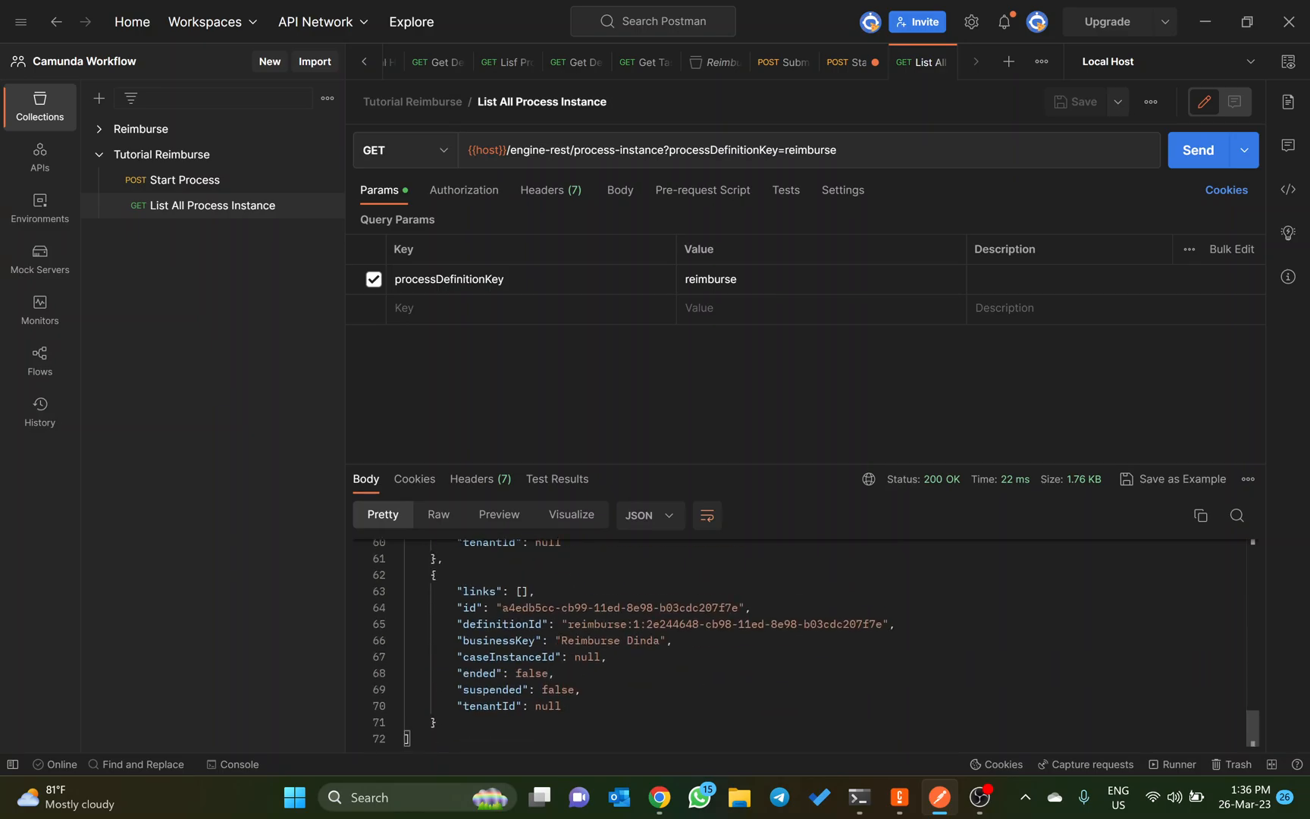
scroll(809, 642, "up", 5)
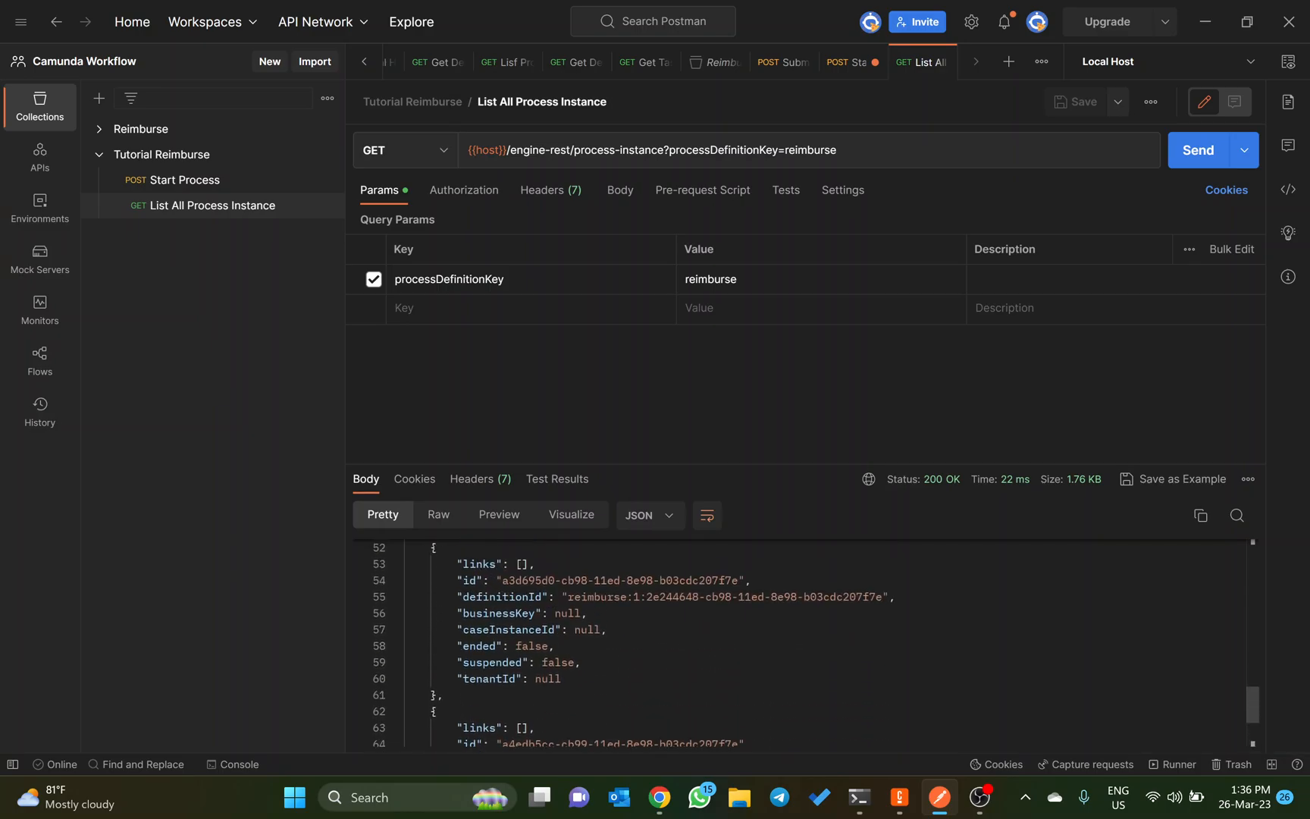
scroll(810, 643, "up", 6)
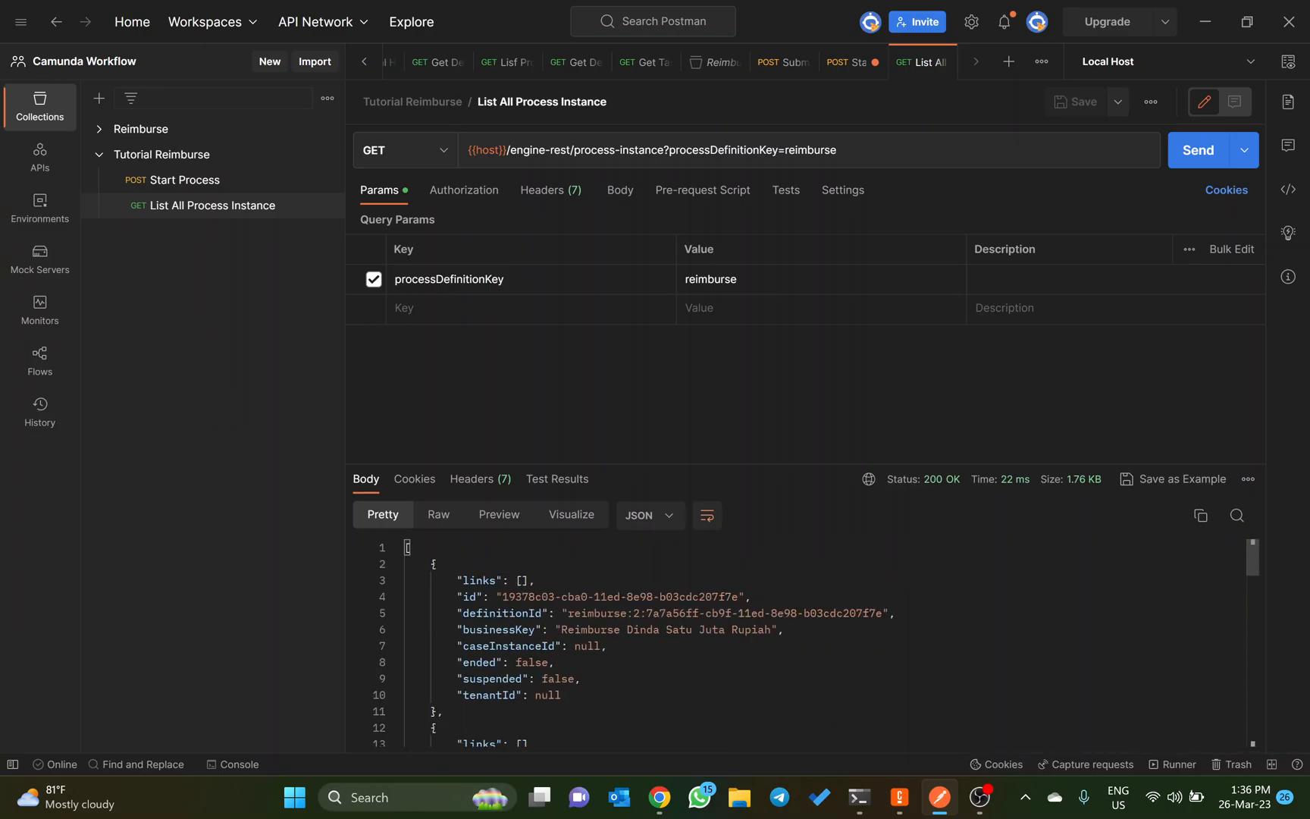
scroll(810, 643, "down", 2)
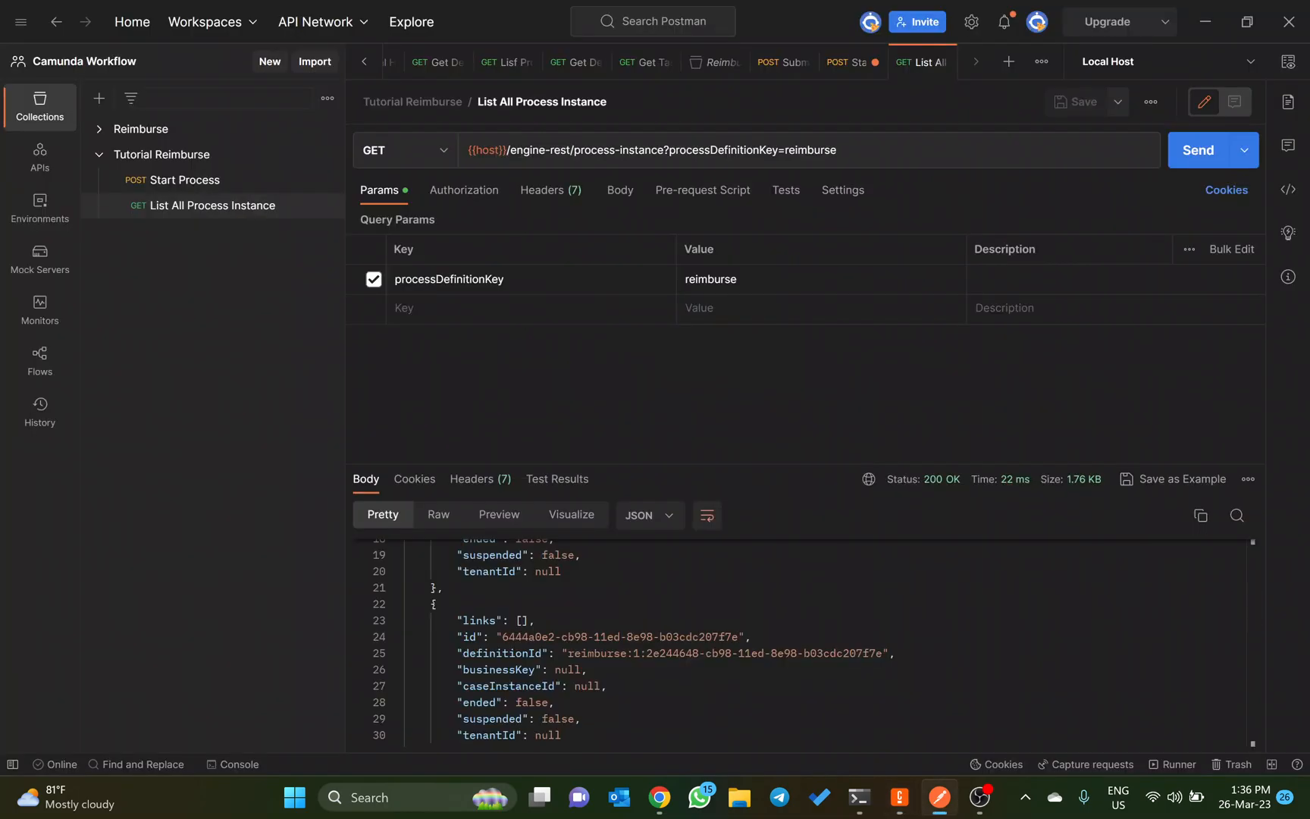
scroll(809, 643, "up", 5)
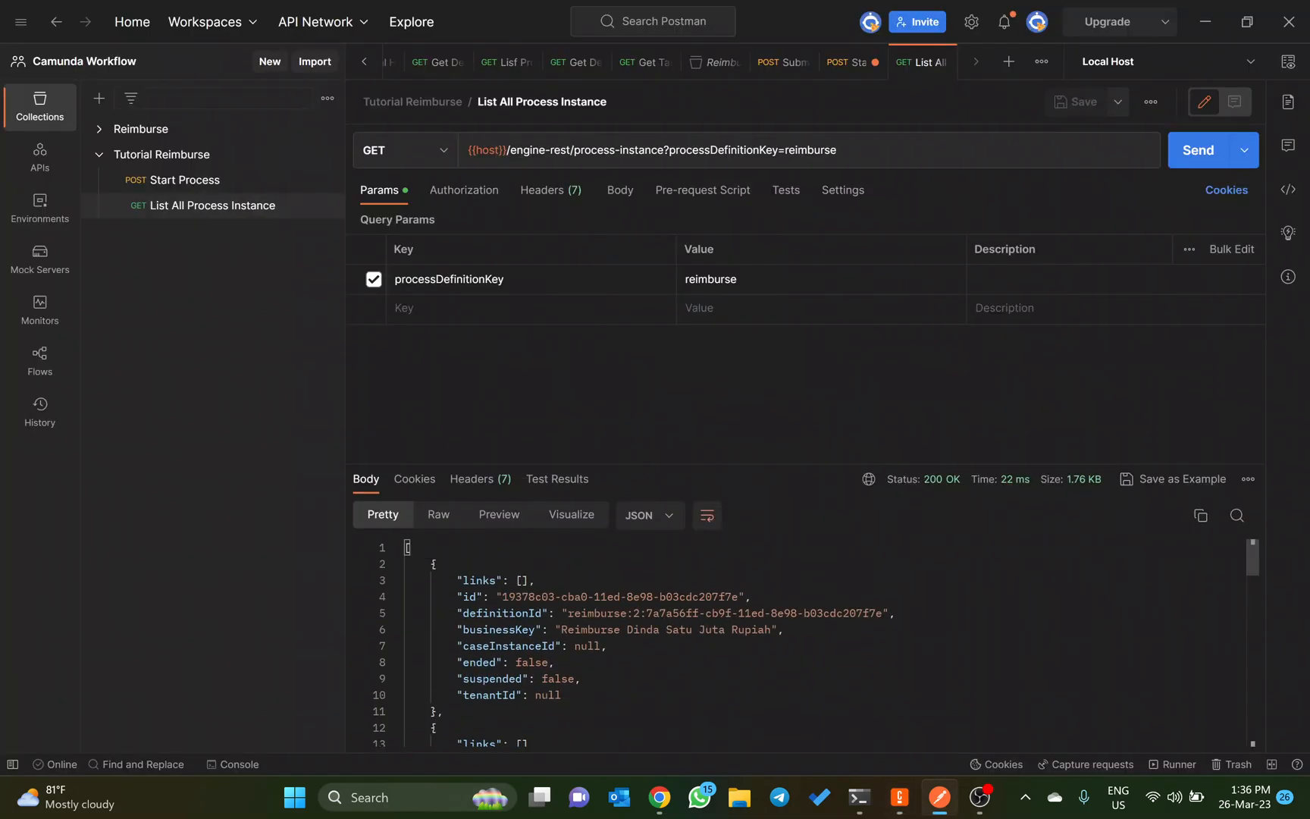
scroll(809, 643, "down", 6)
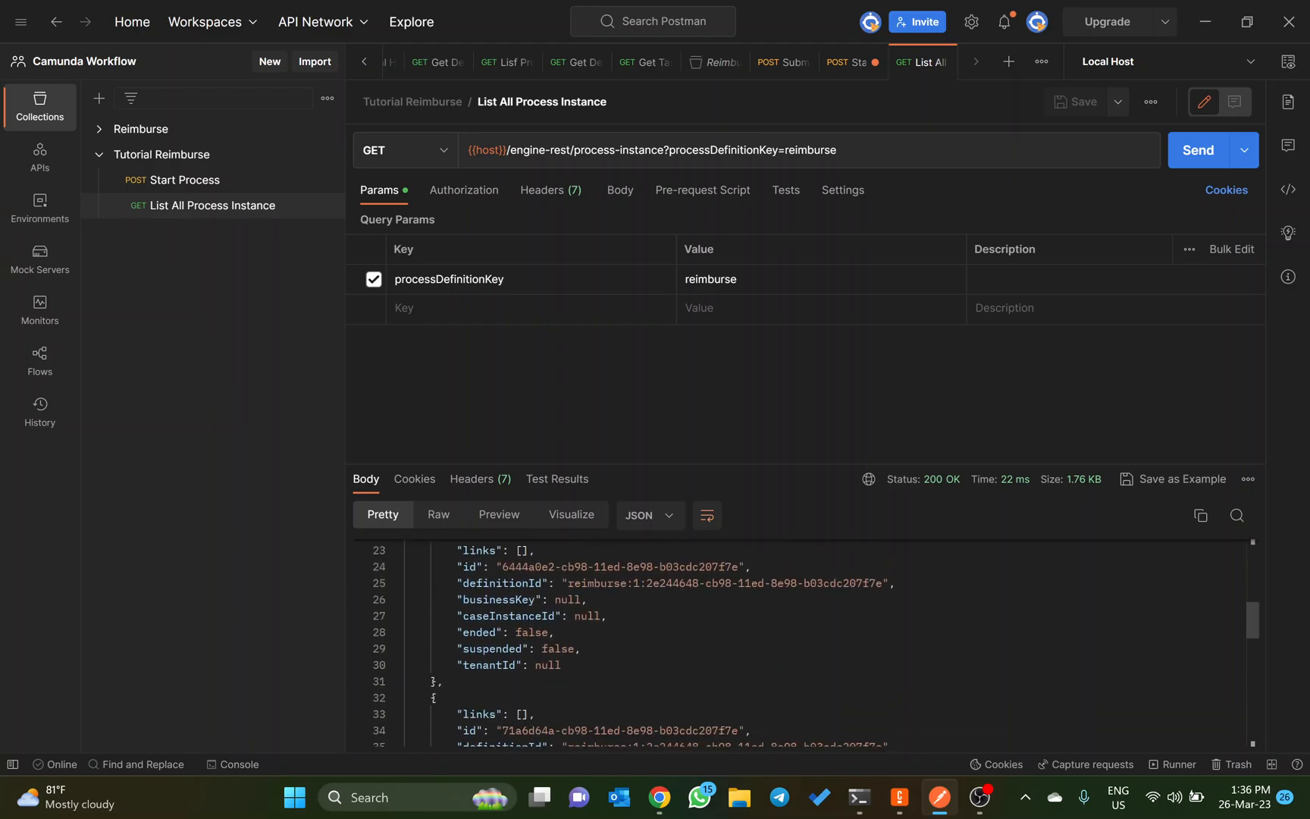
scroll(810, 643, "down", 5)
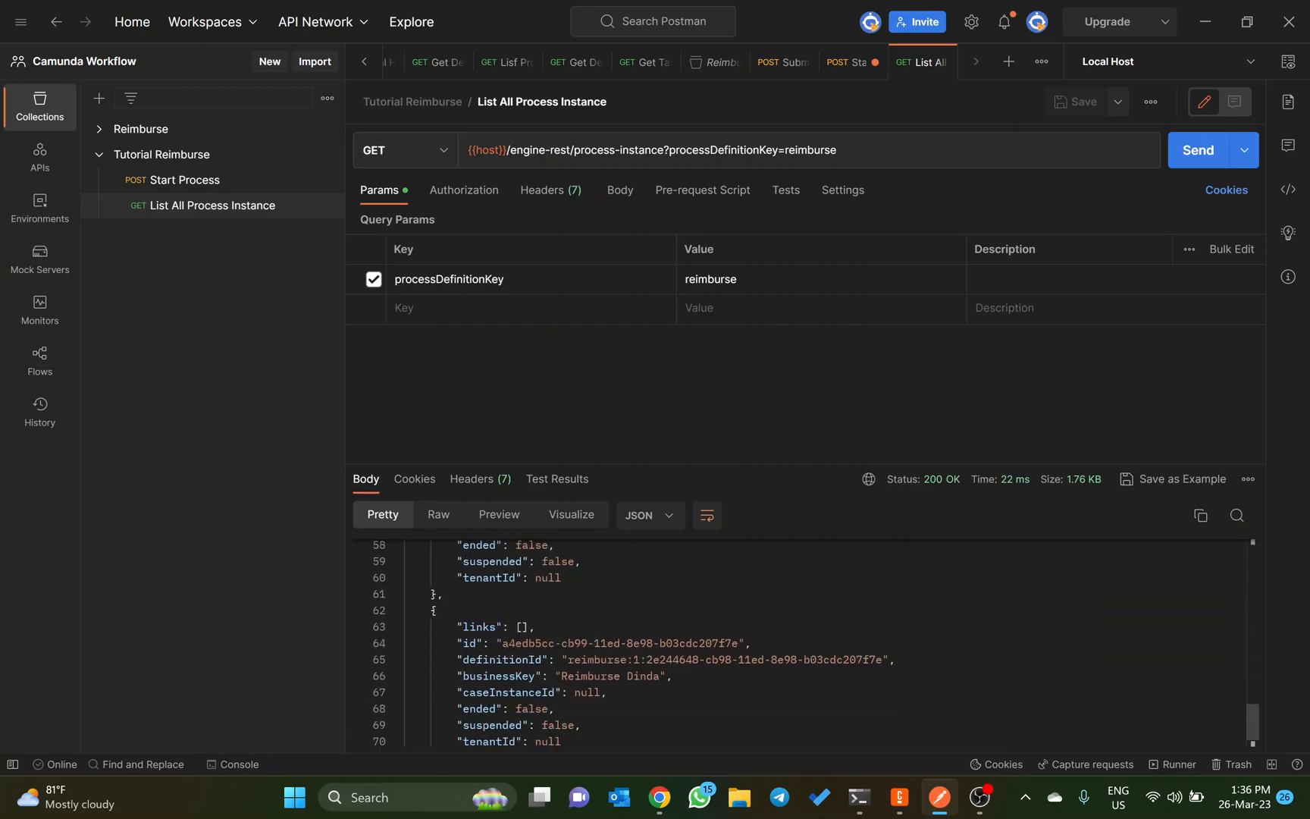
Step: In Camunda Cockpit, view the running instances of reimburse definition version 1, and switch back to version 2
key("alt+Tab")
key("alt+Tab")
key("Tab")
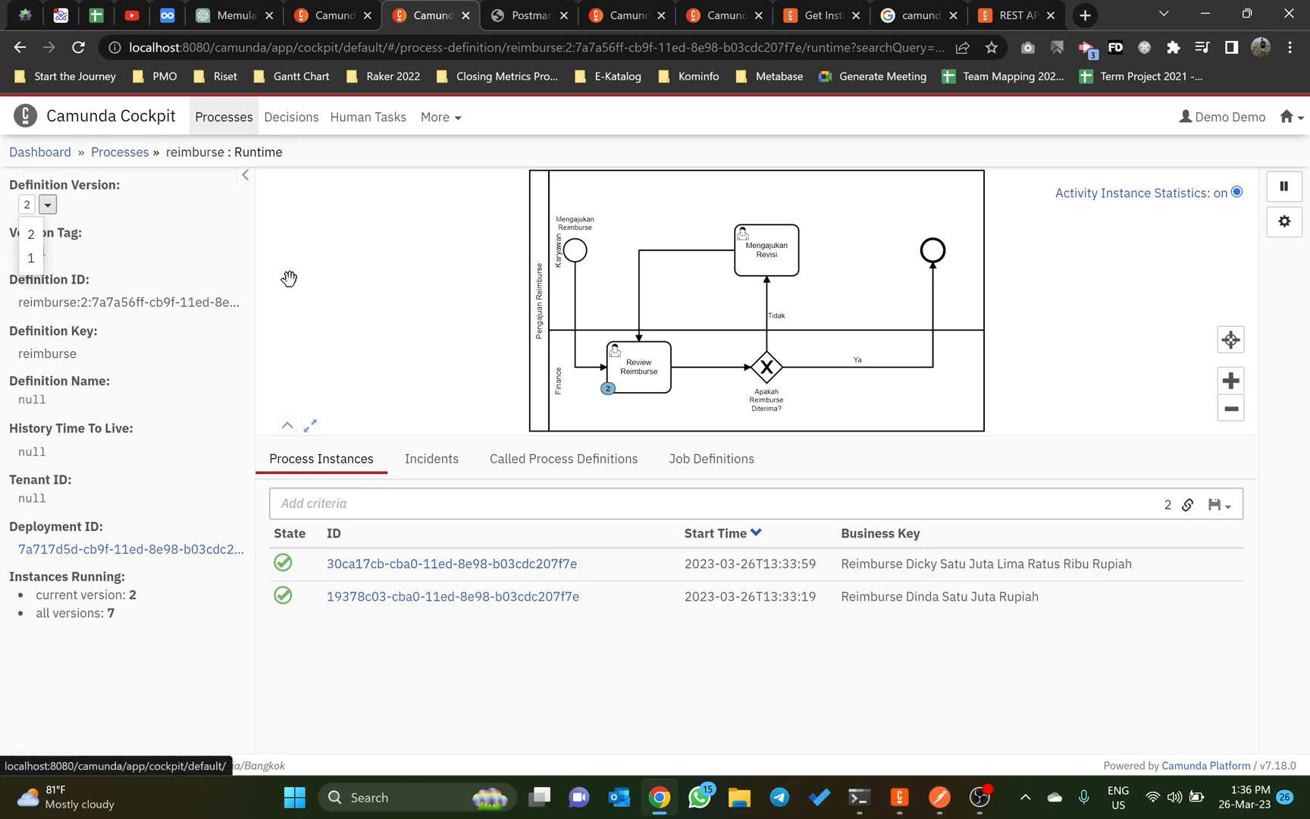
left_click(47, 207)
left_click(32, 258)
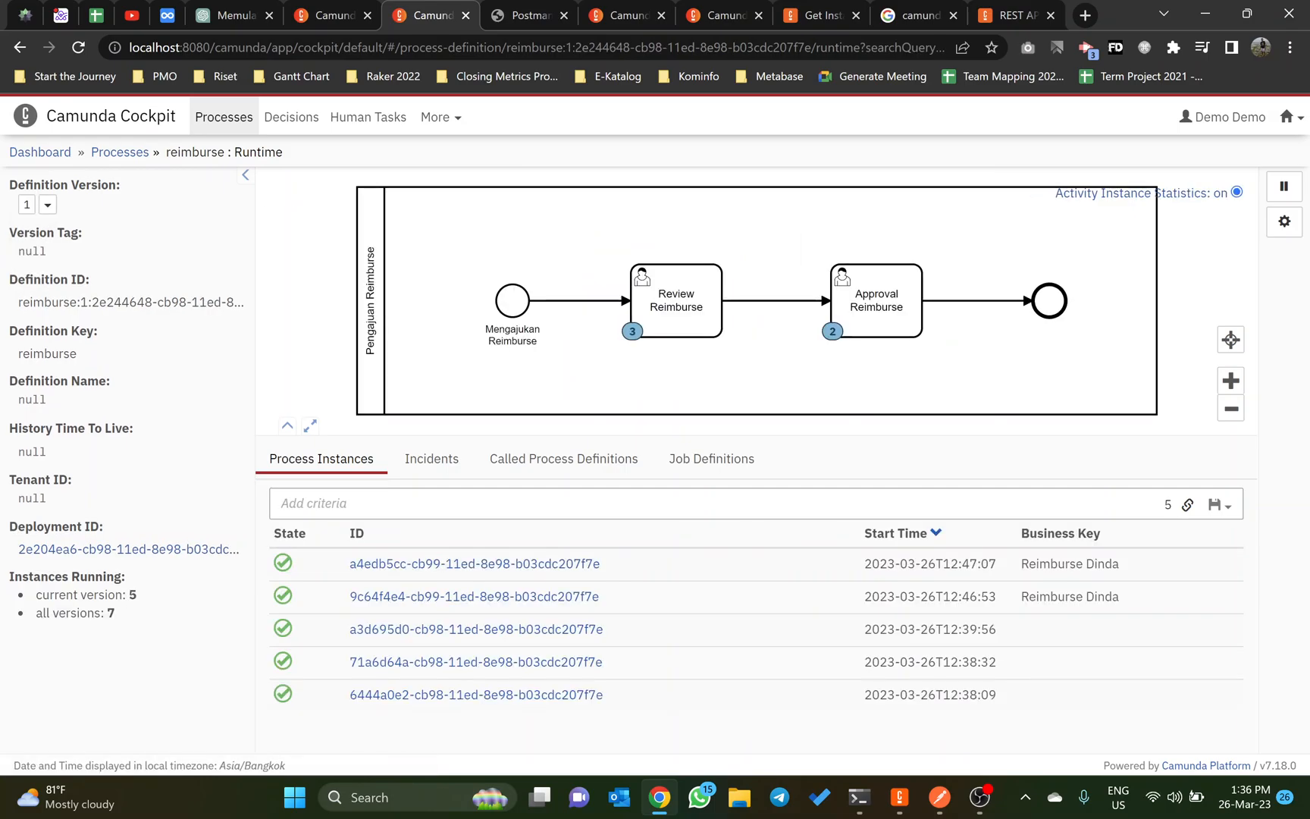
left_click(47, 204)
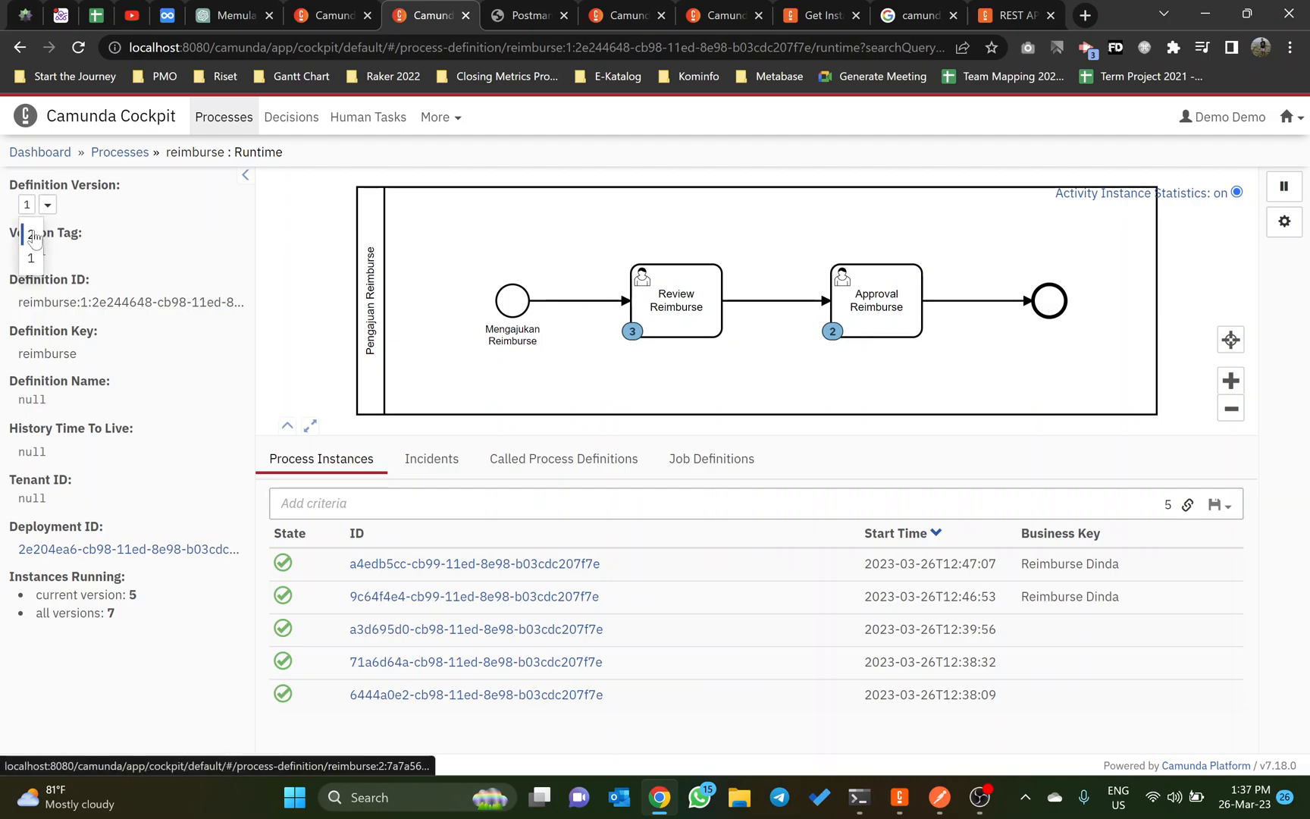
left_click(32, 236)
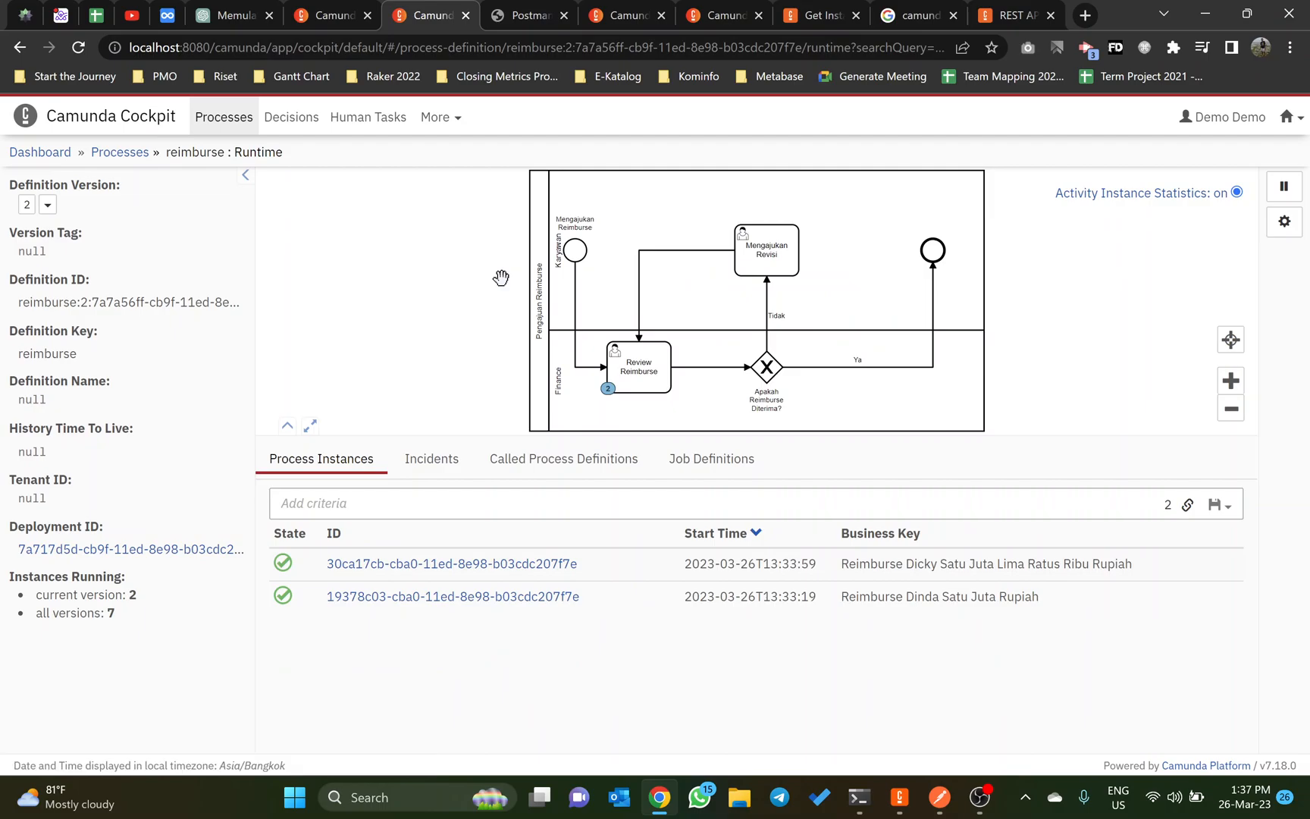
Step: Return to the Get Instances page of the Camunda 7 Docs to view its query parameters
left_click(648, 14)
left_click(743, 12)
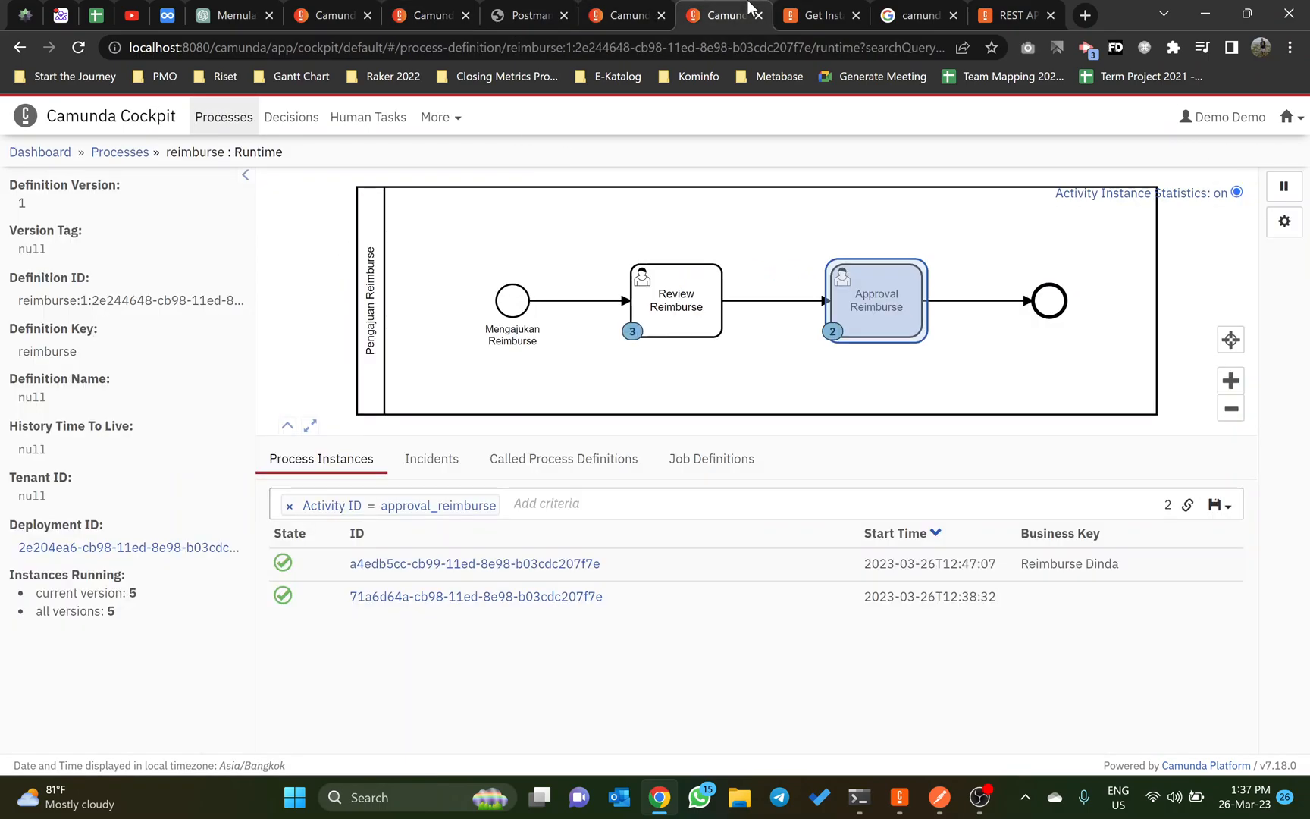
left_click(838, 9)
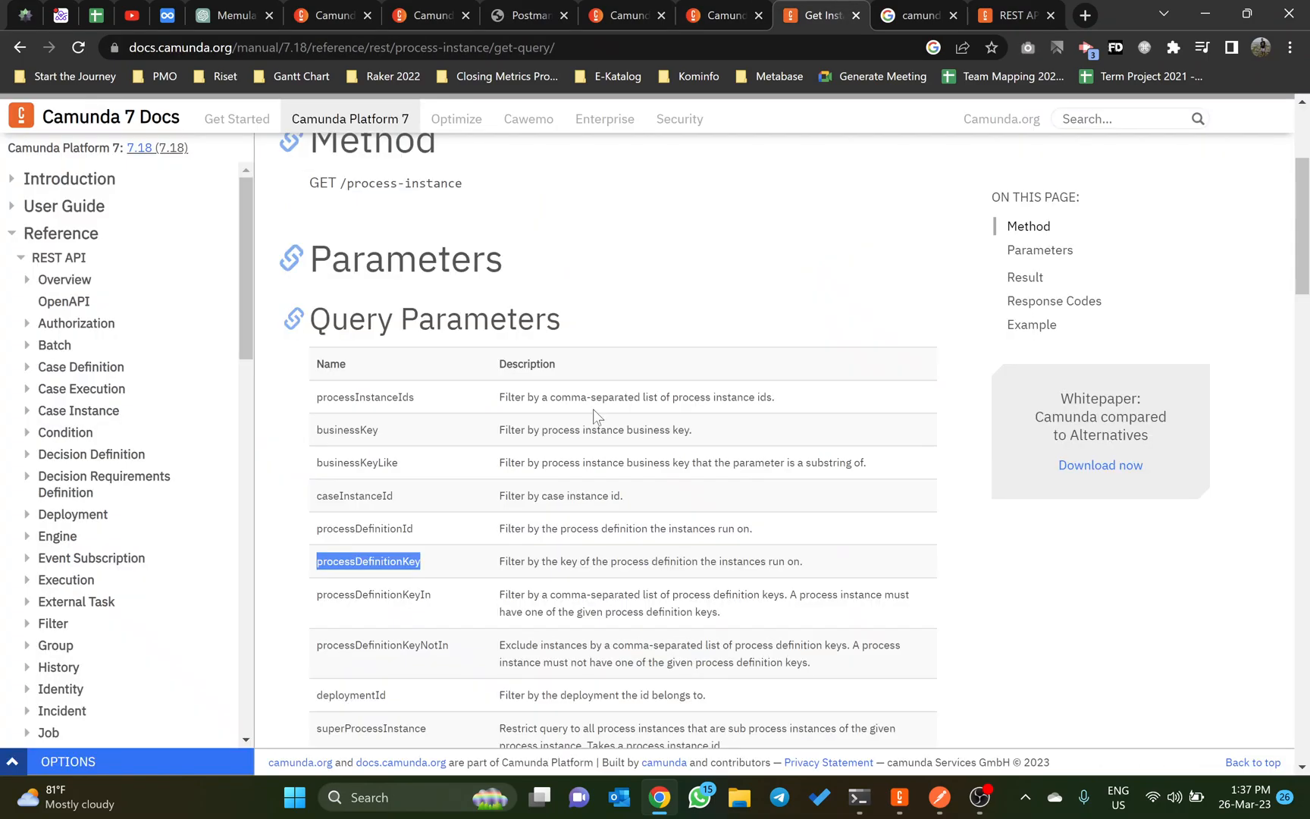
Step: Copy the deploymentId parameter name from the docs' query parameters and add it as a second query key to Postman's List All Process Instance request
left_click(477, 452)
scroll(477, 452, "down", 2)
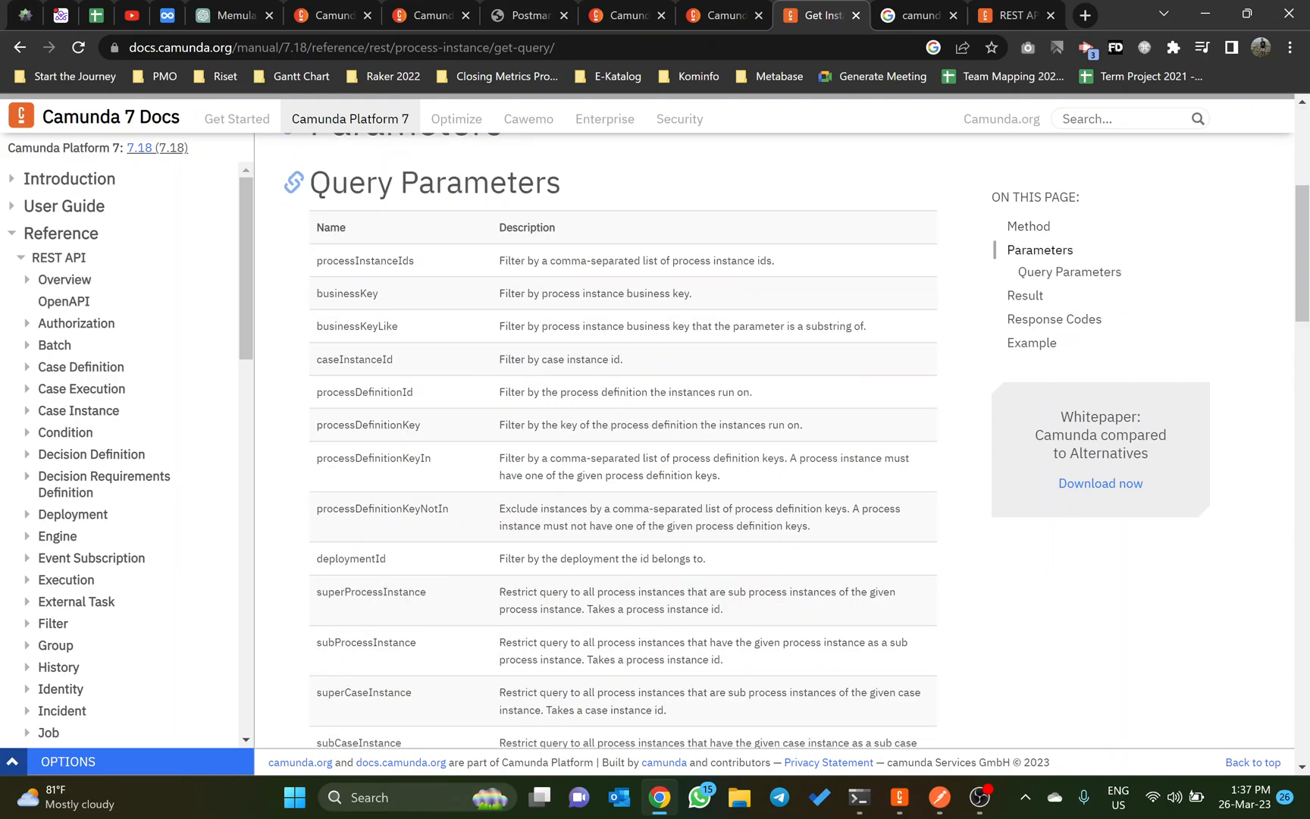
scroll(362, 556, "down", 3)
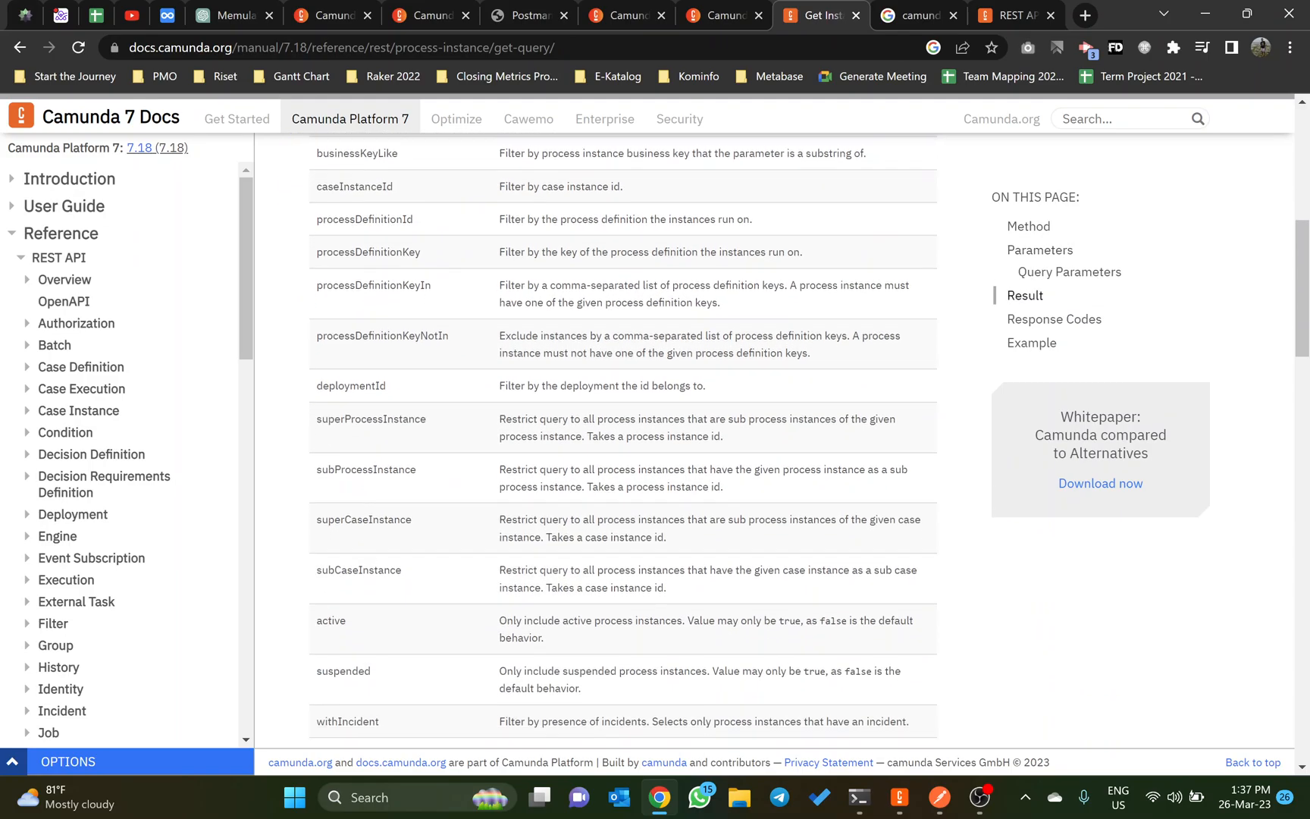
scroll(362, 556, "down", 3)
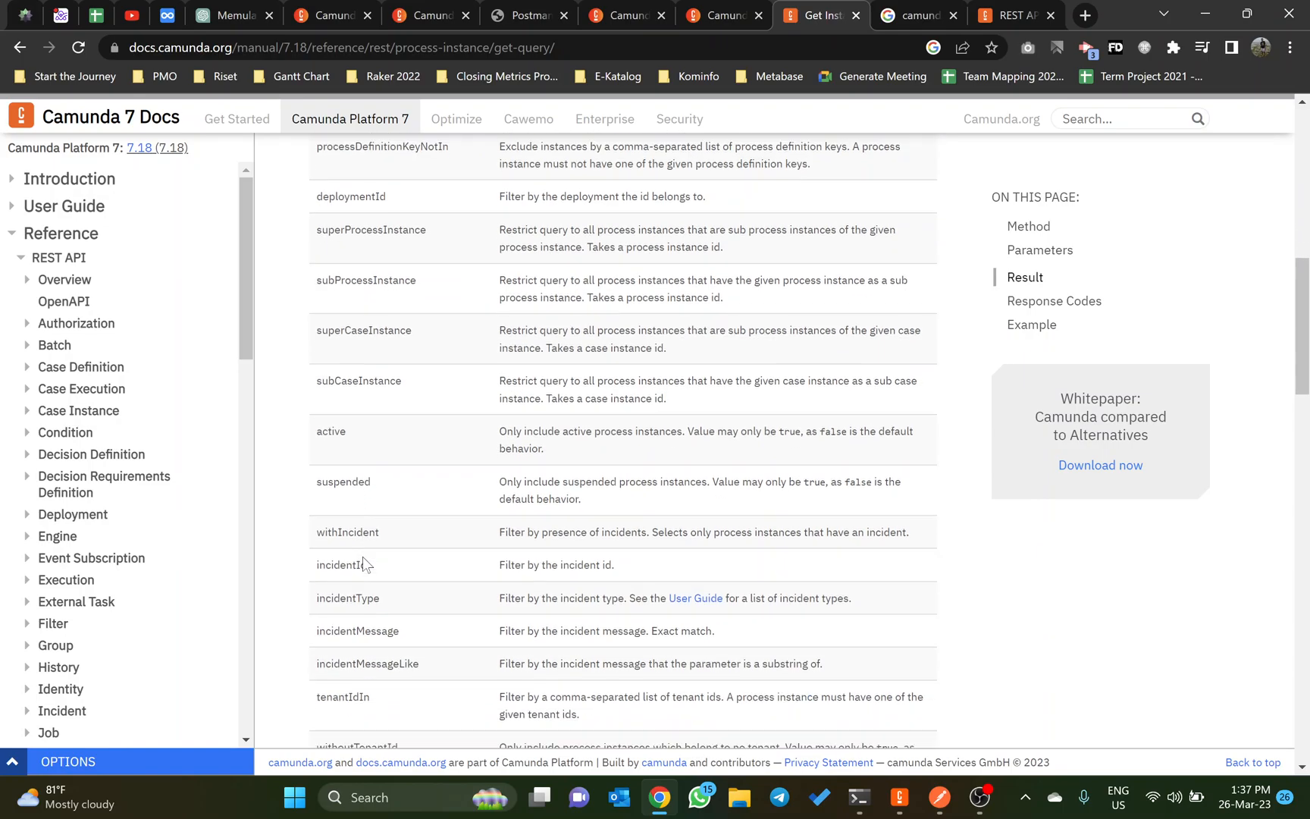
scroll(362, 556, "down", 3)
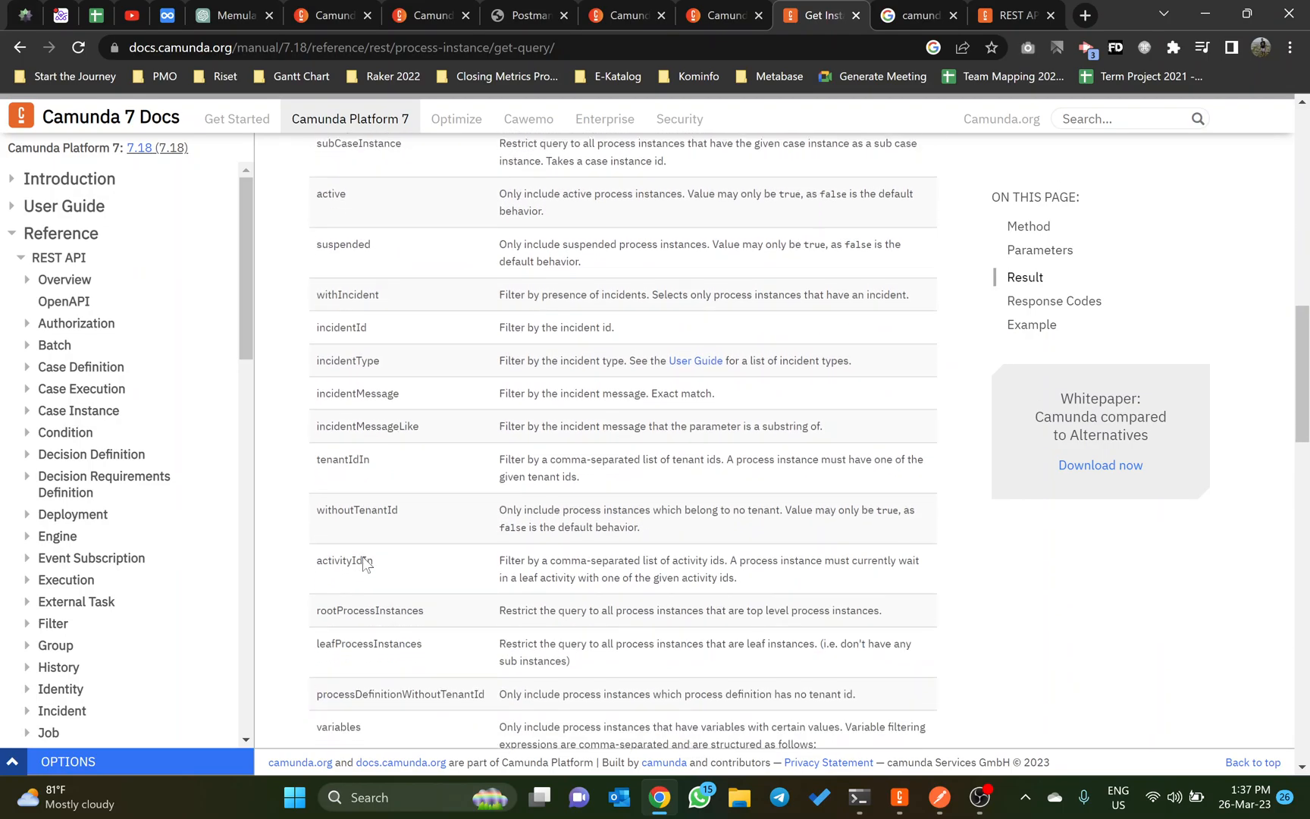
scroll(370, 440, "up", 6)
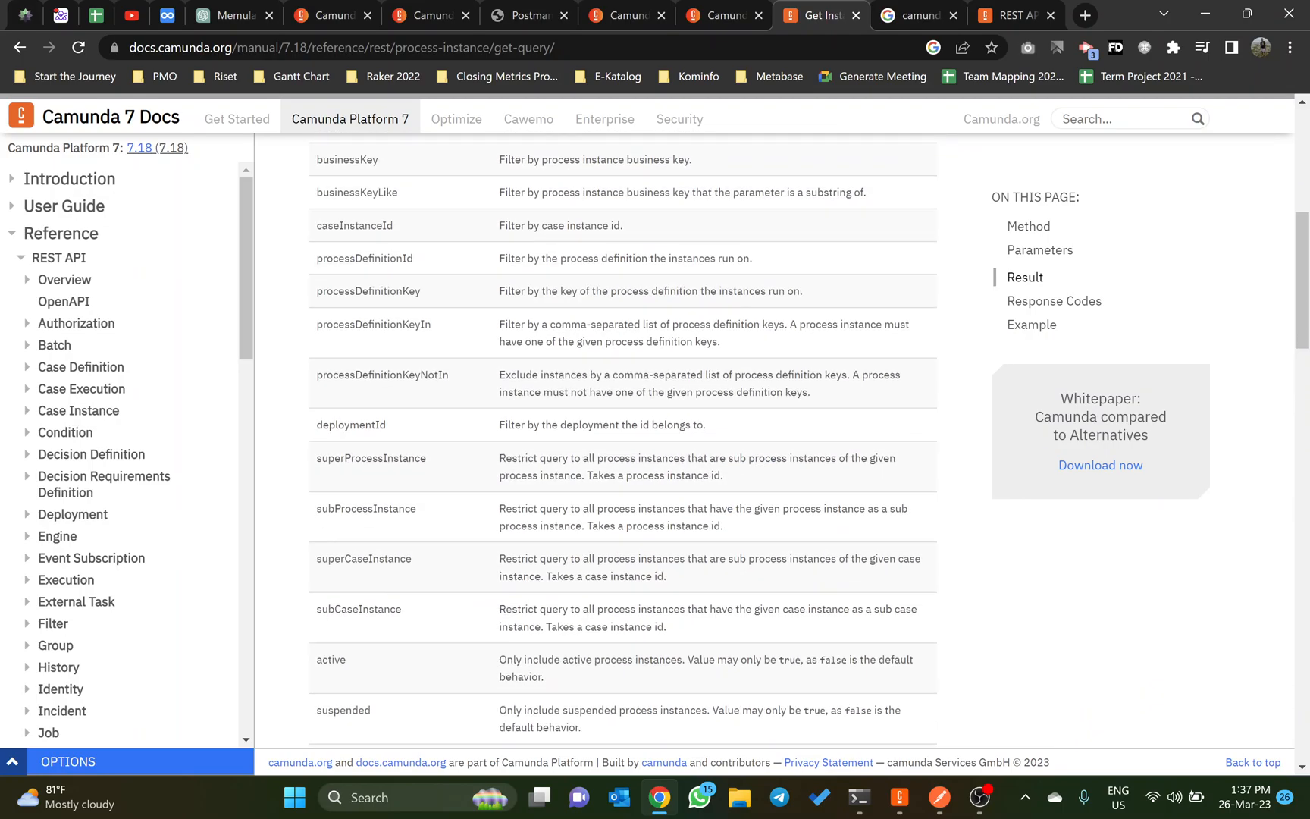
double_click(370, 427)
key("ctrl+c")
key("alt+Tab")
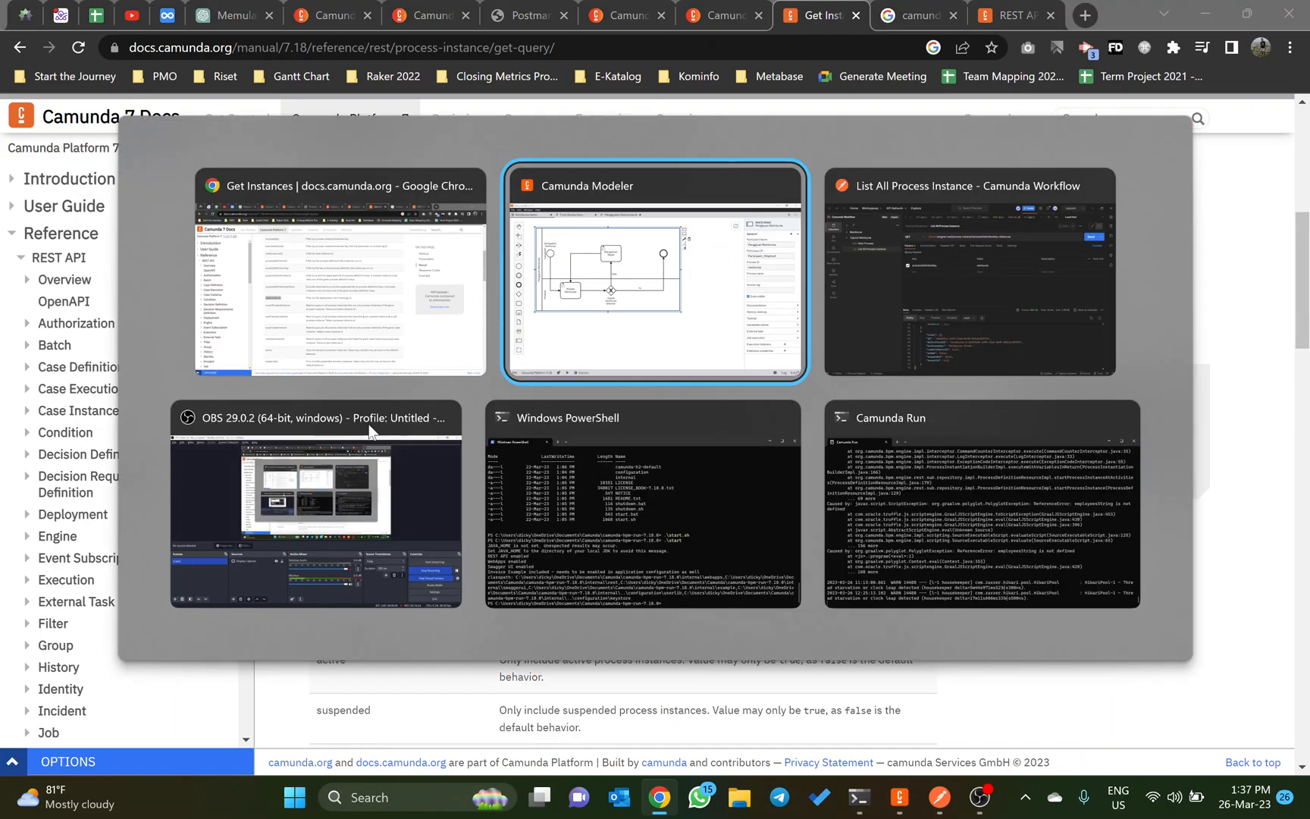
key("alt+Tab")
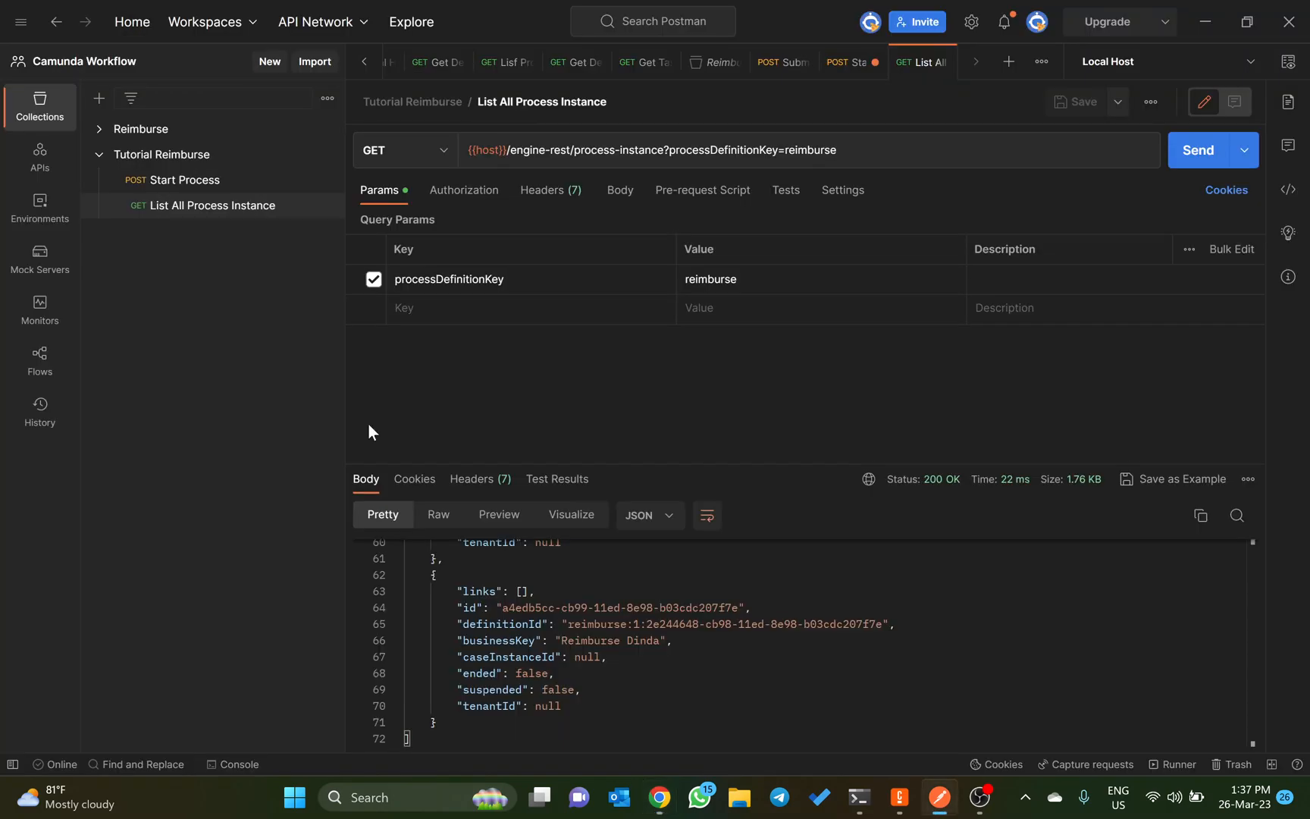
left_click(423, 309)
key("ctrl+v")
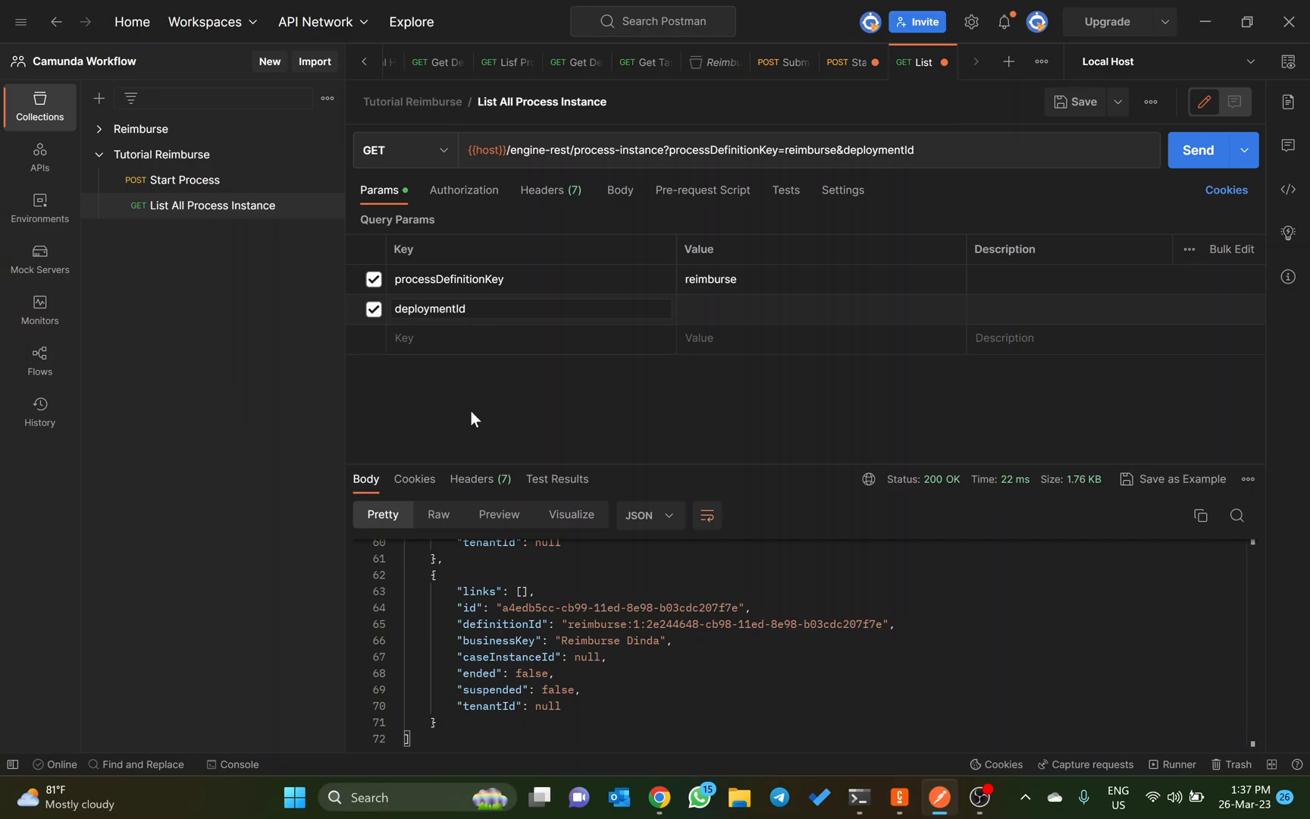
Step: Copy the deployment ID of reimburse definition version 1 from Camunda Cockpit and enter 2e204ea6-cb98-11ed-8e98-b03cdc207f7e as the deploymentId value in Postman
key("alt+Tab")
key("alt+Tab")
key("alt+Tab")
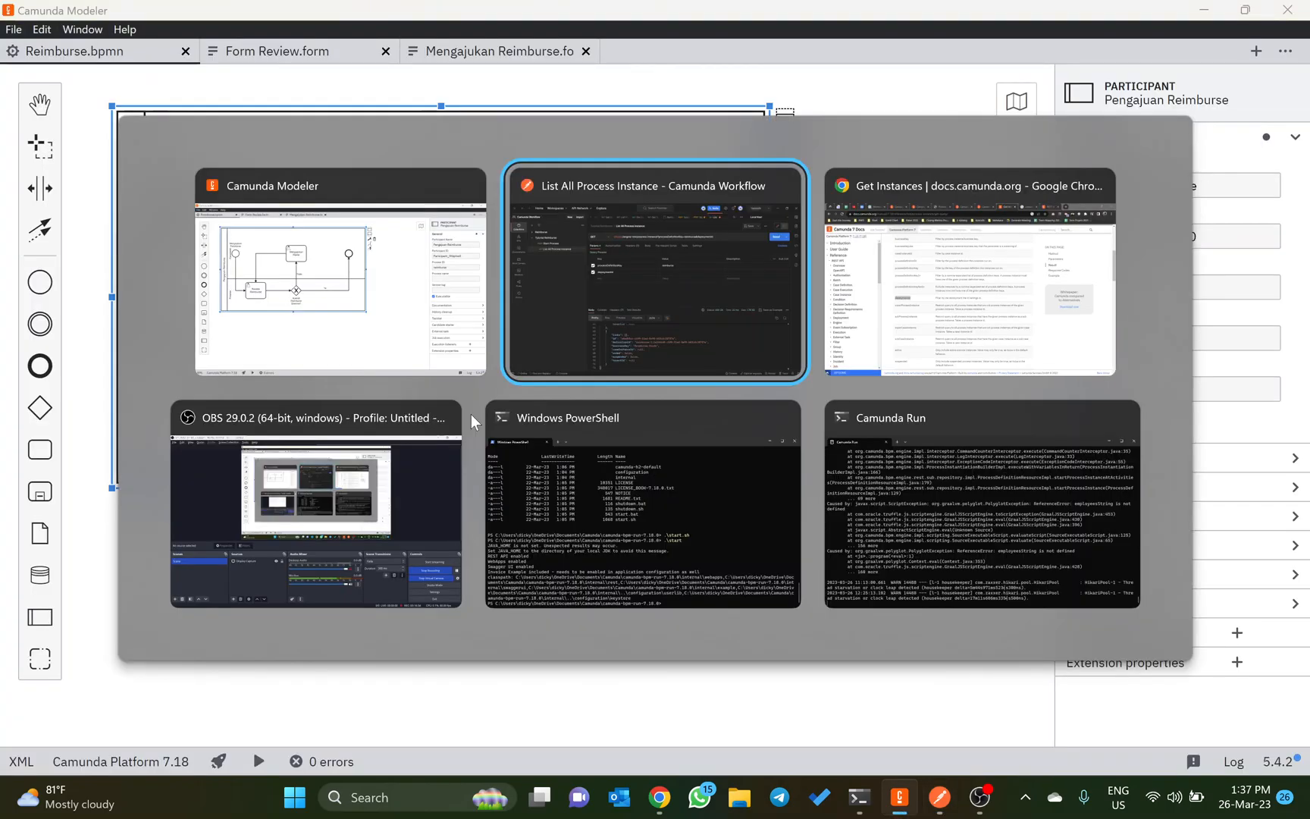
key("alt+Tab")
left_click(628, 15)
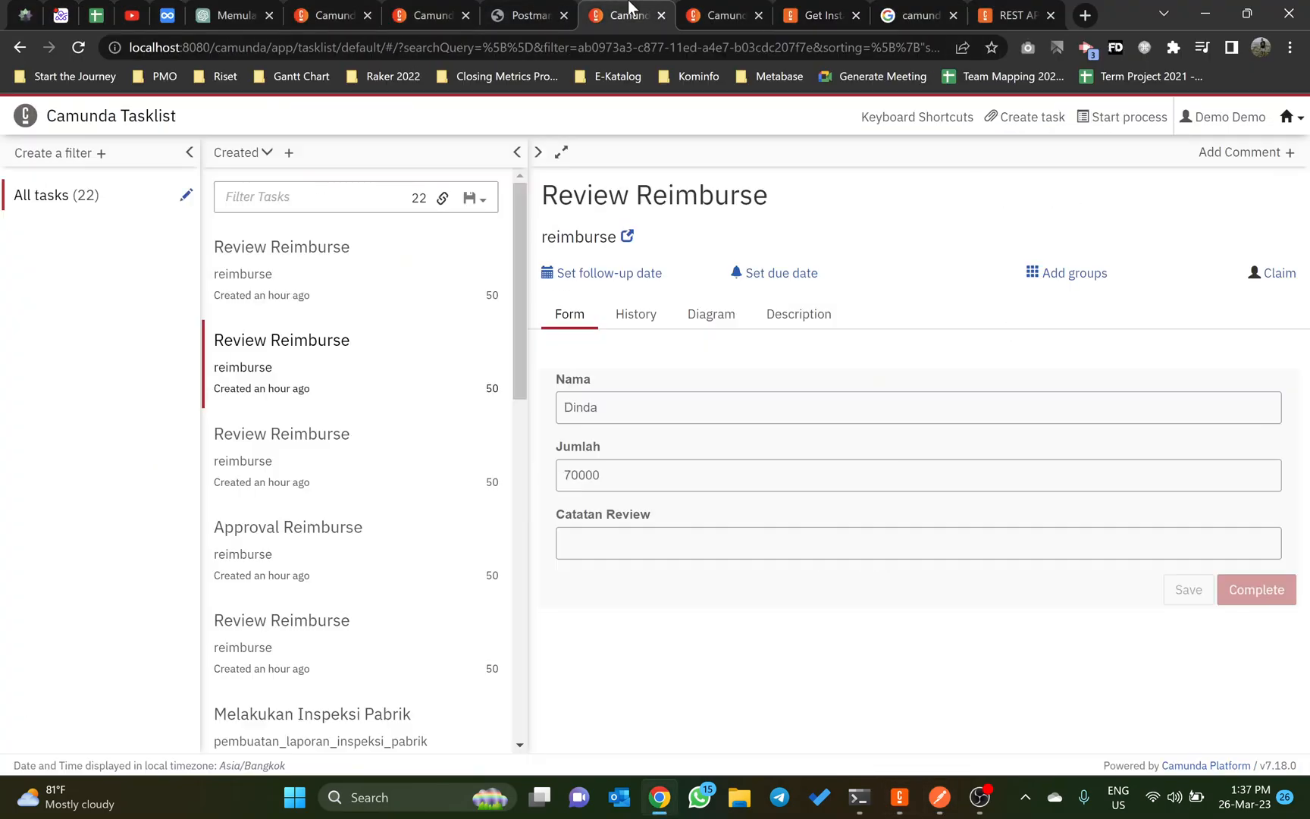
left_click(711, 7)
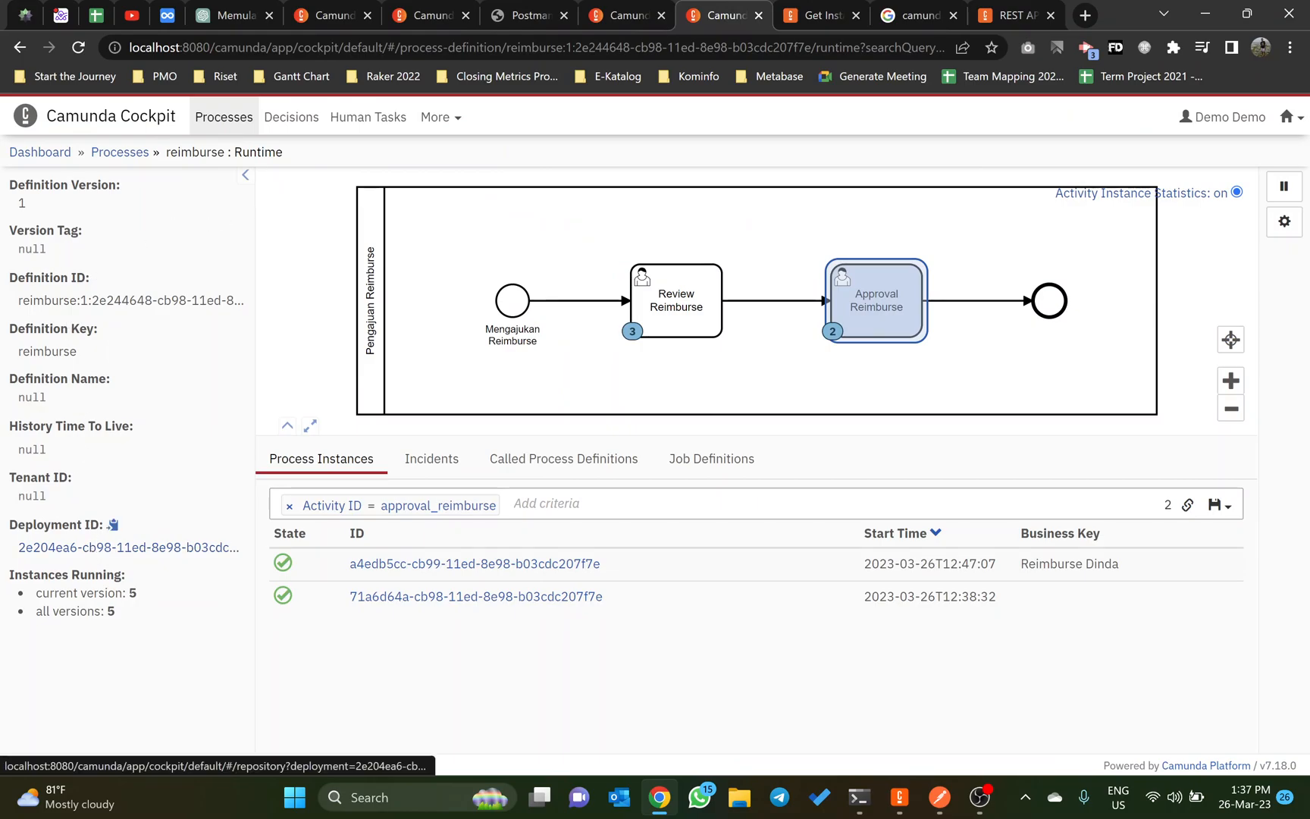
key("alt+Tab")
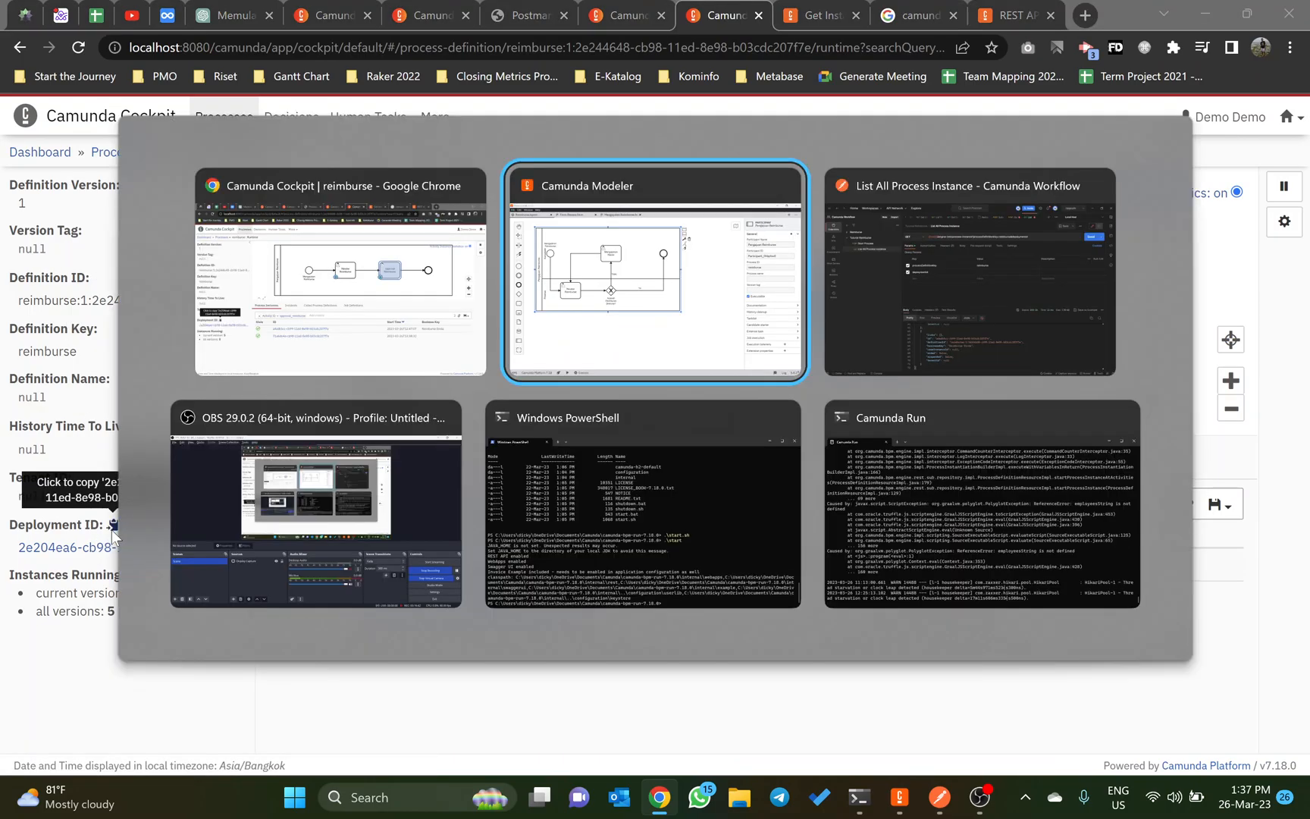
key("alt+Tab")
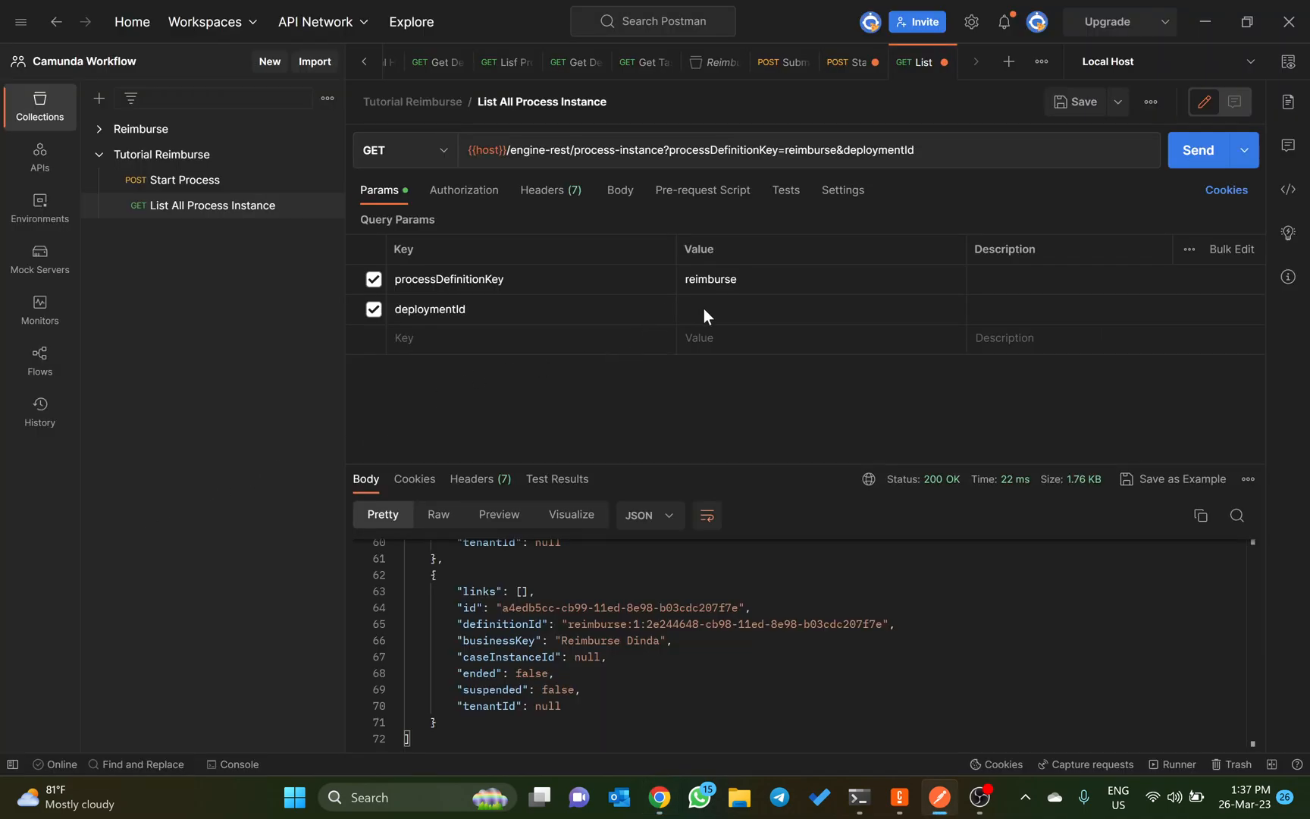
left_click(723, 306)
type("2e204ea6-cb98-11ed-8e98-b03cdc207f7e")
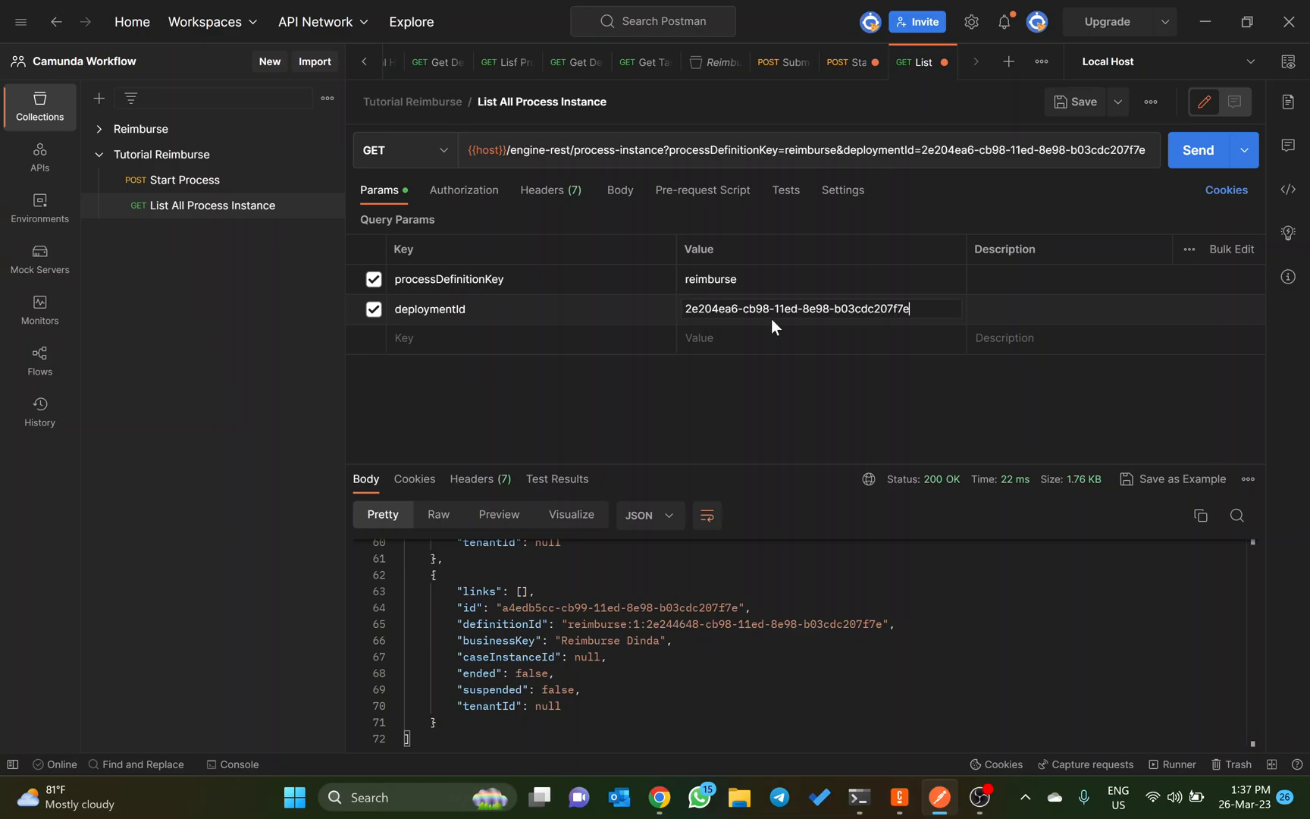
Step: Send the List All Process Instance request filtered by the version 1 deployment and review the returned instances
left_click(1183, 163)
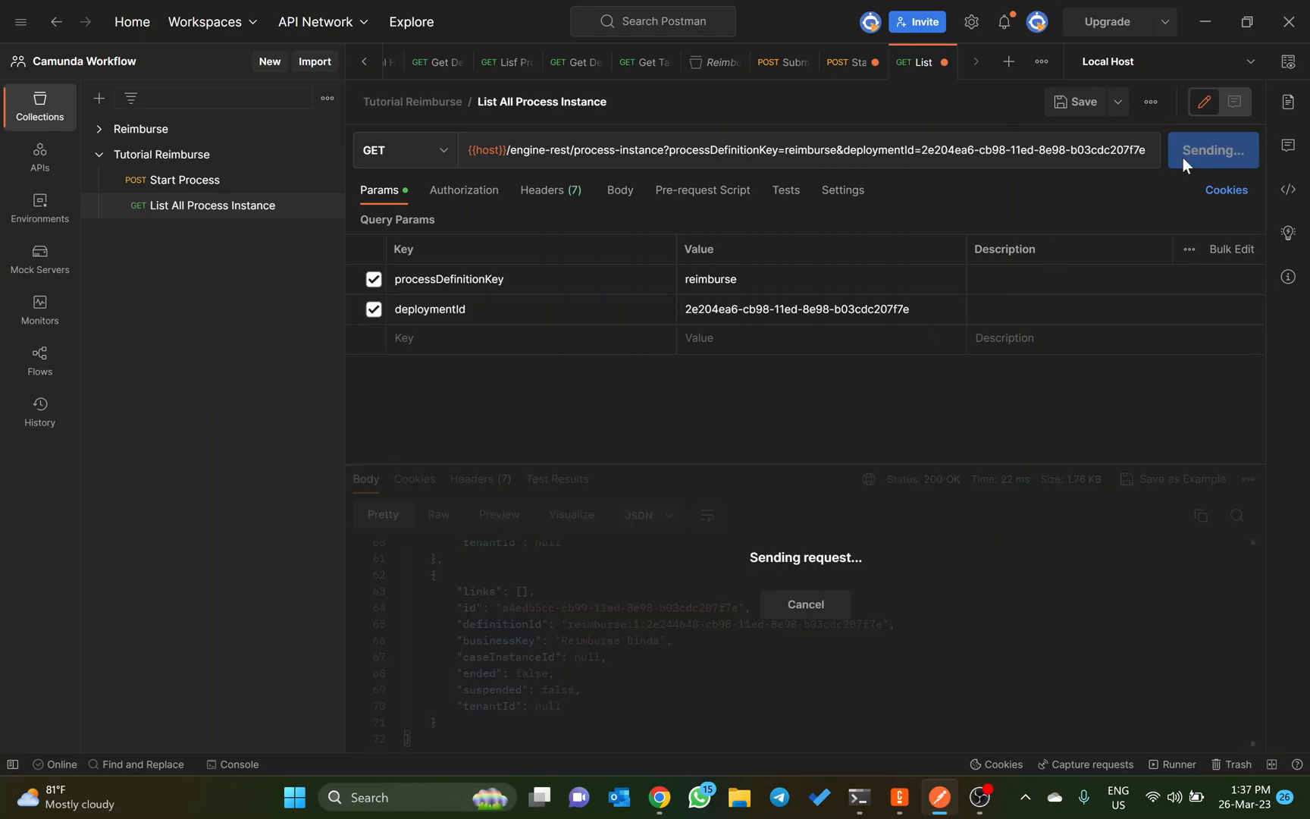
scroll(814, 643, "up", 10)
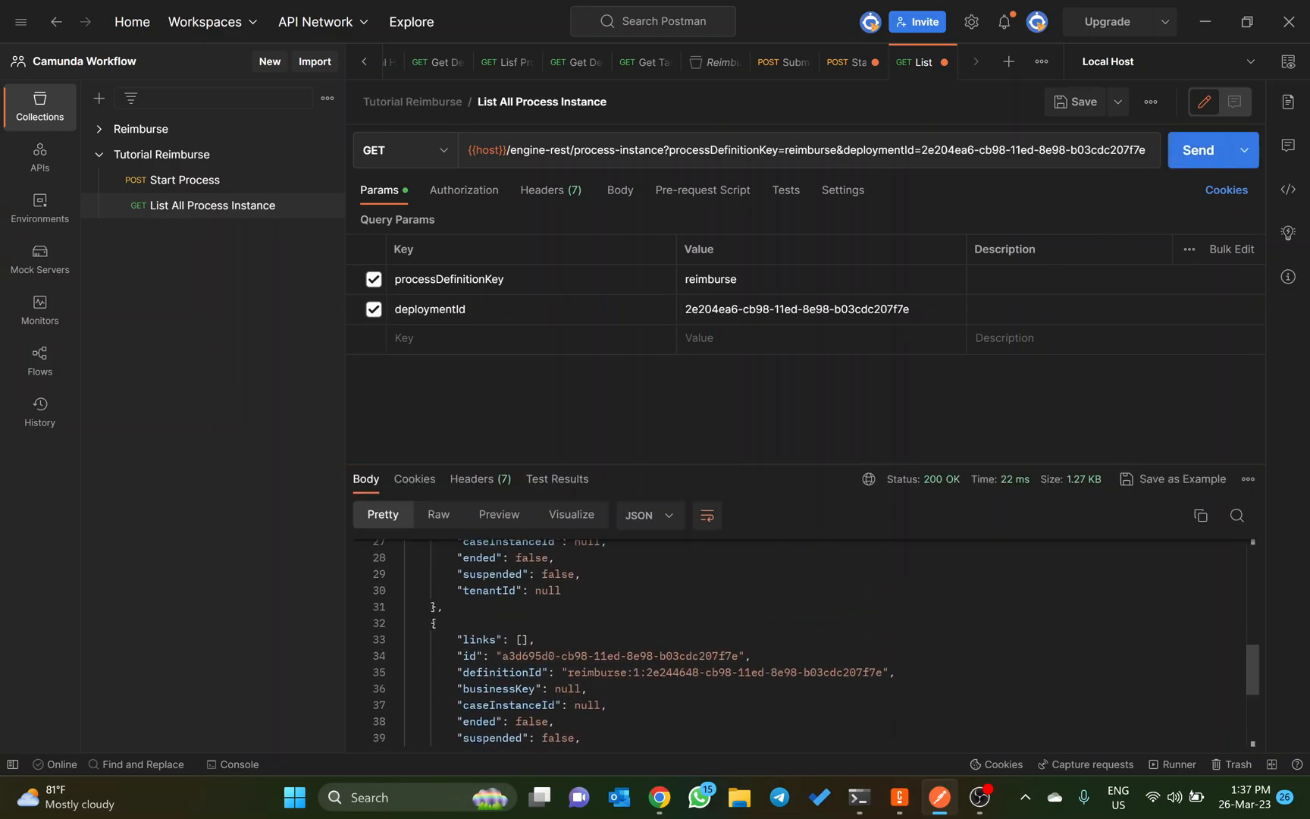
scroll(814, 642, "down", 5)
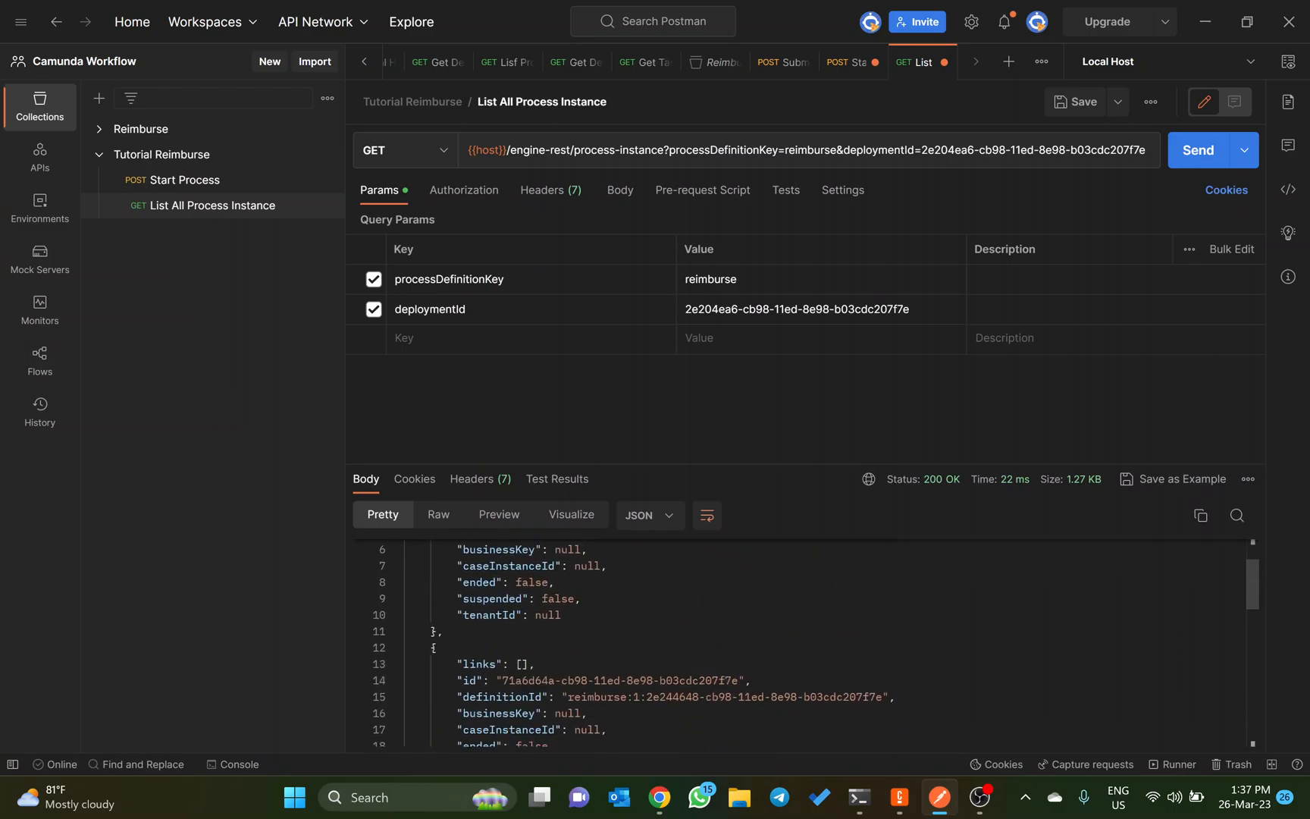
scroll(815, 643, "down", 5)
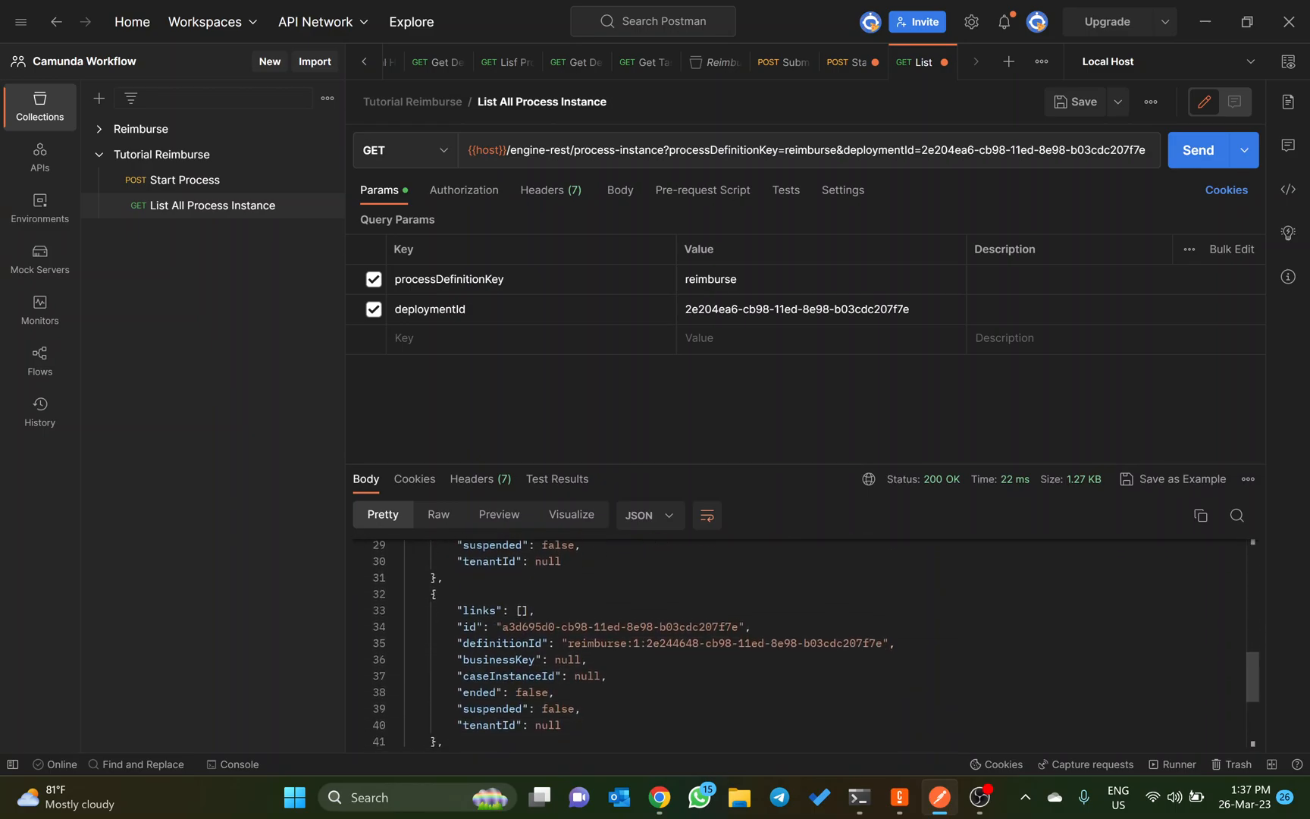
Step: In Camunda Cockpit, switch the reimburse definition to version 1 and back to version 2, and copy the version 2 deployment ID
key("alt+Tab")
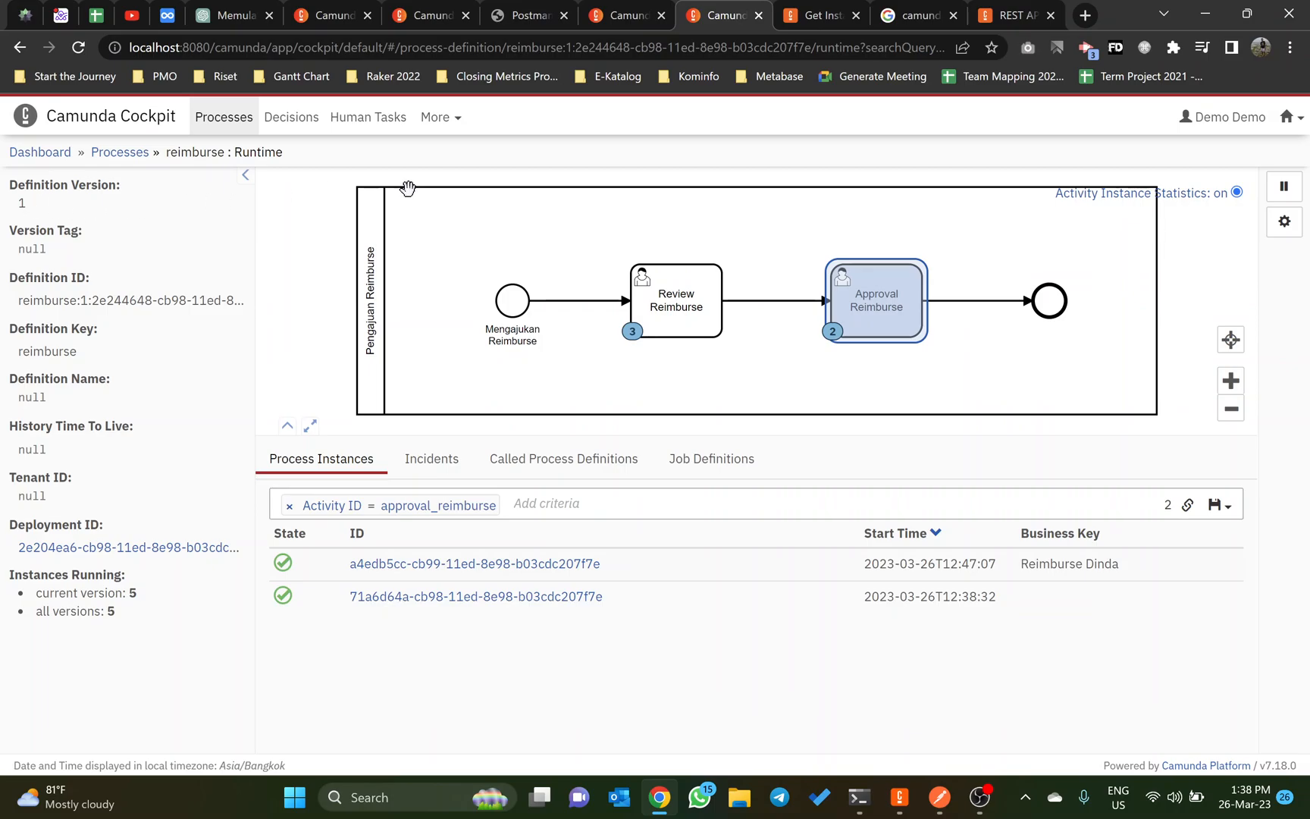
left_click(804, 18)
left_click(721, 15)
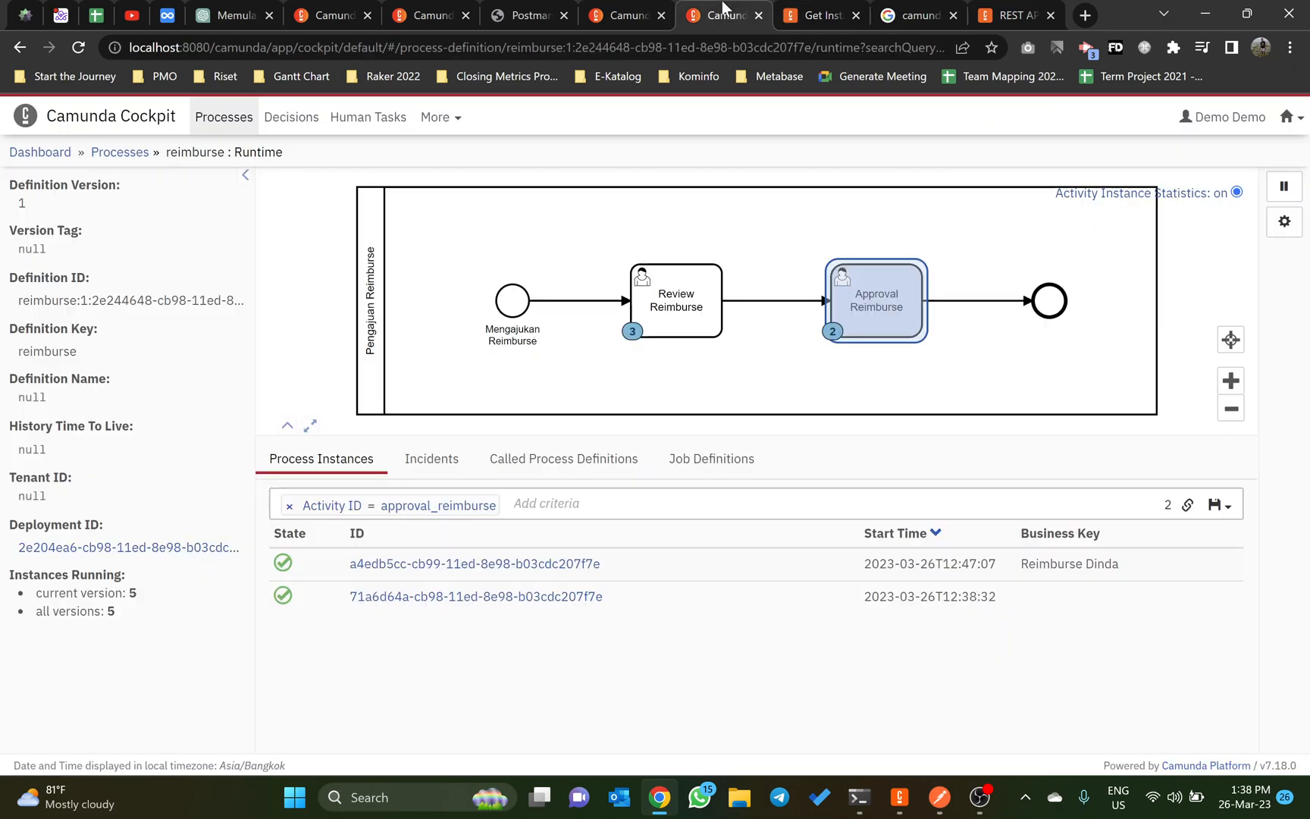
left_click(625, 15)
left_click(416, 9)
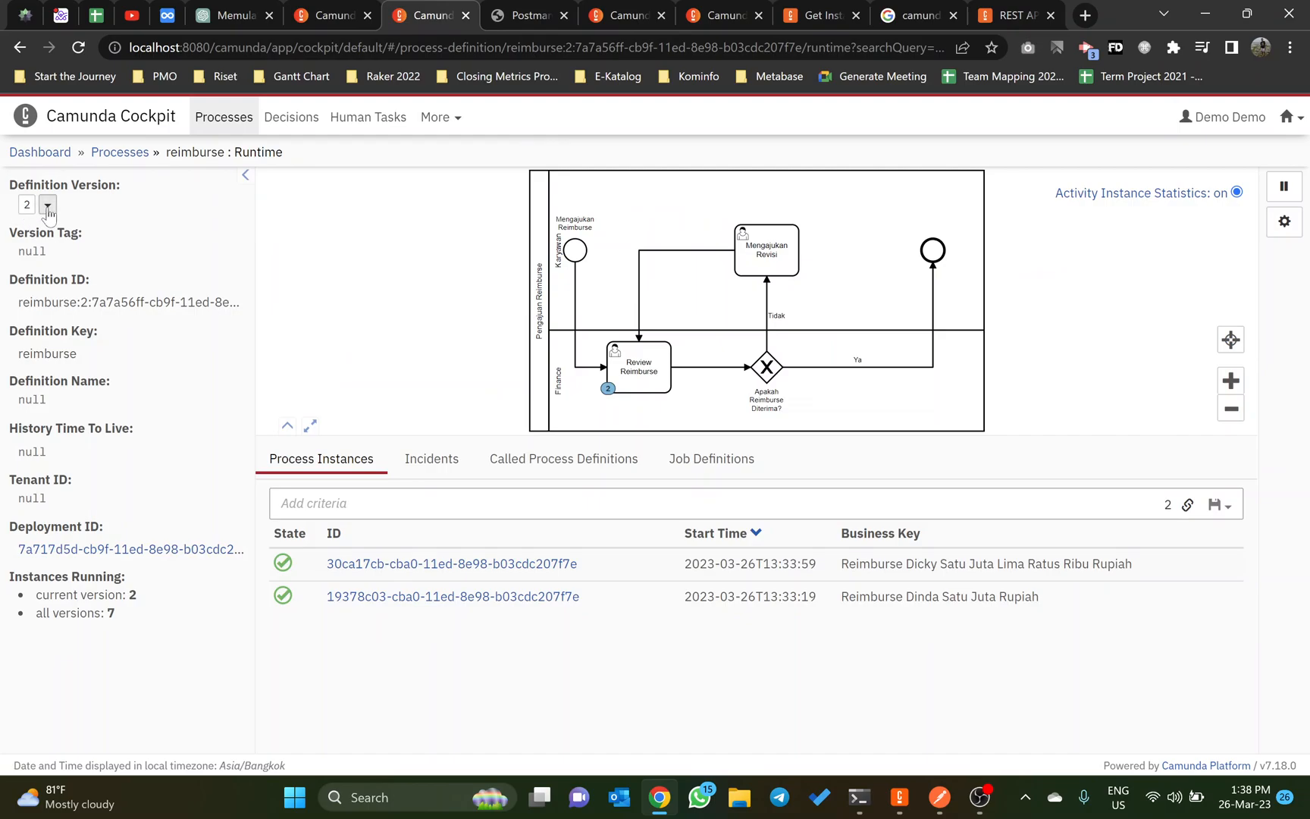
left_click(30, 266)
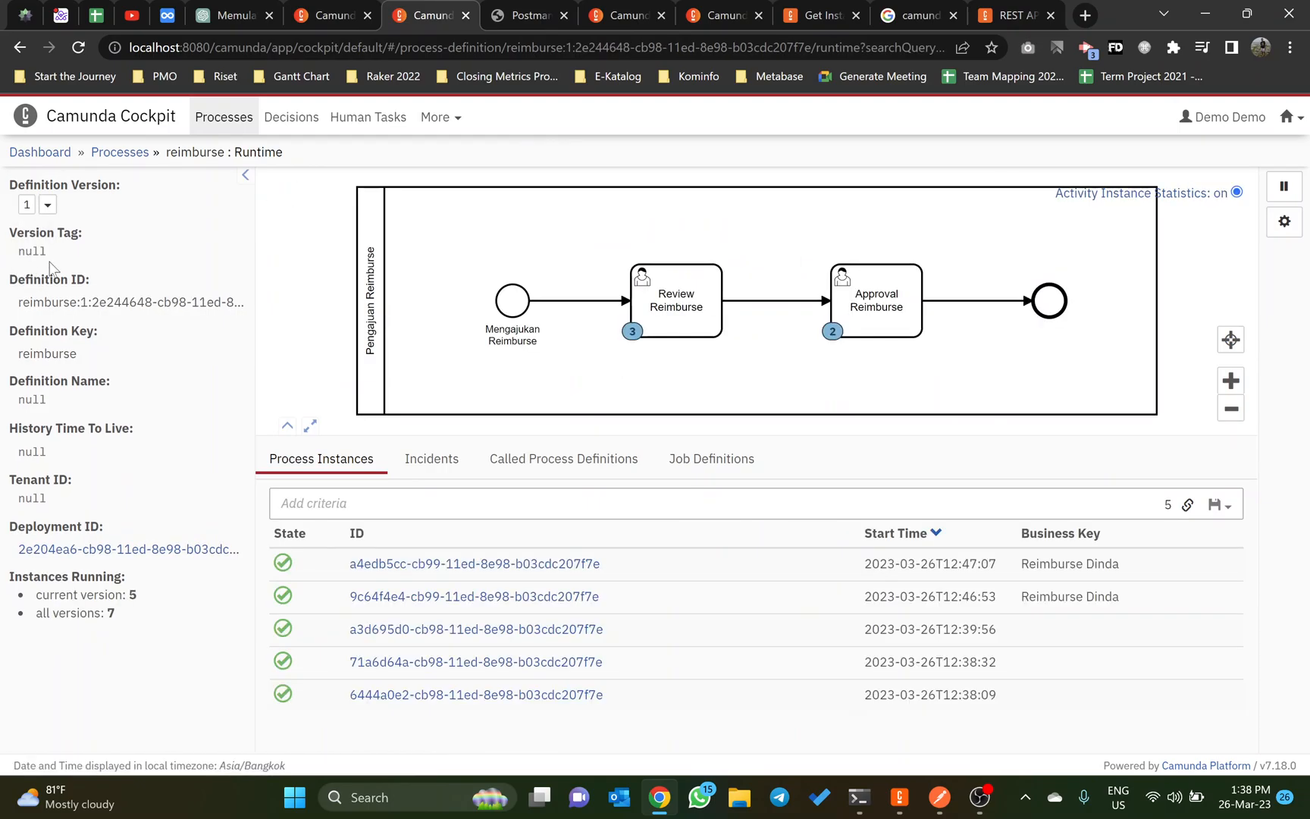
left_click(47, 210)
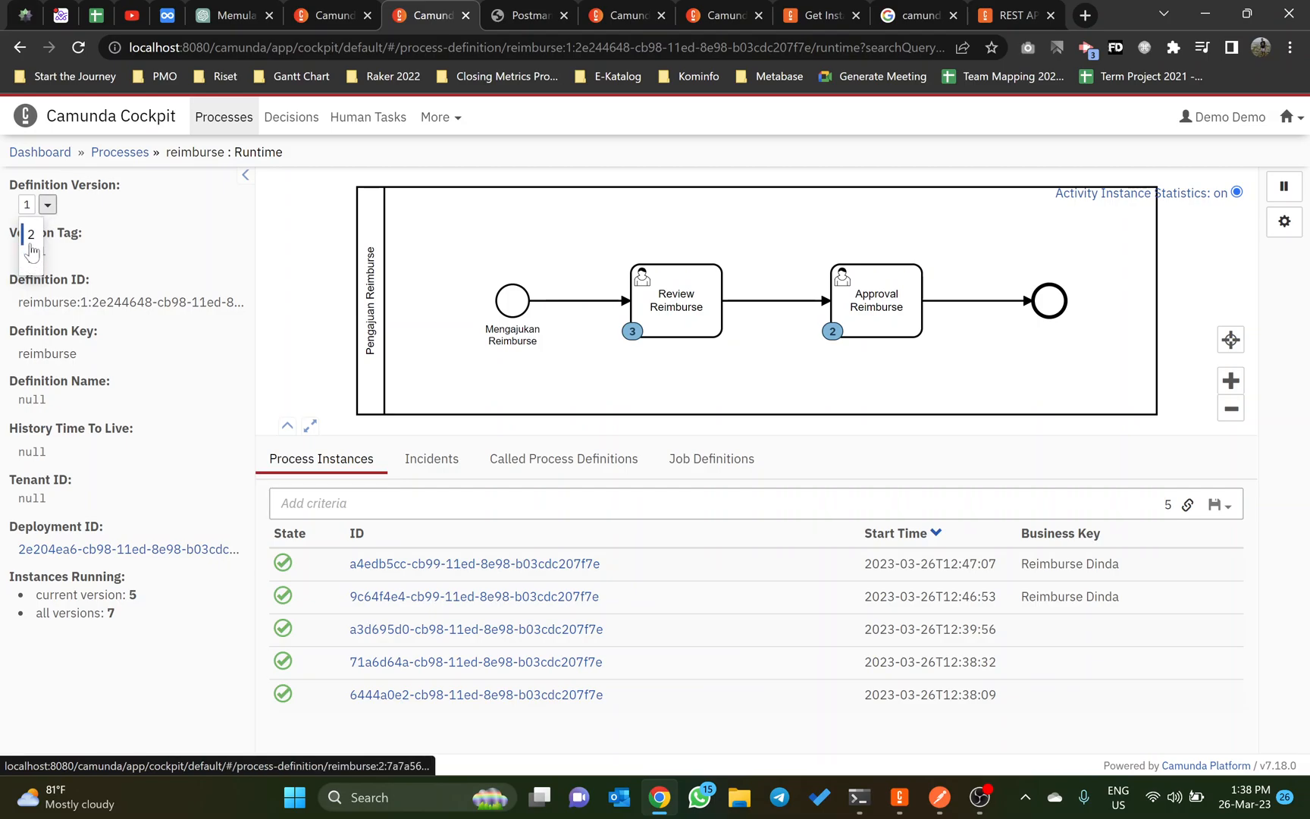
left_click(30, 234)
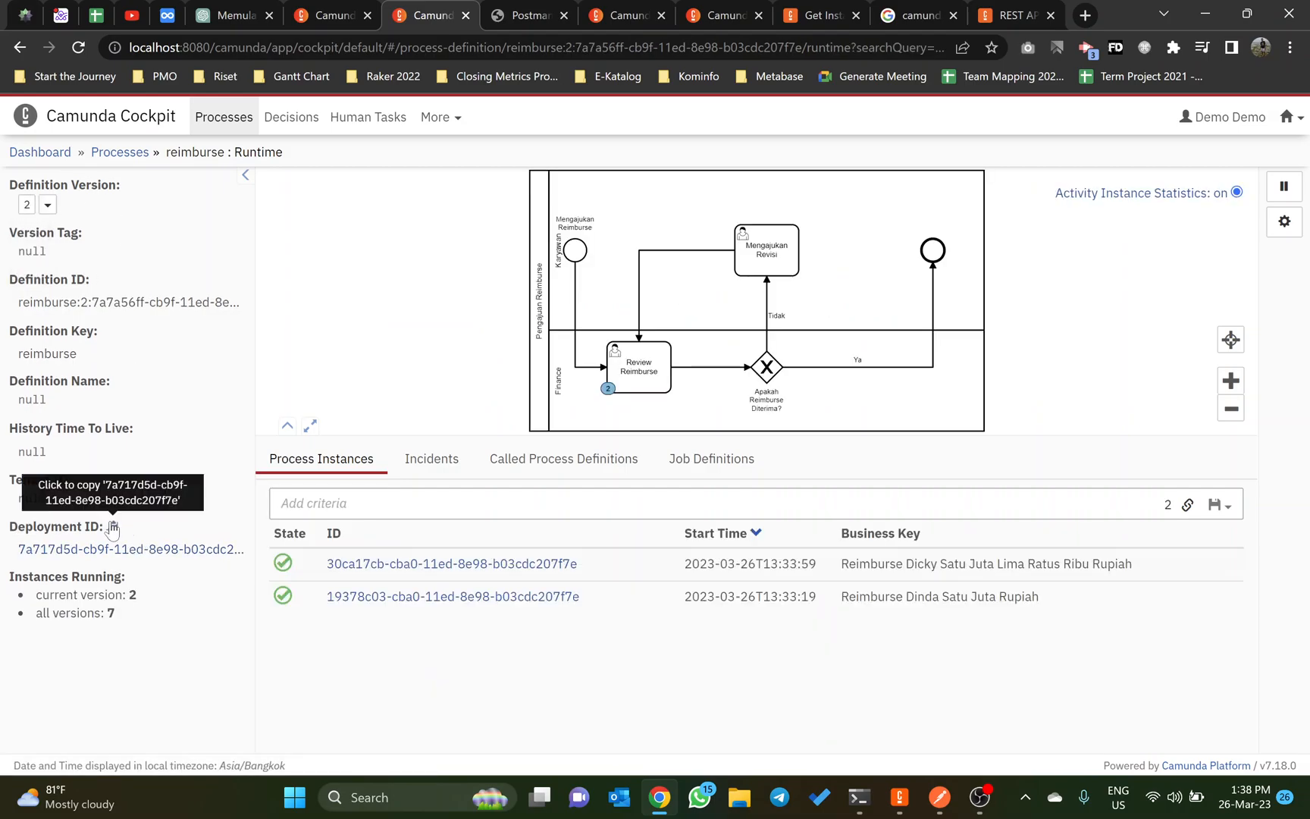
left_click(114, 528)
Step: In Postman, set deploymentId to 7a717d5d-cb9f-11ed-8e98-b03cdc207f7e, then send the request and review its response
key("alt+Tab")
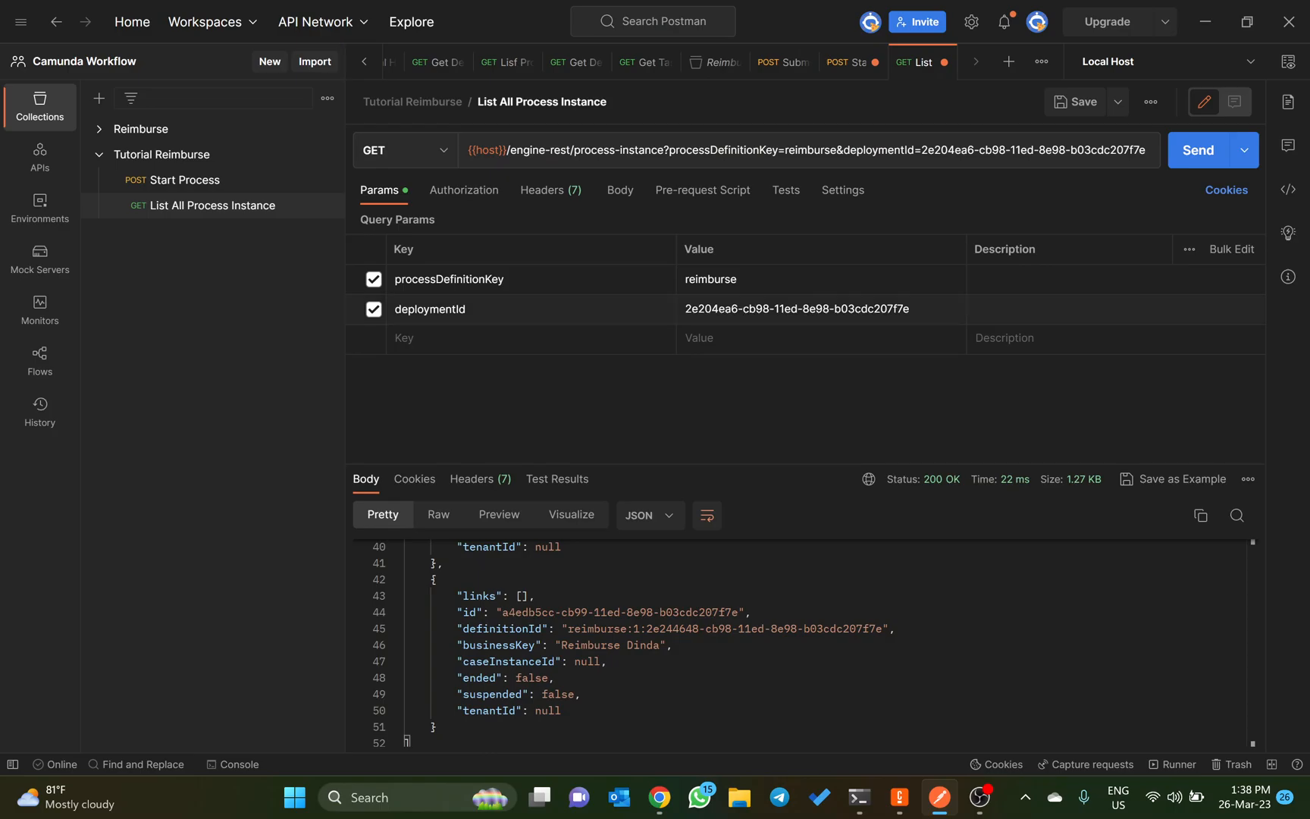
triple_click(797, 309)
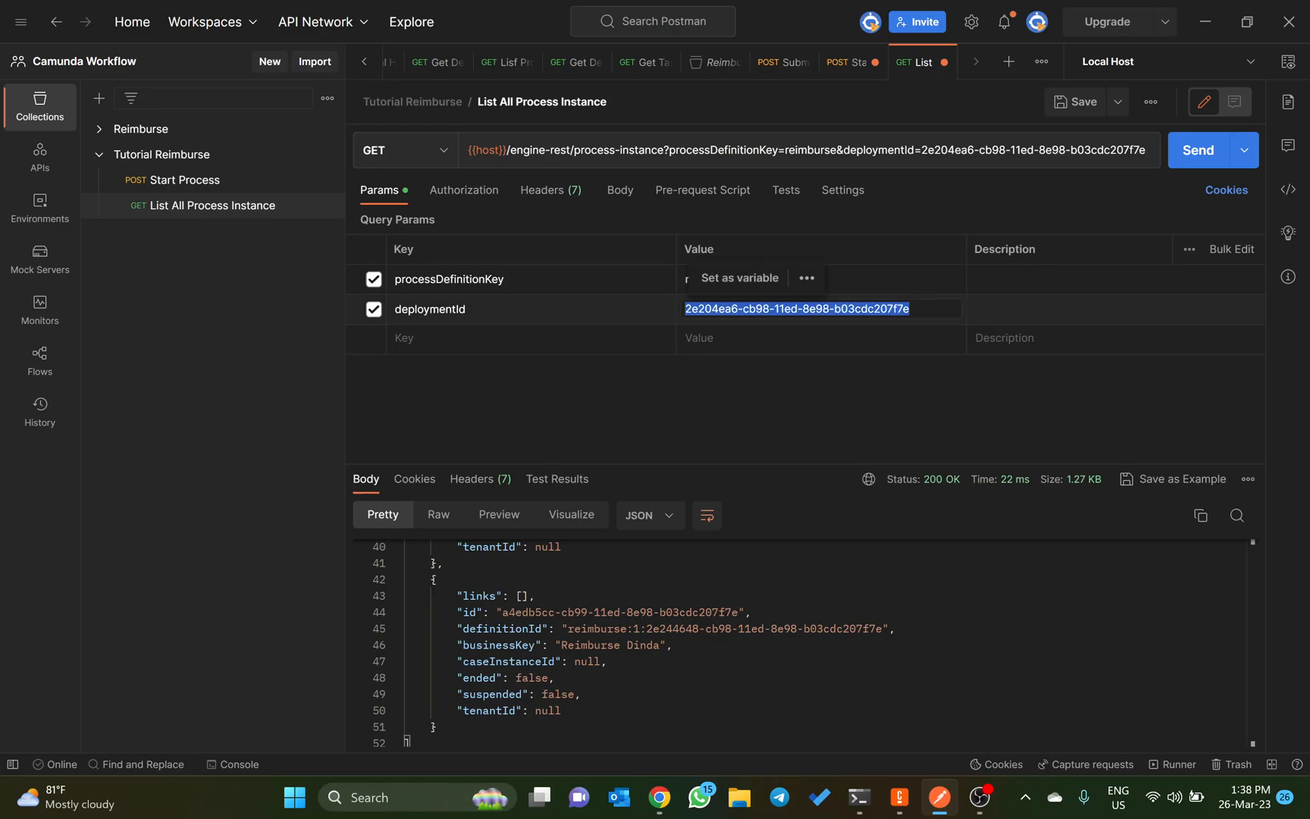
key("ctrl+v")
left_click(1195, 152)
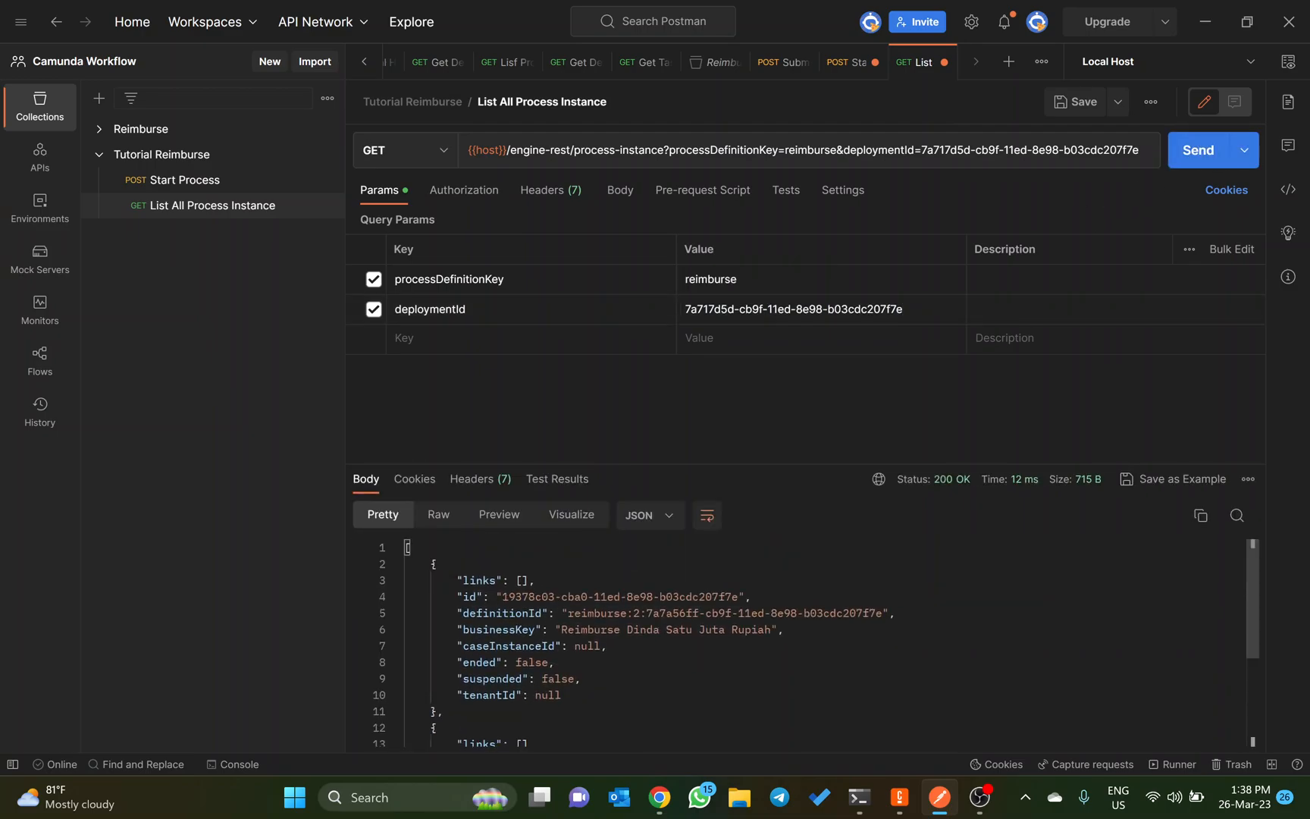
scroll(810, 644, "down", 3)
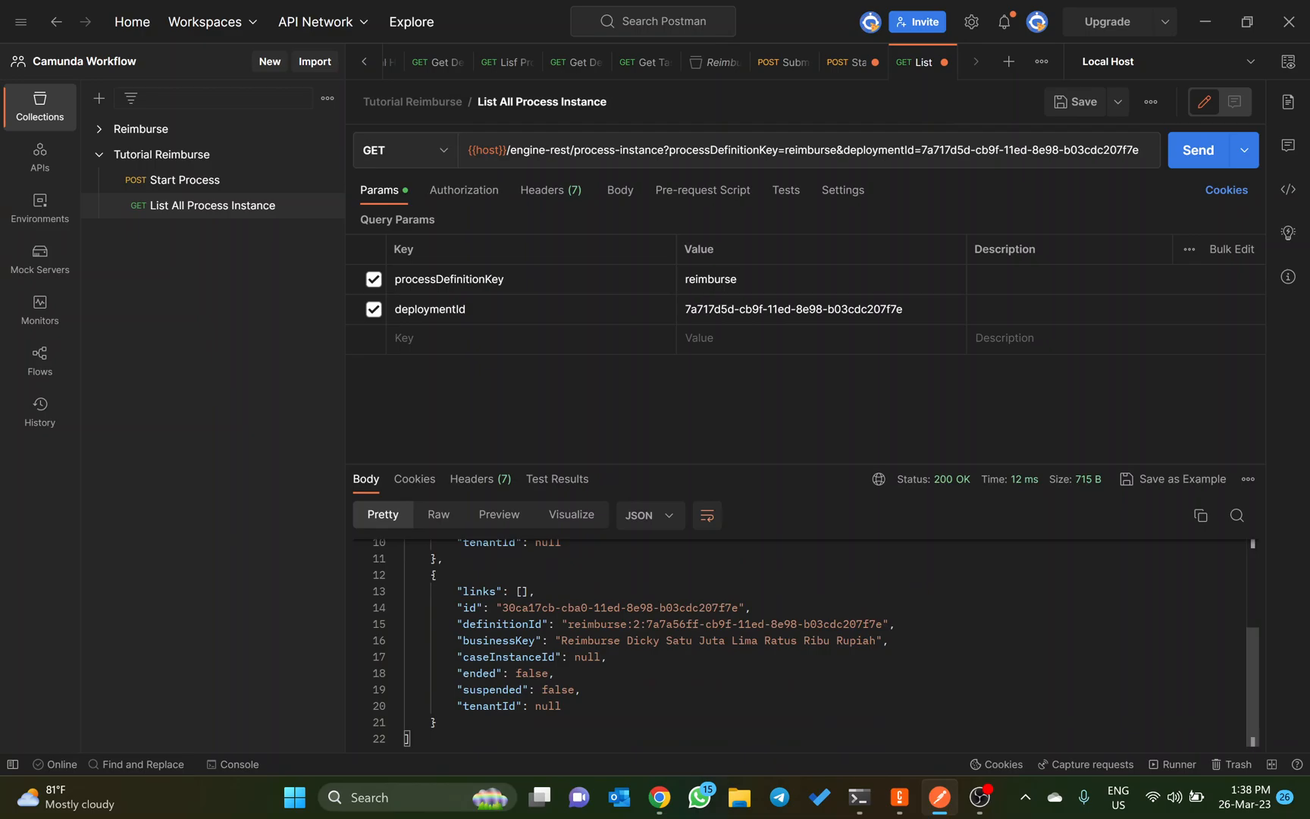
scroll(804, 642, "up", 3)
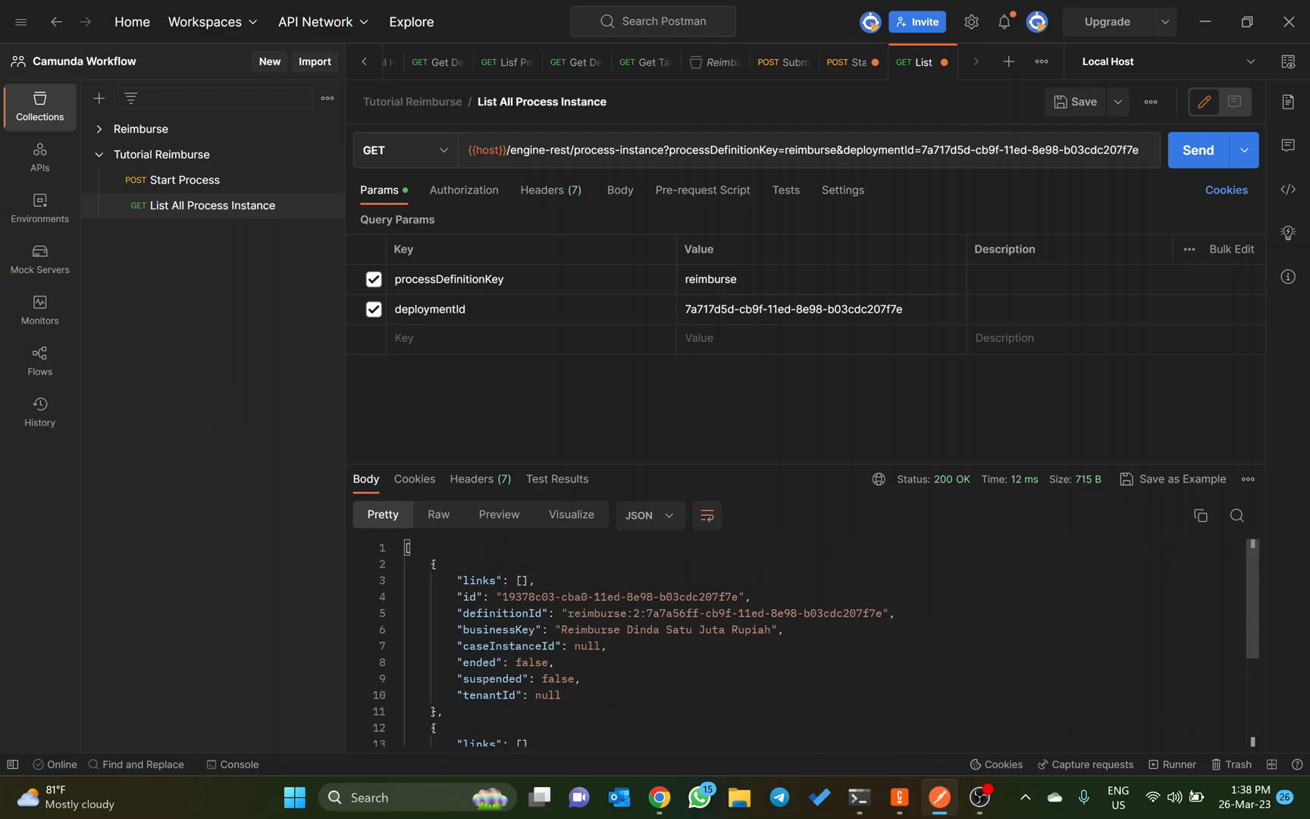
scroll(811, 644, "down", 3)
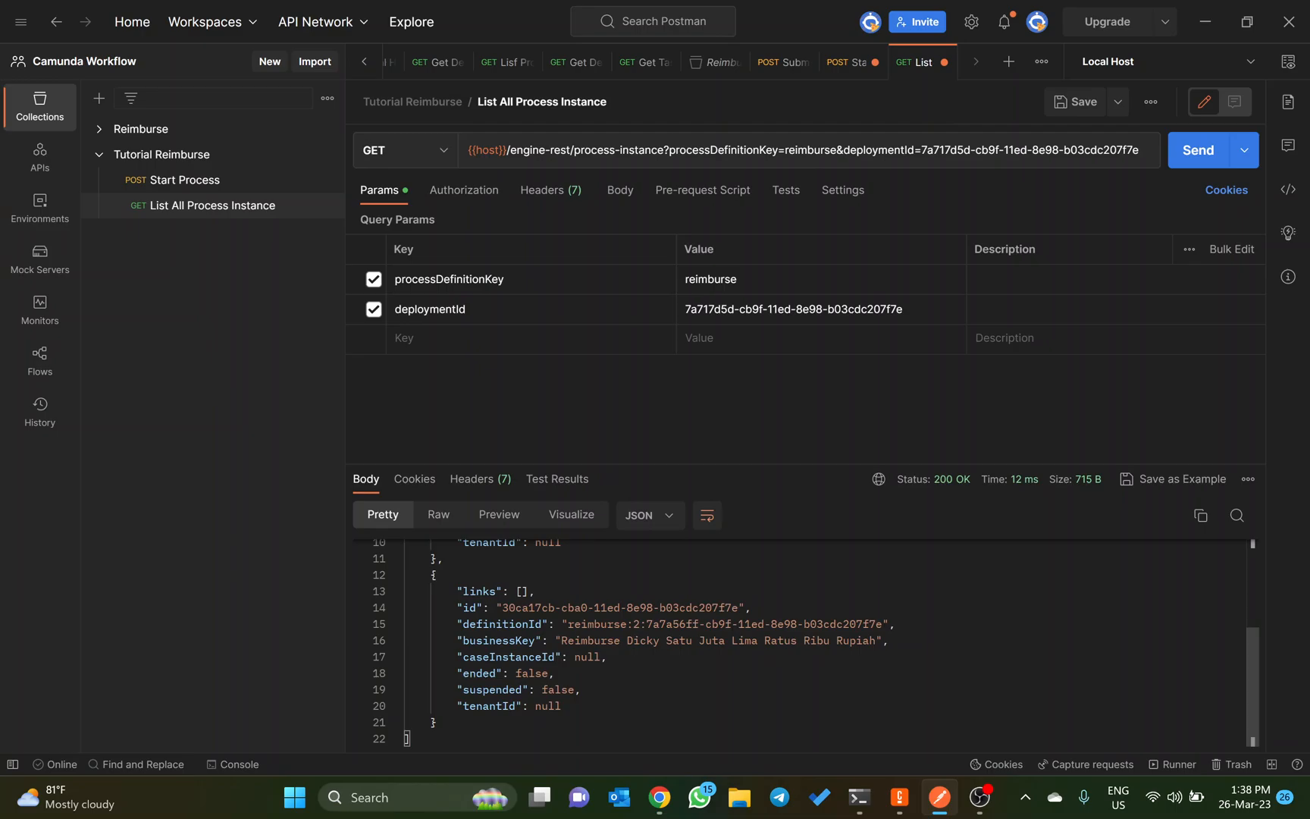
Step: In the Dynalist notes, copy the endpoint for listing process instances at a certain task, with processDefinitionKey=reimburse and activityIdIn=review_reimburse
key("alt+Tab")
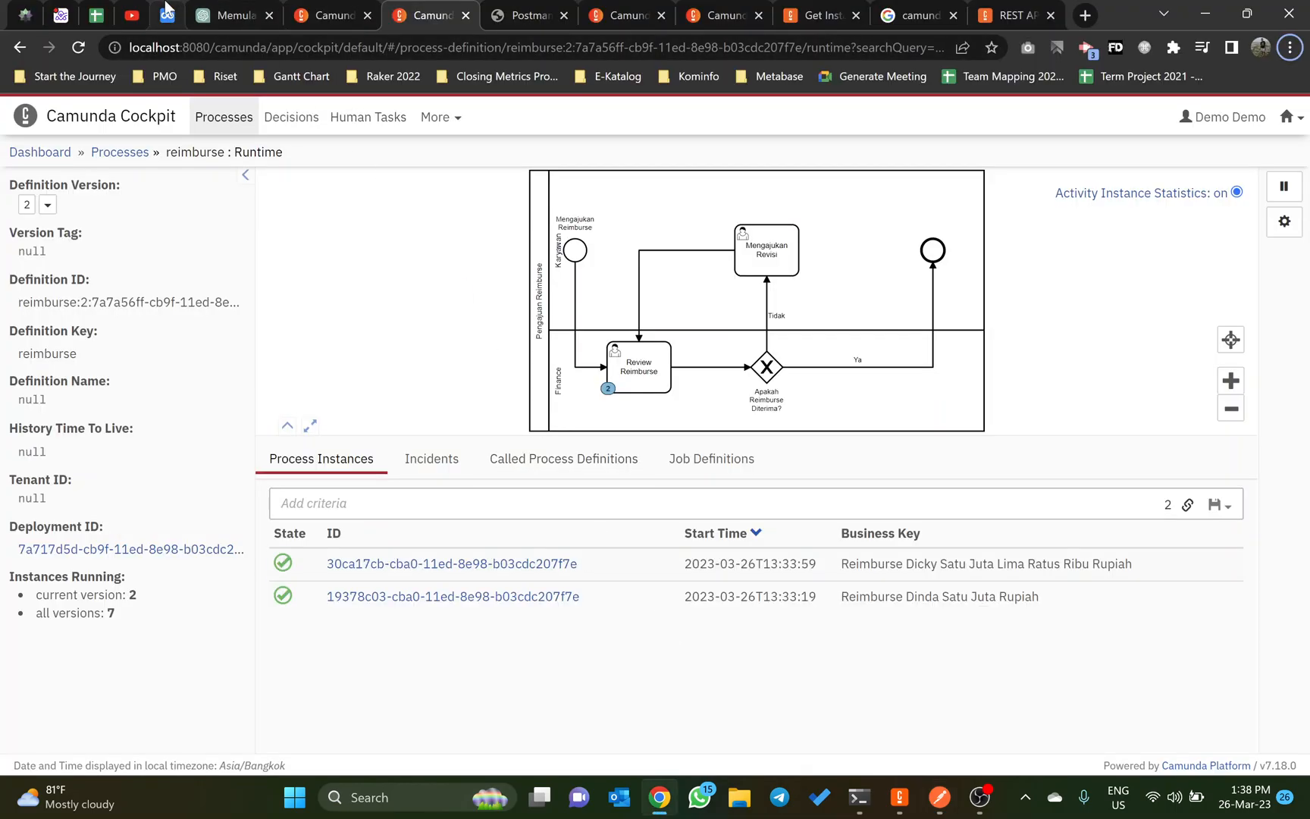
left_click(180, 20)
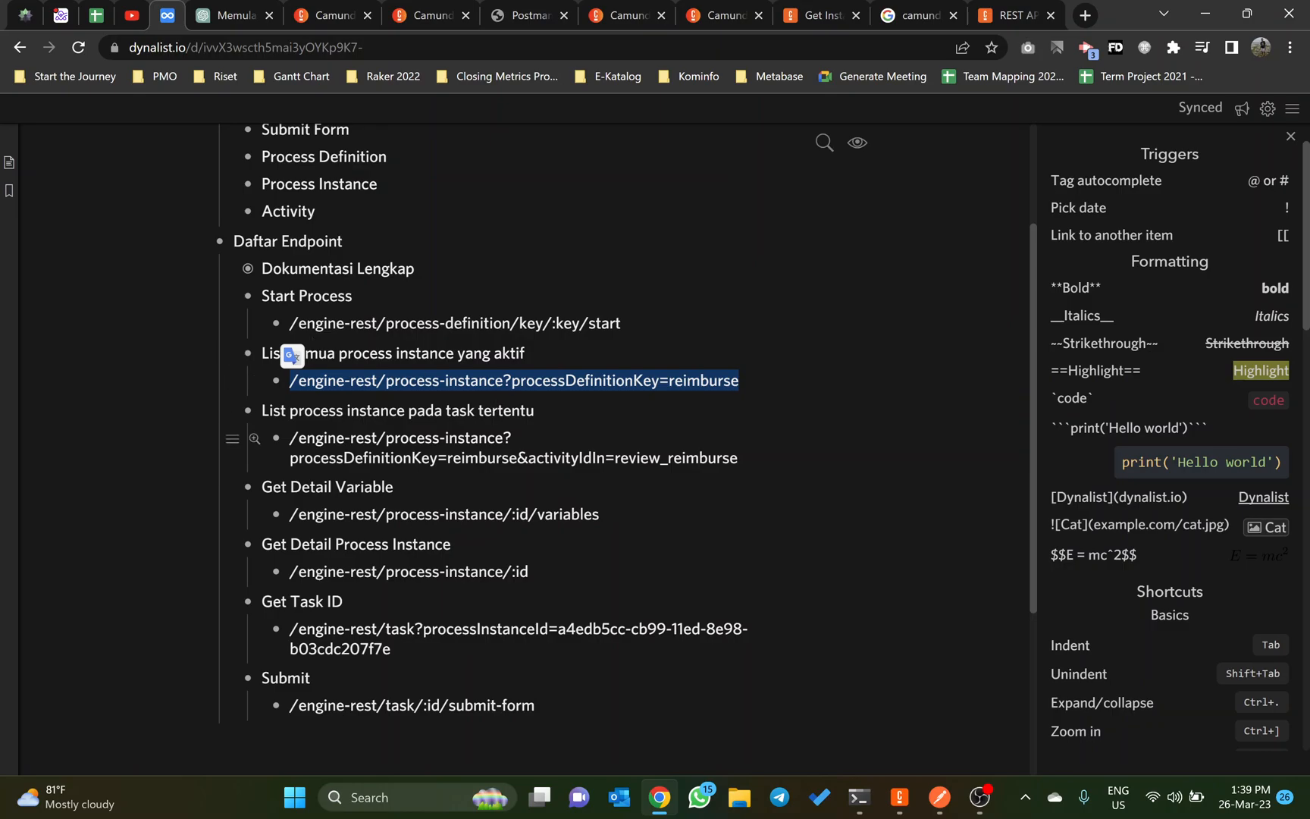
left_click_drag(737, 457, 289, 440)
key("ctrl+c")
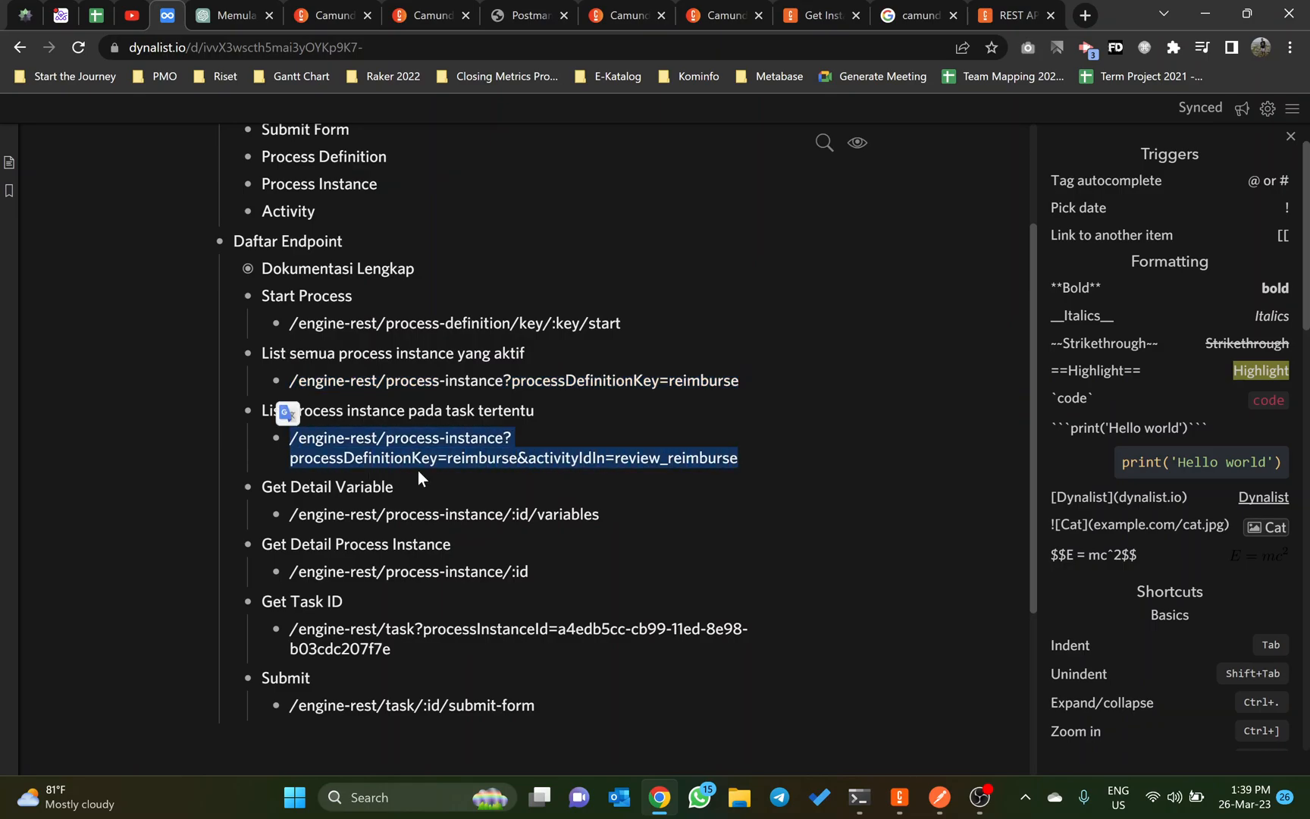
Step: In Postman, add a request named "List Process Instance pada Suatu Task" to the Tutorial Reimburse collection
key("alt+Tab")
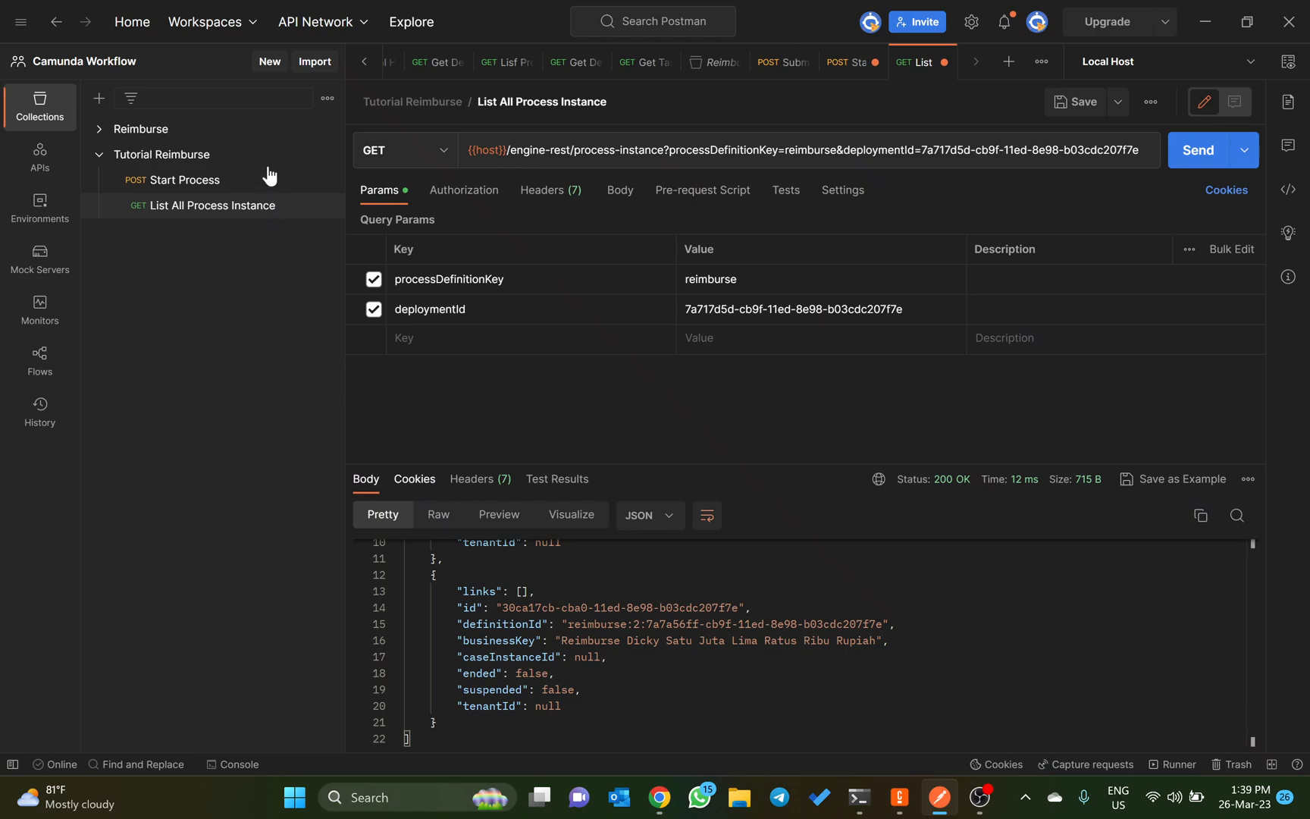
mouse_move(322, 160)
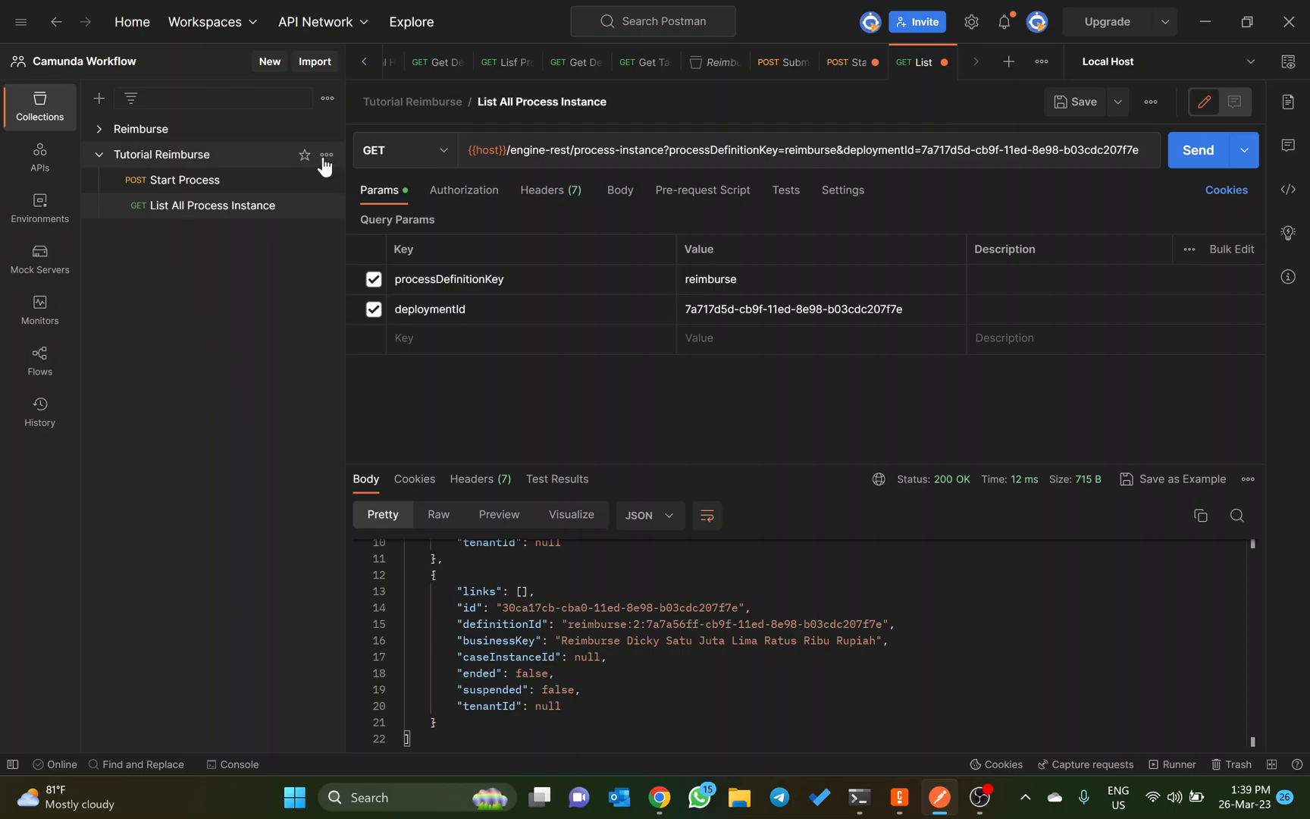
left_click(326, 156)
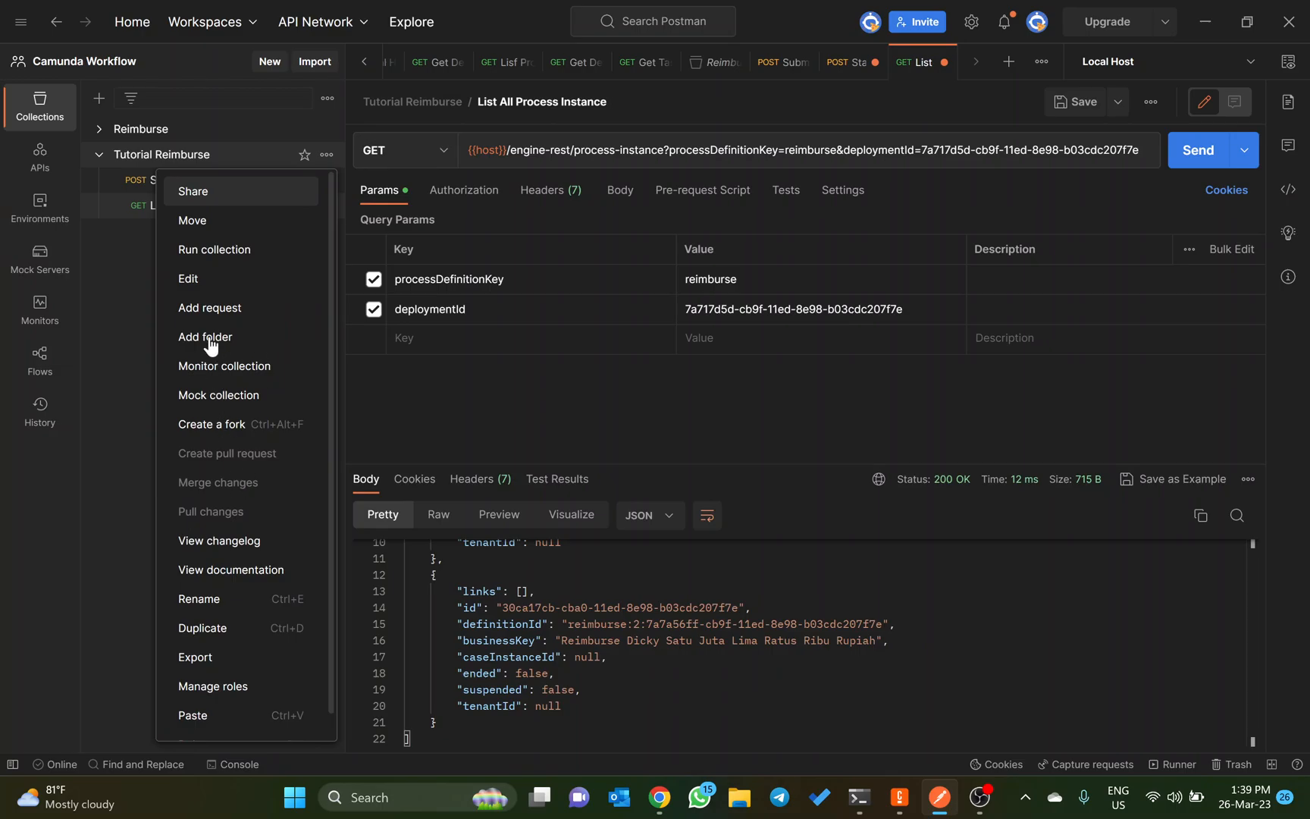
left_click(201, 320)
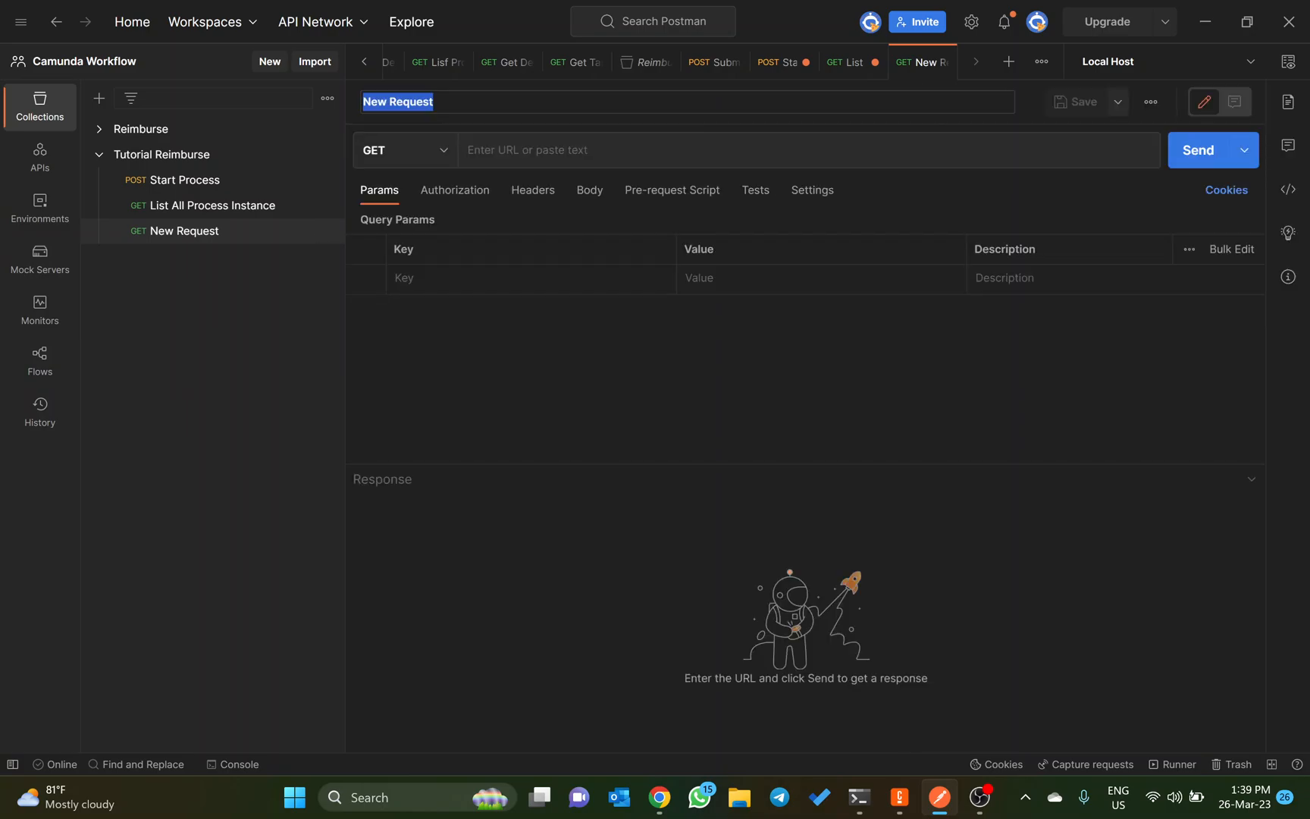
type("List Proc")
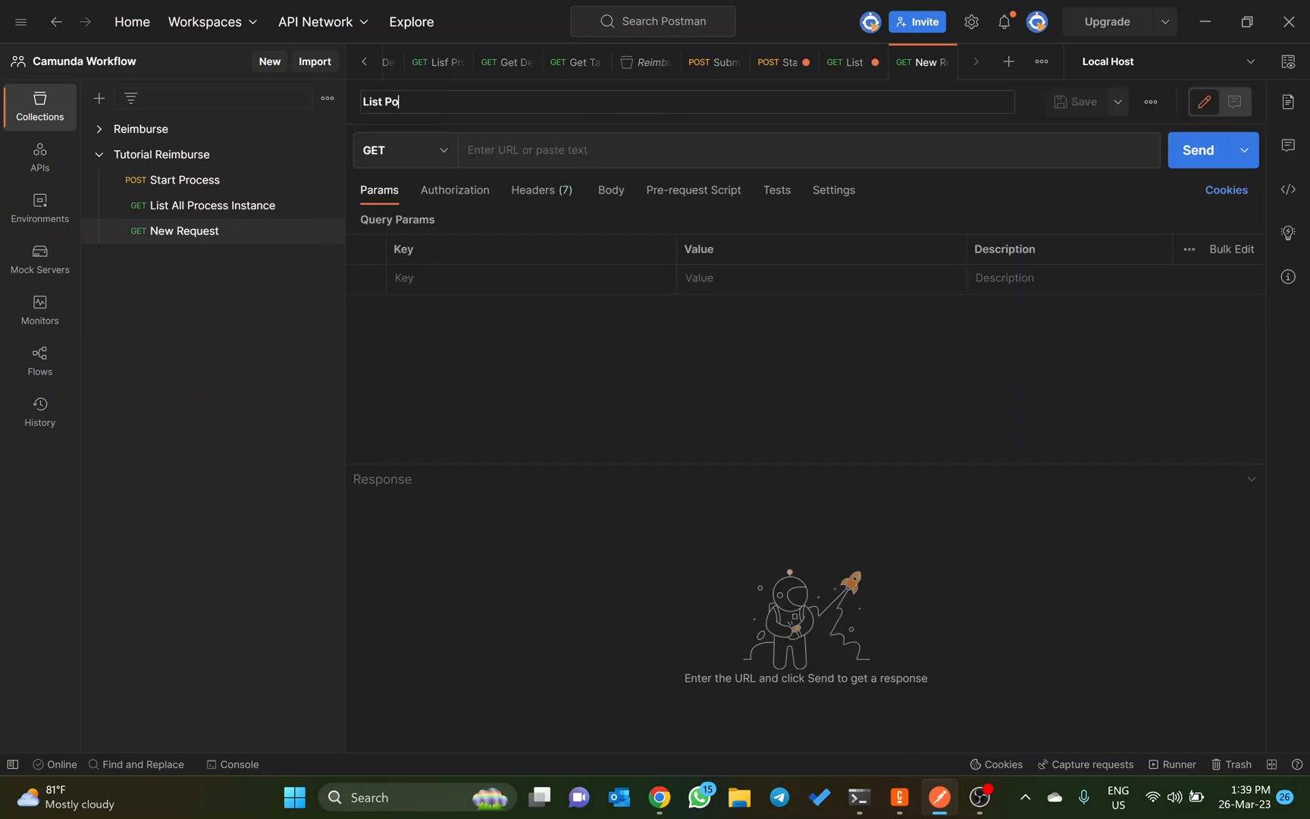
type("ess Instance pada Suatu T")
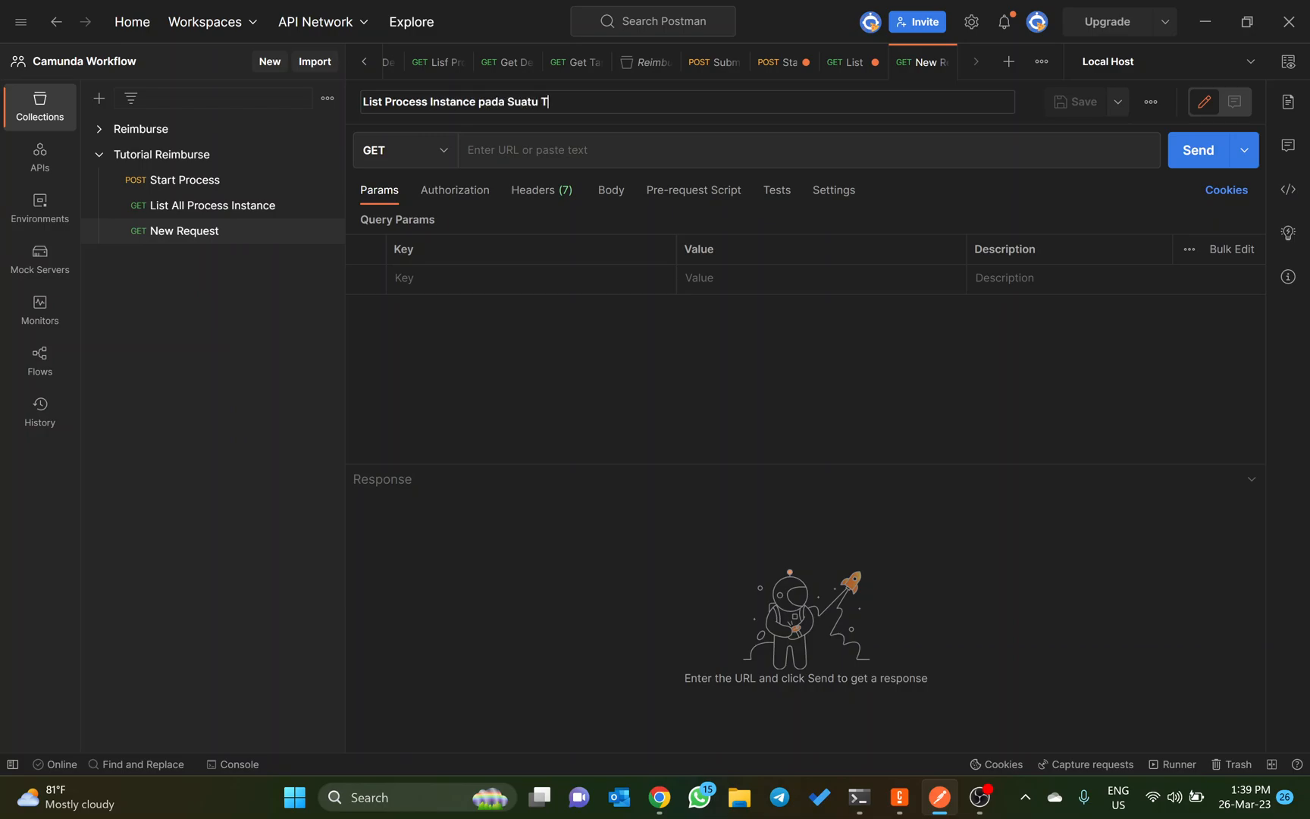
type("ask")
Step: Set the request URL to {{host}}/engine-rest/process-instance?processDefinitionKey=reimburse&activityIdIn=review_reimburse and save the request
left_click(548, 144)
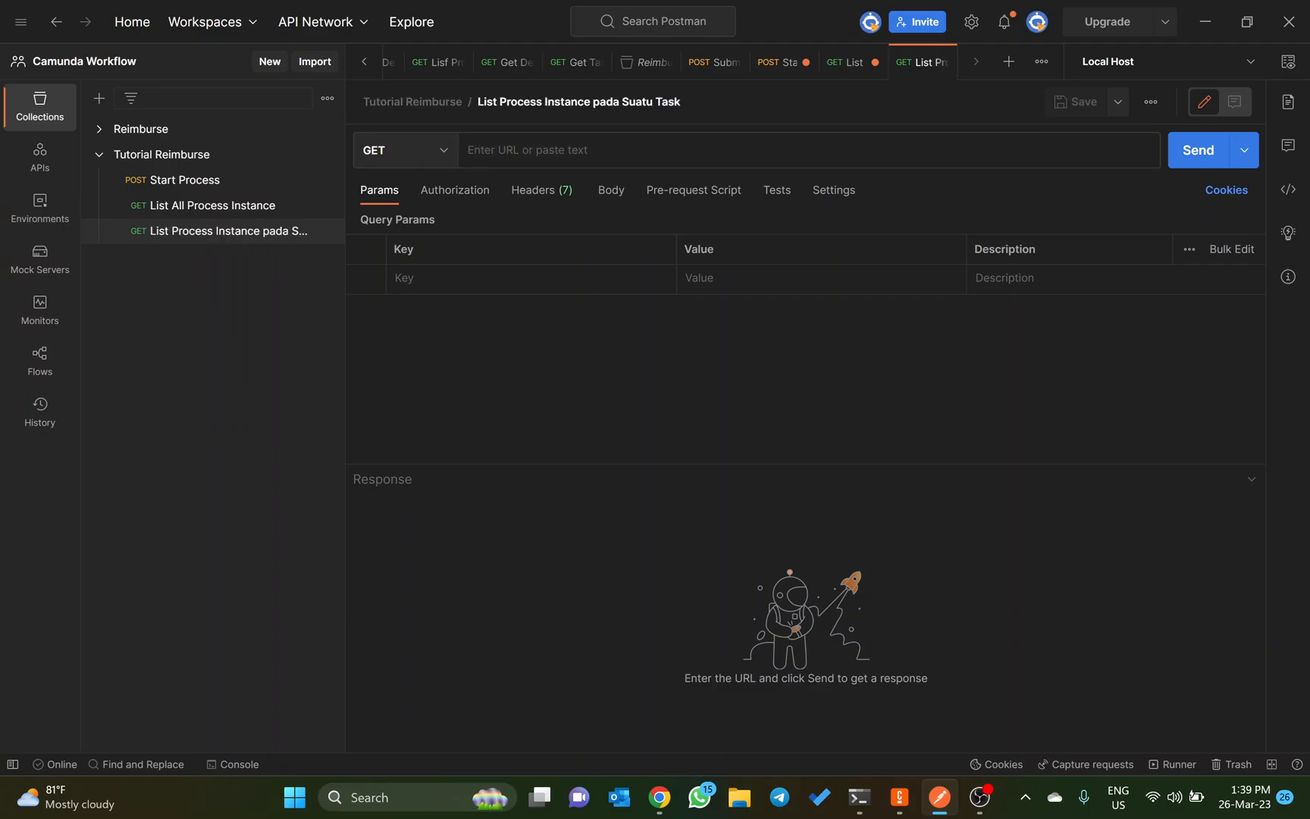
type("{{host}}/")
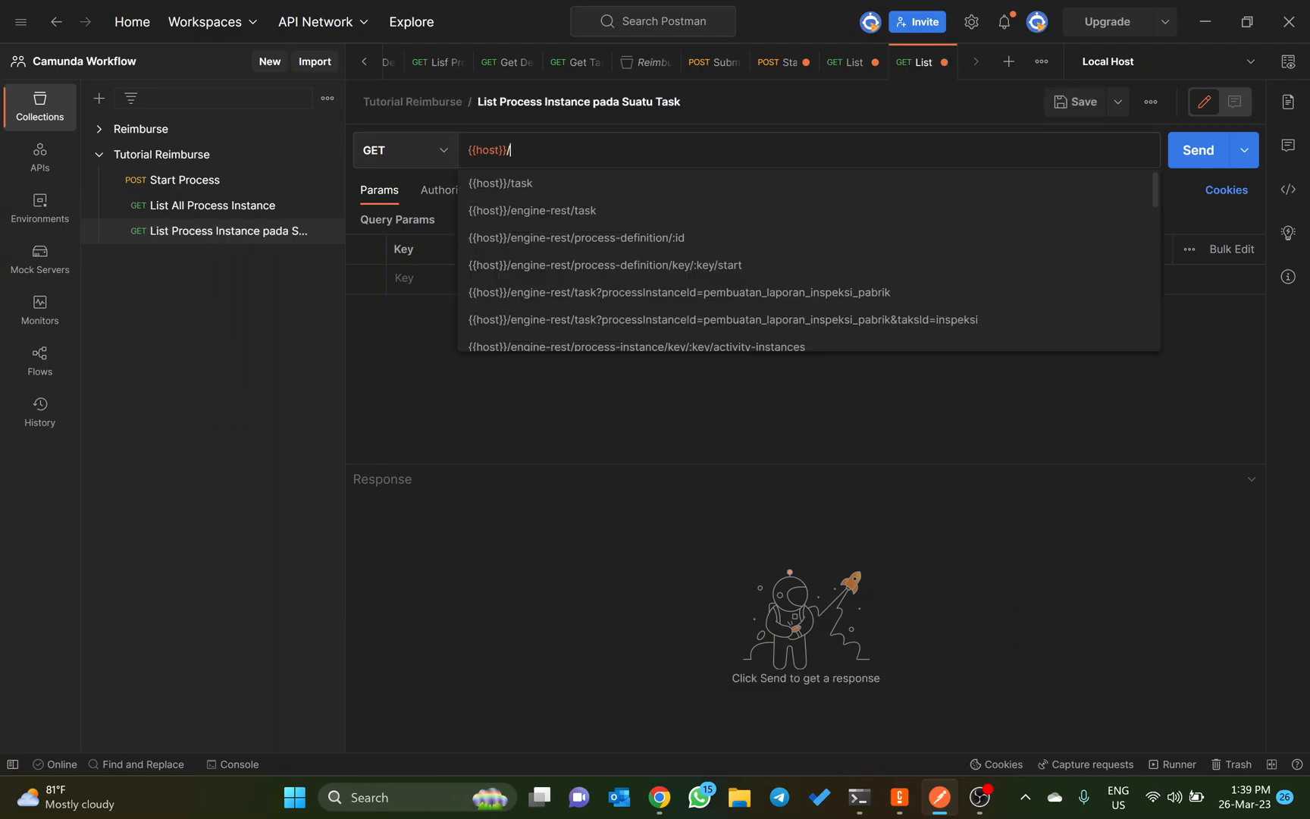
key("ctrl+v")
key("ctrl+Left")
key("ctrl+Left")
key("ctrl+Left")
key("ctrl+Left")
key("ctrl+Left")
key("ctrl+Left")
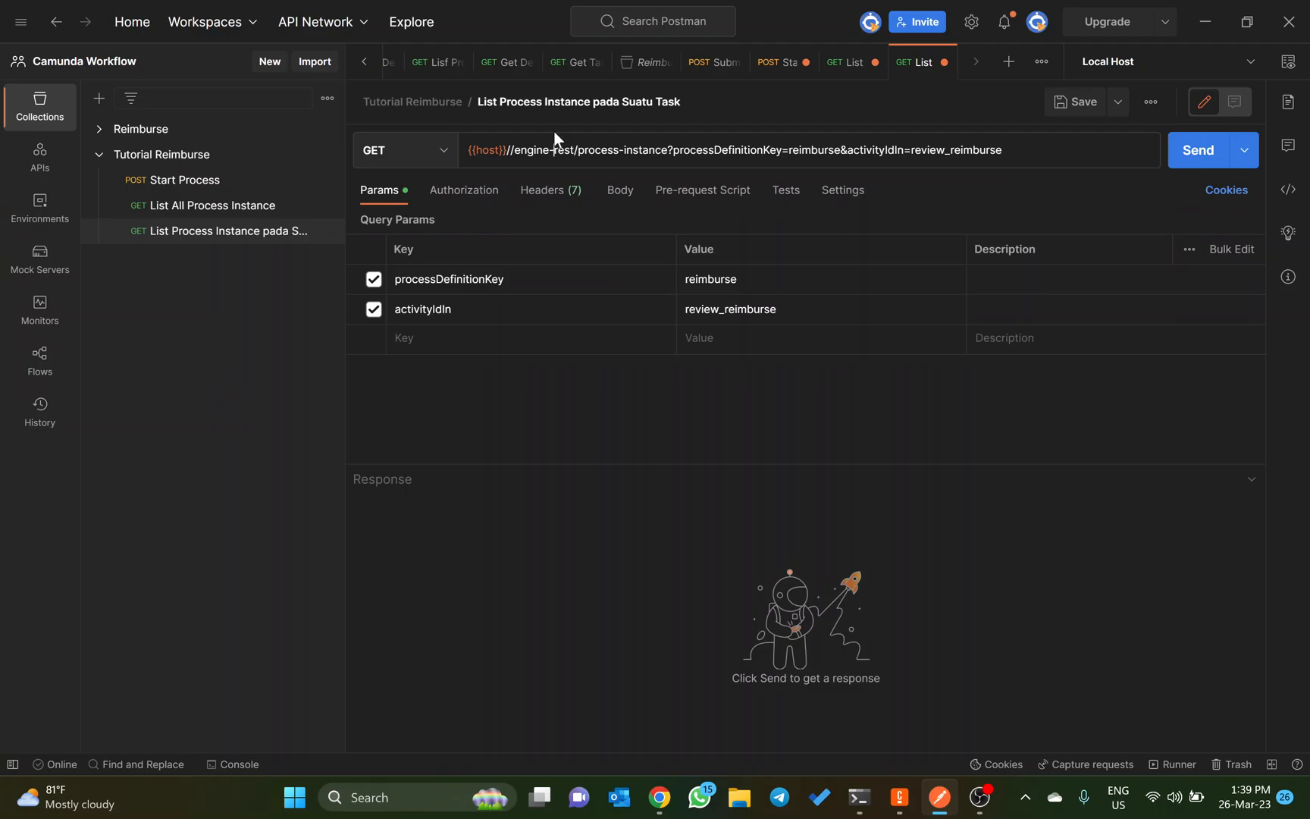
key("ctrl+Left")
key("BackSpace")
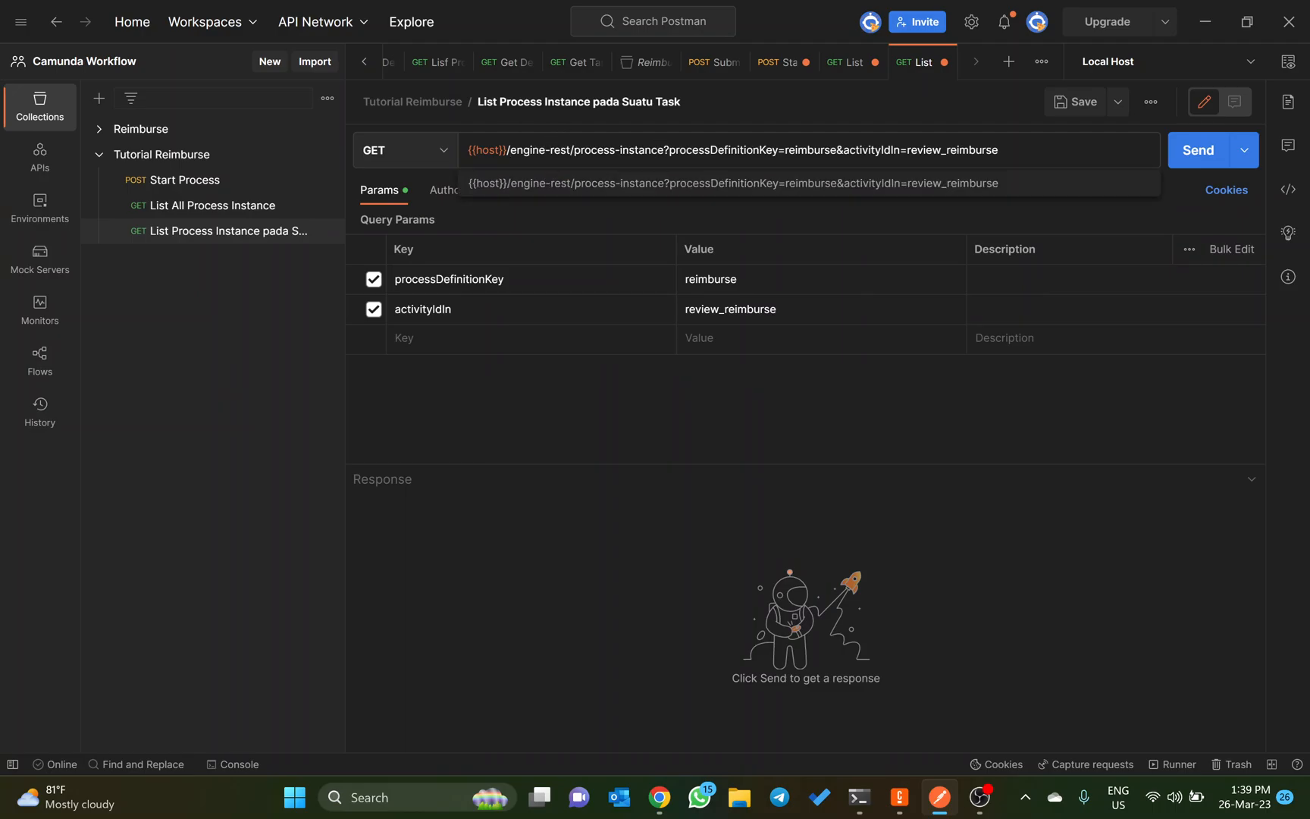
left_click(555, 426)
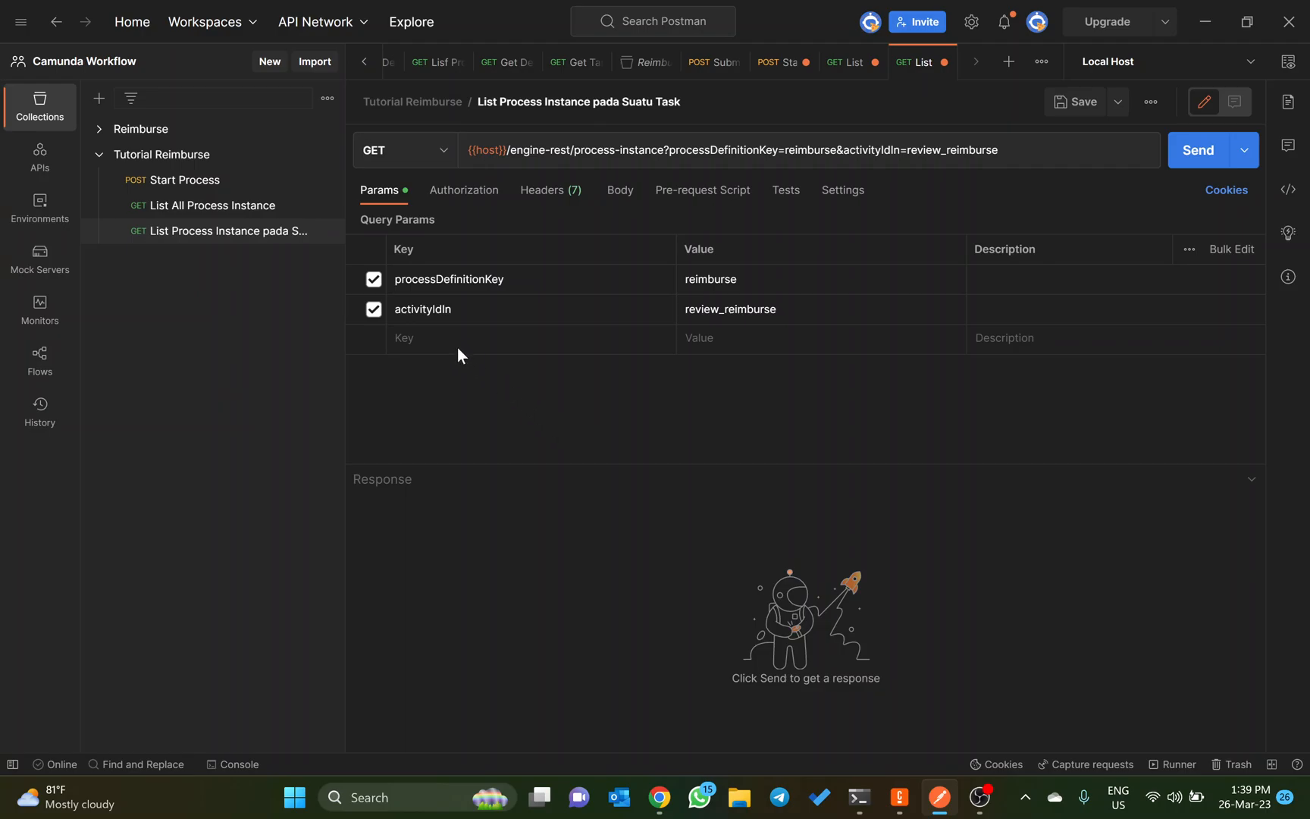
key("ctrl+s")
Step: In Camunda Cockpit, filter the version 2 instances by the Review Reimburse task and highlight its activity ID in the filter
key("alt+Tab")
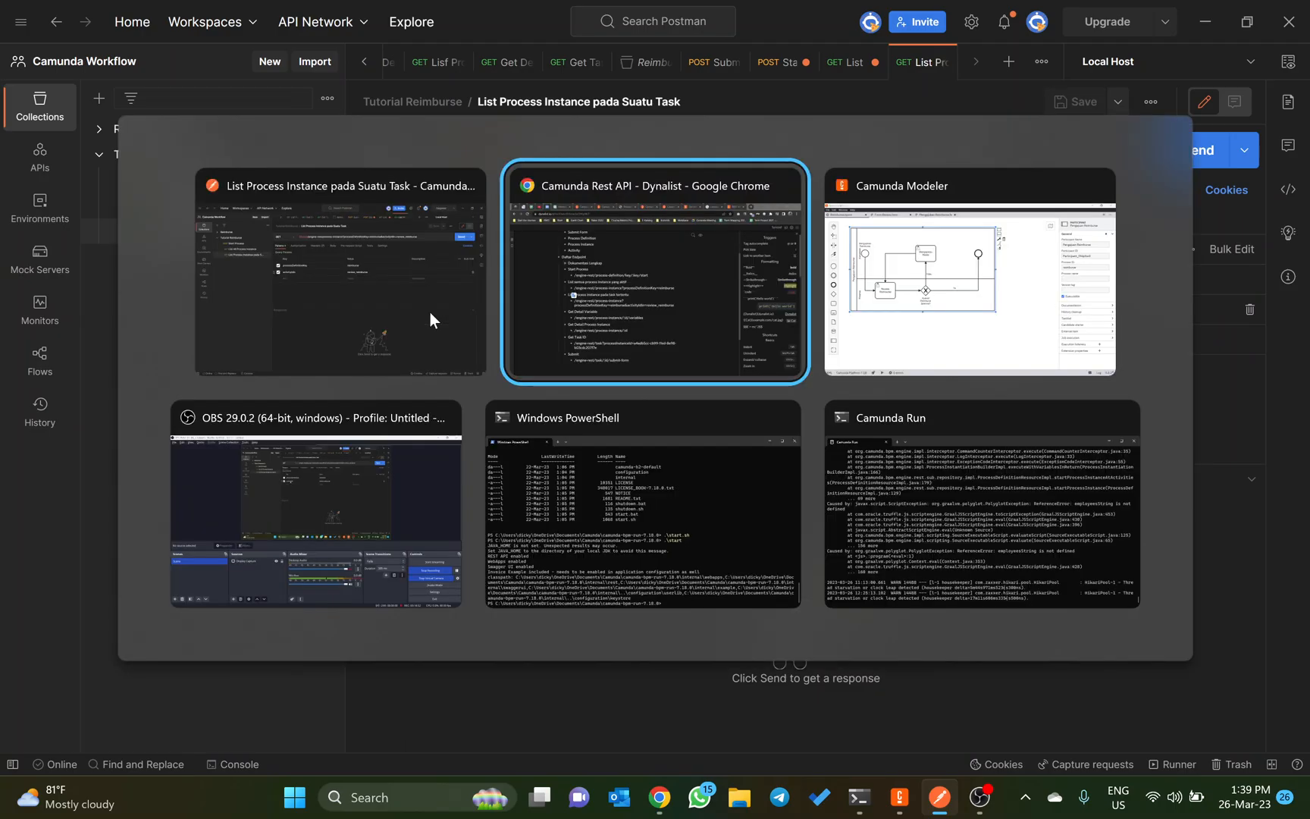
left_click(426, 16)
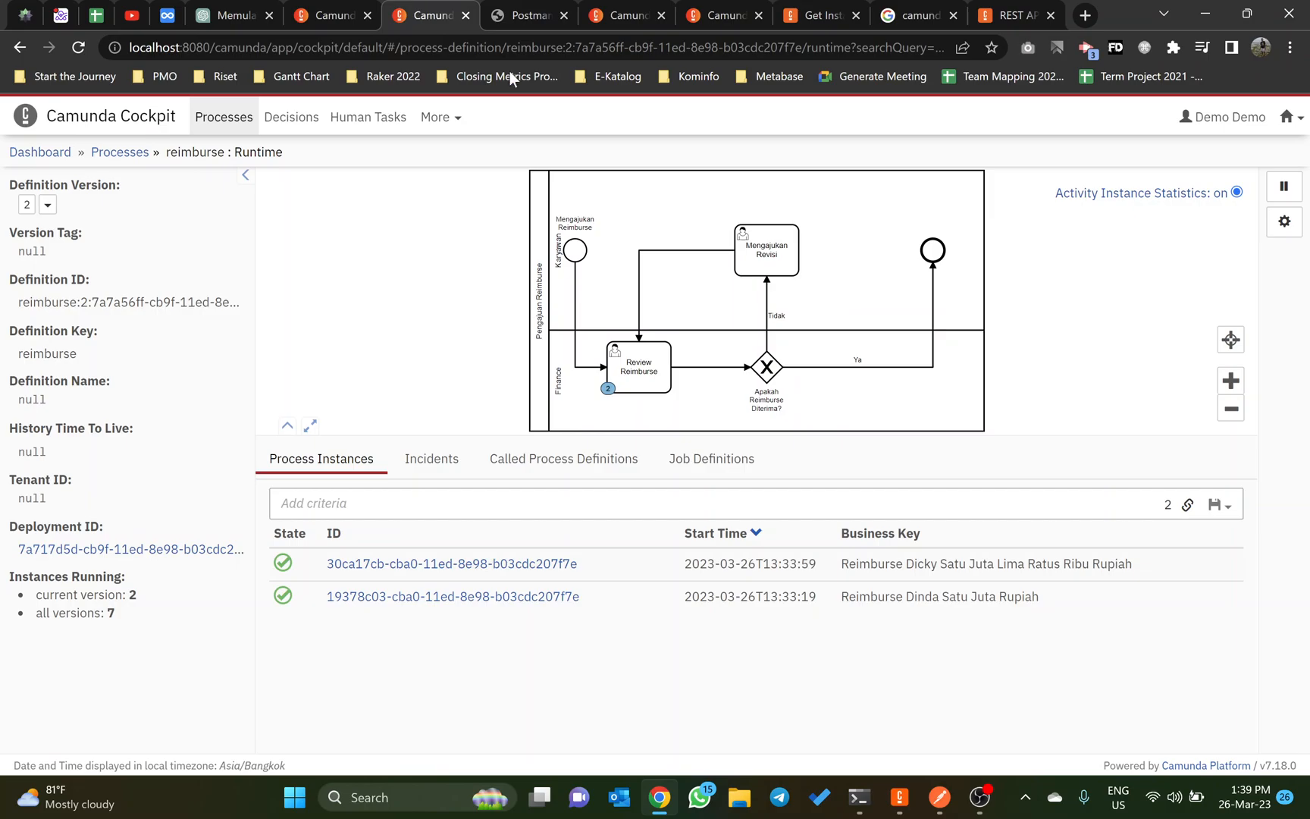
left_click(639, 370)
scroll(645, 367, "down", 1)
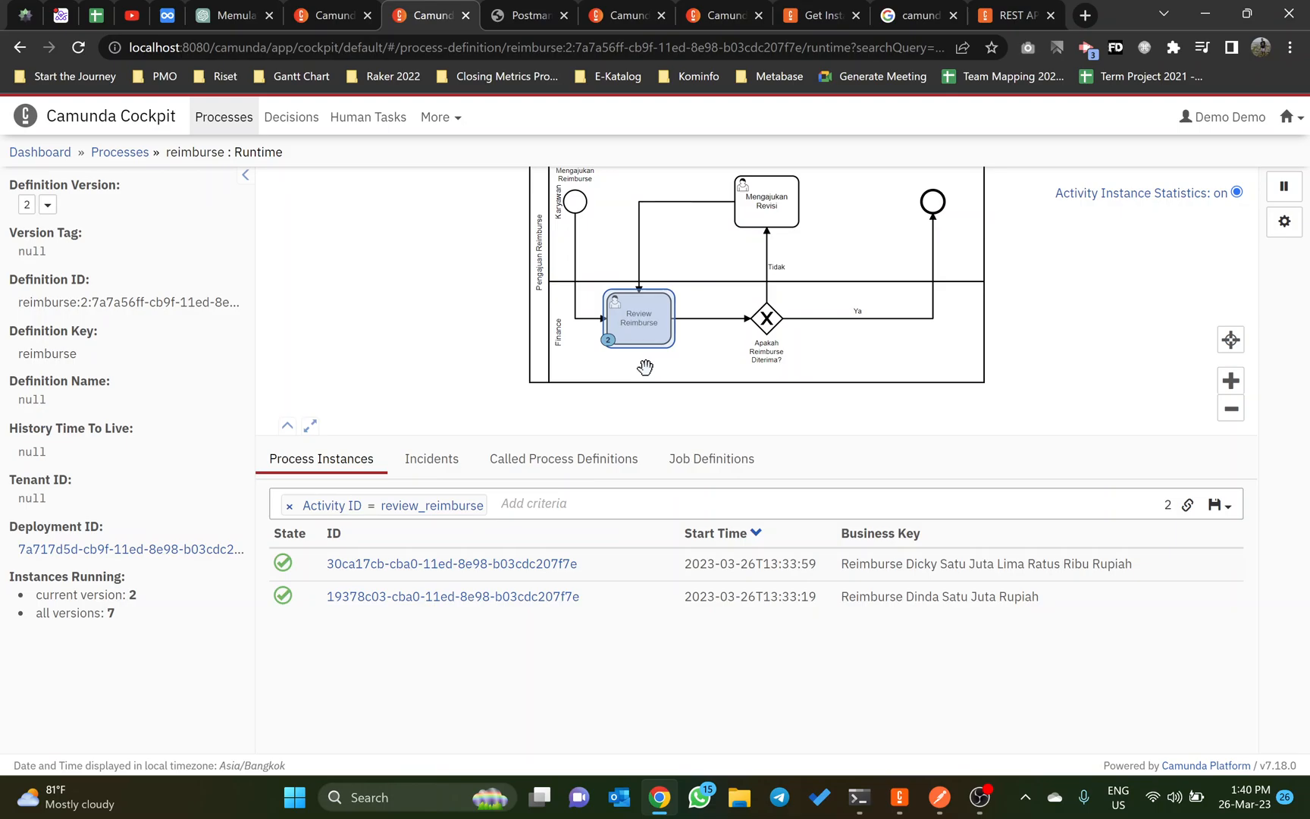
left_click(432, 505)
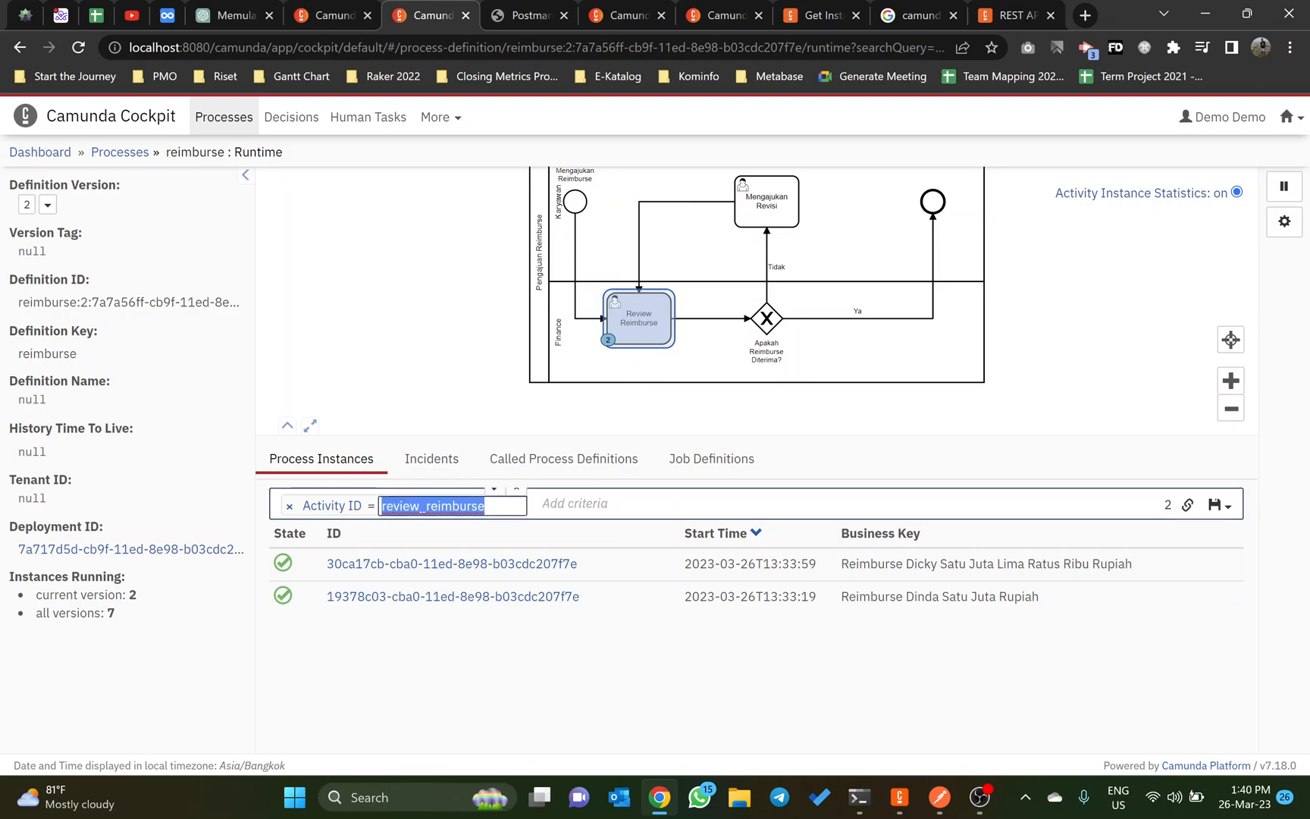
Step: Back in Postman, send the request filtered by activity and review the response from end to end
key("alt+Tab")
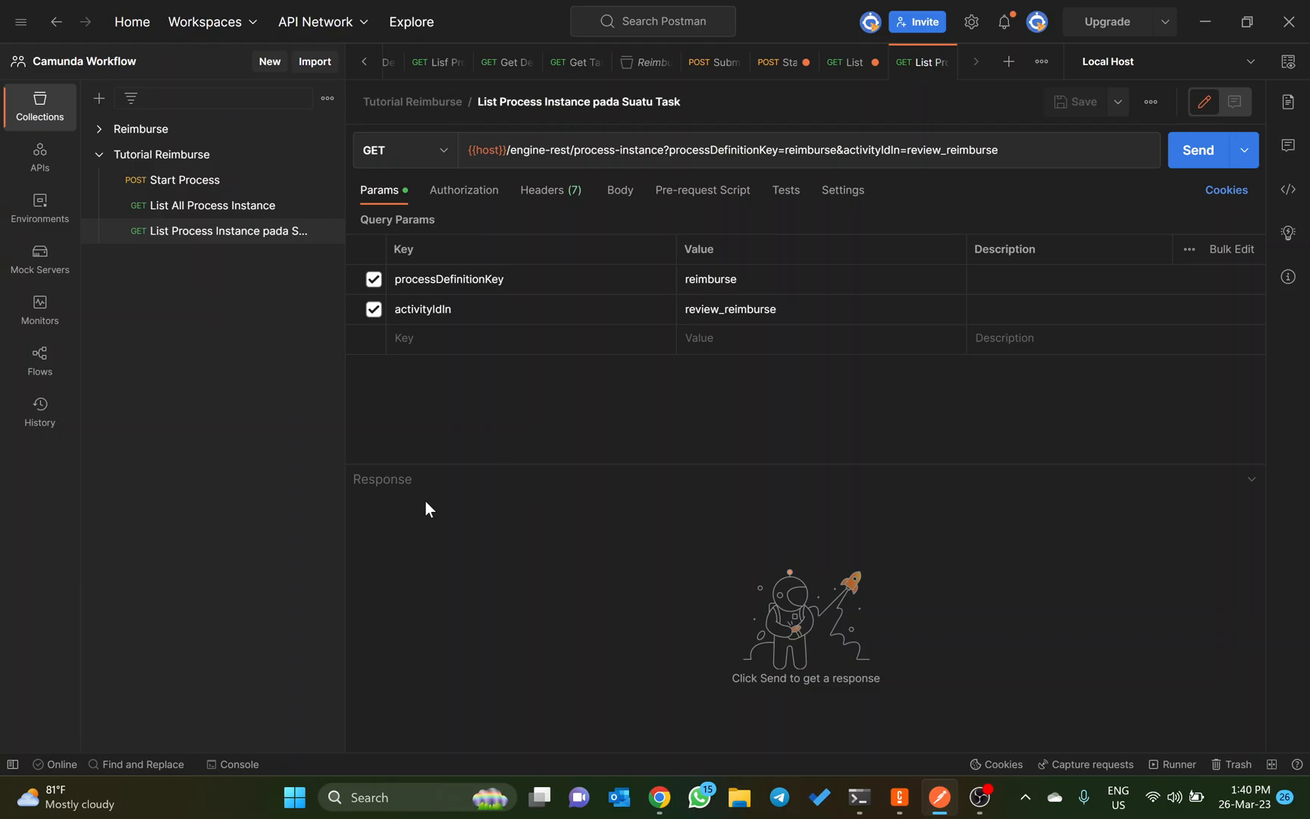
left_click(1186, 157)
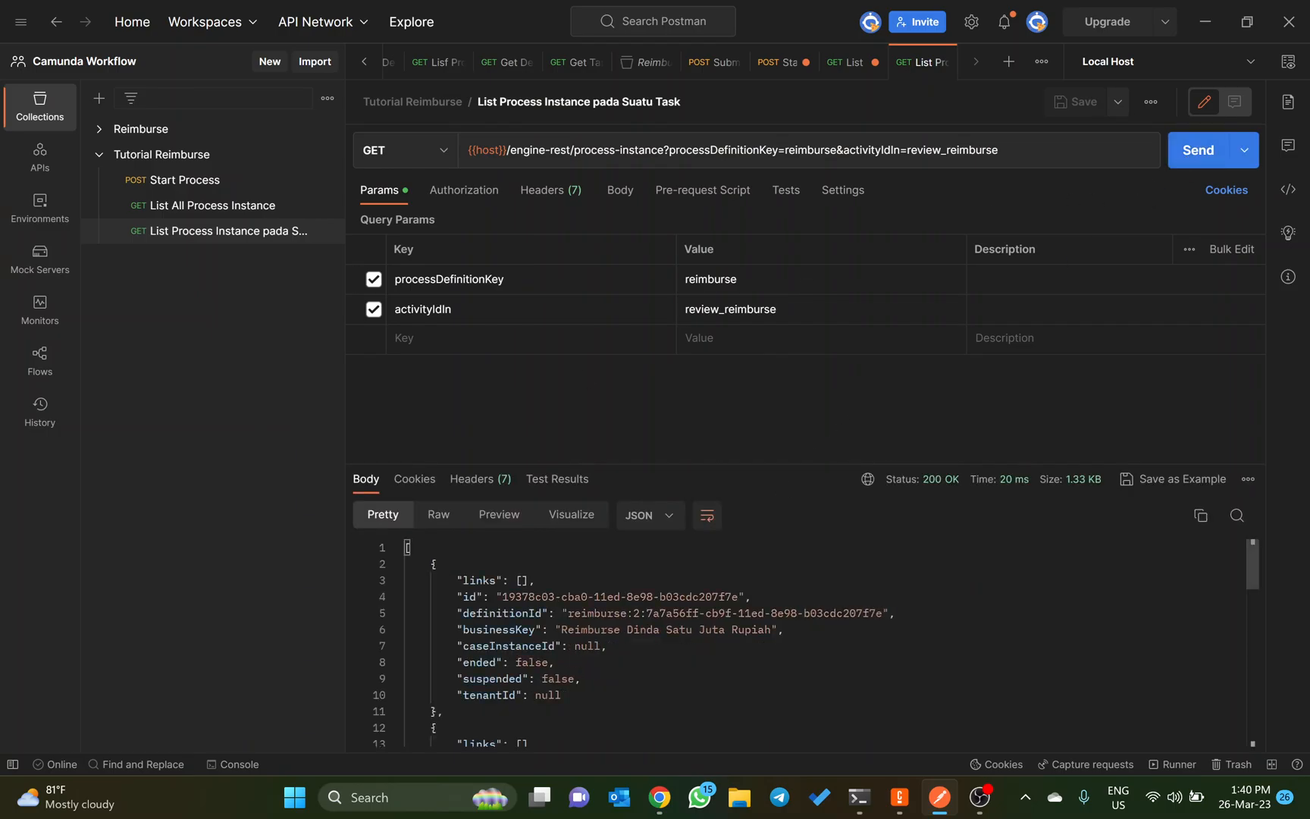
key("ctrl+End")
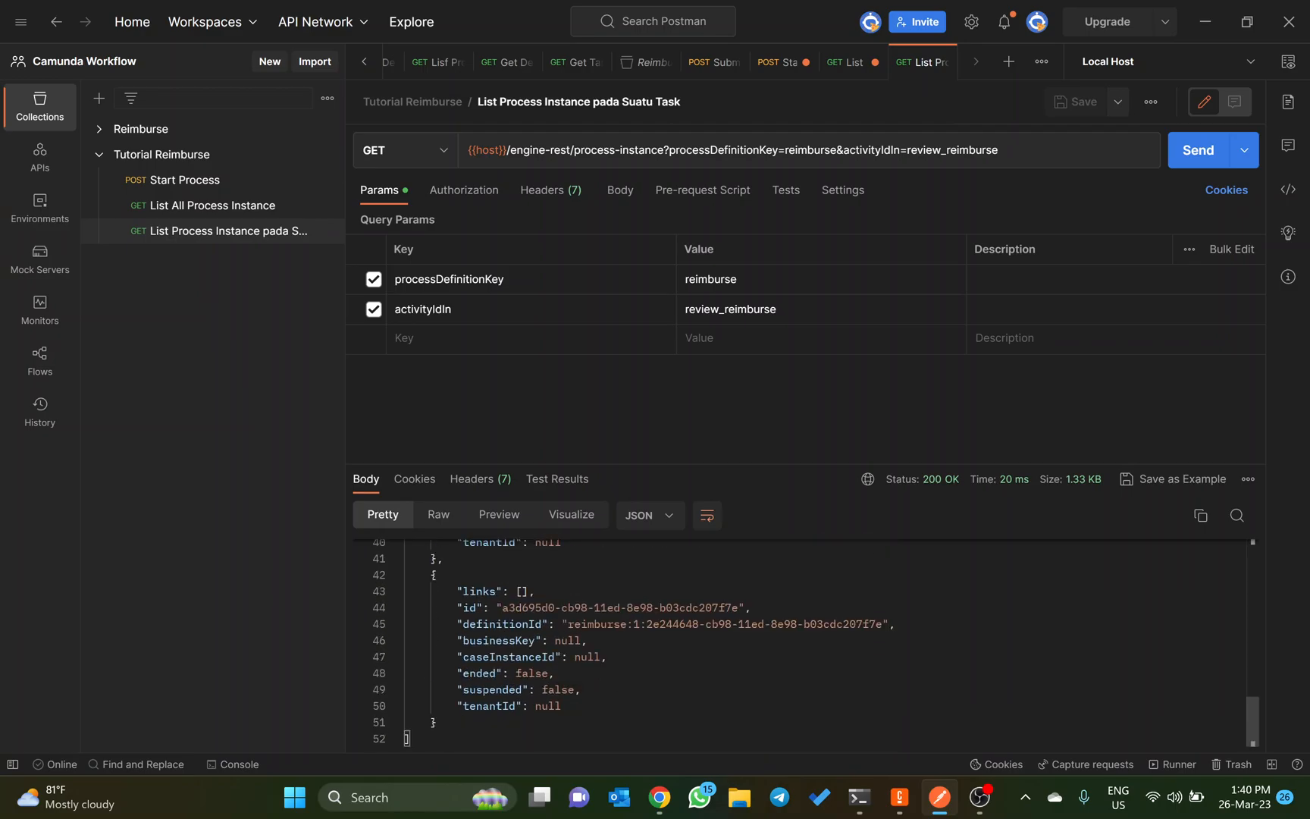
key("ctrl+Home")
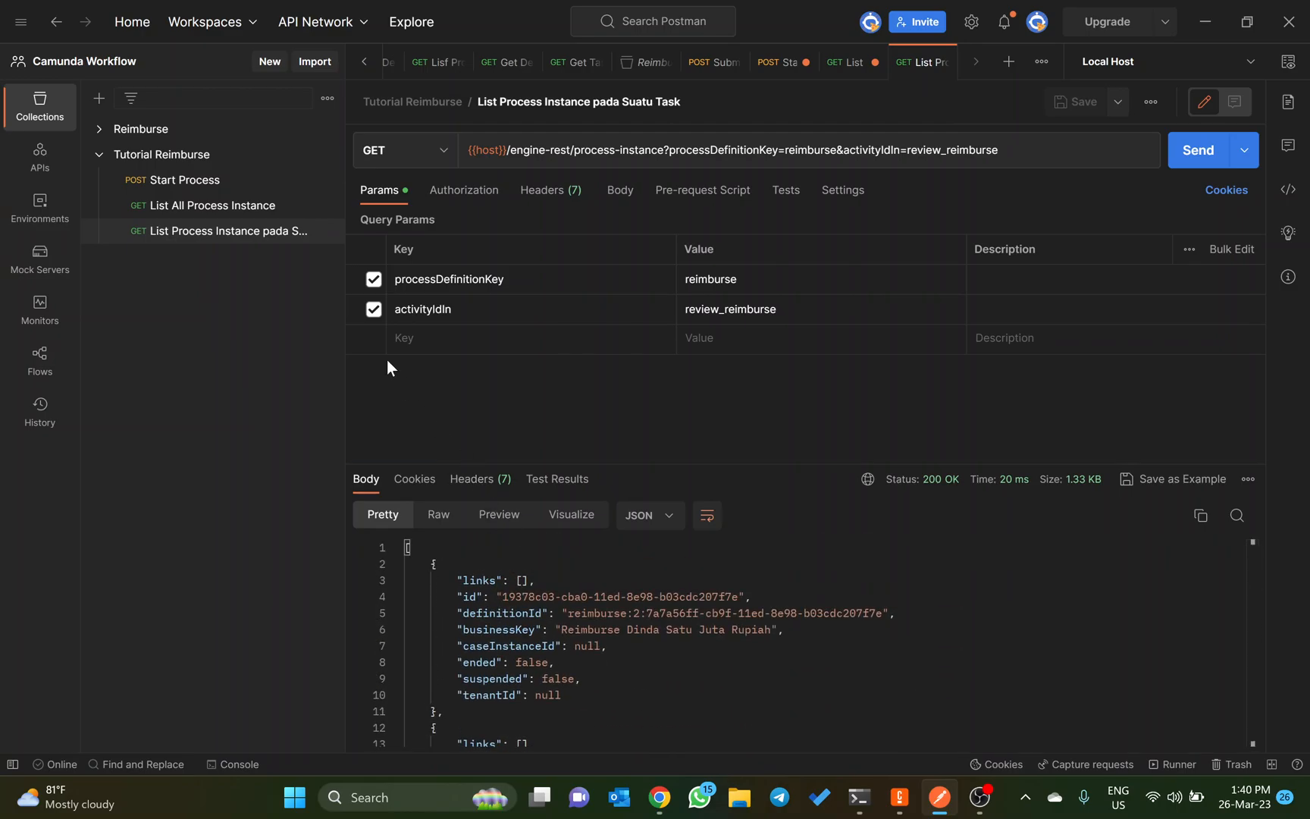
Step: Copy the deploymentId parameter name from List All Process Instance and add it as a query parameter of List Process Instance pada Suatu Task
left_click(263, 206)
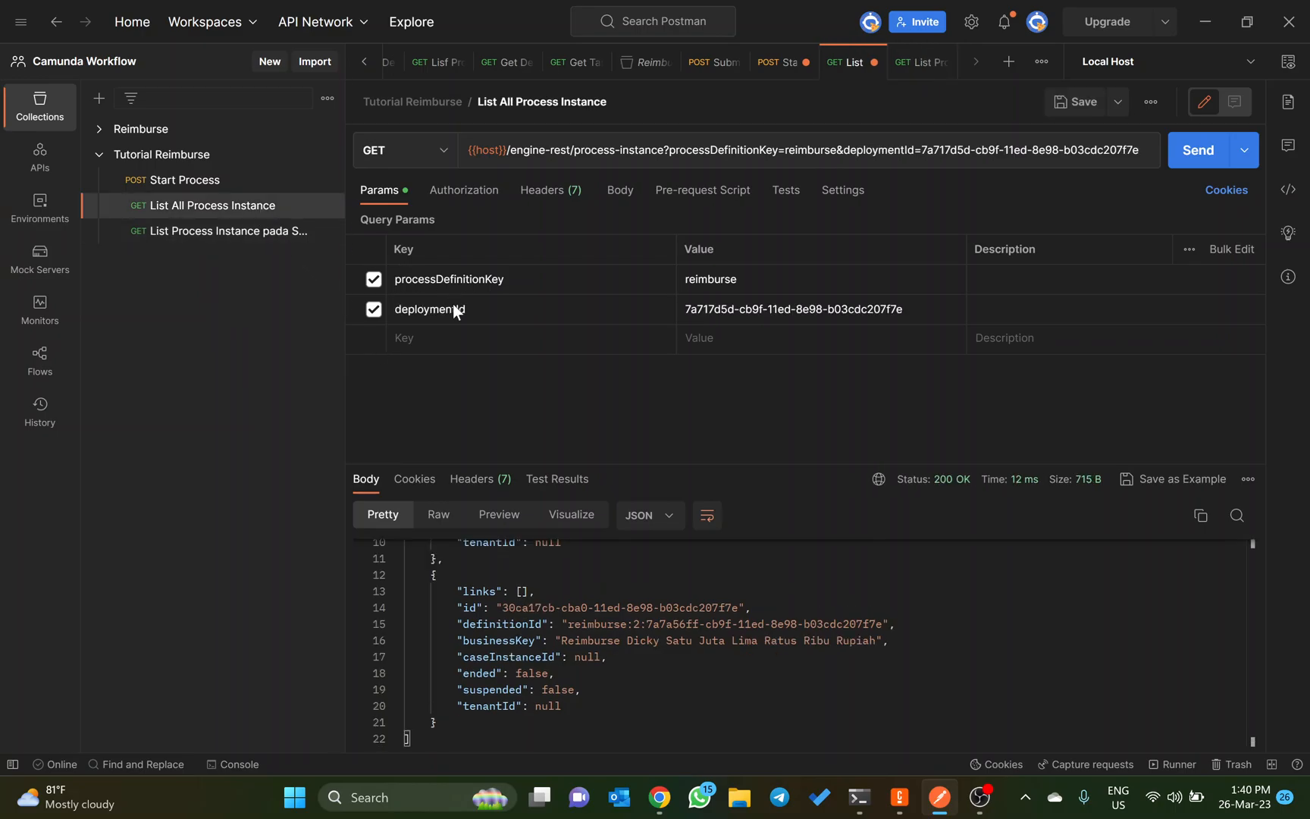
key("ctrl+a")
key("ctrl+c")
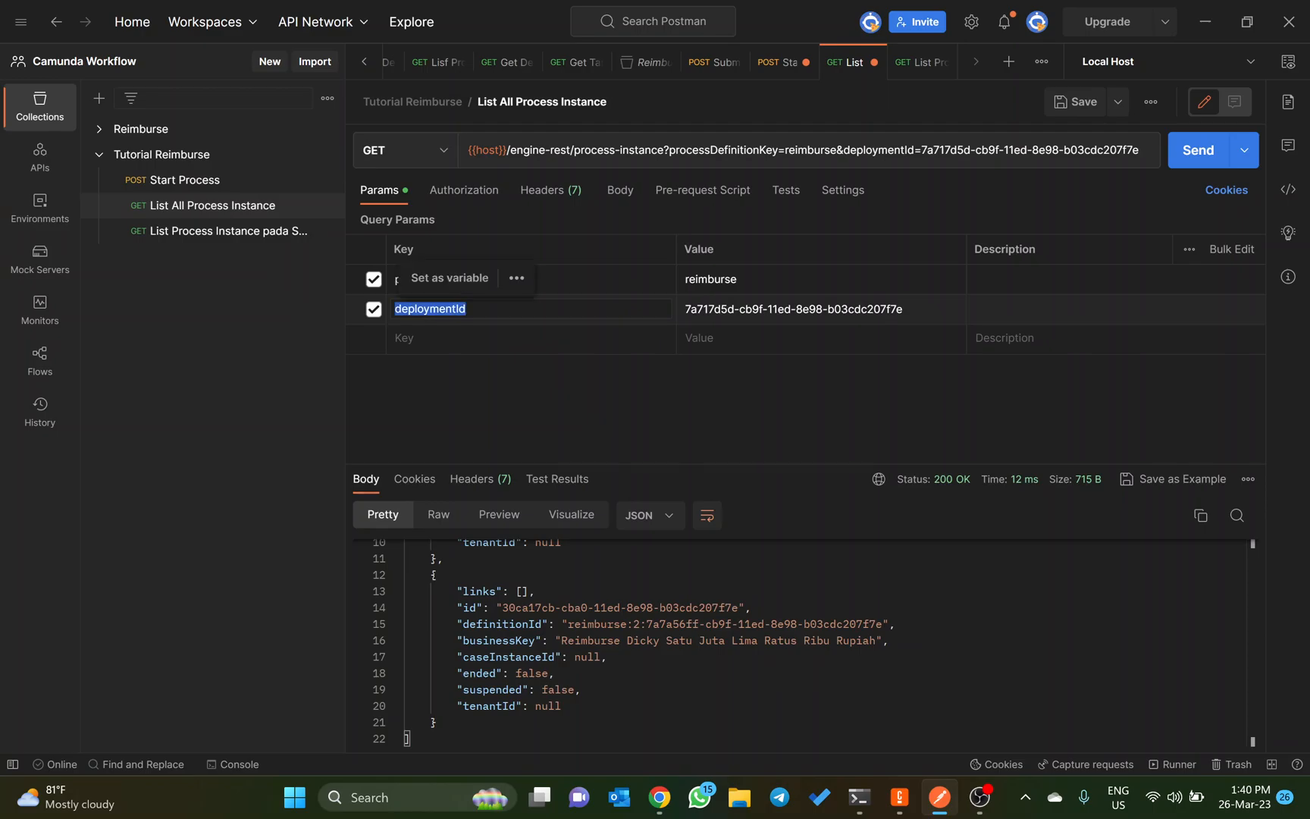
left_click(278, 232)
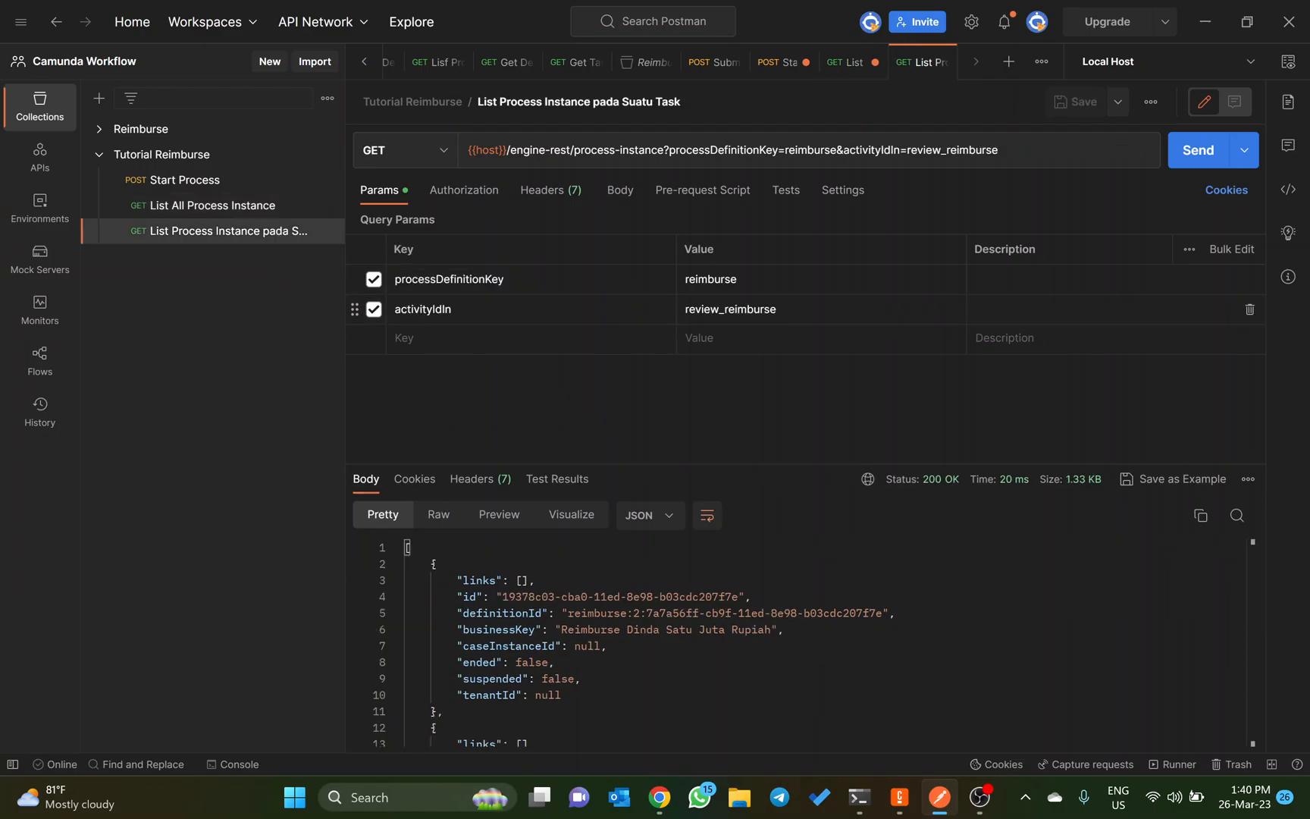
left_click(455, 338)
key("ctrl+v")
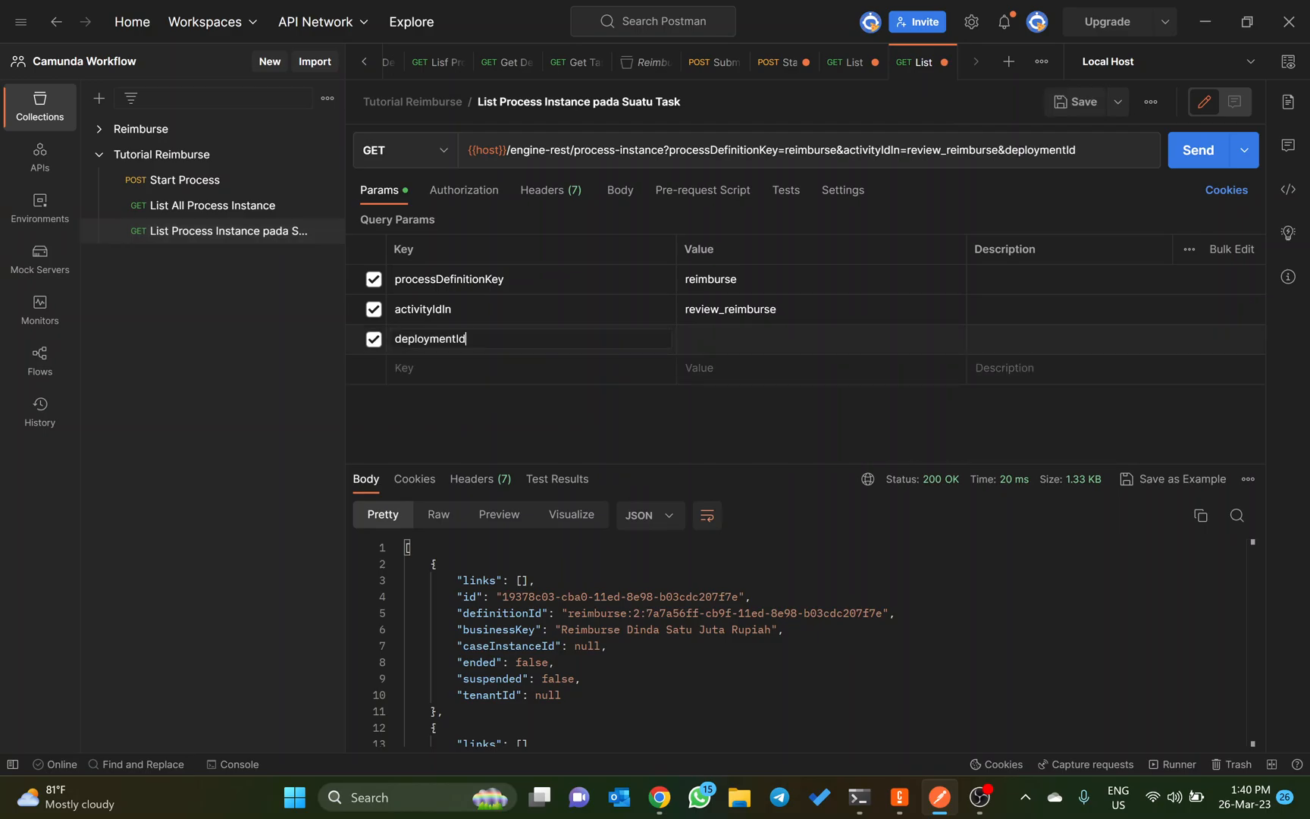
Step: Copy the deploymentId value 7a717d5d-cb9f-11ed-8e98-b03cdc207f7e from List All Process Instance into the task-filtered request, then send it and review the response
left_click(229, 206)
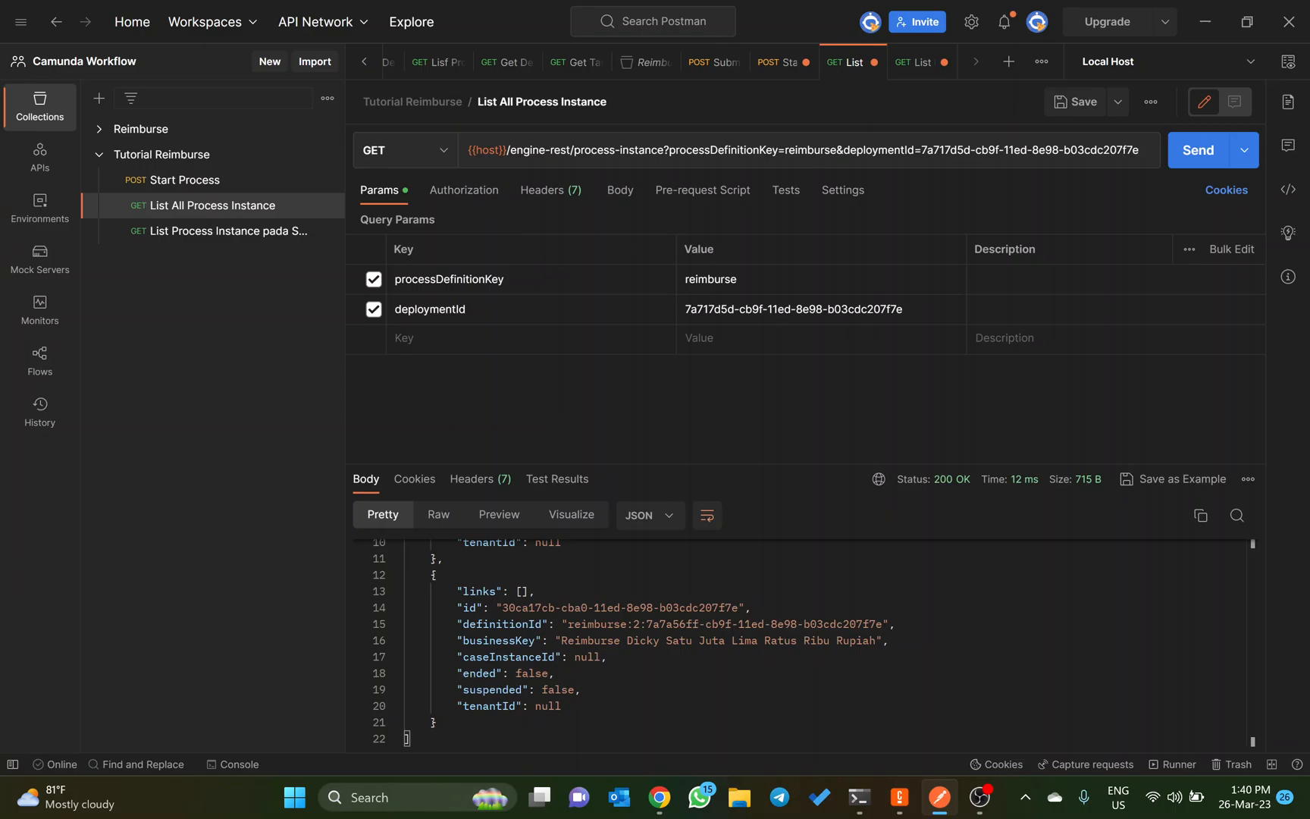
left_click_drag(903, 308, 644, 303)
key("ctrl+c")
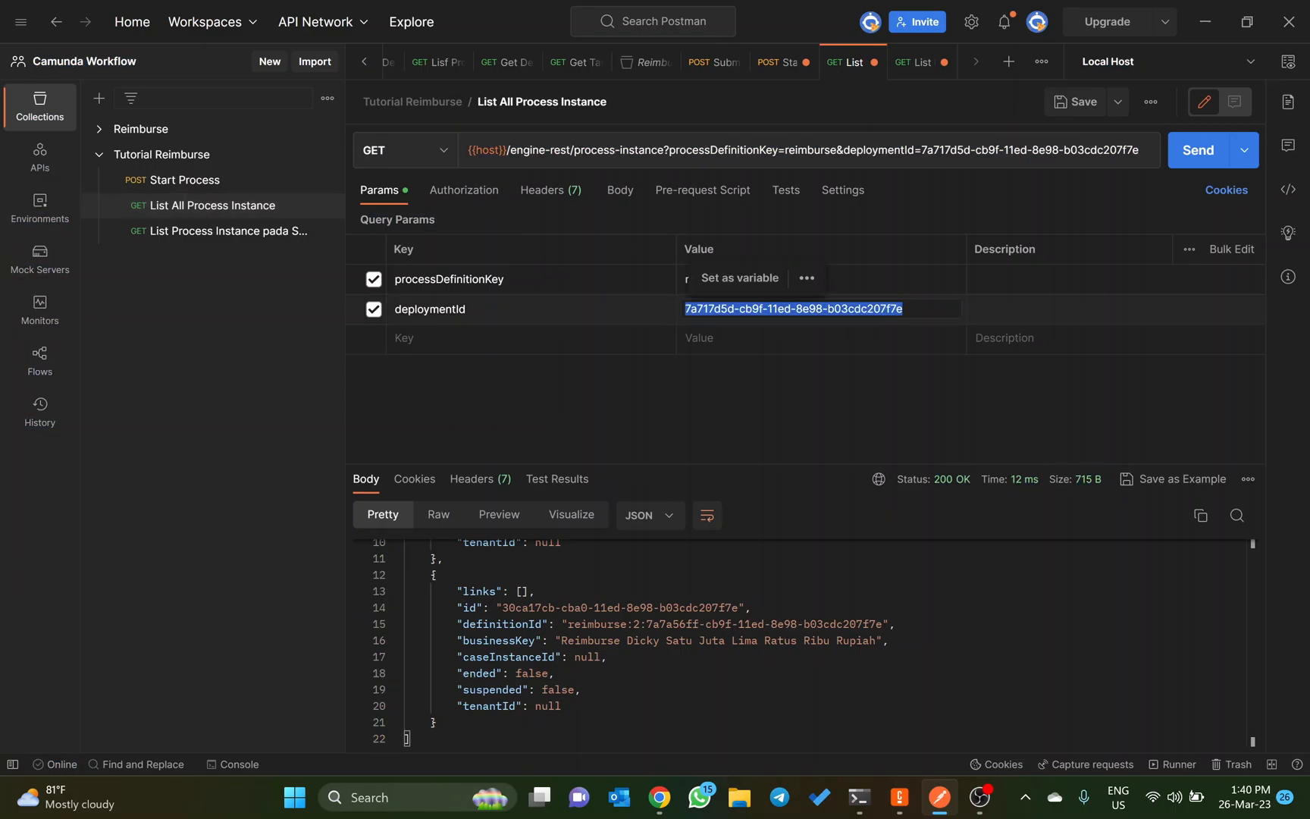
left_click(240, 244)
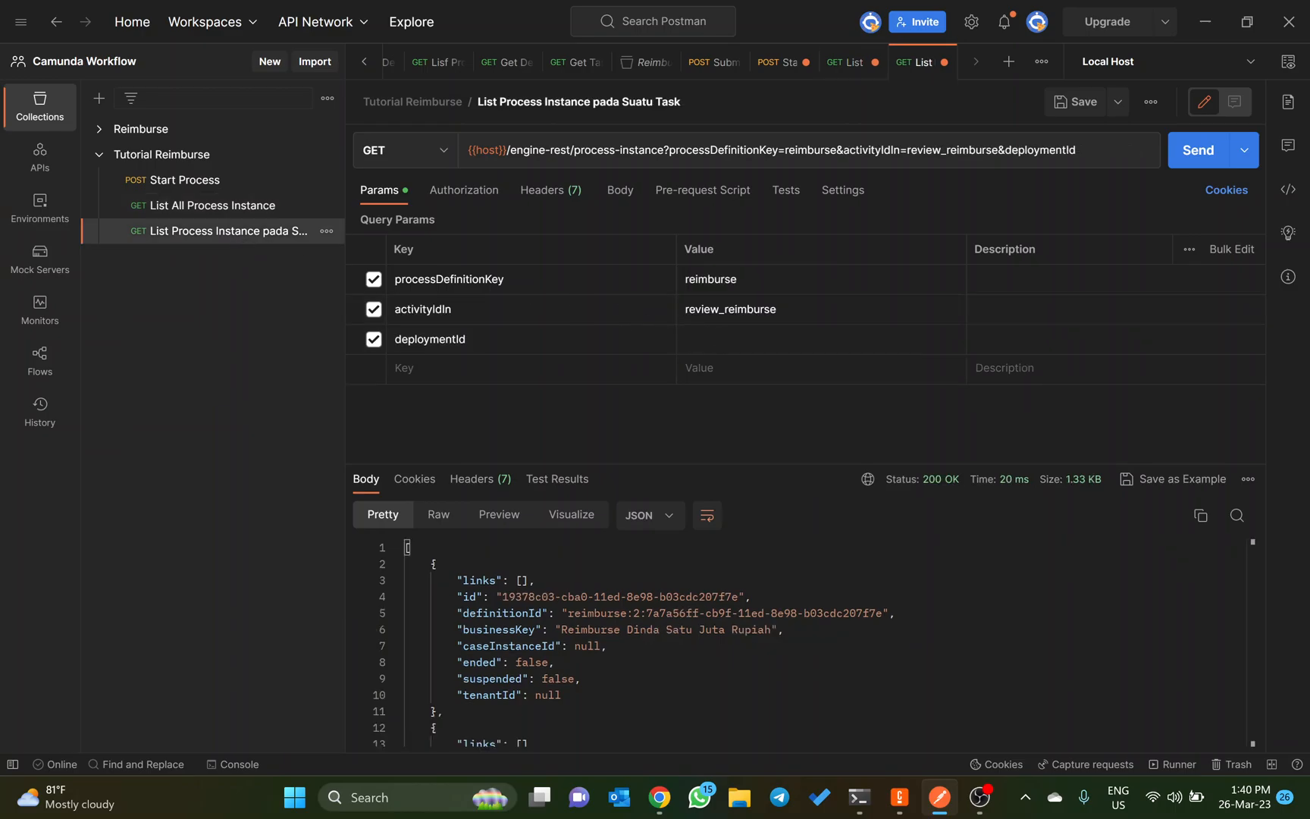
left_click(758, 338)
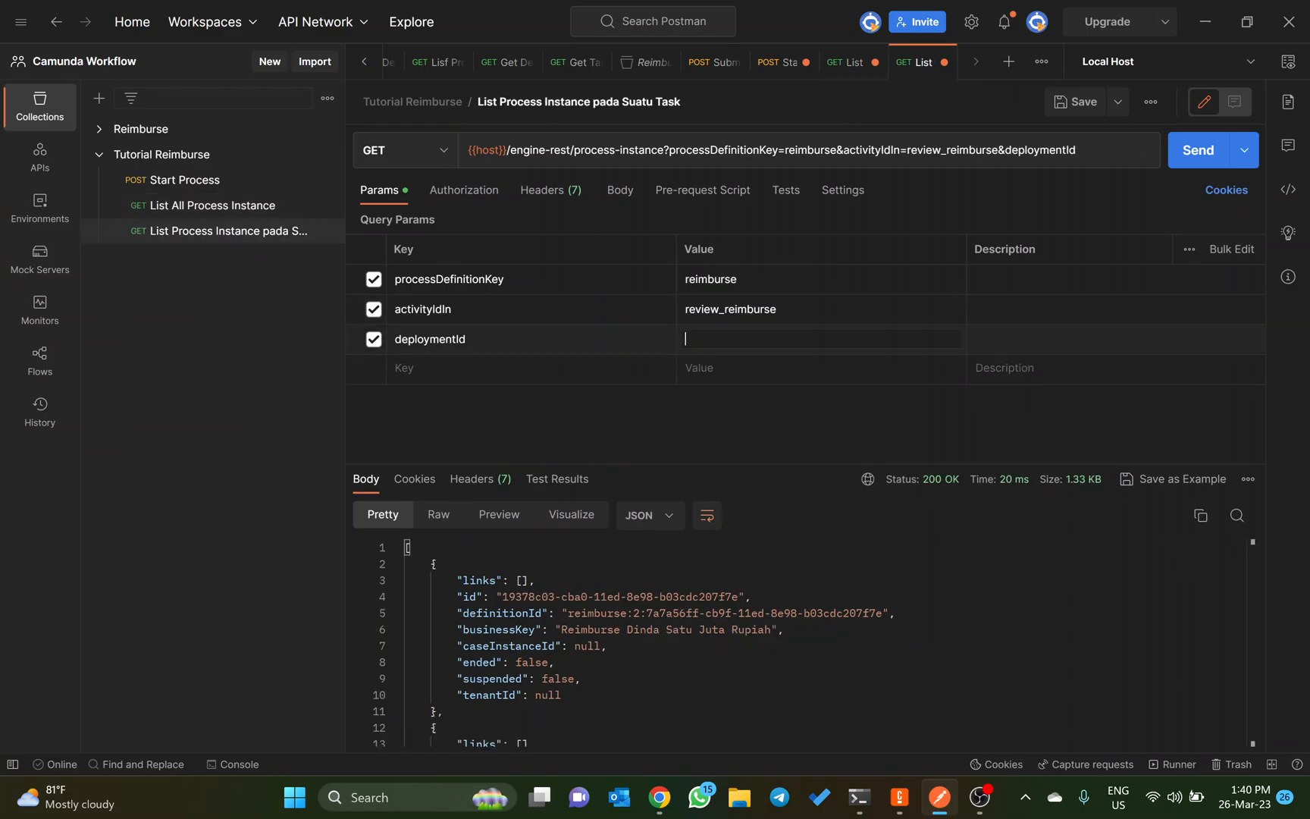
key("ctrl+v")
left_click(1188, 161)
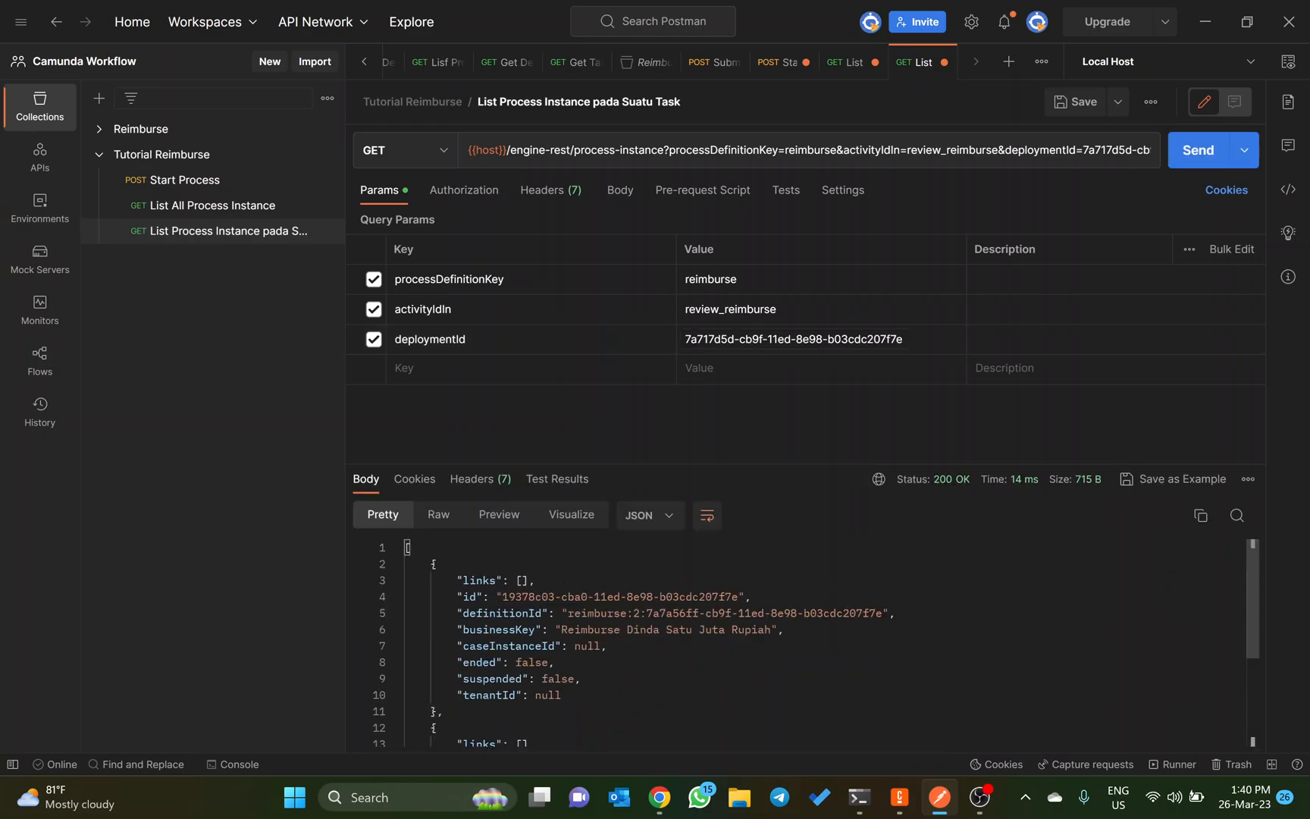
scroll(811, 643, "down", 4)
Step: In Camunda Cockpit, compare the instances at the Review Reimburse task with those at Mengajukan Revisi
key("alt+Tab")
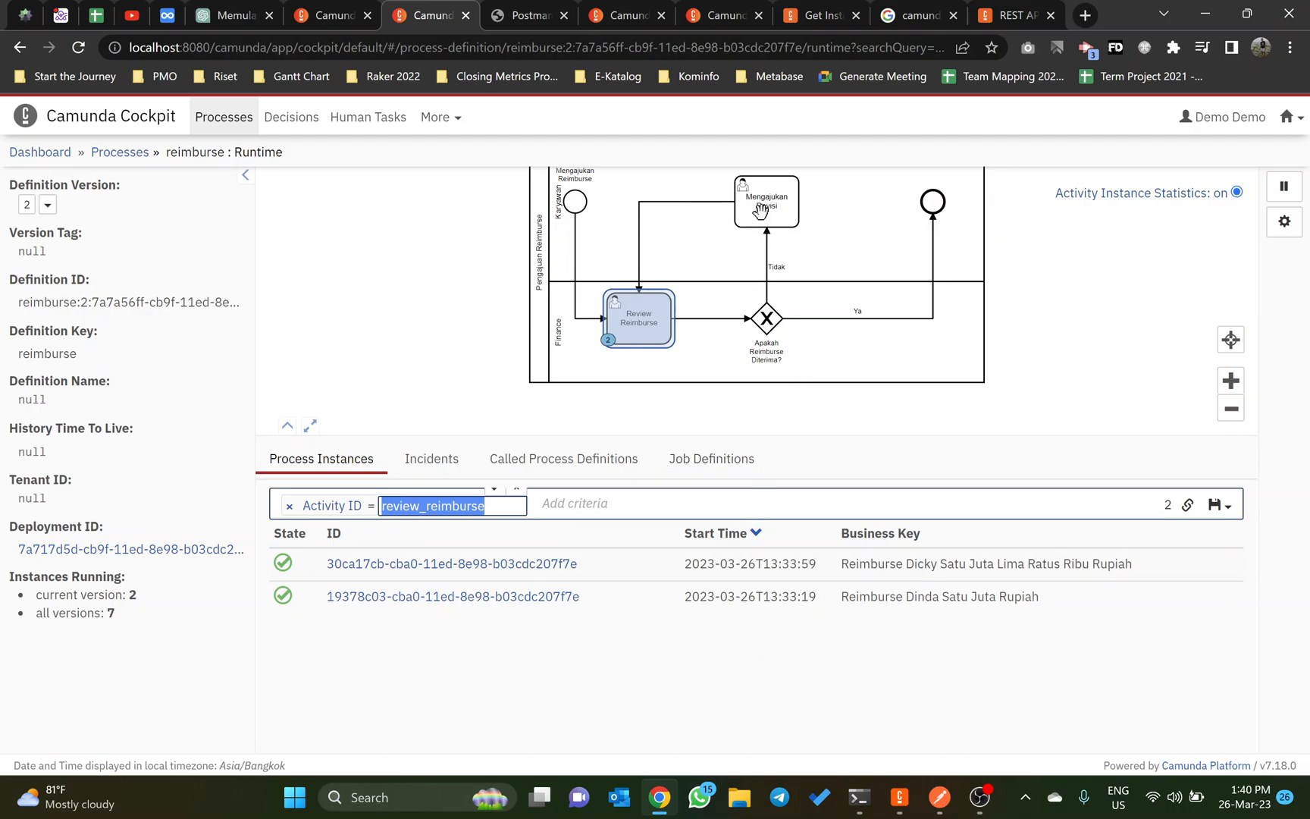
left_click(758, 218)
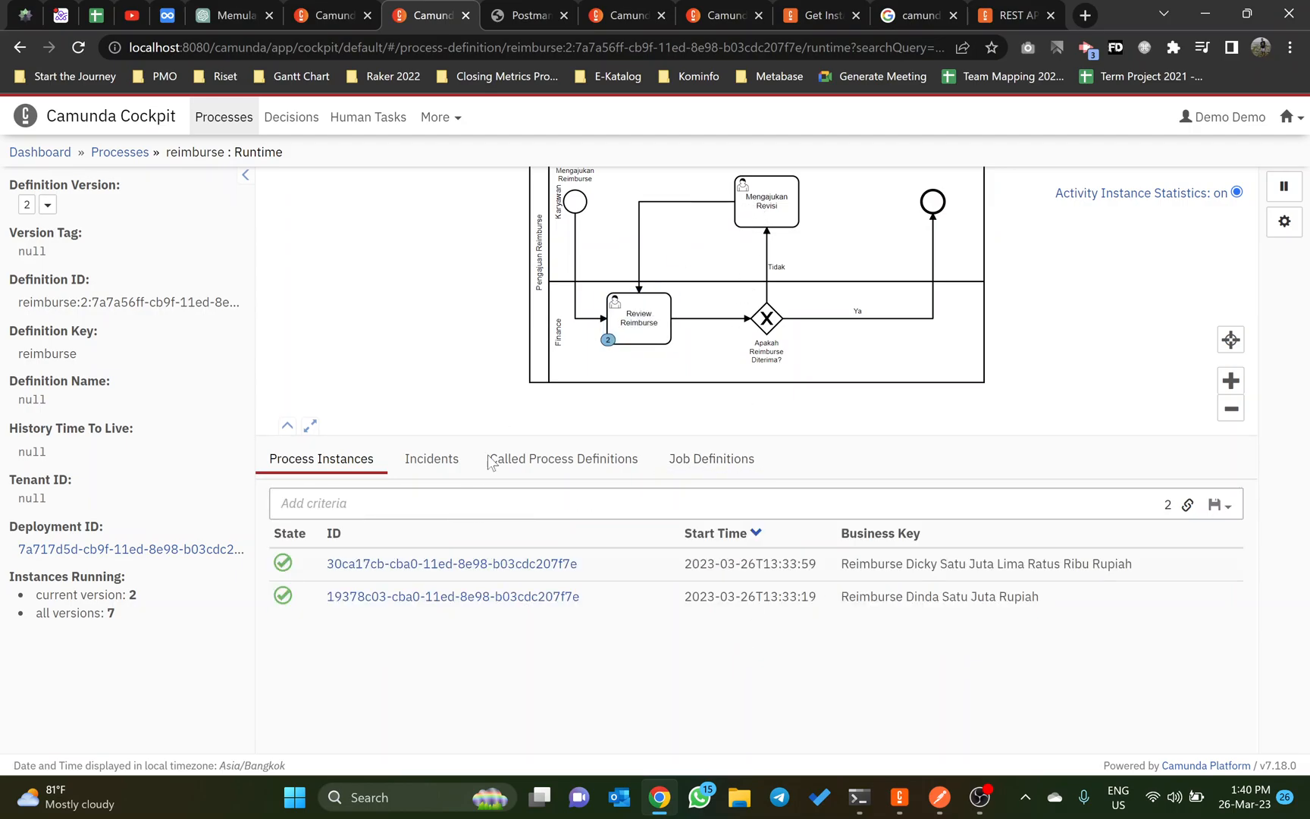
left_click(620, 335)
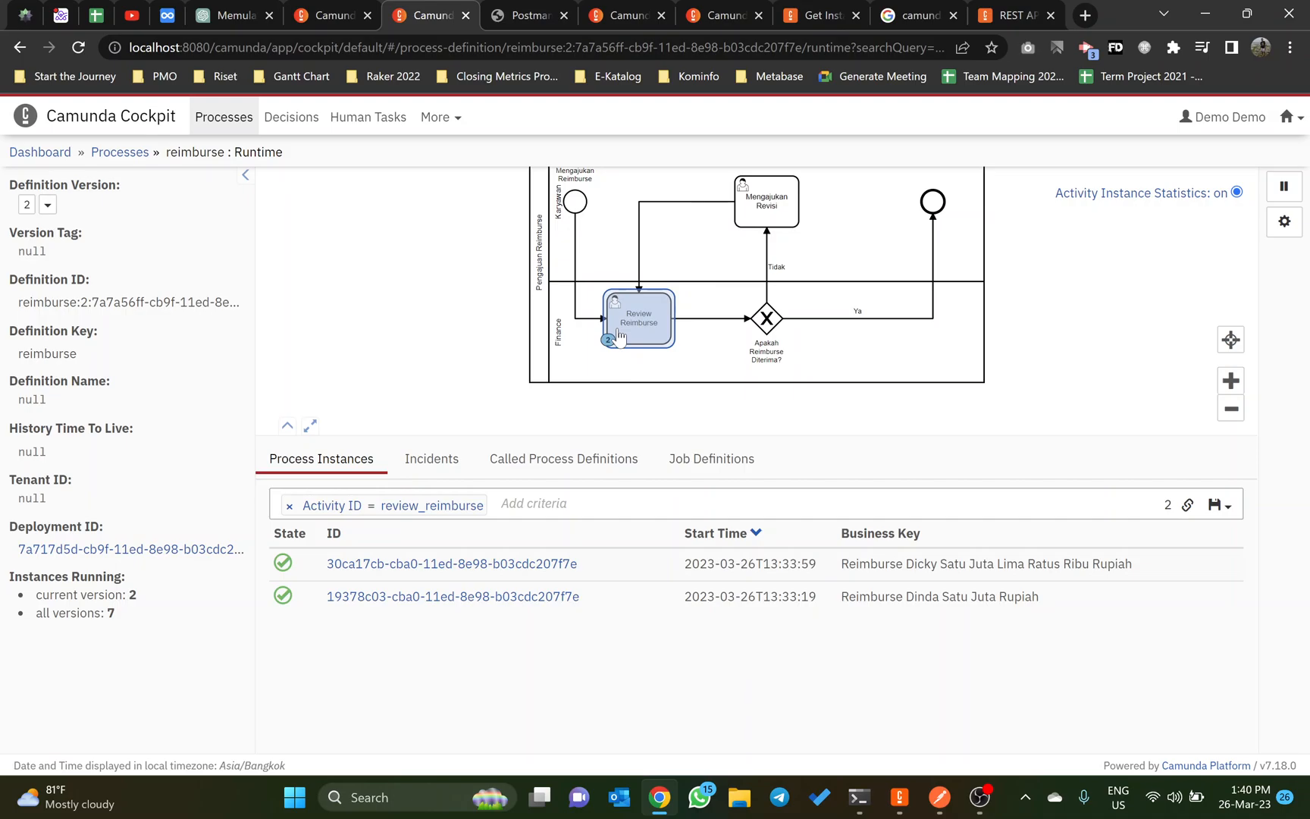
left_click(767, 205)
key("alt+Tab")
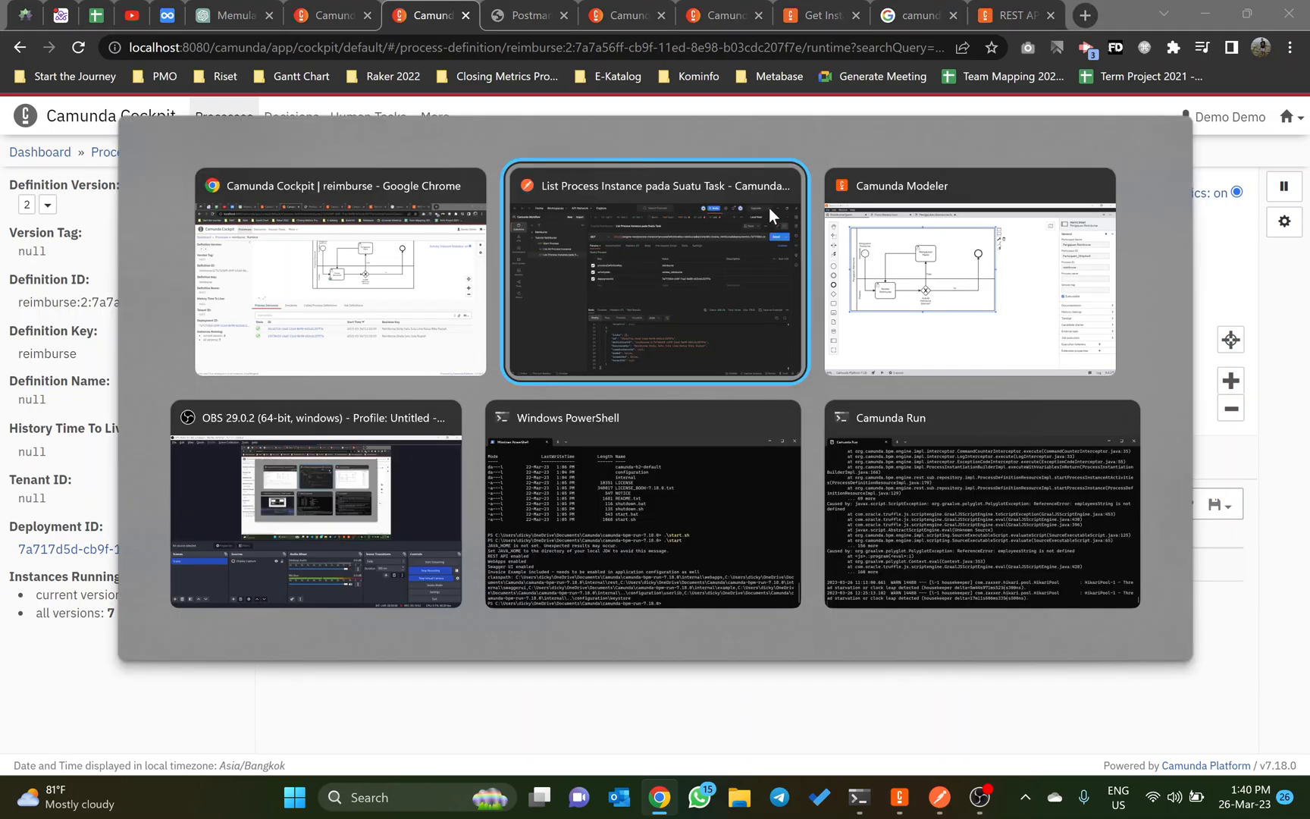
Step: In Camunda Modeler, copy the ID Activity_0w8fdm7 of the Mengajukan Revisi user task
key("alt+Tab")
left_click(466, 201)
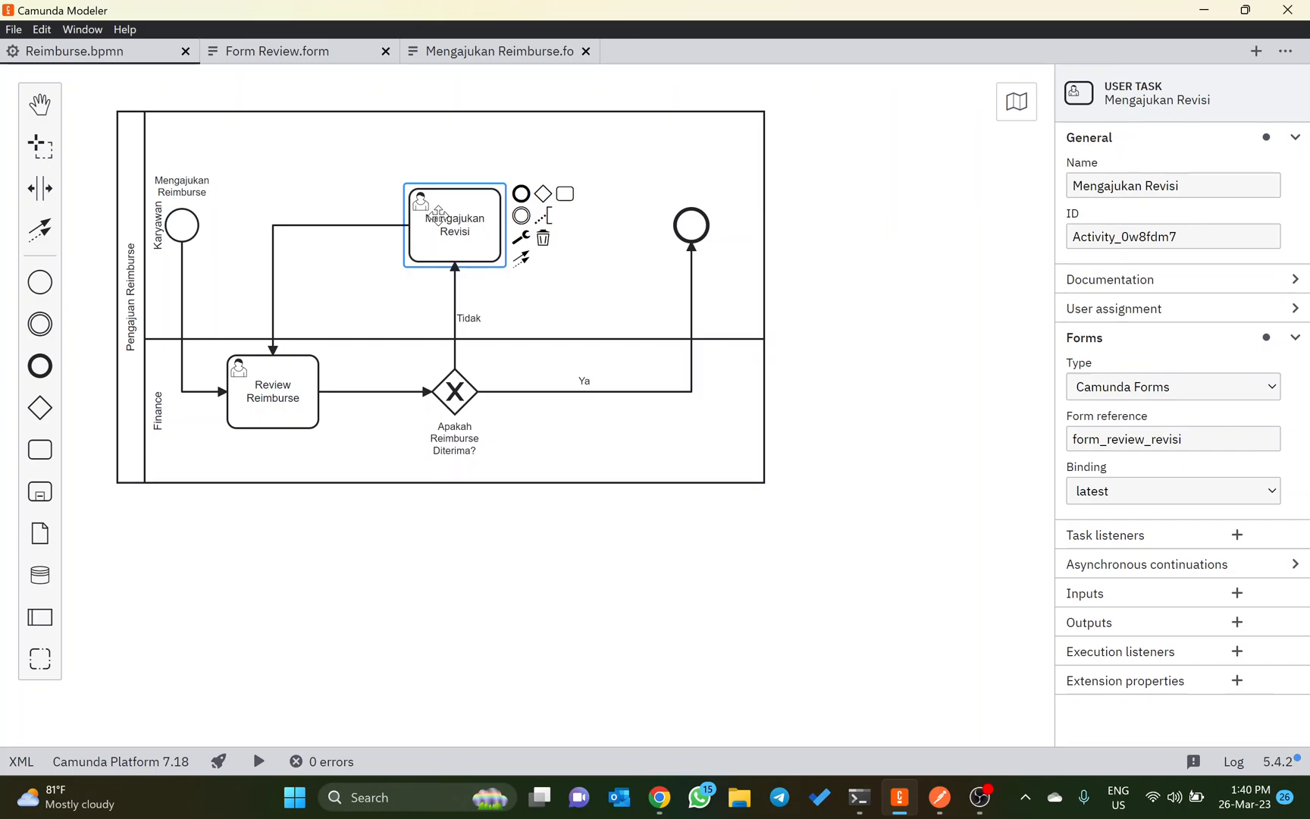
left_click(946, 219)
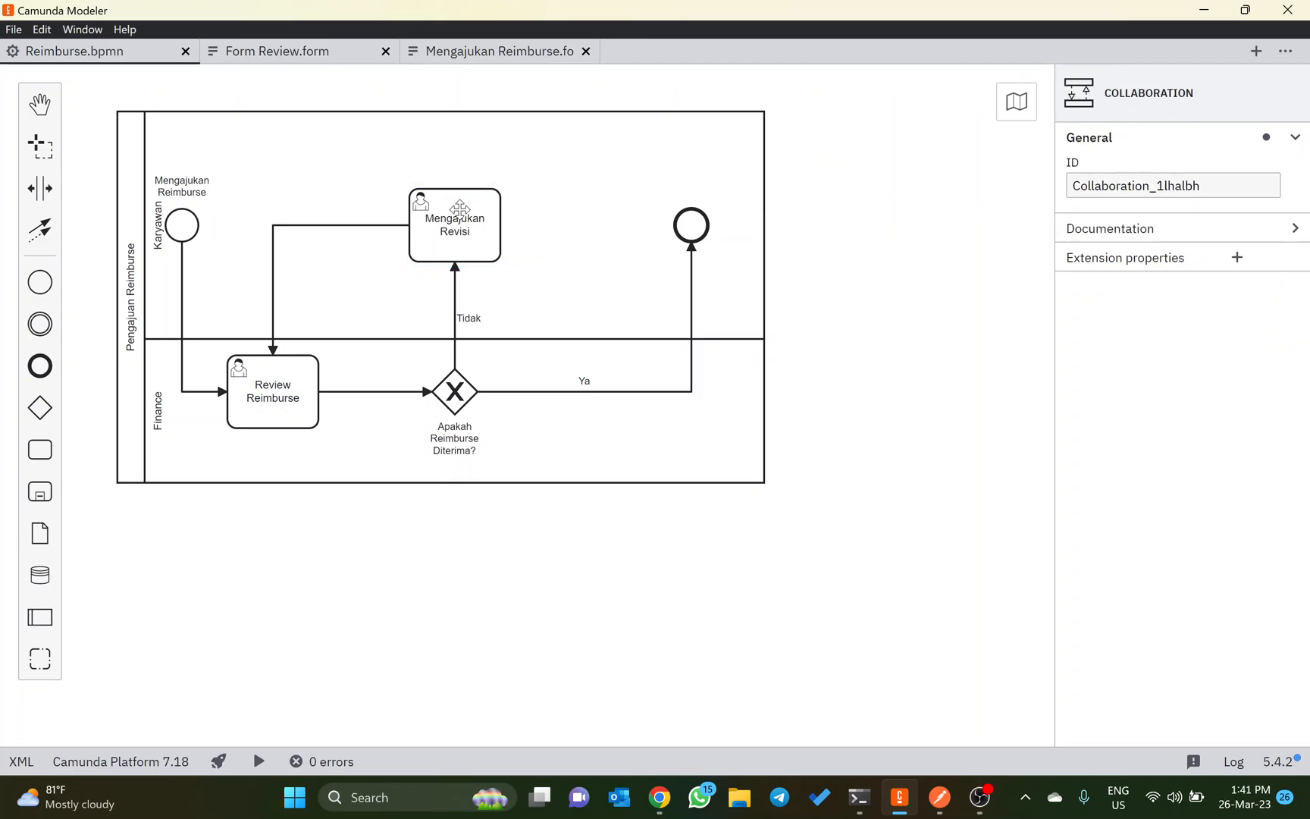
left_click(454, 204)
left_click(1151, 236)
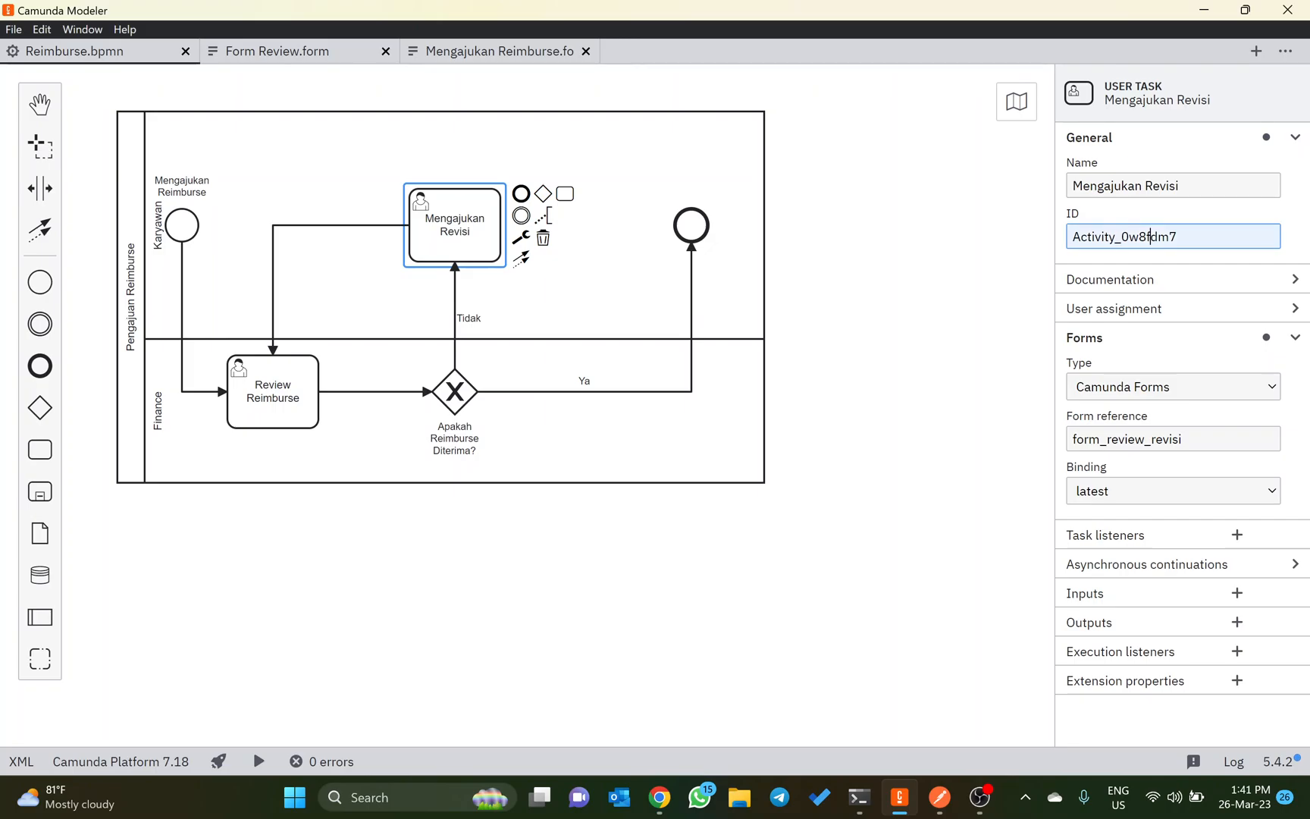
key("ctrl+a")
key("ctrl+c")
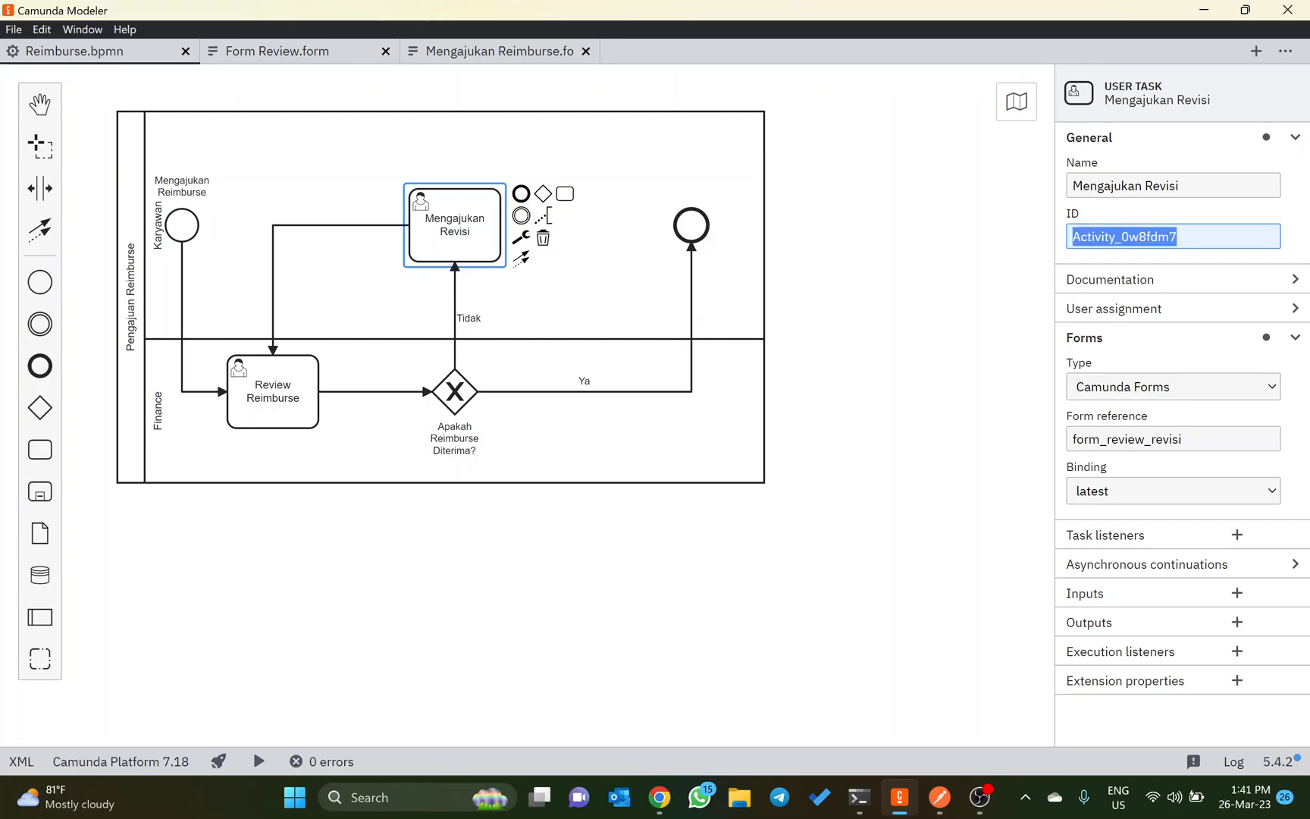
Step: Back in Postman, set the activityIdIn parameter of List Process Instance pada Suatu Task to Activity_0w8fdm7 and send the request
key("alt+Tab")
key("alt+Tab")
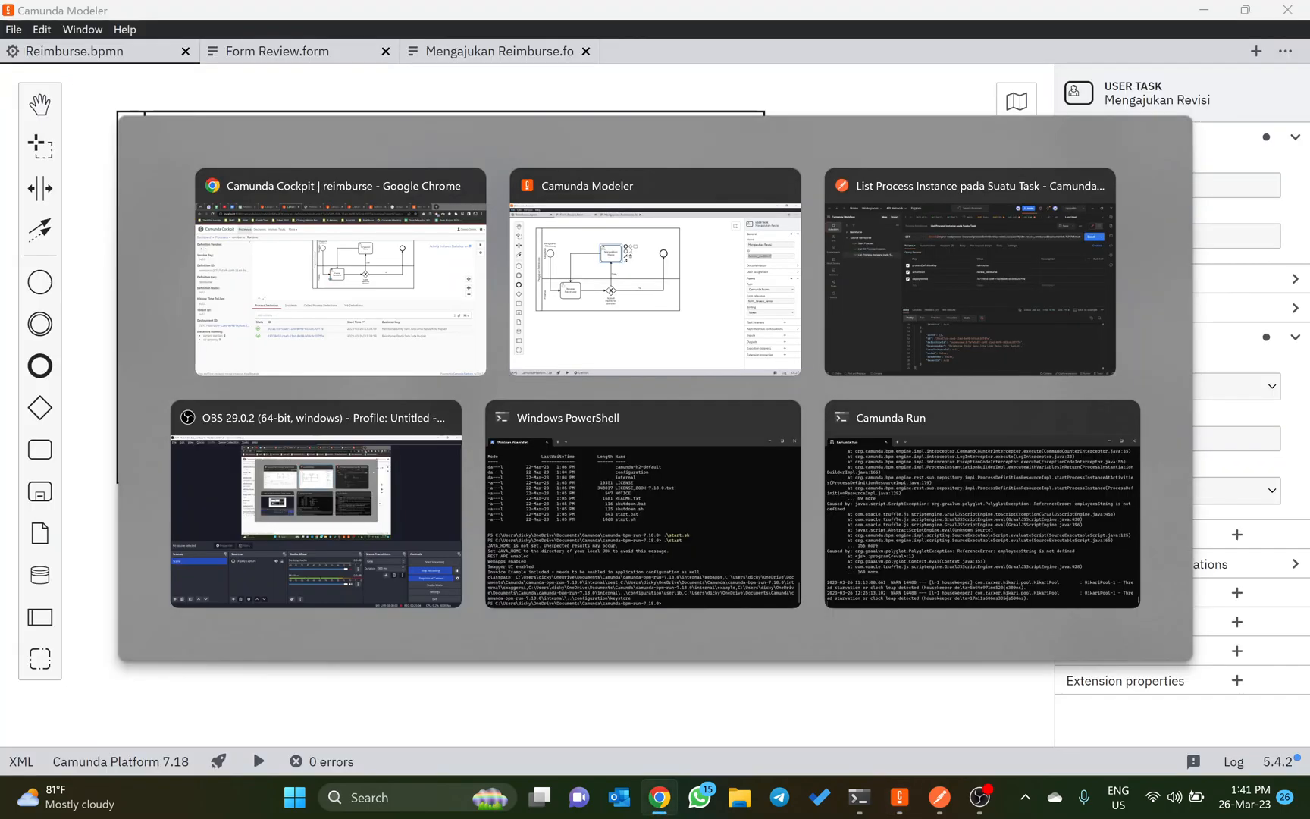
key("alt+Tab")
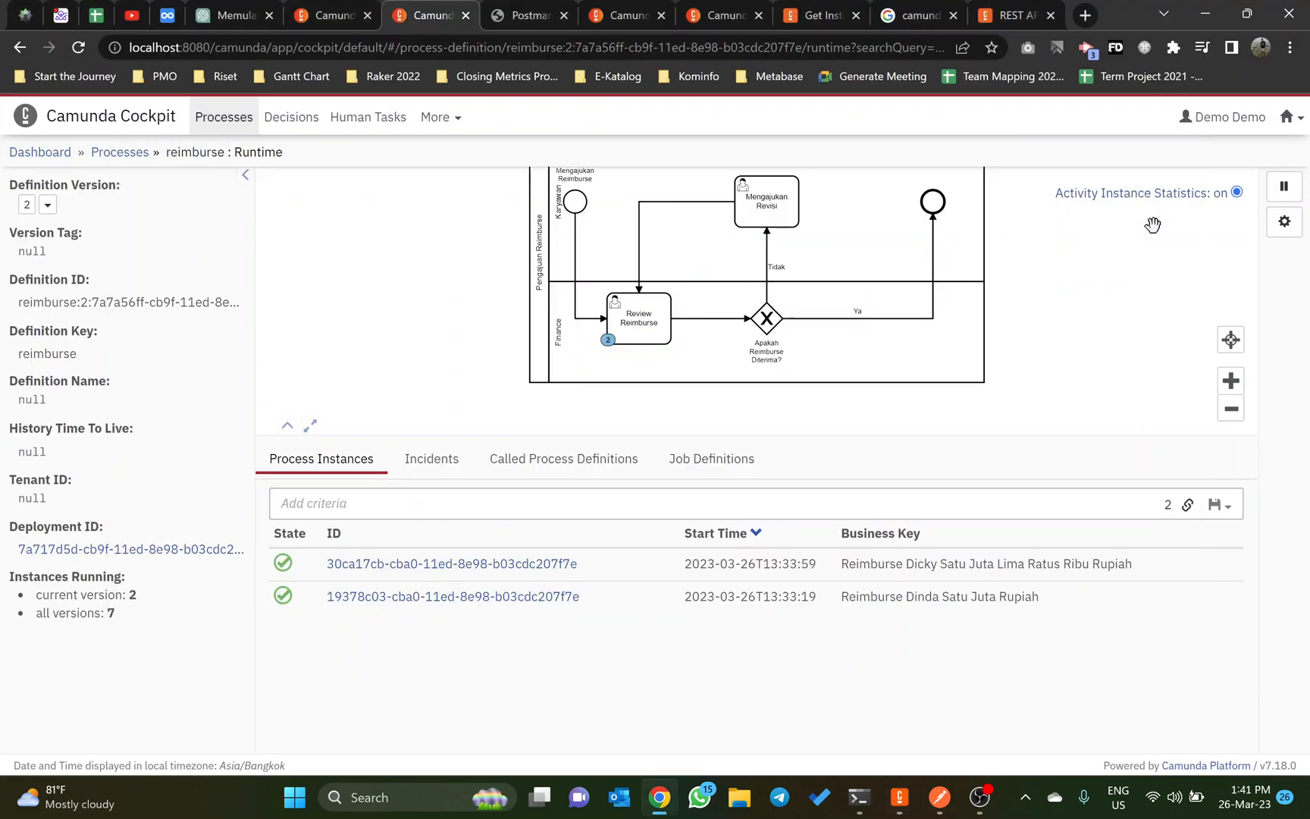
key("alt+Tab")
key("alt+Tab")
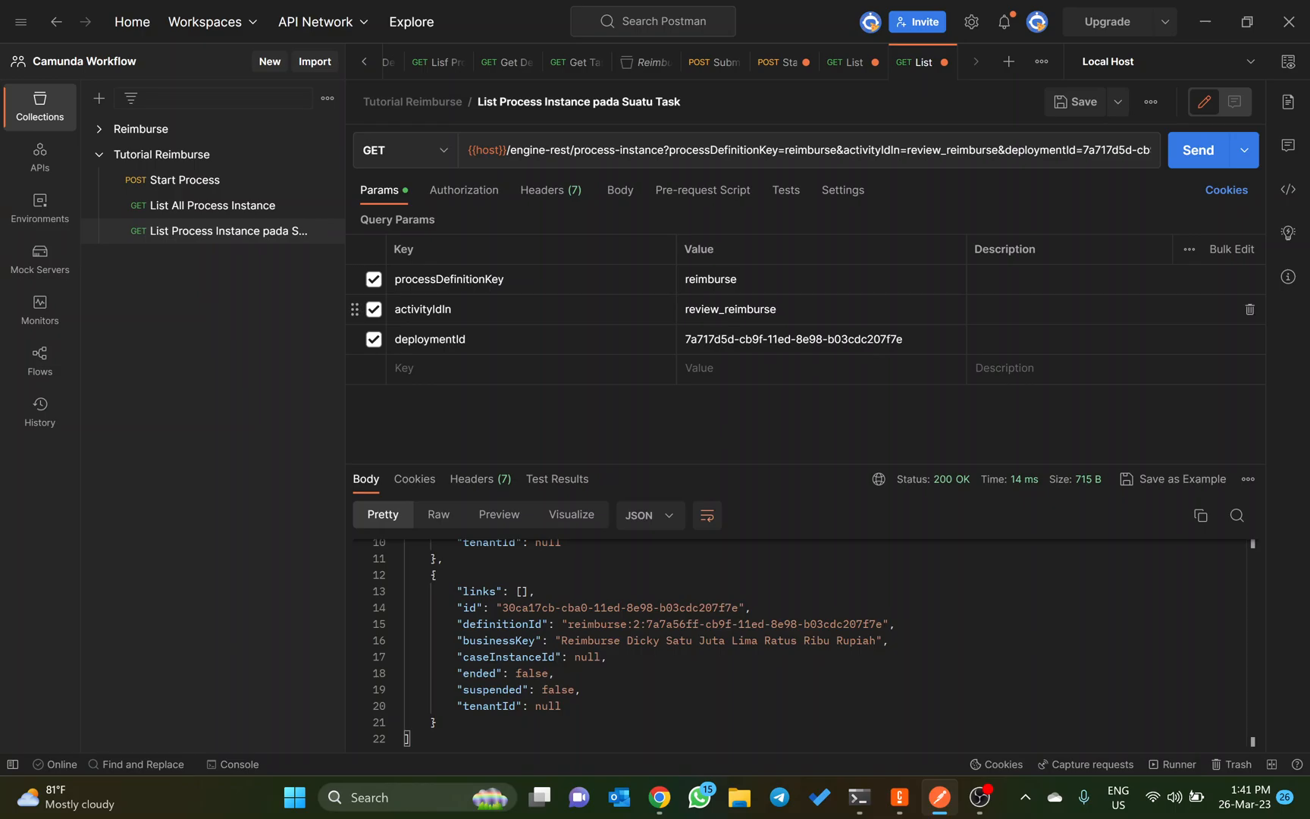
left_click_drag(684, 308, 777, 309)
key("ctrl+v")
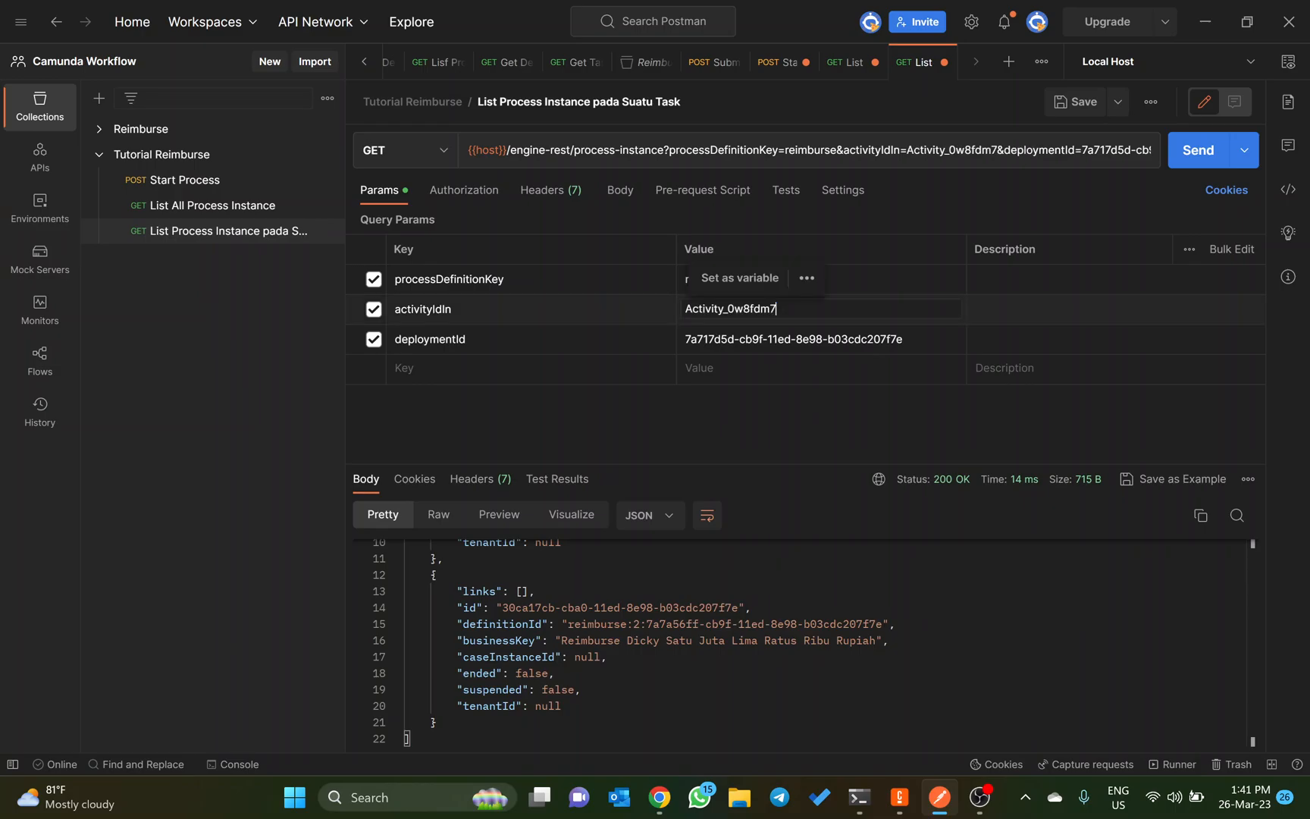
left_click(1191, 157)
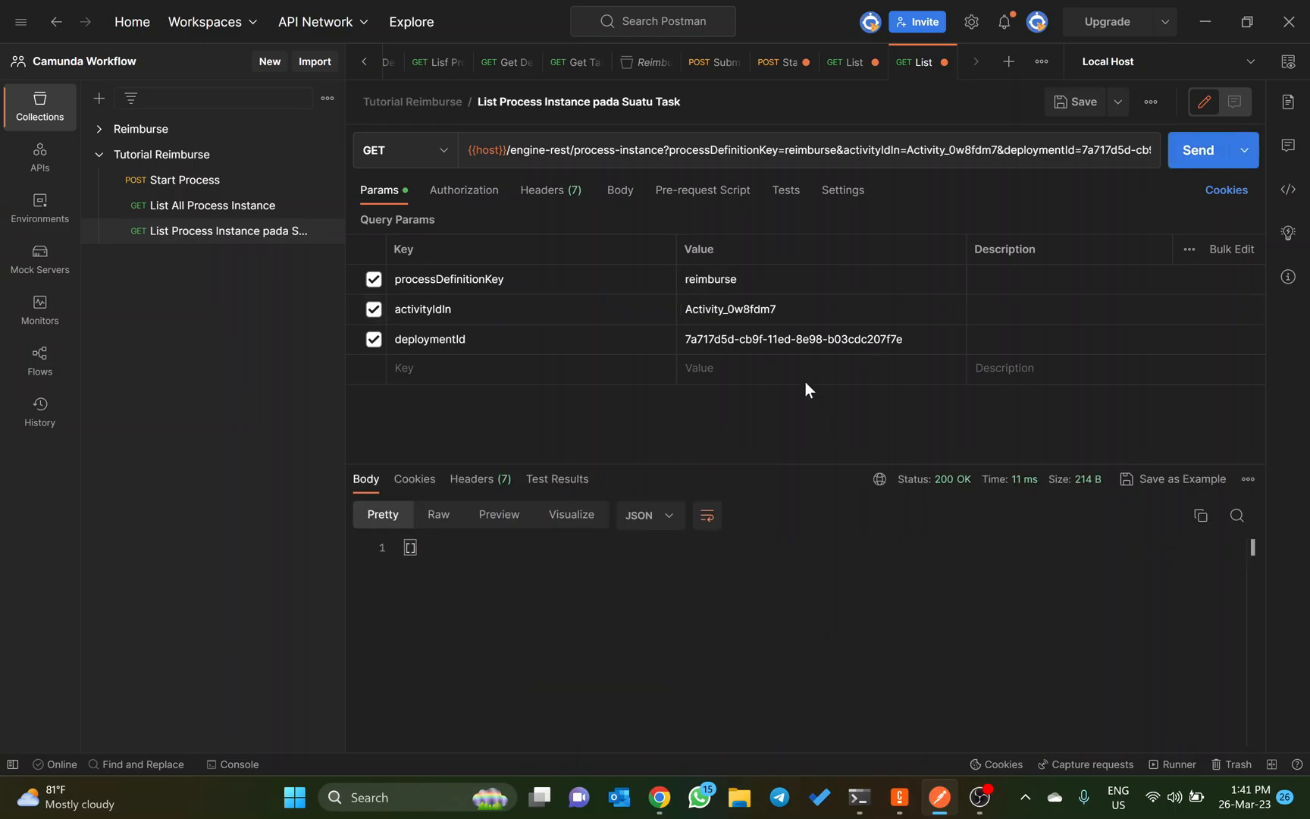
Step: Restore the activityIdIn parameter to review_reimburse and resend the request to review the full response
left_click_drag(684, 308, 777, 309)
key("BackSpace")
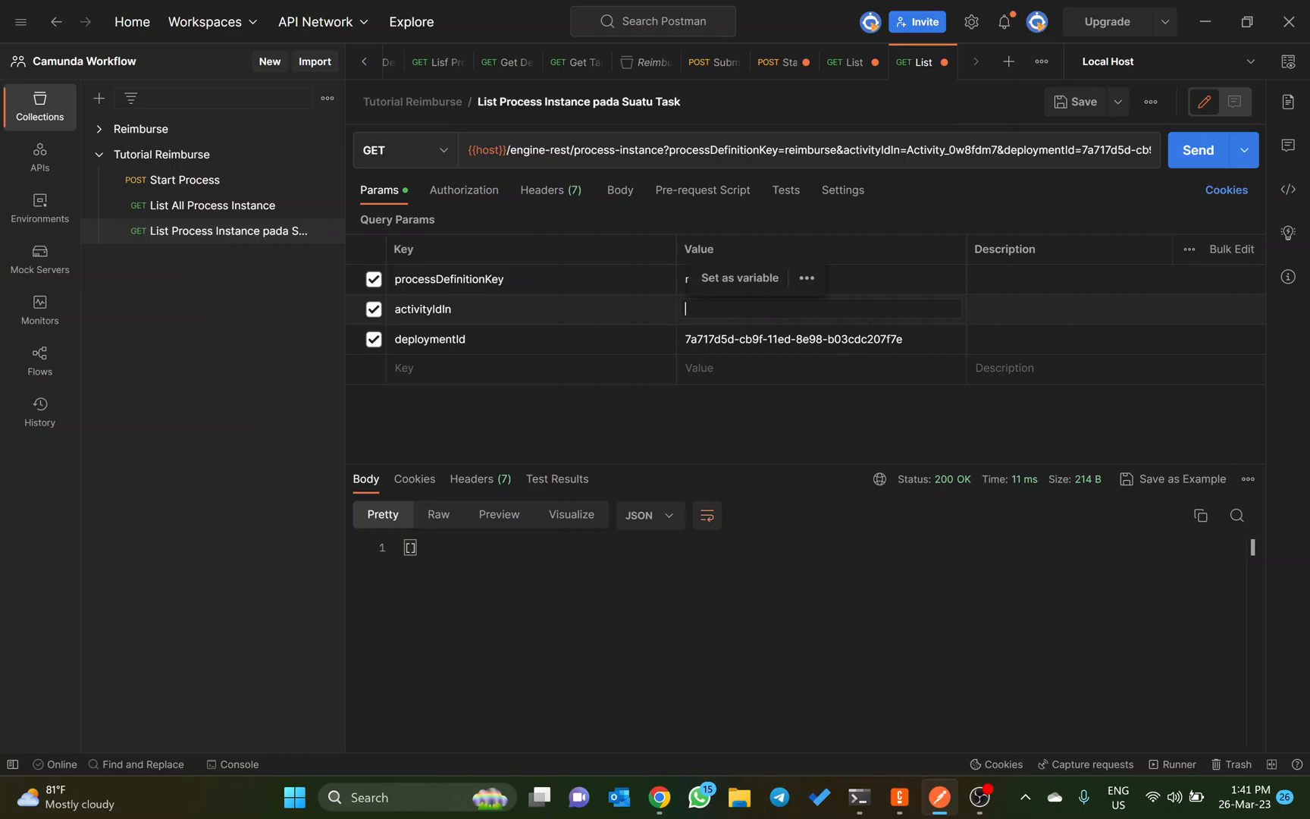
key("ctrl+z")
key("ctrl+z")
key("ctrl+z")
key("ctrl+z")
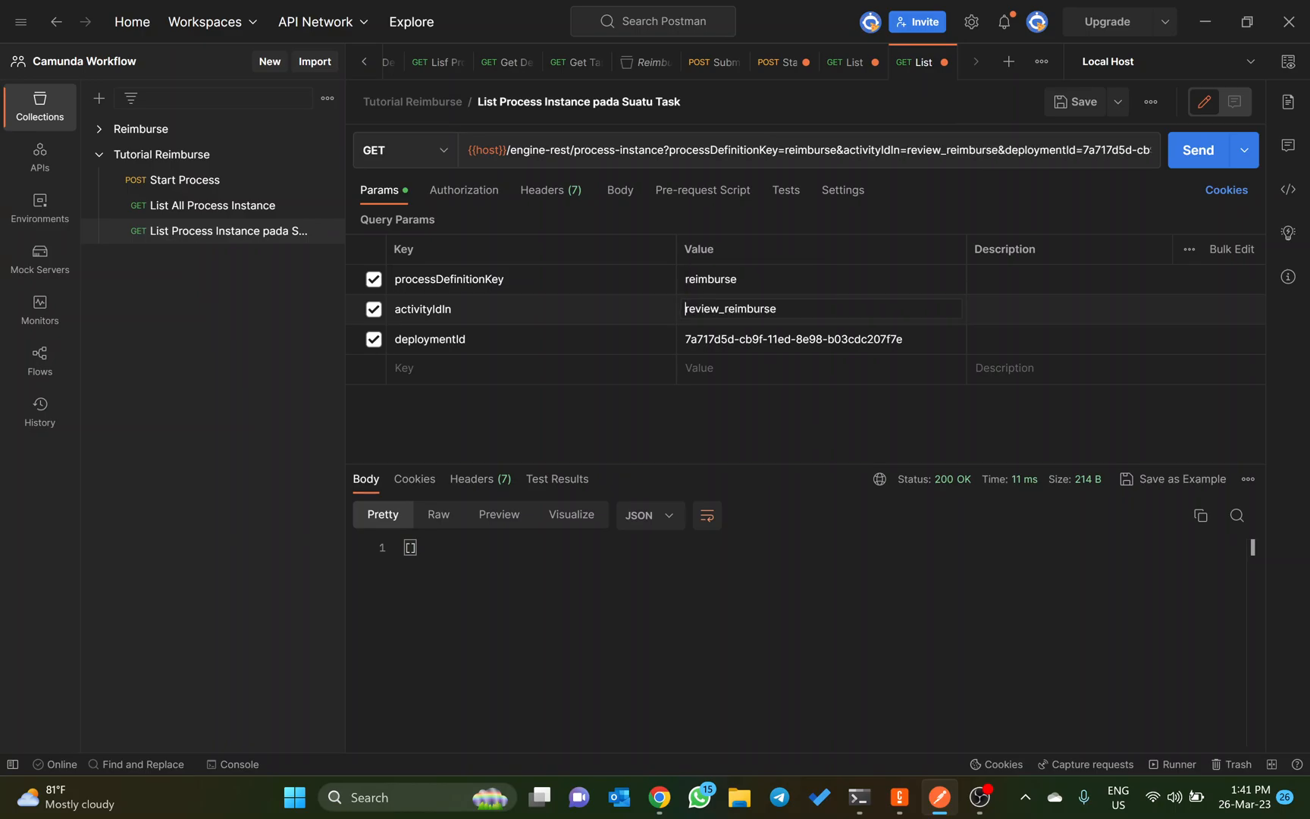
left_click(1177, 151)
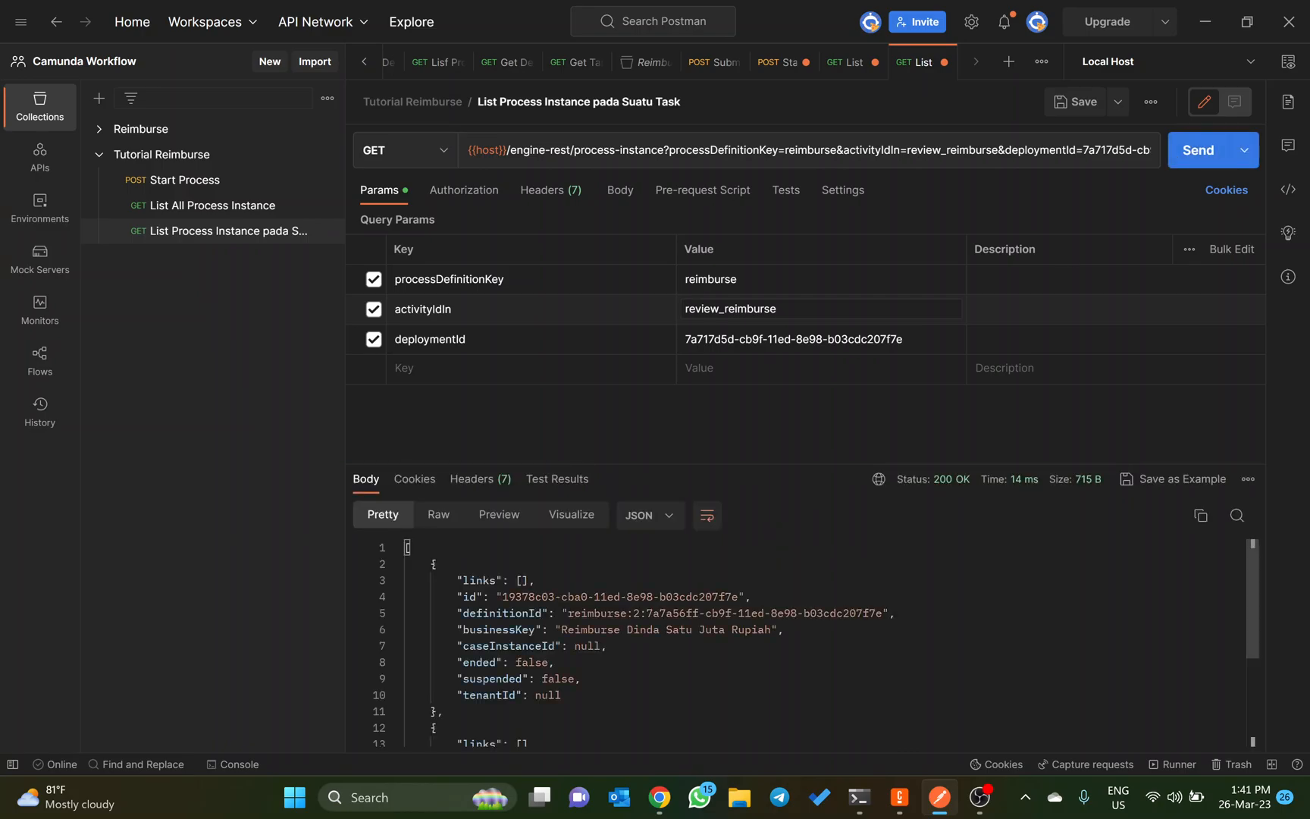
scroll(816, 643, "down", 3)
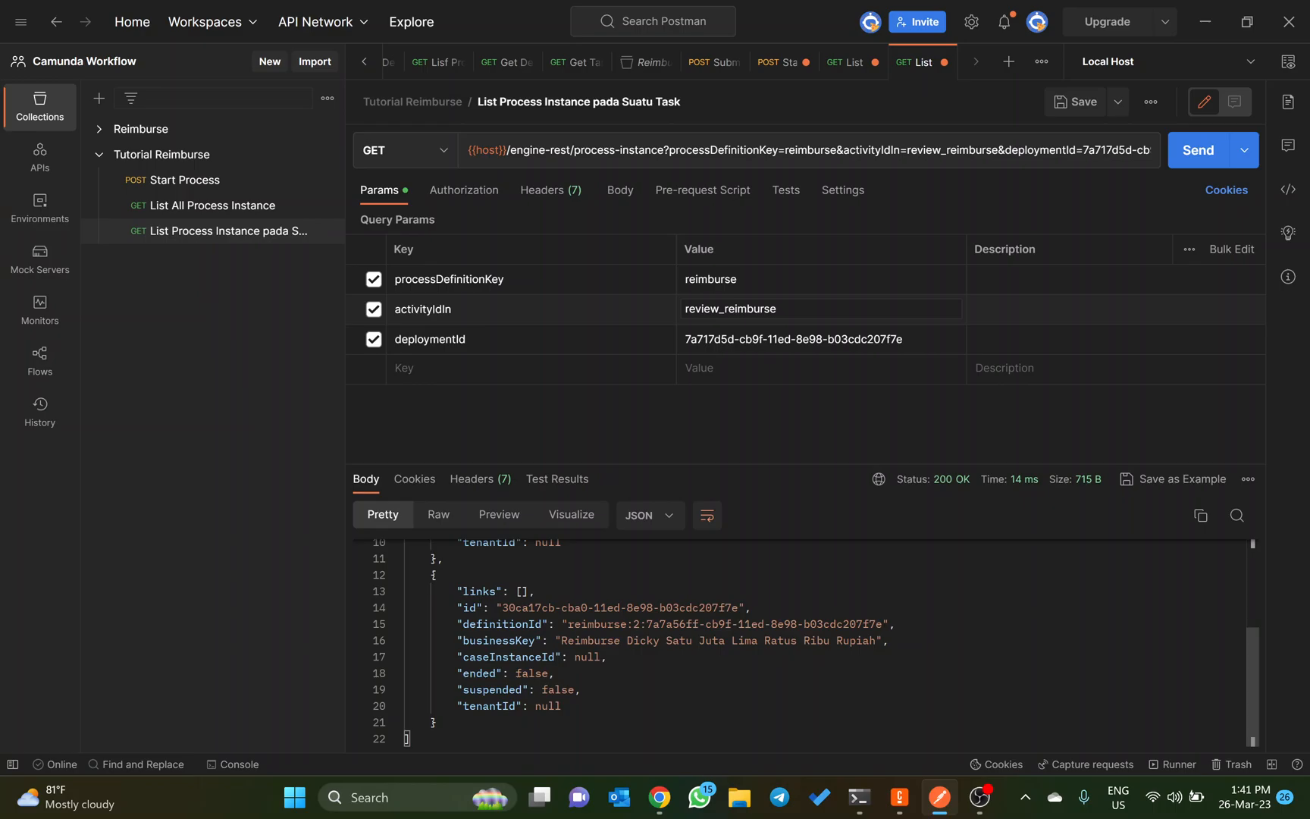
Step: Copy the Get Detail Variable endpoint /engine-rest/process-instance/:id/variables from the Dynalist notes and return to Postman
key("alt+Tab")
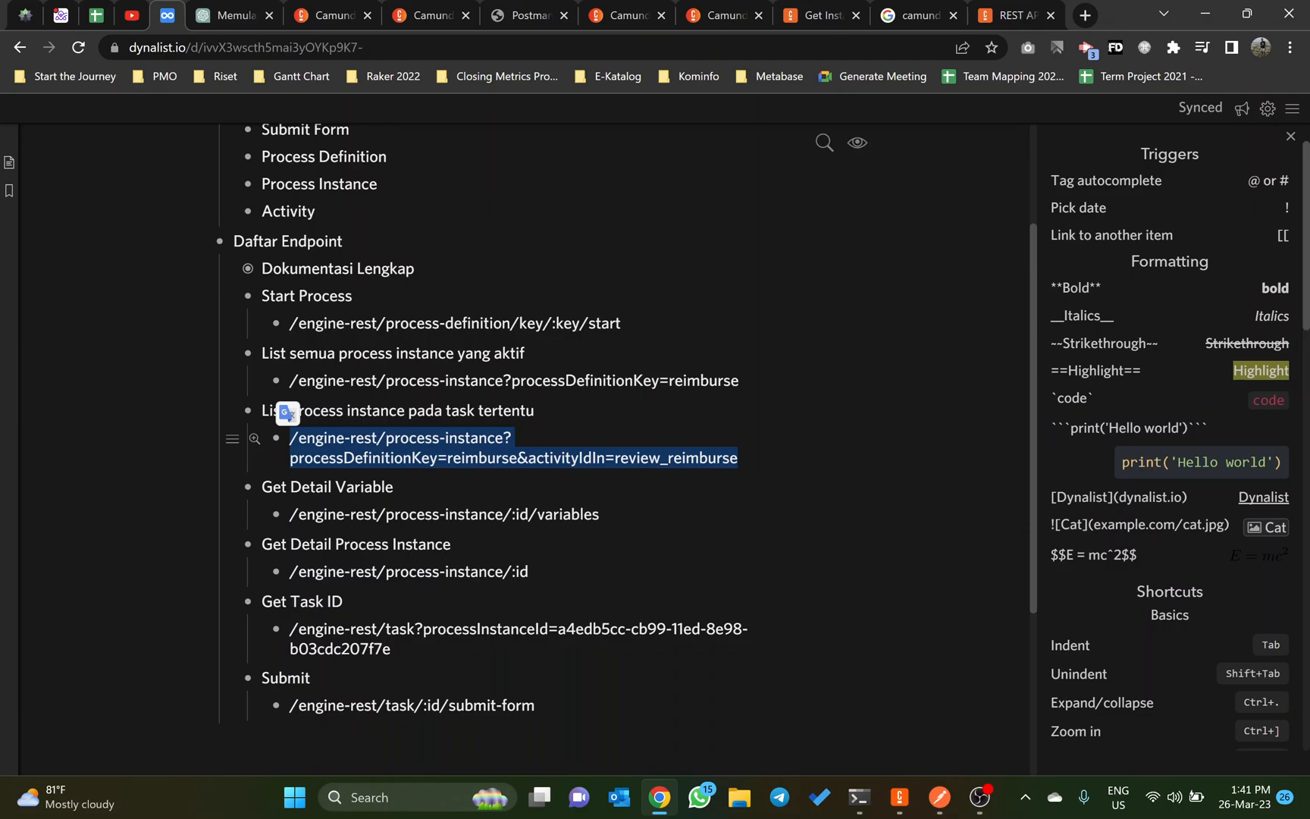
triple_click(364, 514)
key("ctrl+c")
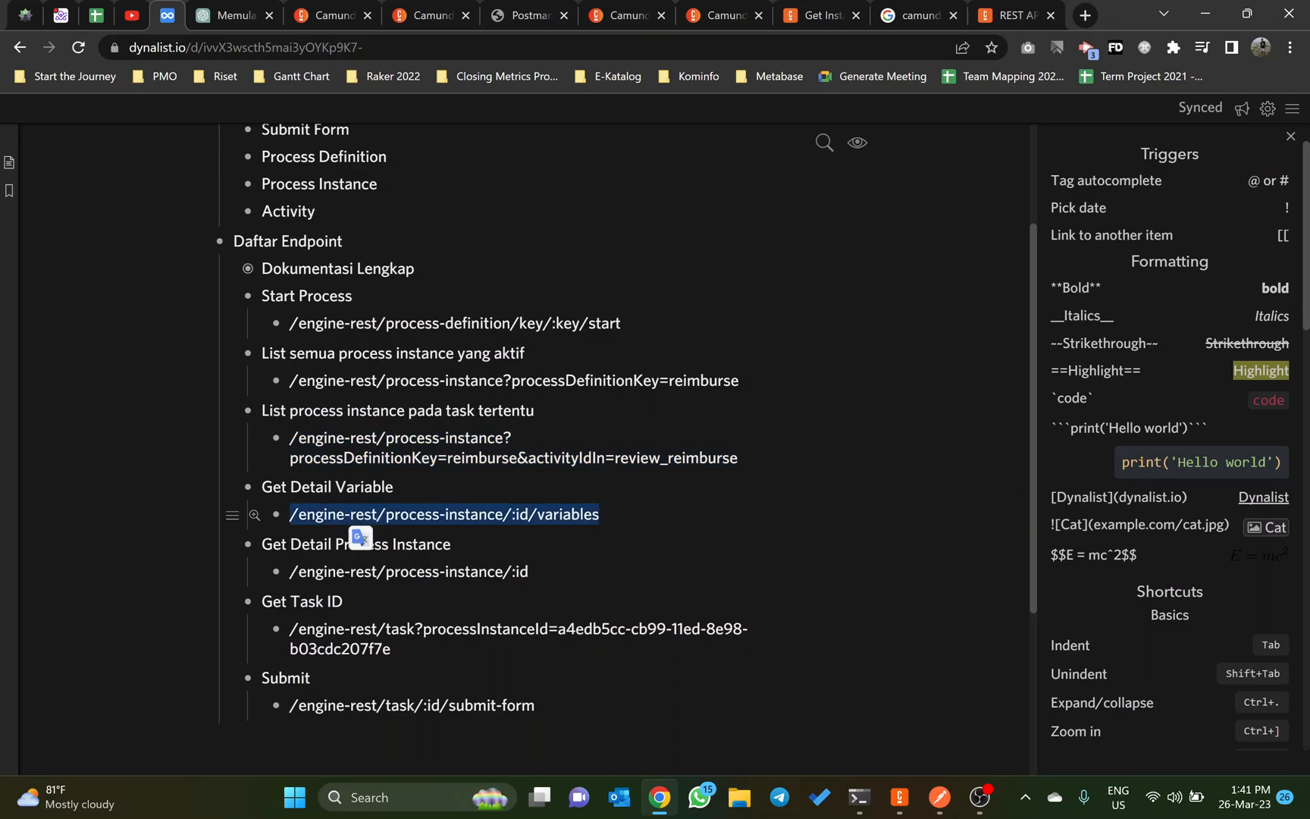
key("alt+Tab")
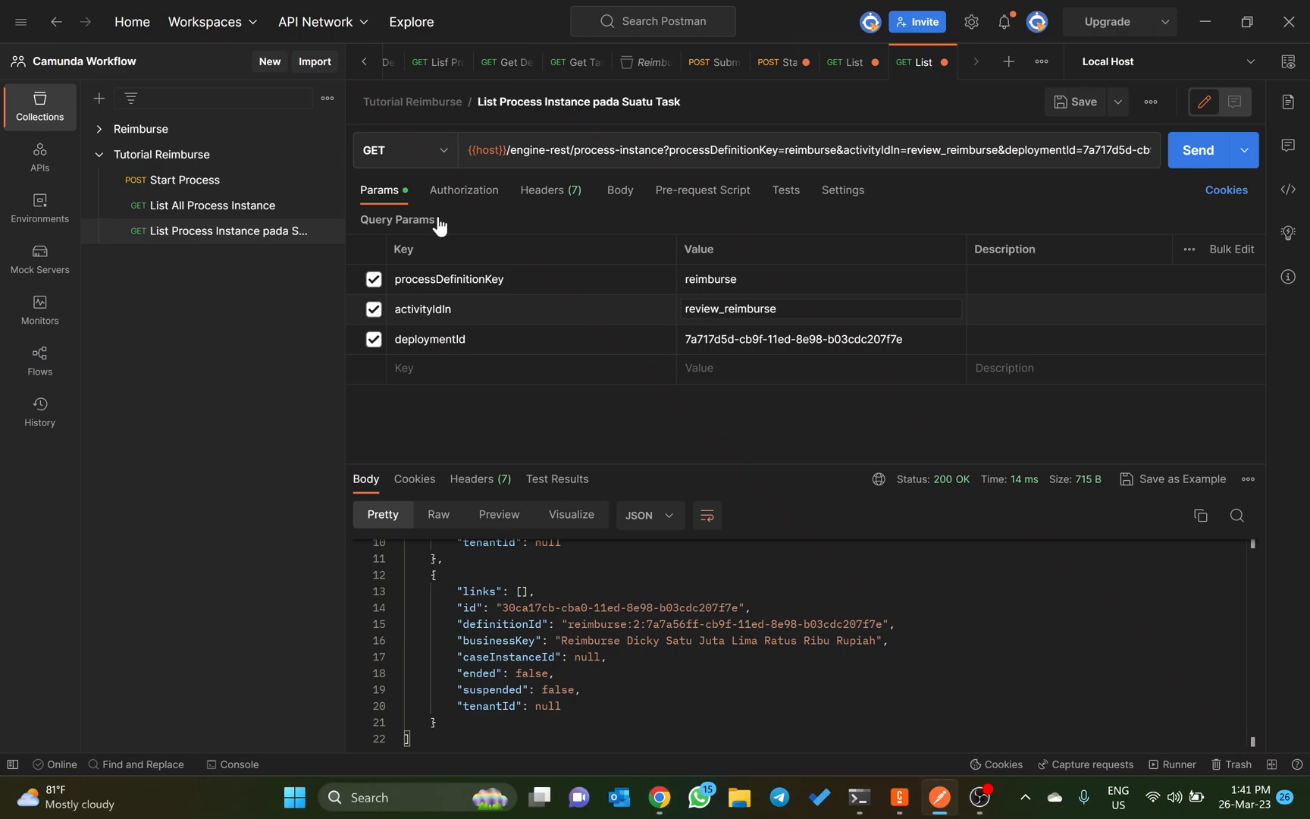
Step: Mark the Tutorial Reimburse collection as a favorite and add a request named Get Detail Variable to it
left_click(305, 155)
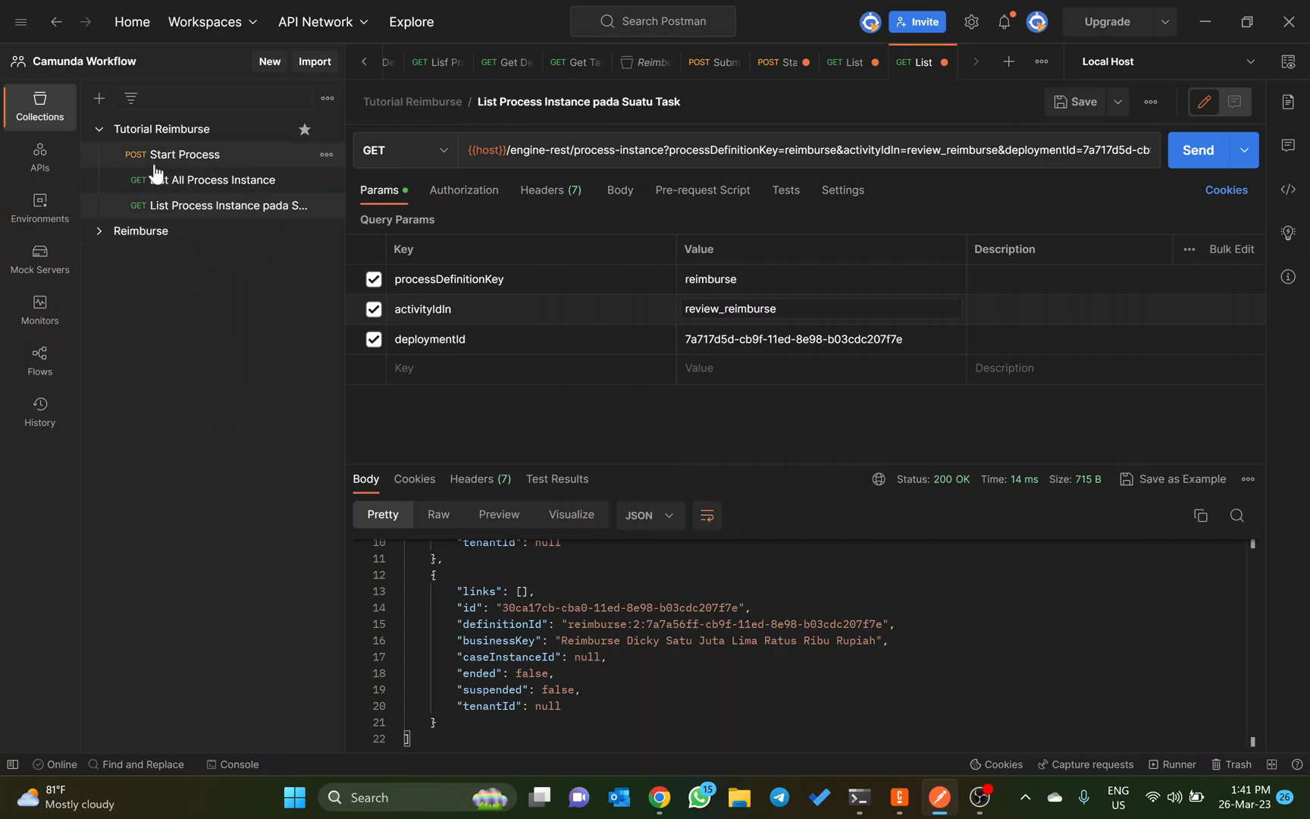
left_click(327, 130)
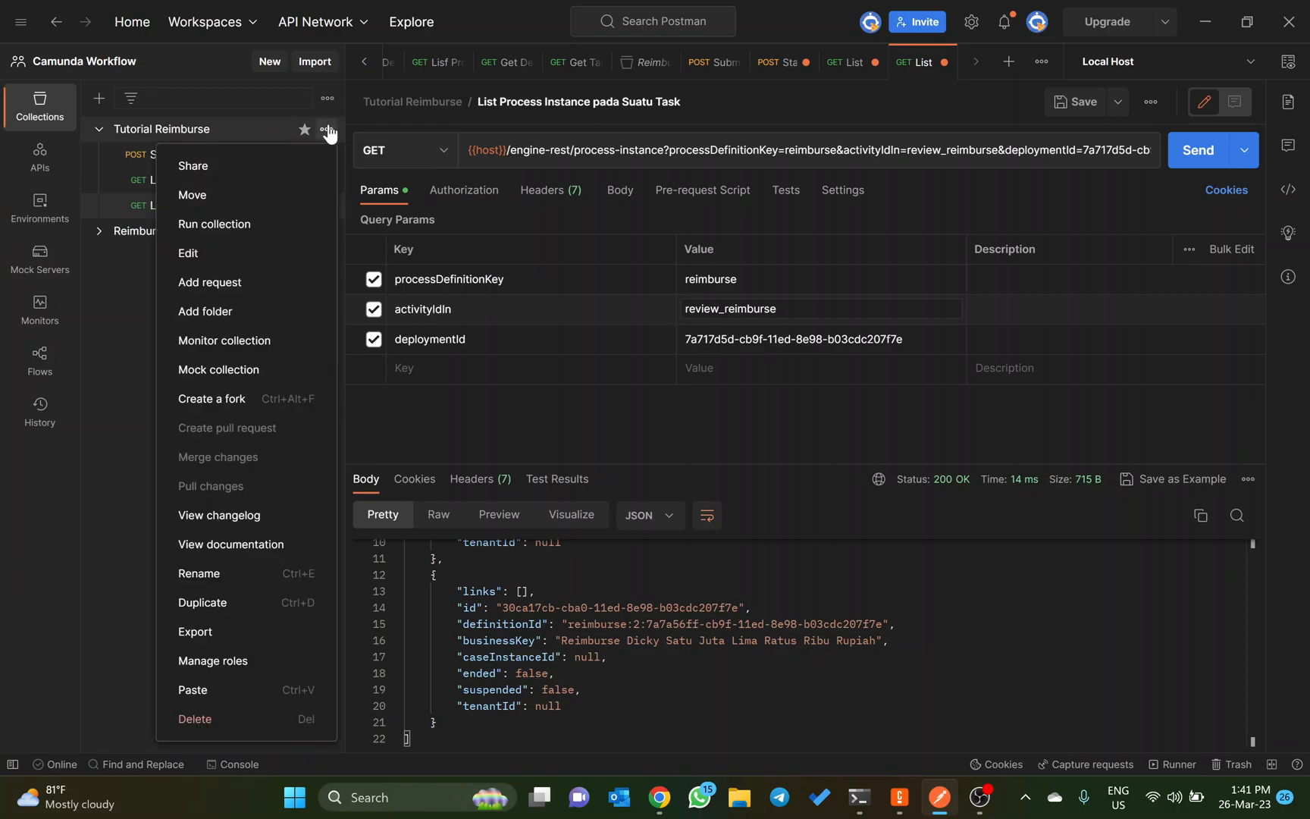
left_click(232, 284)
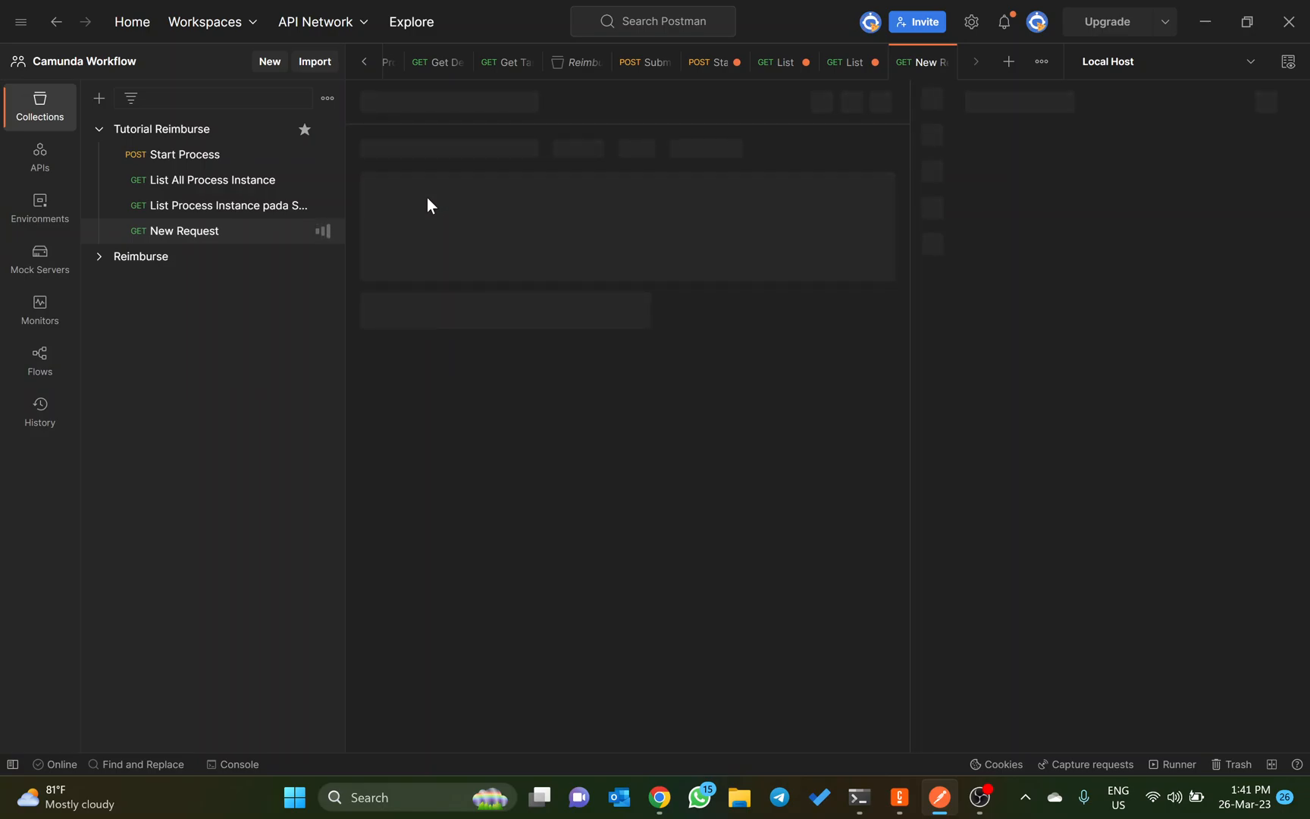
type("G")
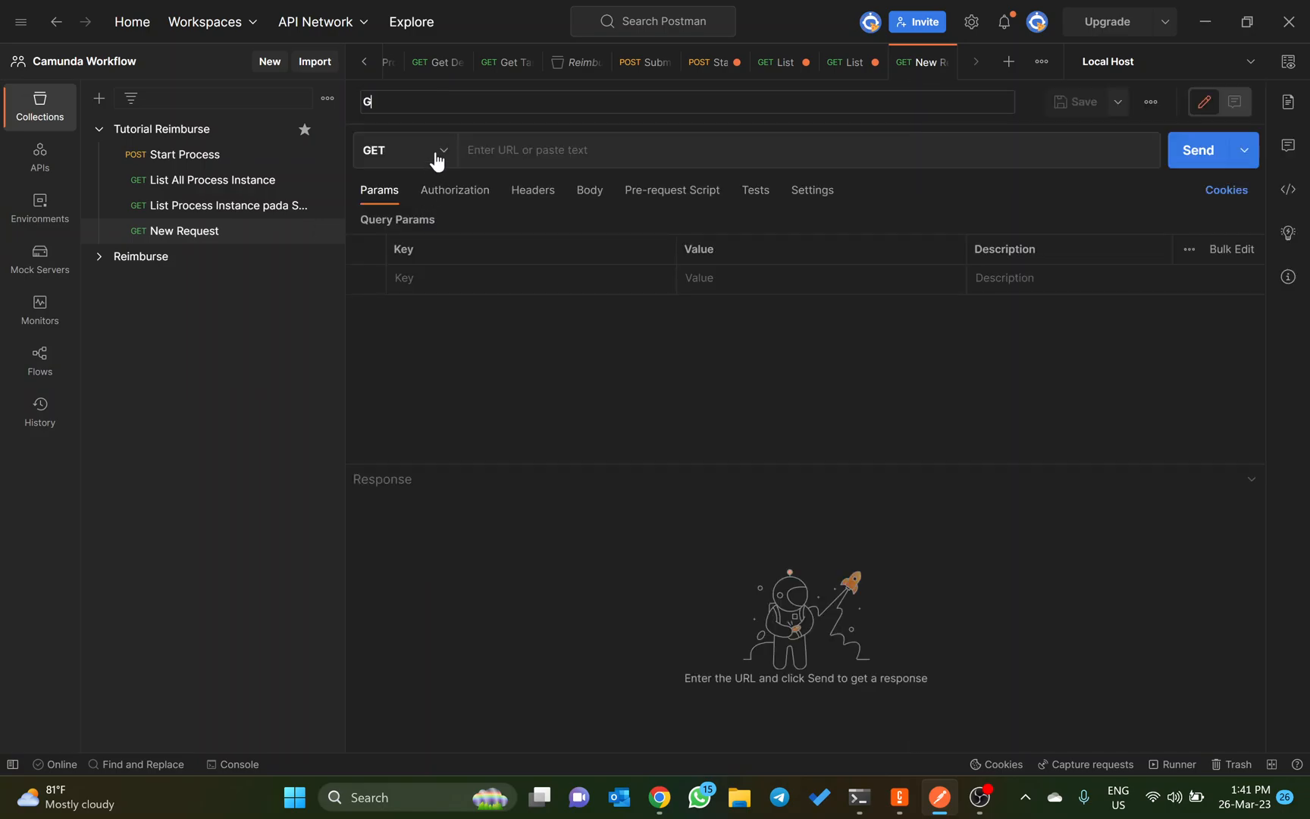
type("et Detail Variab")
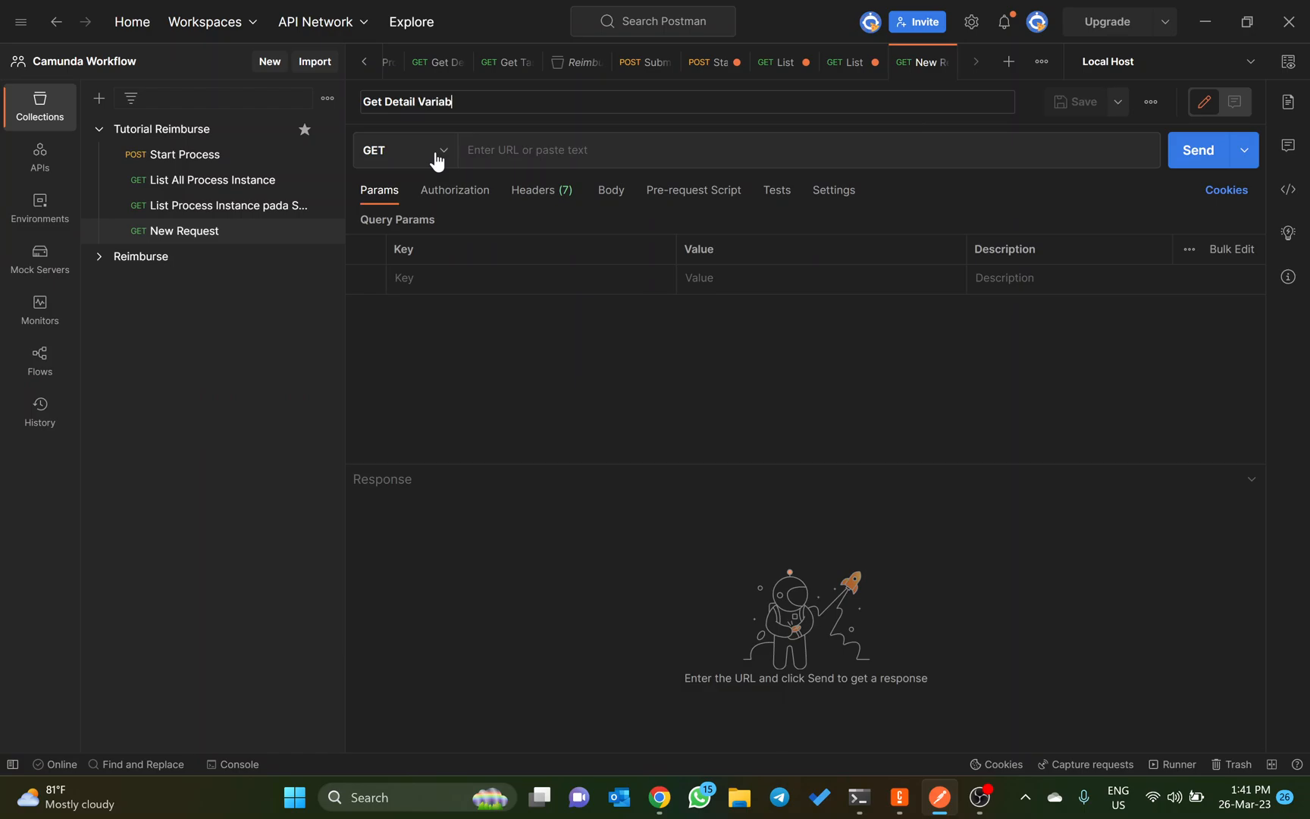
type("le")
left_click(525, 164)
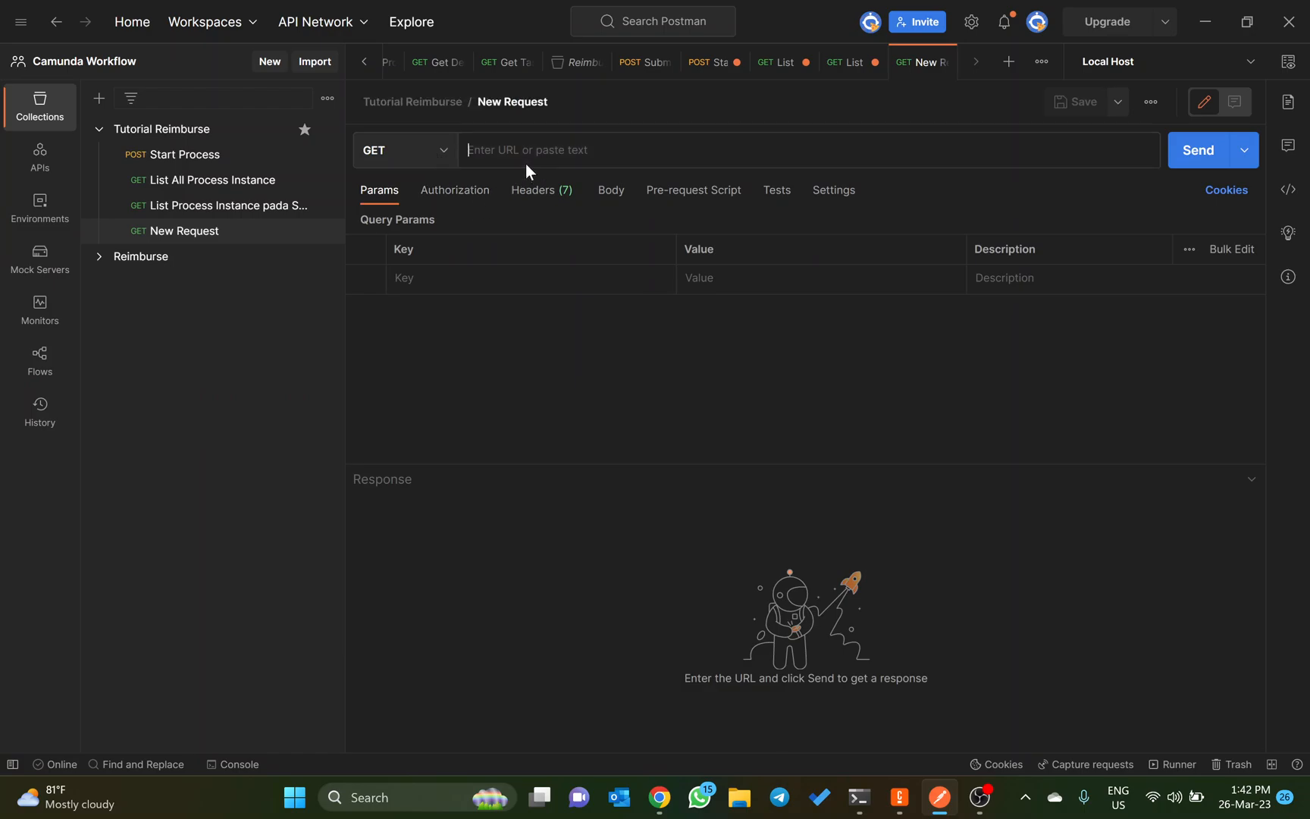
Step: Set the Get Detail Variable request URL to {{host}}/engine-rest/process-instance/:id/variables
type("{")
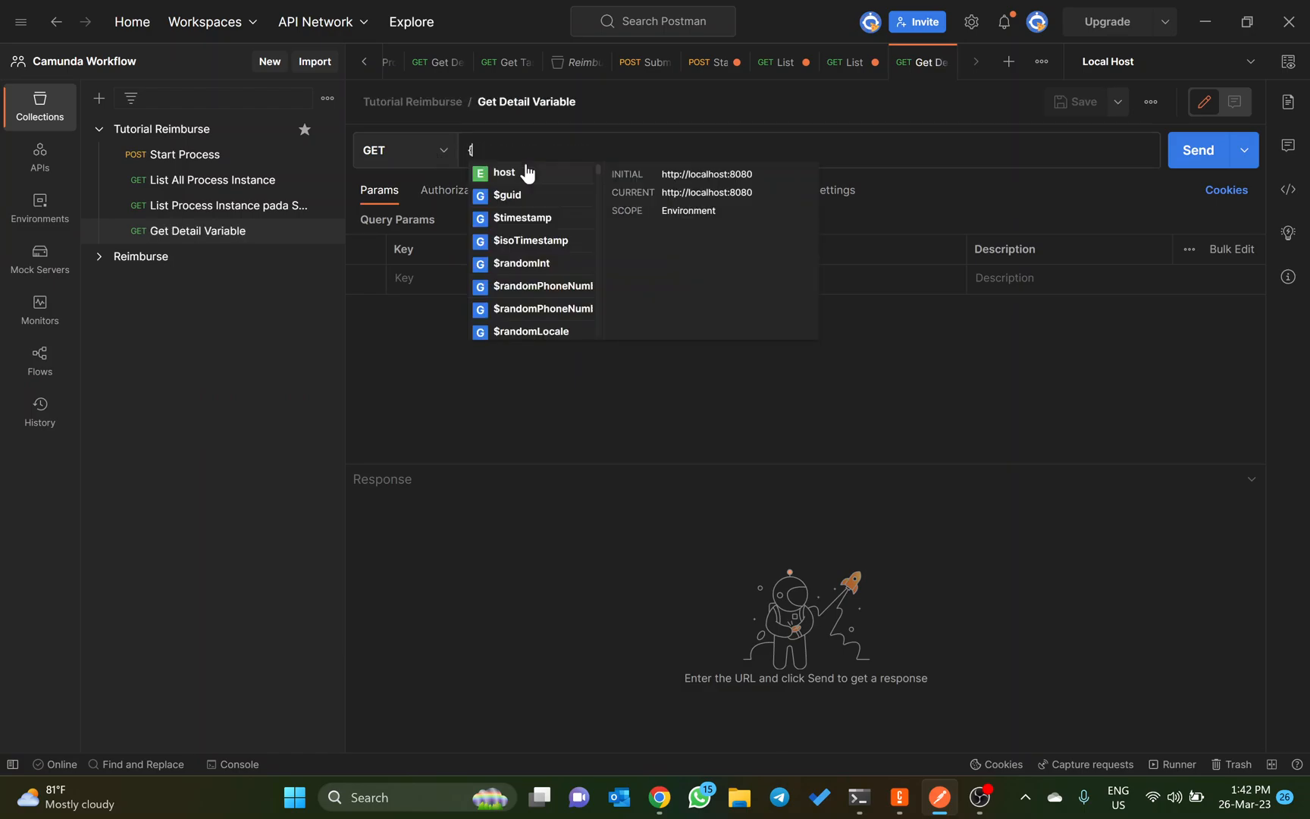
type("{hsp")
key("BackSpace")
key("BackSpace")
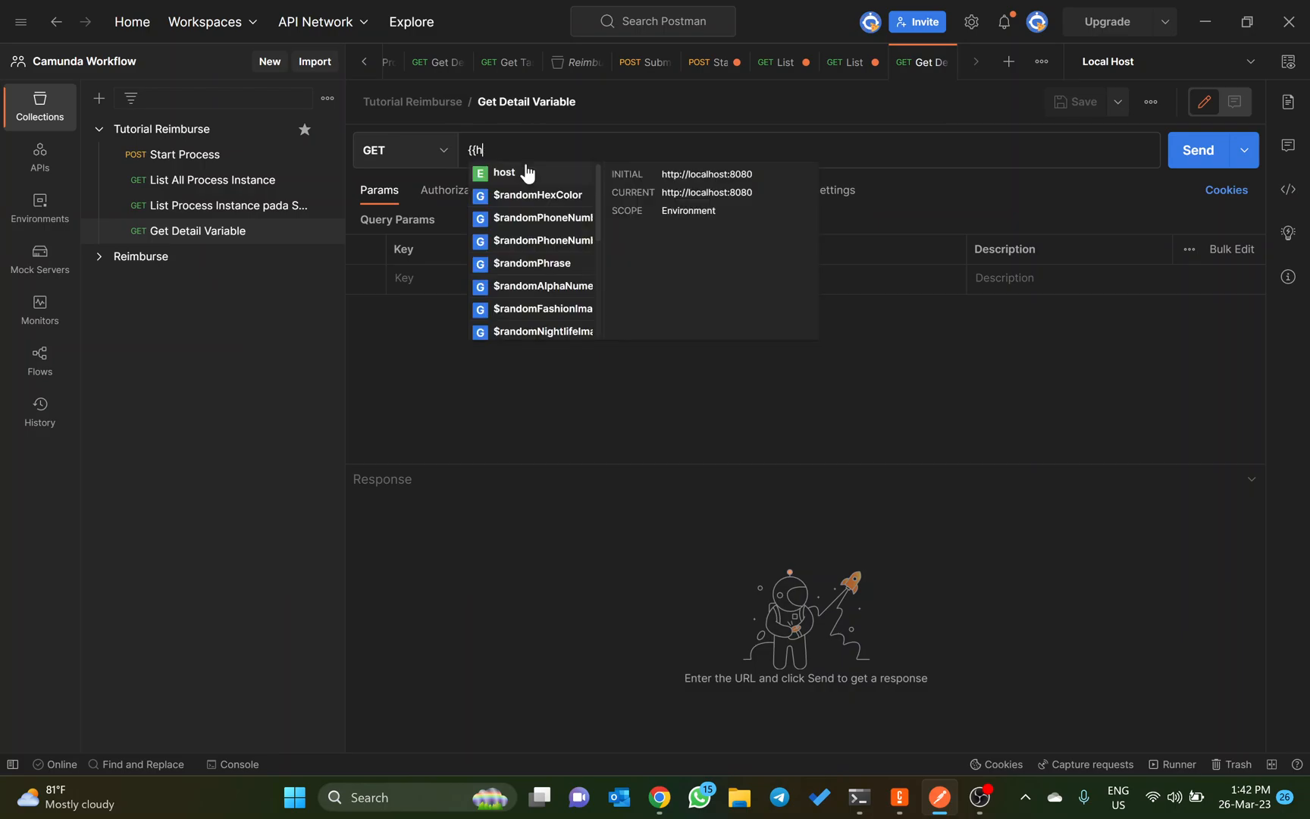
type("ost")
left_click(527, 173)
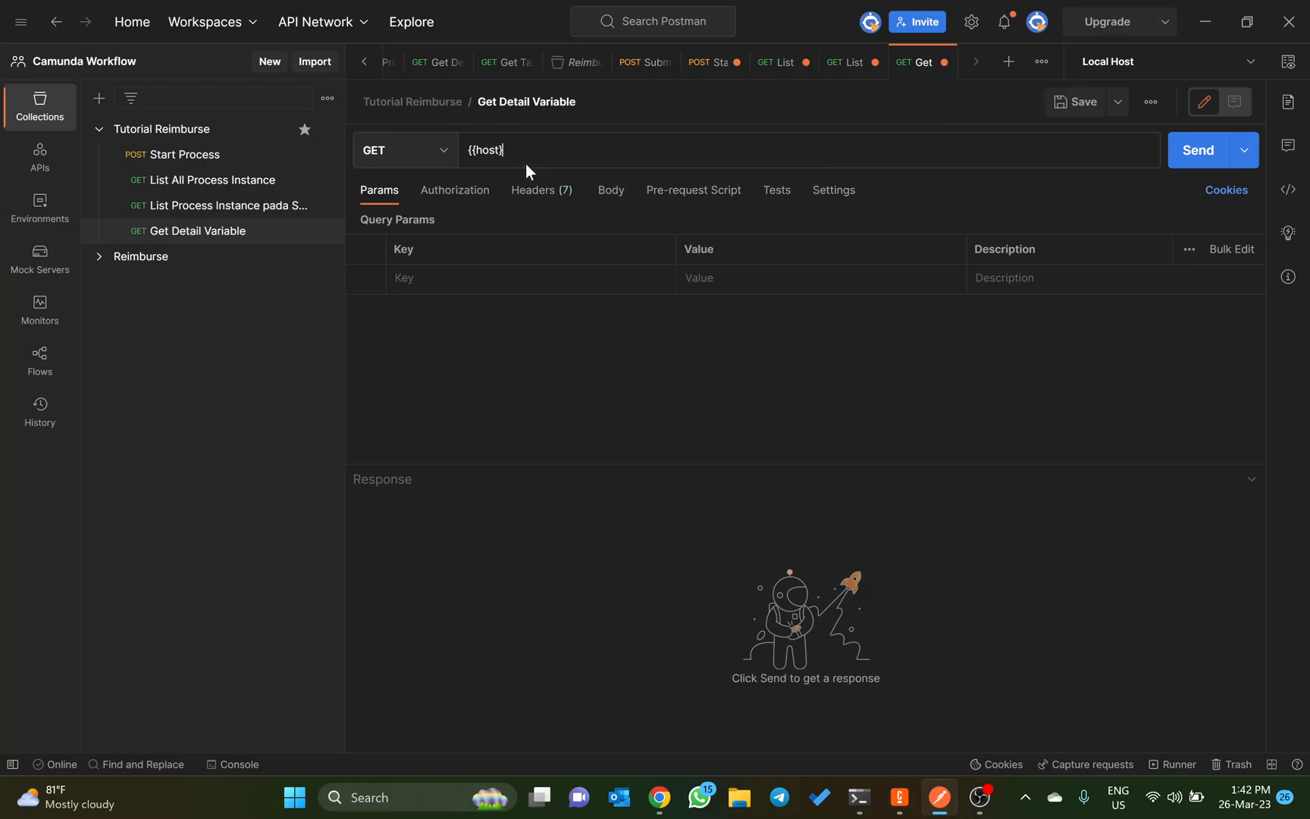
key("ctrl+v")
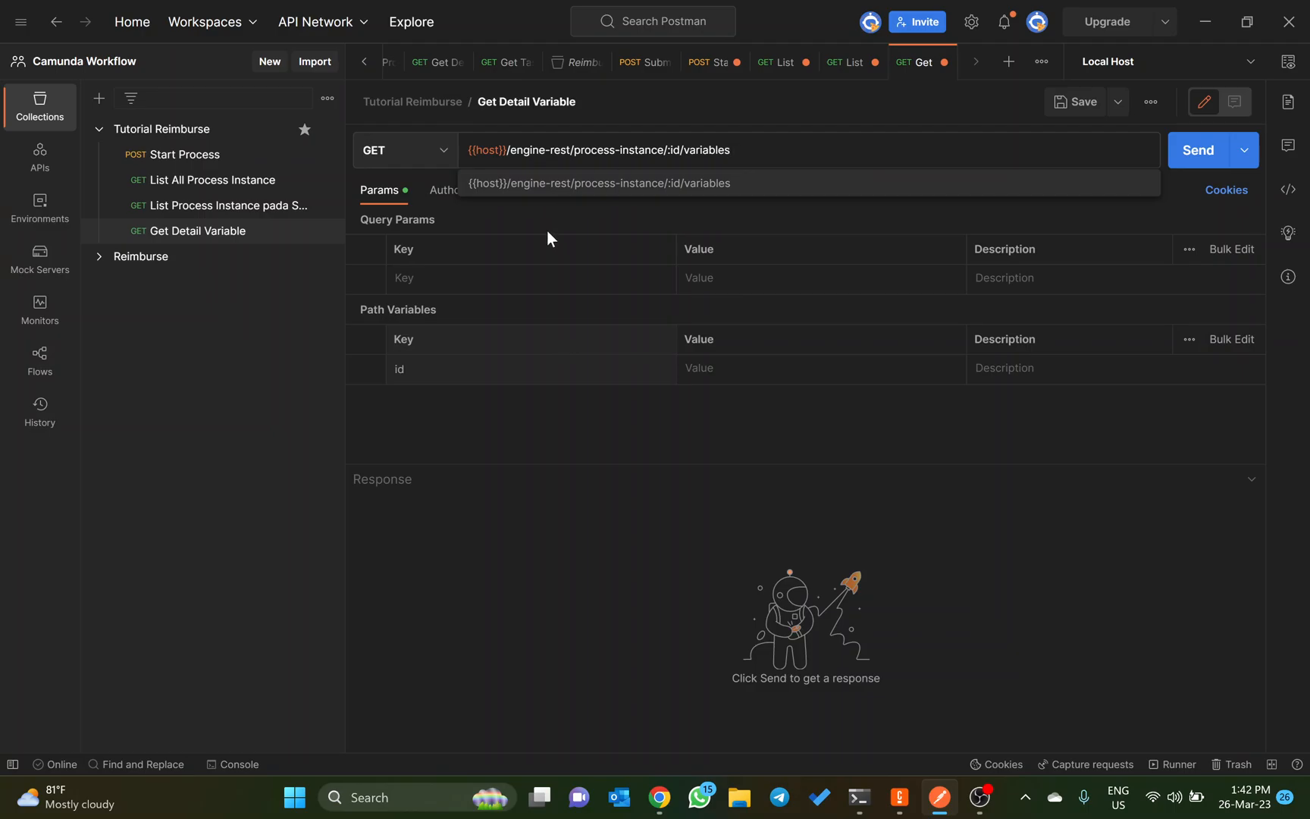
left_click(658, 153)
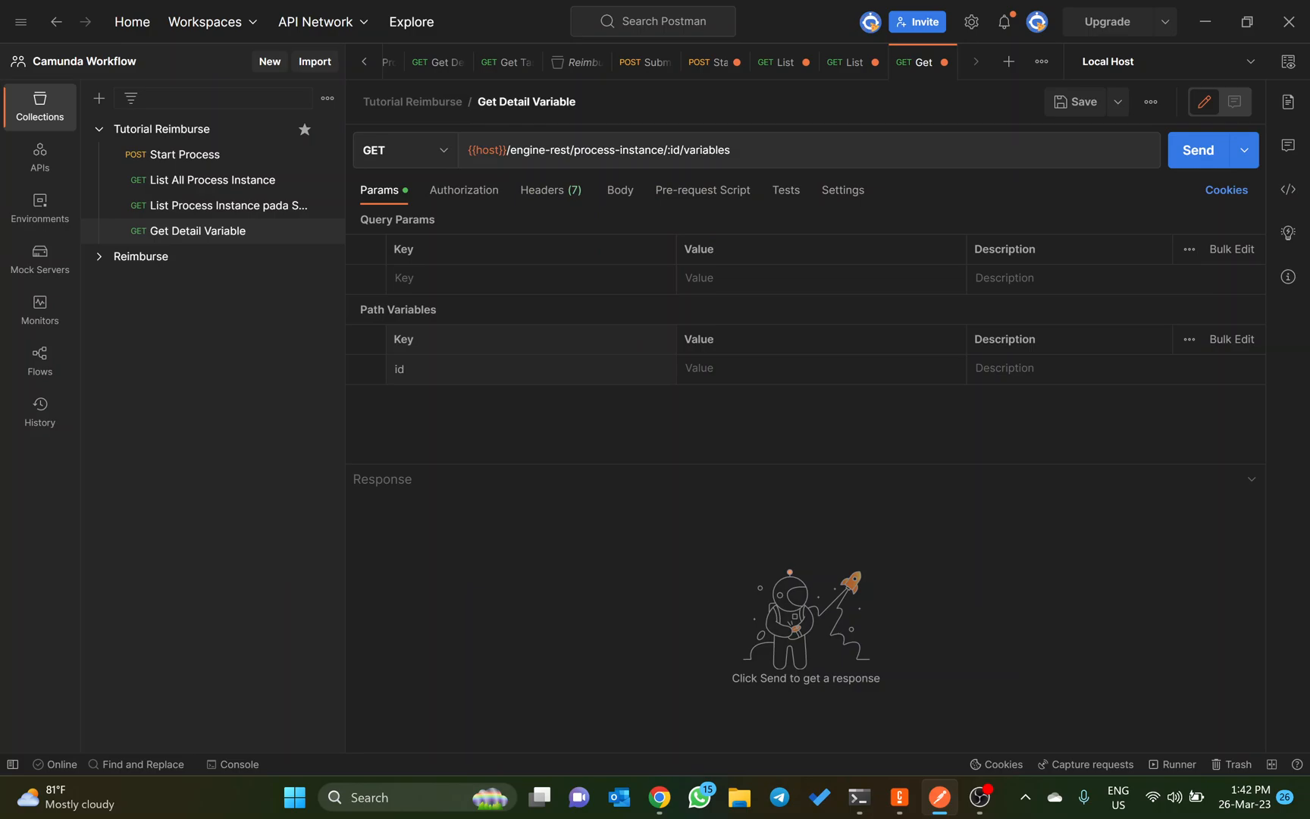
Step: Copy the first instance's id 19378c03-cba0-11ed-8e98-b03cdc207f7e from List Process Instance pada Suatu Task into Get Detail Variable's id path variable and send the request
left_click(242, 211)
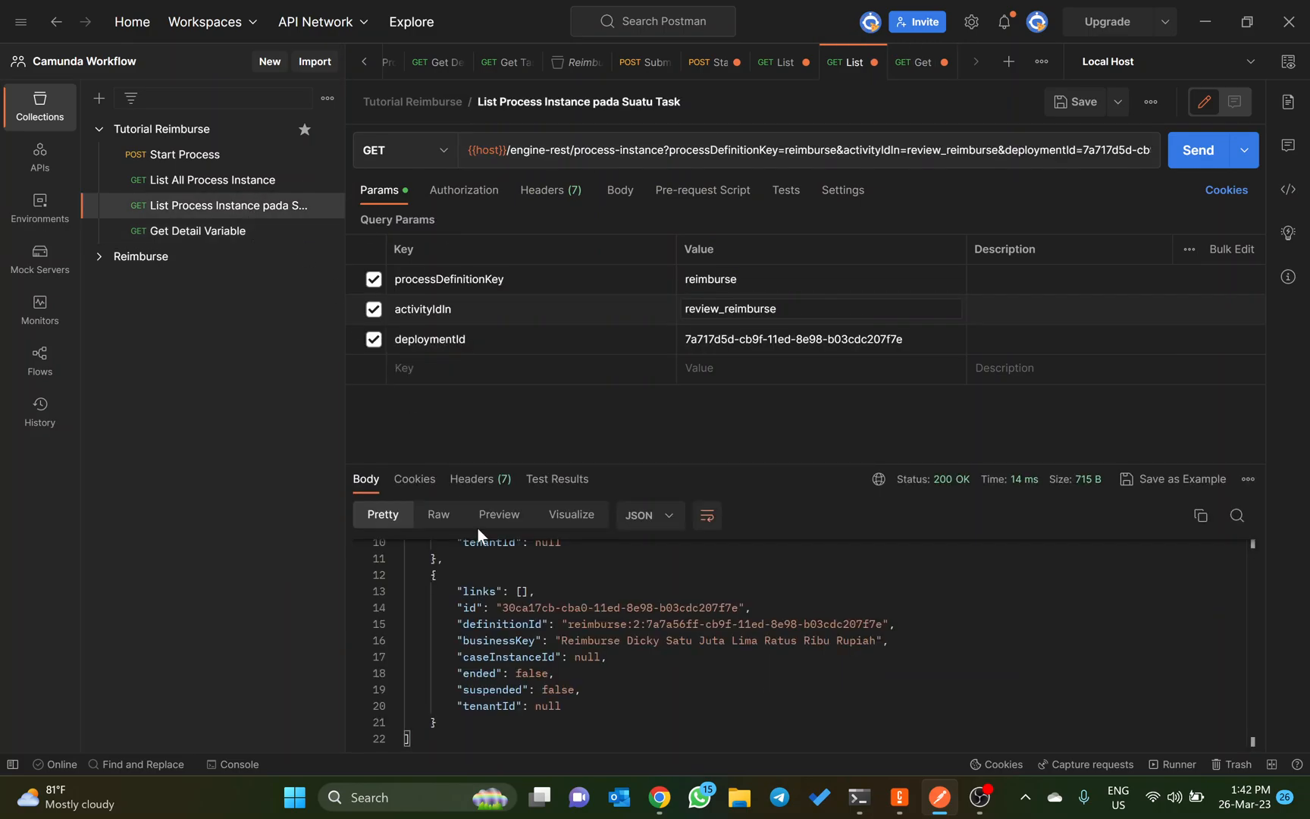
scroll(514, 597, "up", 3)
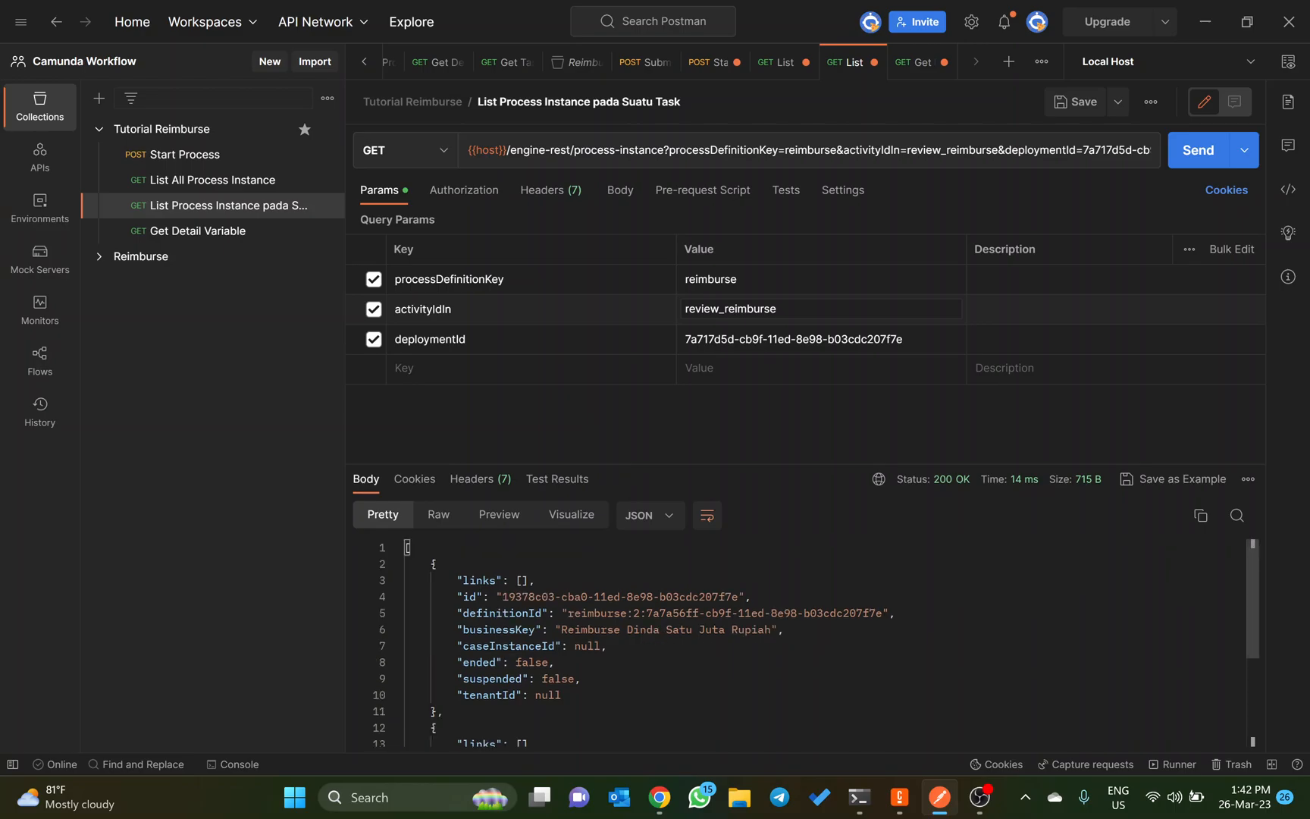
left_click_drag(502, 597, 737, 596)
key("ctrl+c")
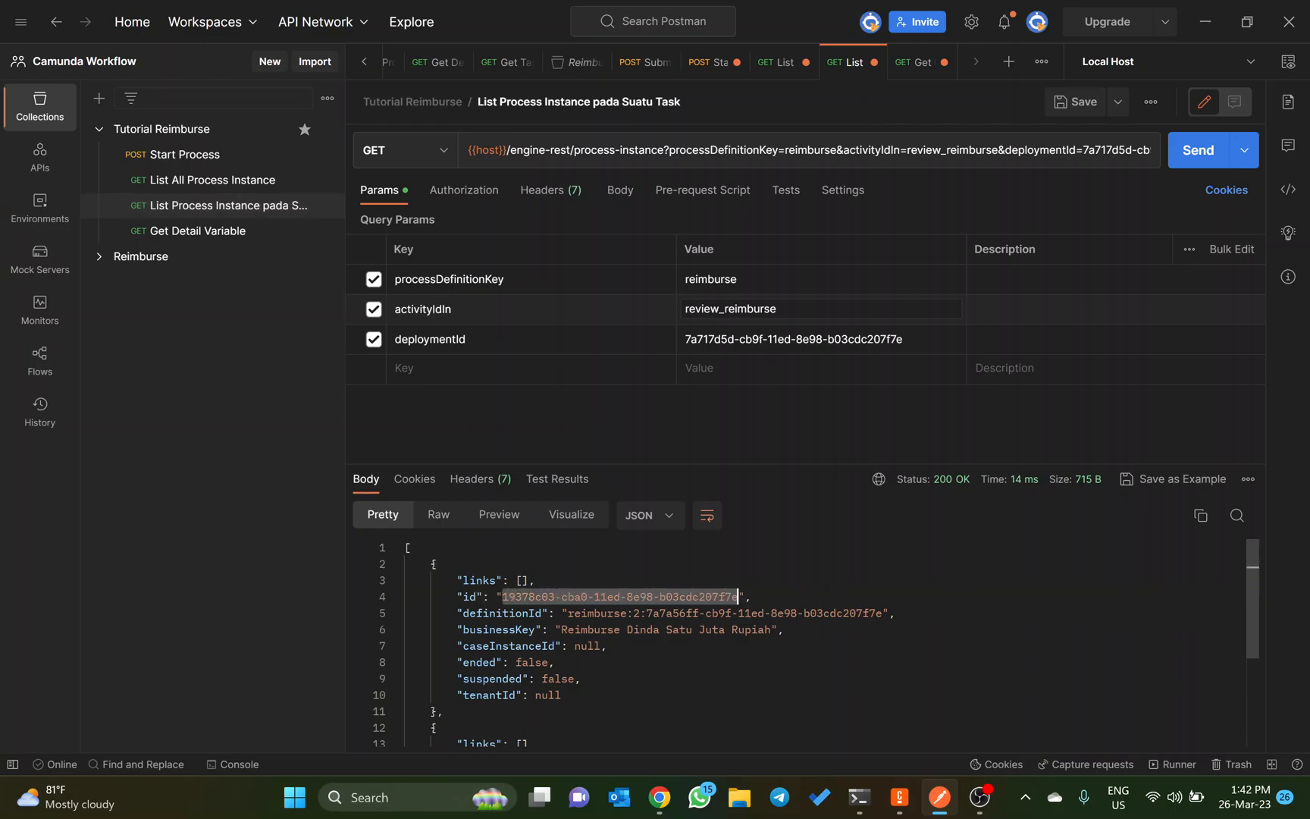
left_click(226, 232)
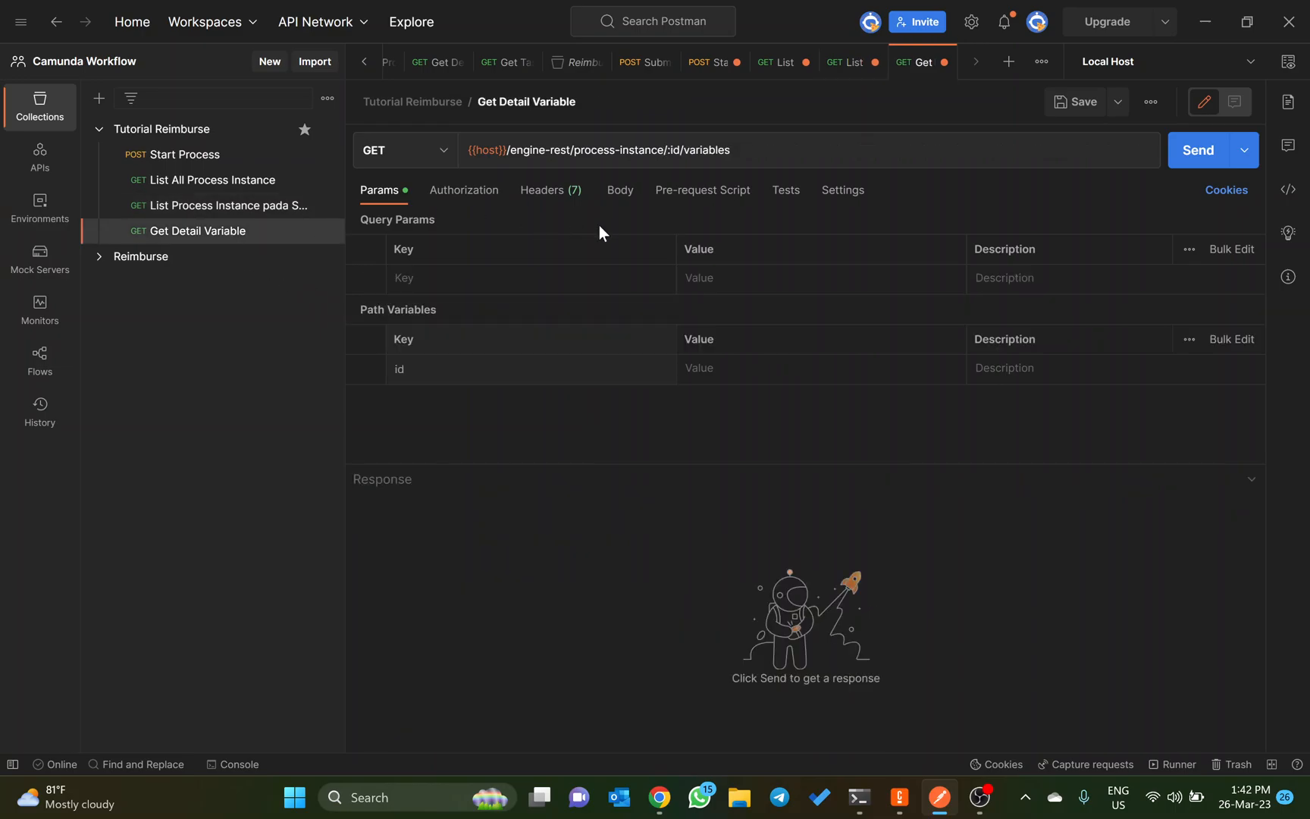
left_click(722, 365)
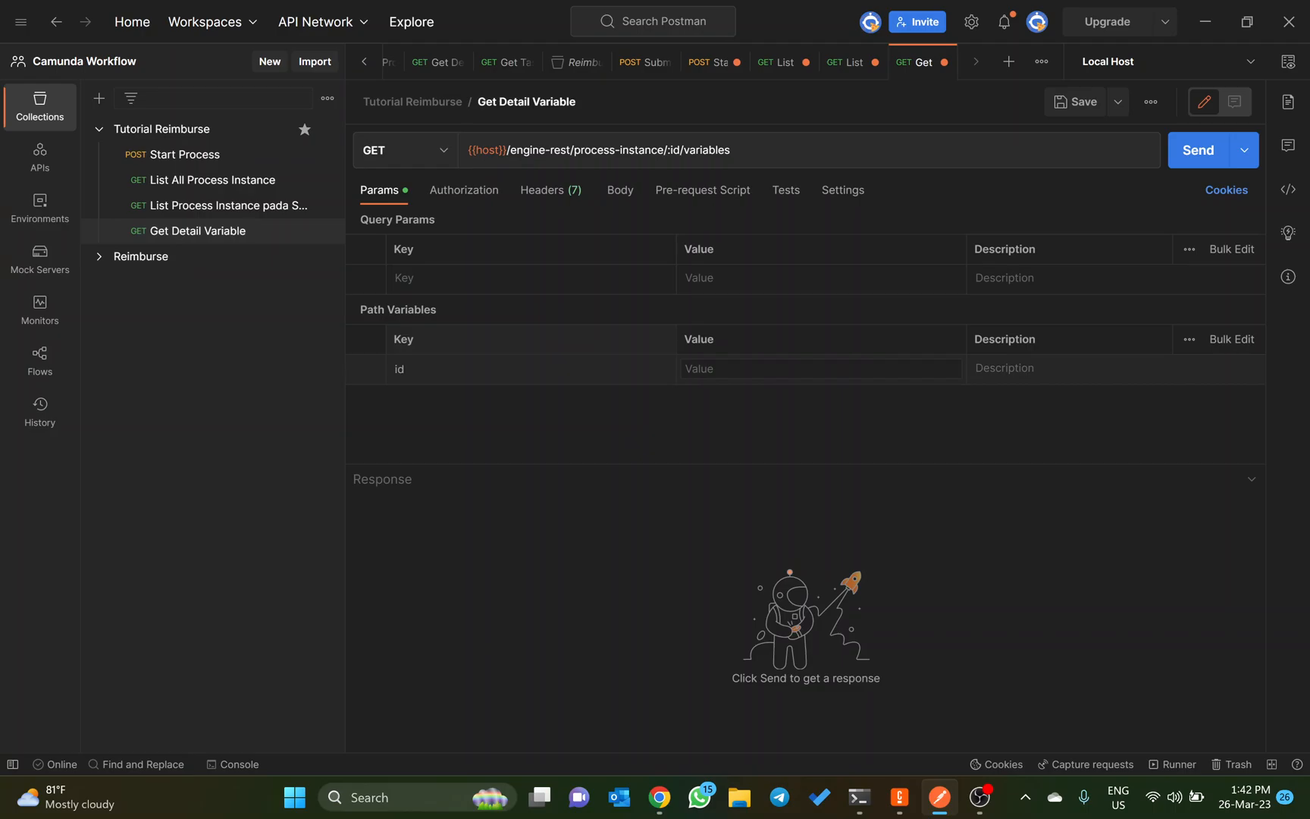
key("ctrl+v")
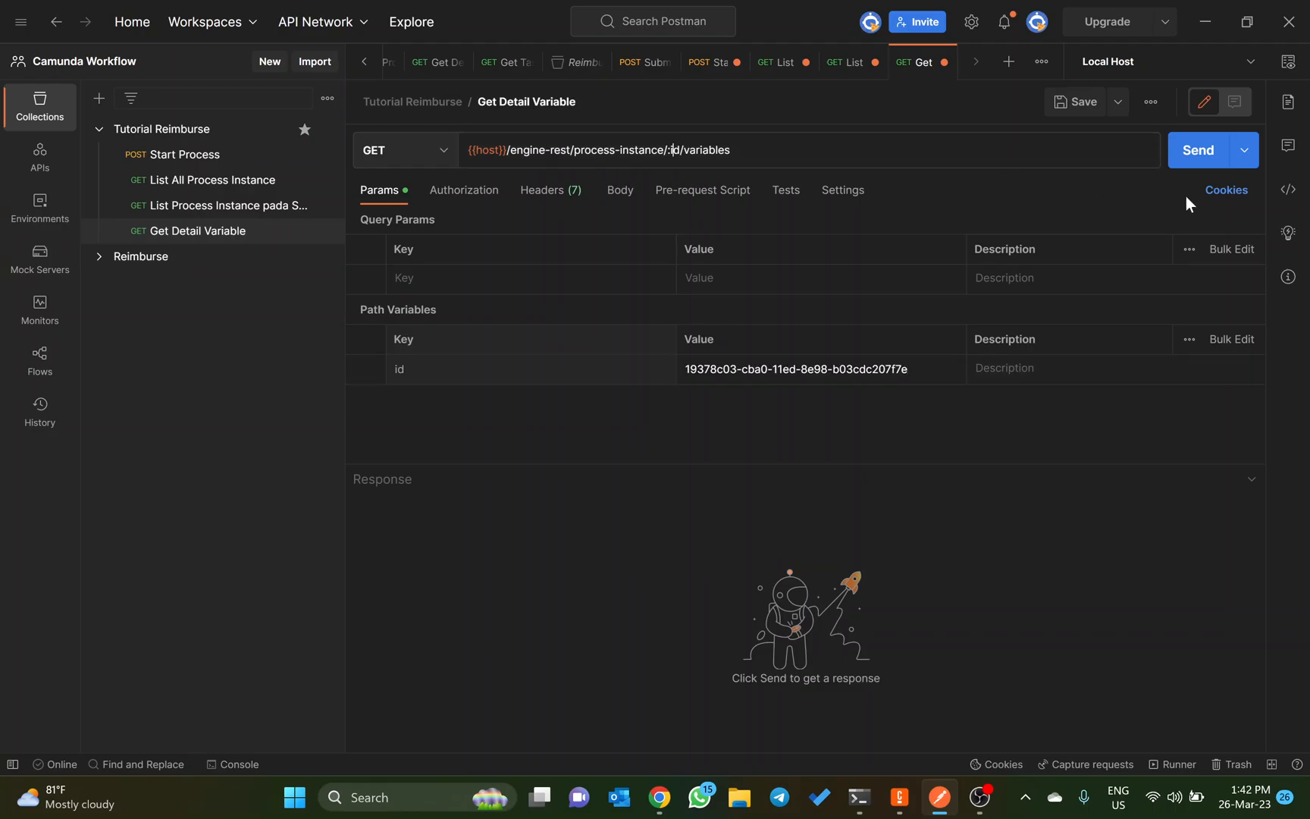
left_click(1188, 153)
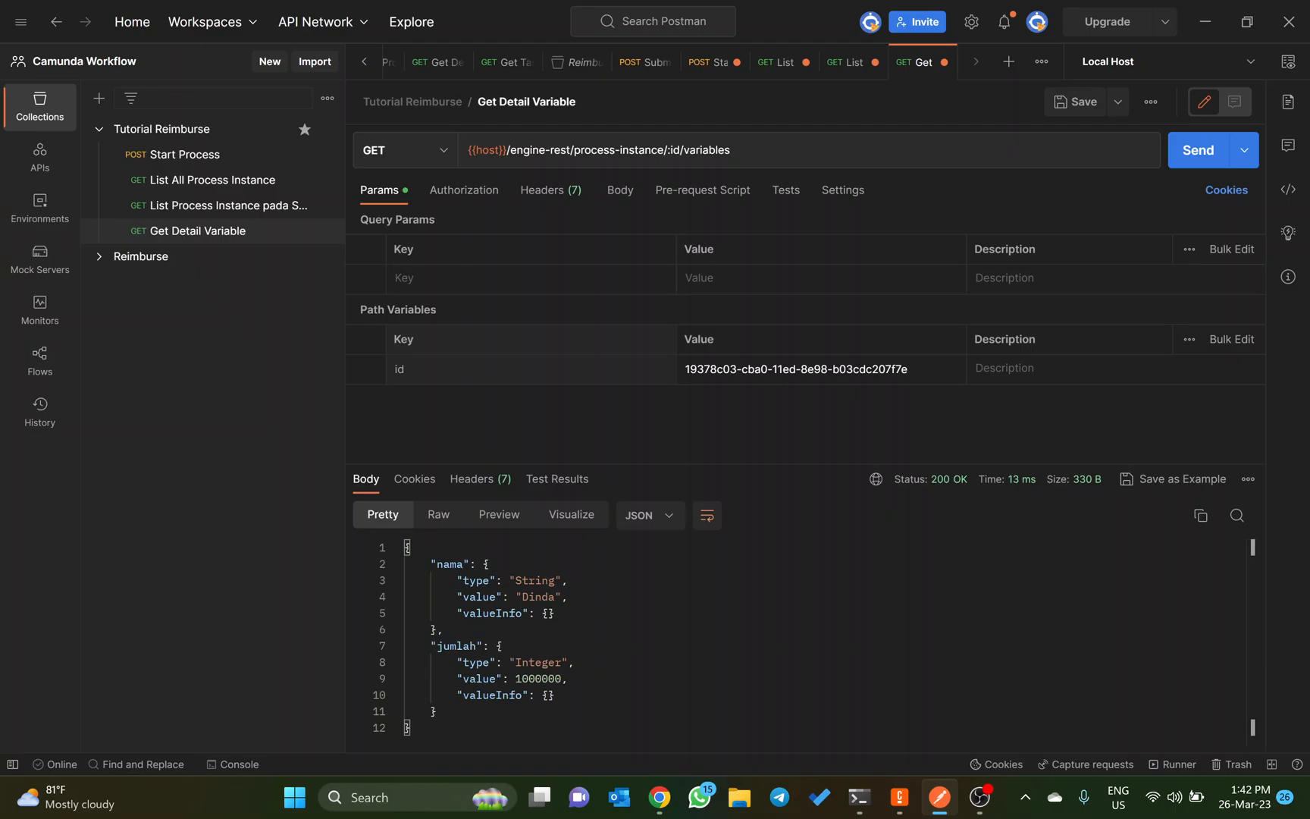
Step: Check the Get Detail Process Instance endpoint in the Dynalist notes and return to Postman
key("alt+Tab")
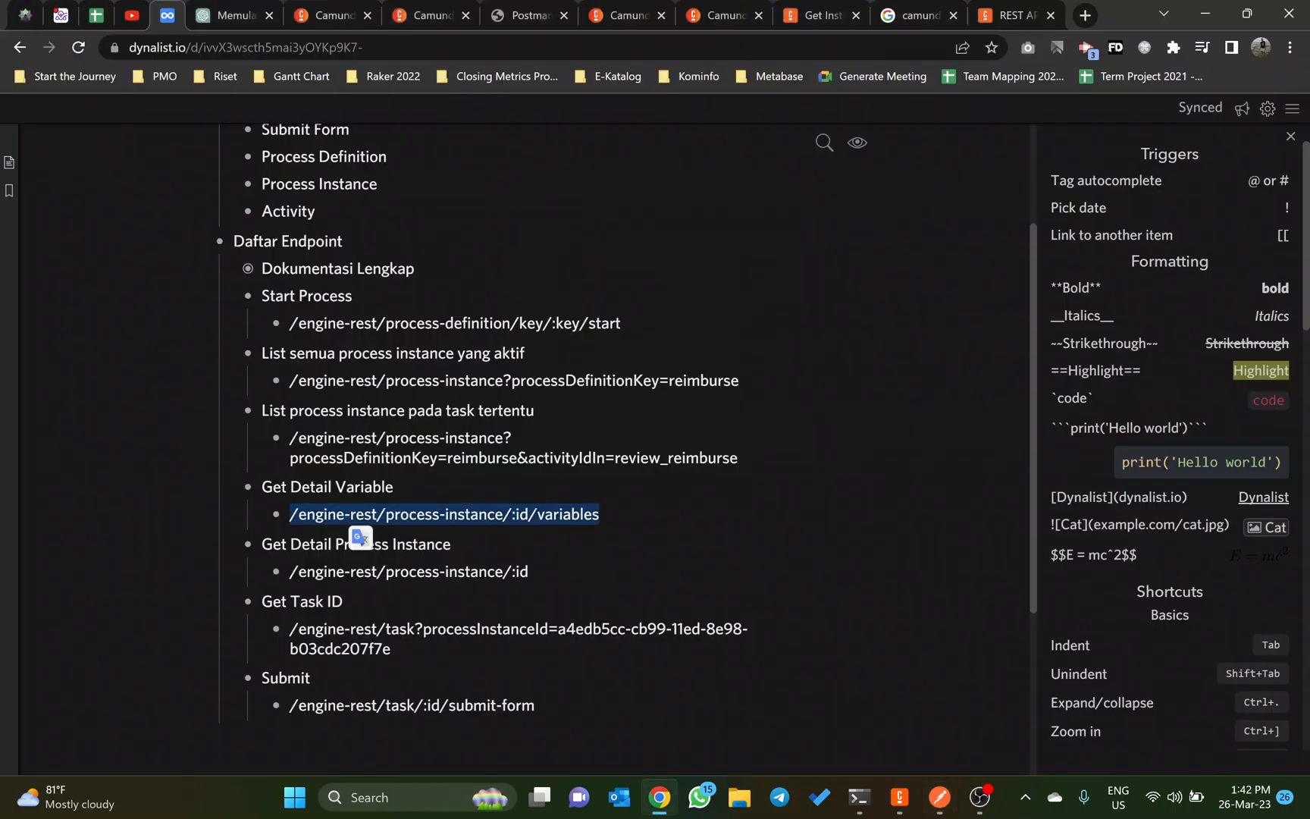
left_click(443, 543)
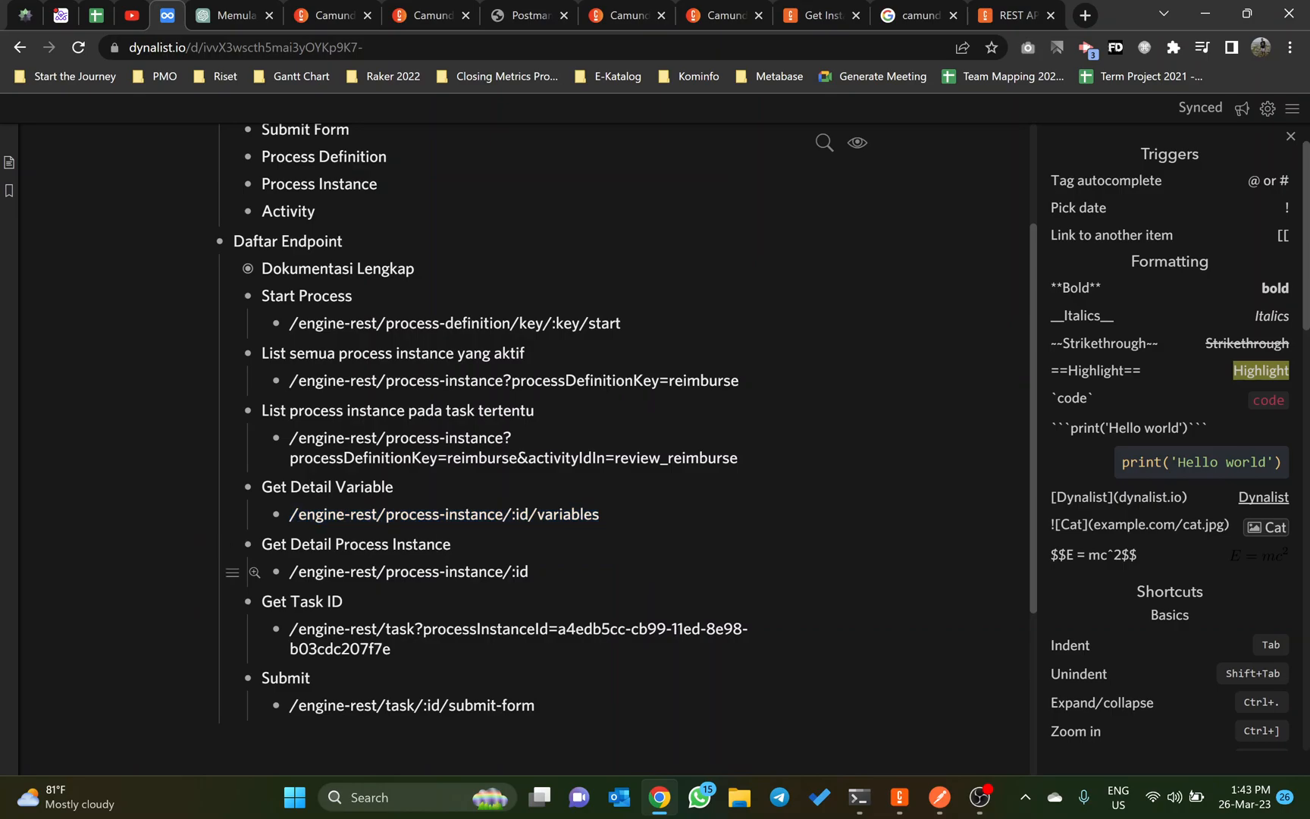
key("alt+Tab")
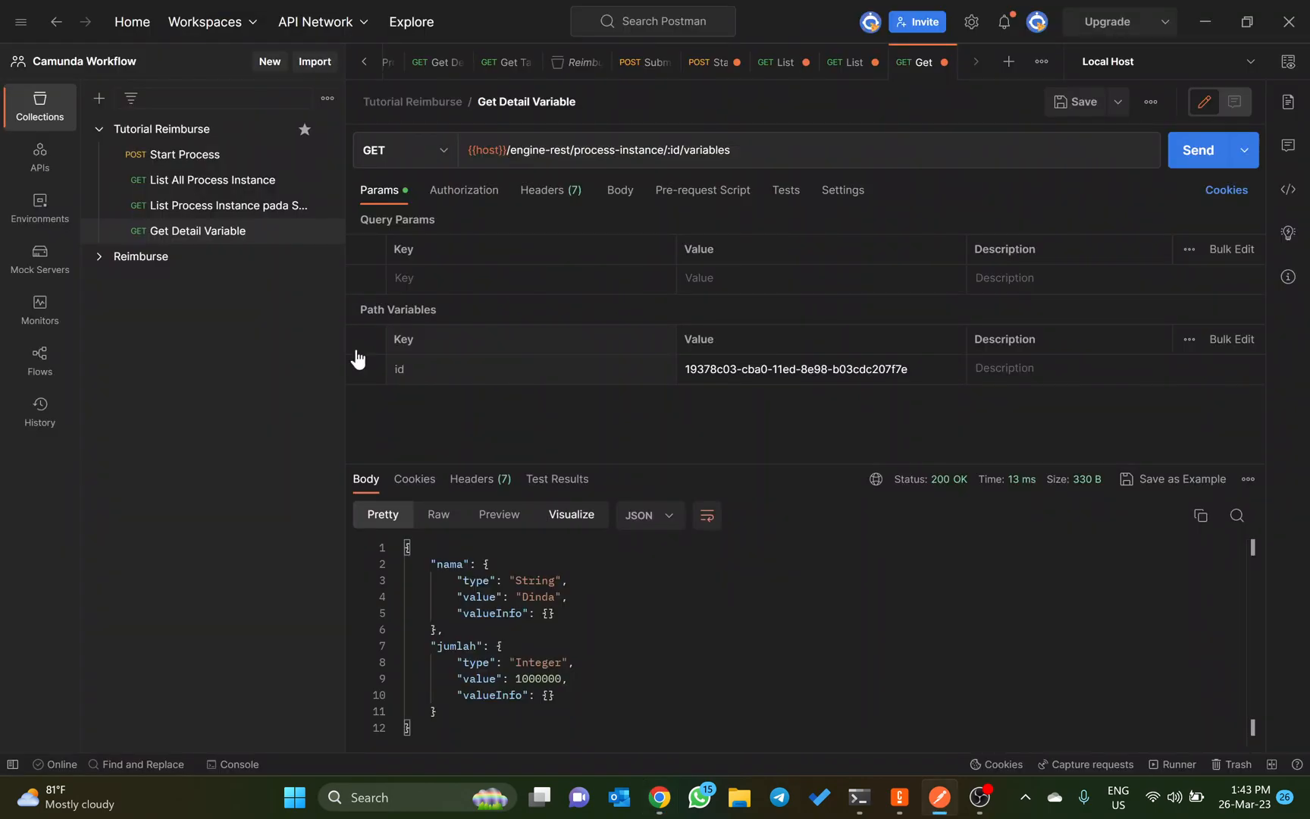
Step: Duplicate the Get Detail Variable request in the Tutorial Reimburse collection and open the copy
left_click(242, 240)
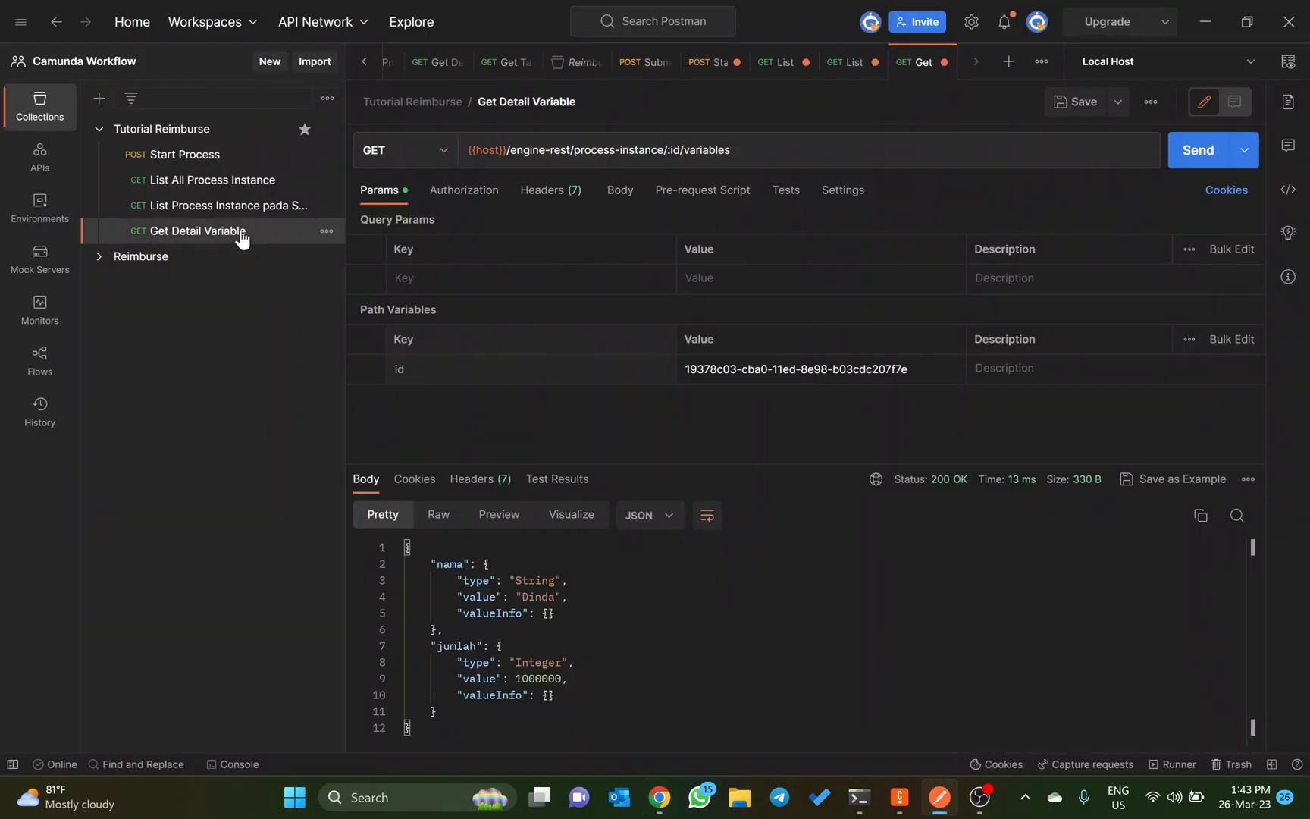
left_click(325, 231)
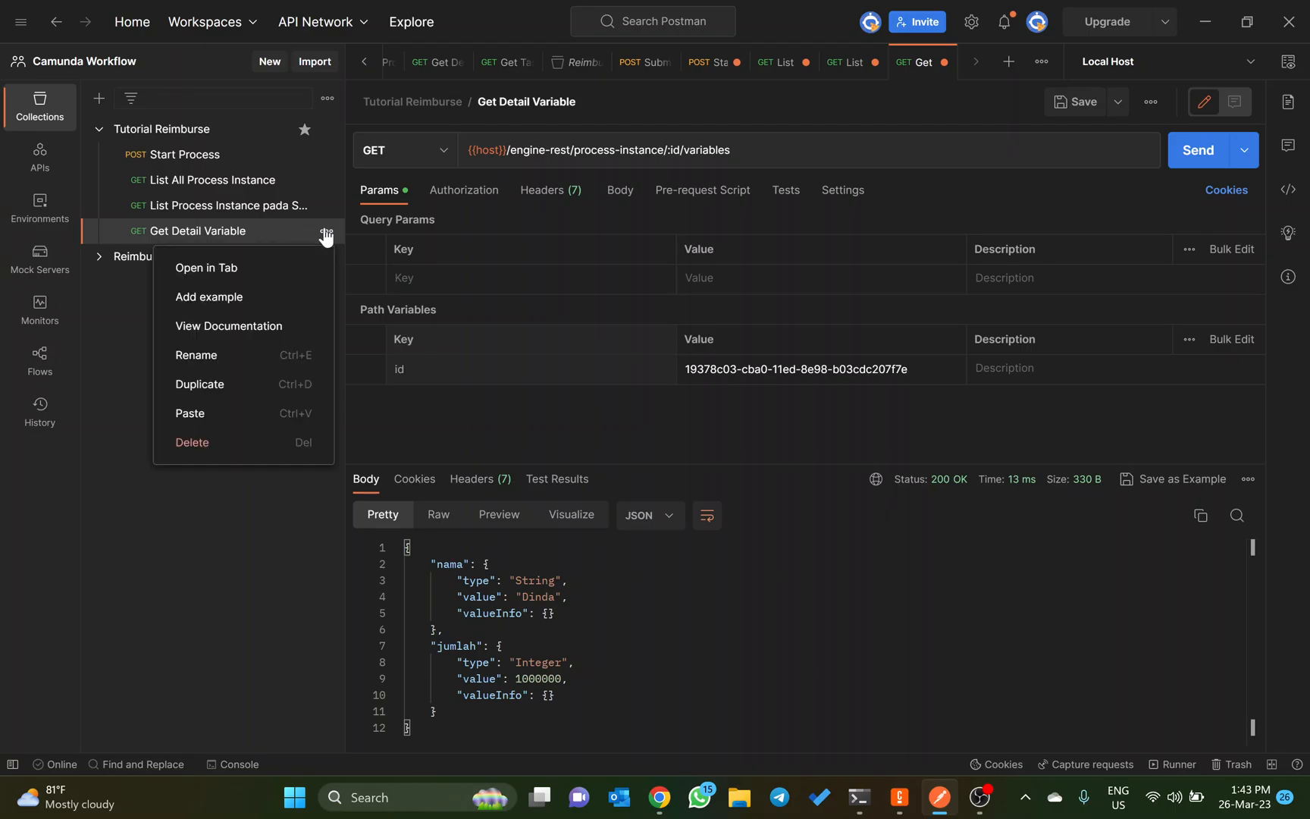
left_click(210, 385)
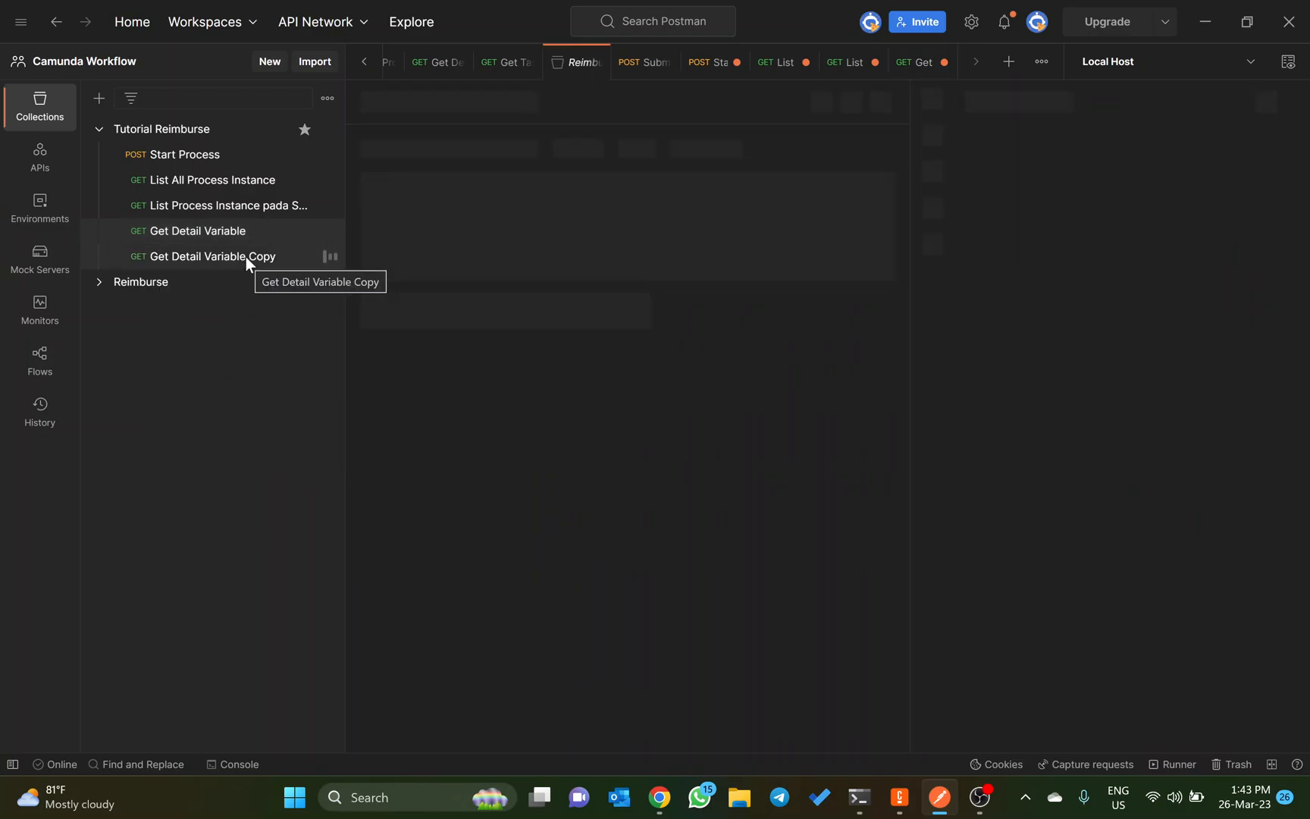
left_click(246, 256)
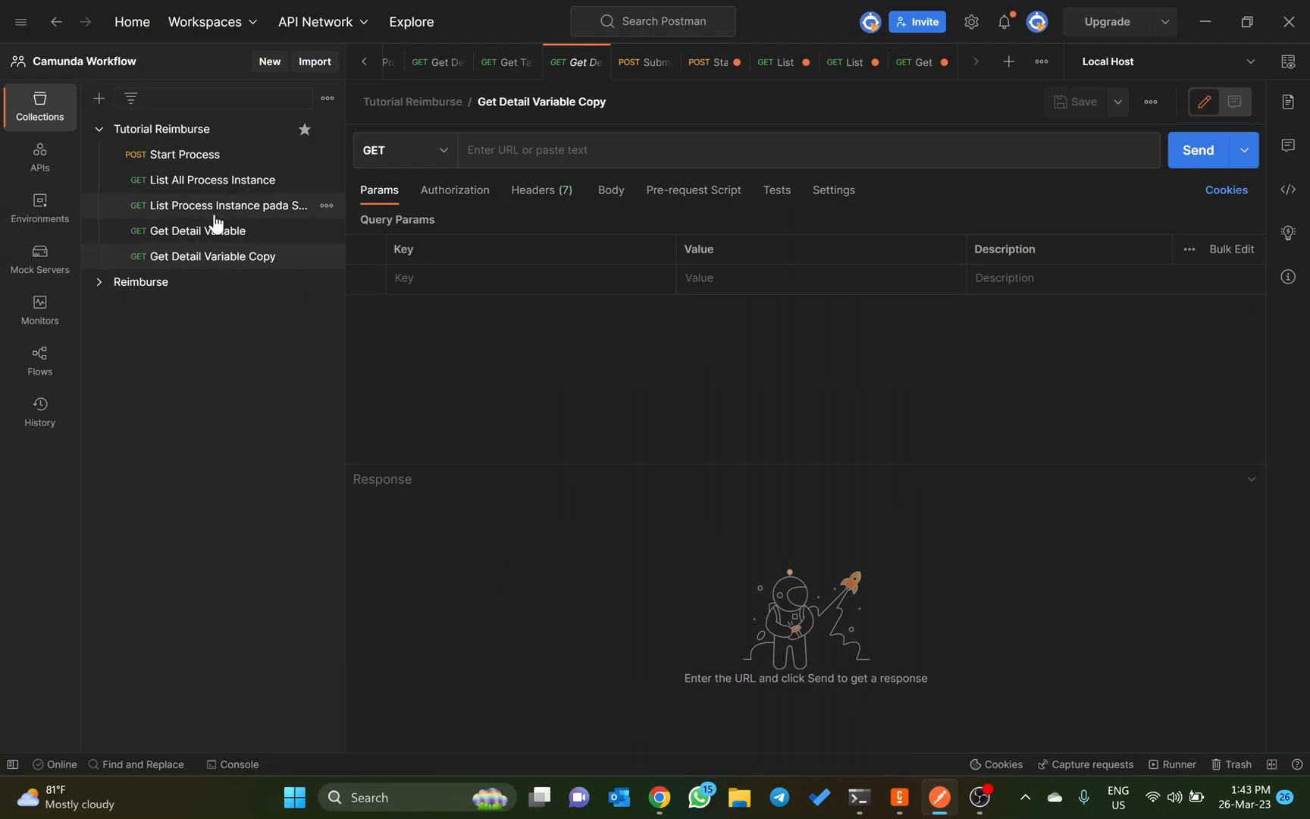
left_click(230, 260)
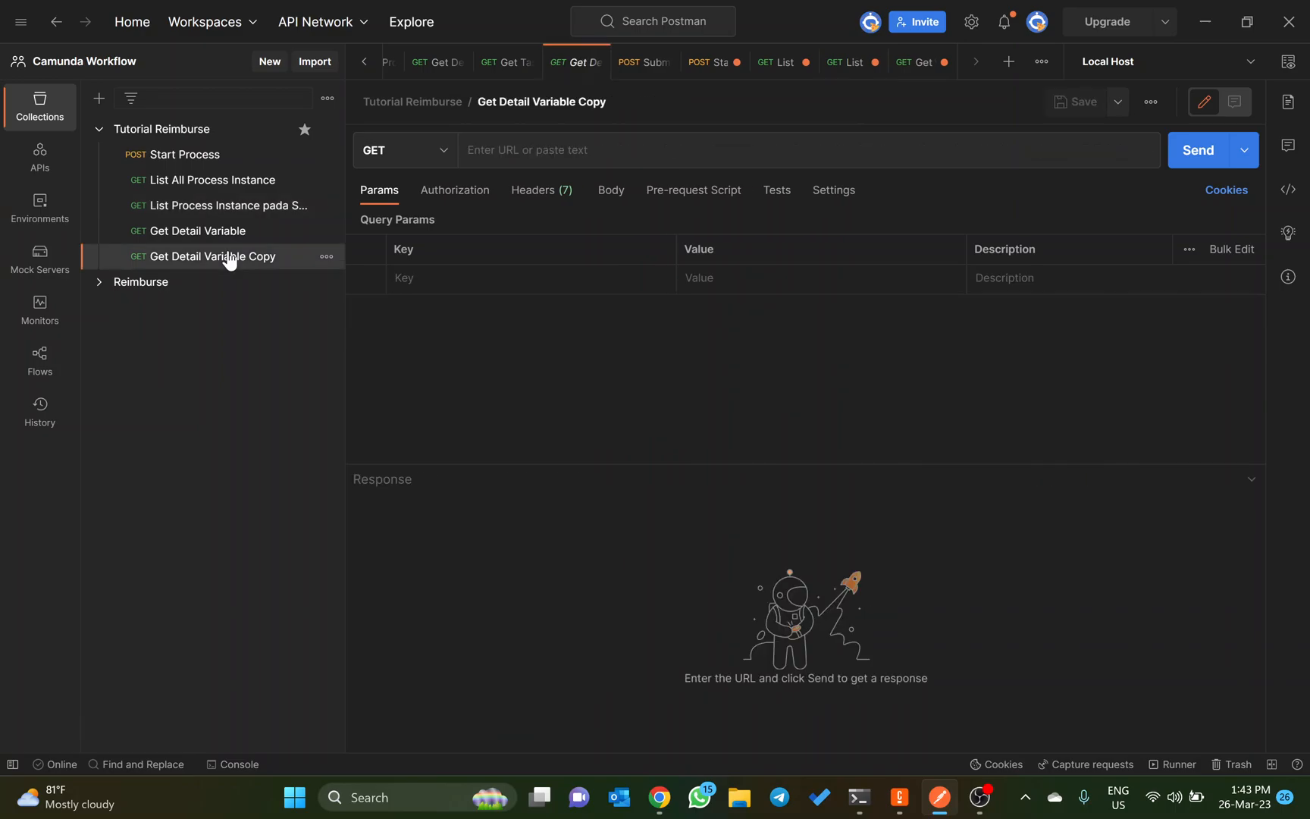
Step: Copy Get Detail Variable's URL into the duplicated request and shorten it to {{host}}/engine-rest/process-instance/:id
left_click(220, 238)
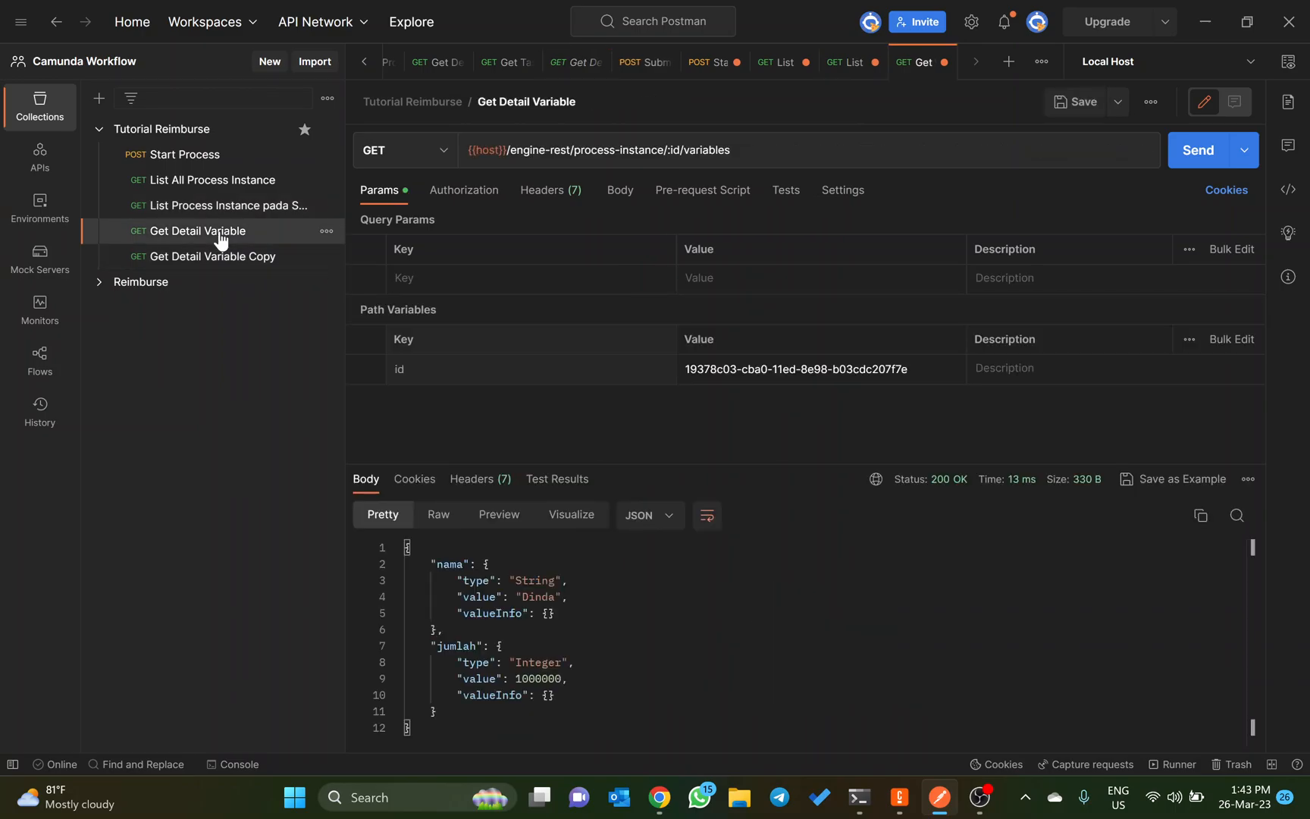
left_click(234, 260)
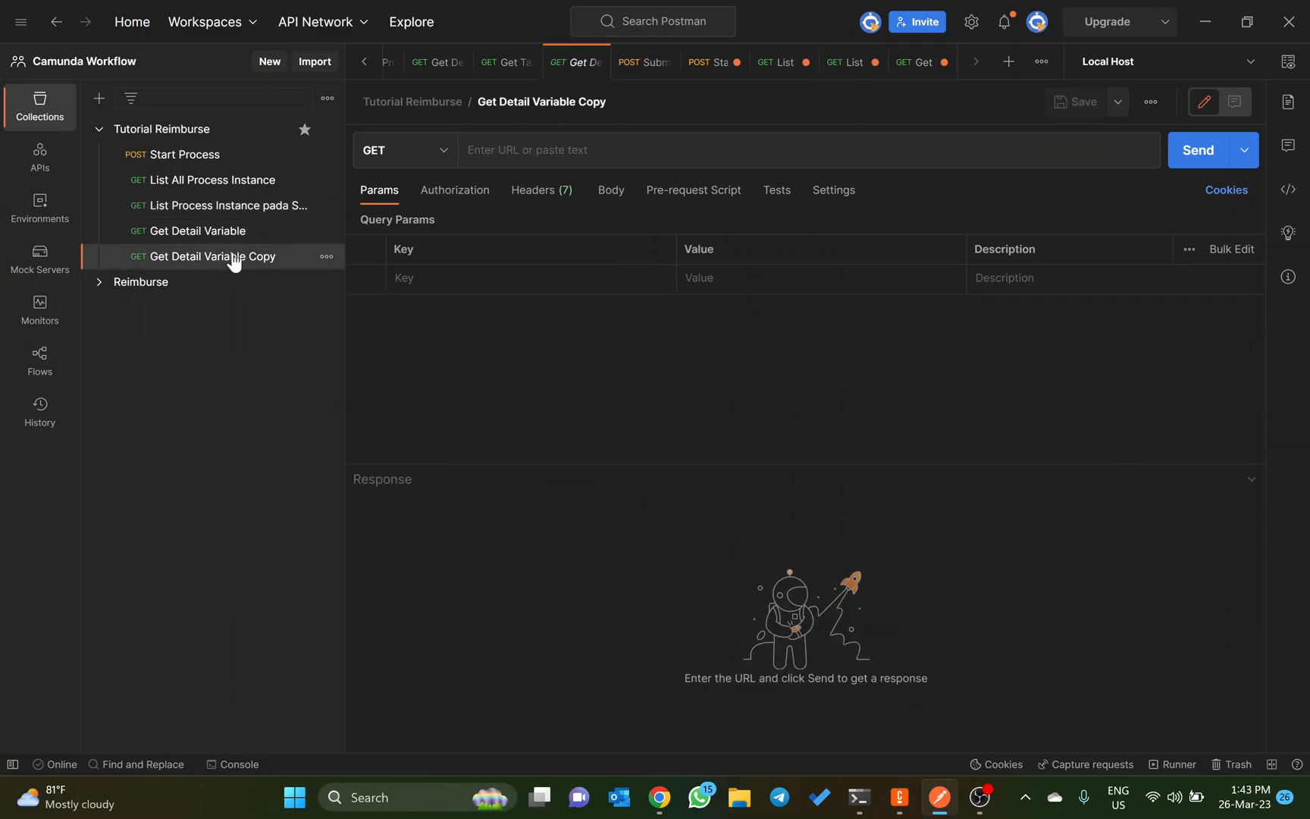
left_click(226, 235)
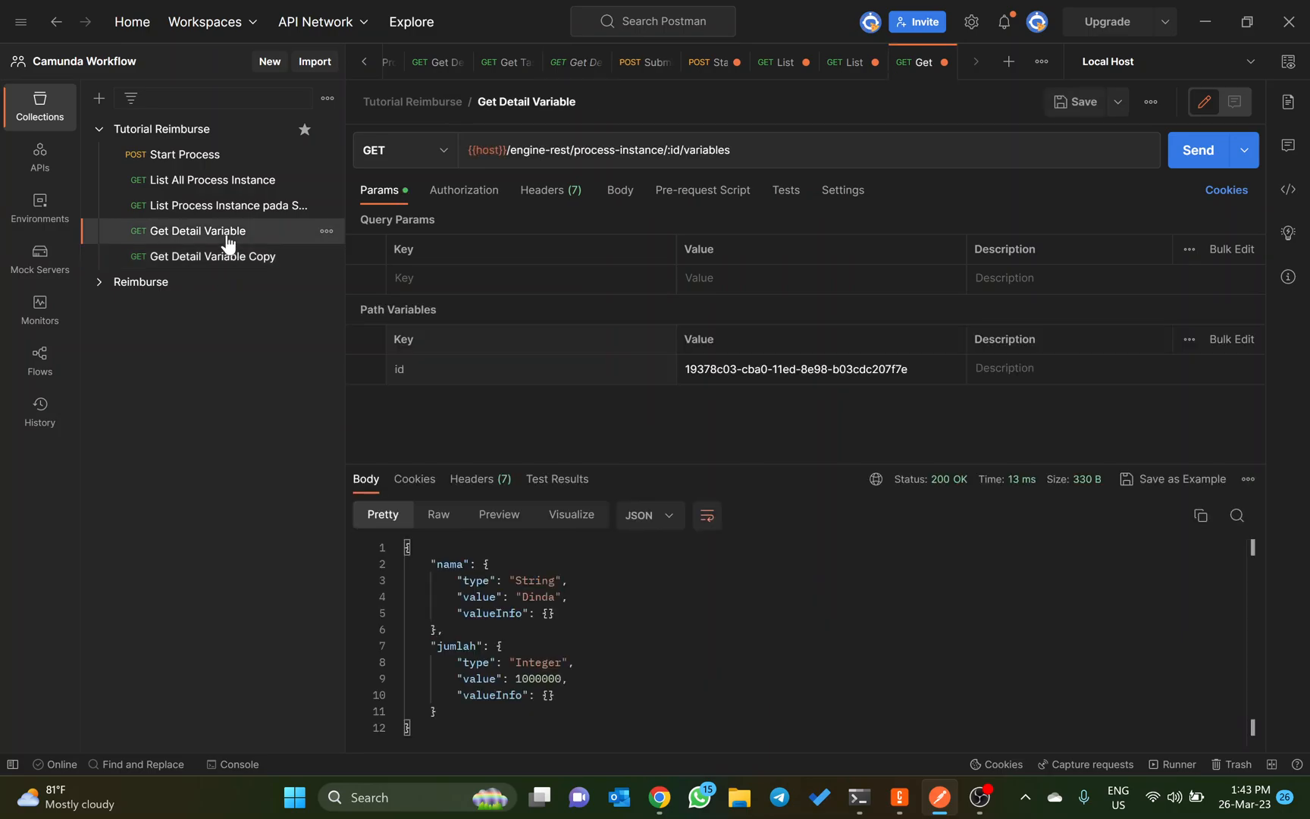
left_click(558, 150)
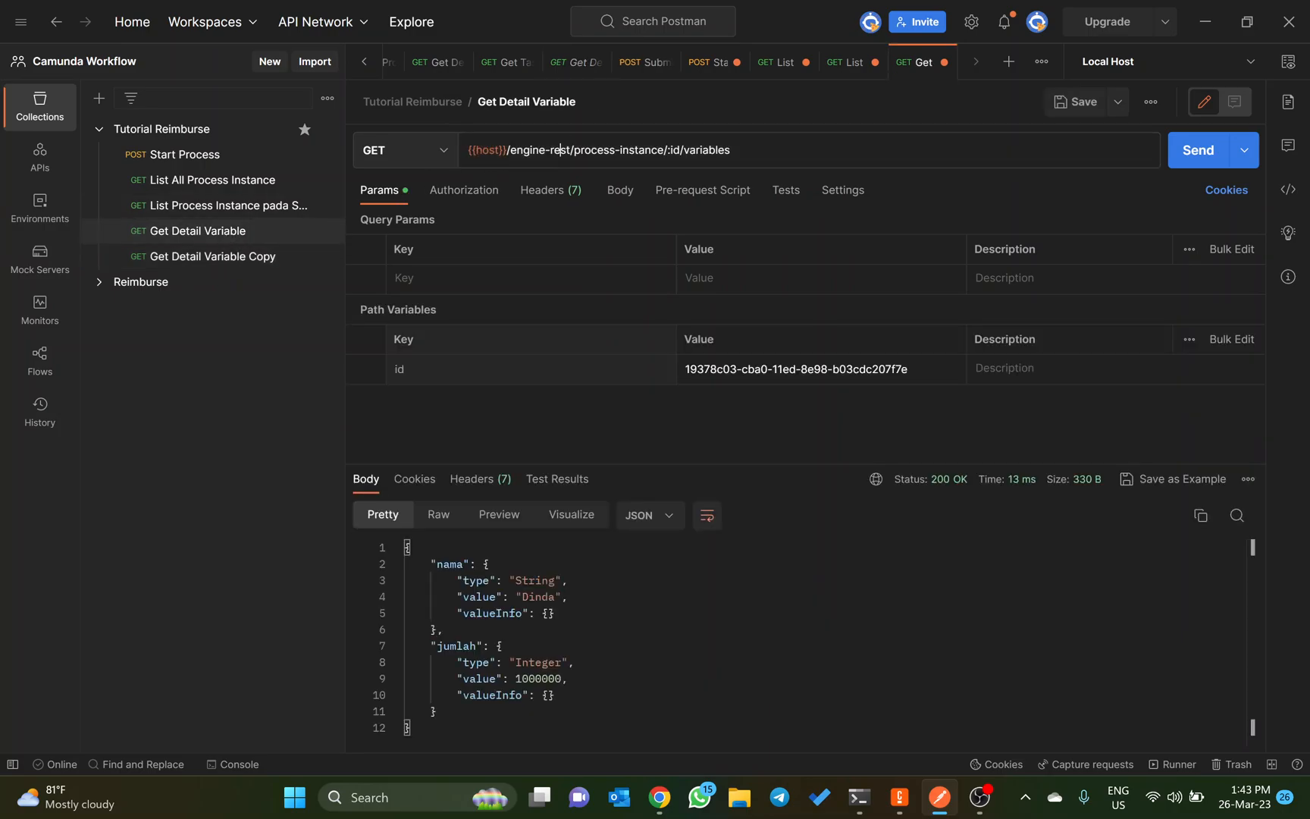
key("ctrl+a")
key("ctrl+c")
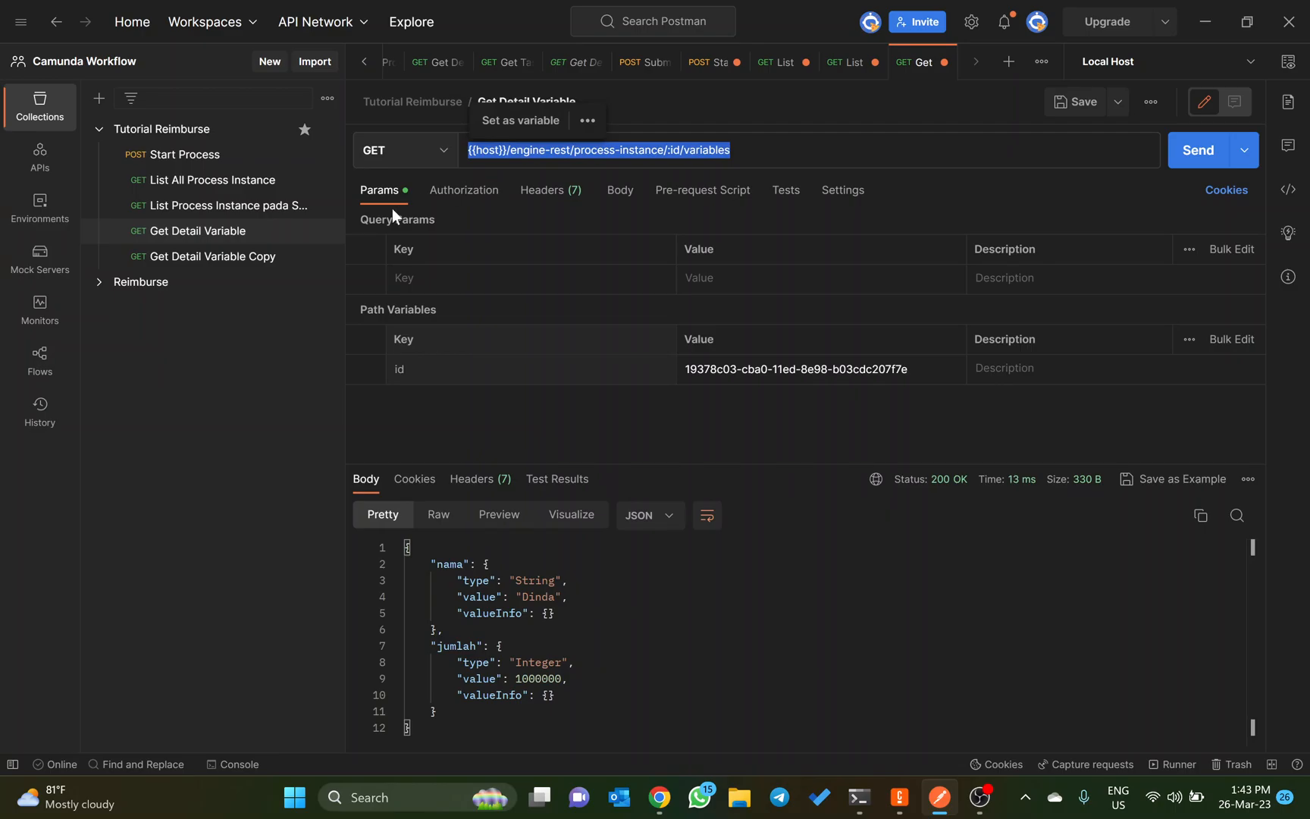
left_click(258, 265)
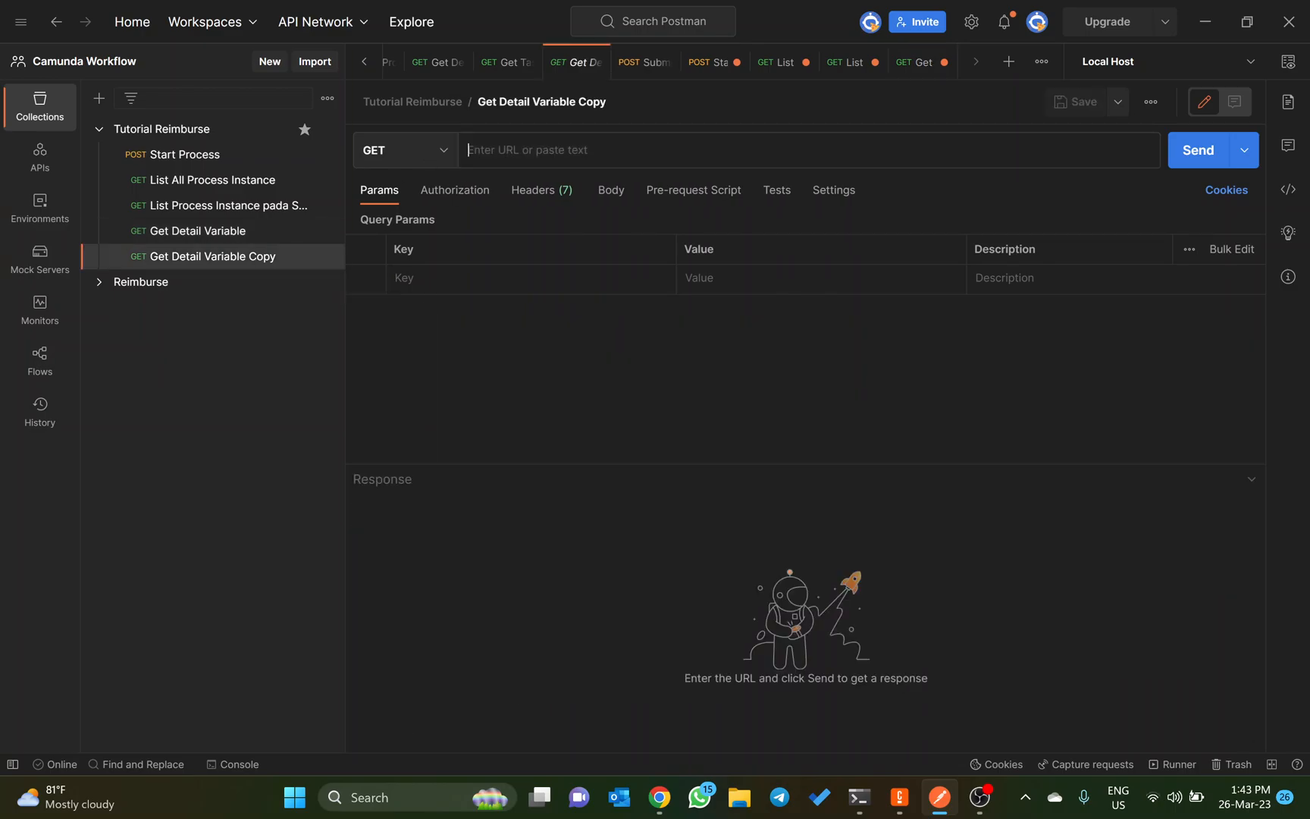
key("ctrl+v")
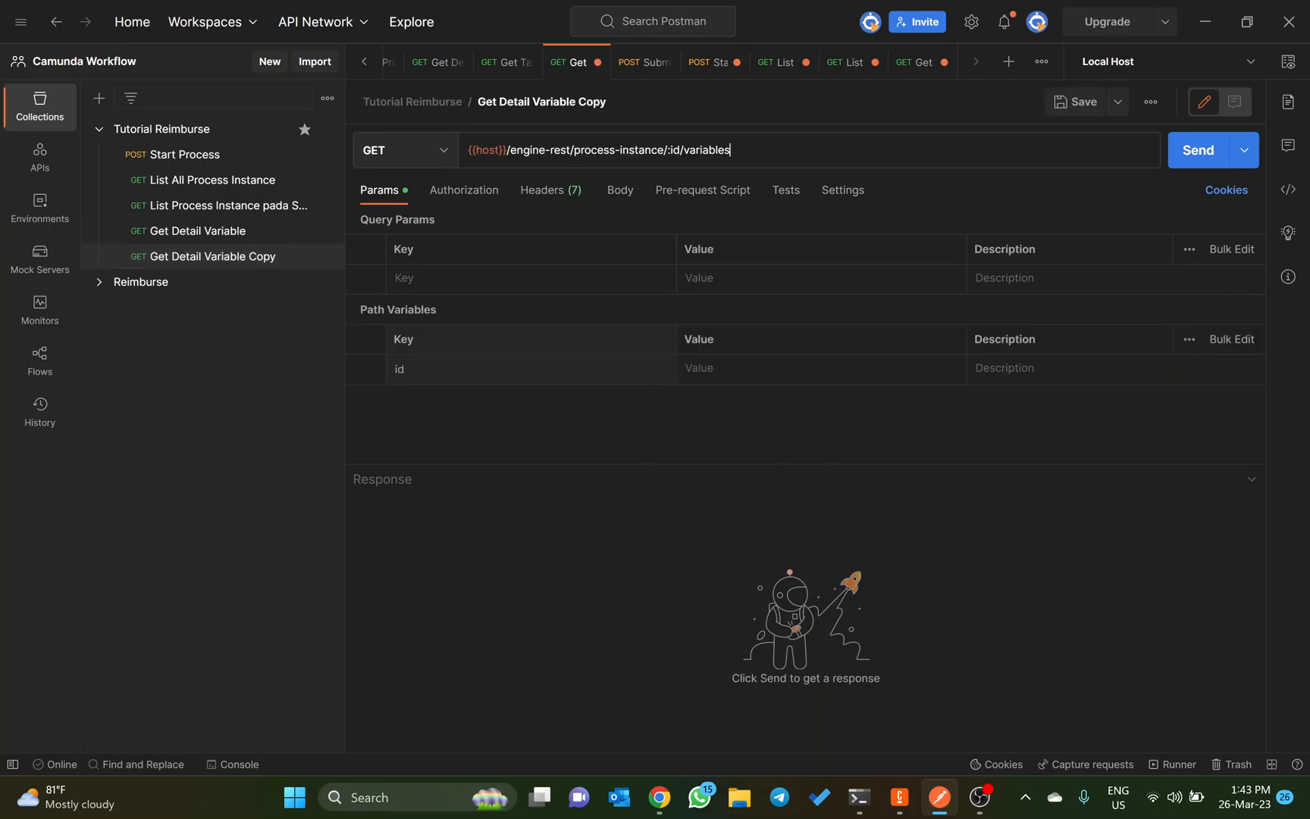
key("BackSpace")
key("BackSpace")
key("BackSpace")
key("BackSpace")
key("BackSpace")
key("BackSpace")
key("BackSpace")
key("BackSpace")
key("BackSpace")
key("BackSpace")
Step: Copy the id path variable 19378c03-cba0-11ed-8e98-b03cdc207f7e from Get Detail Variable into the duplicated request and send it
left_click(235, 231)
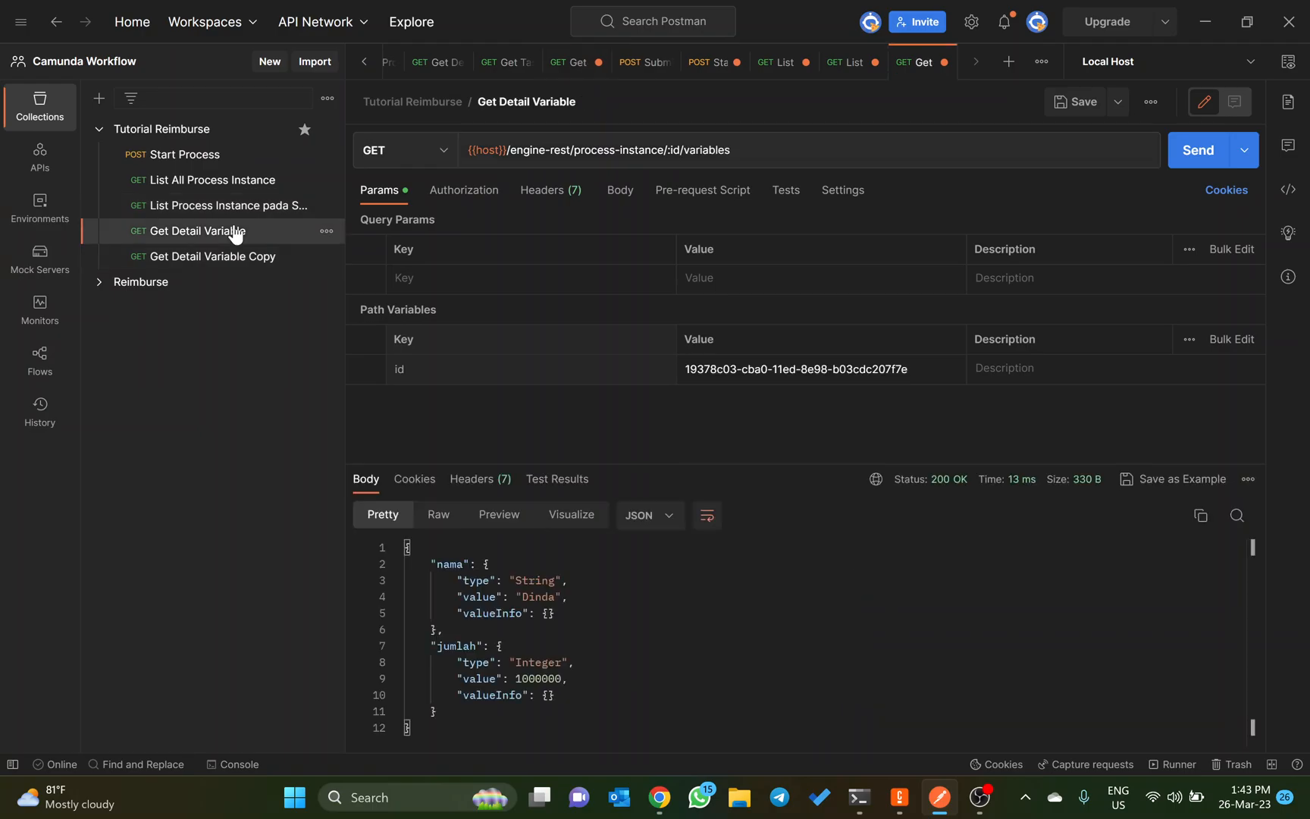
triple_click(727, 370)
key("ctrl+c")
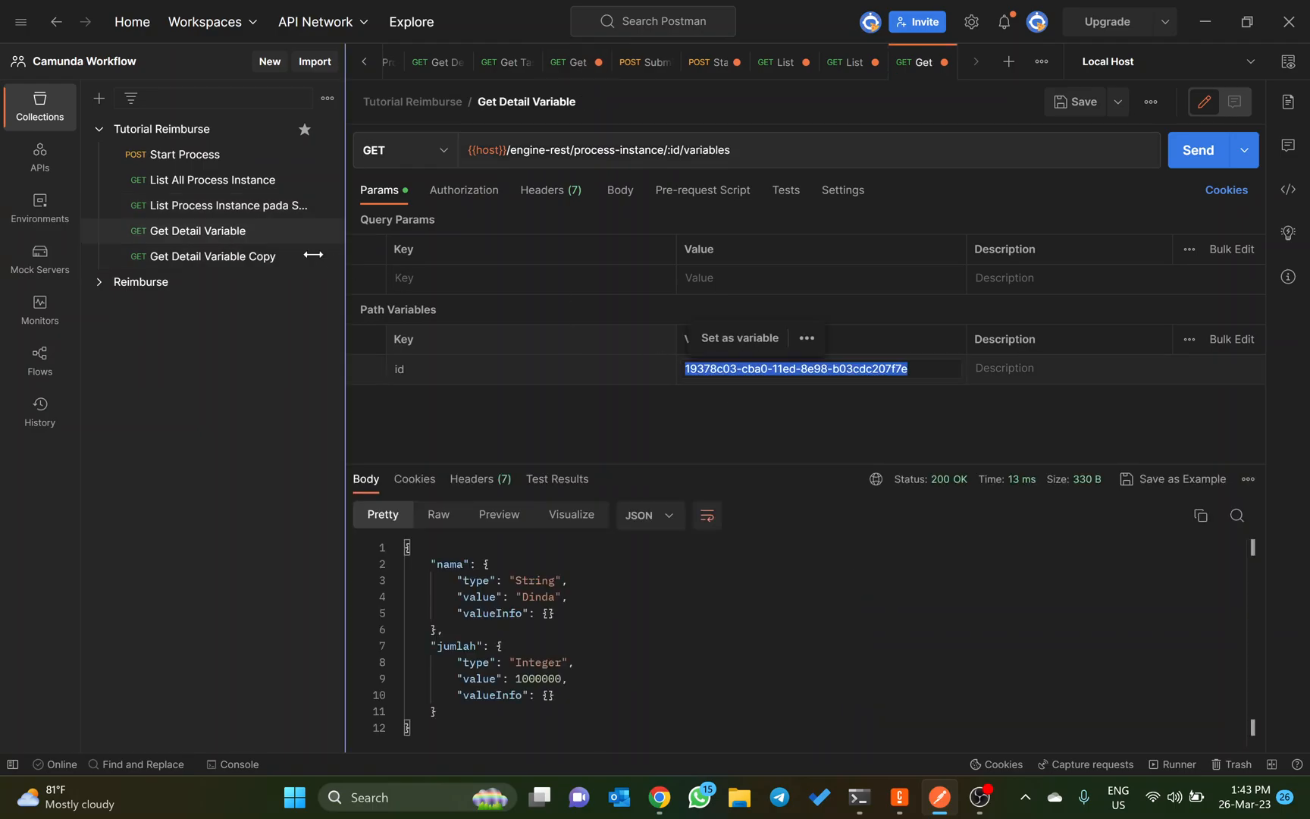
left_click(239, 259)
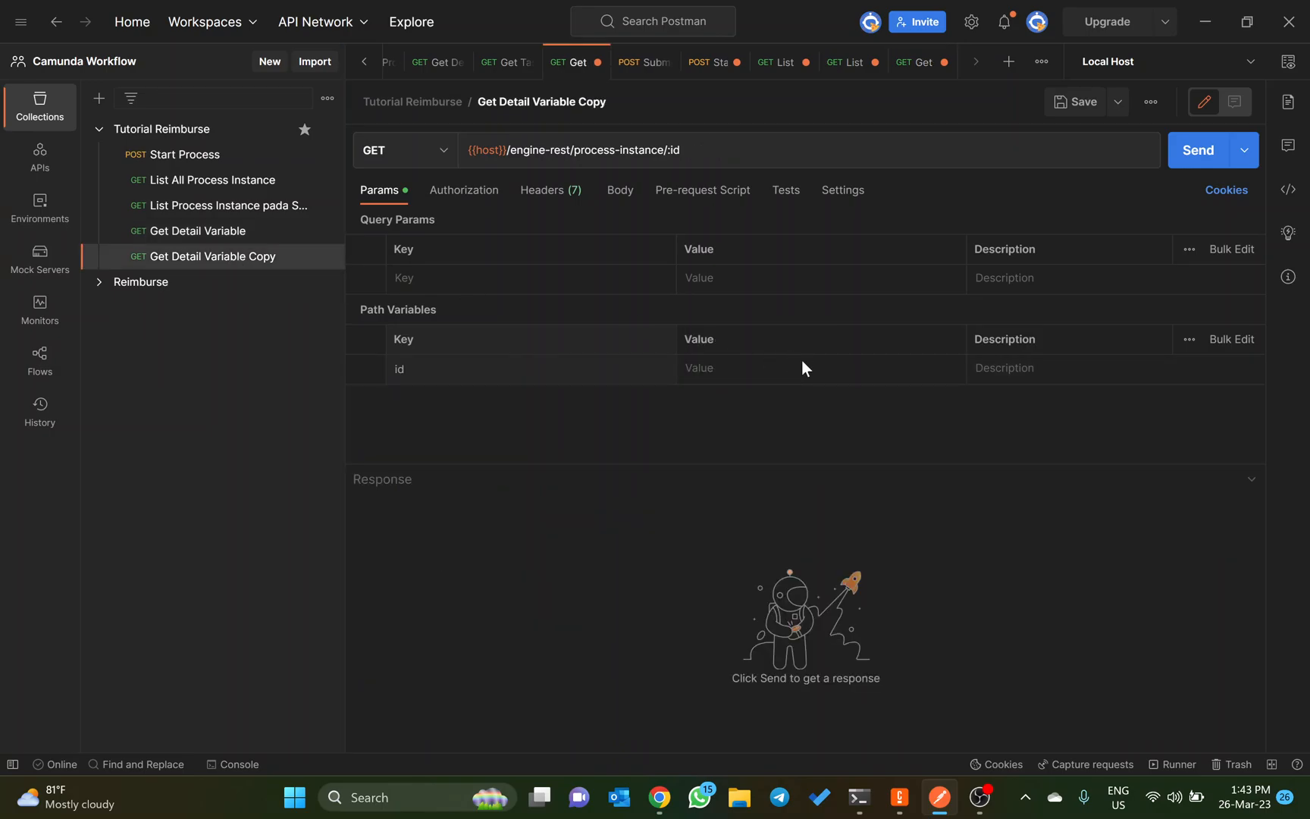
left_click(770, 371)
key("ctrl+v")
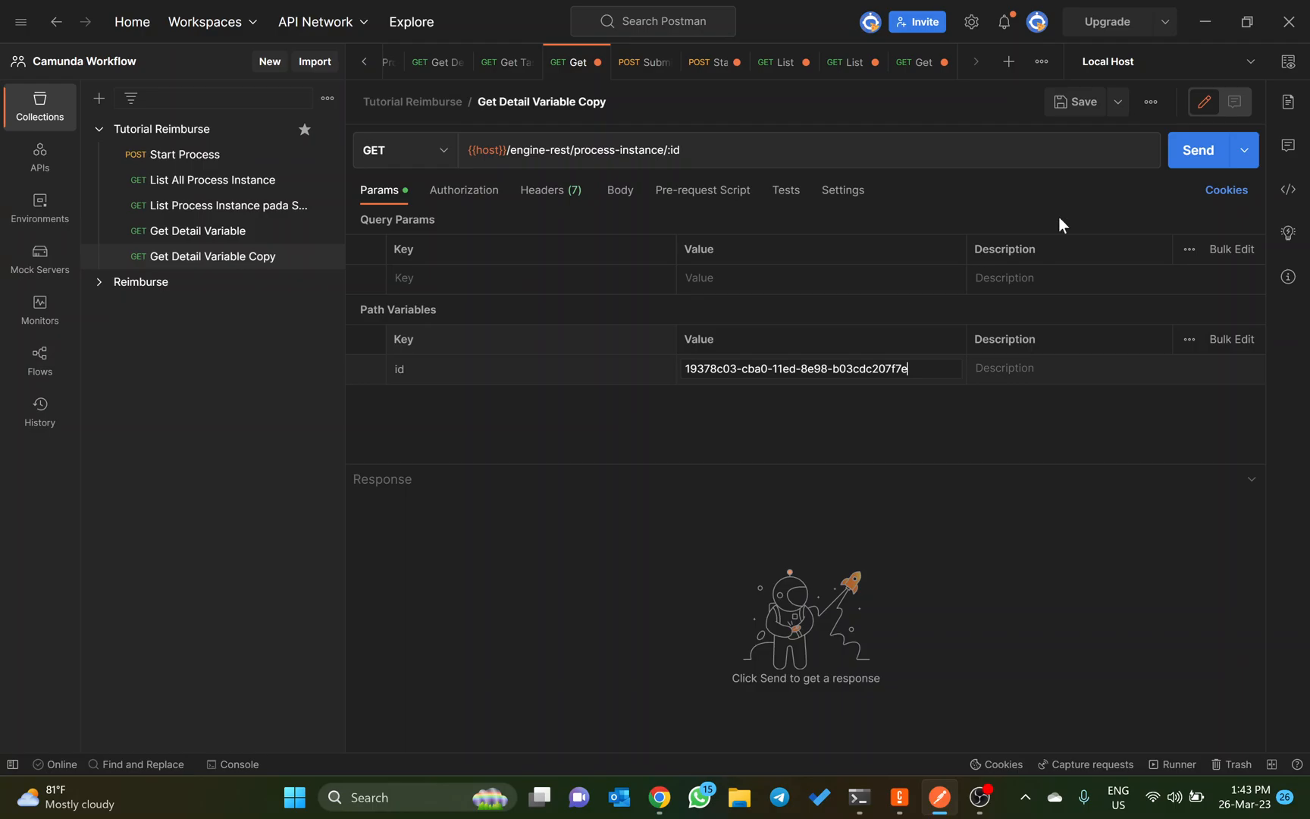
left_click(1192, 152)
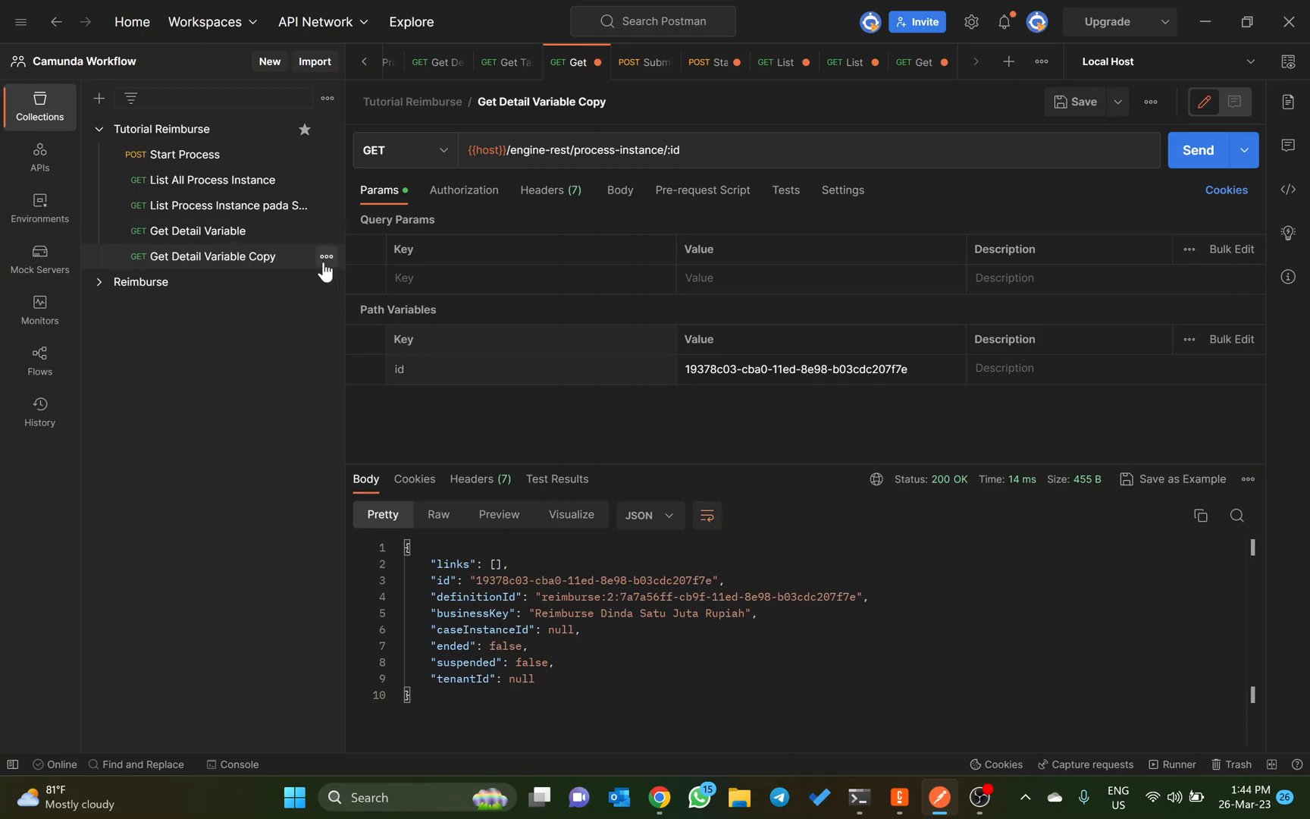
Step: Rename the duplicated request as Get Detail Process Instance
left_click(611, 107)
left_click(611, 107)
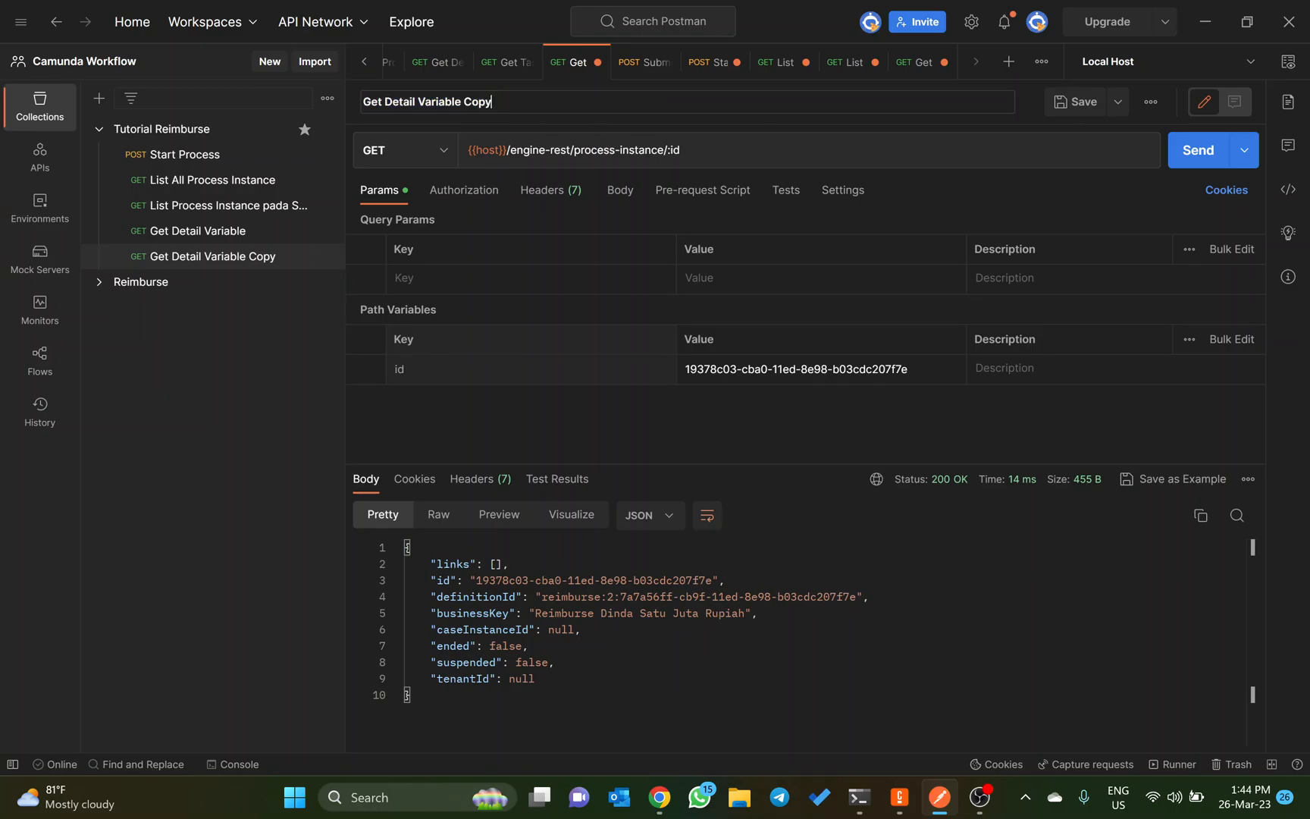
key("ctrl+BackSpace")
key("ctrl+BackSpace")
type("Process Instan")
key("BackSpace")
key("BackSpace")
key("BackSpace")
type("tance")
key("Return")
Step: Copy the Get Task ID endpoint /engine-rest/task?processInstanceId=a4edb5cc-cb99-11ed-8e98-b03cdc207f7e from the Dynalist notes and return to Postman
key("alt+Tab")
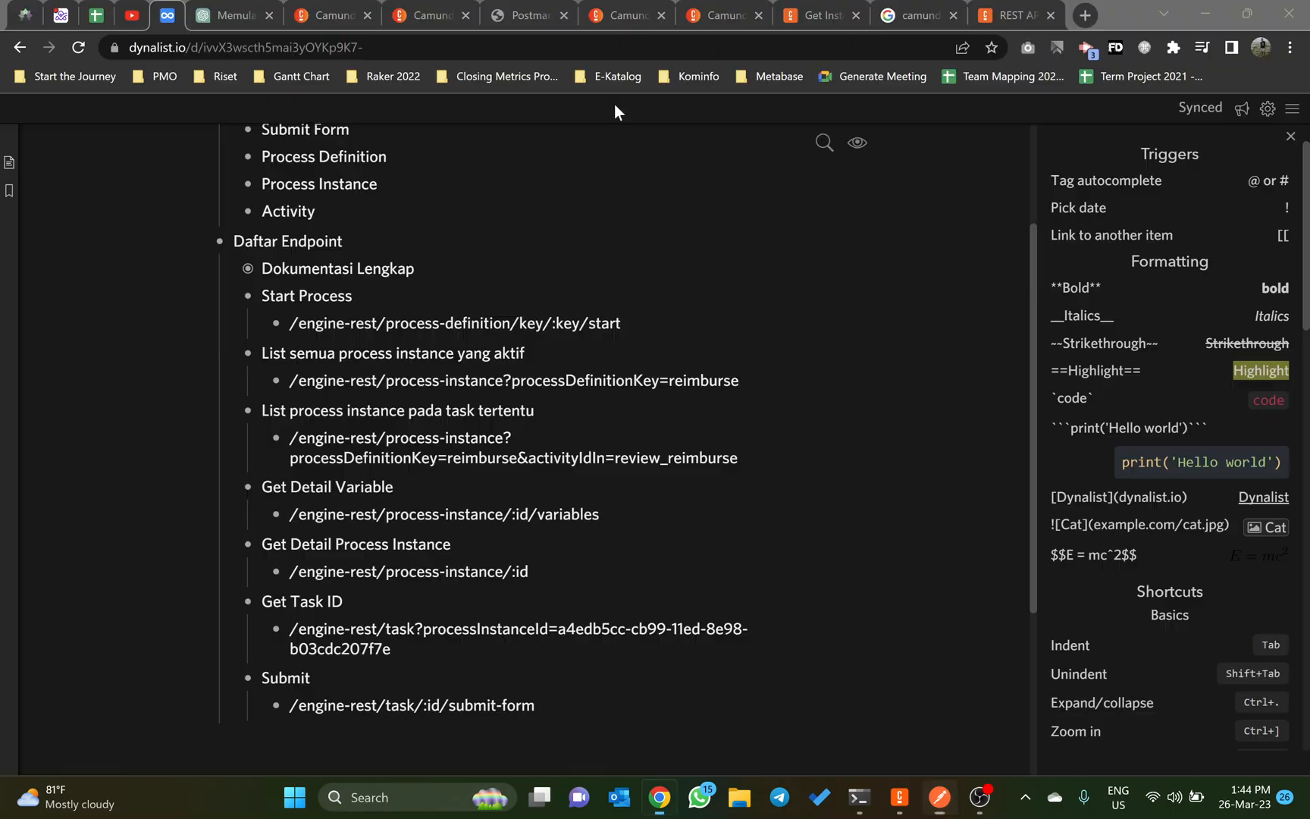
scroll(455, 409, "down", 1)
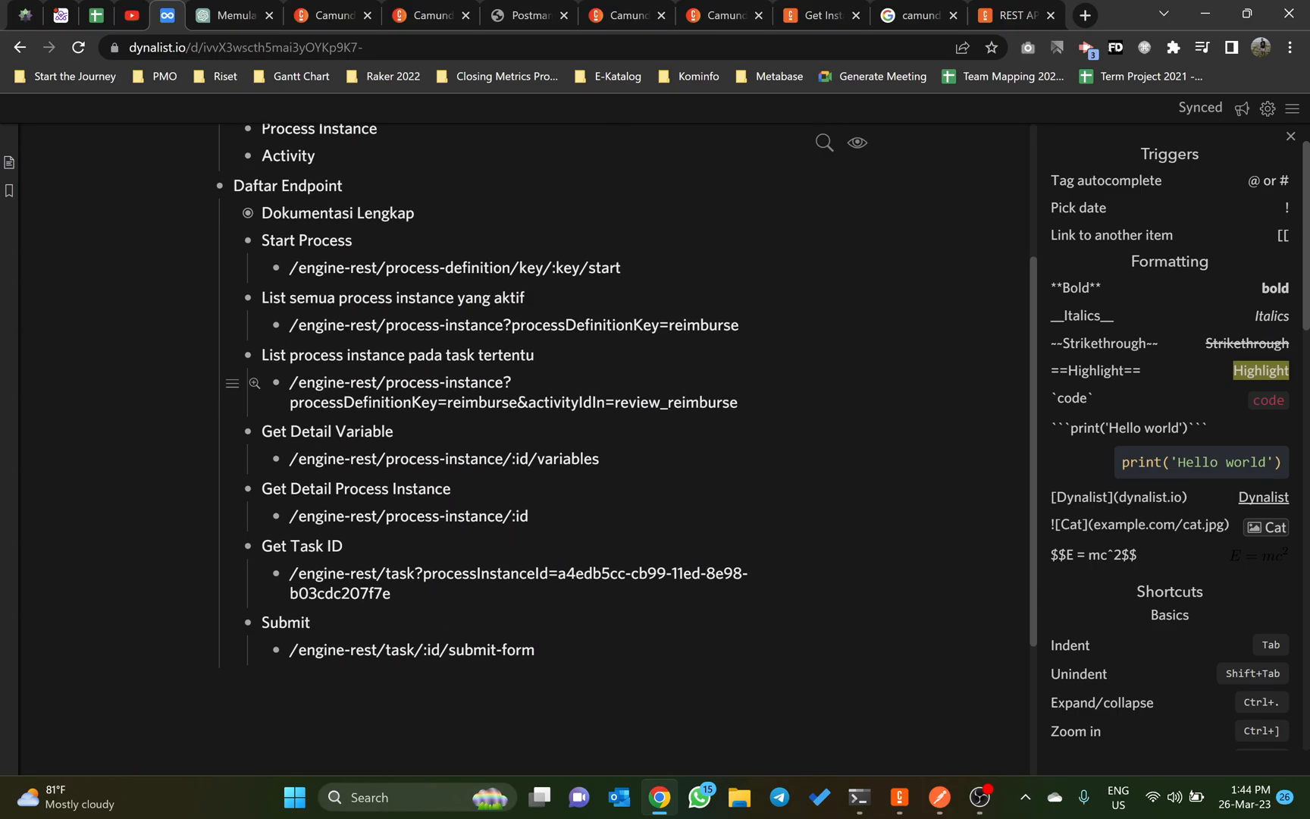
scroll(455, 409, "down", 1)
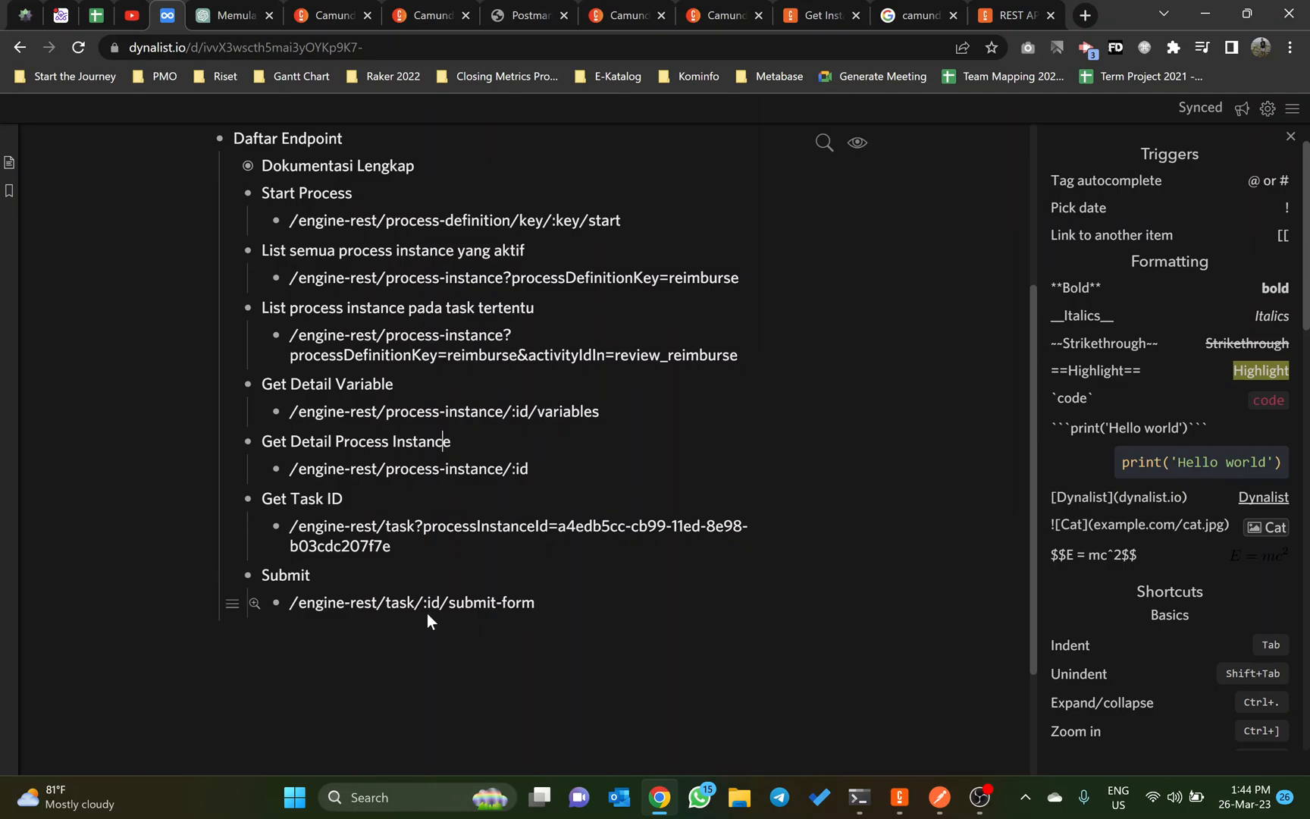
left_click_drag(392, 546, 289, 525)
key("ctrl+c")
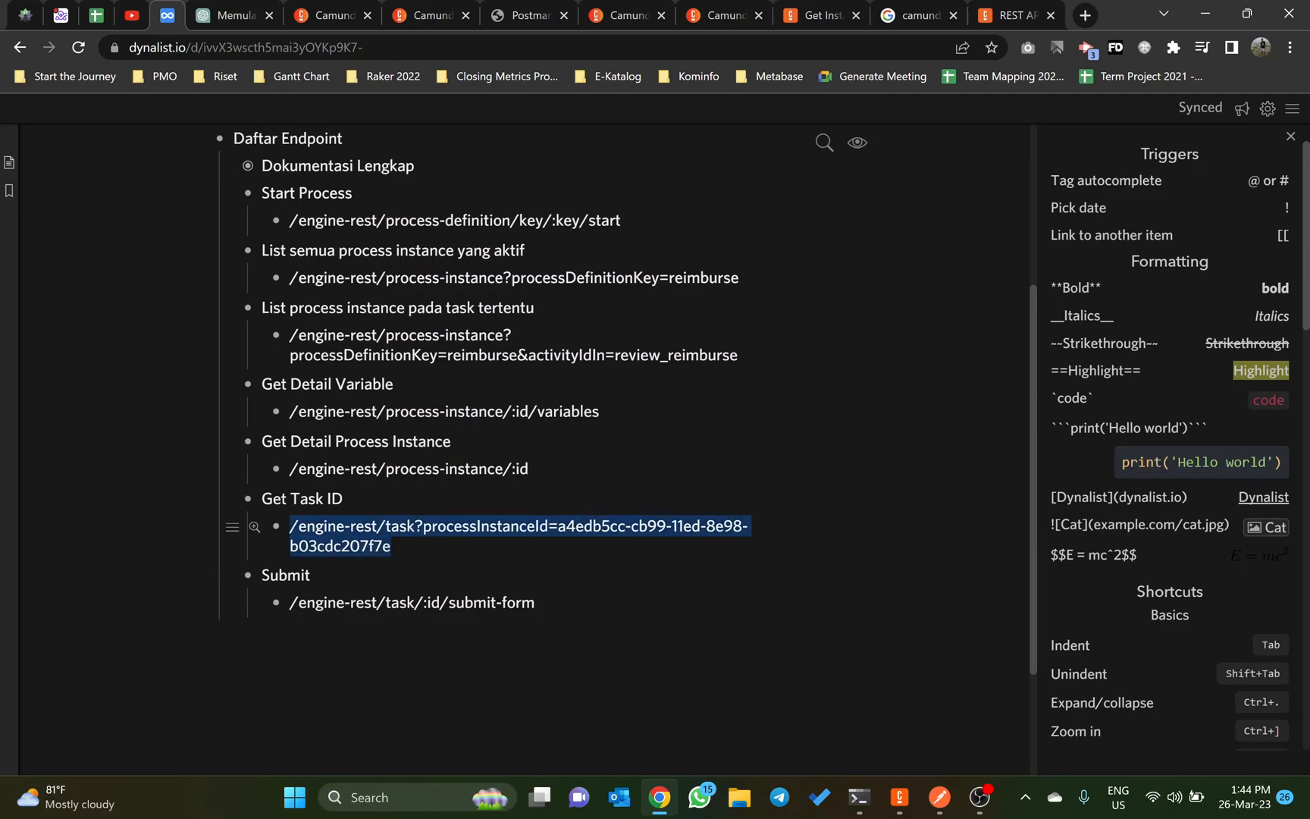
key("alt+Tab")
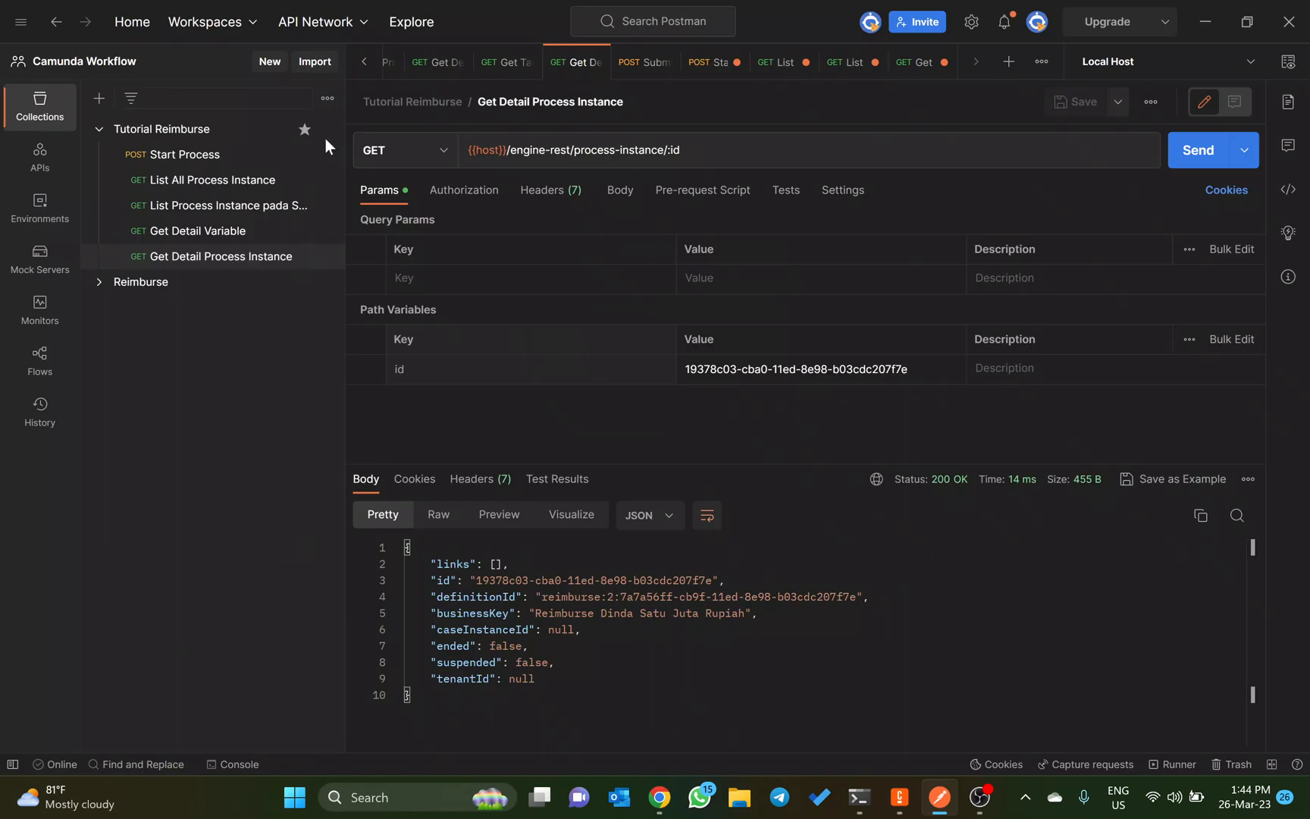
Step: Add a request named Get Task ID to the Tutorial Reimburse collection
left_click(210, 122)
left_click(322, 159)
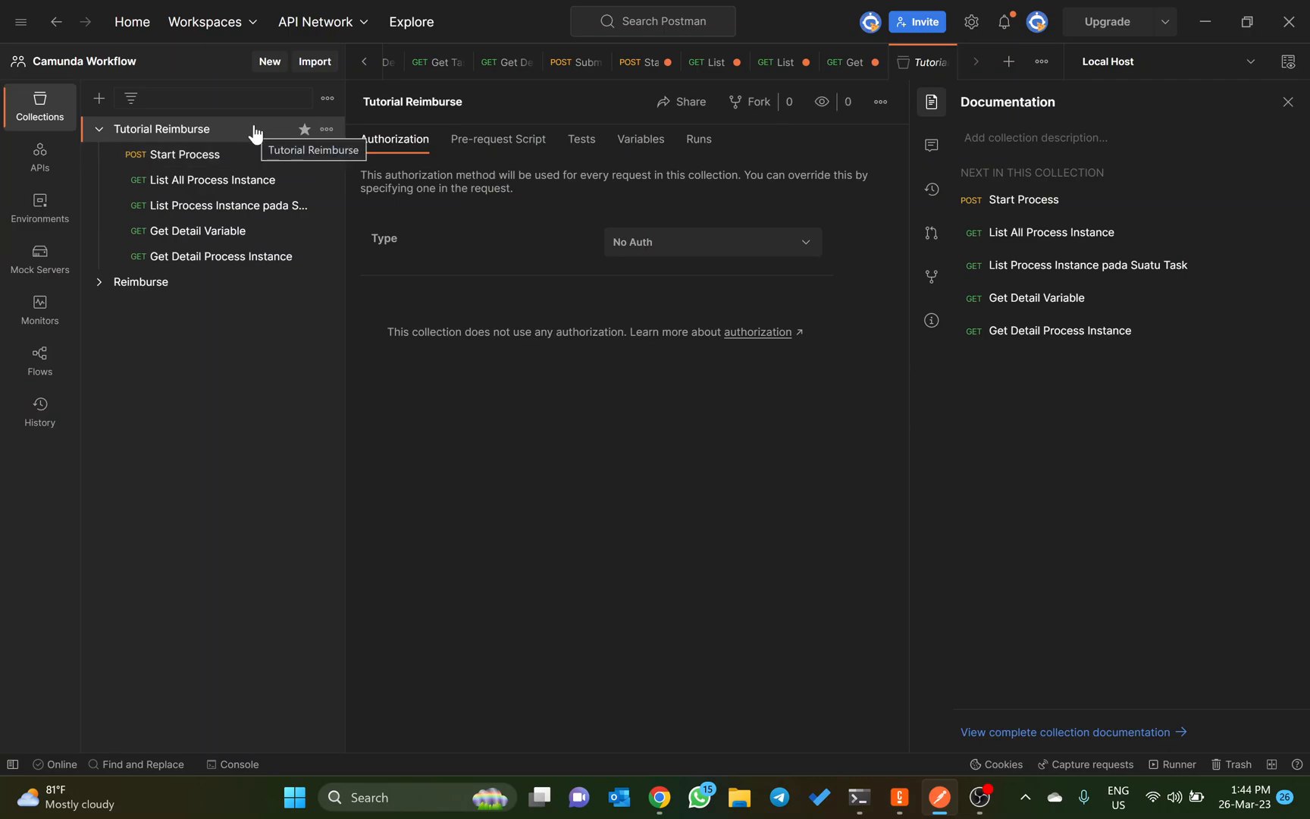
left_click(326, 131)
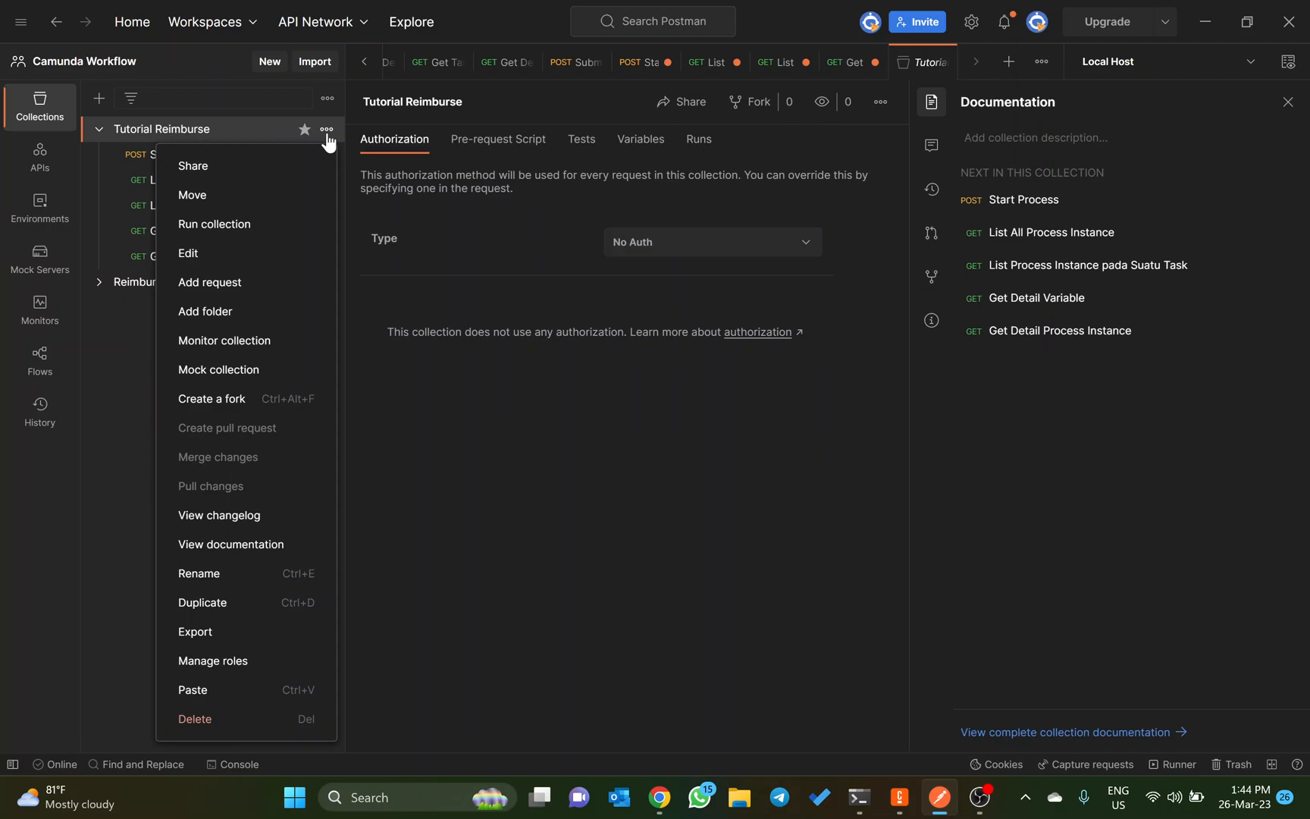
left_click(220, 280)
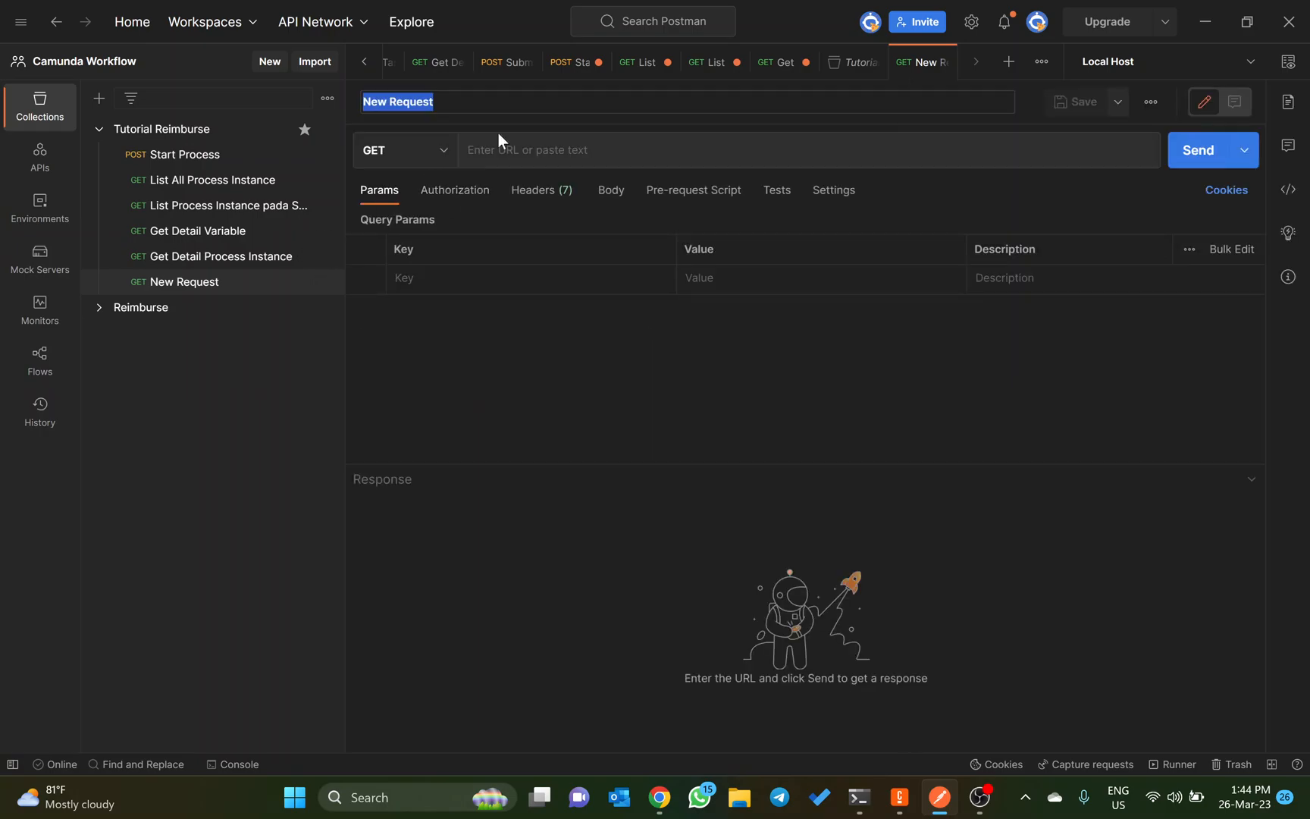
type("Get Task ID")
key("Return")
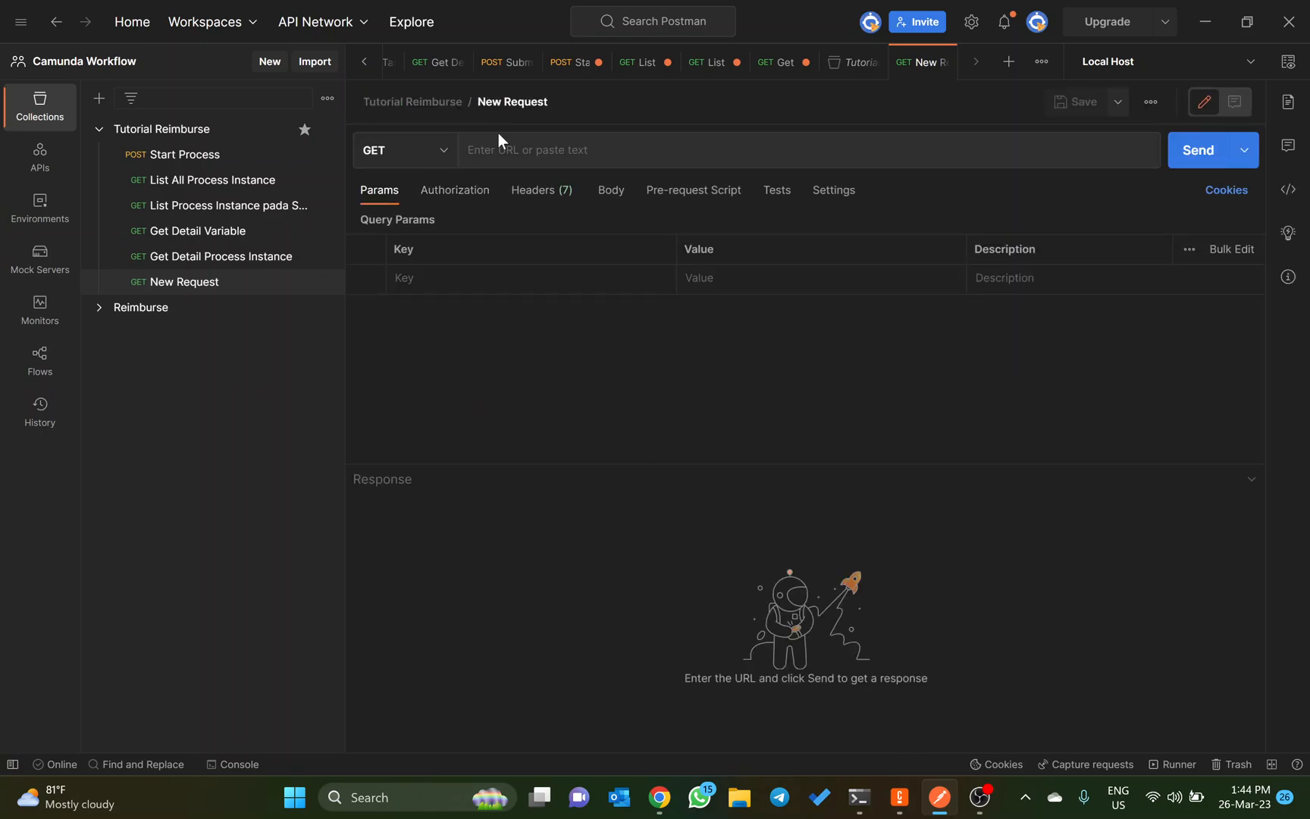
Step: Set the Get Task ID request URL to {{host}}/engine-rest/task?processInstanceId=a4edb5cc-cb99-11ed-8e98-b03cdc207f7e
left_click(498, 134)
type("{{host")
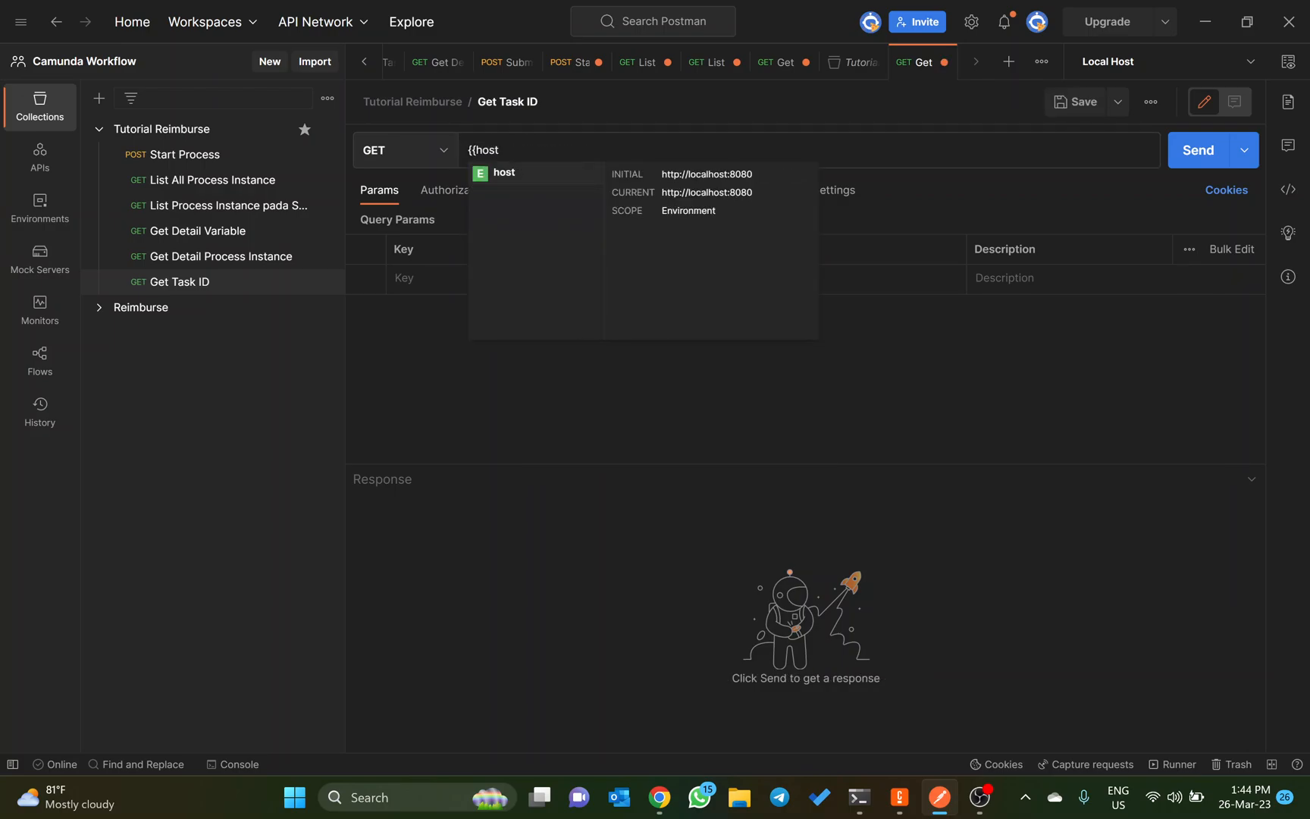
key("Return")
key("ctrl+v")
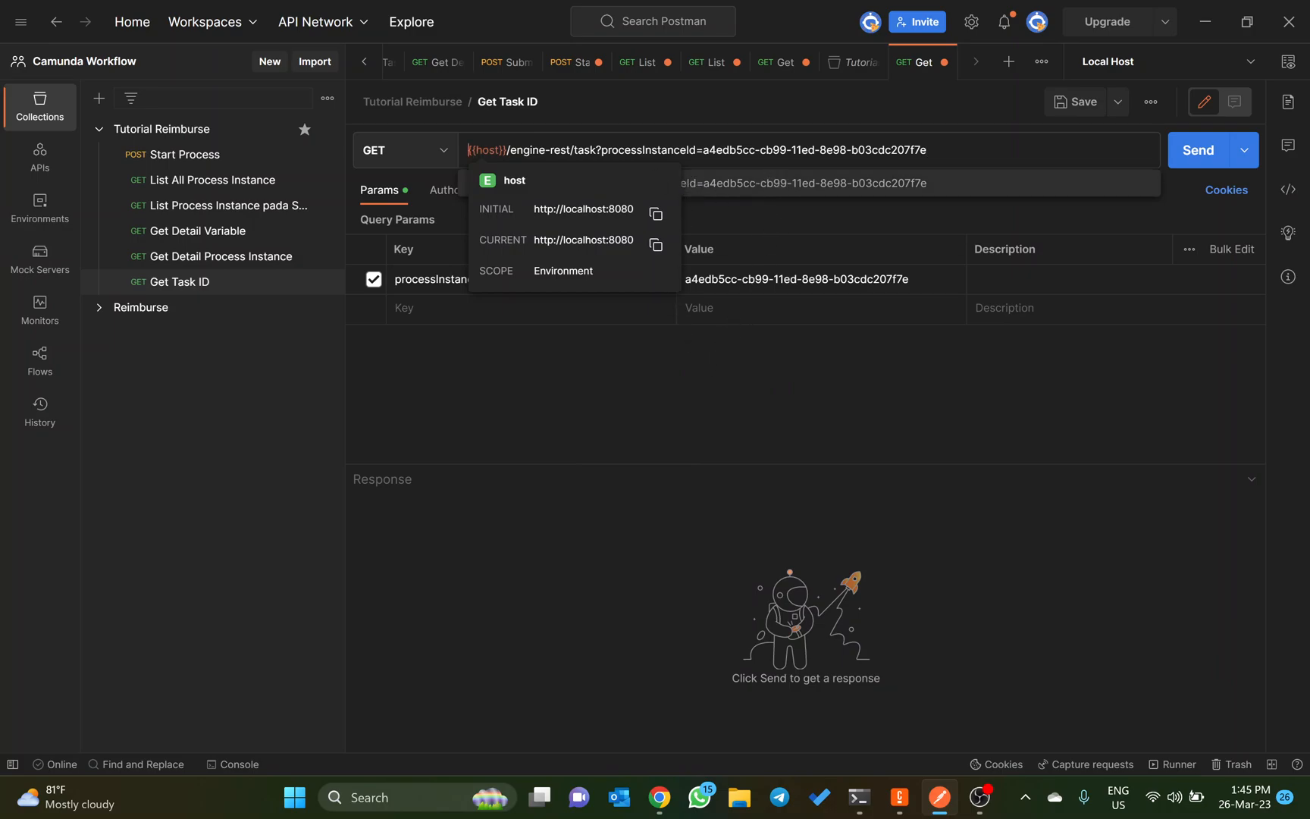
Step: Set the Get Task ID processInstanceId parameter to 19378c03-cba0-11ed-8e98-b03cdc207f7e, copied from Get Detail Process Instance, and send the request
left_click(703, 150)
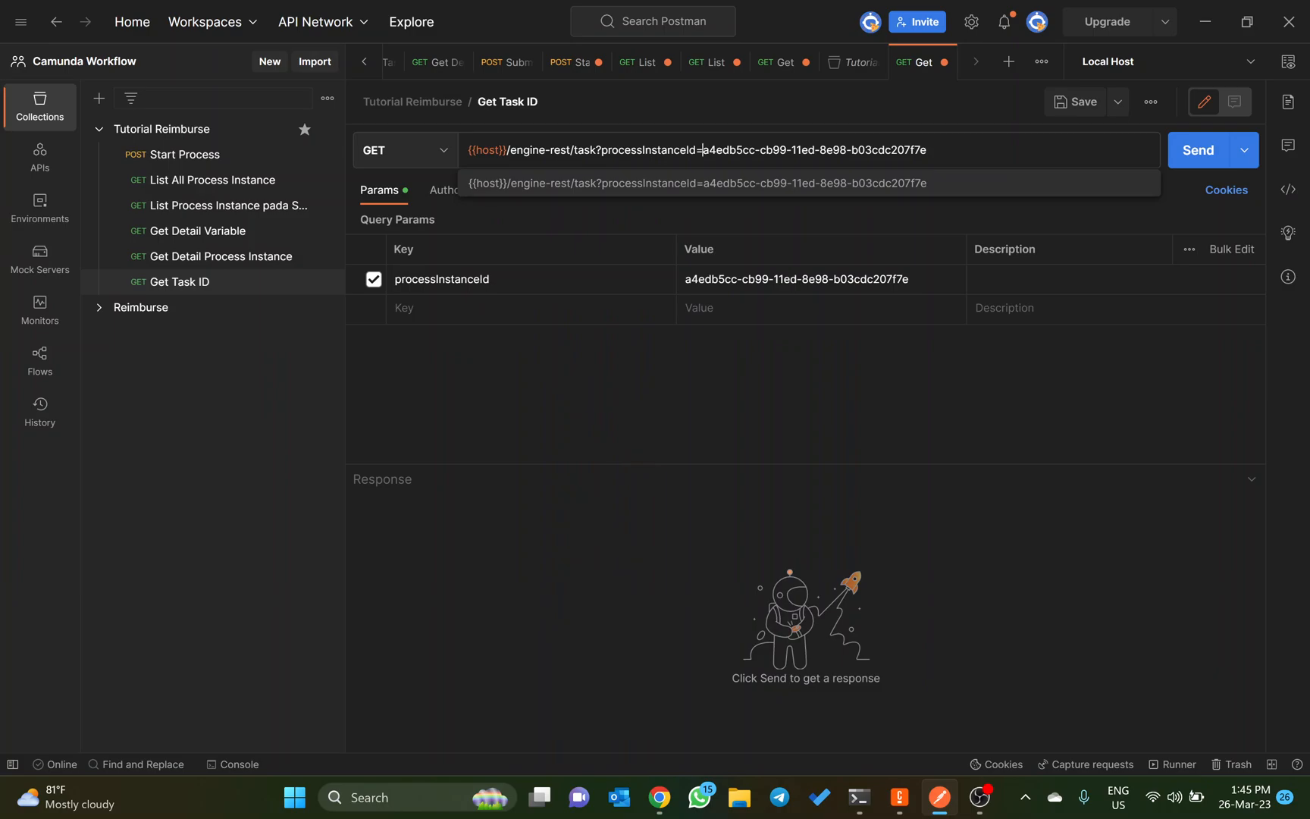
left_click(245, 257)
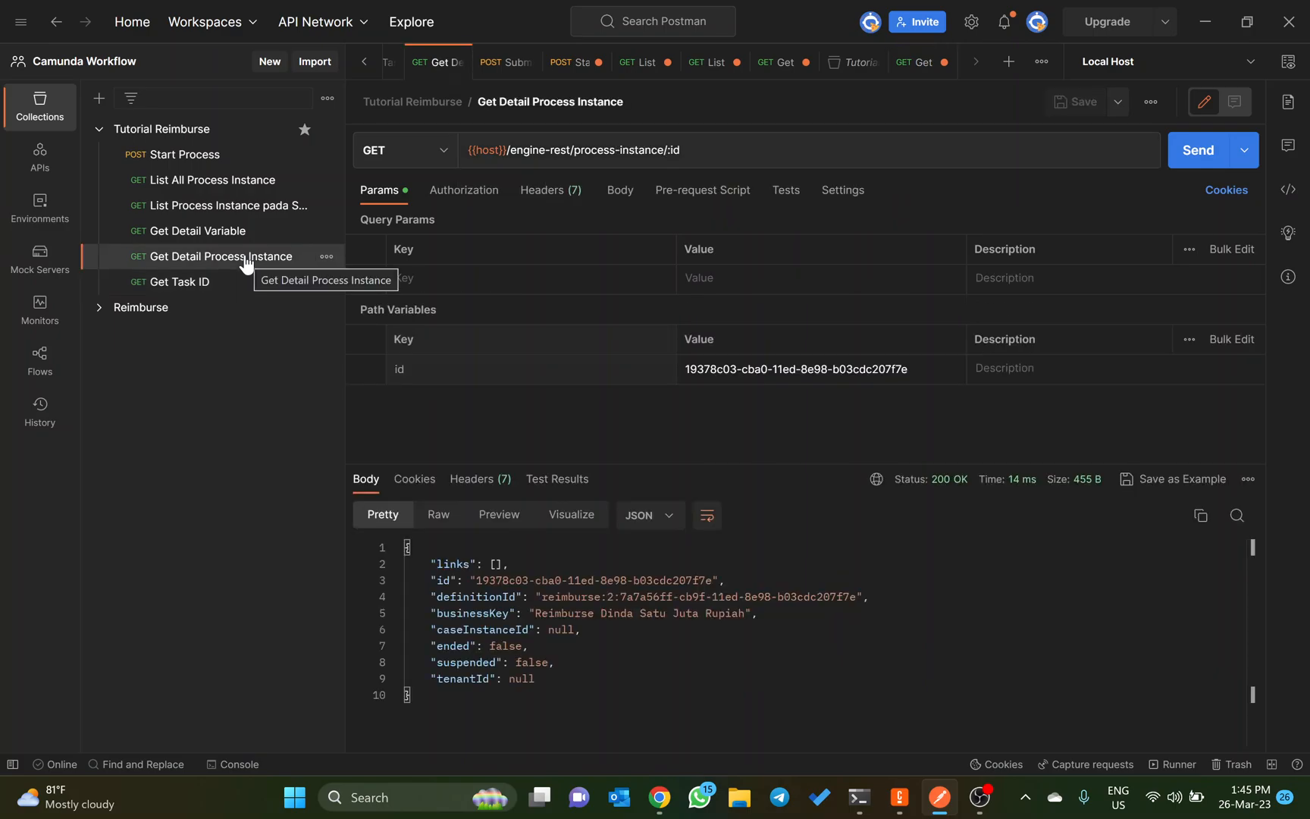
left_click(762, 363)
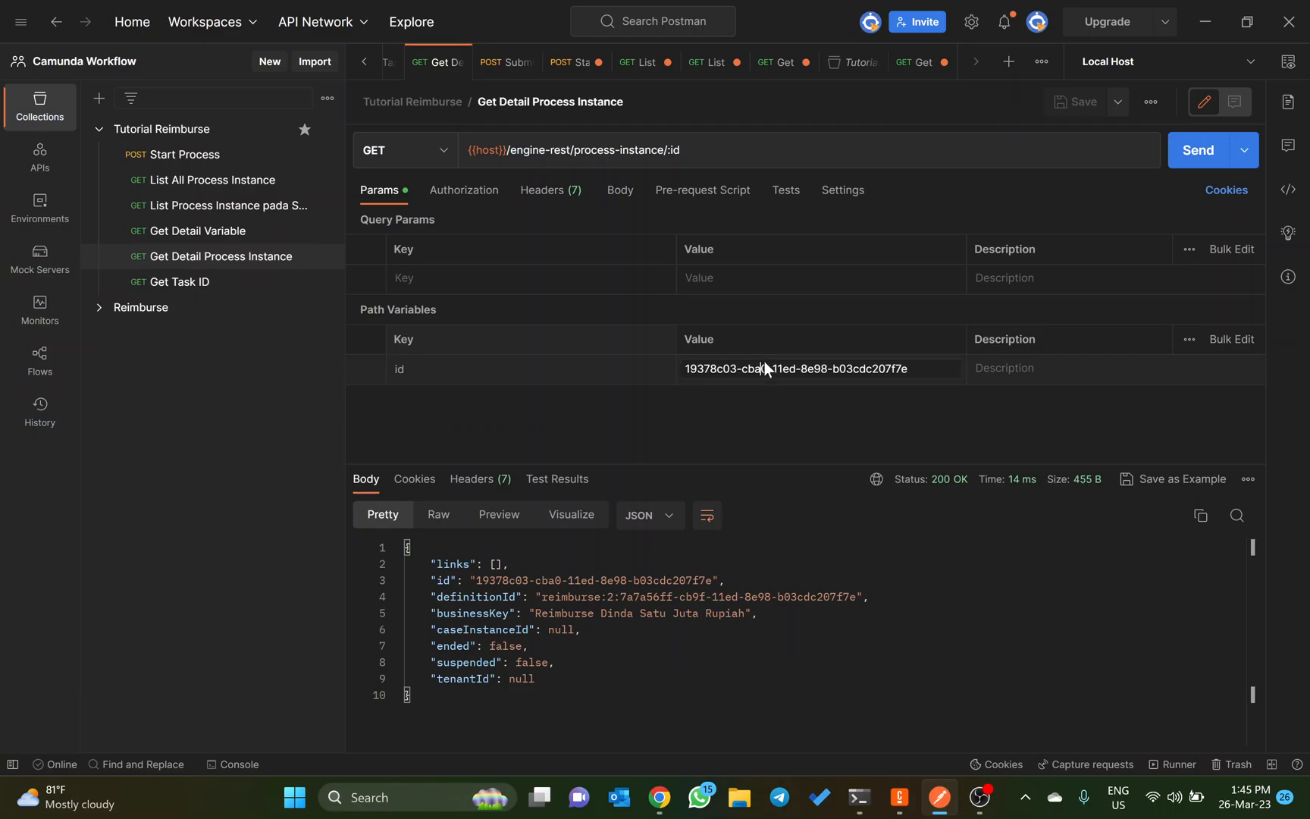
triple_click(846, 368)
key("ctrl+c")
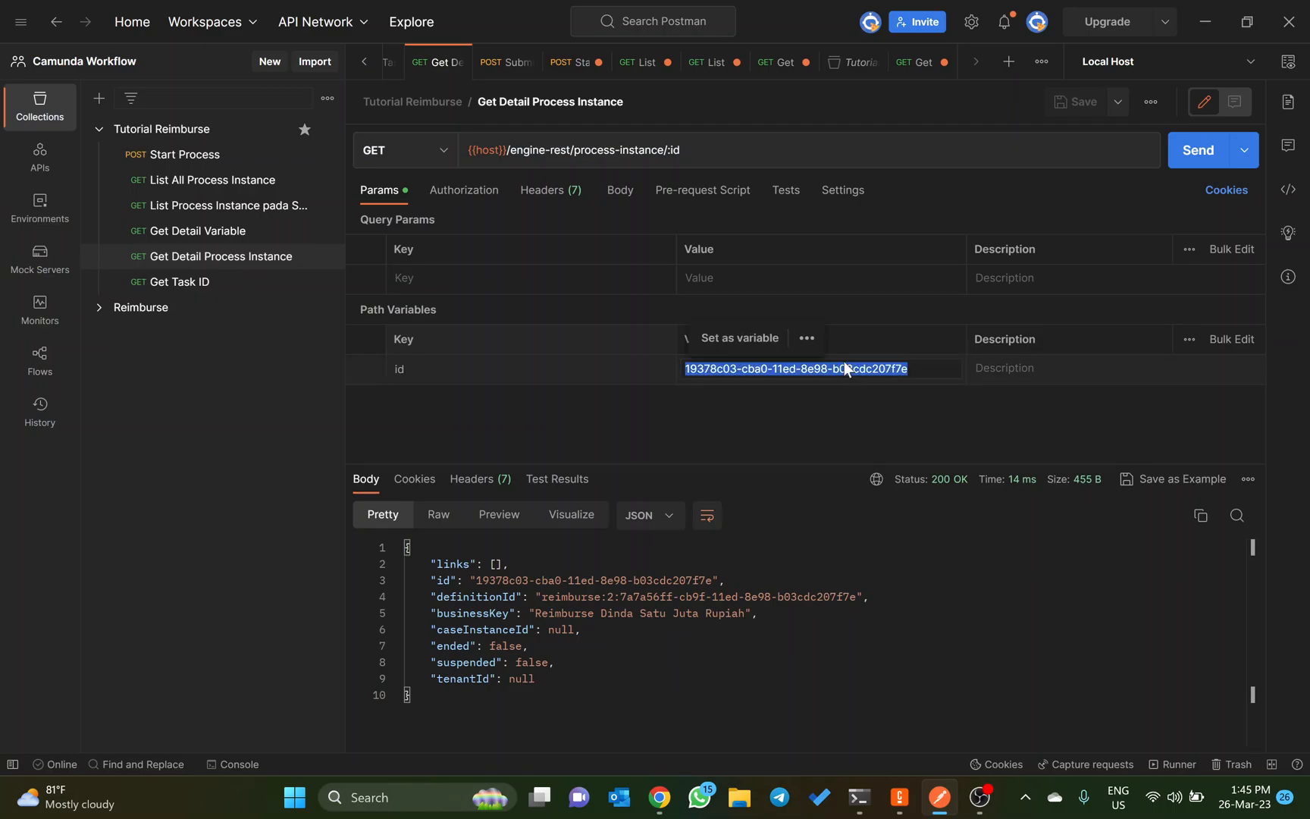
left_click(193, 285)
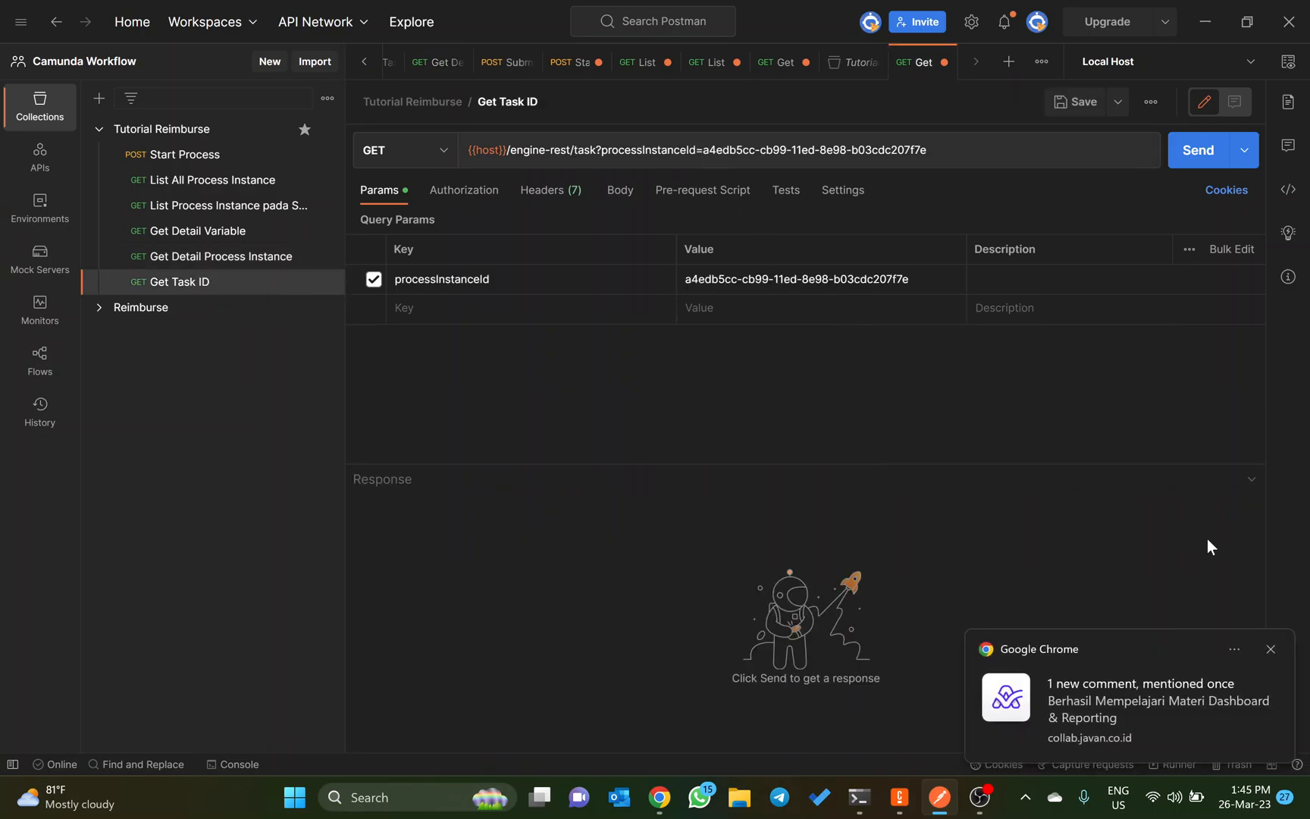
left_click(1269, 648)
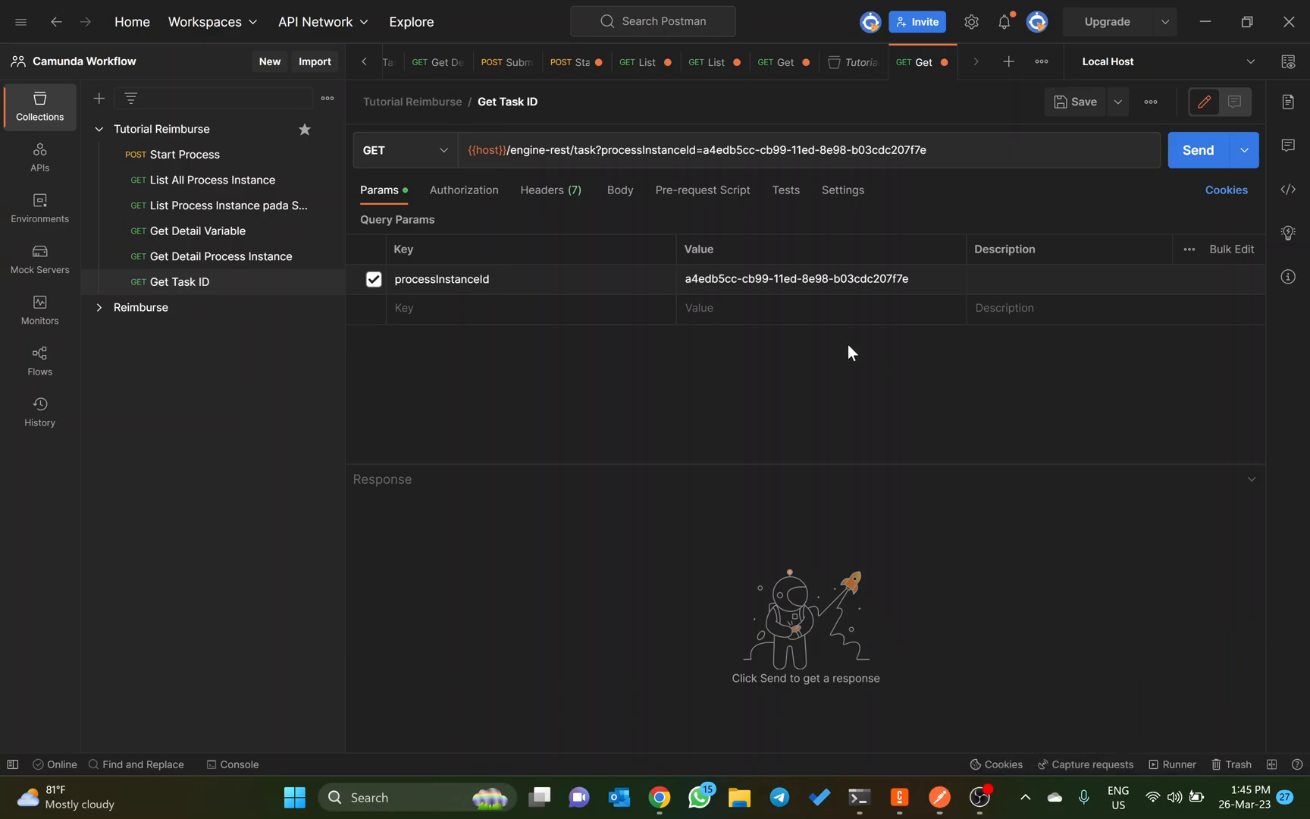
left_click(784, 279)
key("ctrl+a")
key("ctrl+v")
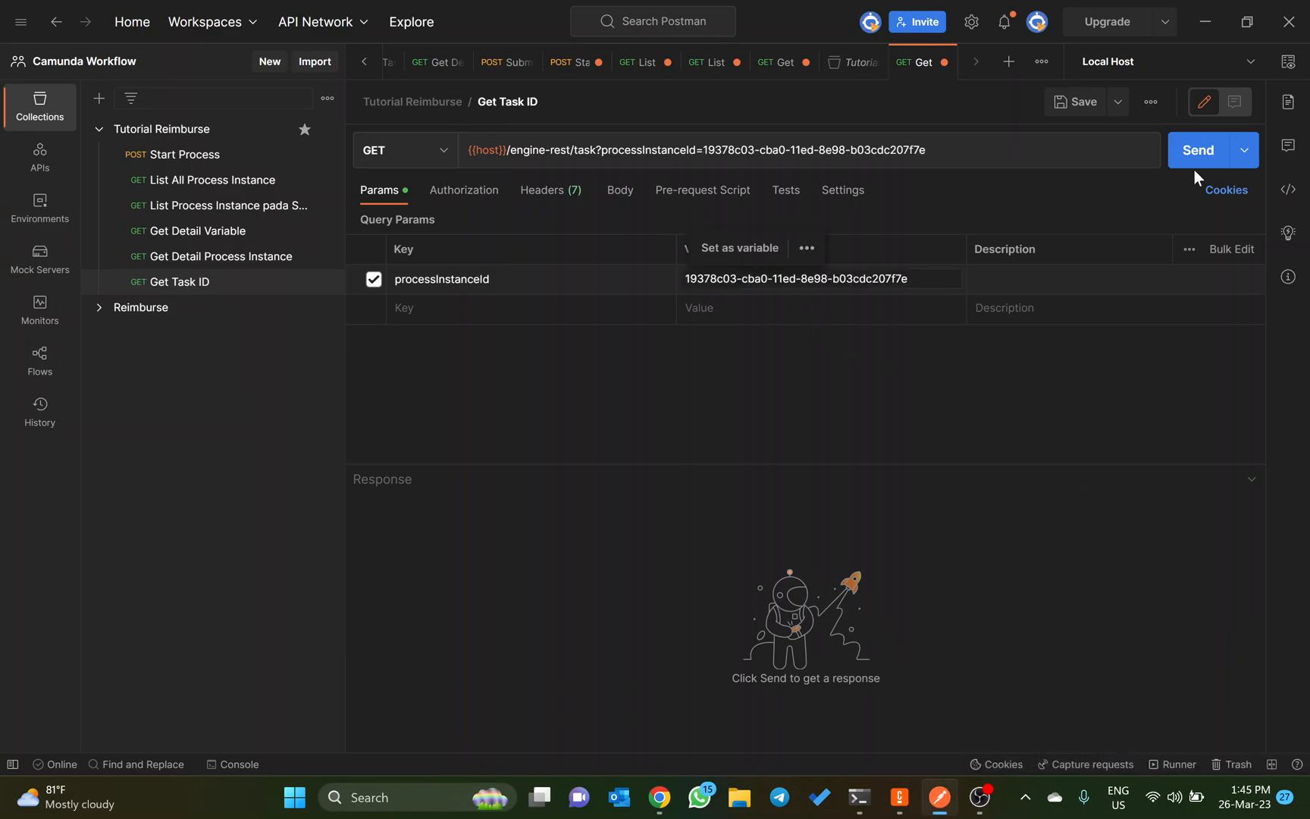
left_click(1208, 150)
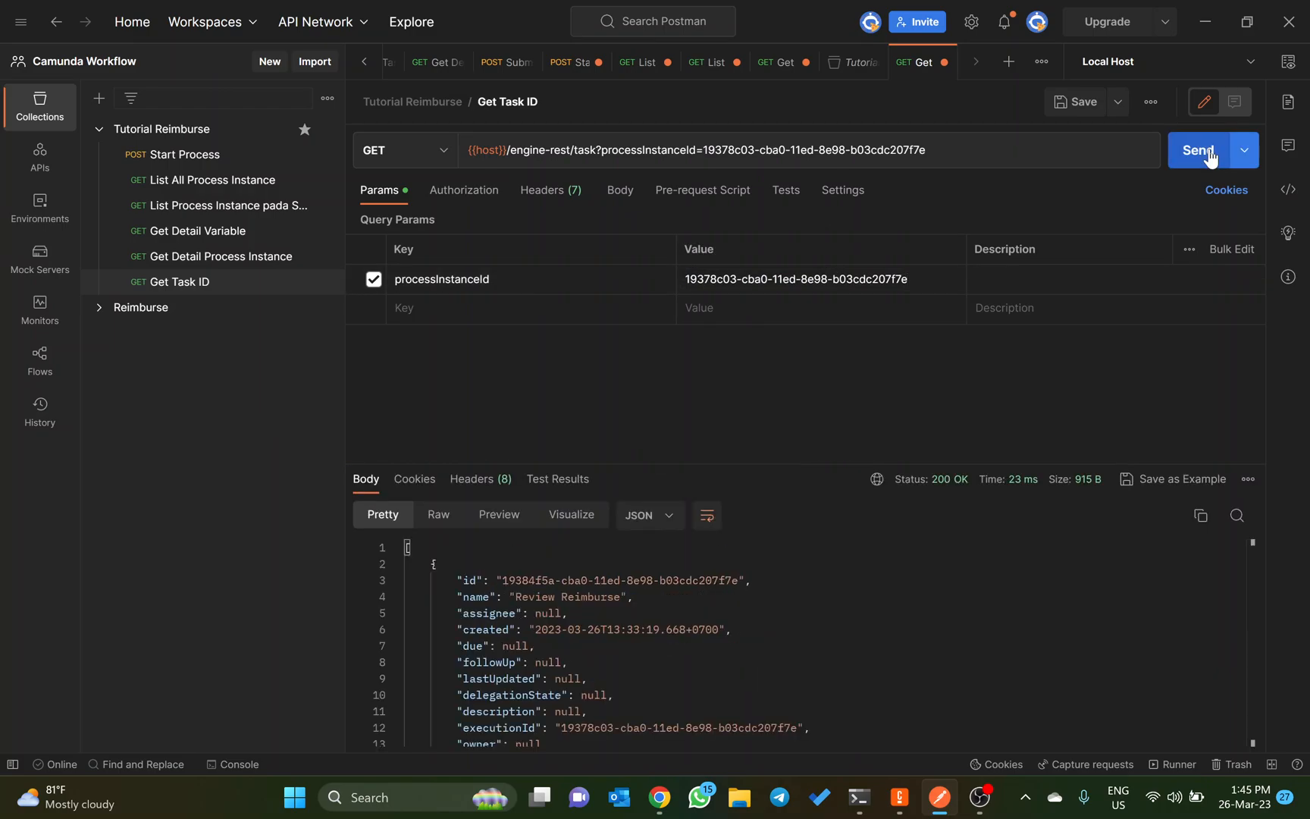
Step: Examine the task fields in the Get Task ID JSON response, from the task id down to the form reference
scroll(841, 622, "down", 5)
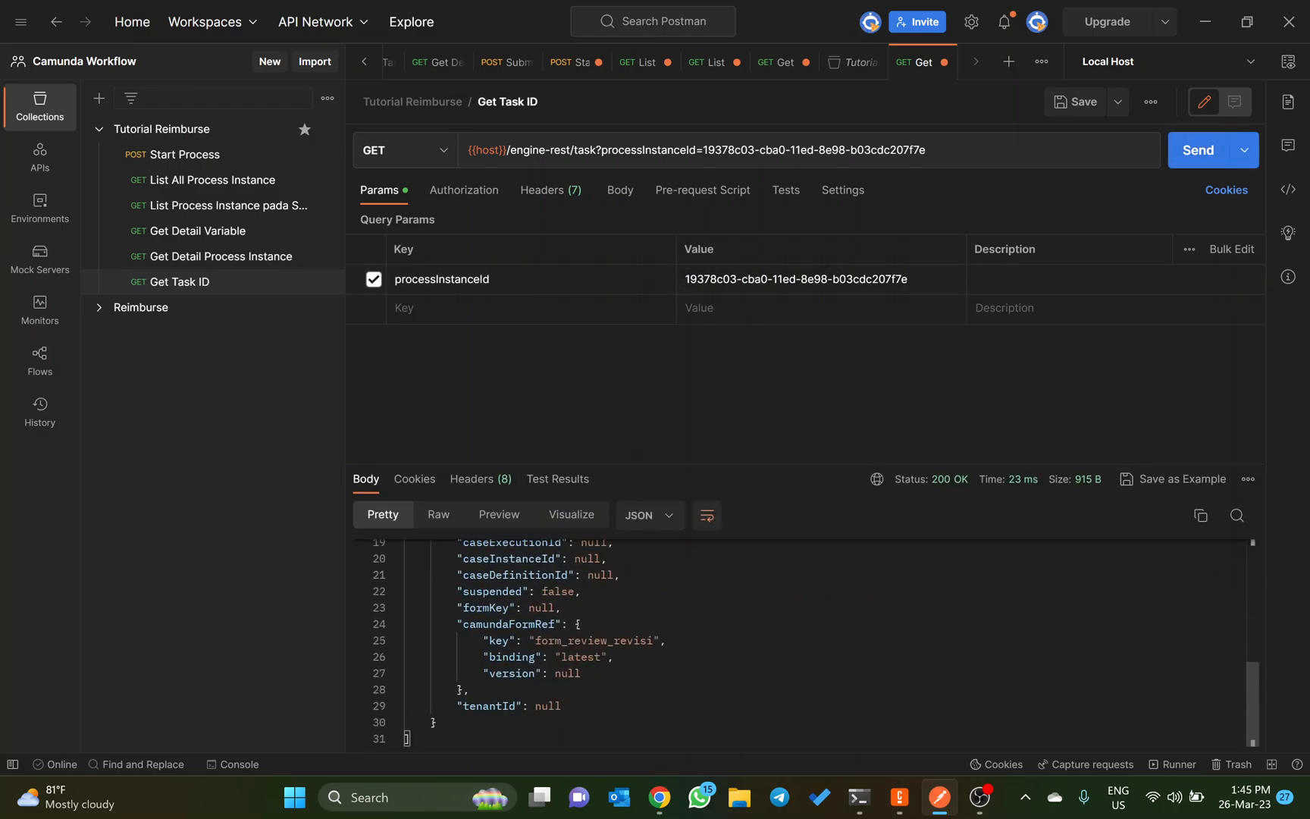
scroll(842, 621, "up", 5)
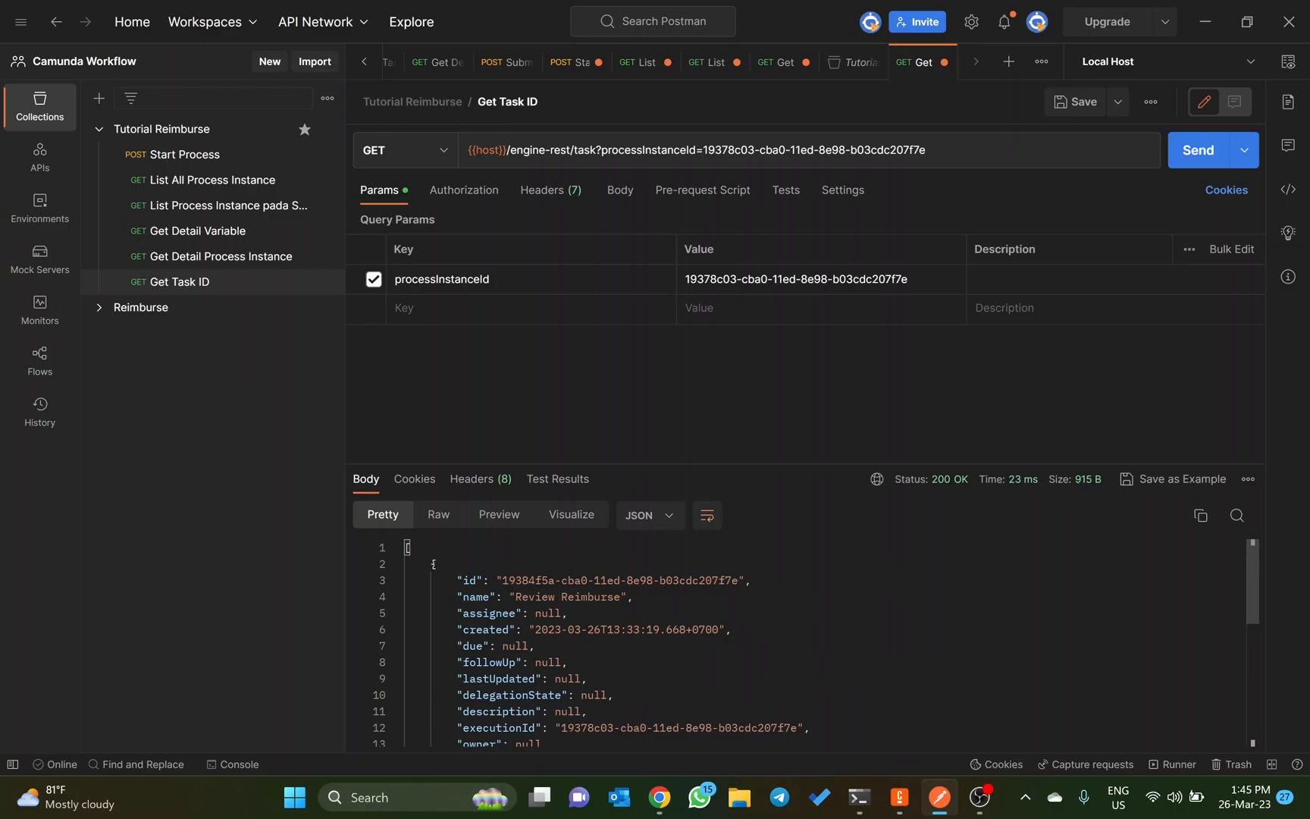
scroll(804, 643, "down", 4)
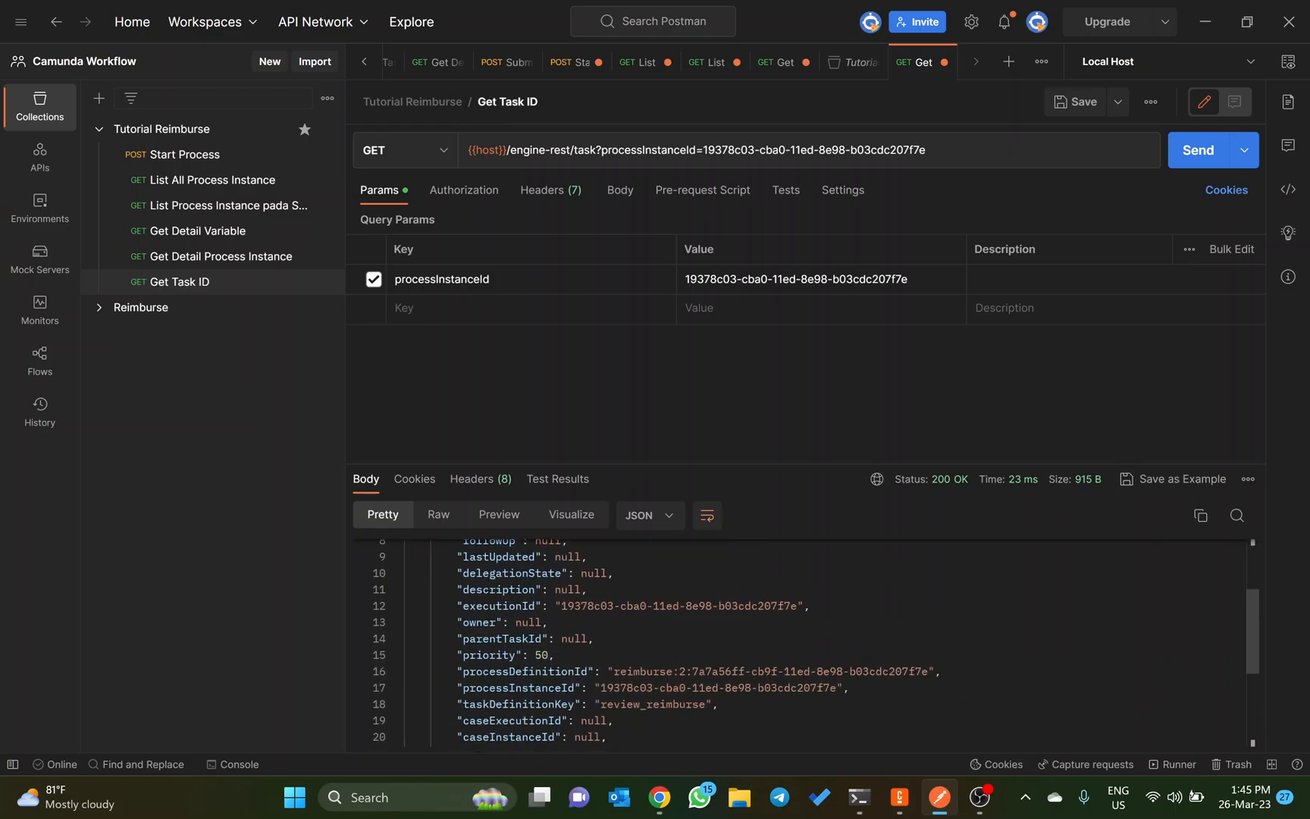
scroll(803, 643, "down", 5)
scroll(803, 643, "up", 4)
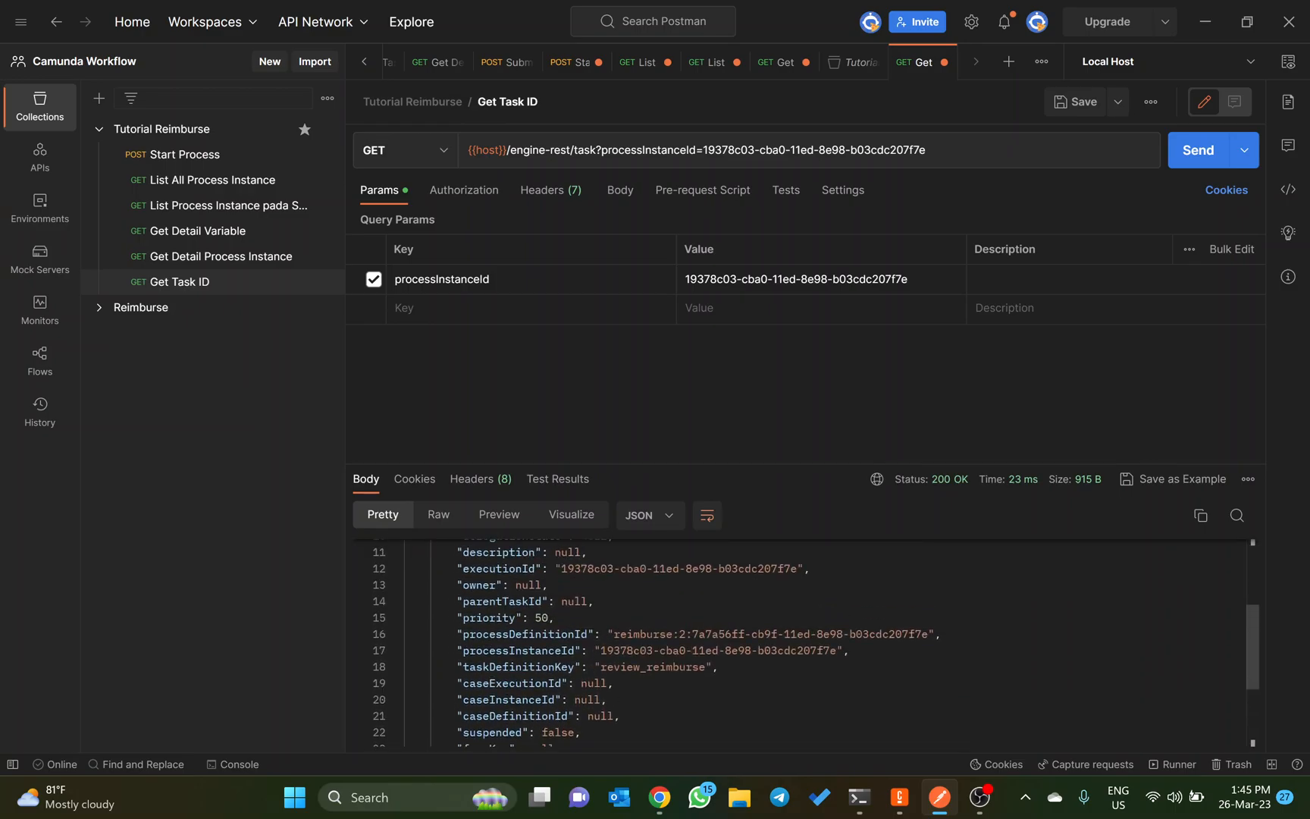
scroll(803, 643, "up", 4)
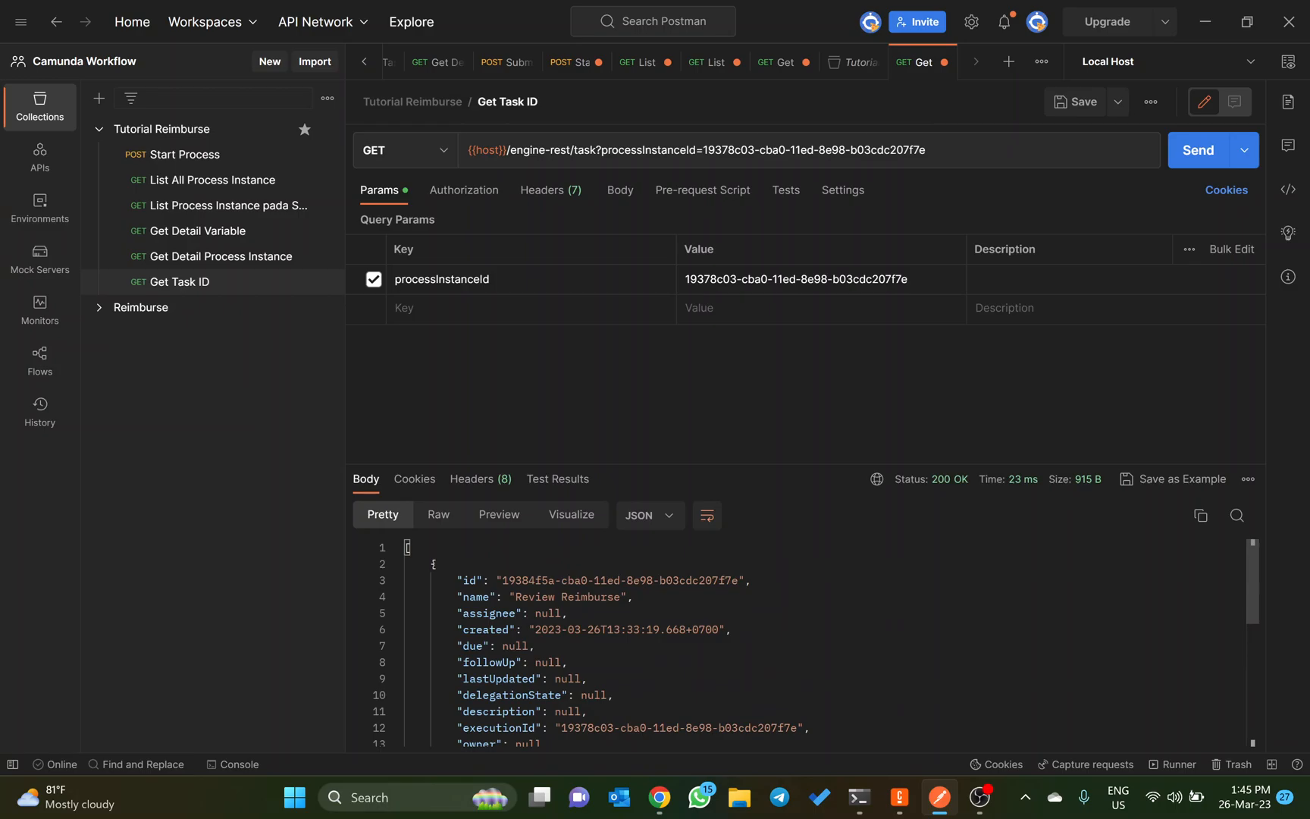
scroll(803, 642, "down", 3)
scroll(803, 643, "up", 3)
Step: Copy the Submit endpoint /engine-rest/task/:id/submit-form from the Dynalist notes and return to Postman
key("alt+Tab")
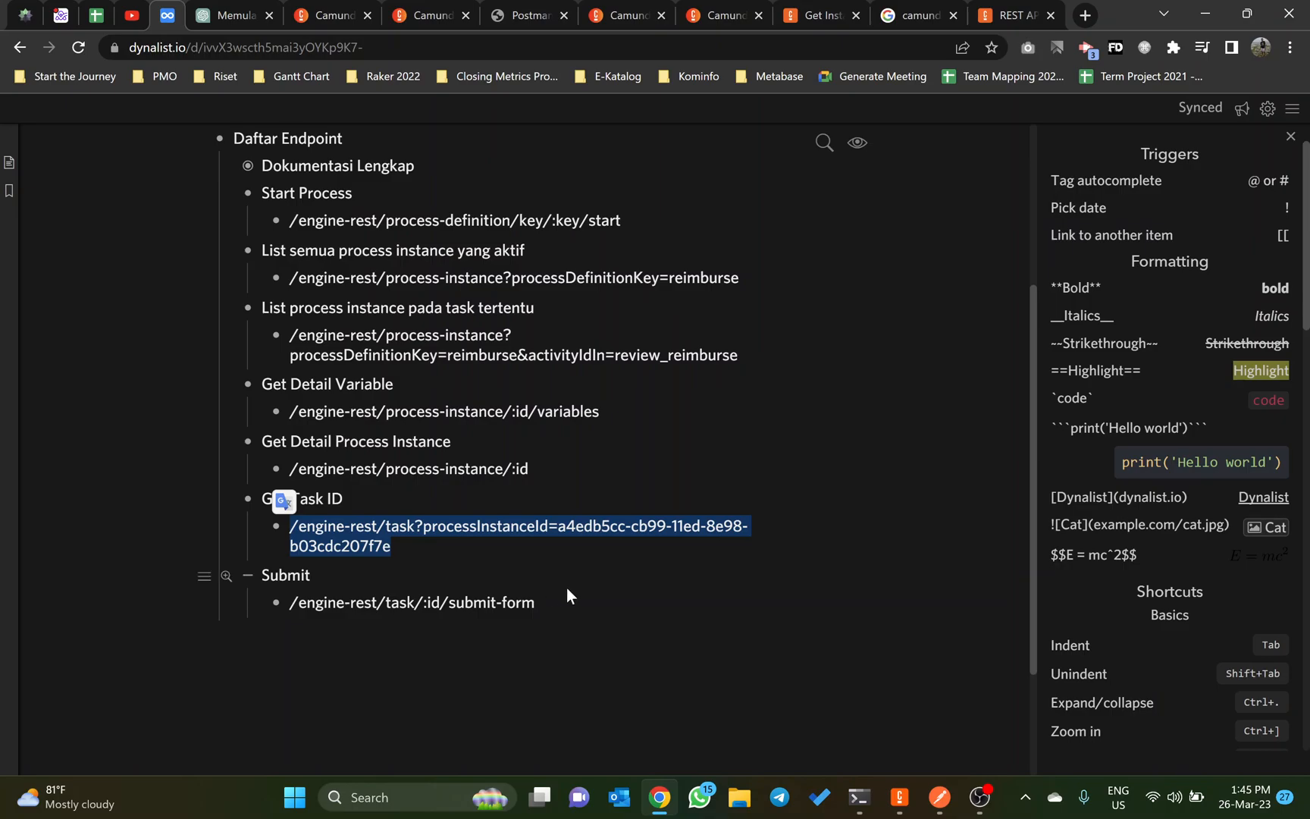
left_click_drag(535, 602, 279, 620)
key("ctrl+c")
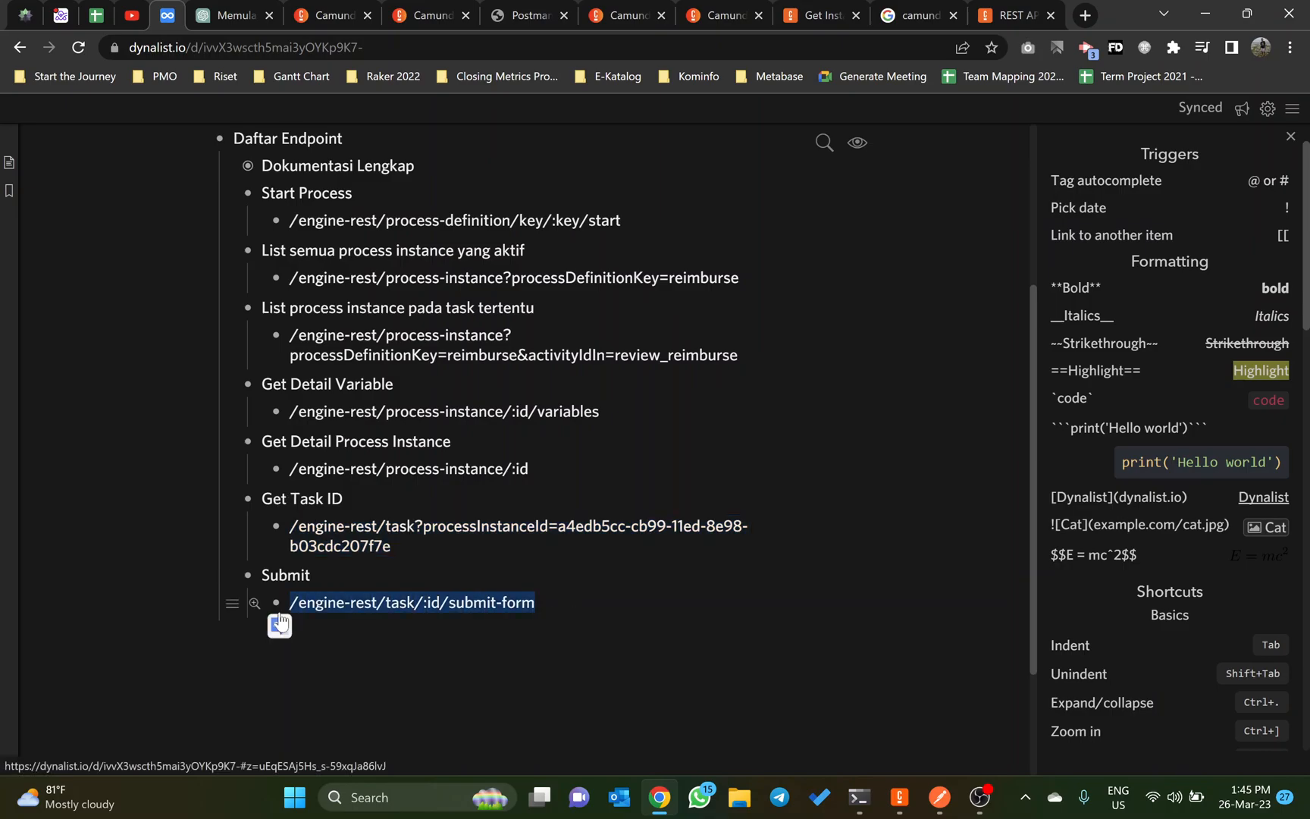
key("alt+Tab")
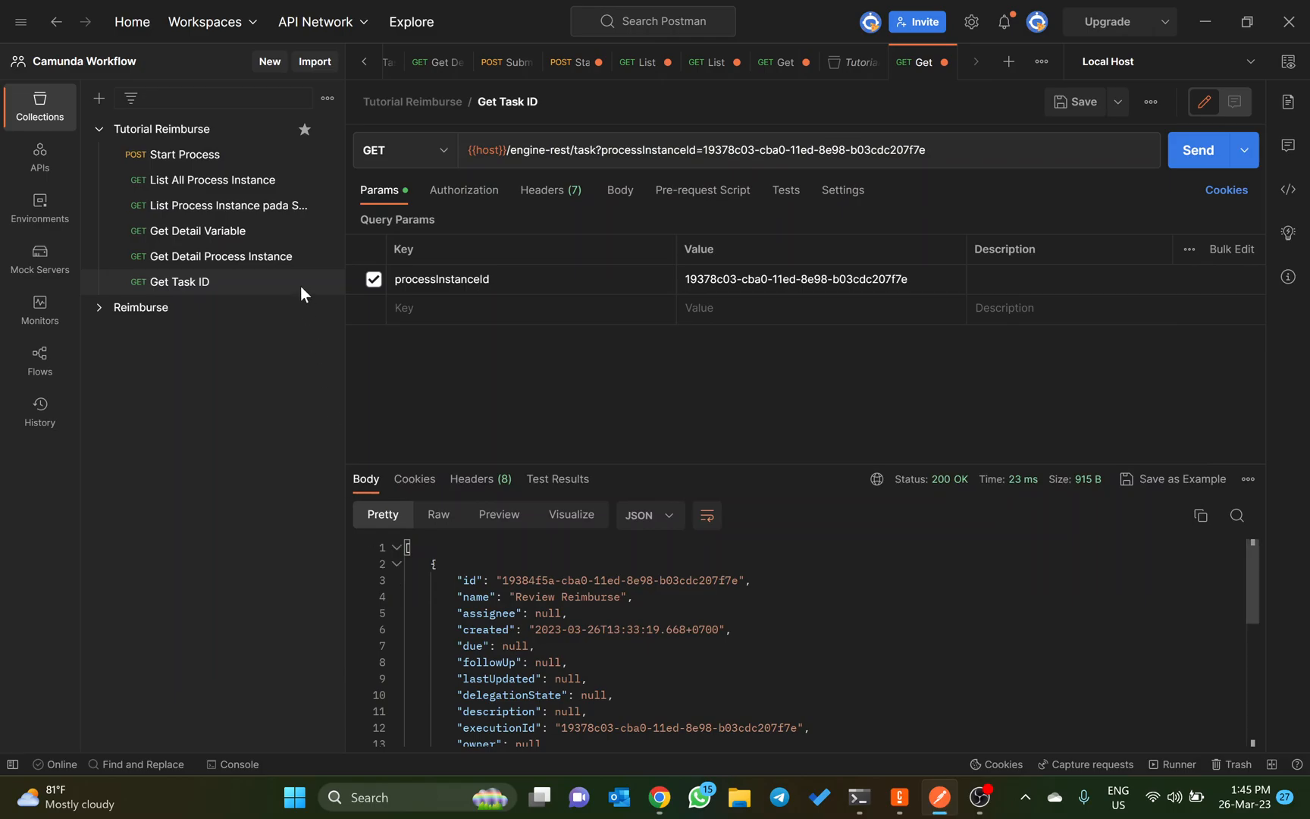
Step: Add a request named Submit Form to the Tutorial Reimburse collection
left_click(327, 129)
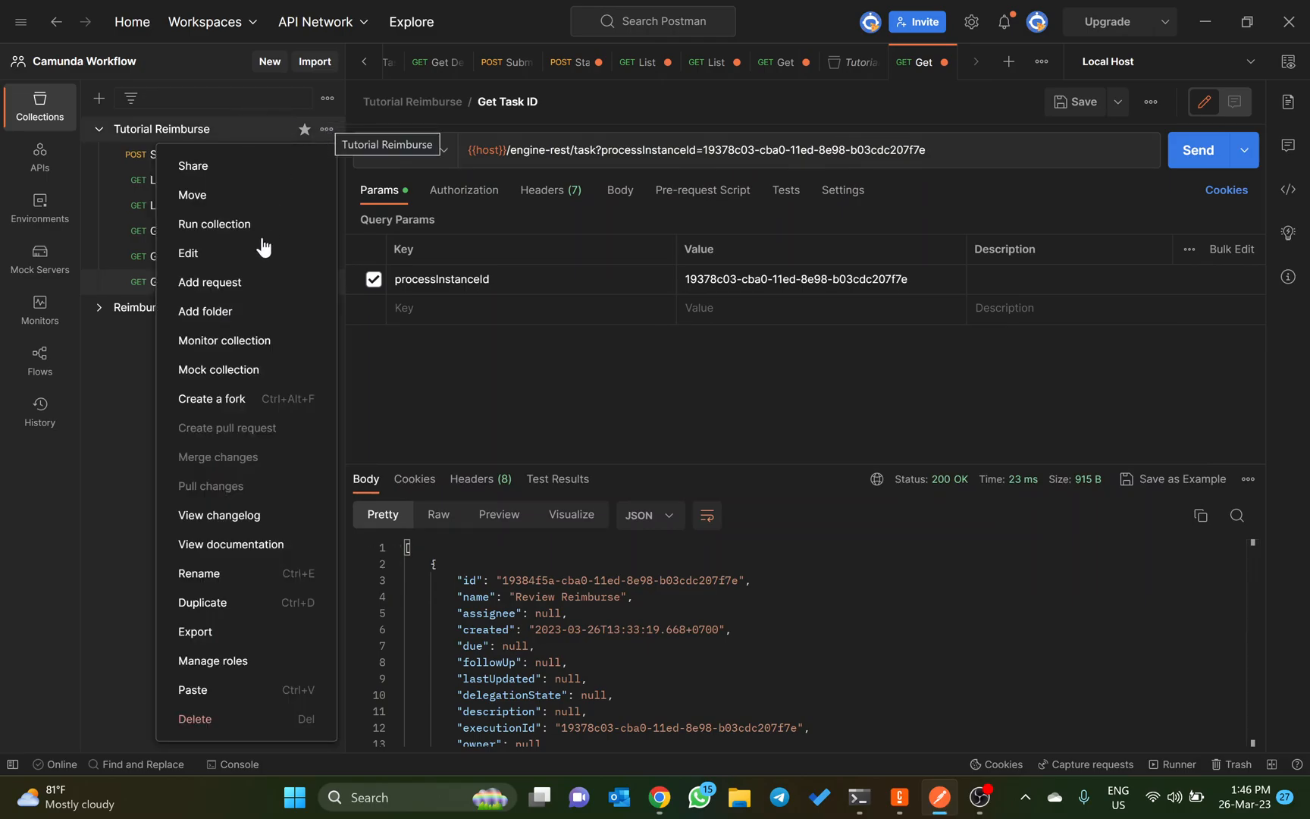
left_click(228, 285)
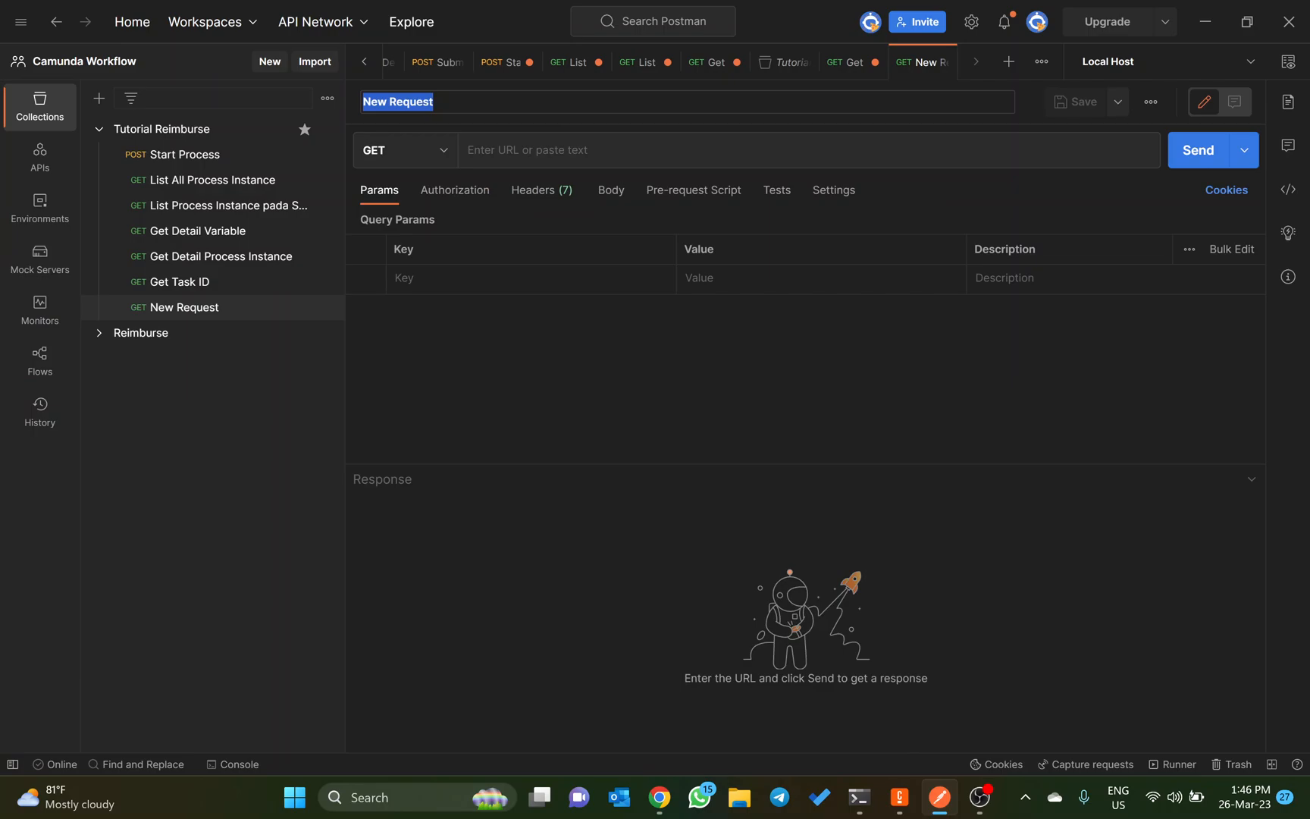
type("Submit")
key("BackSpace")
key("BackSpace")
key("BackSpace")
type("mi")
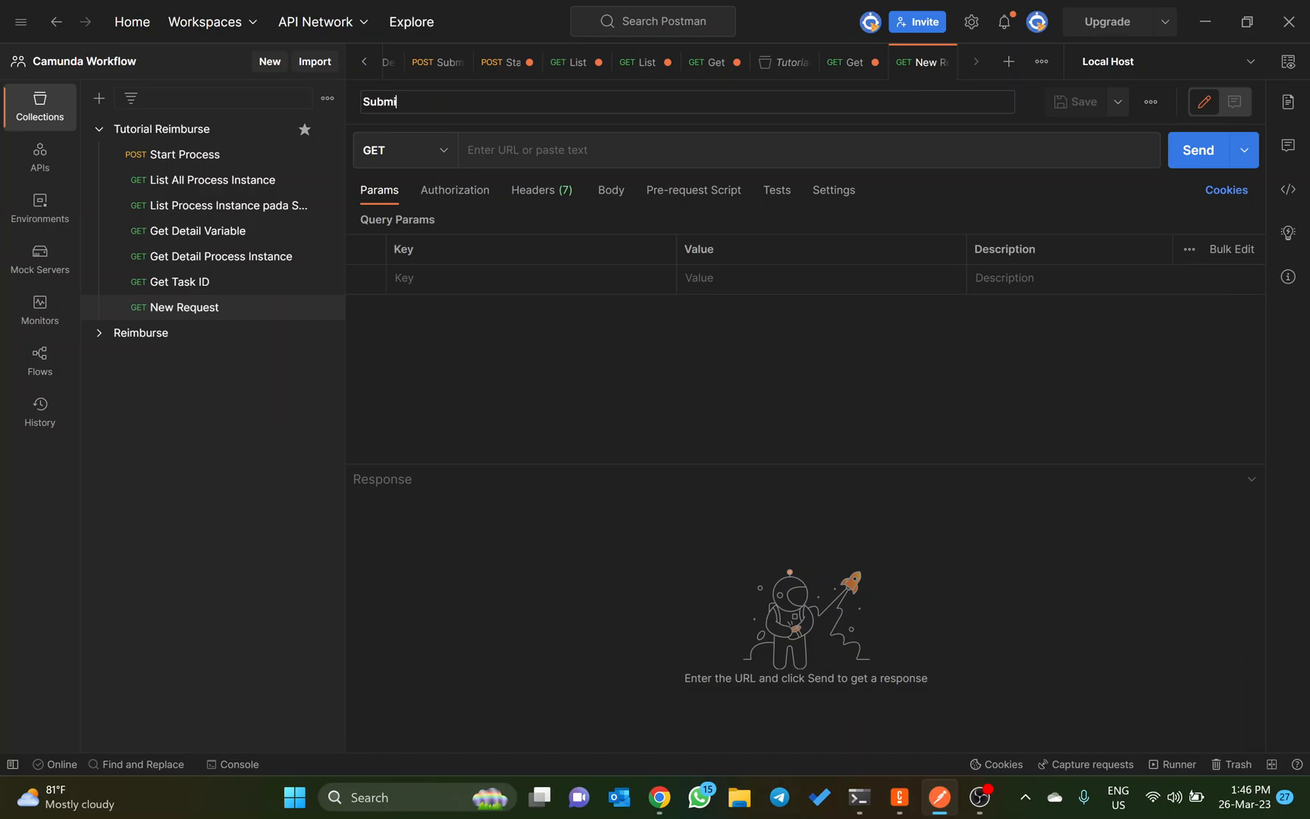
type("t Form")
left_click(498, 149)
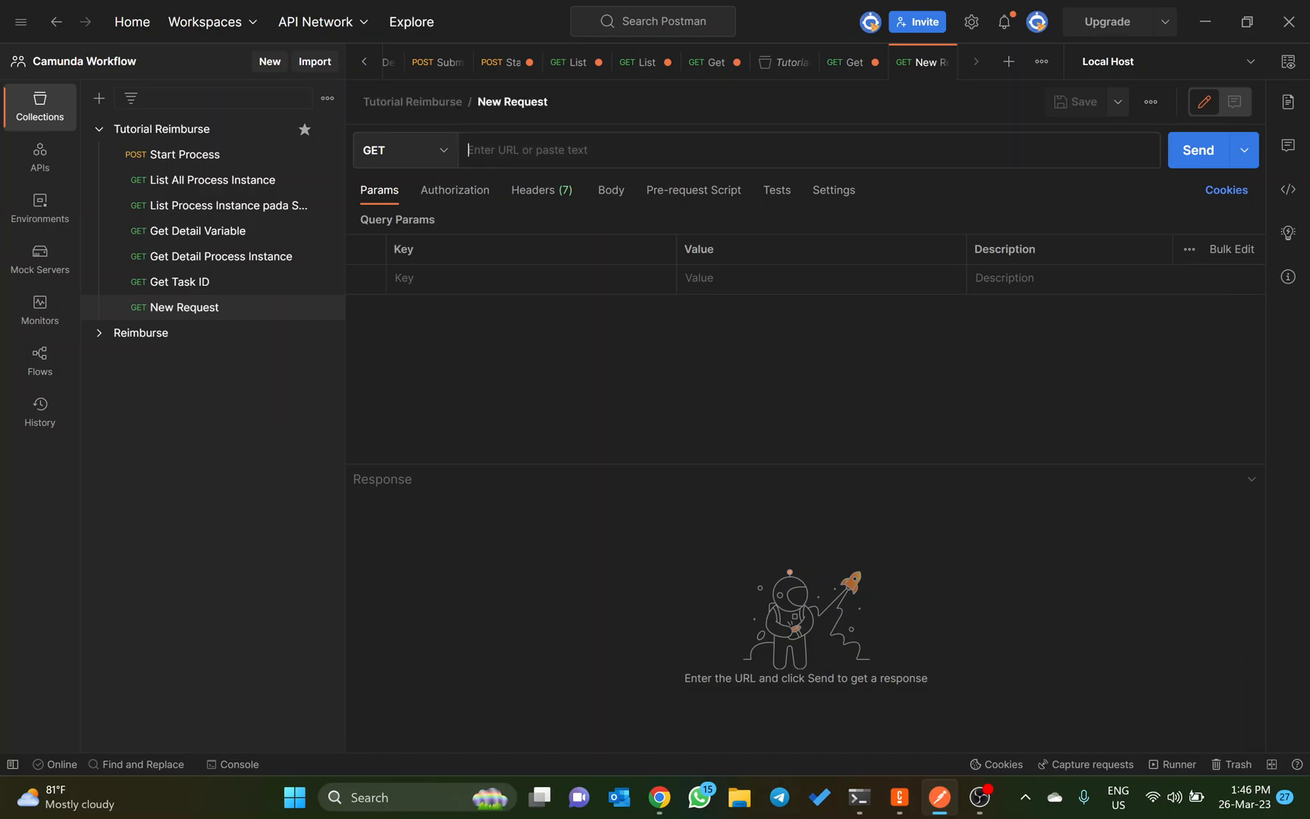
Step: Set the Submit Form request to the POST method with the URL /engine-rest/task/:id/submit-form
left_click(441, 160)
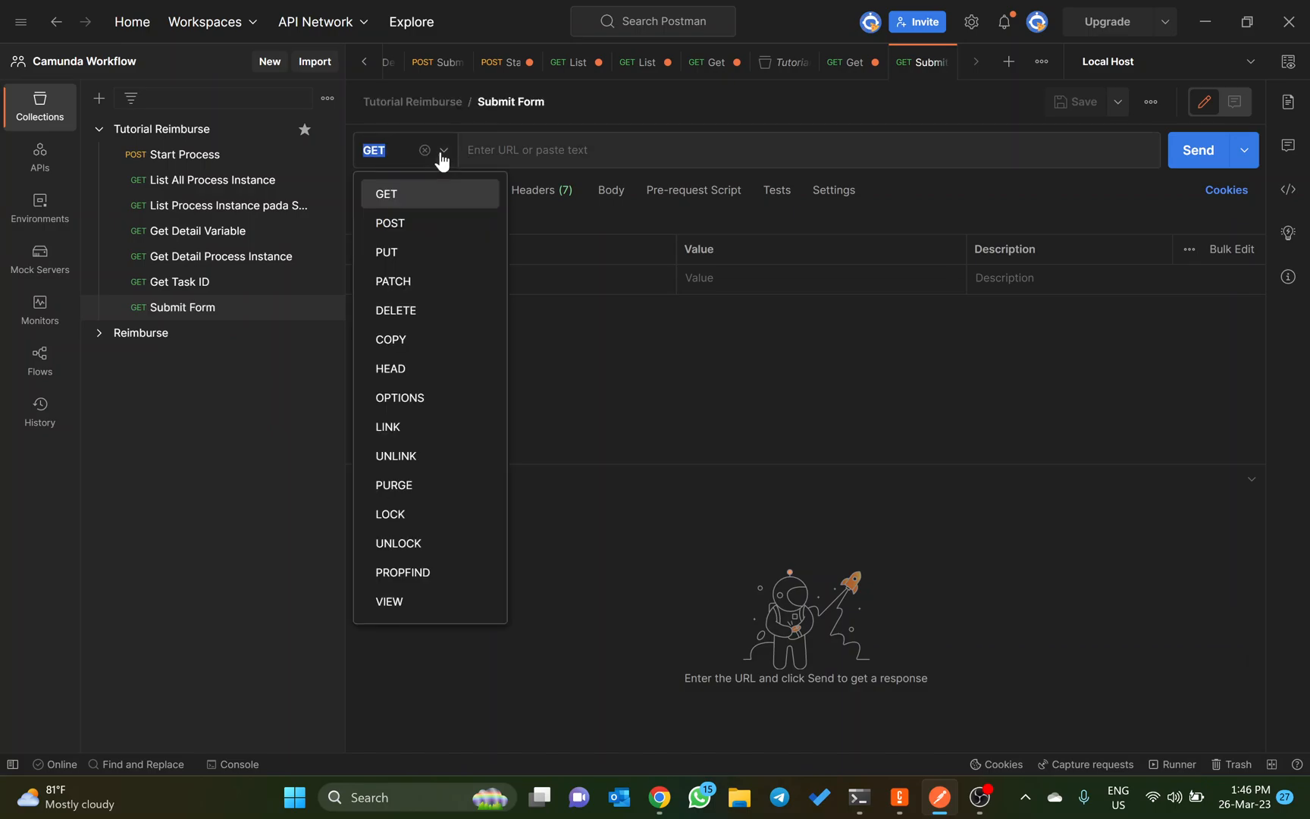
left_click(454, 225)
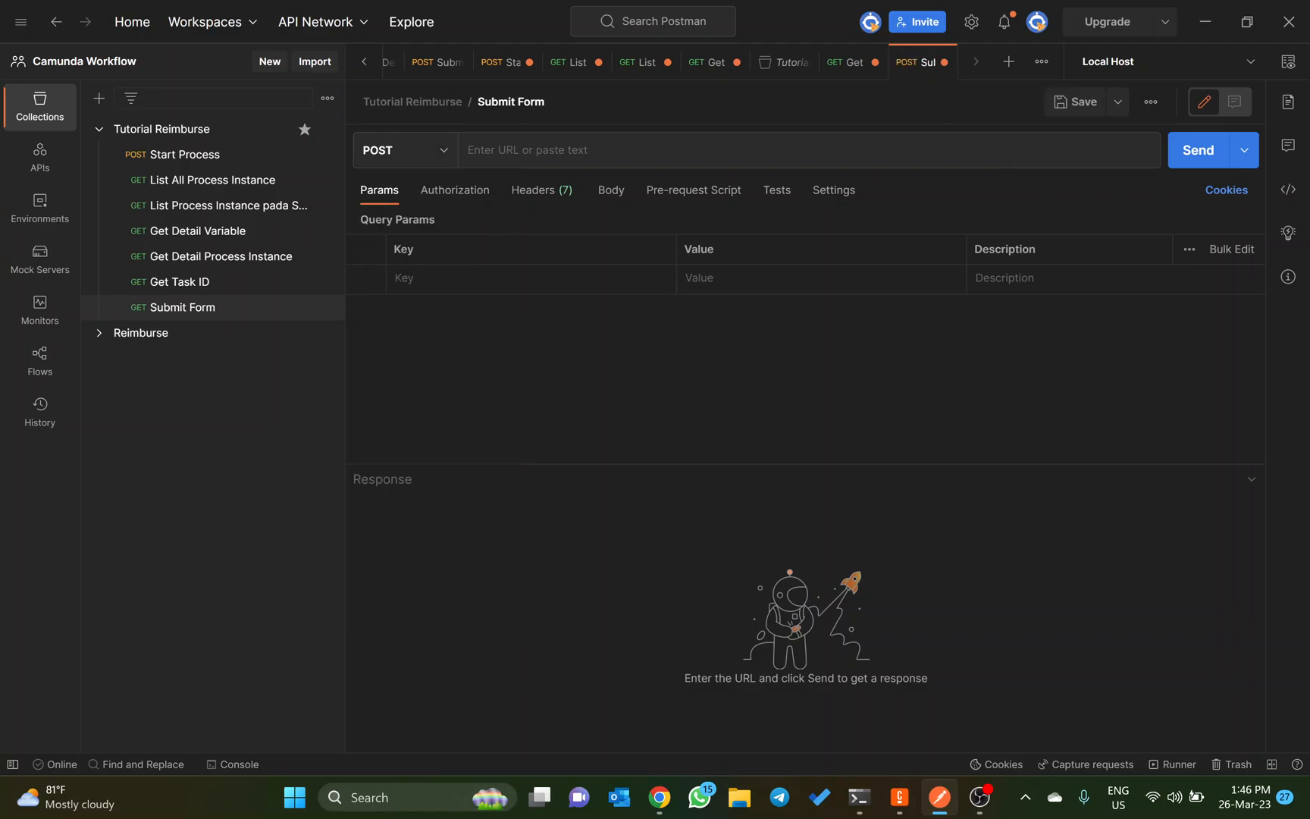
left_click(534, 160)
key("ctrl+v")
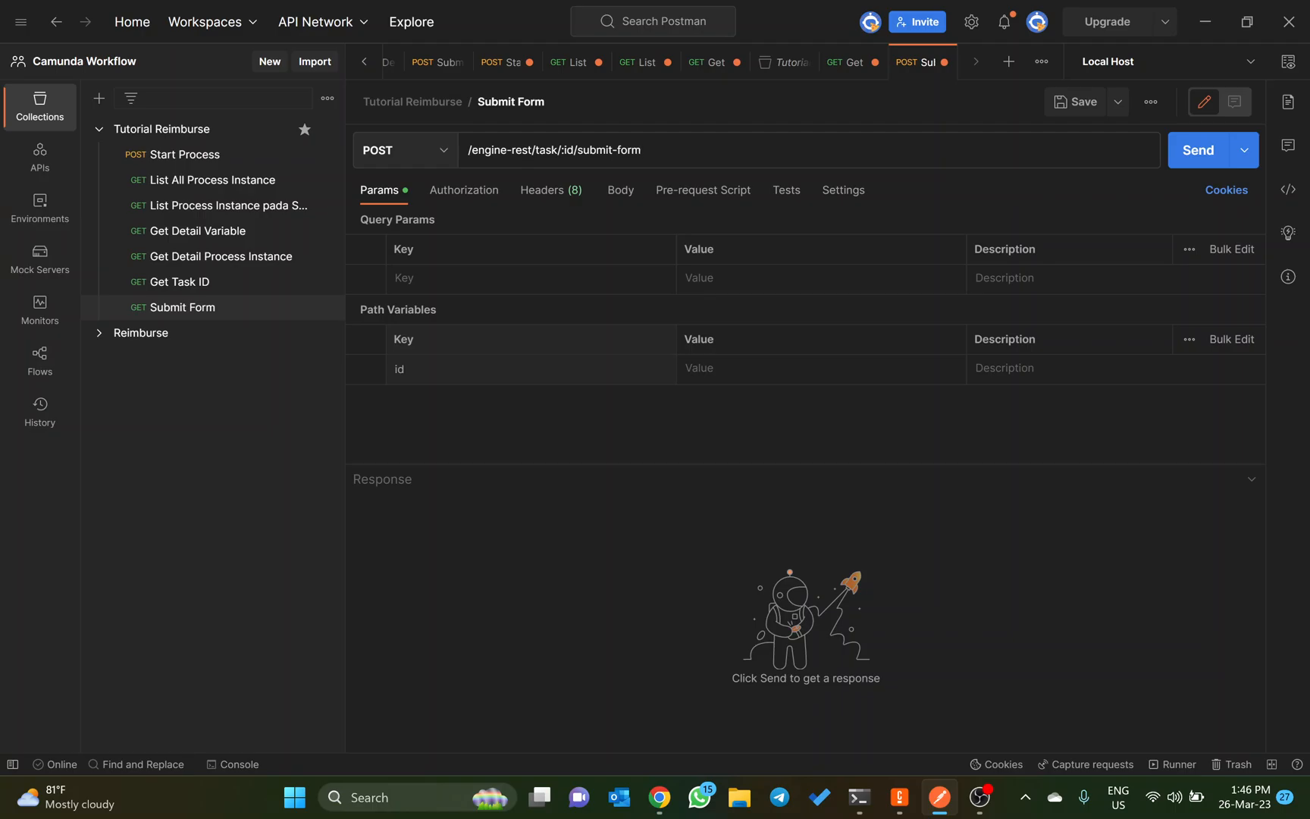
Step: Set the Submit Form id path variable to 19384f5a-cba0-11ed-8e98-b03cdc207f7e, copied from the Get Task ID response
left_click(206, 283)
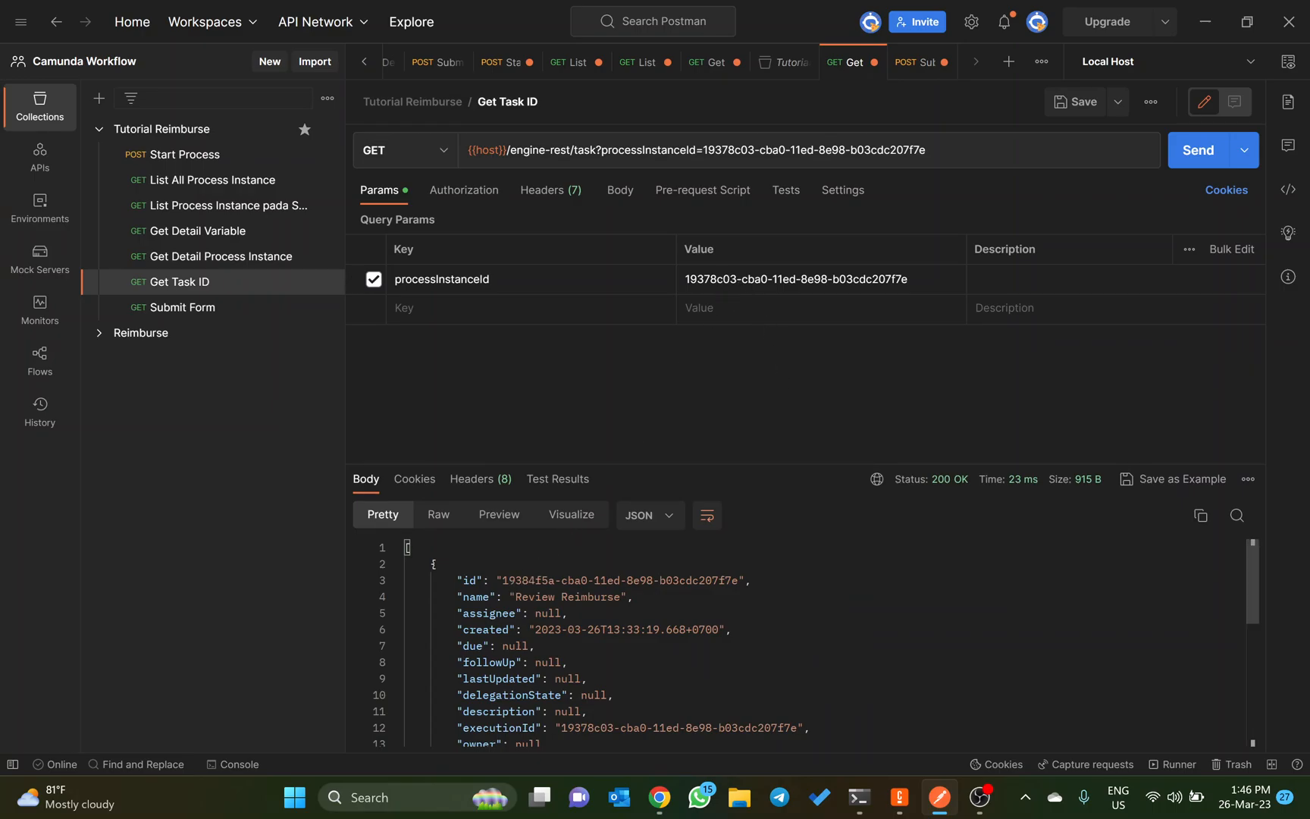
left_click_drag(502, 580, 738, 579)
key("ctrl+c")
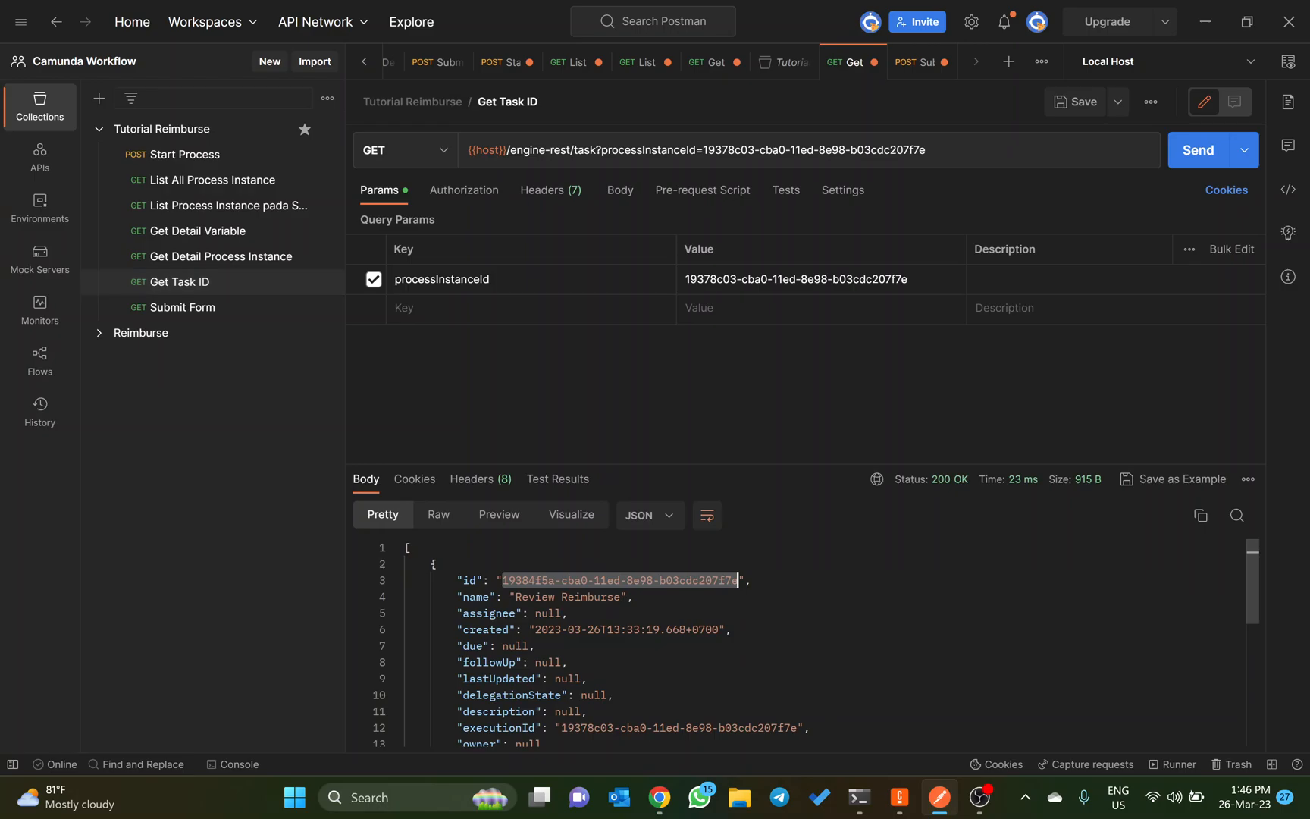
left_click(191, 308)
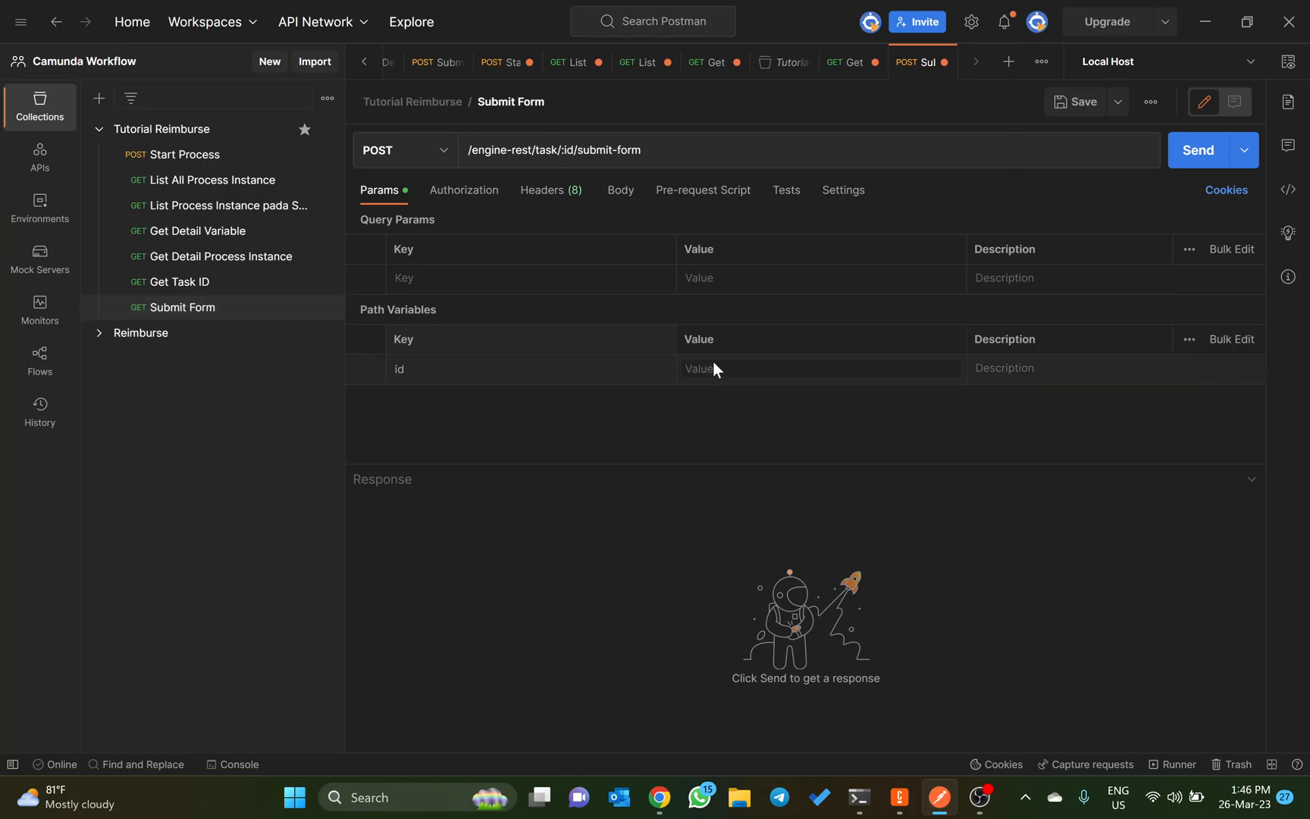
key("ctrl+v")
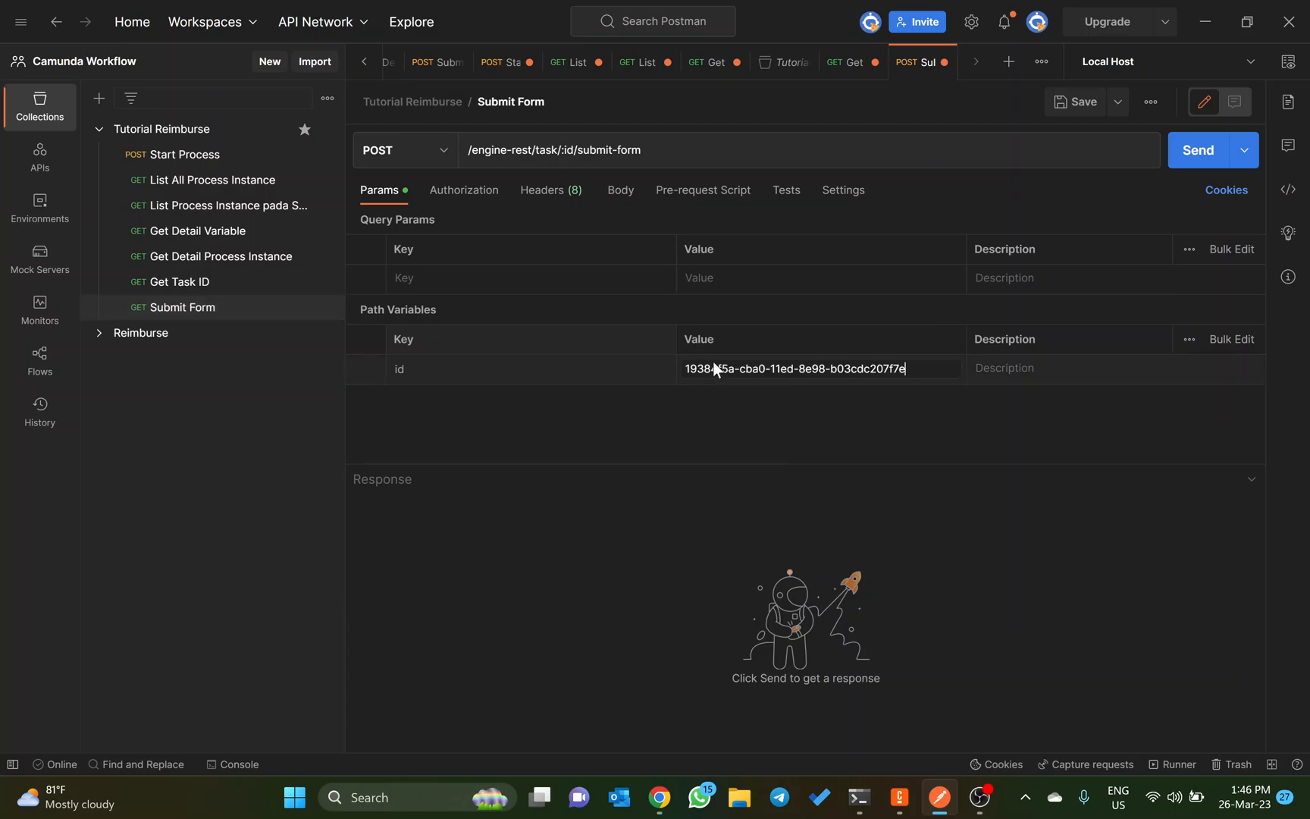
Step: Choose a raw body for the Submit Form request and add a Content-Type header with the value application/json
left_click(623, 203)
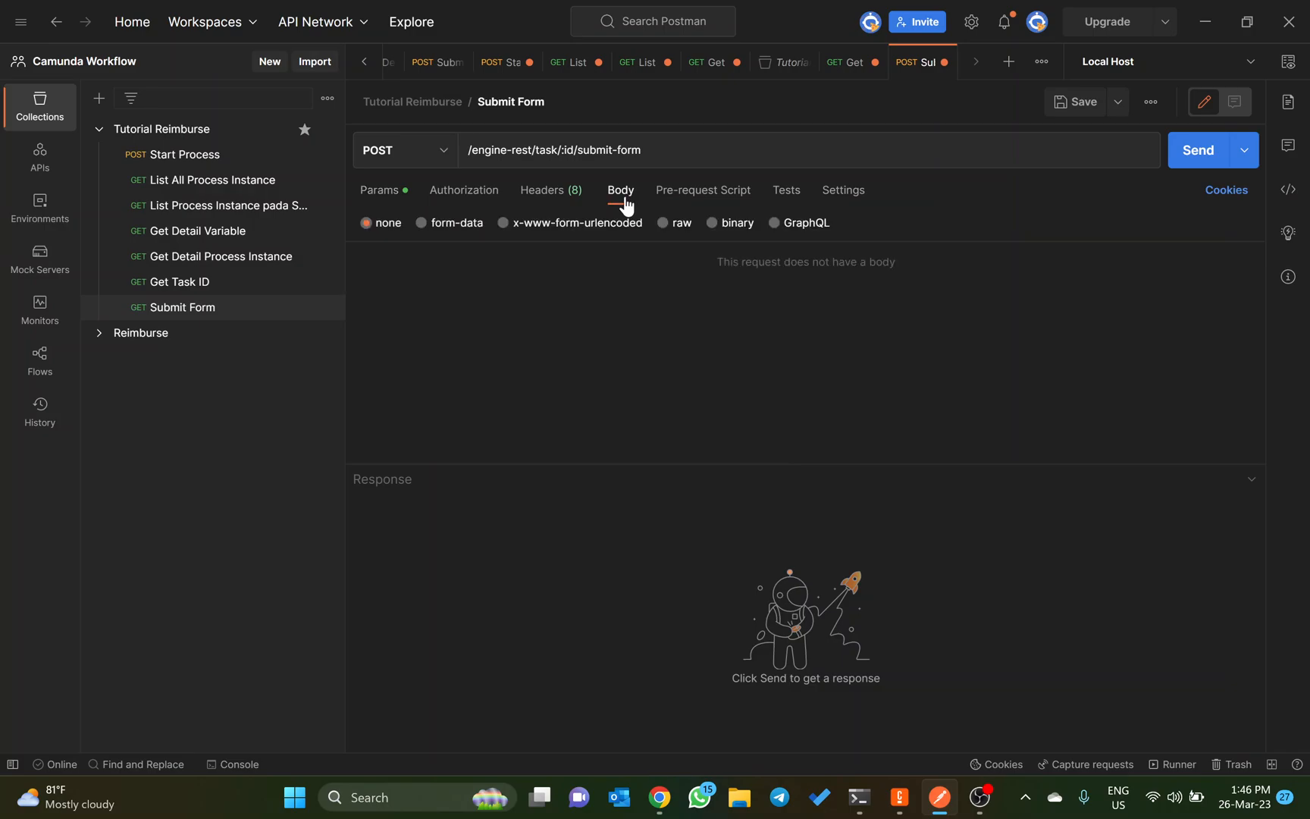
left_click(661, 223)
left_click(381, 194)
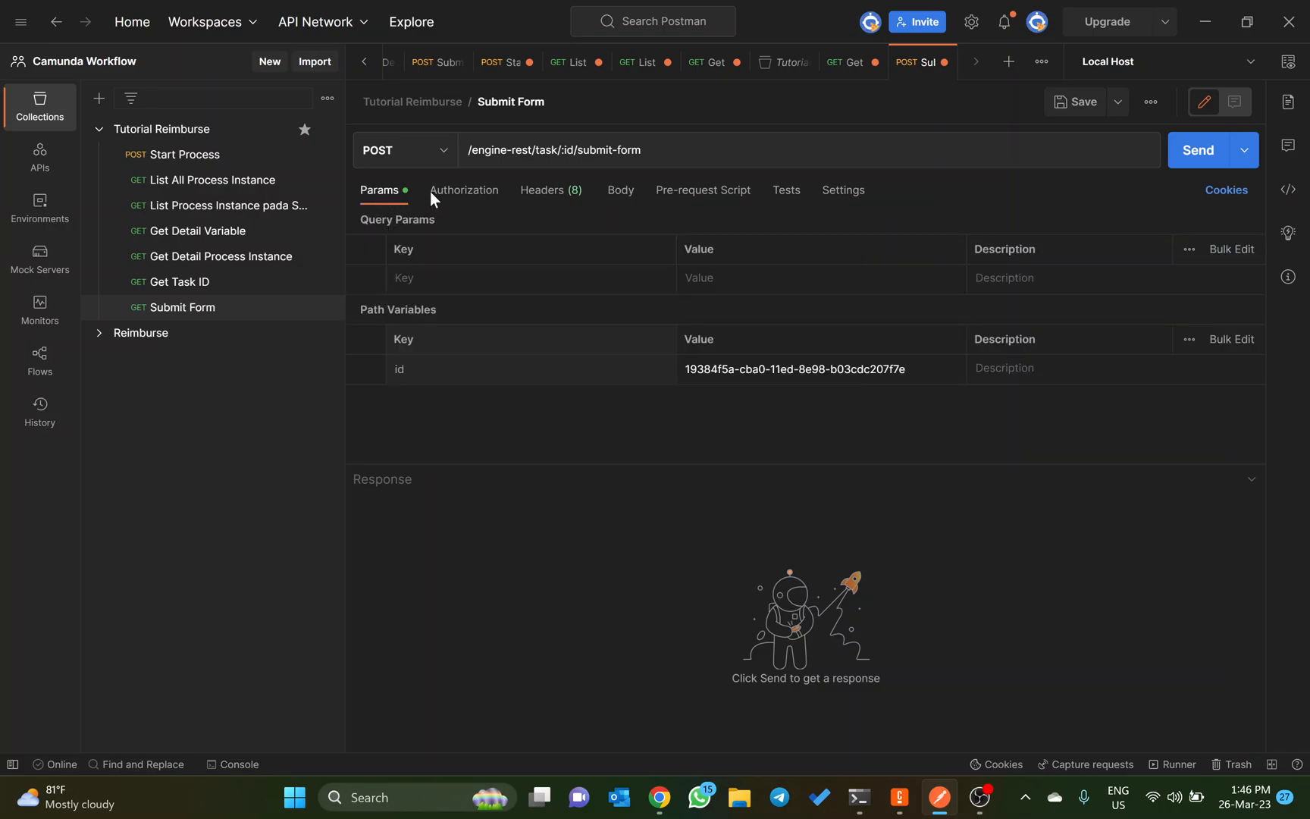
left_click(532, 200)
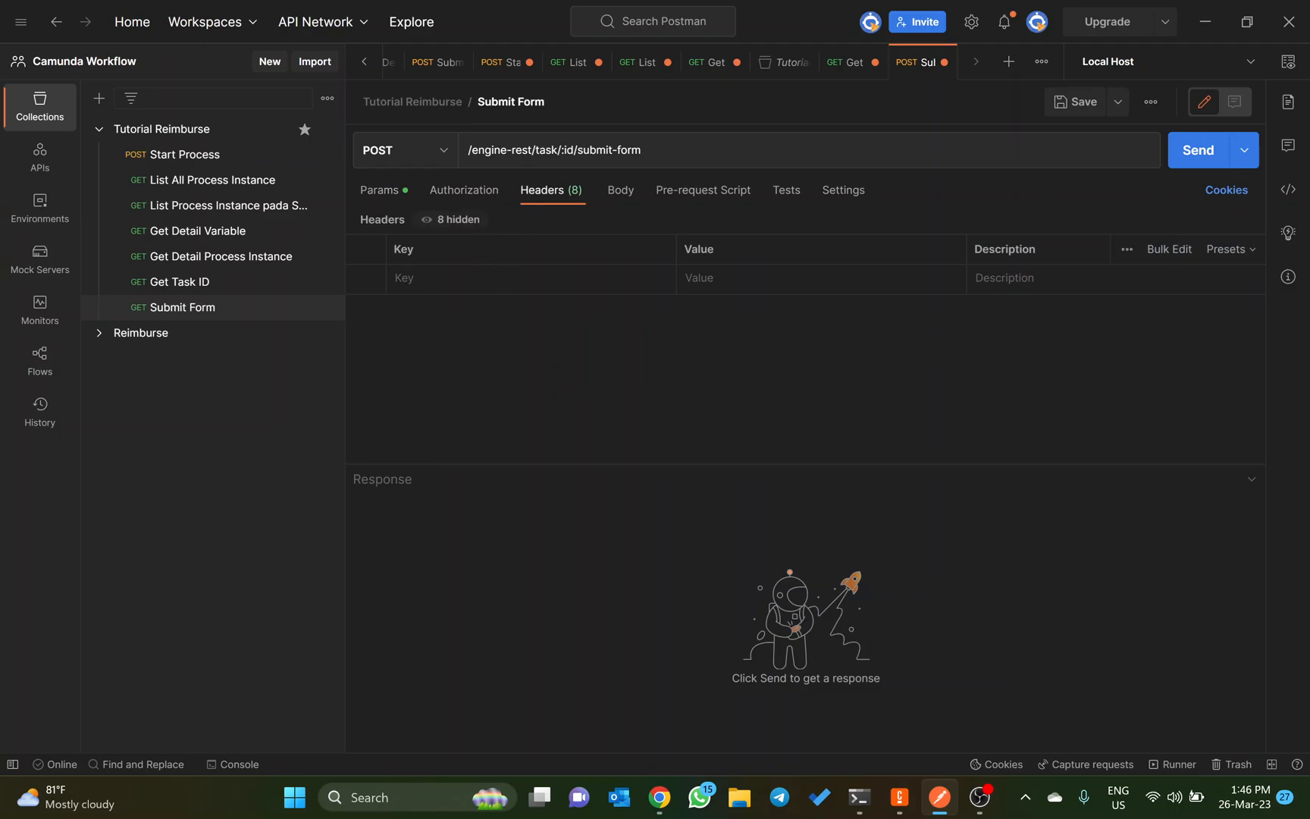
left_click(498, 278)
type("co")
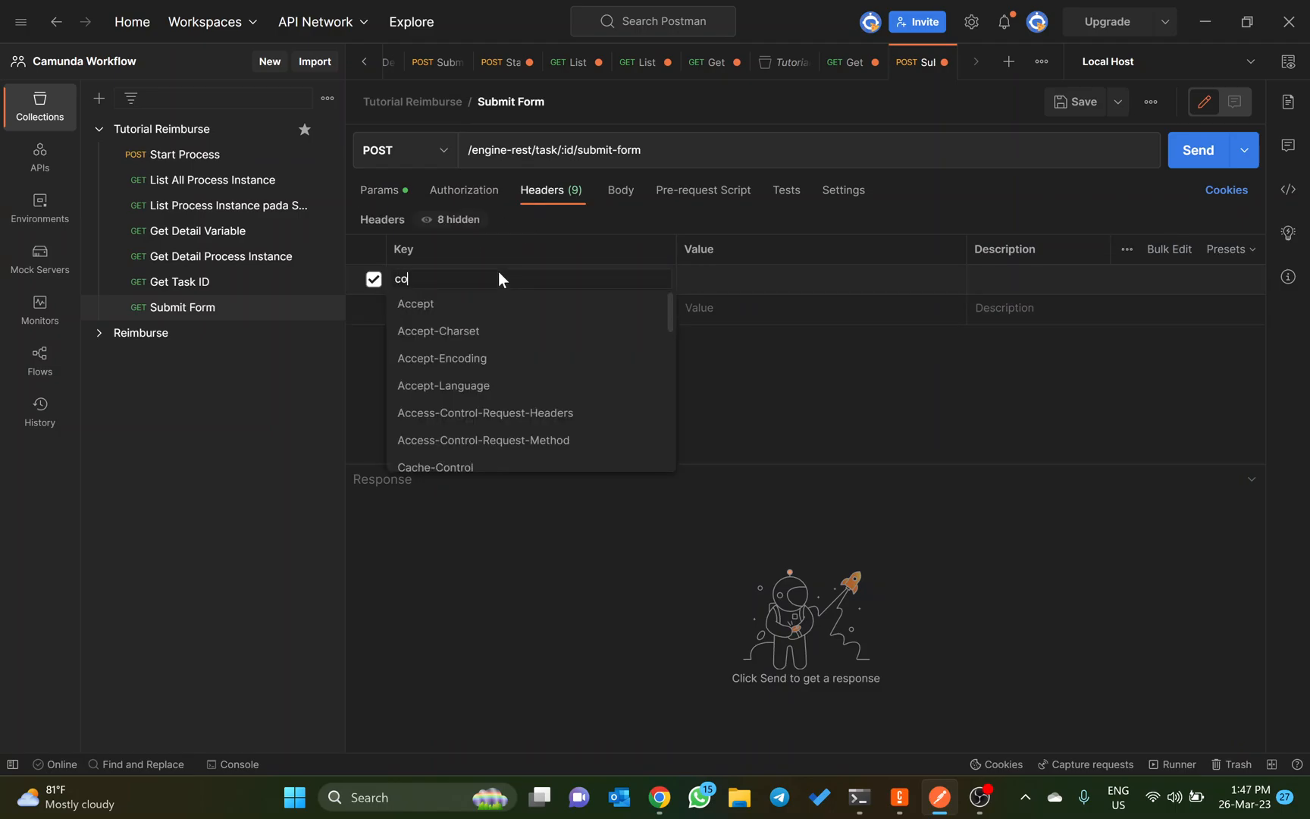
type("nte")
key("Down")
key("Down")
key("Down")
key("Down")
key("Return")
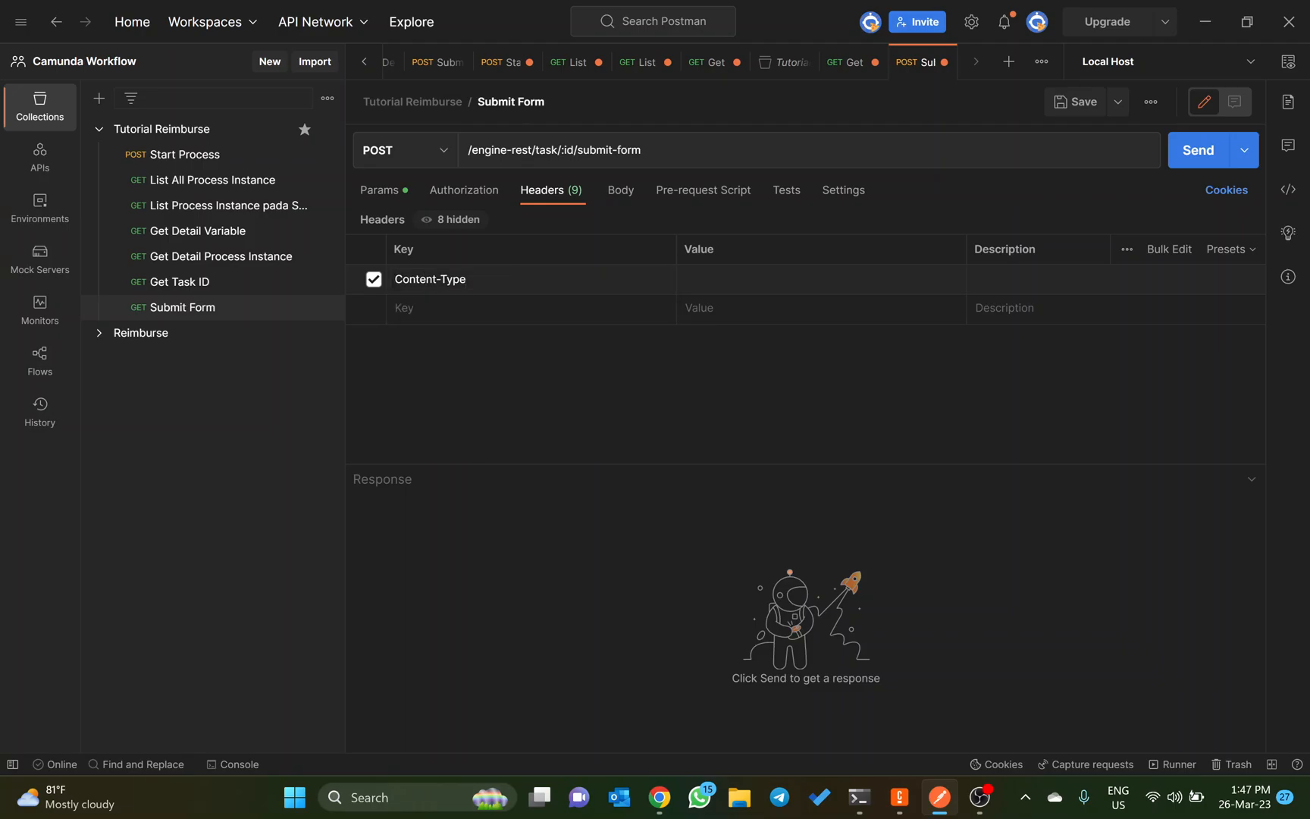
type("appl")
key("Down")
key("Down")
key("Down")
key("Return")
Step: Copy the whole JSON body of the Start Process request into the body of the Submit Form request
left_click(179, 156)
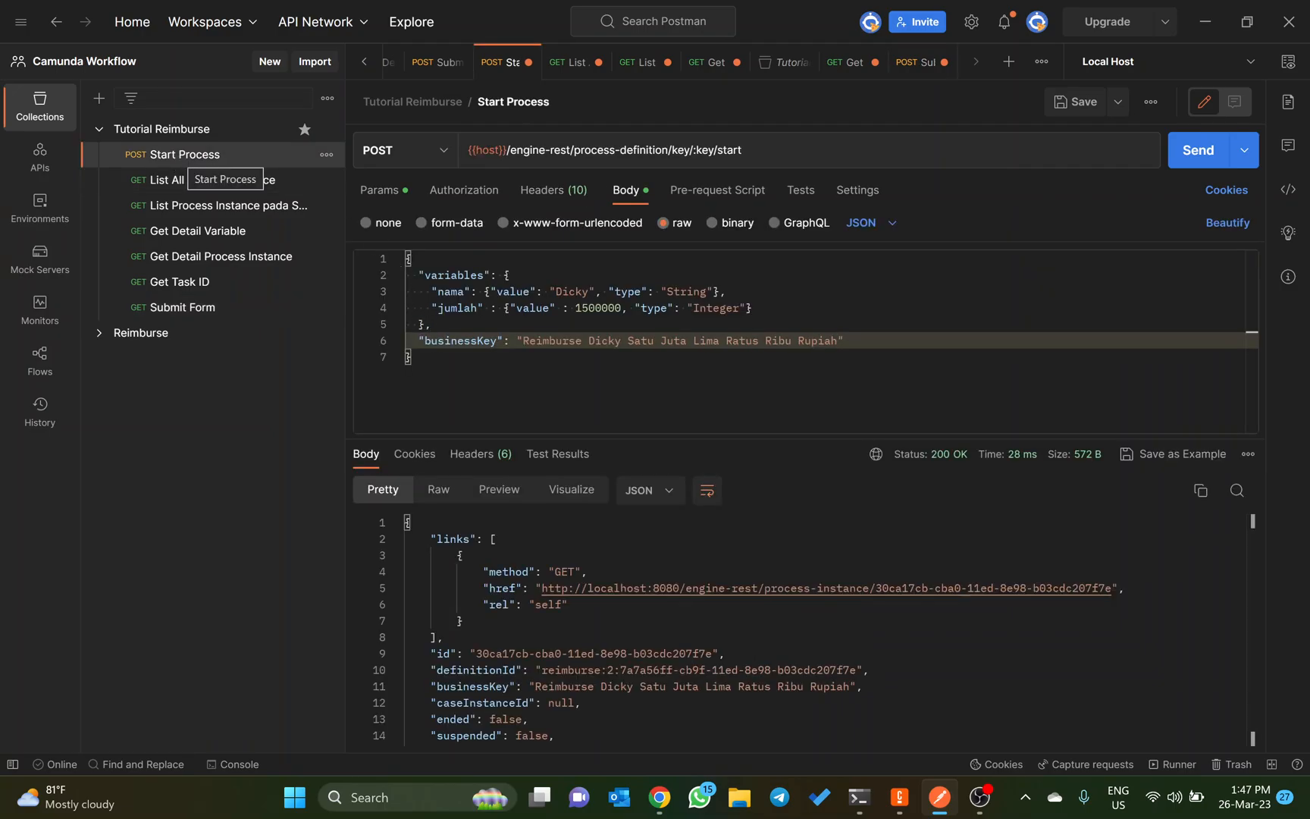
left_click(576, 383)
key("ctrl+a")
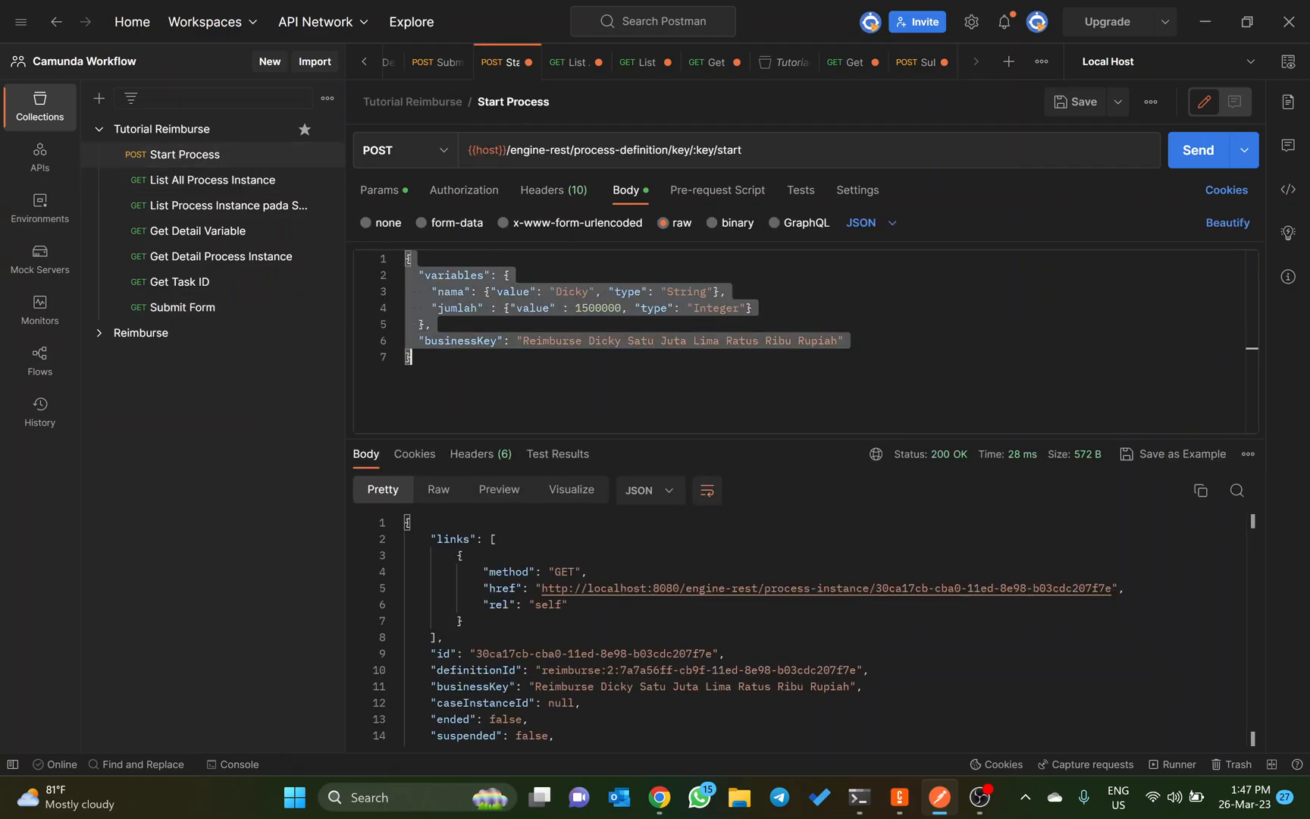
left_click(576, 382)
key("ctrl+a")
key("ctrl+c")
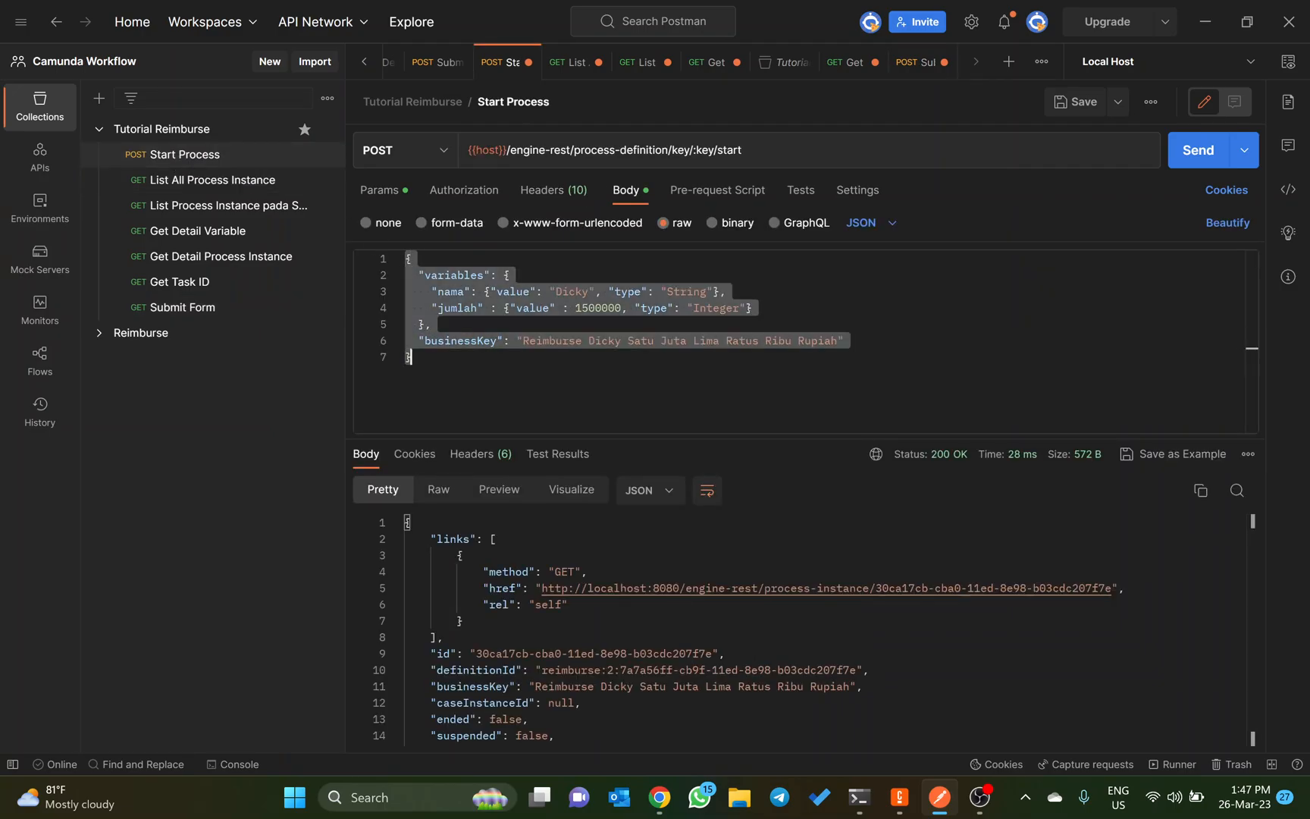
left_click(215, 310)
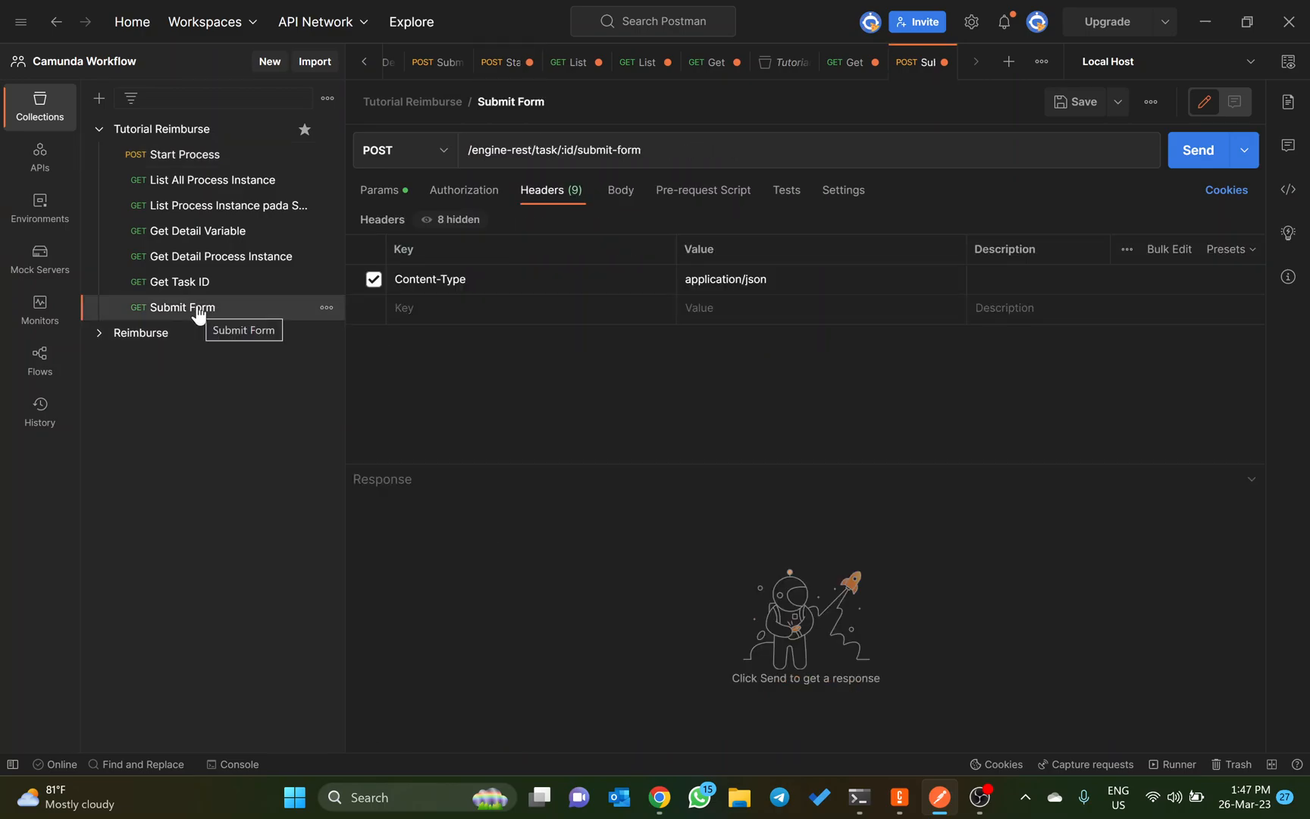
left_click(620, 190)
key("ctrl+v")
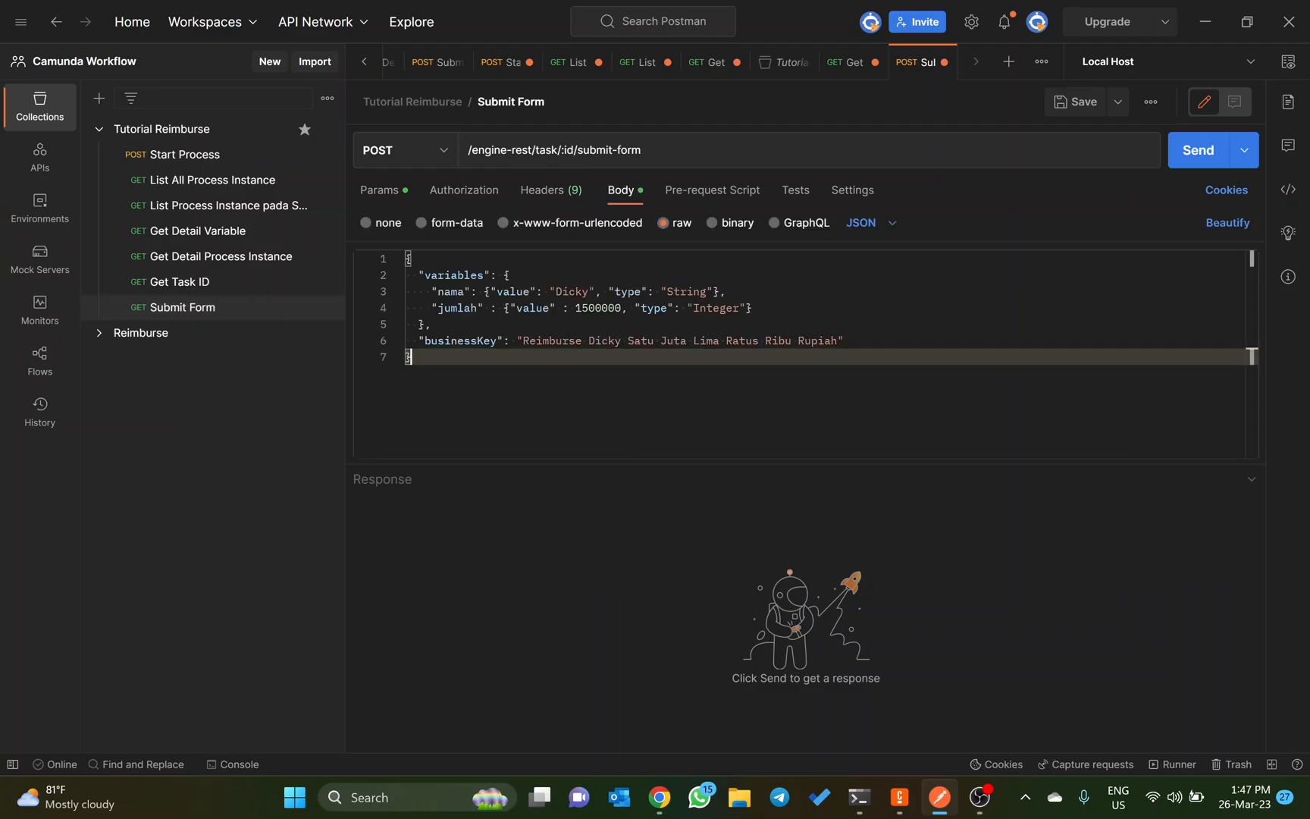
Step: Switch to Camunda Modeler and examine the keys of the Nama, Jumlah, Catatan and Apakah Diterima? fields in Form Review.form
key("alt+Tab")
key("alt+Tab")
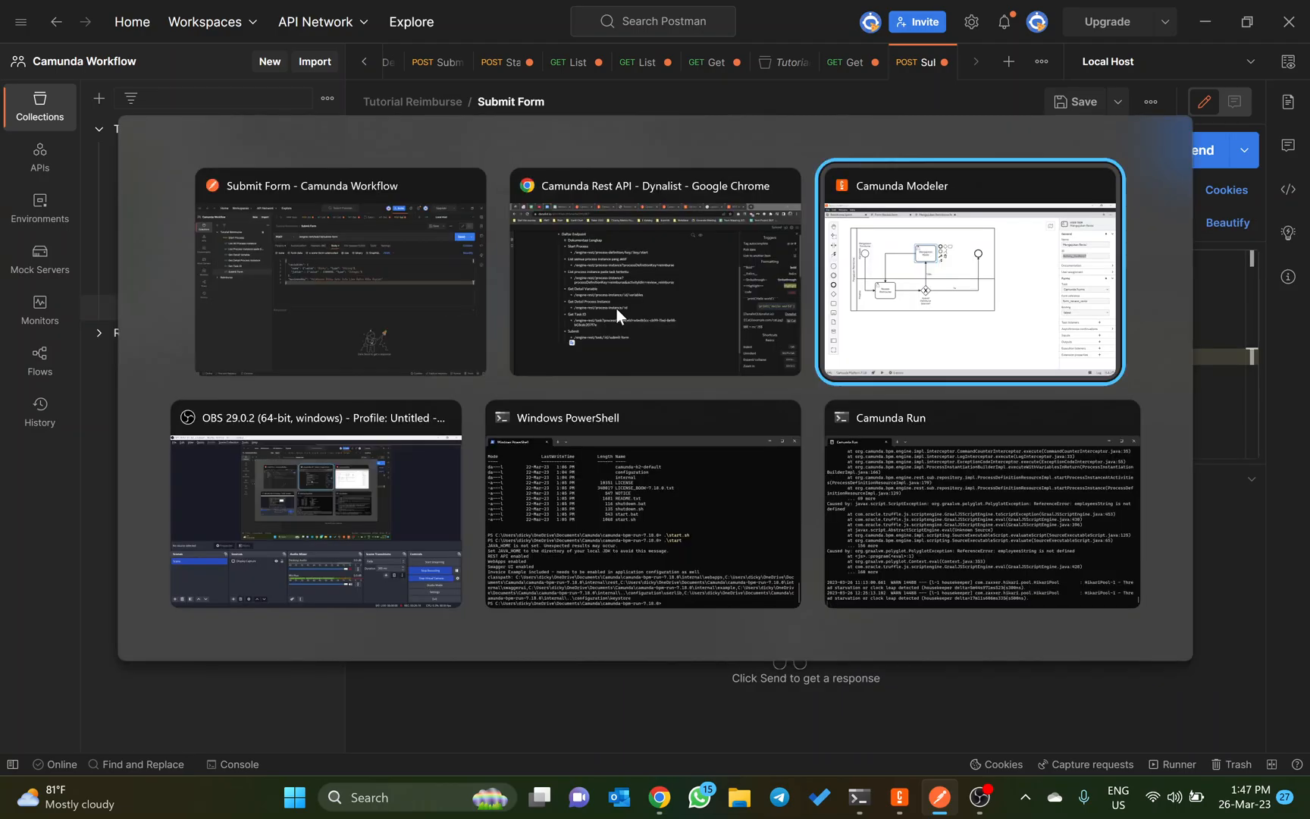
left_click(301, 396)
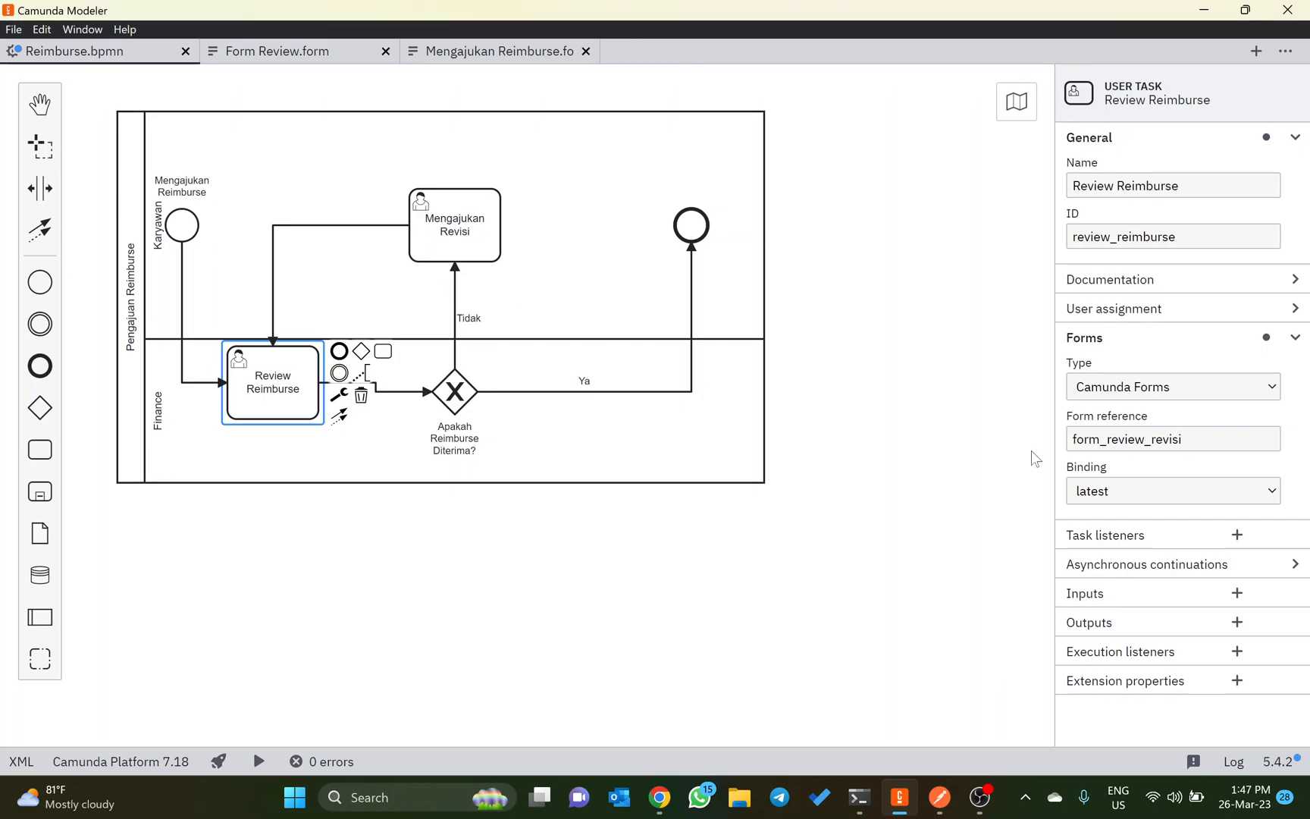
left_click(529, 42)
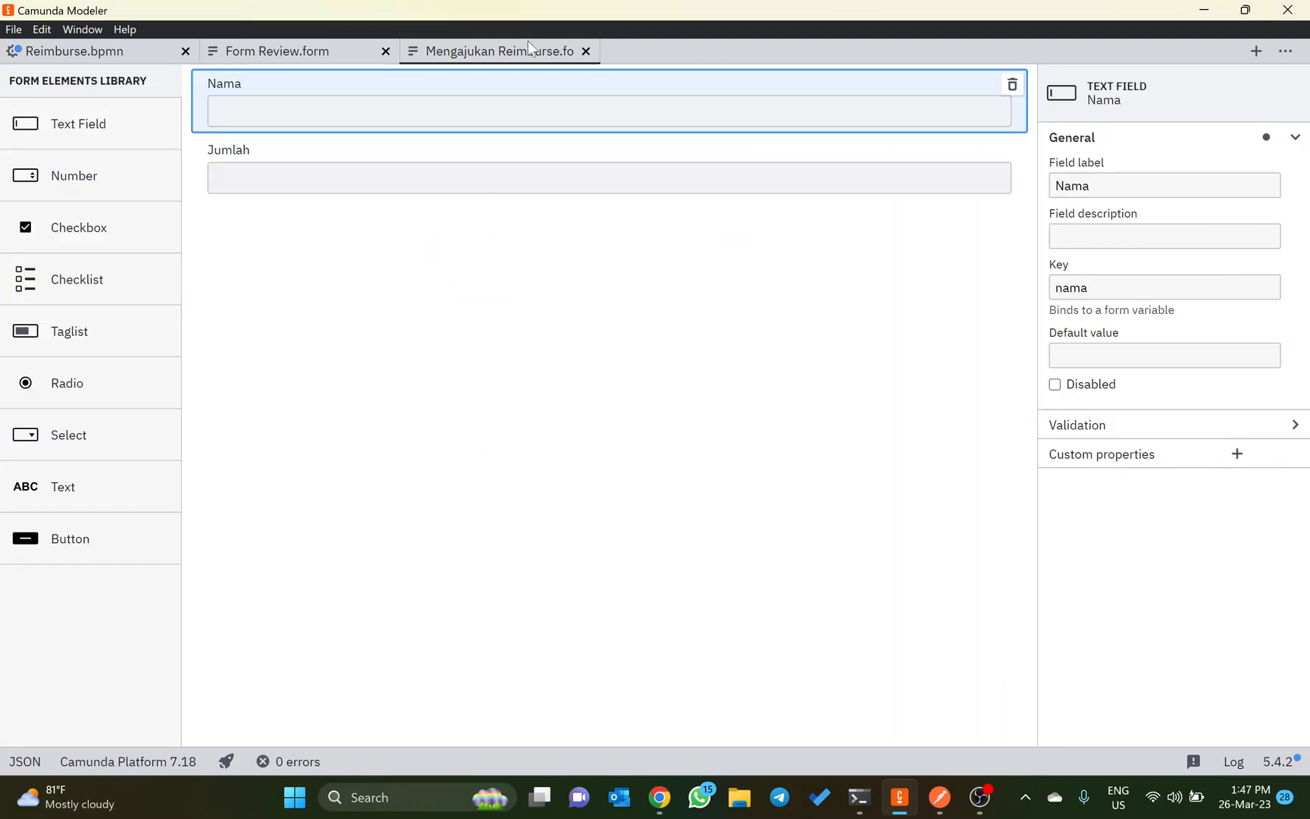
left_click(304, 46)
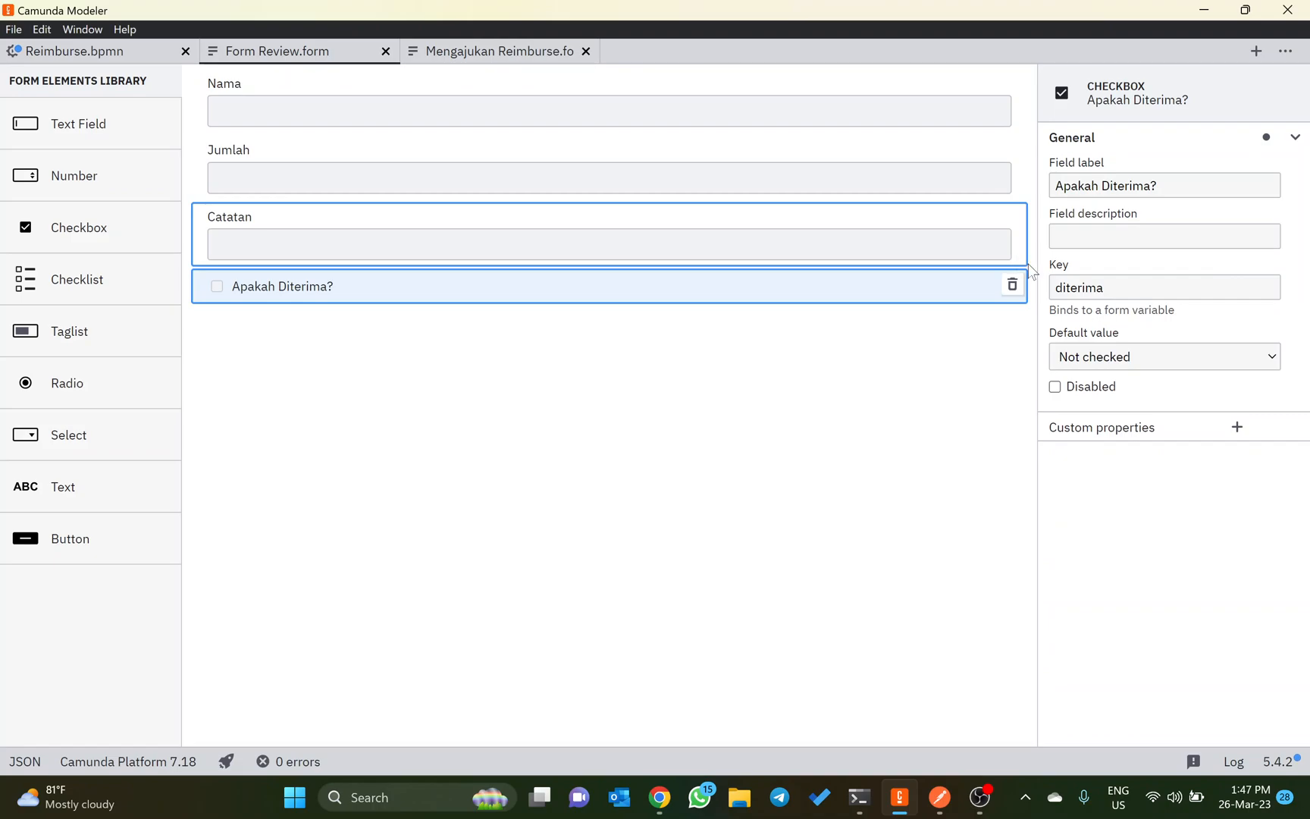
left_click(869, 414)
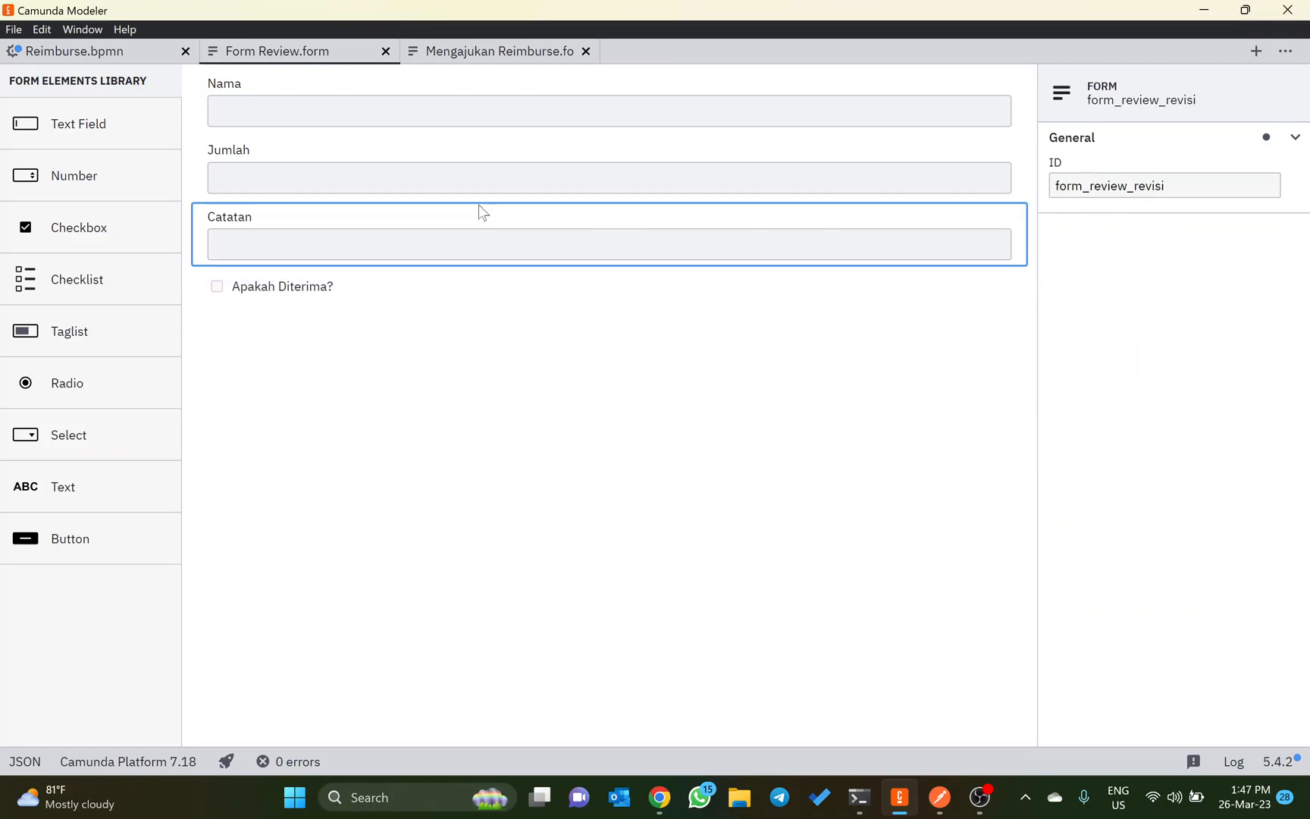
left_click(344, 116)
left_click(380, 190)
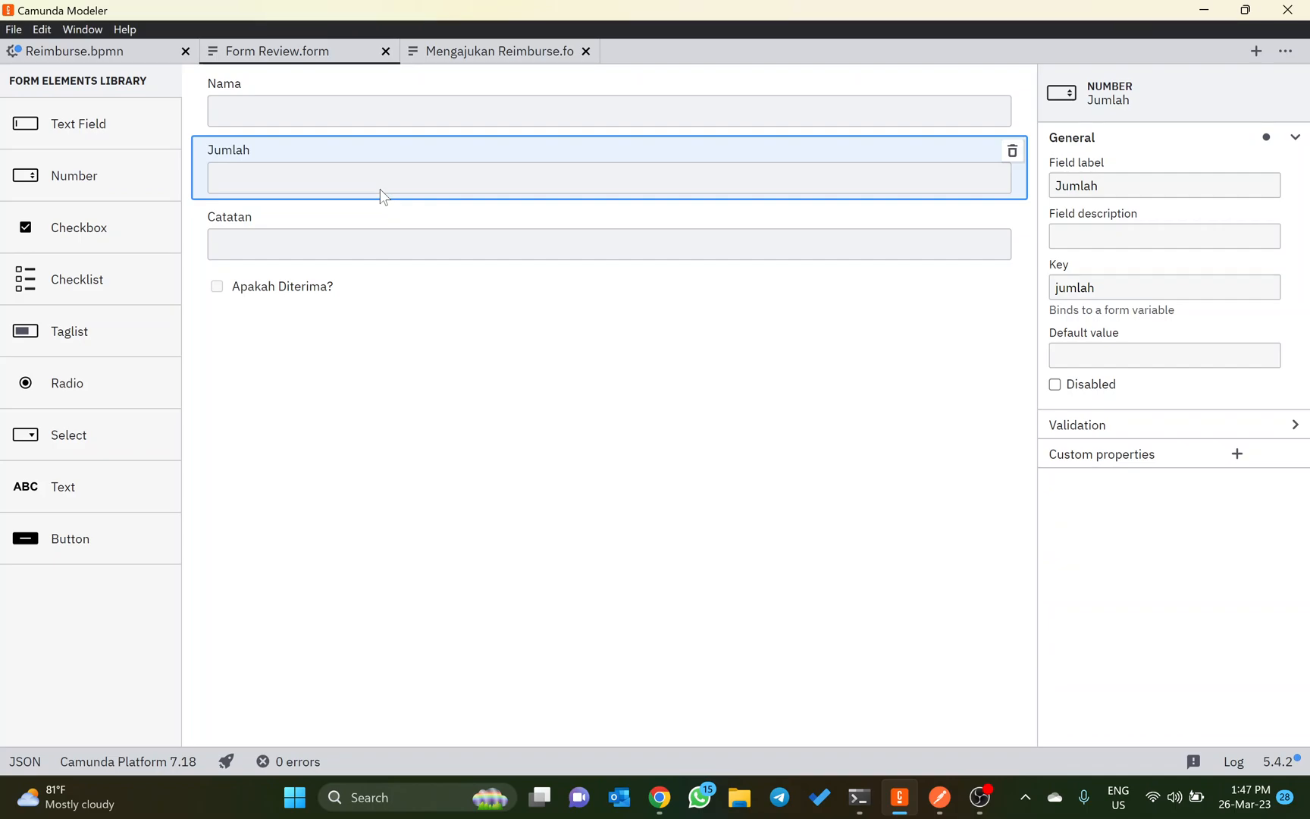
left_click(351, 233)
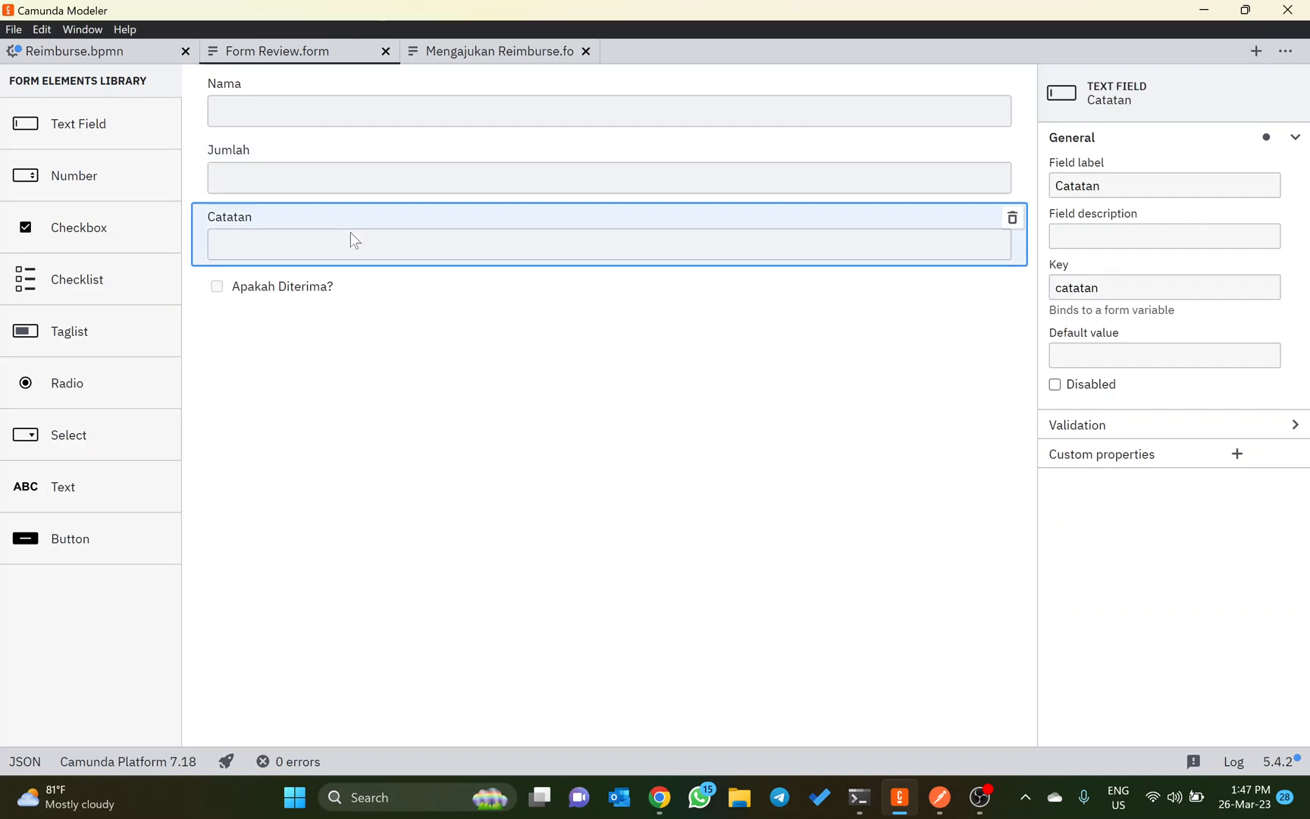
left_click(254, 299)
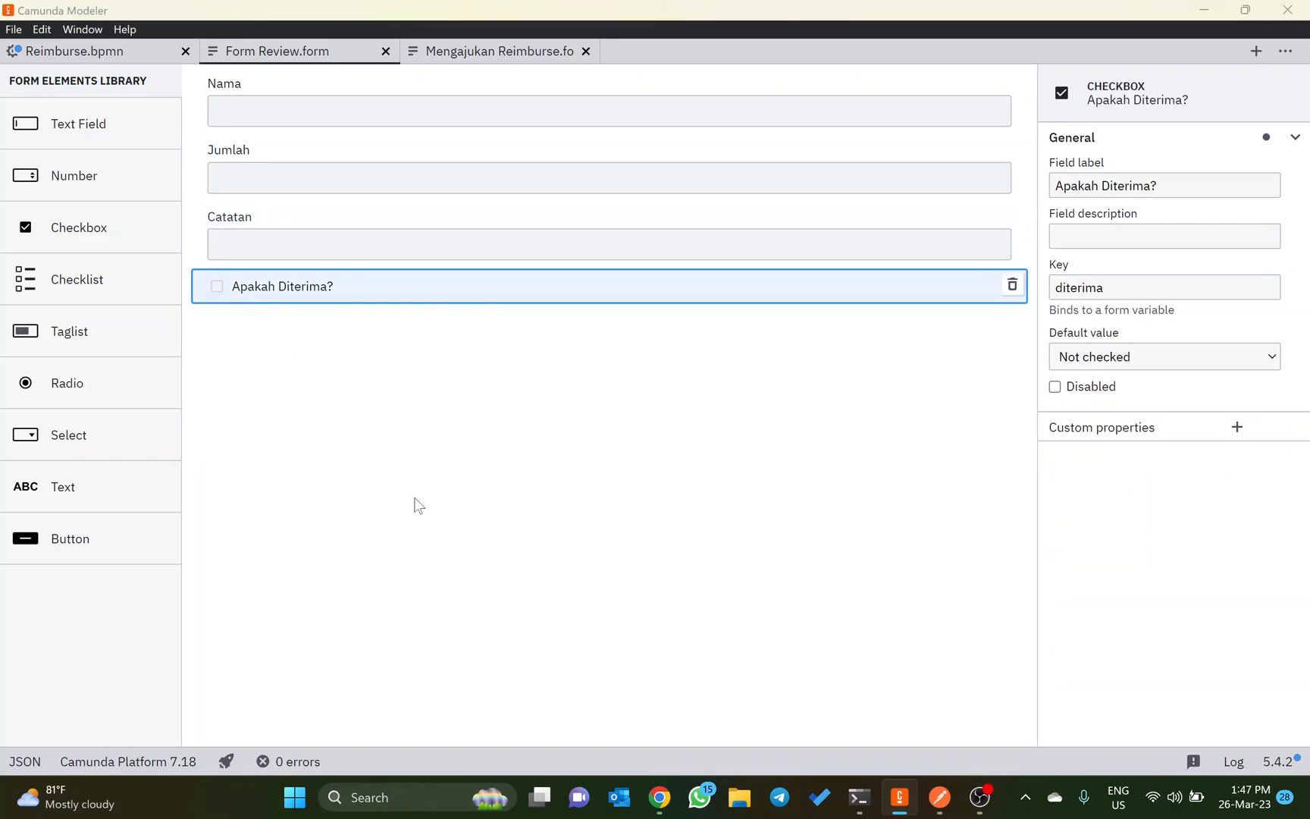
Step: Return to Postman and remove the businessKey entry and its preceding comma from the Submit Form body
key("alt+Tab")
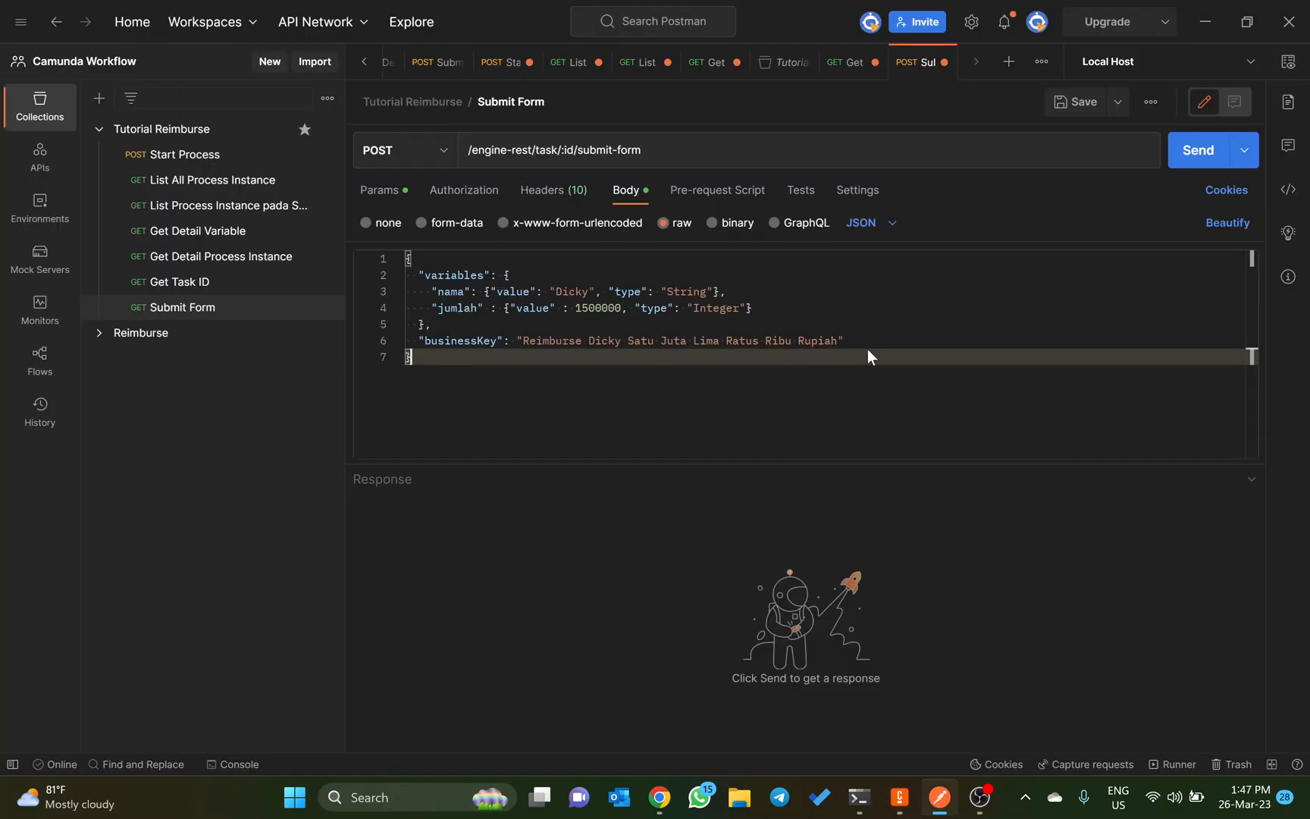
left_click(848, 339)
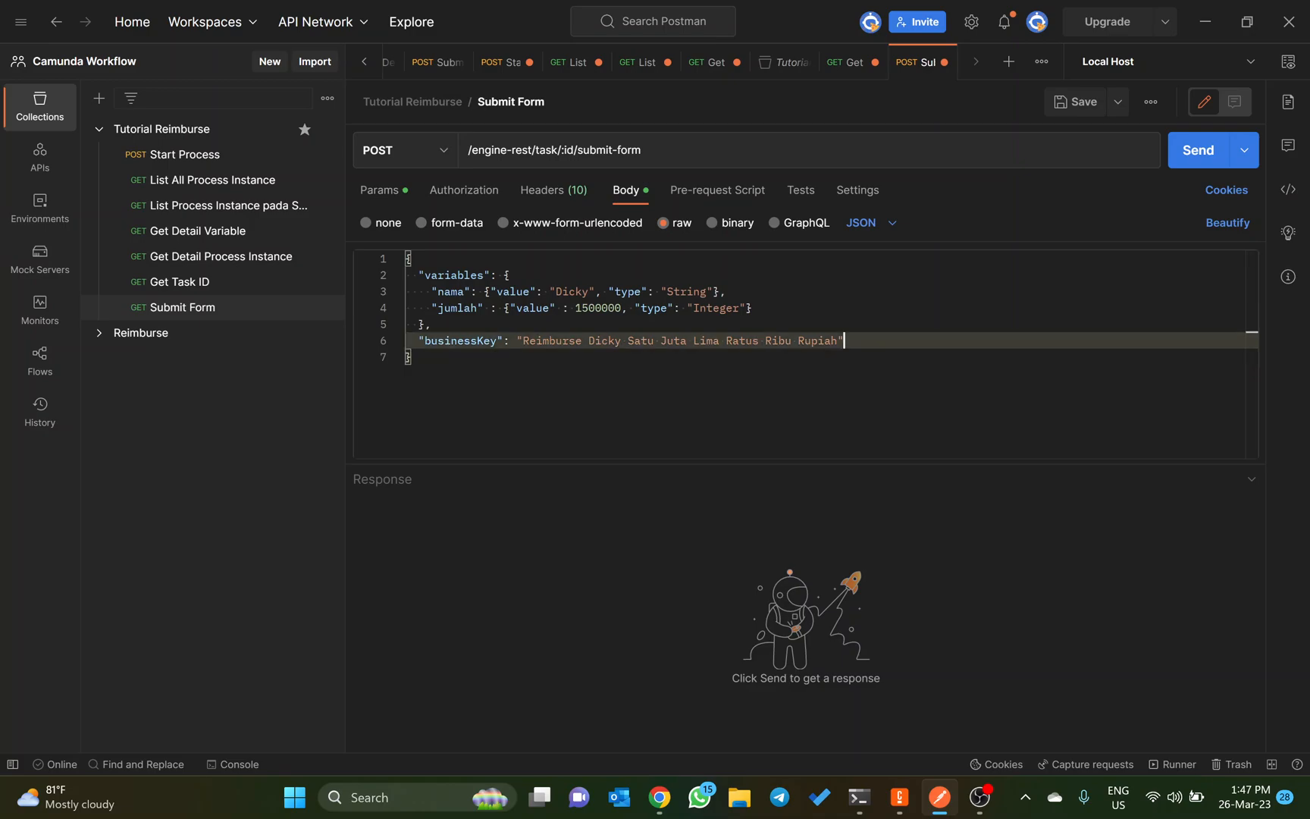
key("shift+Up")
key("BackSpace")
key("BackSpace")
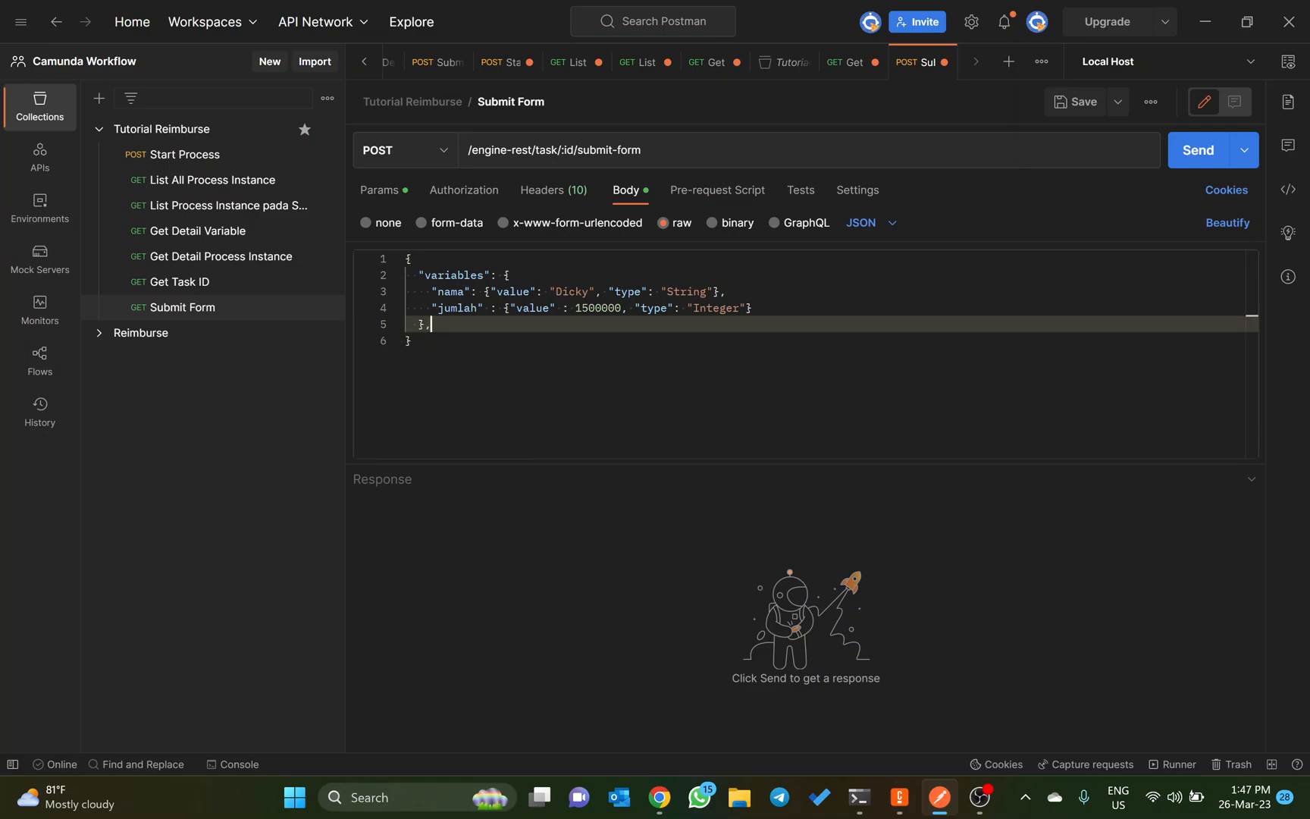
Step: Rename the nama variable in the Submit Form body to catatan
key("Up")
key("Up")
key("ctrl+Right")
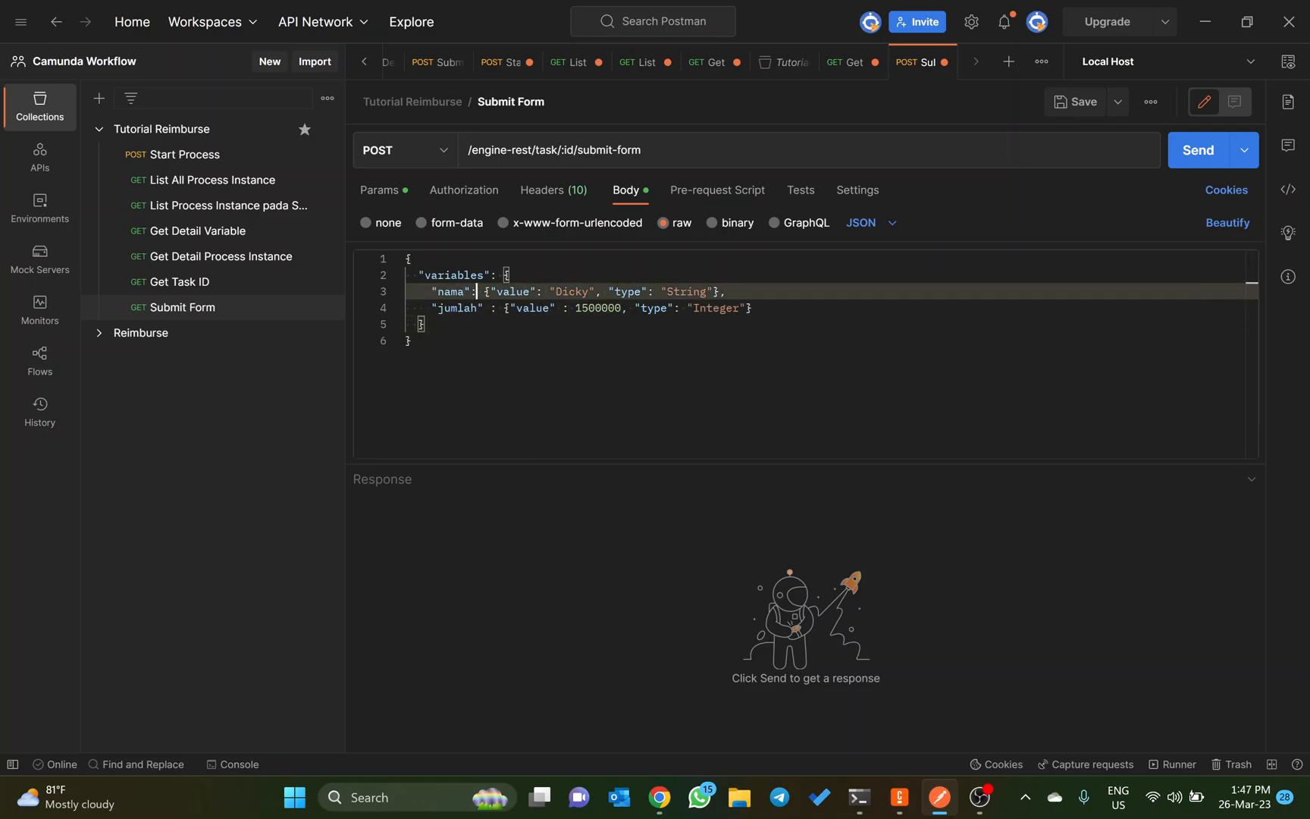
key("BackSpace")
key("BackSpace")
key("BackSpace")
key("BackSpace")
type("catatan")
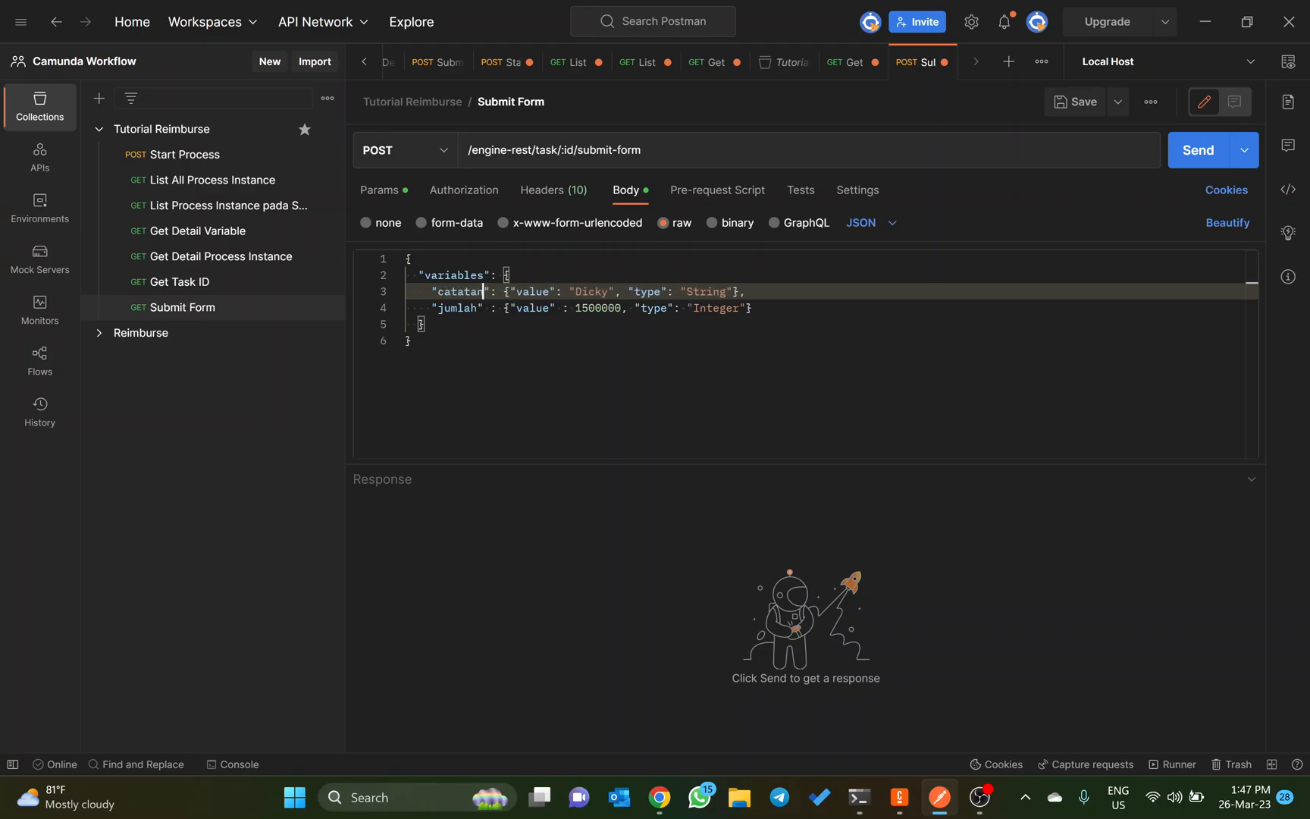
Step: Rename the jumlah variable in the Submit Form body to diterima, matching the checkbox key in Camunda Modeler
key("Down")
key("Left")
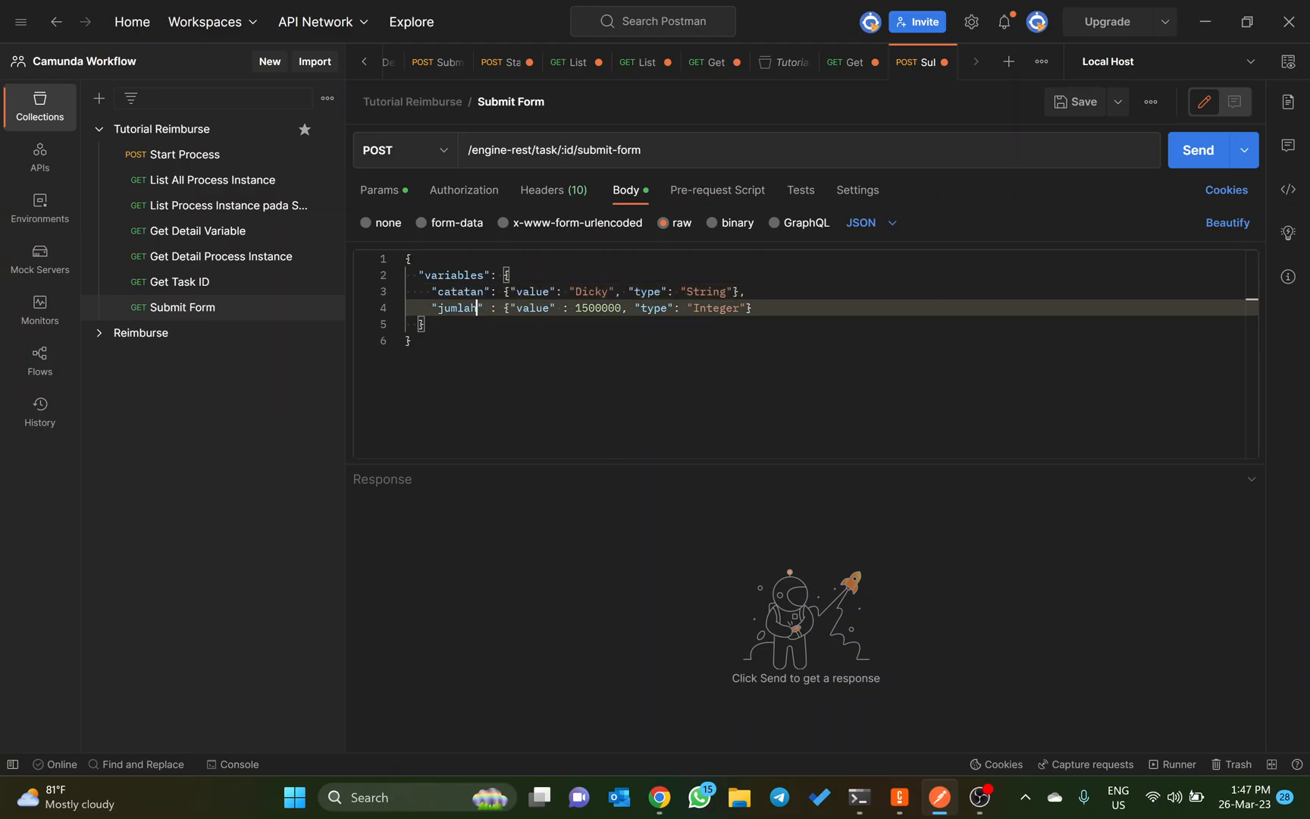
key("ctrl+BackSpace")
key("alt+Tab")
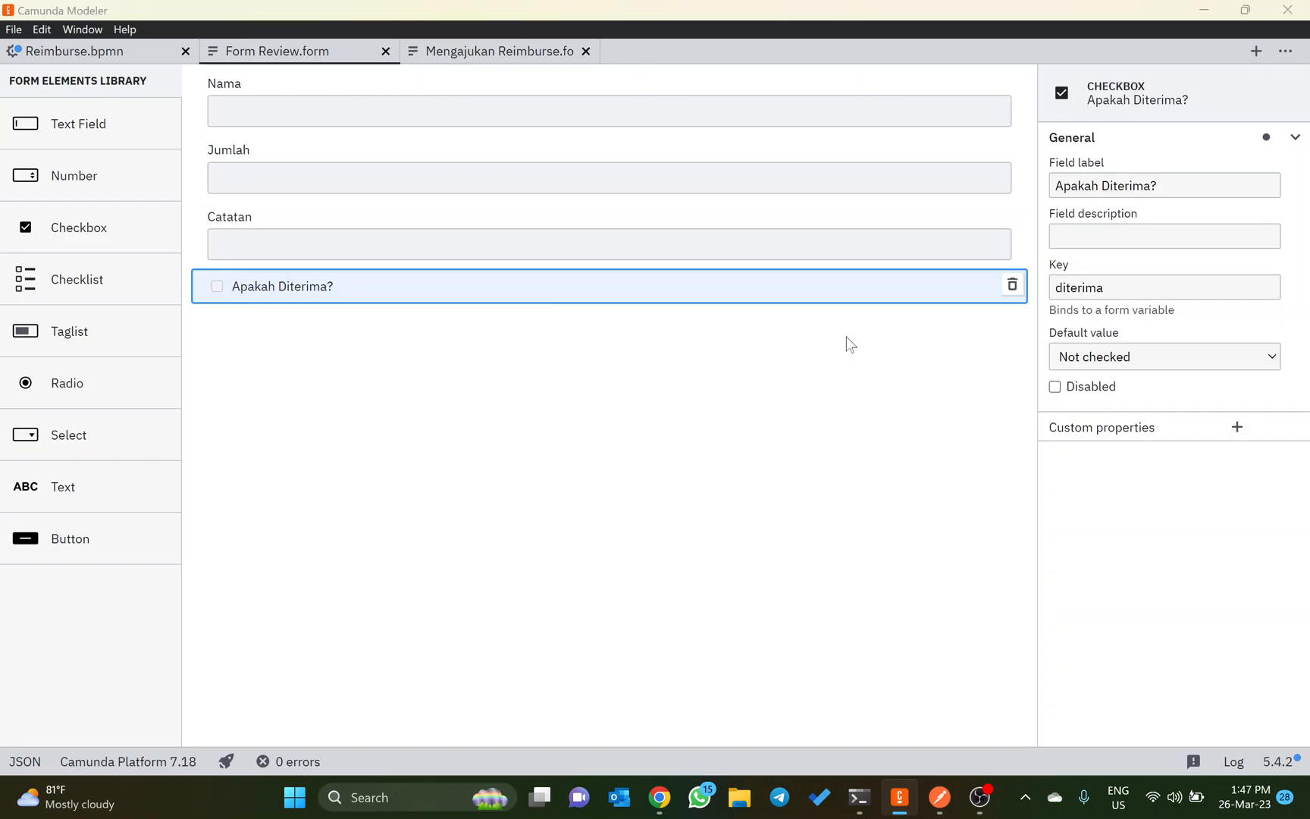
key("alt+Tab")
type("di")
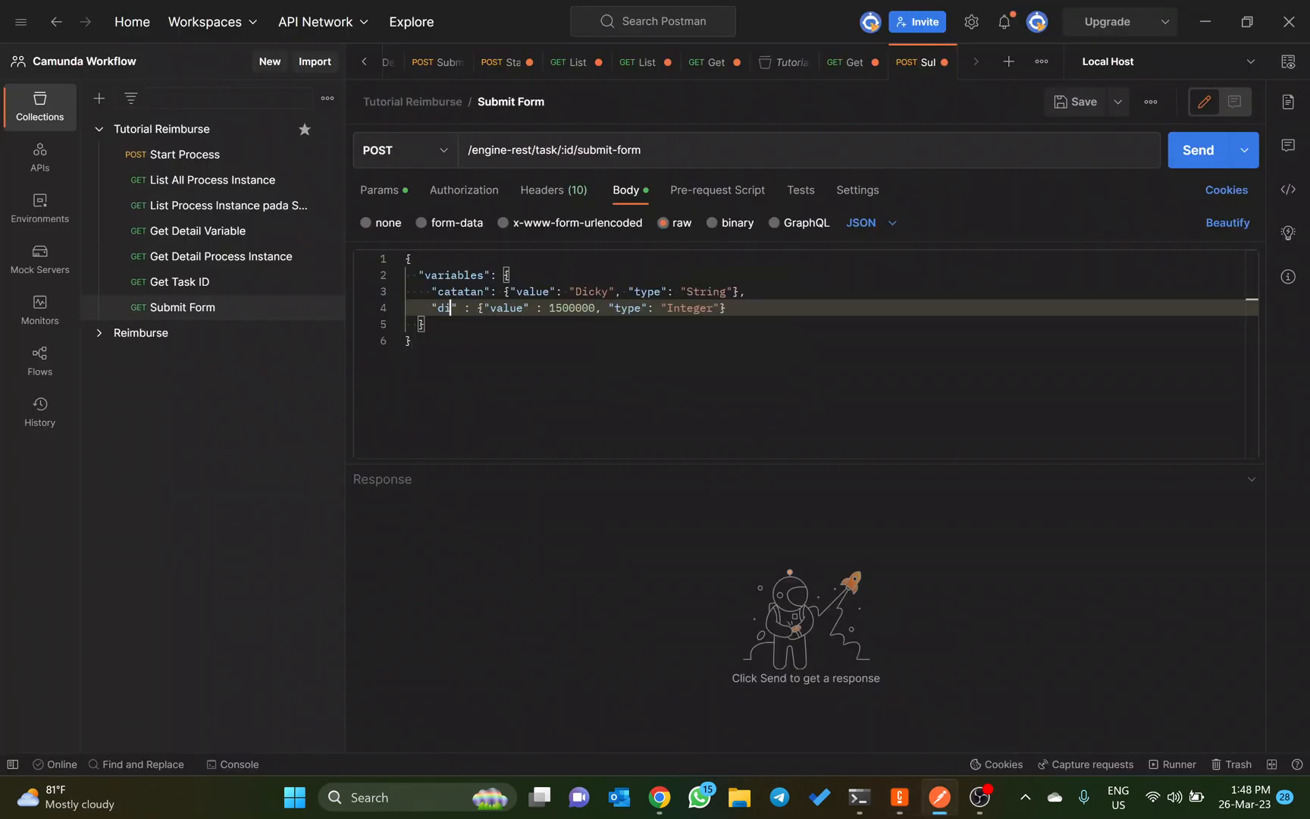
type("te")
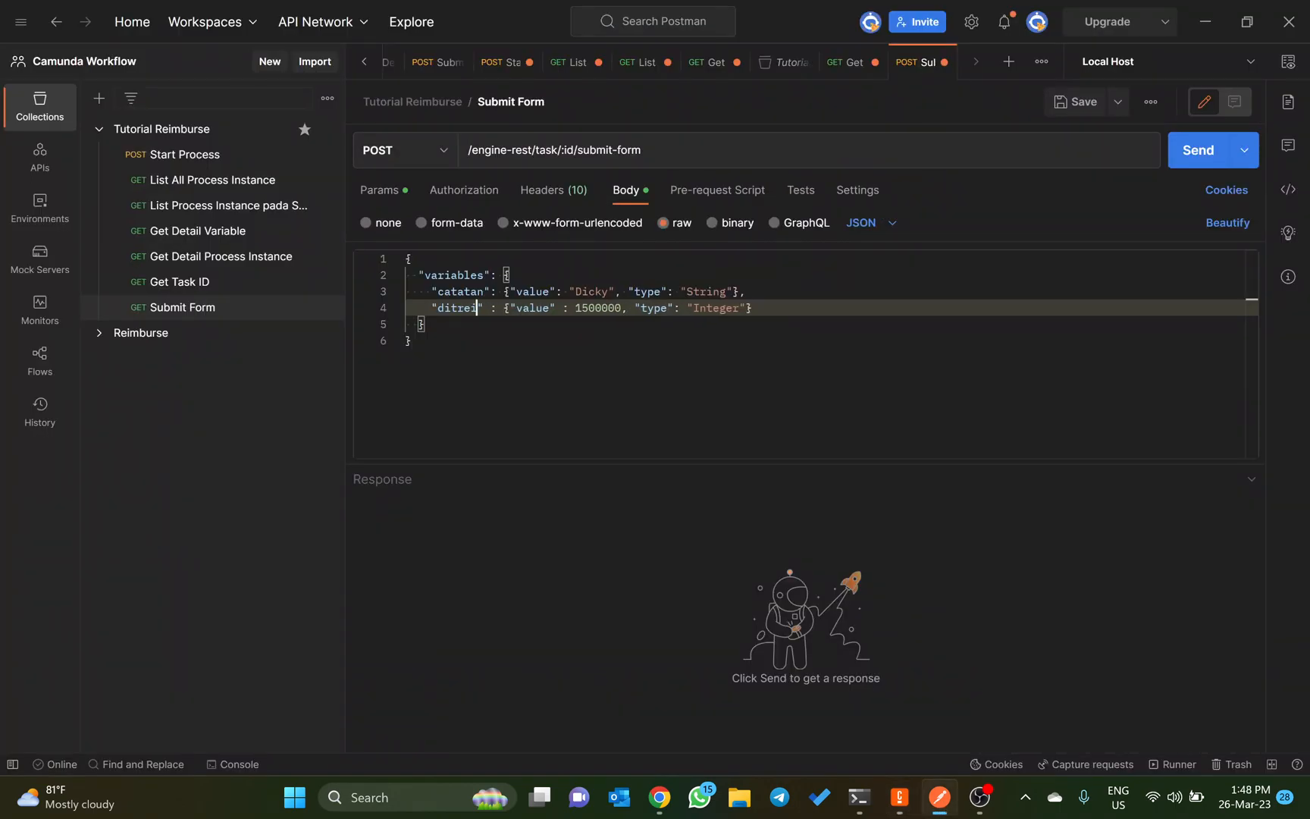
type("rima")
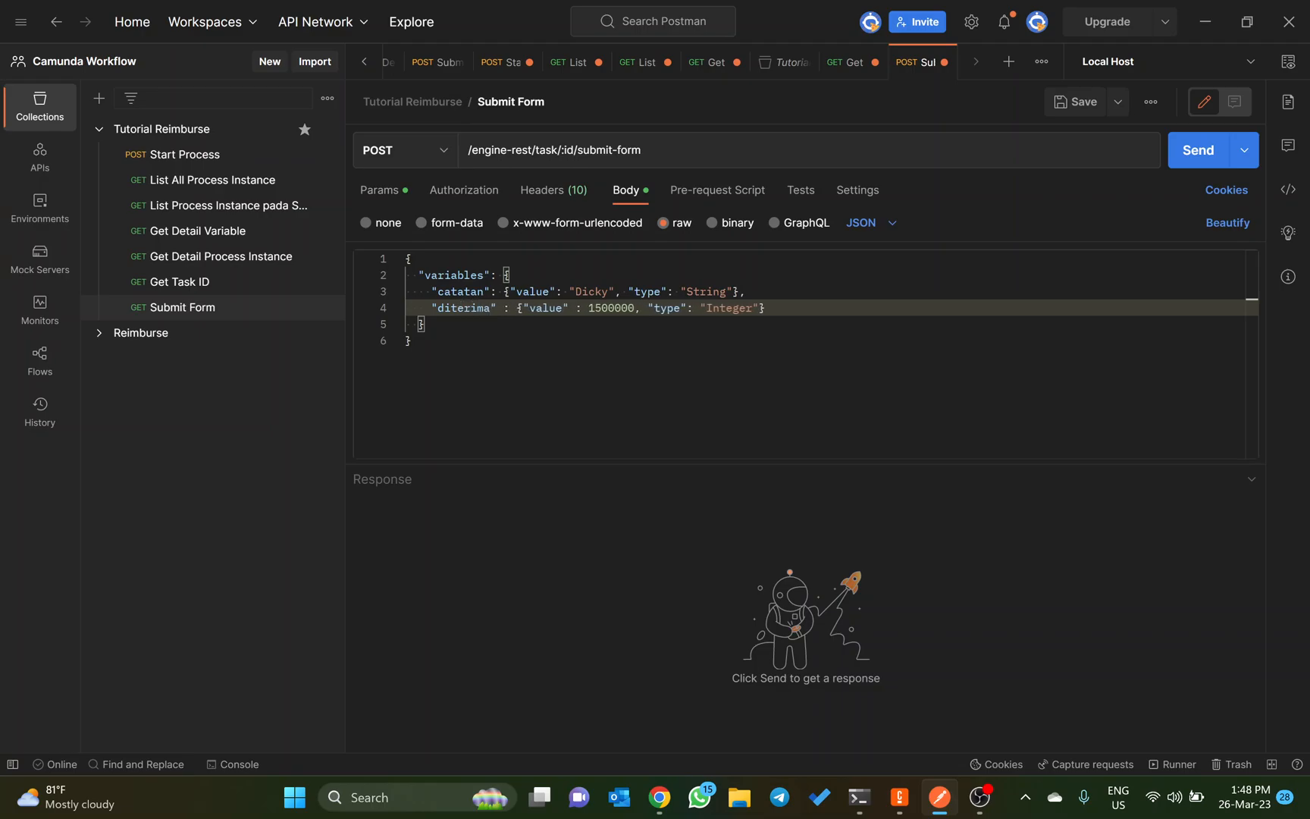
Step: Check the Mengajukan Revisi task in Reimburse.bpmn in Camunda Modeler, and set the diterima value to false in the Postman body
key("alt+Tab")
key("alt+Tab")
key("alt+Tab")
left_click(80, 48)
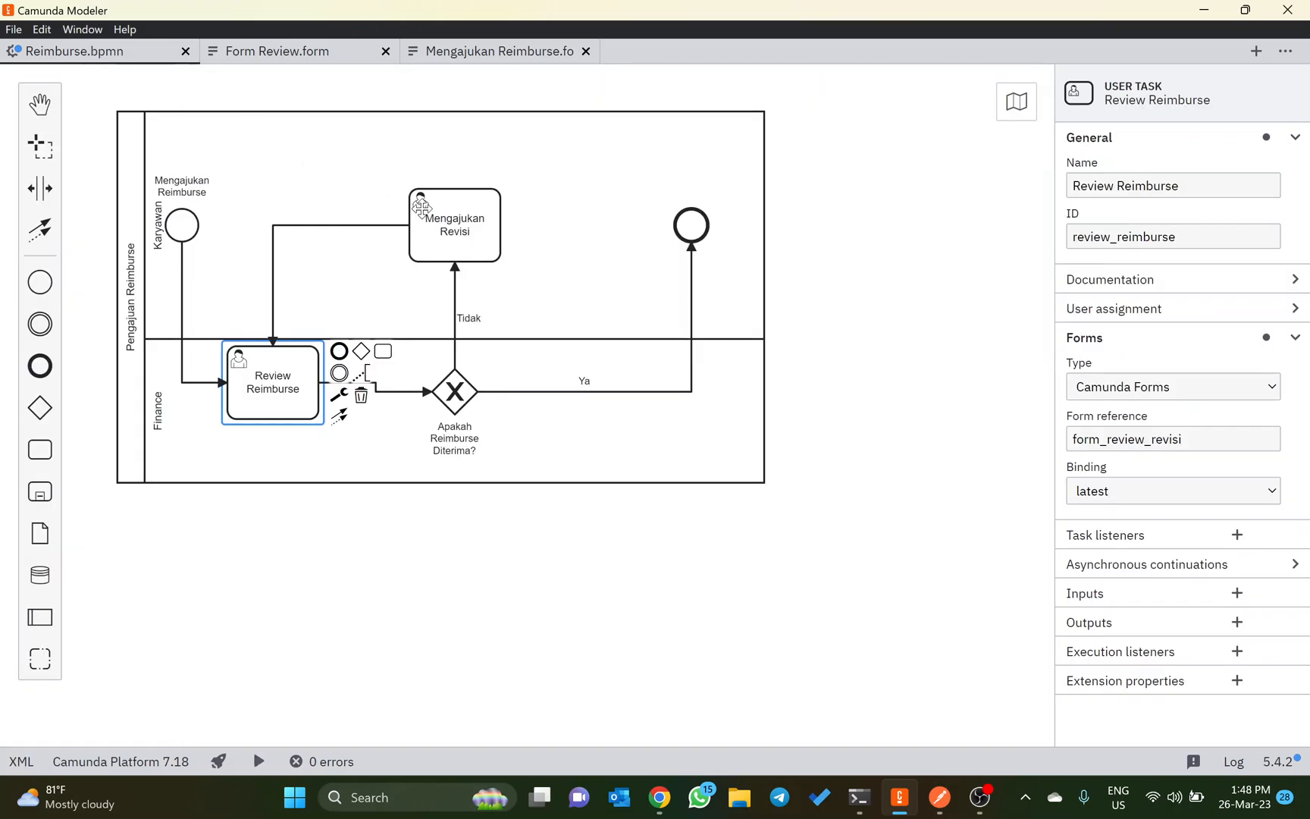
left_click(450, 225)
key("alt+Tab")
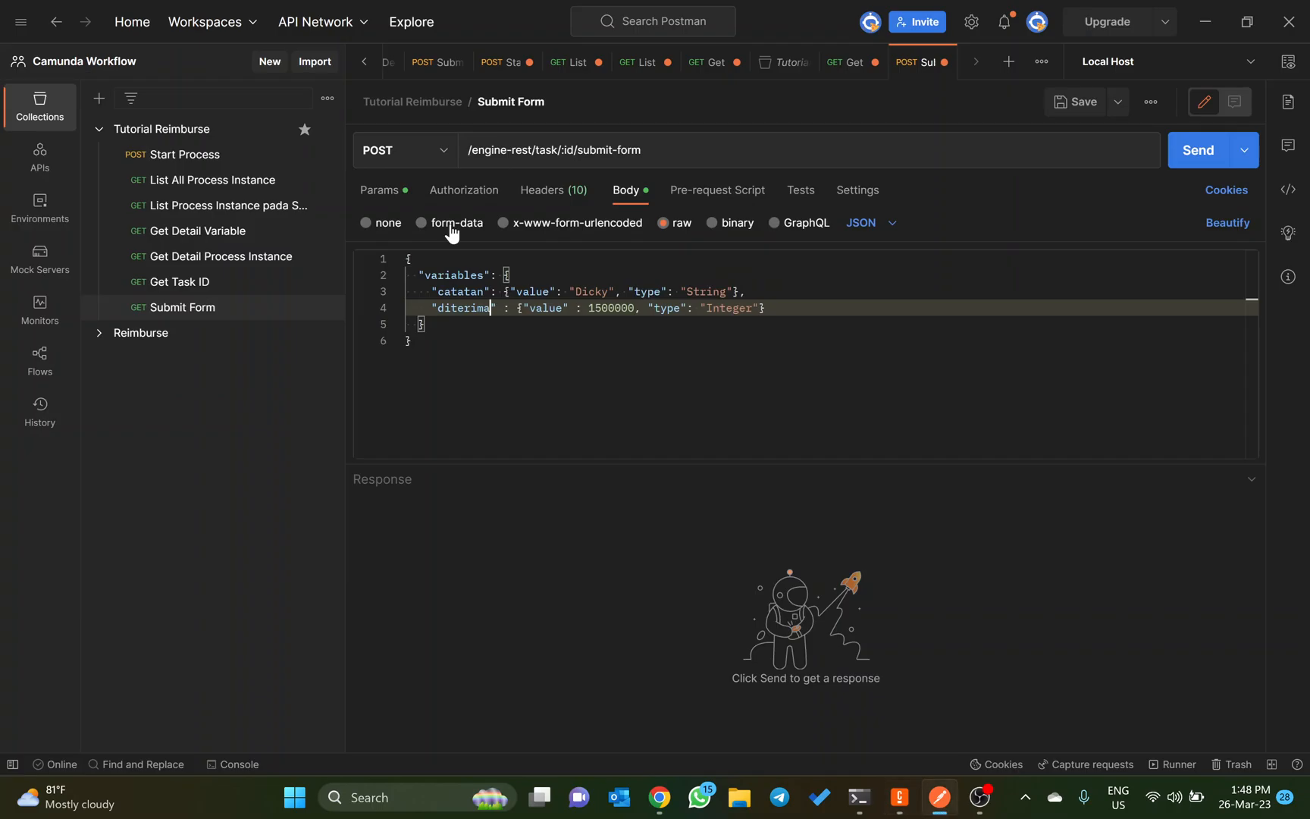
key("Right")
key("Right")
key("Right")
key("Right")
key("Right")
key("Right")
key("Right")
key("Right")
key("Right")
key("Right")
key("Right")
key("Right")
key("Right")
key("Right")
key("ctrl+BackSpace")
type("fa")
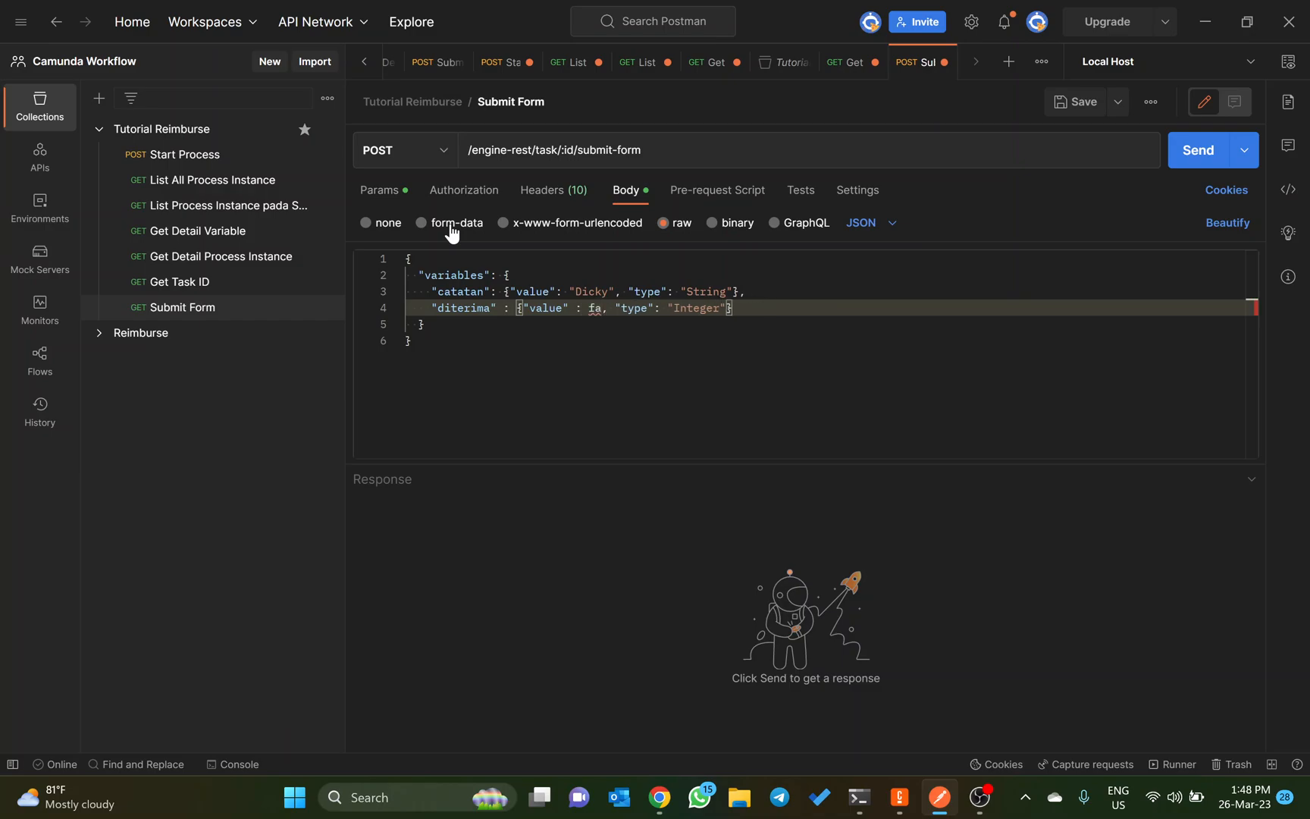
type("lse")
Step: Set the type of the diterima variable to Boolean
key("ctrl+Right")
key("ctrl+Right")
key("ctrl+Right")
key("ctrl+Right")
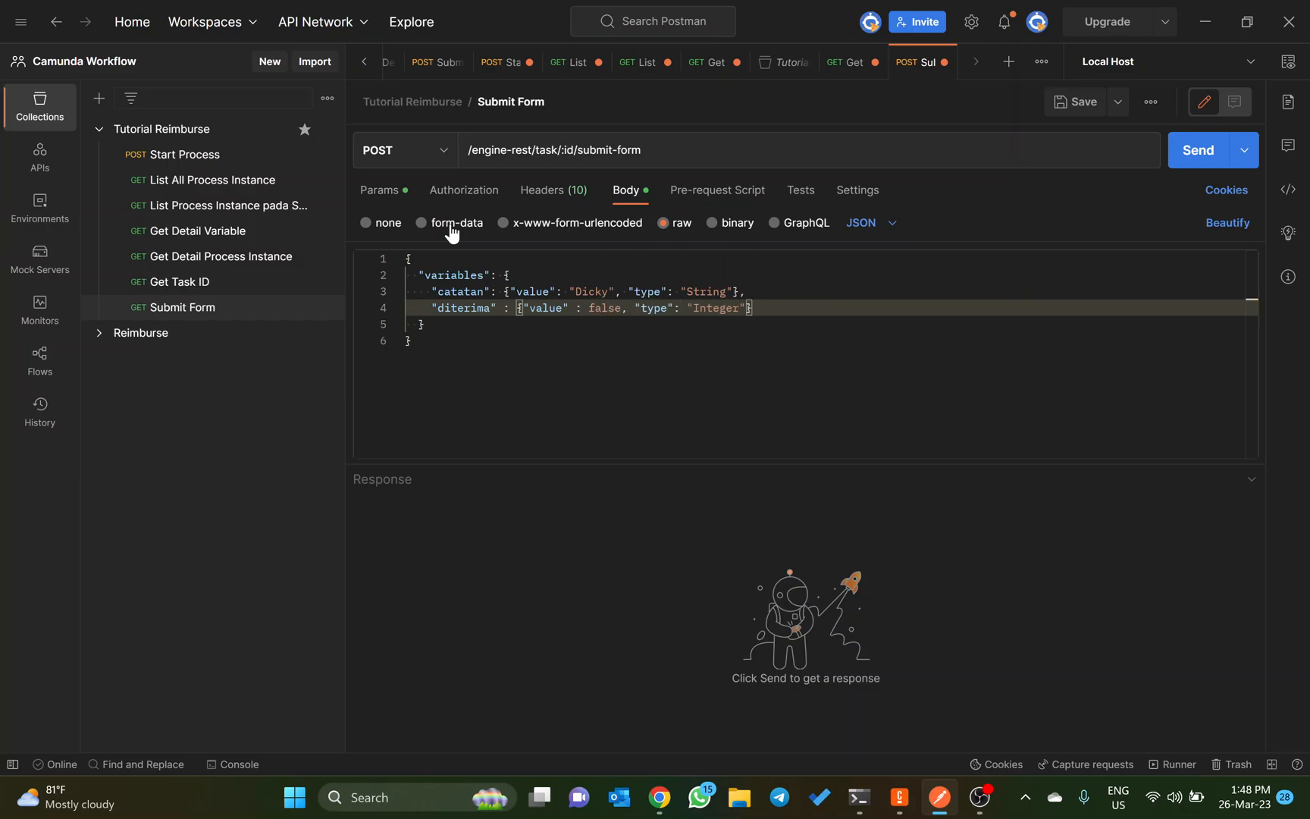
key("ctrl+BackSpace")
type("Boolean")
Step: Clear the value of the catatan variable, keeping its empty quotation marks
key("Up")
key("ctrl+Left")
key("ctrl+Left")
key("ctrl+Left")
key("ctrl+Left")
key("ctrl+Left")
key("ctrl+Left")
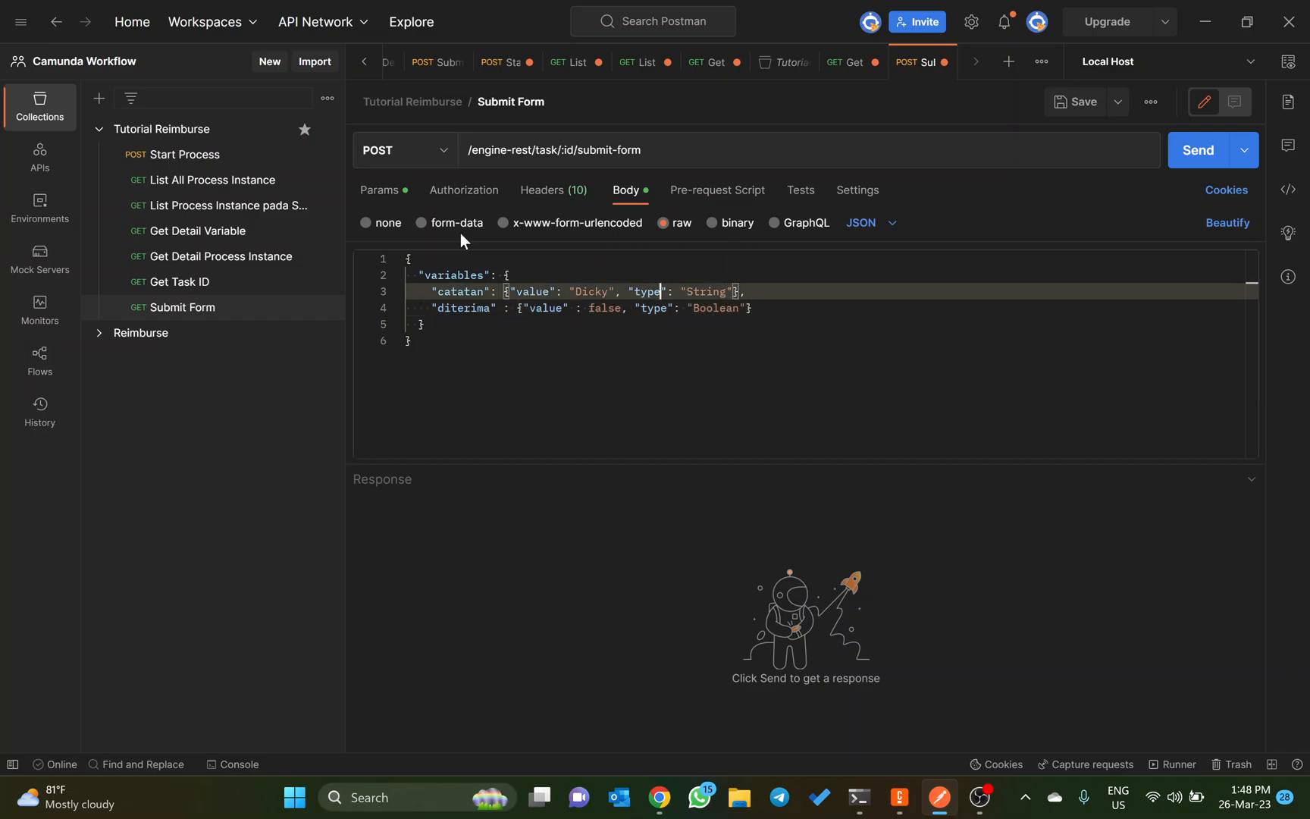
key("ctrl+BackSpace")
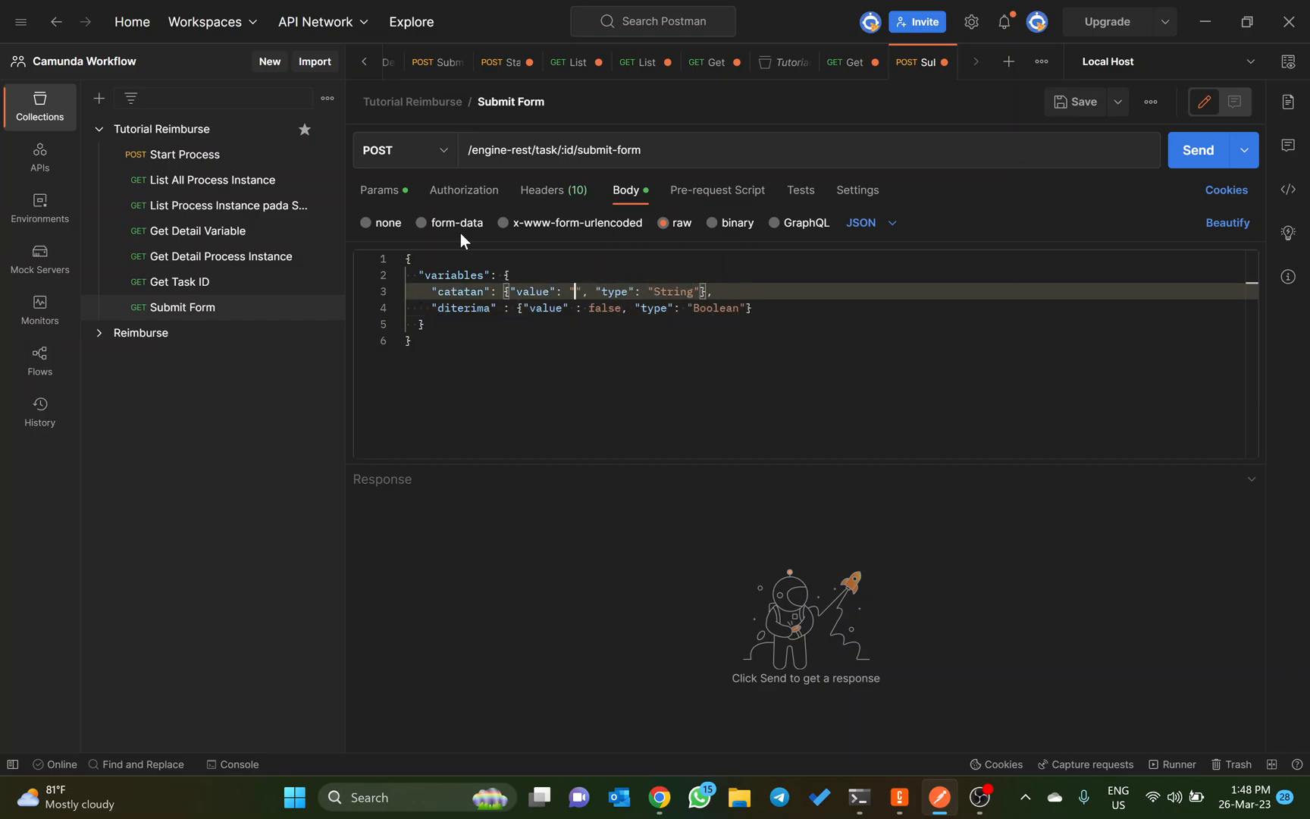
type("Angka yang anda m")
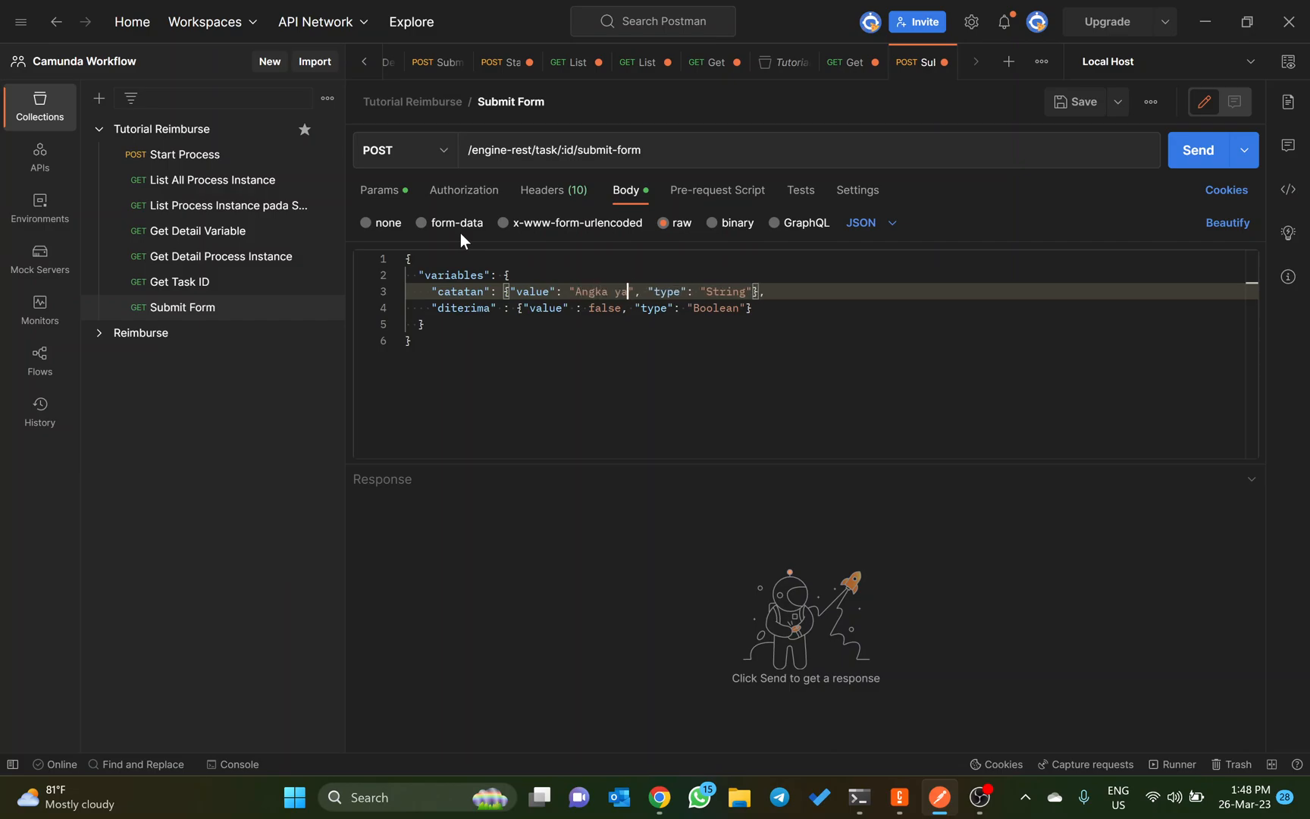
key("ctrl+BackSpace")
key("ctrl+BackSpace")
key("ctrl+BackSpace")
key("ctrl+BackSpace")
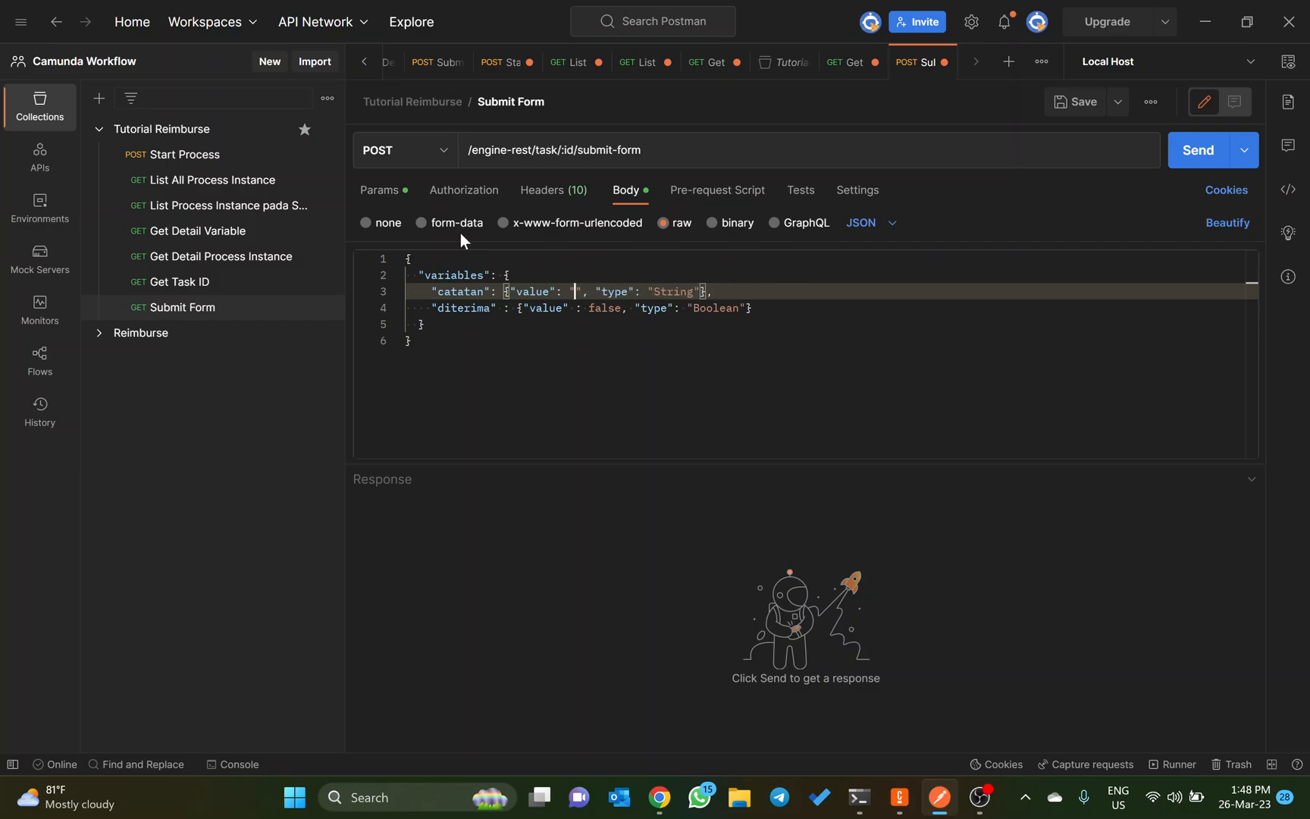
Step: Set the catatan value to "Reimburse yang anda masukkan terlalu besar dari kuitansi yang diberikan. Silakan lakukan revisi" in the Submit Form body
type("Reimburse yang a")
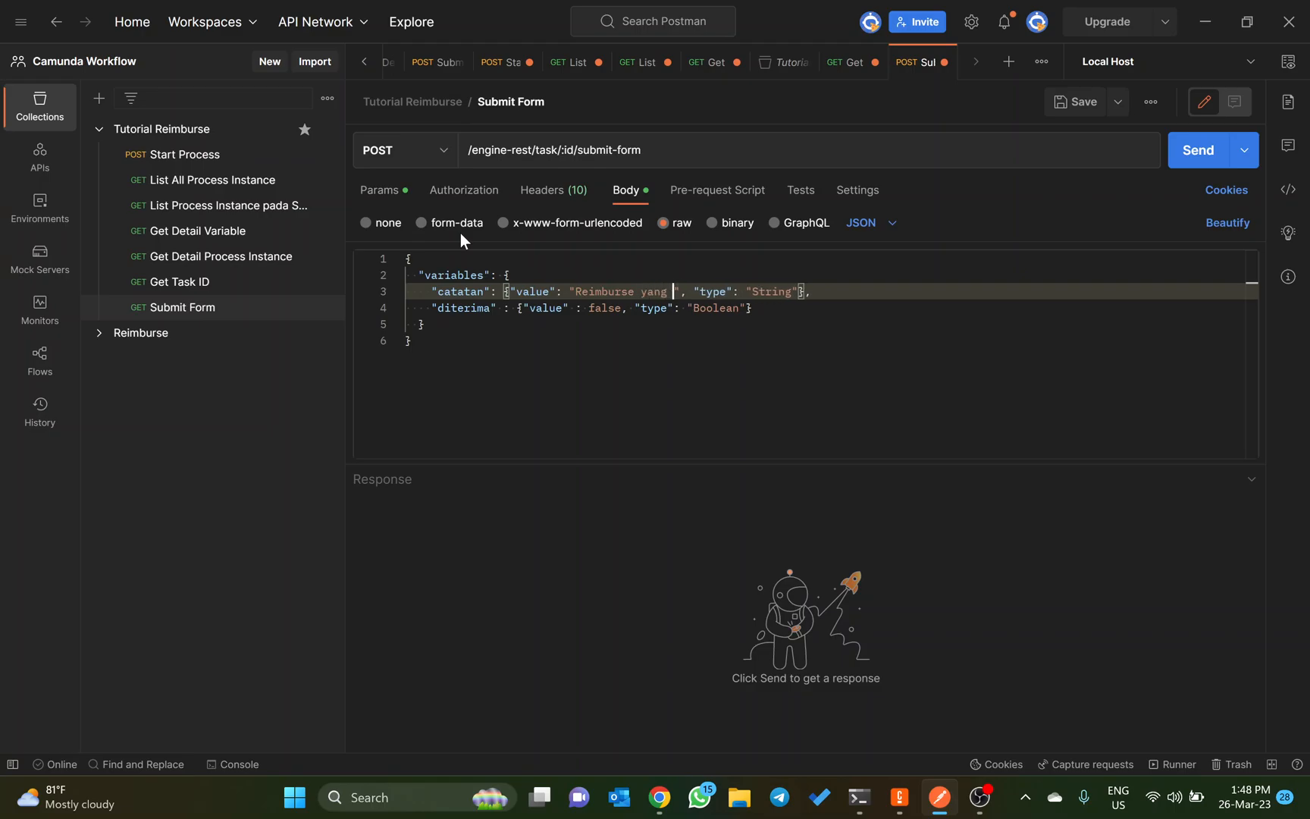
type("nda masukkan terlalu")
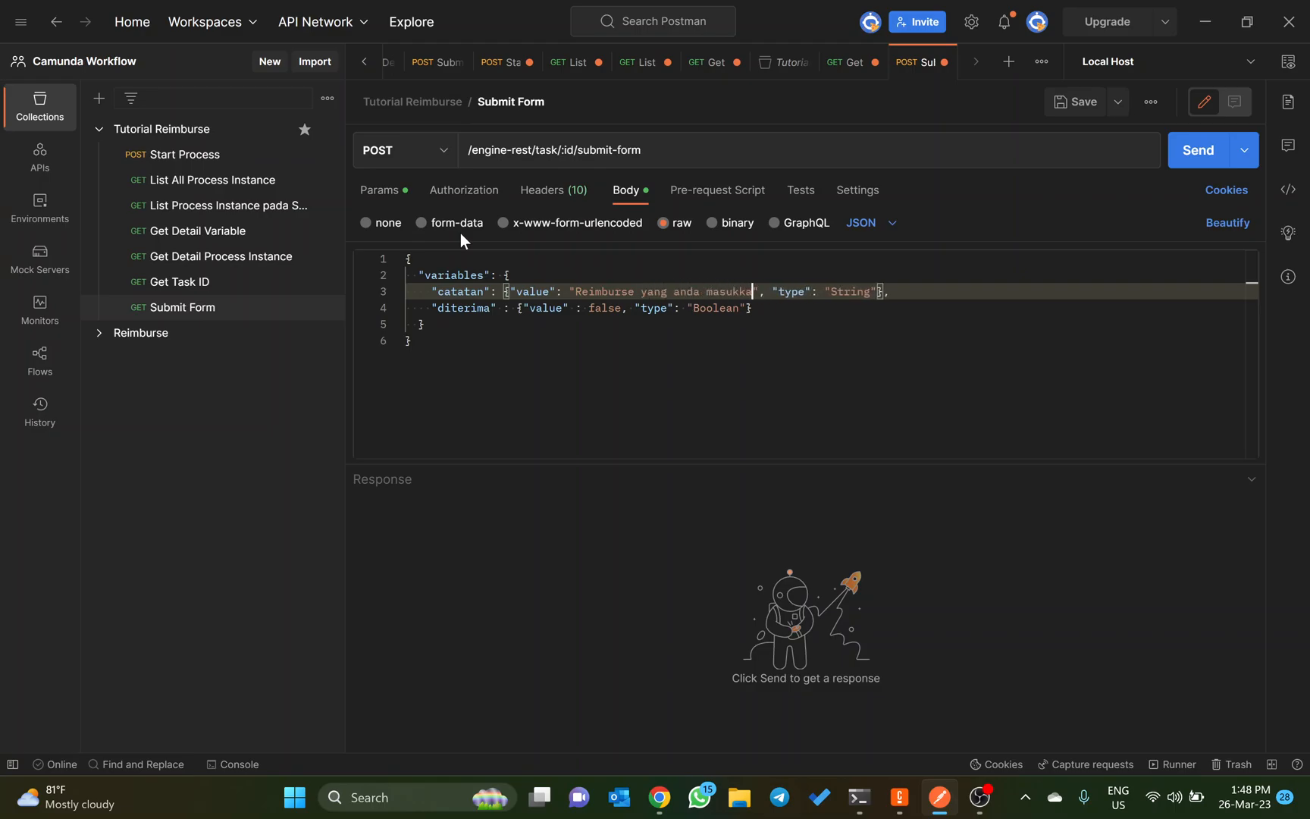
type(" besar dari kut")
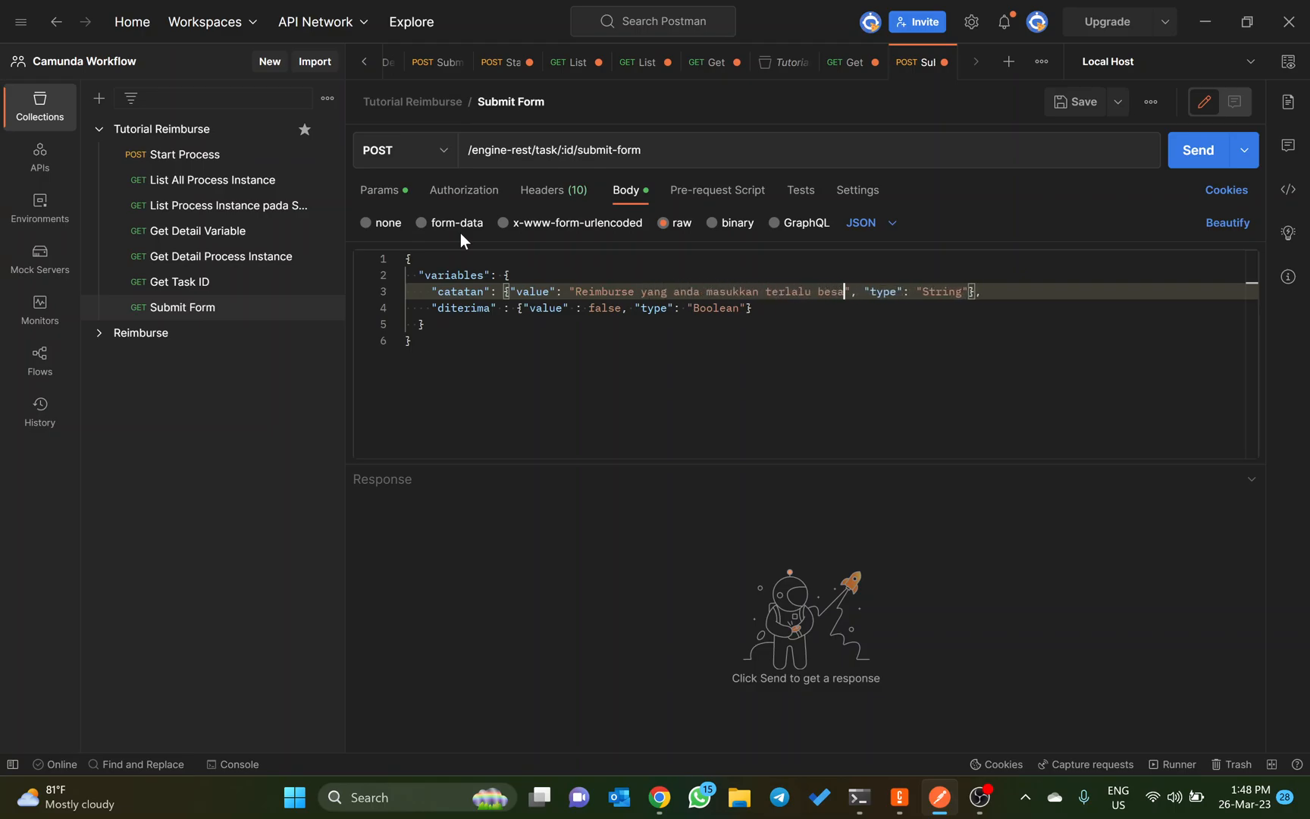
type("ian")
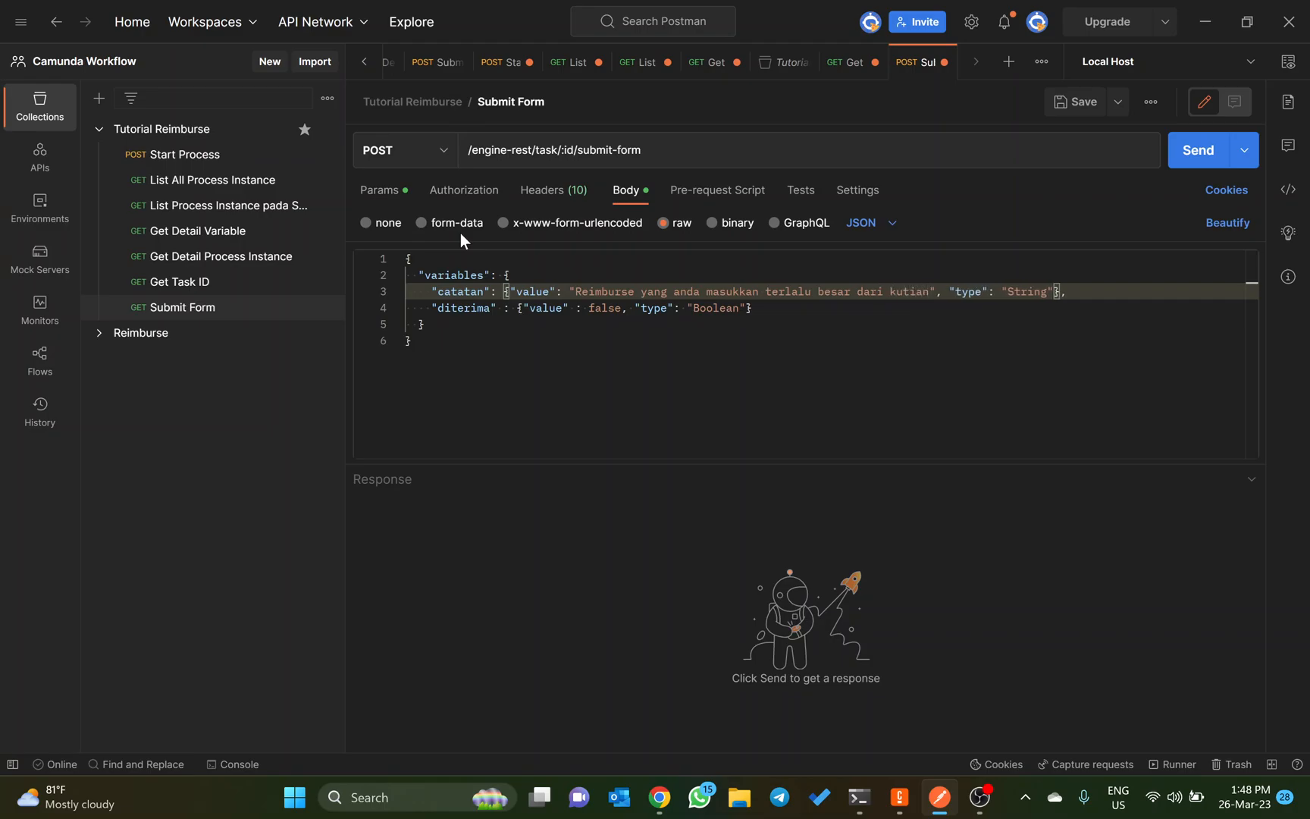
key("BackSpace")
key("BackSpace")
key("BackSpace")
key("BackSpace")
type("itansi yang diberik")
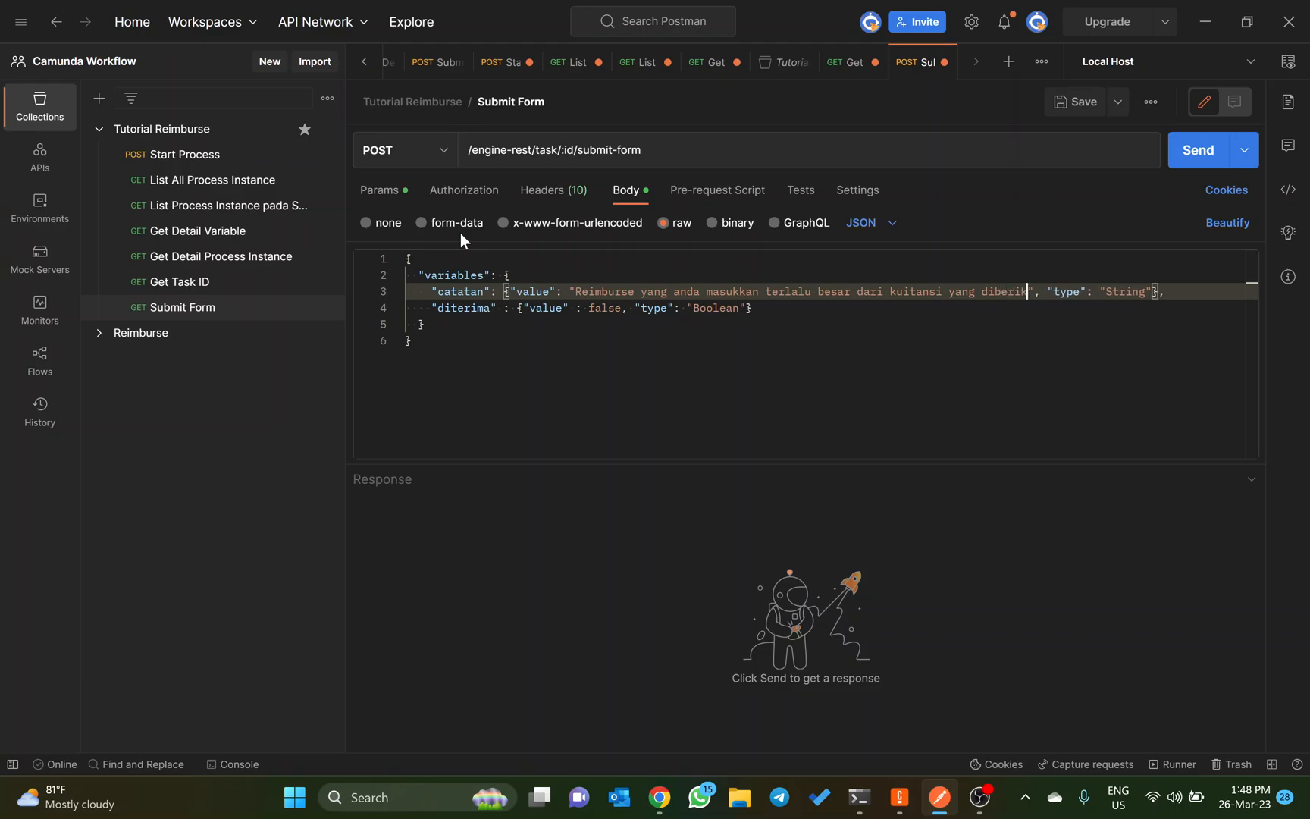
type("an. Silakan laku")
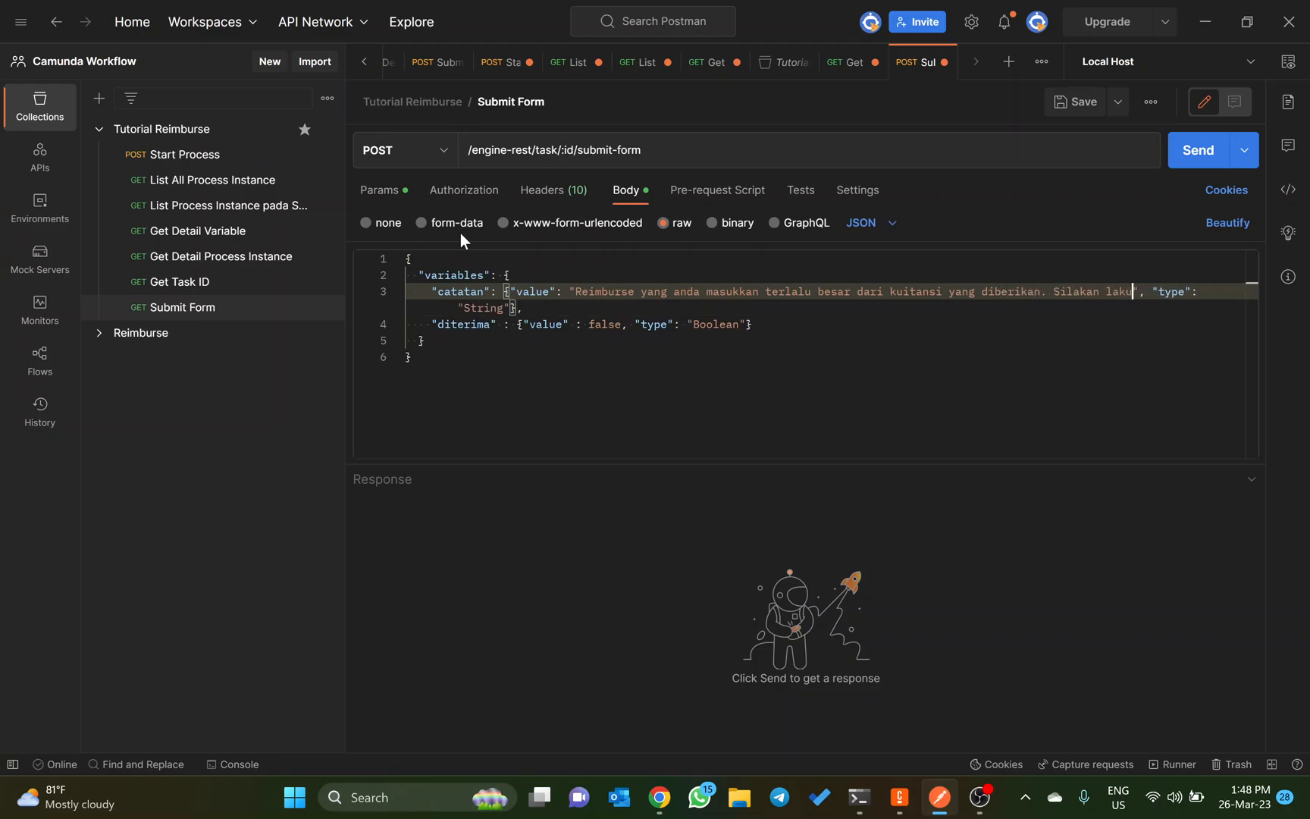
type("kan revi")
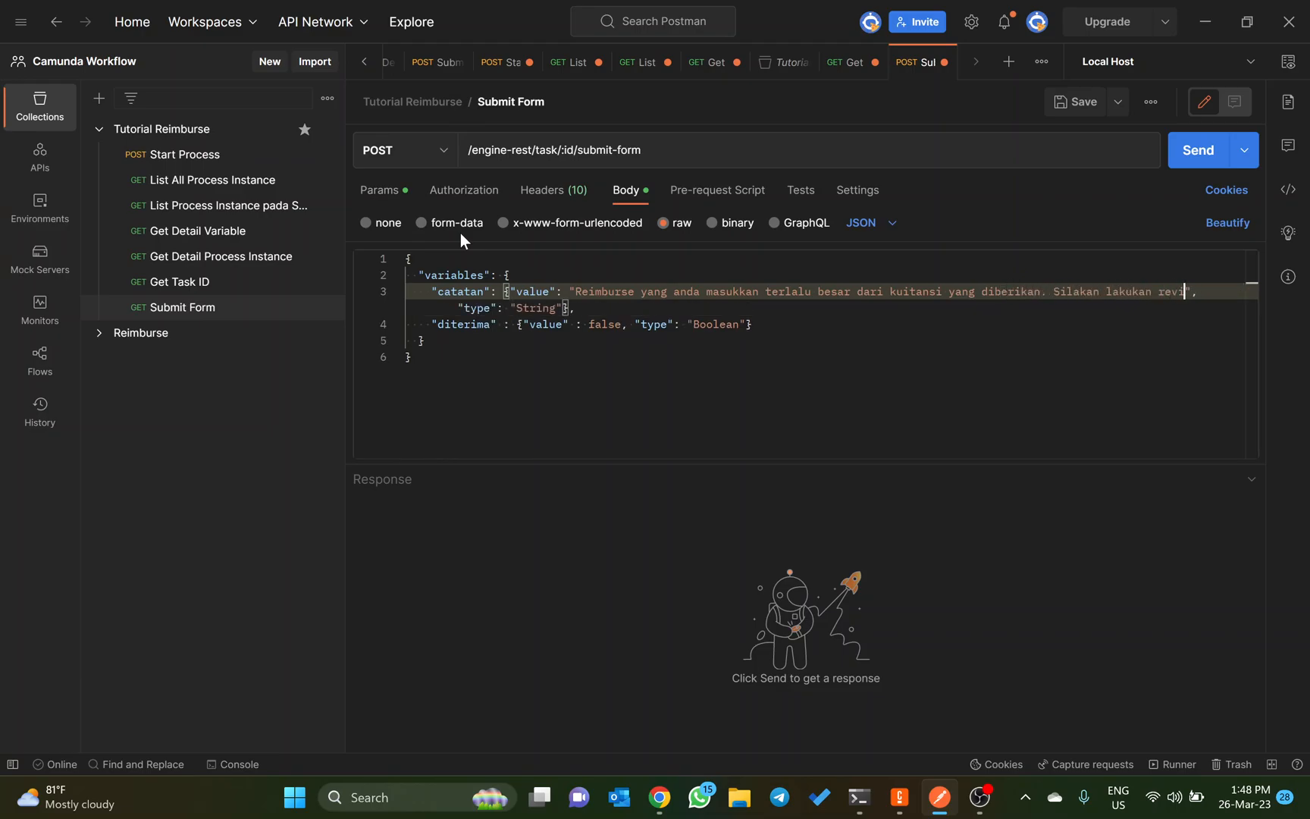
type("si")
Step: Save the Submit Form request and try to send it
key("ctrl+s")
left_click(1195, 151)
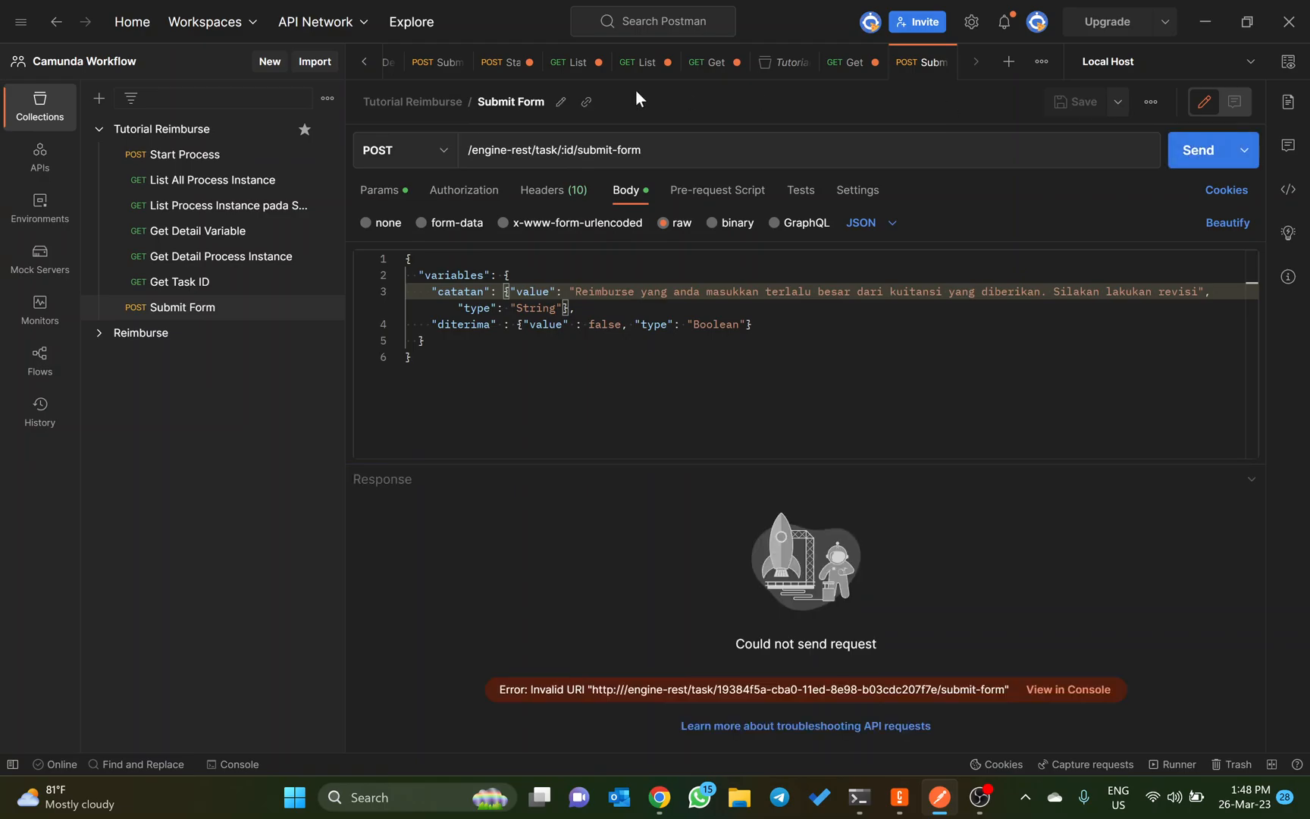
Step: Prefix the Submit Form request URL with the {{host}} variable and send the request again
left_click(470, 152)
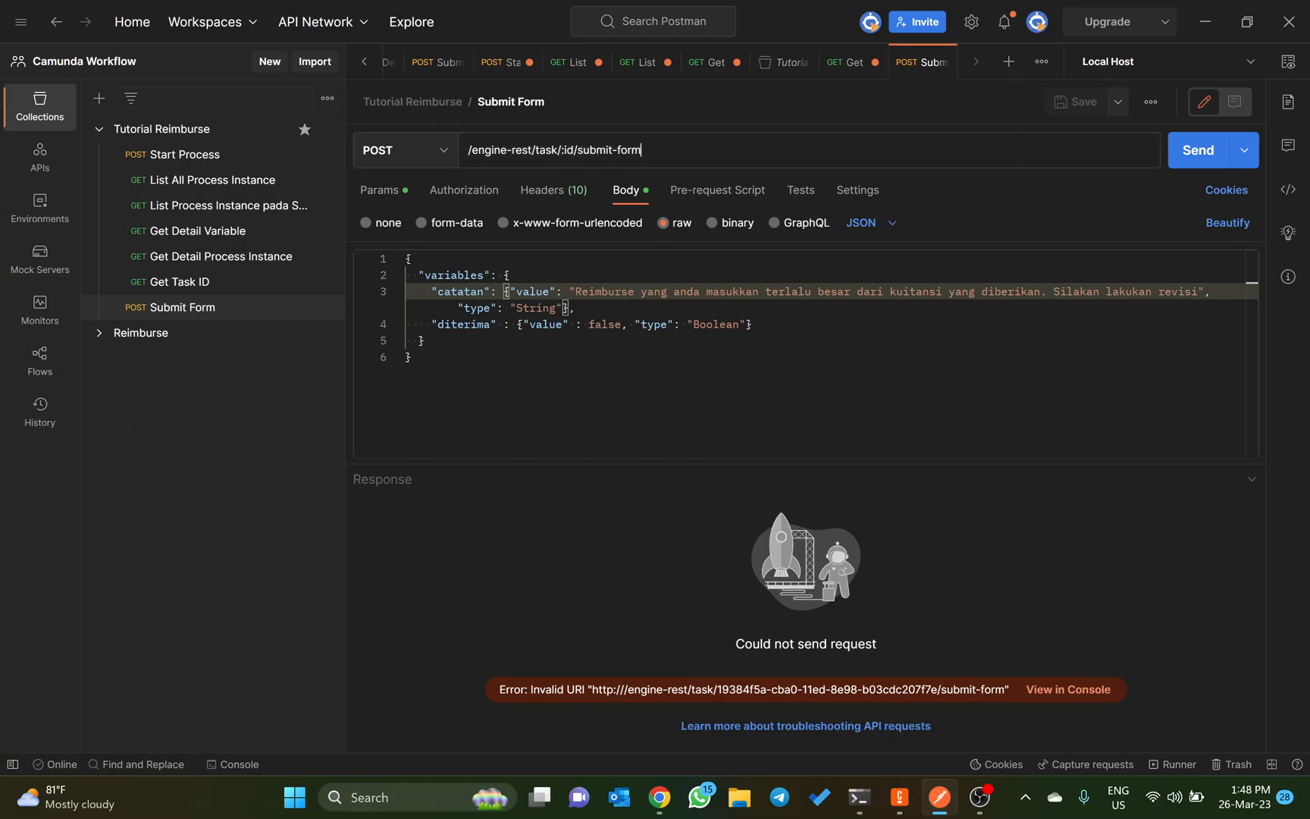
left_click(470, 150)
type("{{hpst")
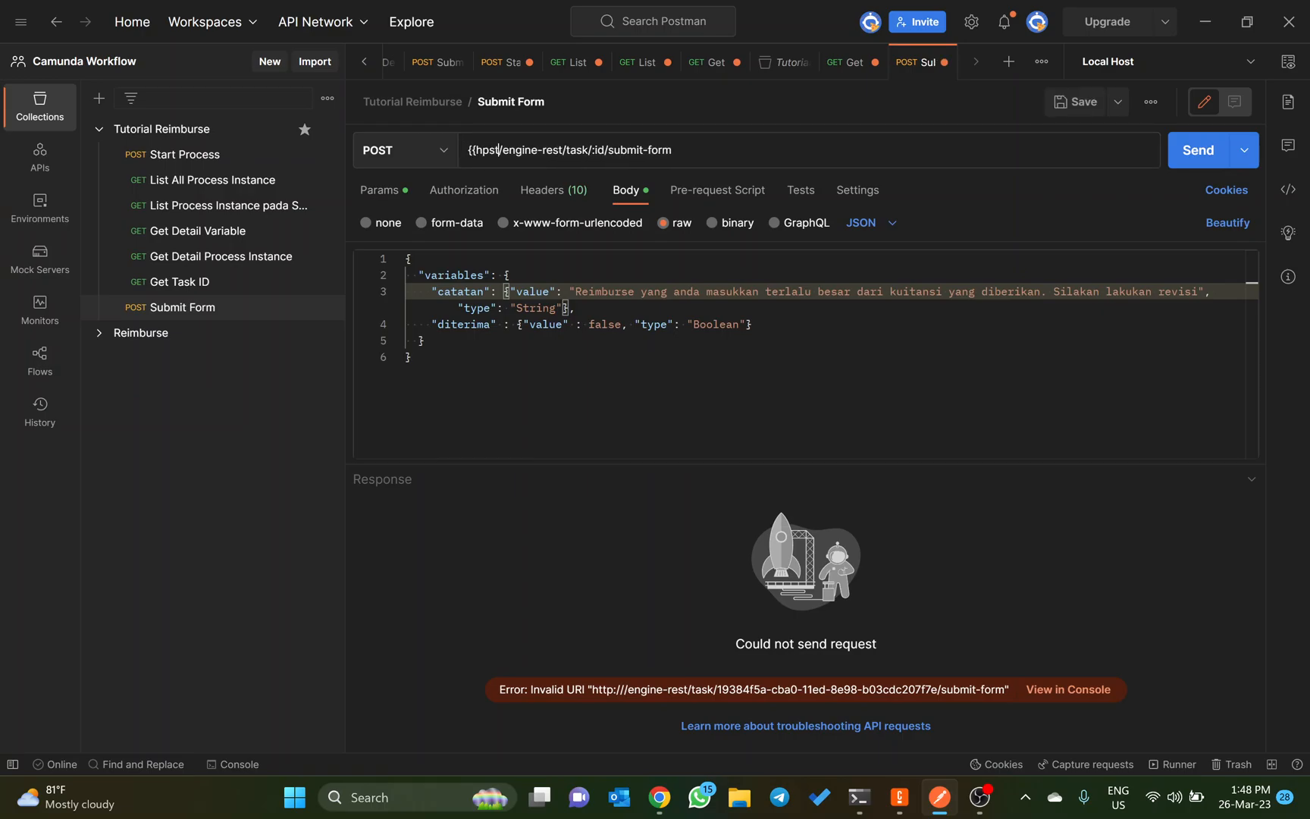
key("BackSpace")
key("BackSpace")
key("BackSpace")
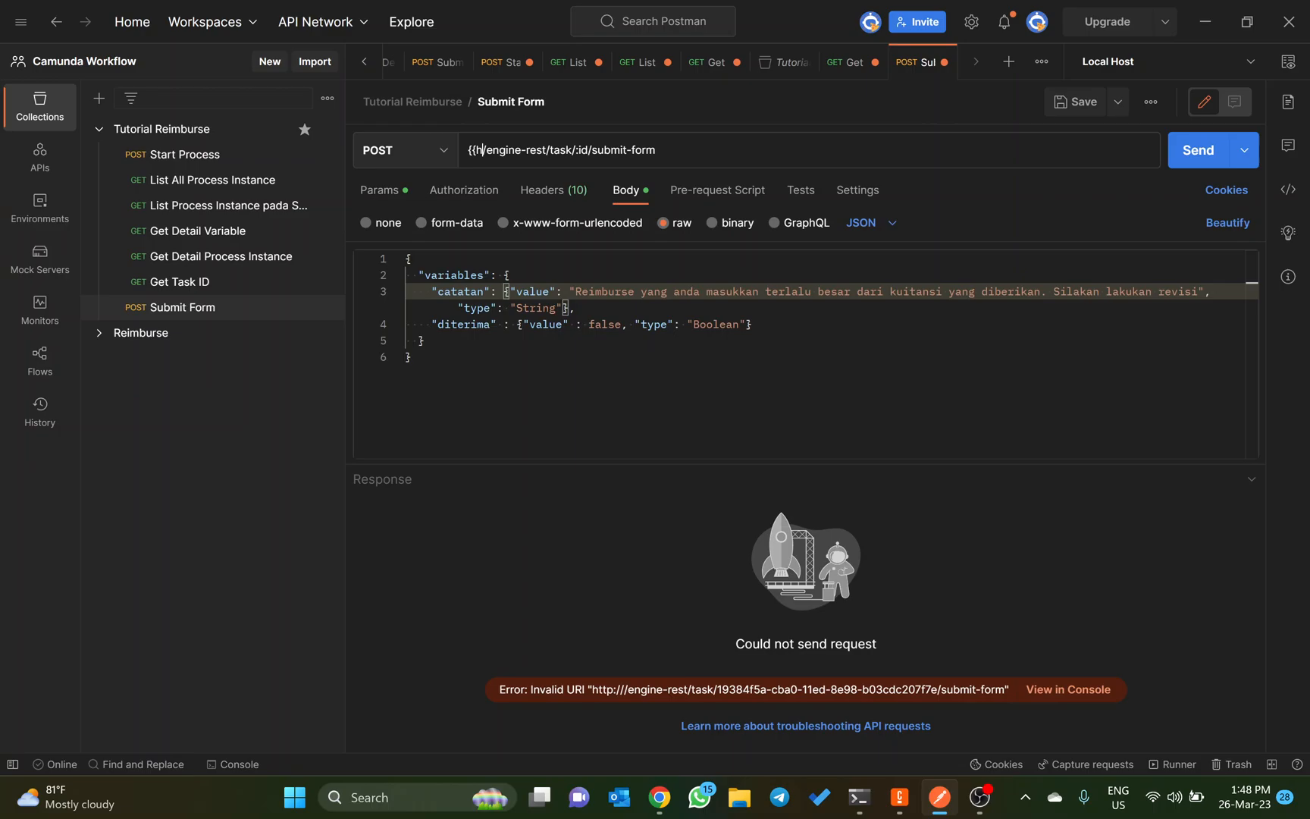
type("ost}}")
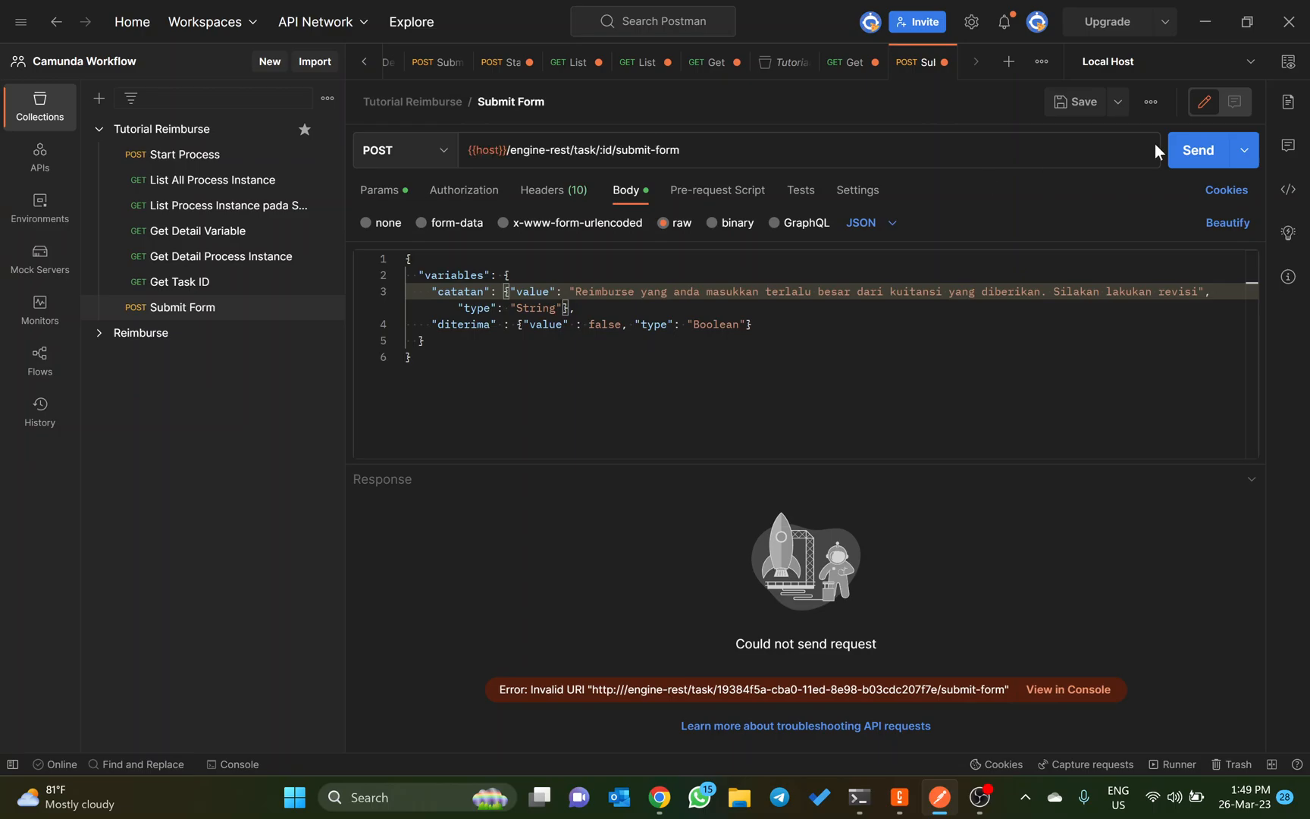
left_click(1171, 149)
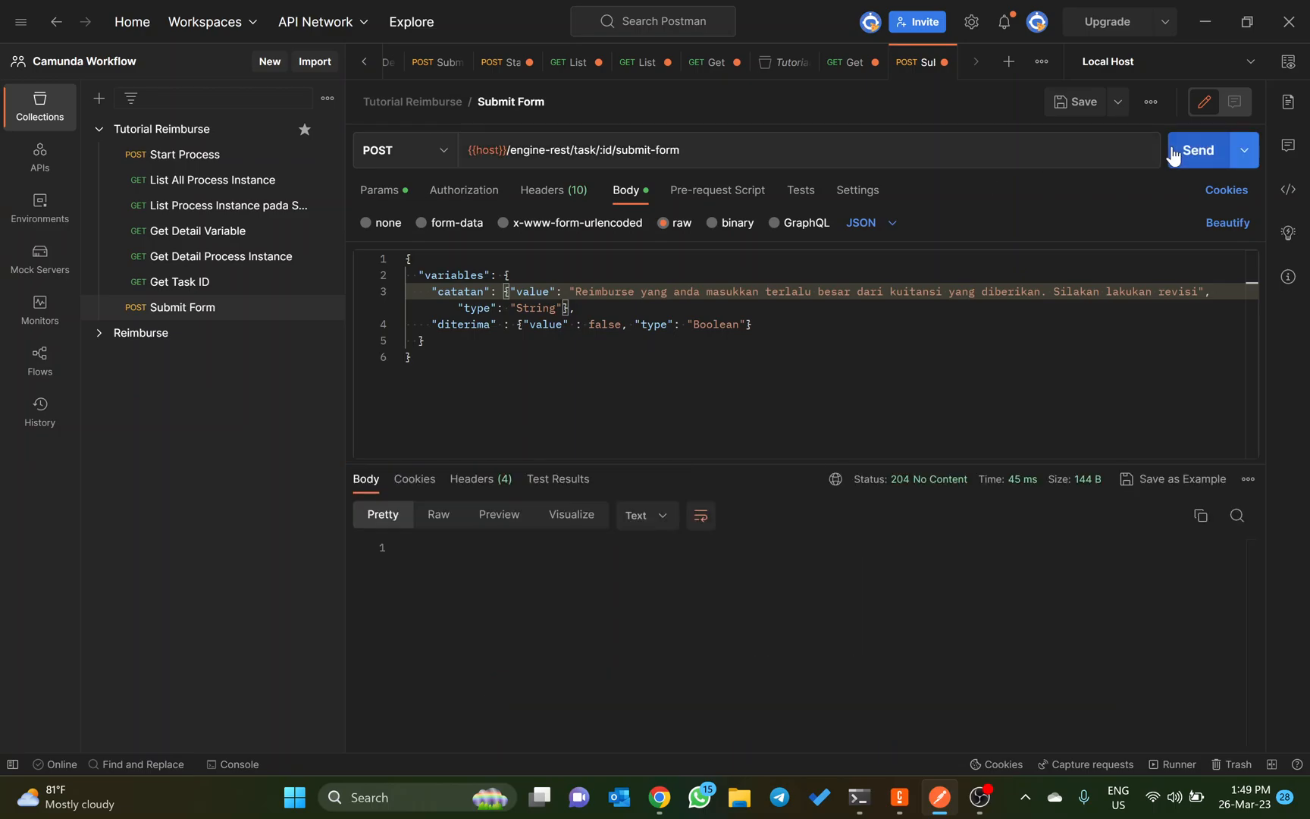
mouse_move(915, 493)
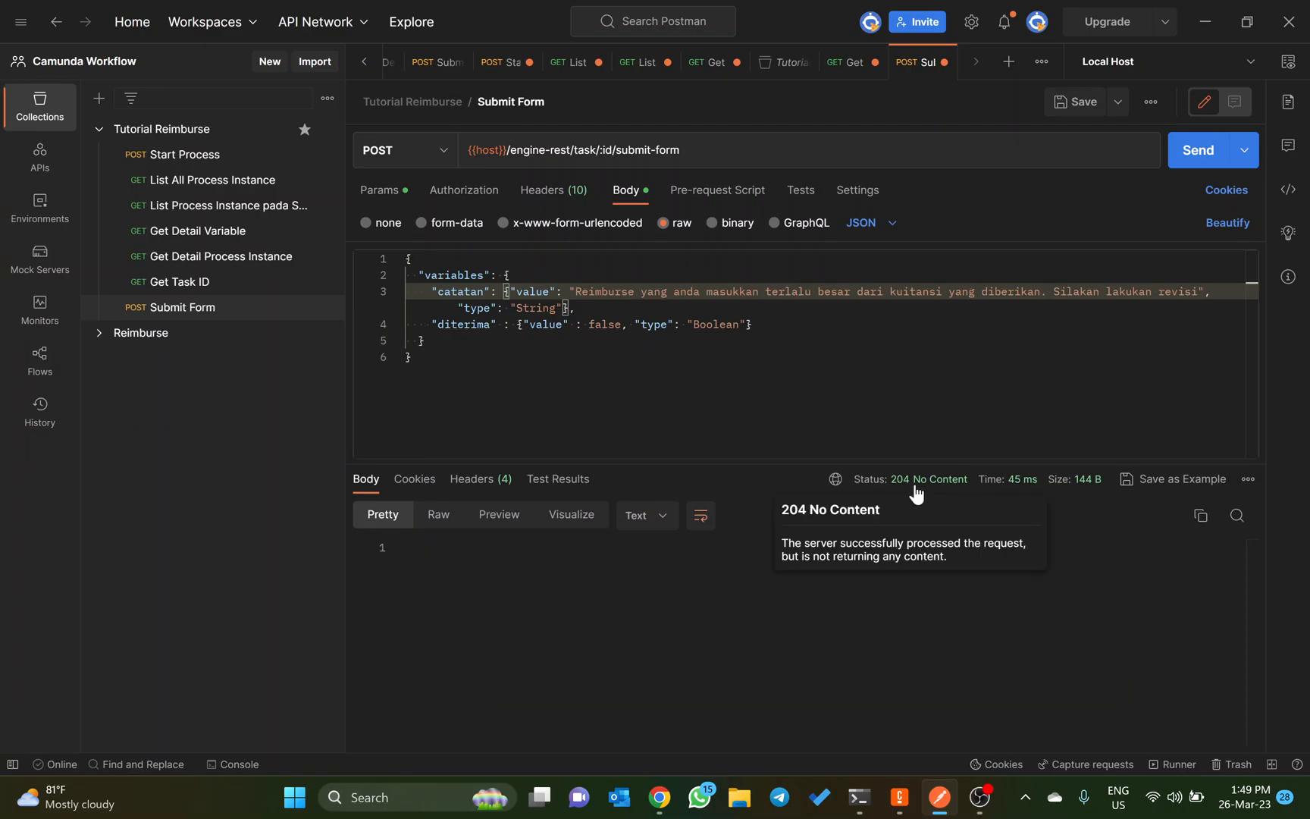
Step: Switch to Camunda Cockpit in Chrome, refresh the reimburse process, and open the instance waiting at Mengajukan Revisi
key("alt+Tab")
key("alt+Tab")
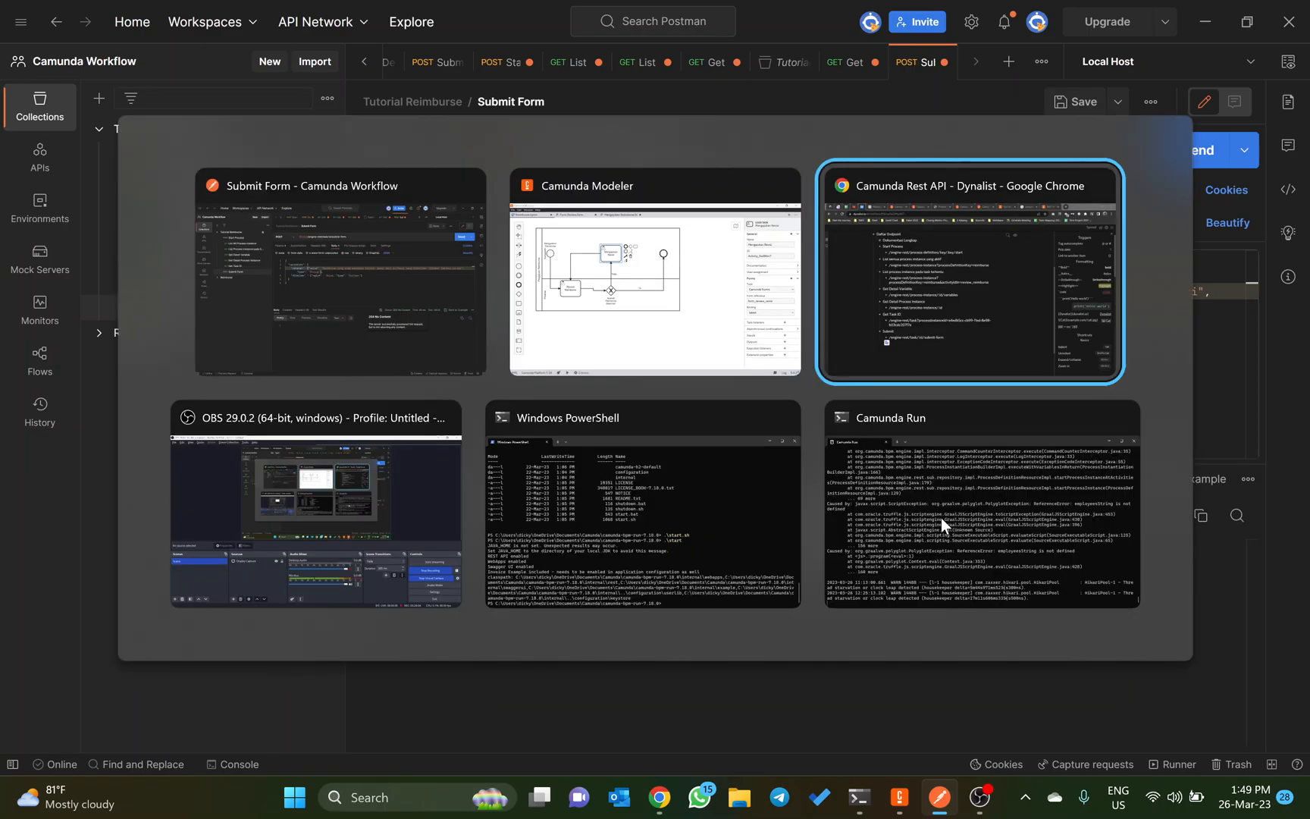
left_click(400, 12)
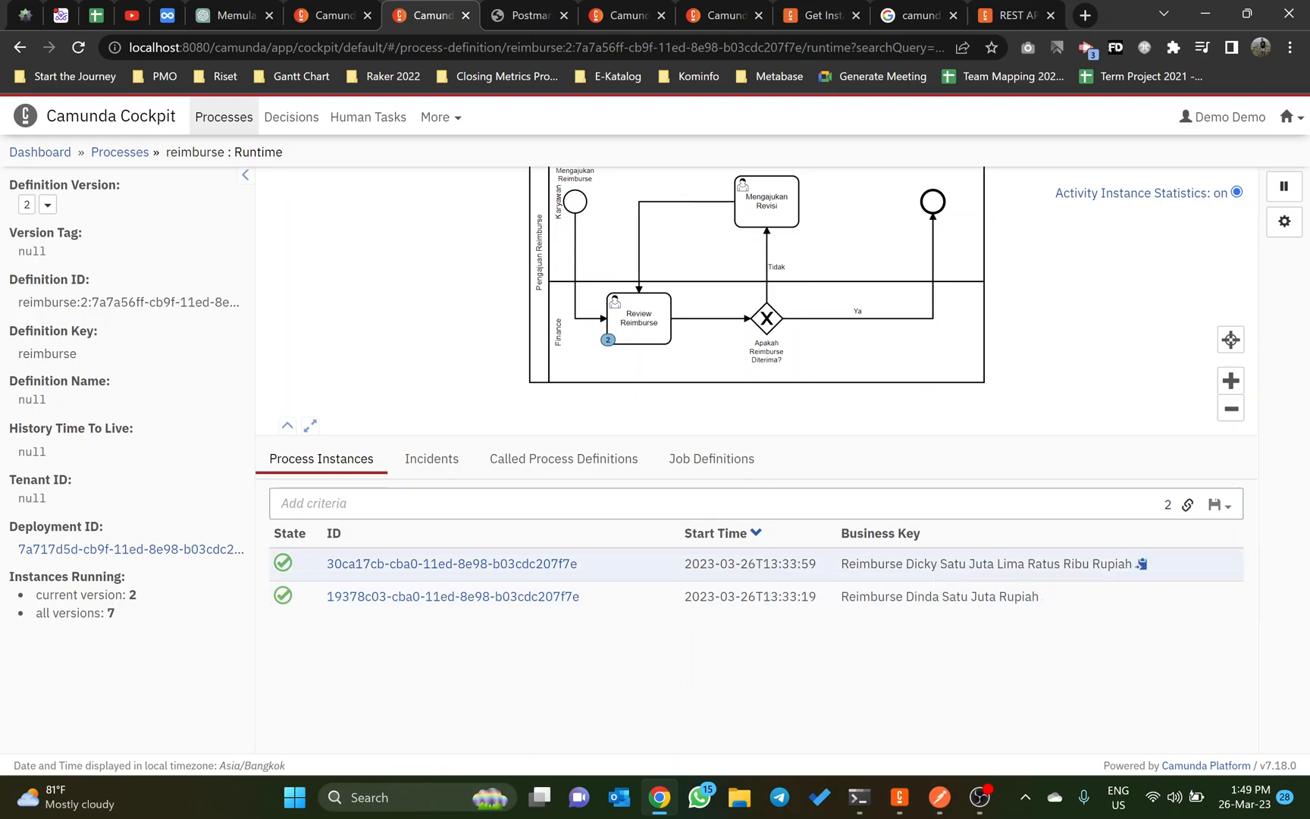
left_click(78, 47)
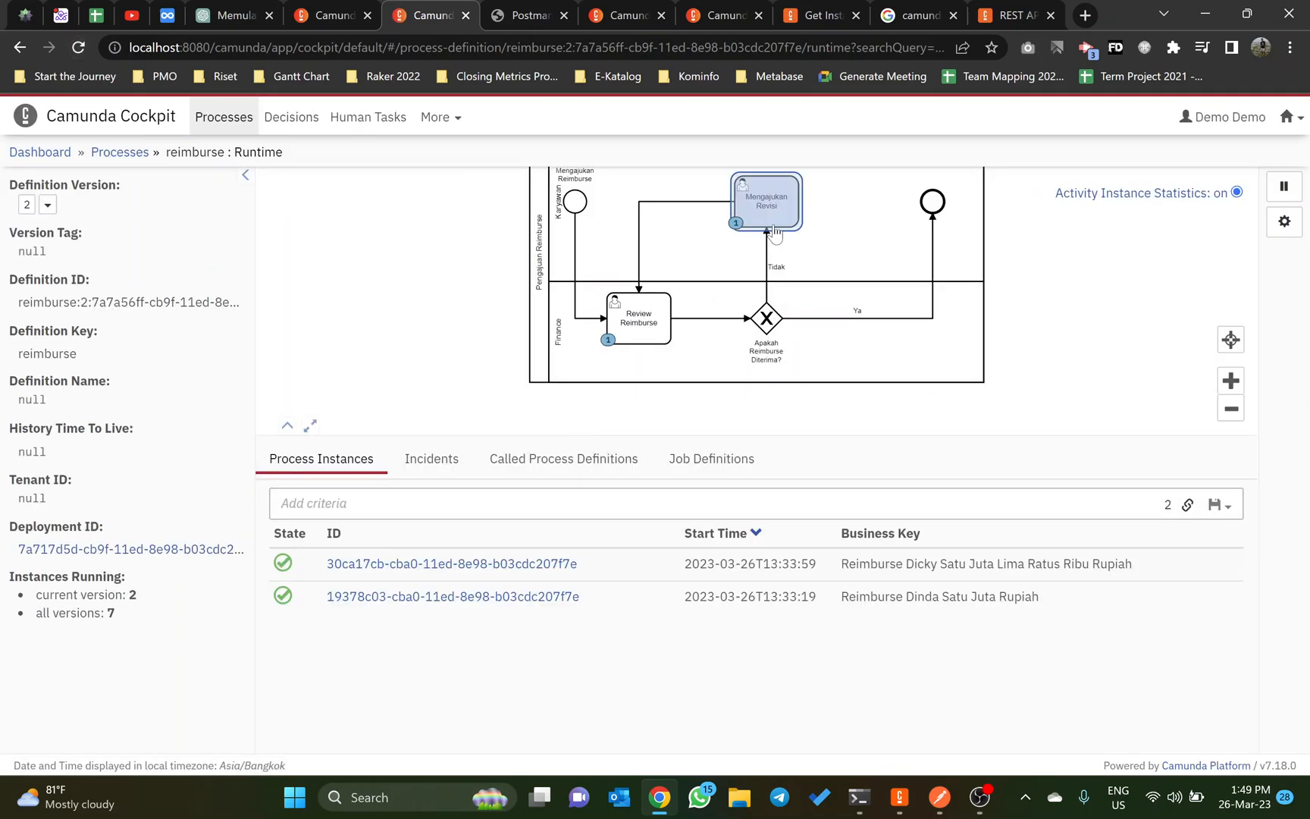
left_click(772, 231)
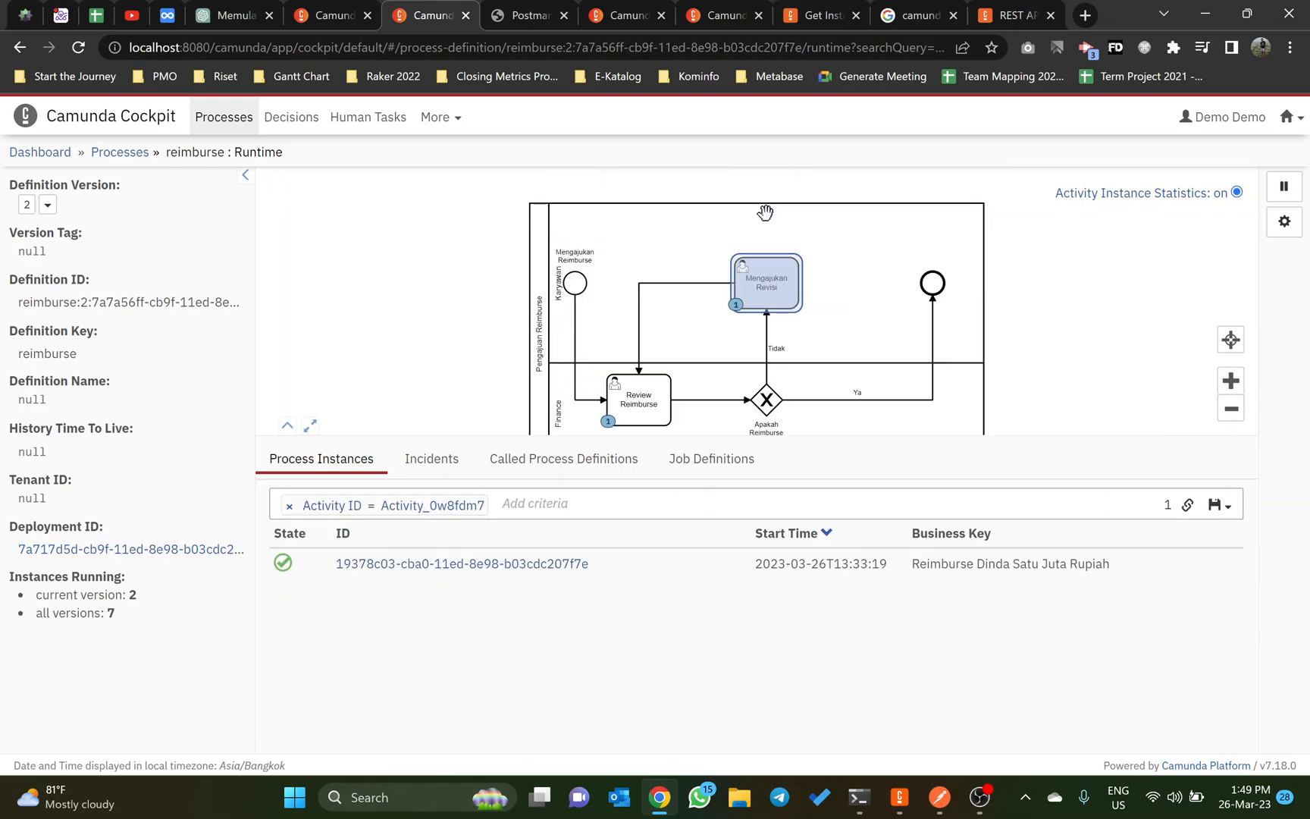
left_click(533, 563)
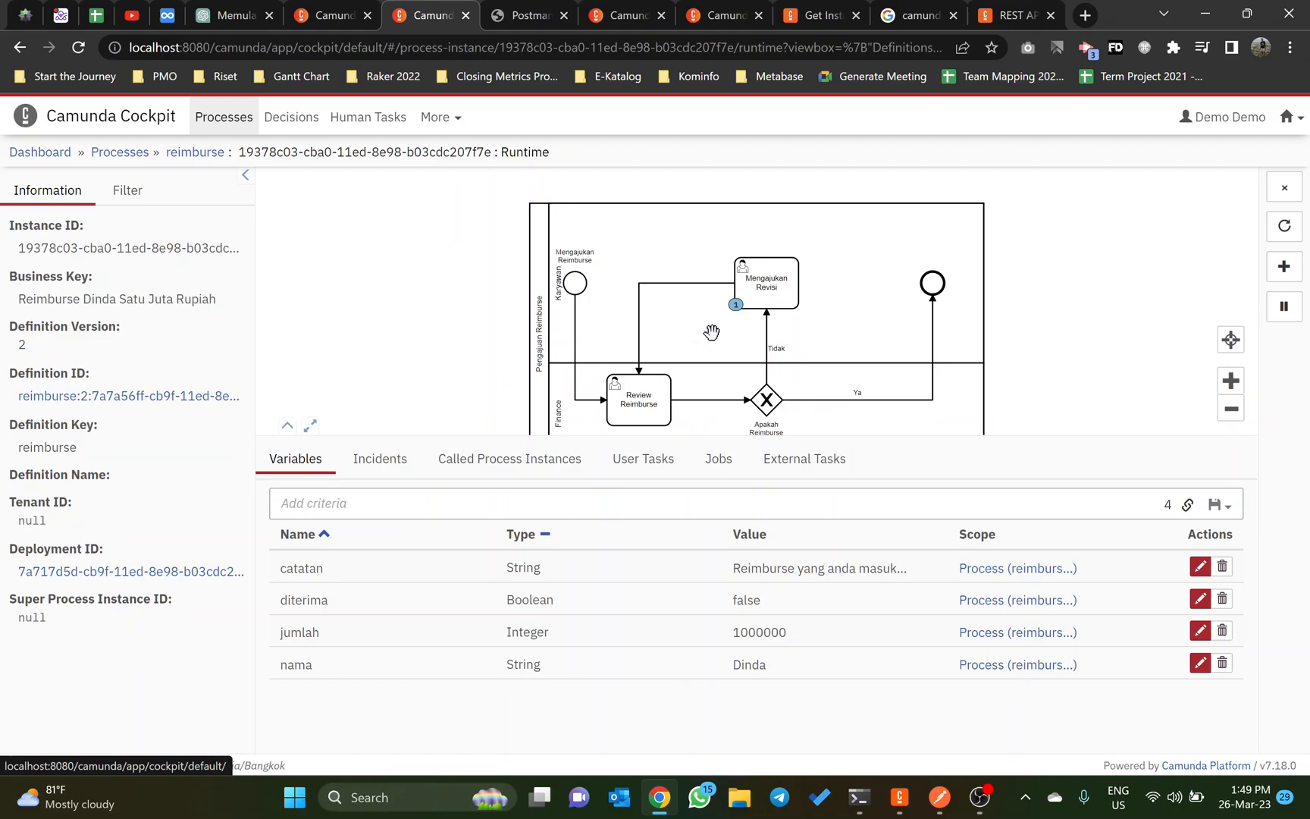
Step: Look back at the Submit Form request in Postman, and review the instance's process diagram and variables in Camunda Cockpit
key("alt+Tab")
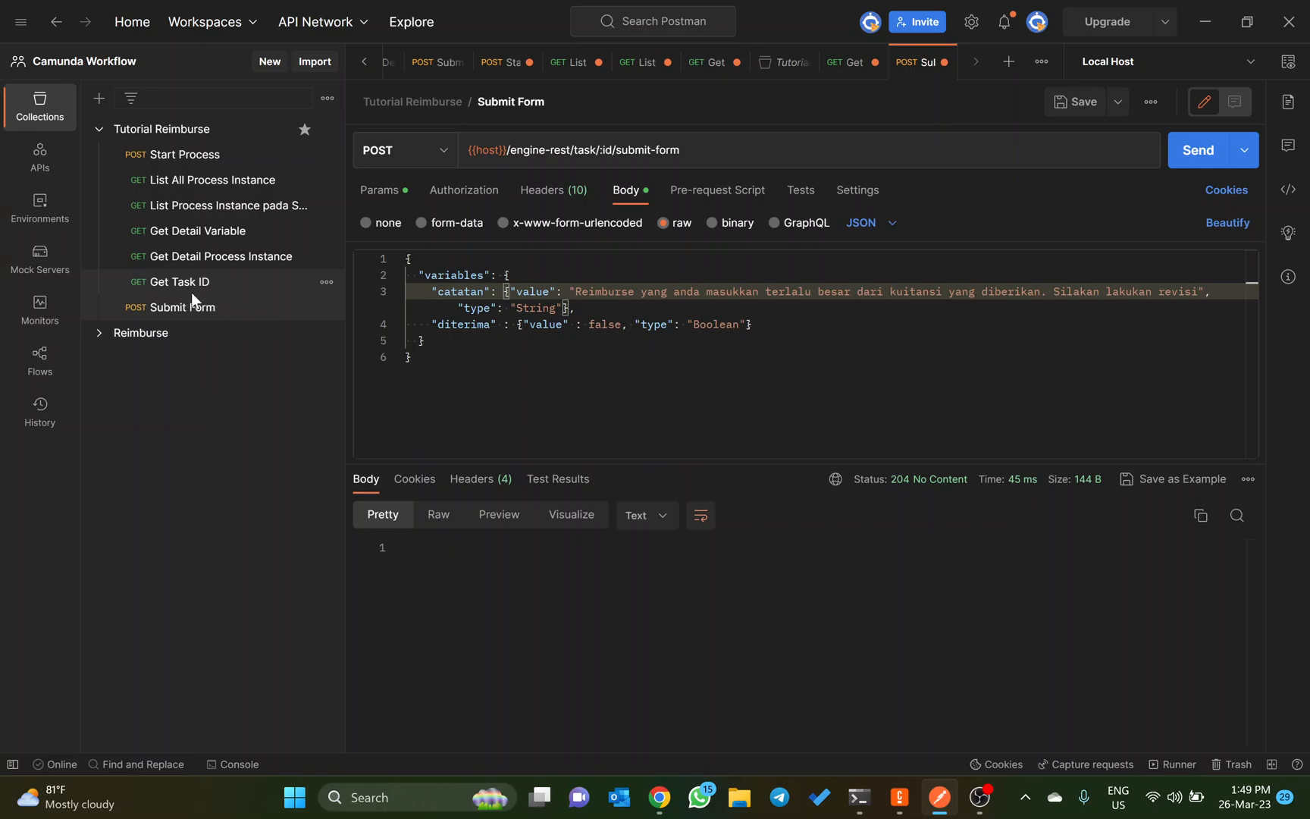
key("alt+Tab")
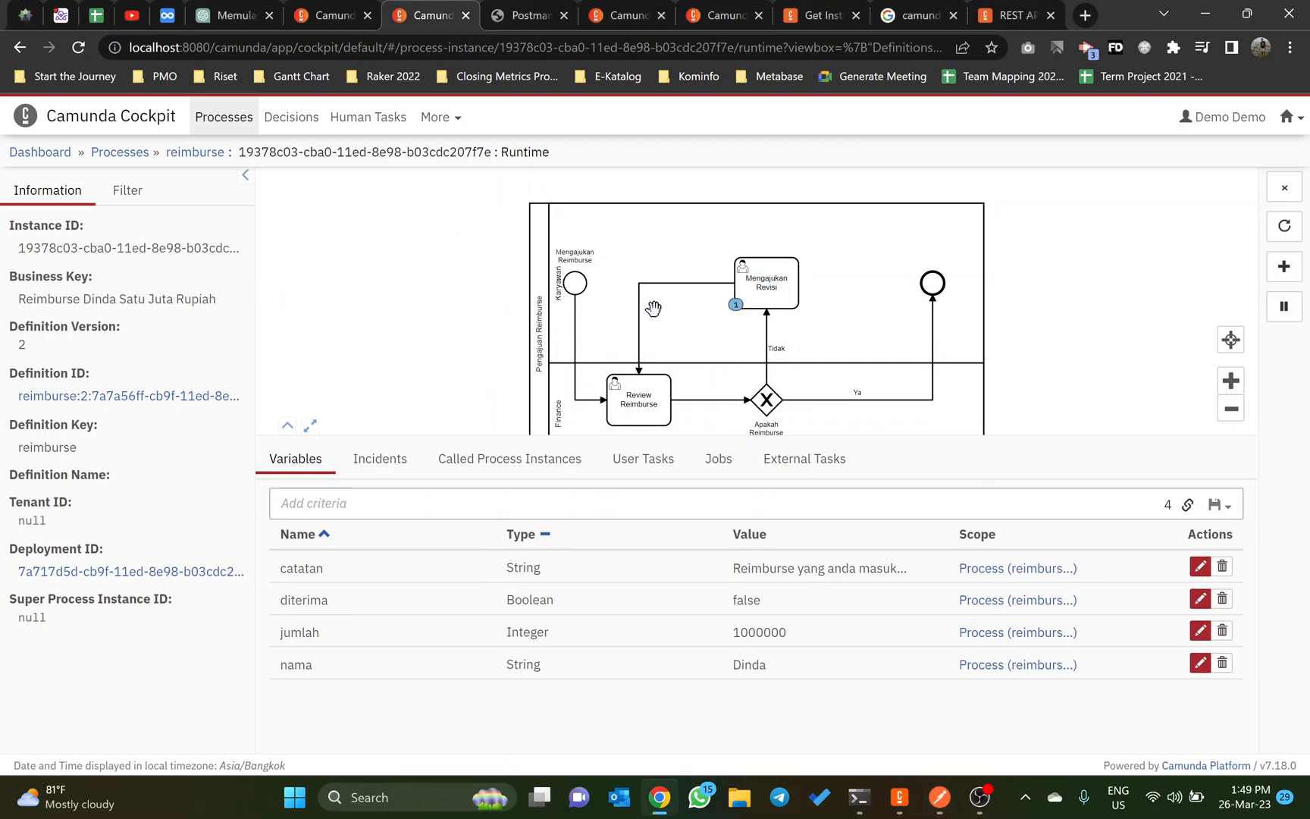
scroll(632, 395, "down", 2)
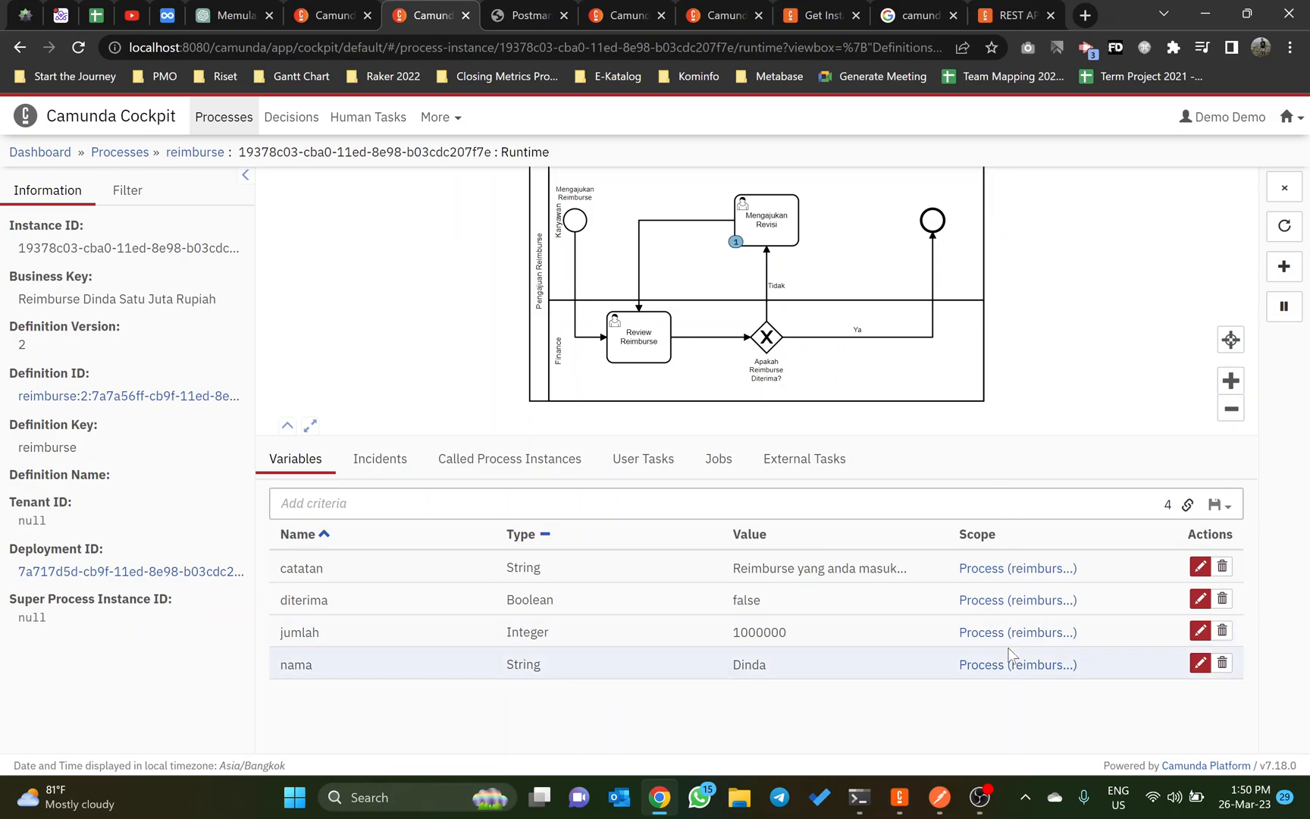
left_click(980, 797)
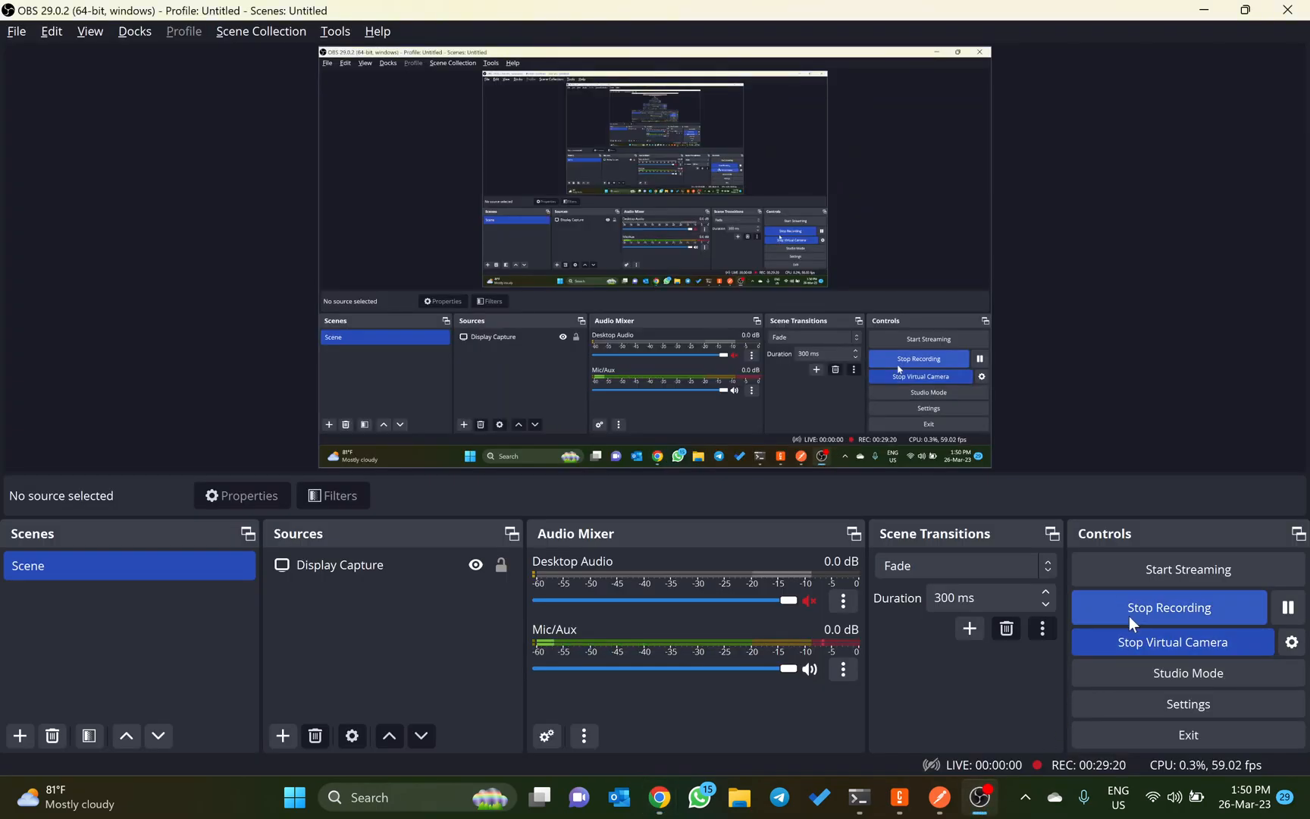